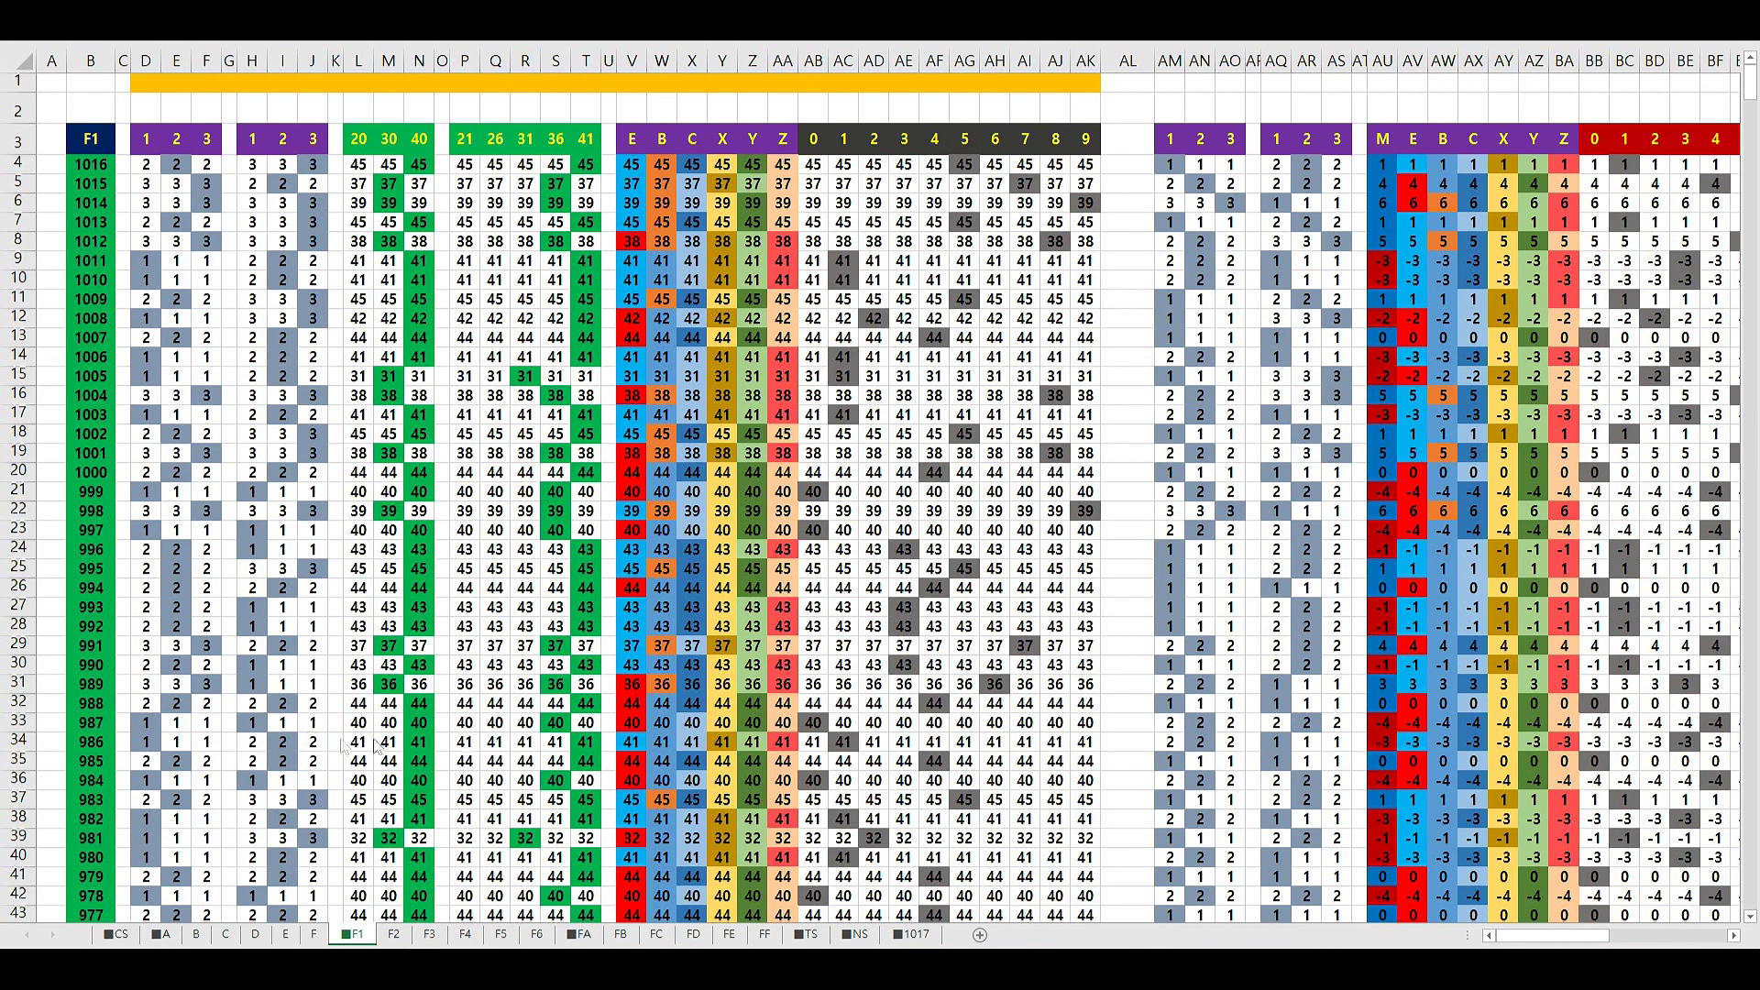
# Look through the CS sheet and the six sheets A to F one after another
pyautogui.click(124, 937)
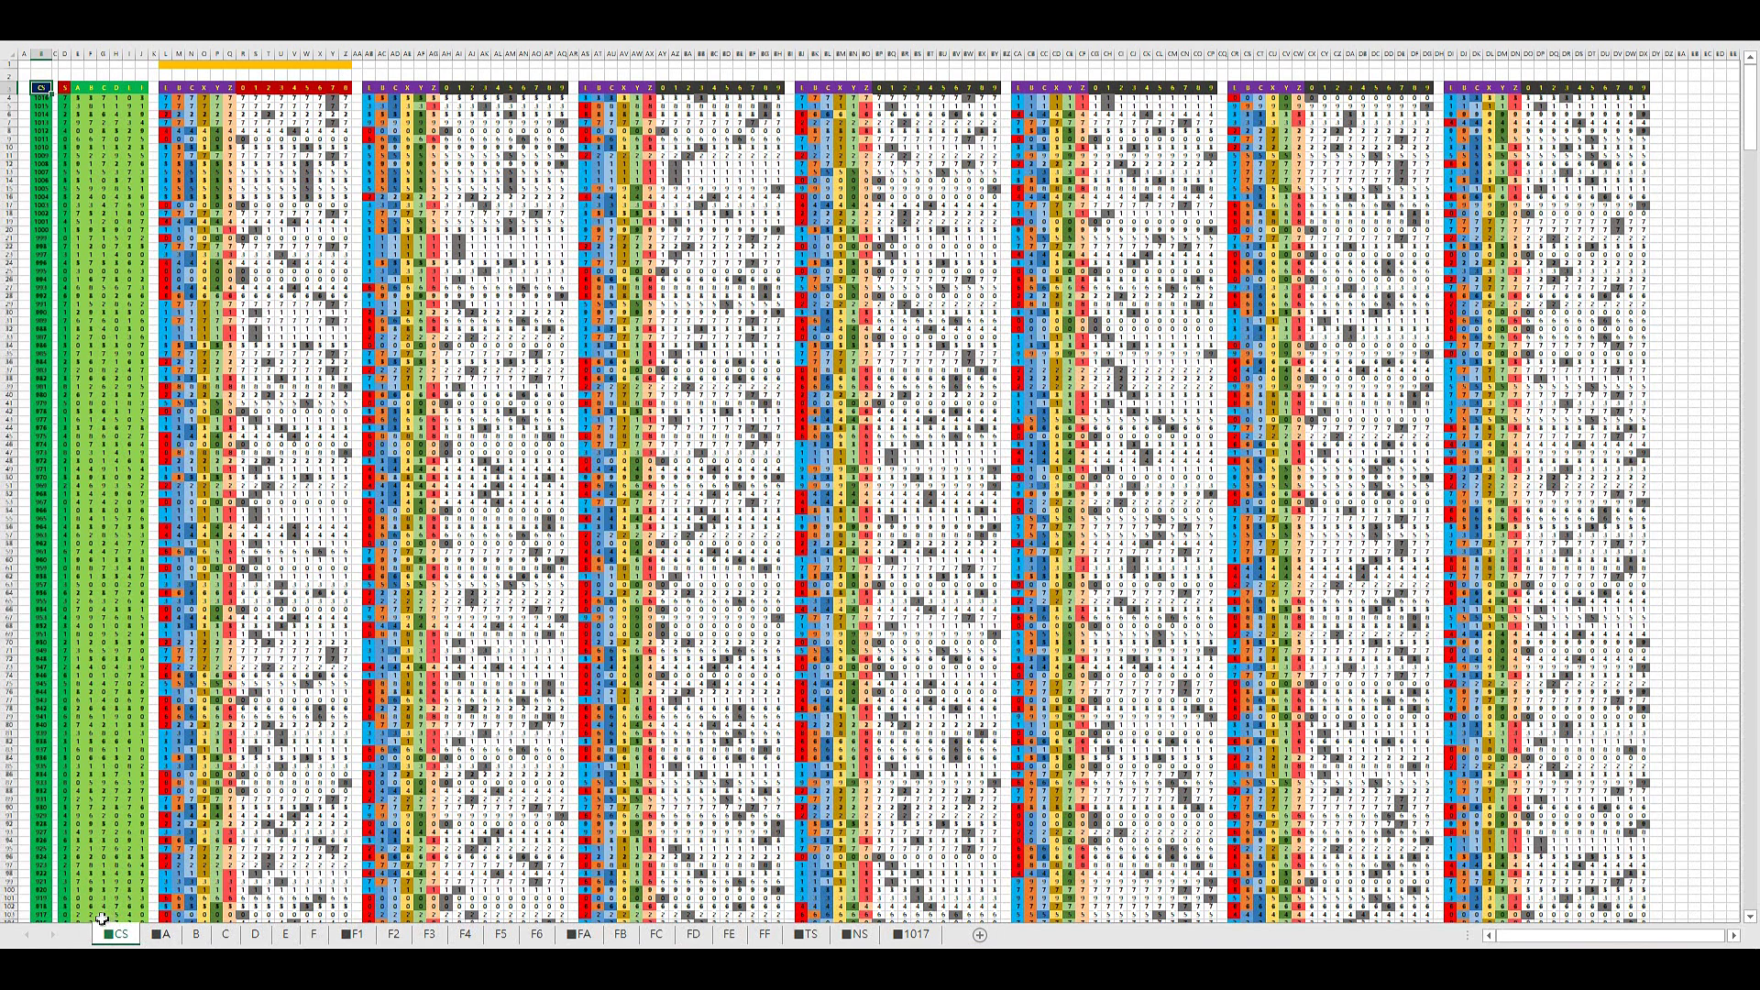
pyautogui.click(164, 935)
pyautogui.click(195, 935)
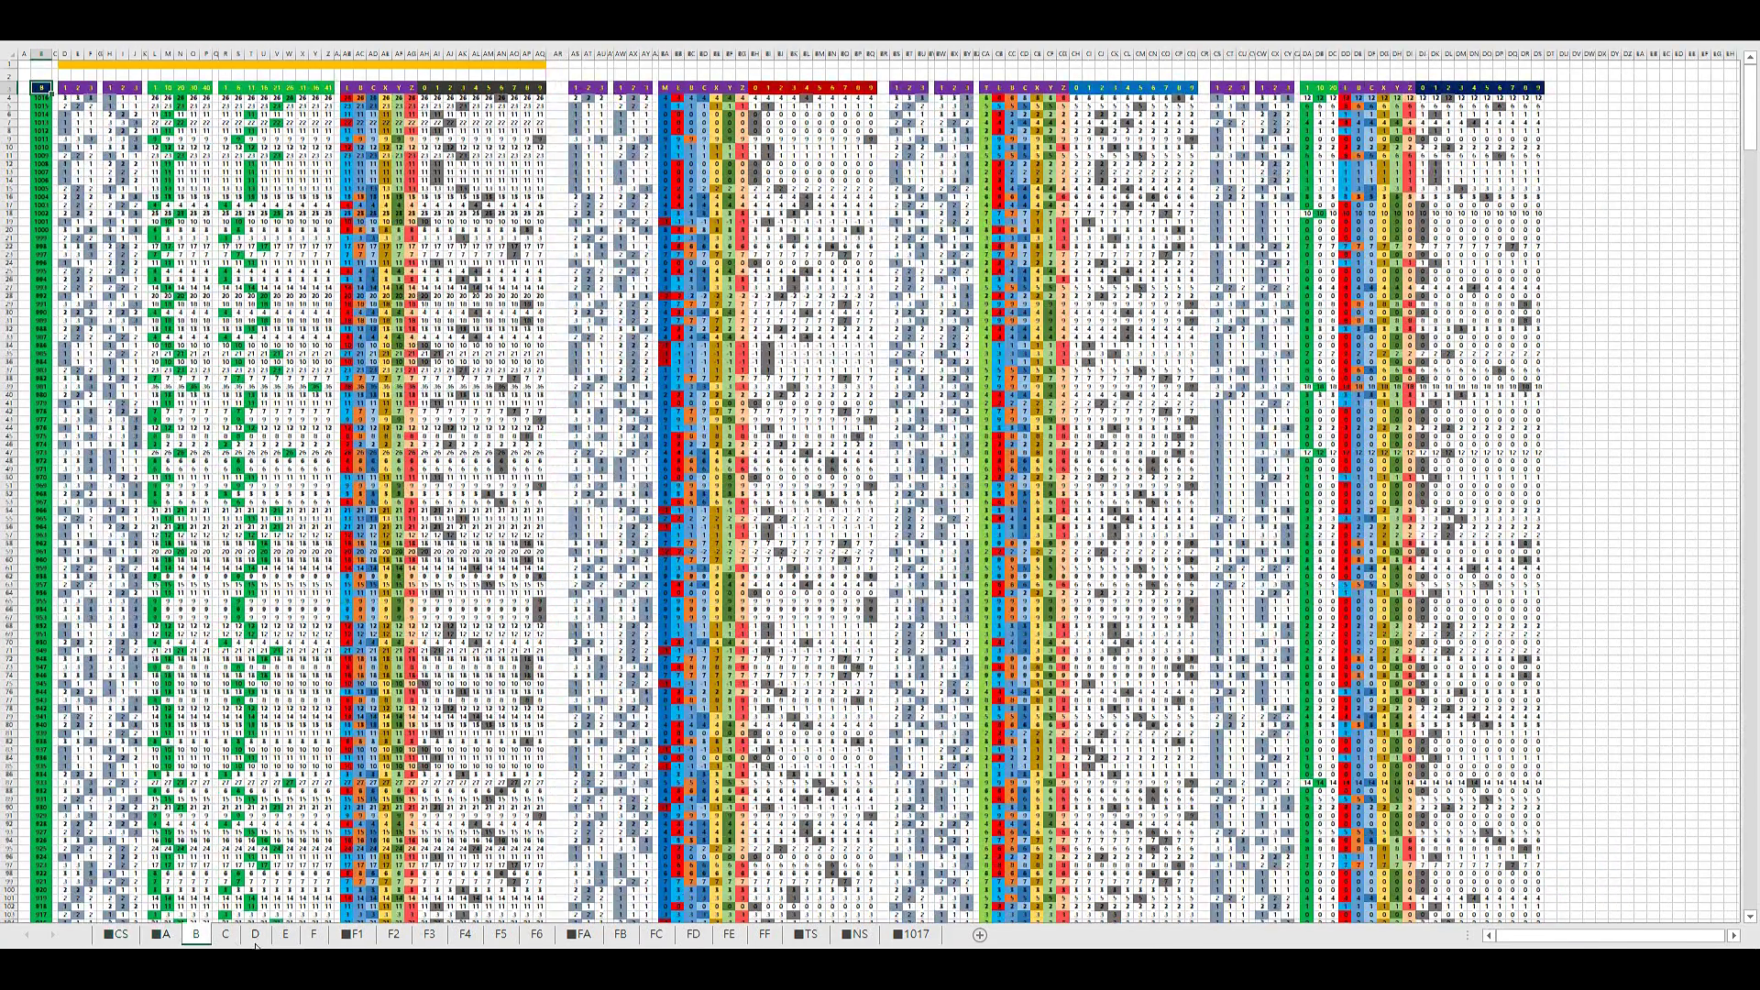
pyautogui.click(226, 935)
pyautogui.click(256, 935)
pyautogui.click(285, 935)
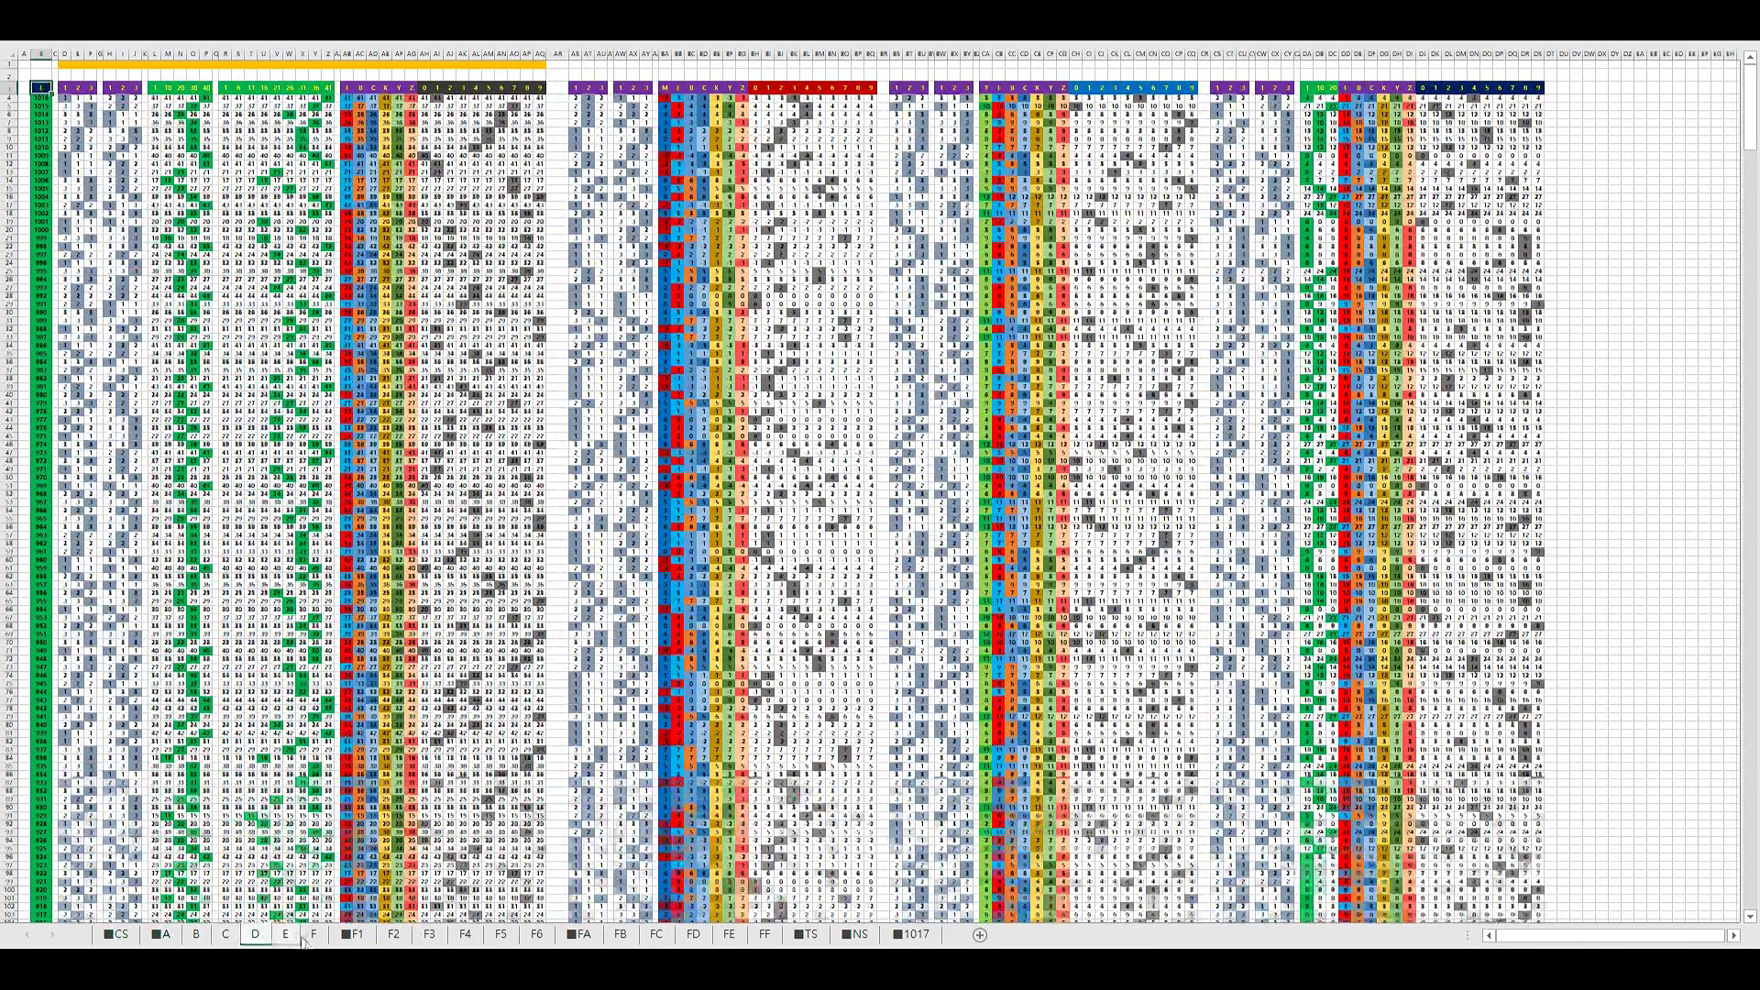
pyautogui.click(314, 936)
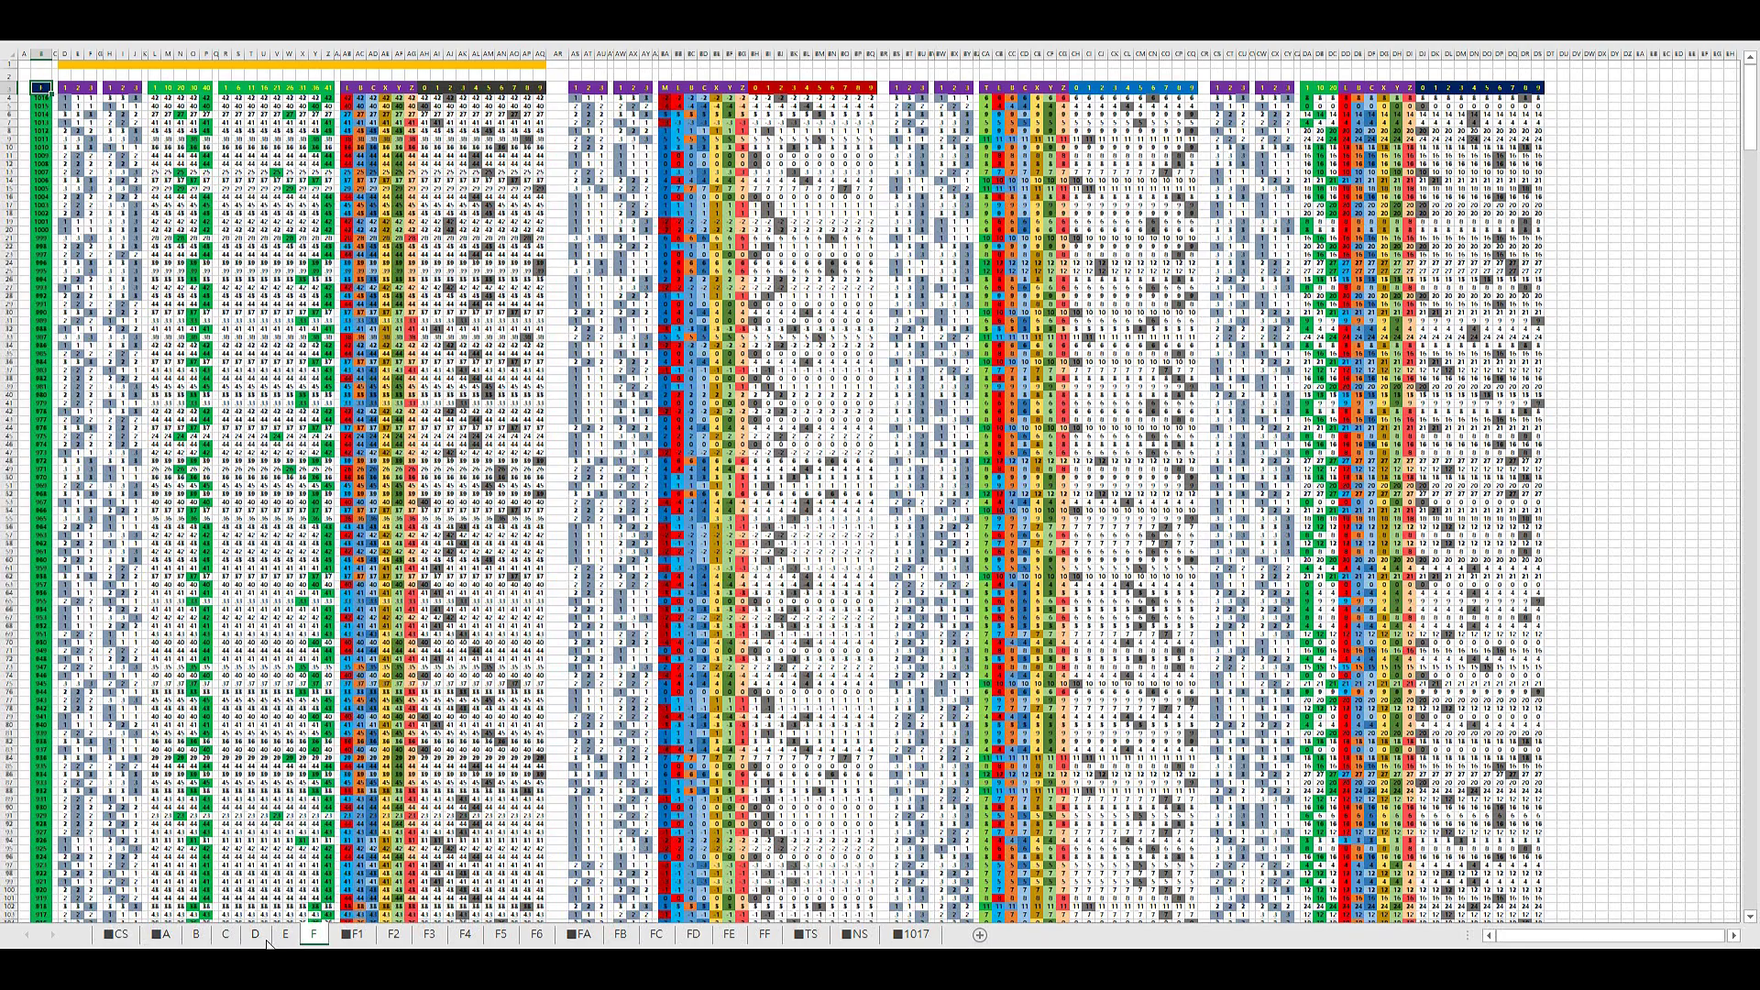
# Look through the F1 to F6 sheets in order
pyautogui.click(357, 935)
pyautogui.click(394, 935)
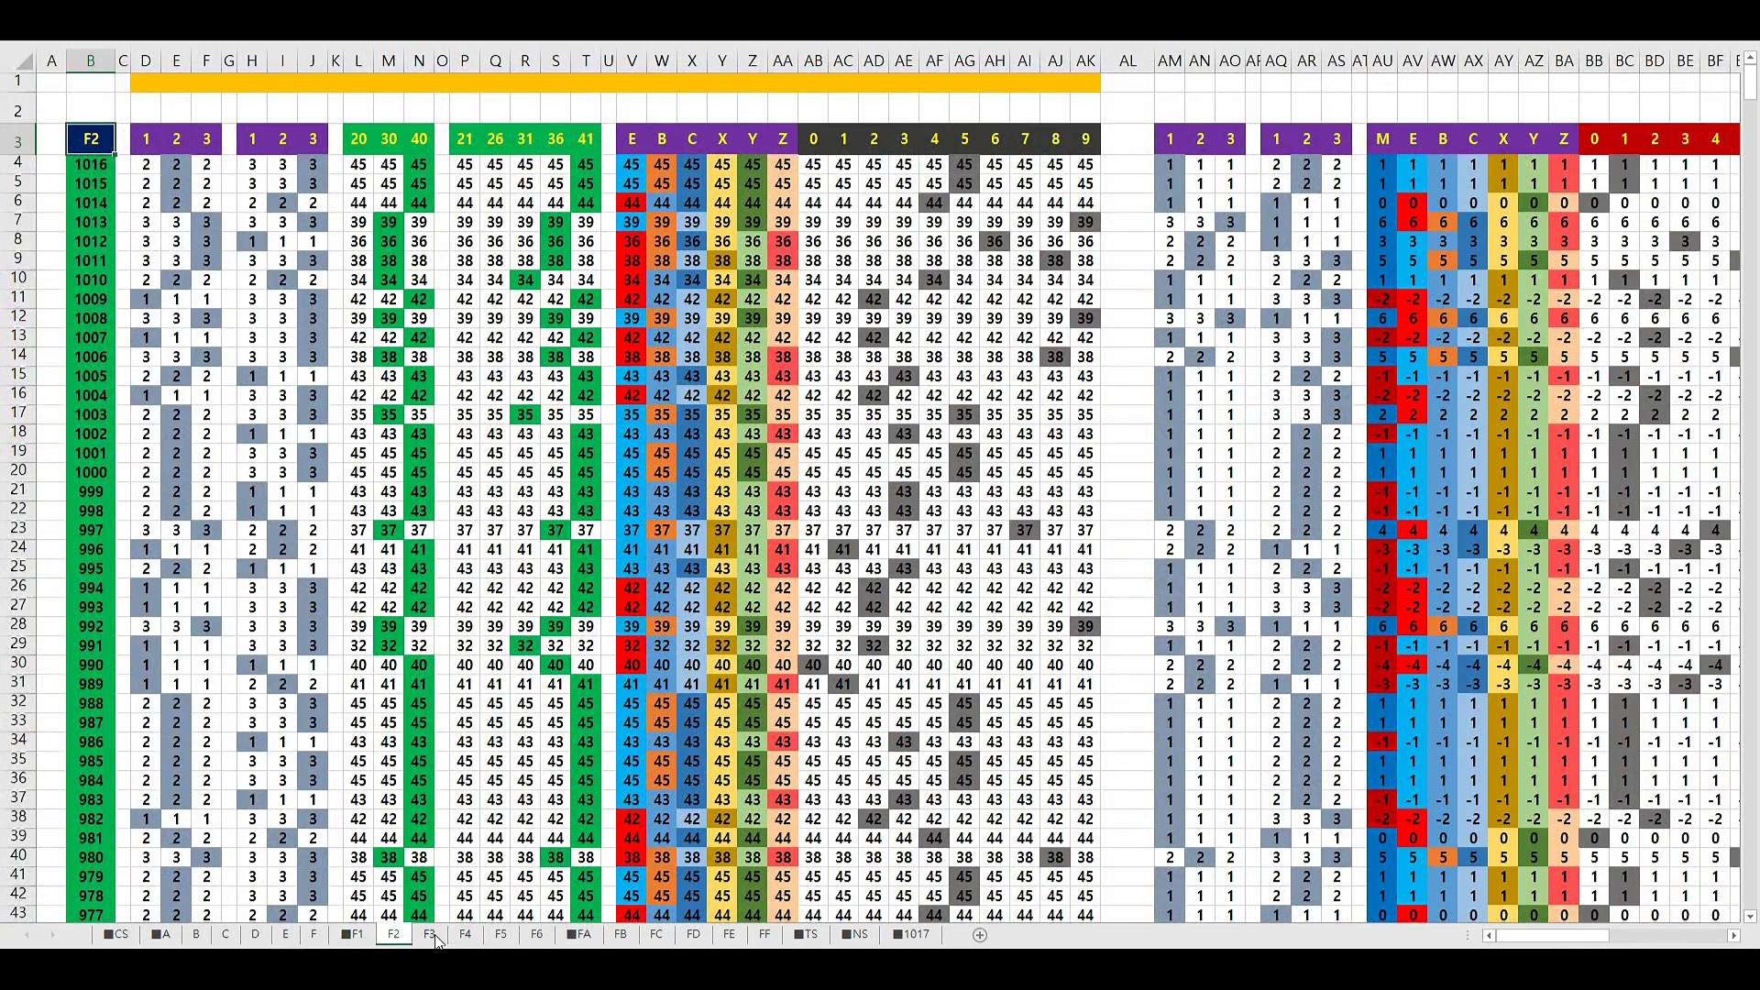
pyautogui.click(429, 935)
pyautogui.click(481, 940)
pyautogui.click(501, 939)
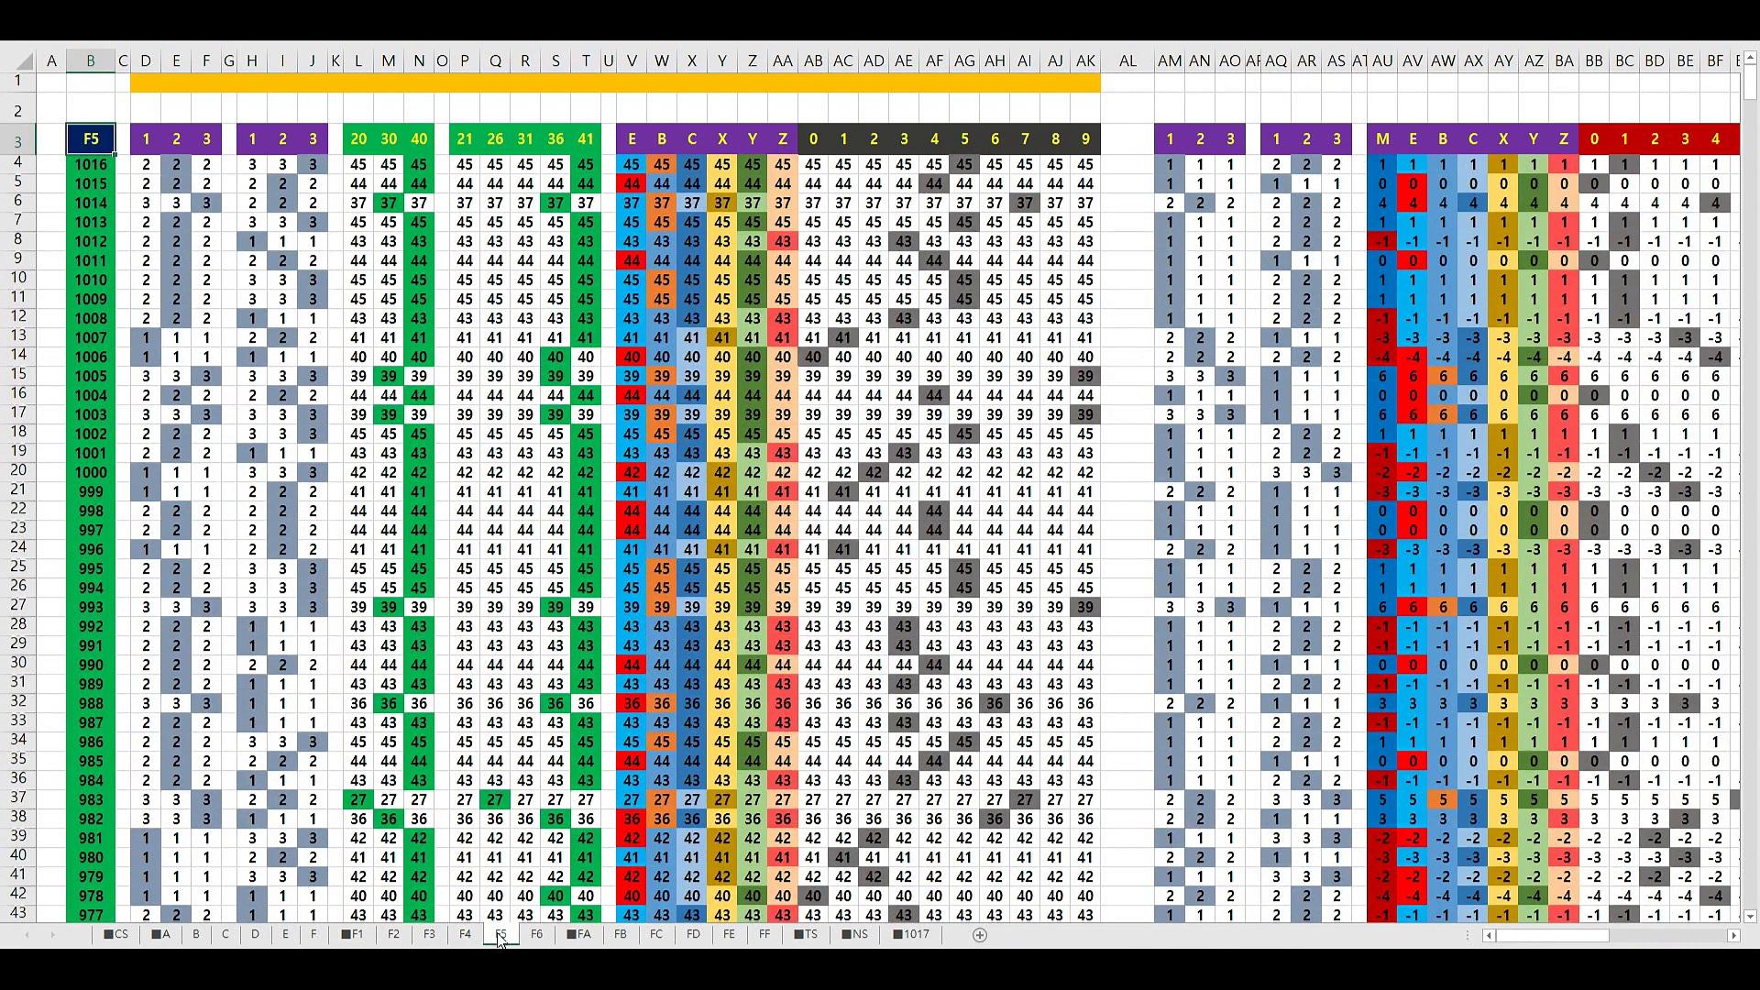
pyautogui.click(538, 939)
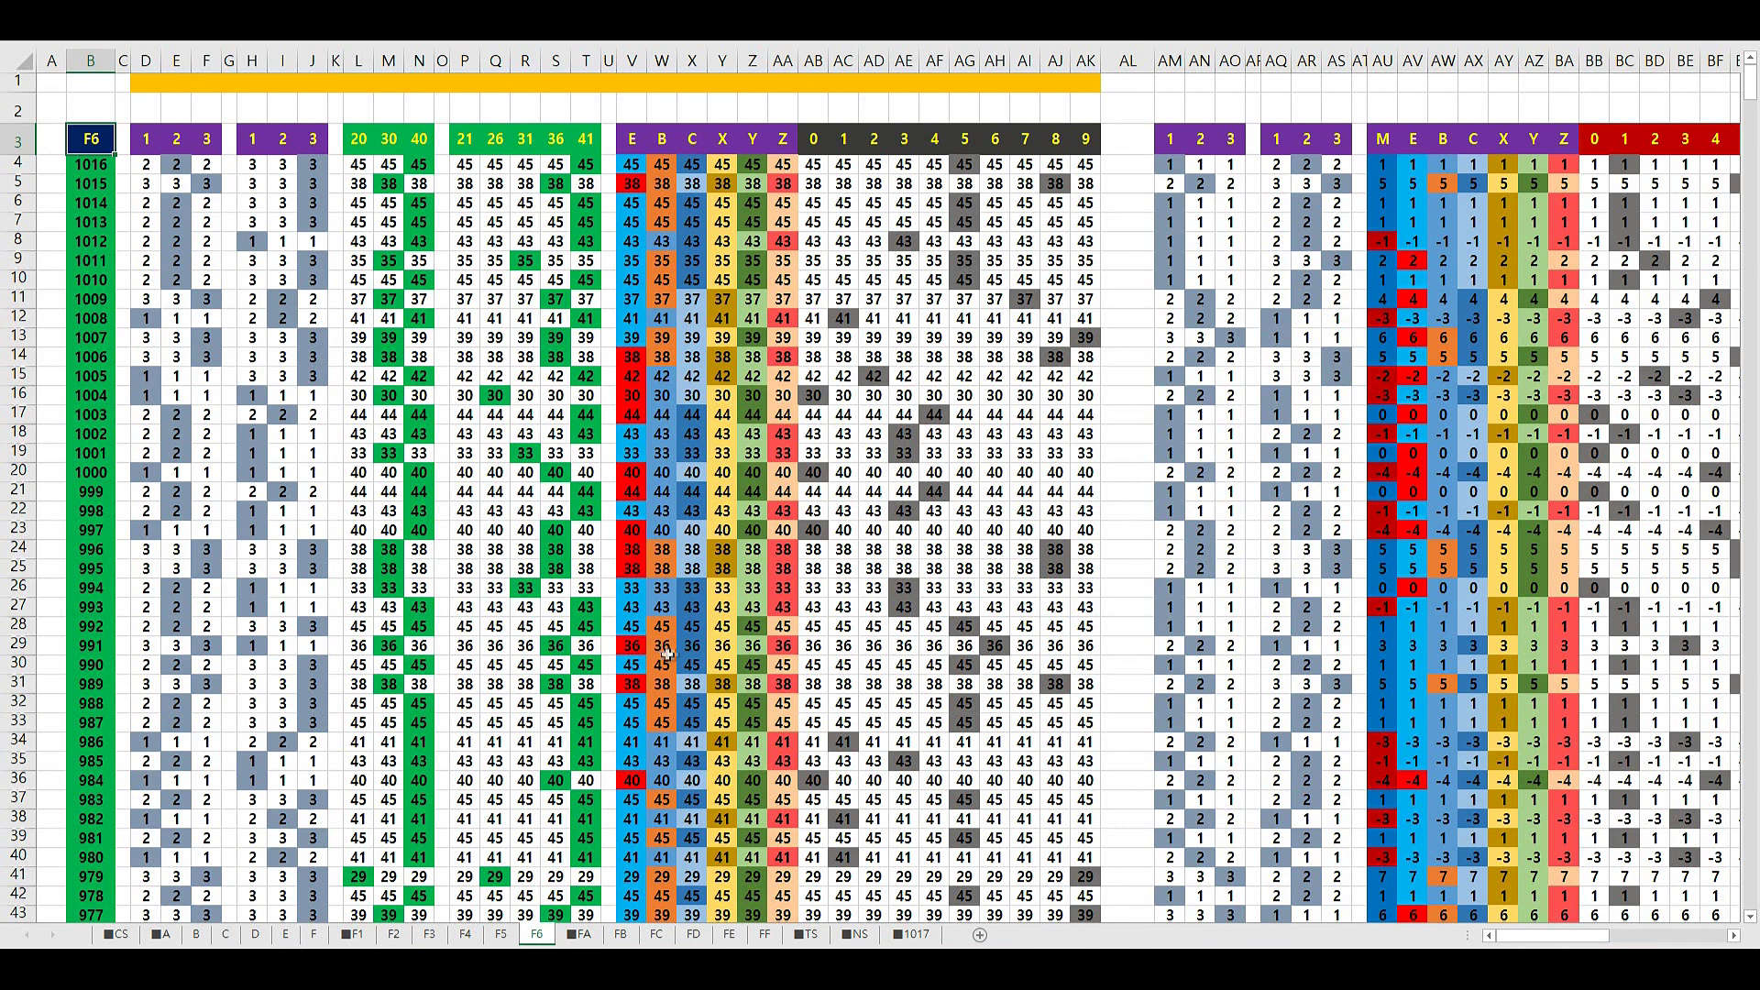
# Look through the FA, FB, FC, FD, FE and FF sheets in order
pyautogui.click(578, 937)
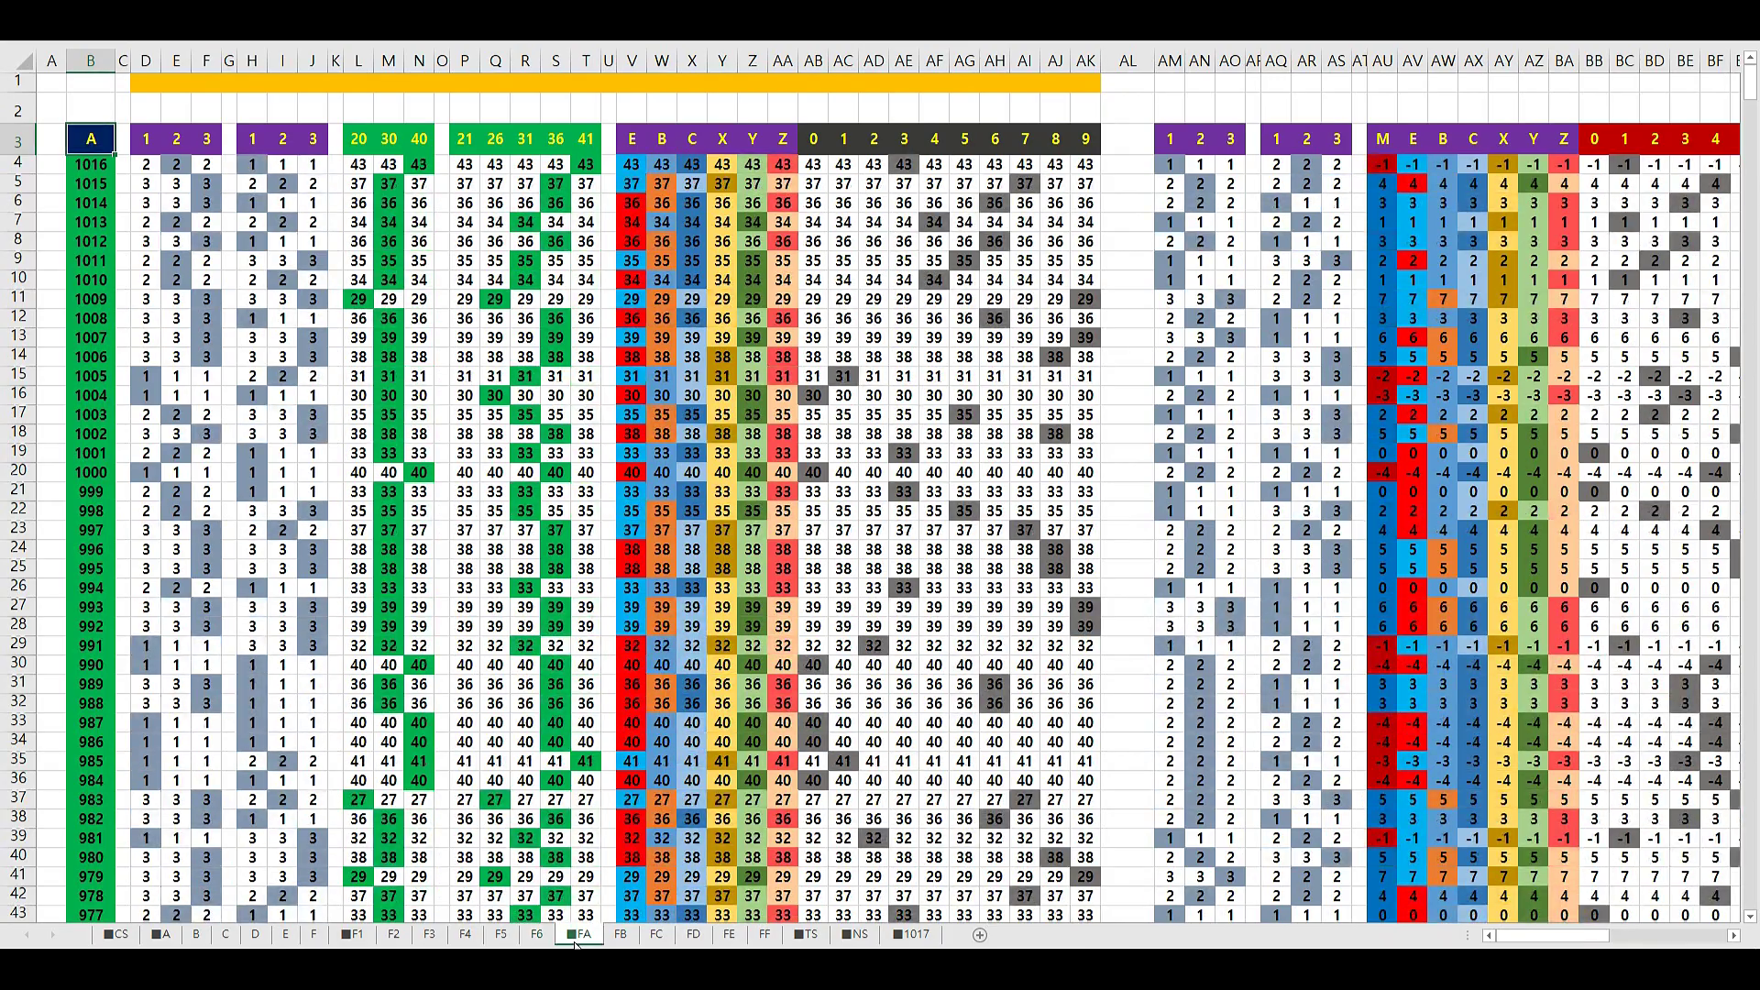
pyautogui.click(626, 939)
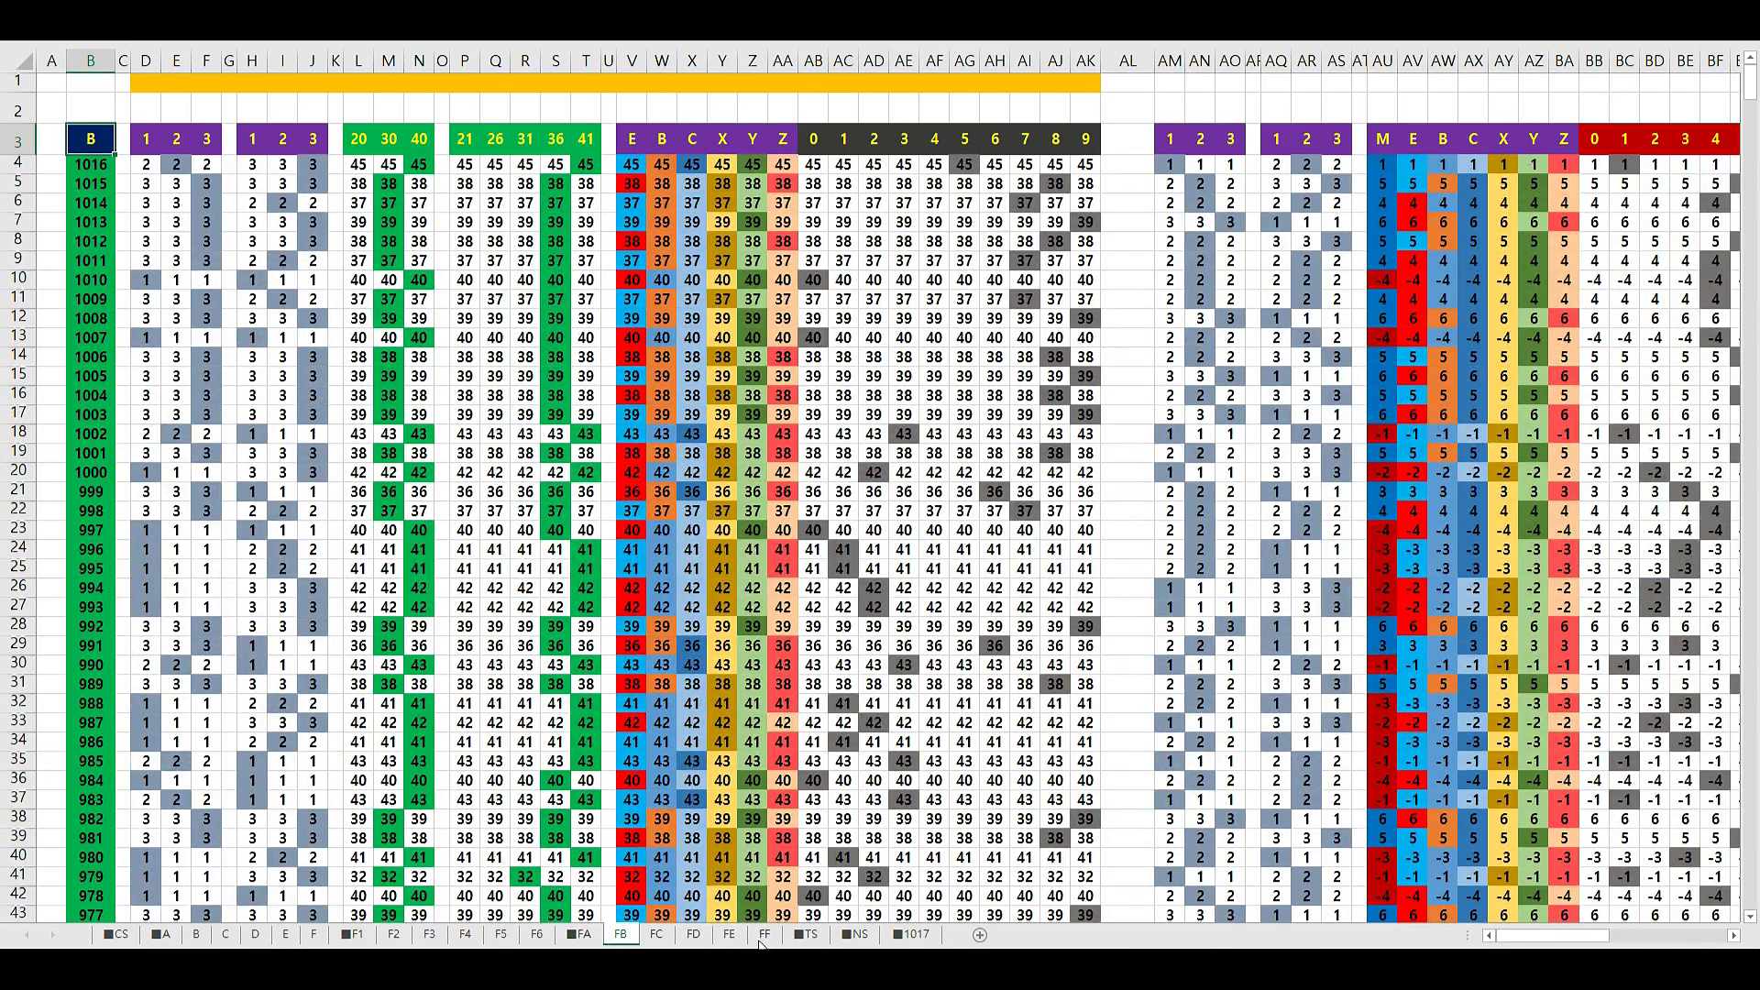
pyautogui.click(583, 937)
pyautogui.click(618, 937)
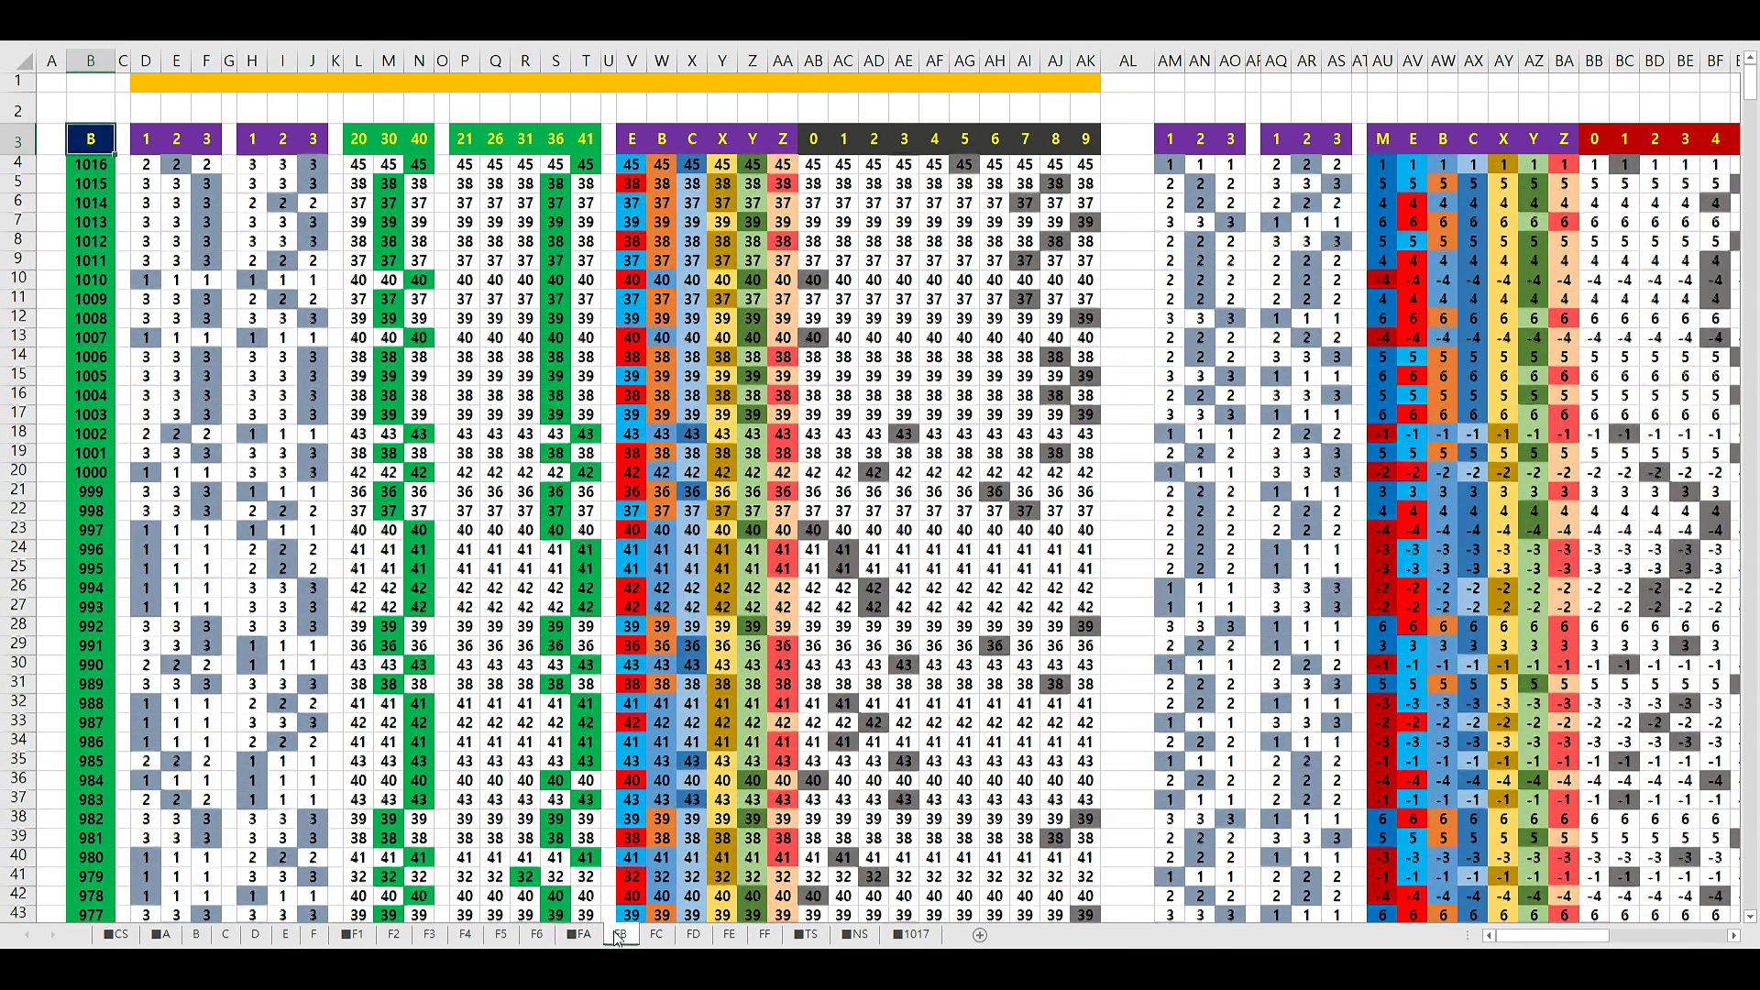
pyautogui.click(657, 935)
pyautogui.click(694, 935)
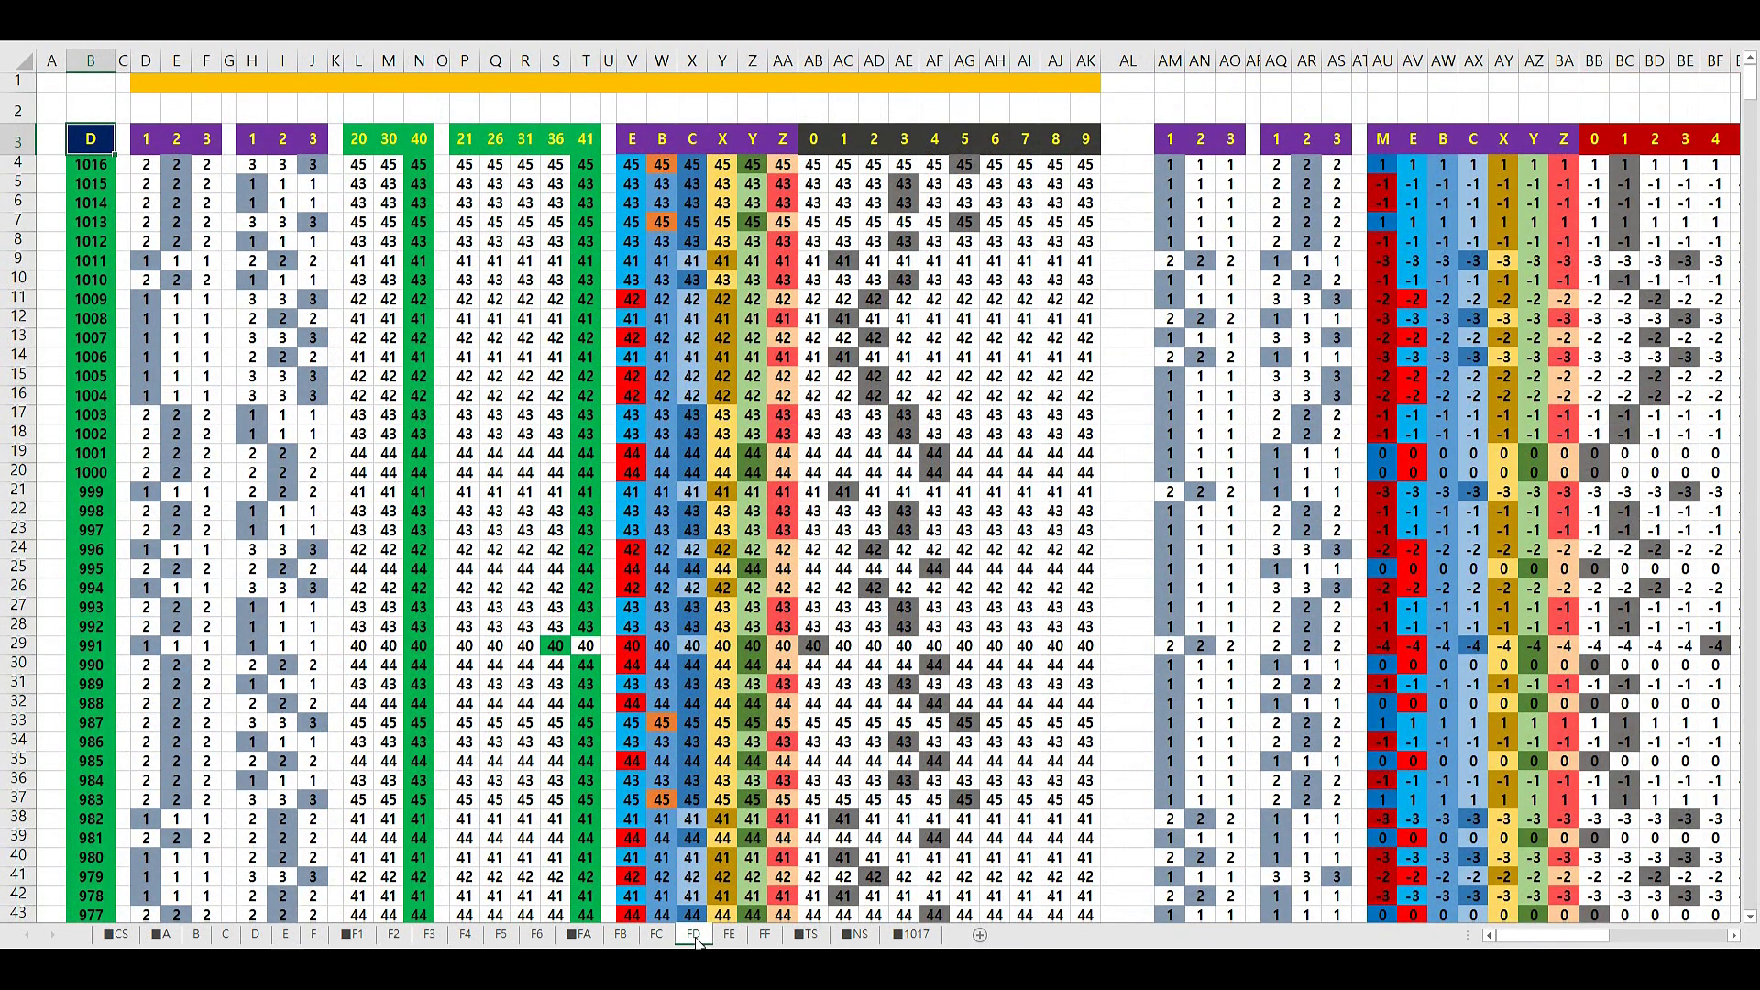
pyautogui.click(730, 935)
pyautogui.click(764, 935)
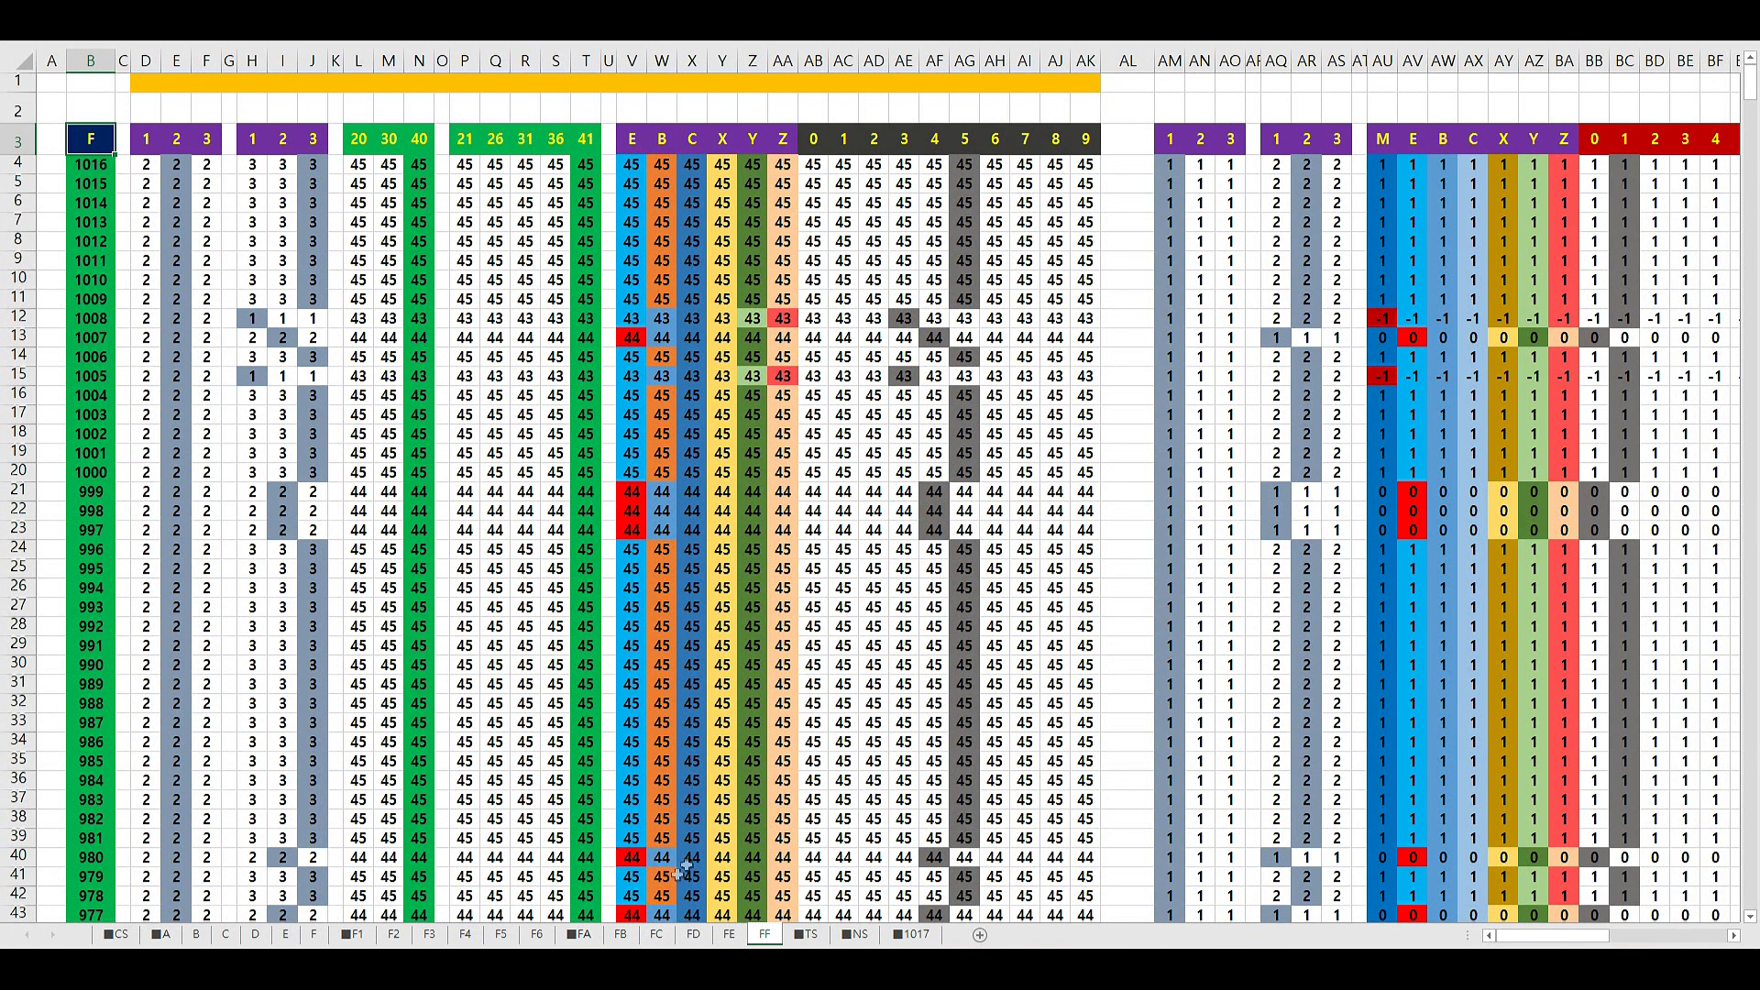
# Compare the FA and FF sheets, and revisit the F3, F4 and F2 sheets
pyautogui.click(583, 934)
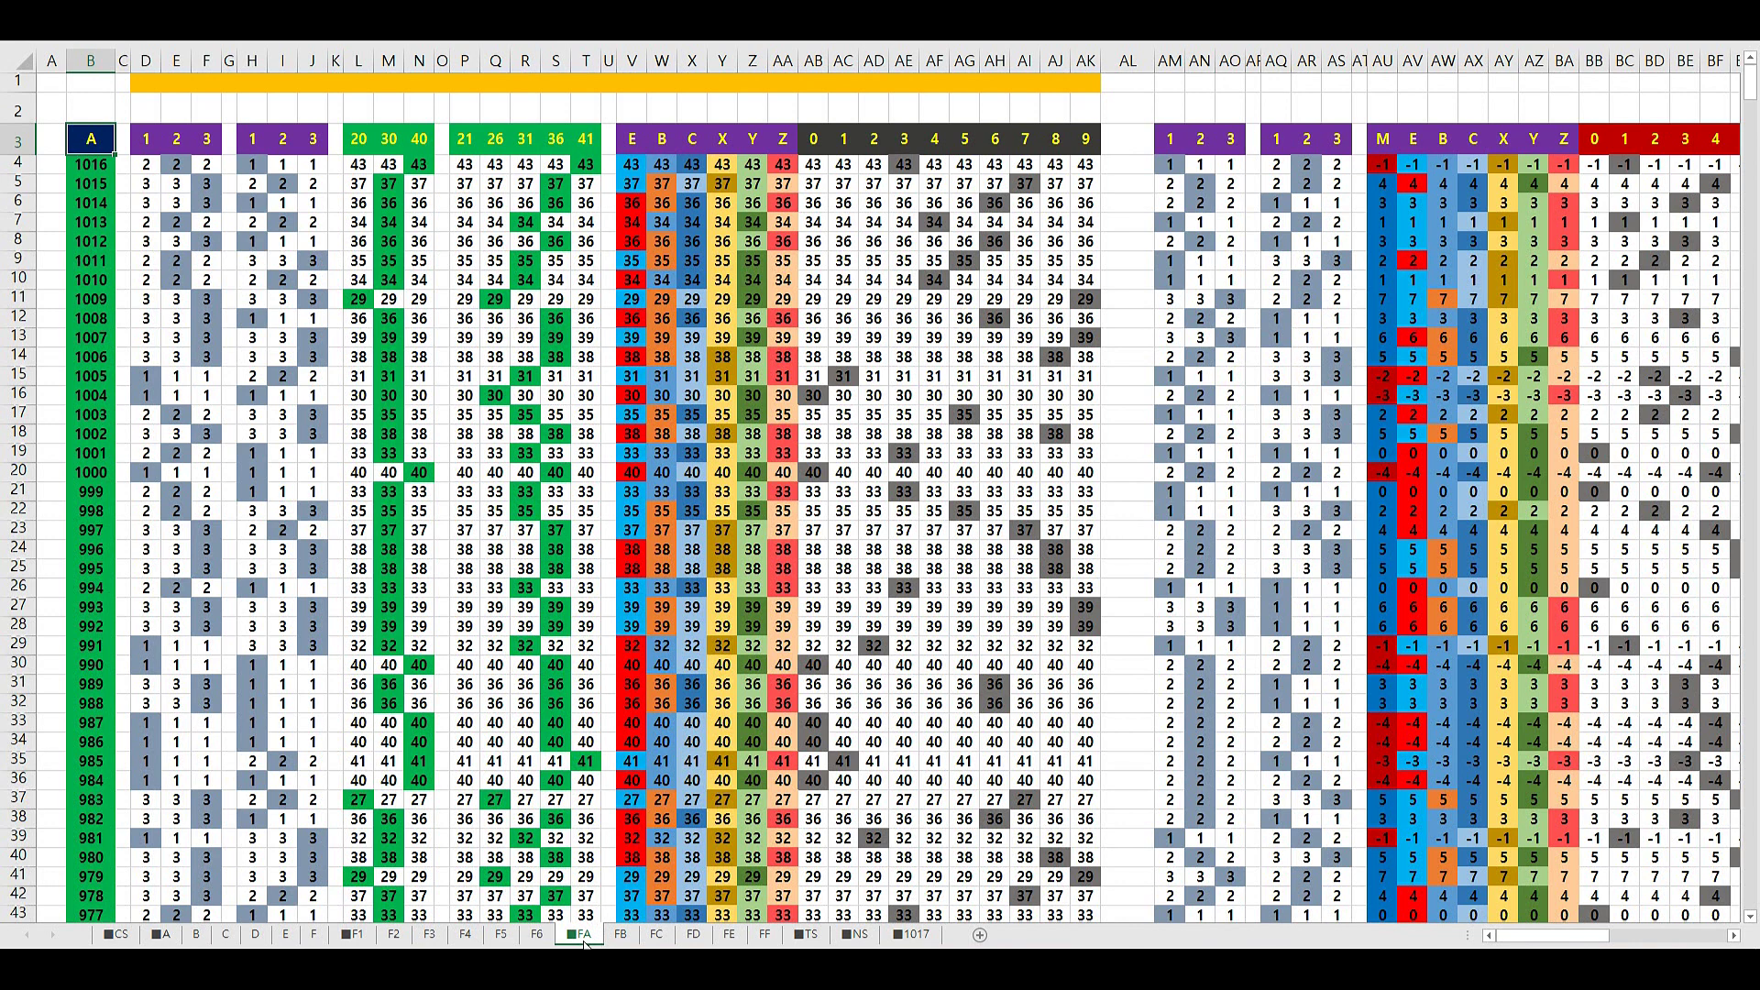
pyautogui.click(765, 934)
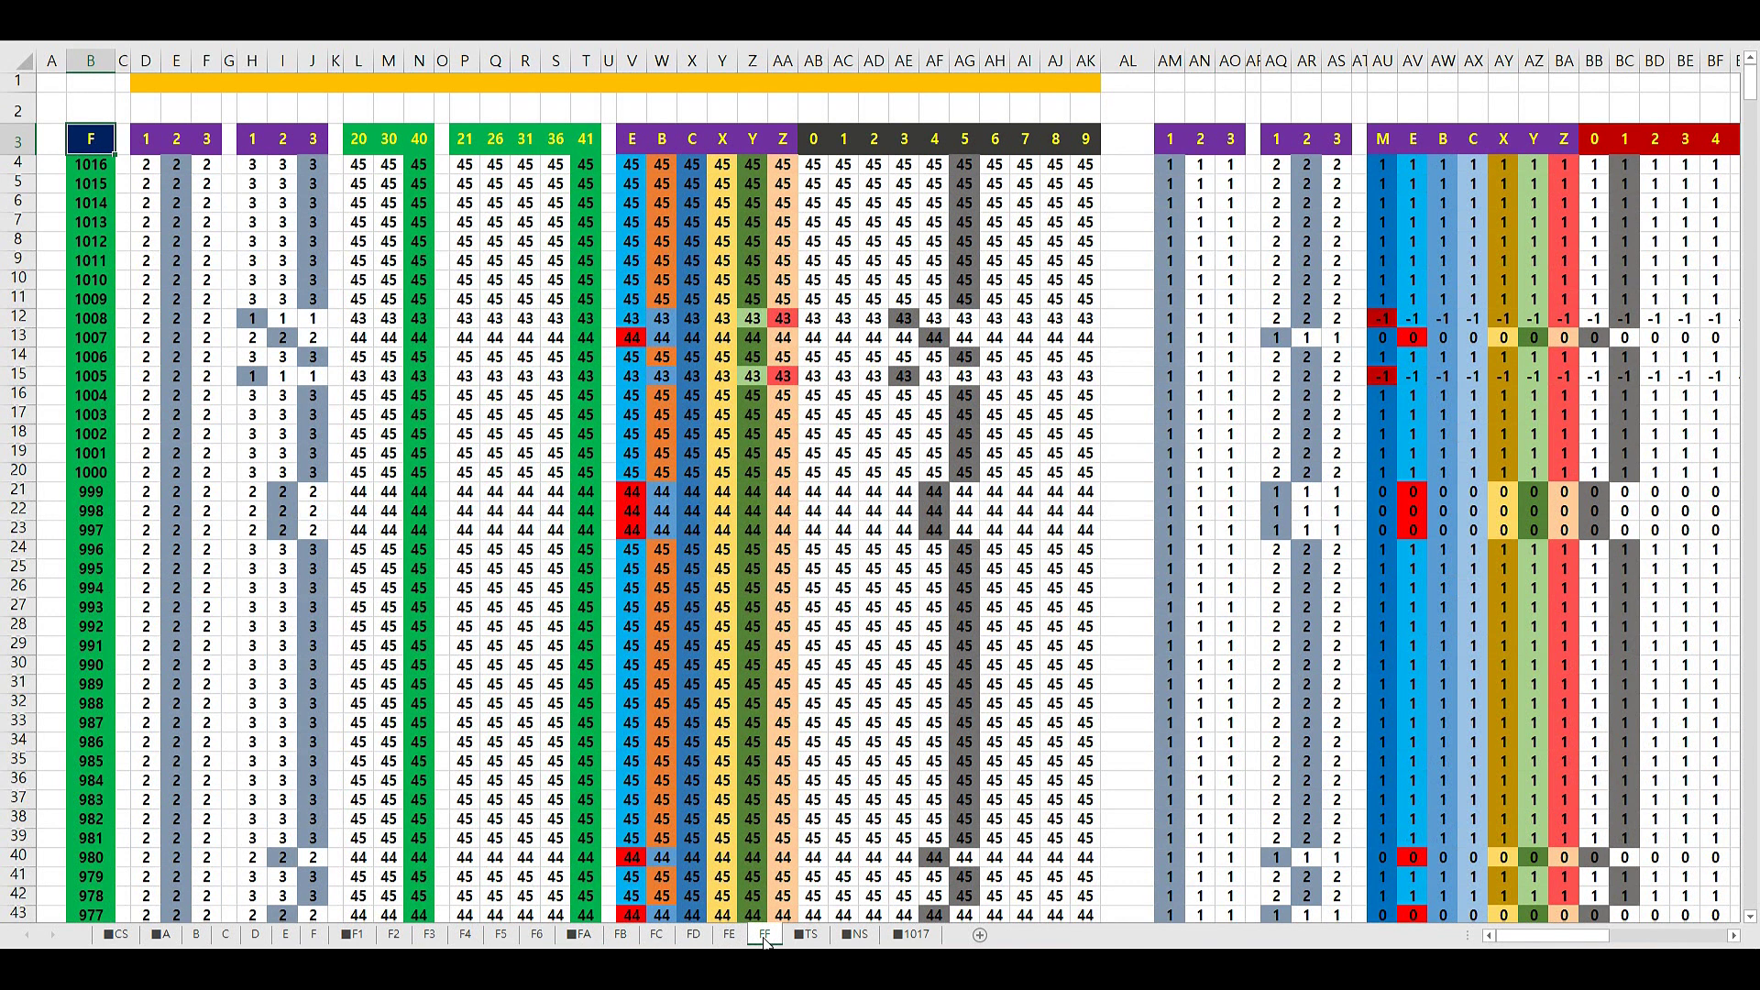
pyautogui.click(429, 934)
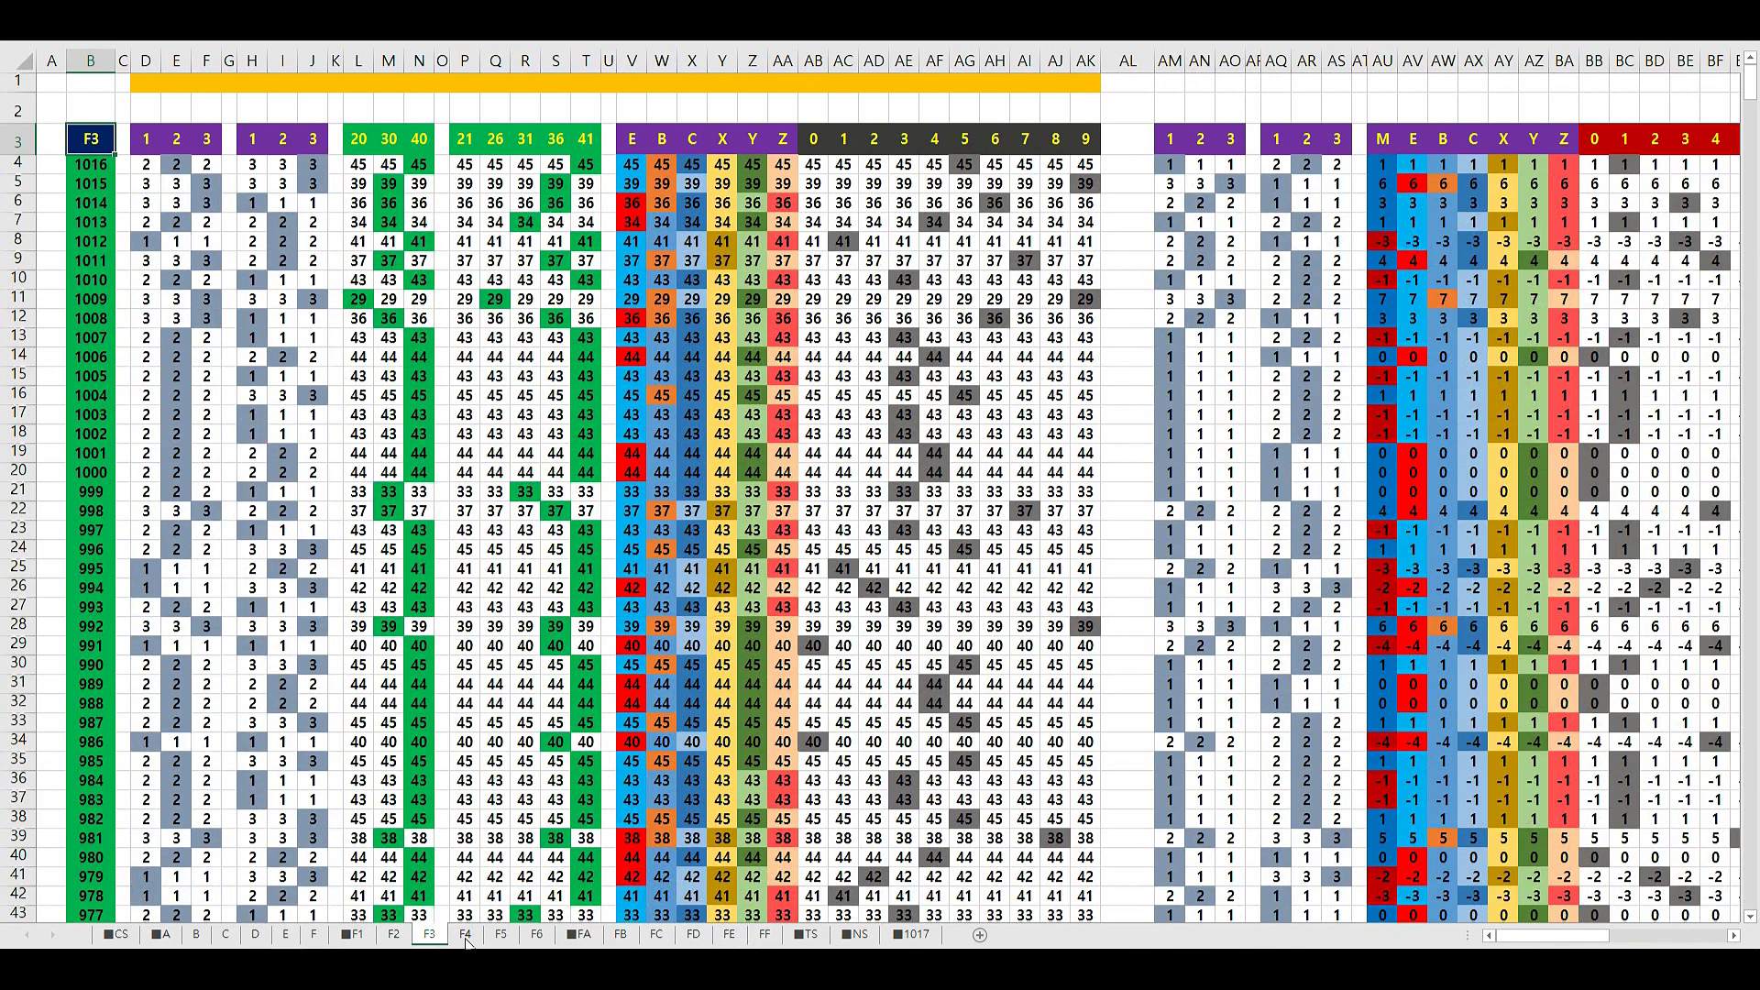
pyautogui.click(467, 939)
pyautogui.click(383, 941)
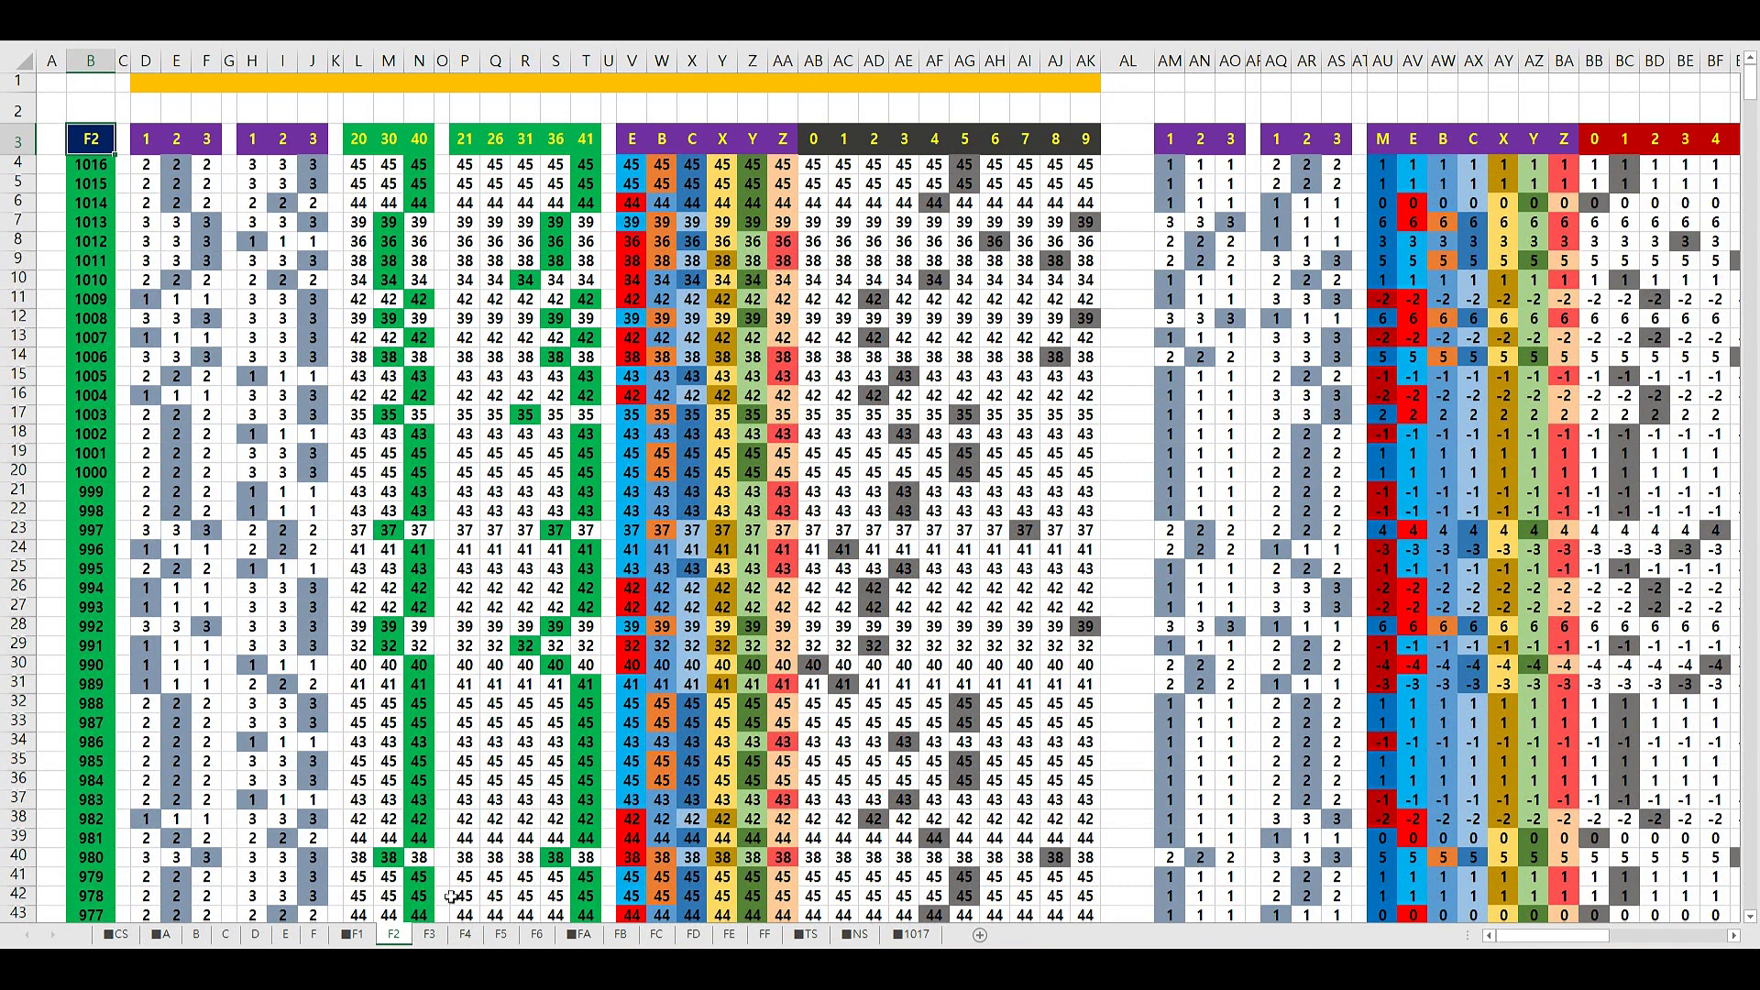
# Highlight the 1016 row on the TS sheet and check the FA and FF sheets it draws on
pyautogui.click(805, 935)
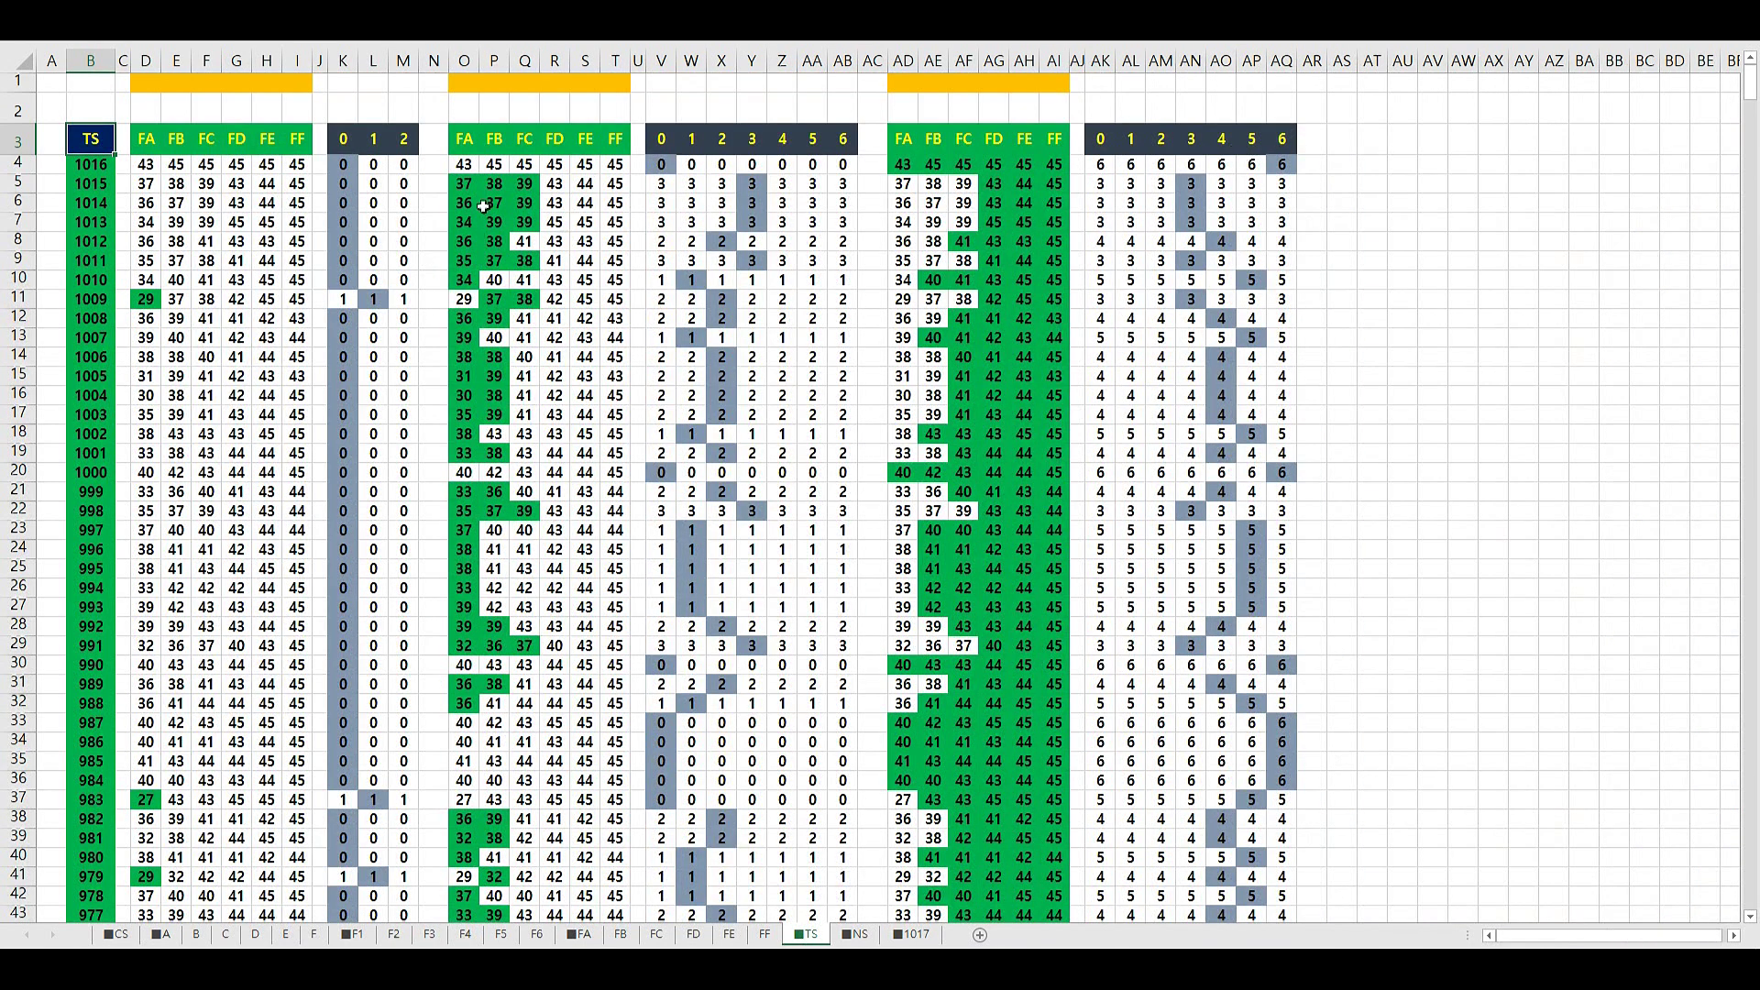
pyautogui.moveTo(147, 165); pyautogui.dragTo(1161, 165)
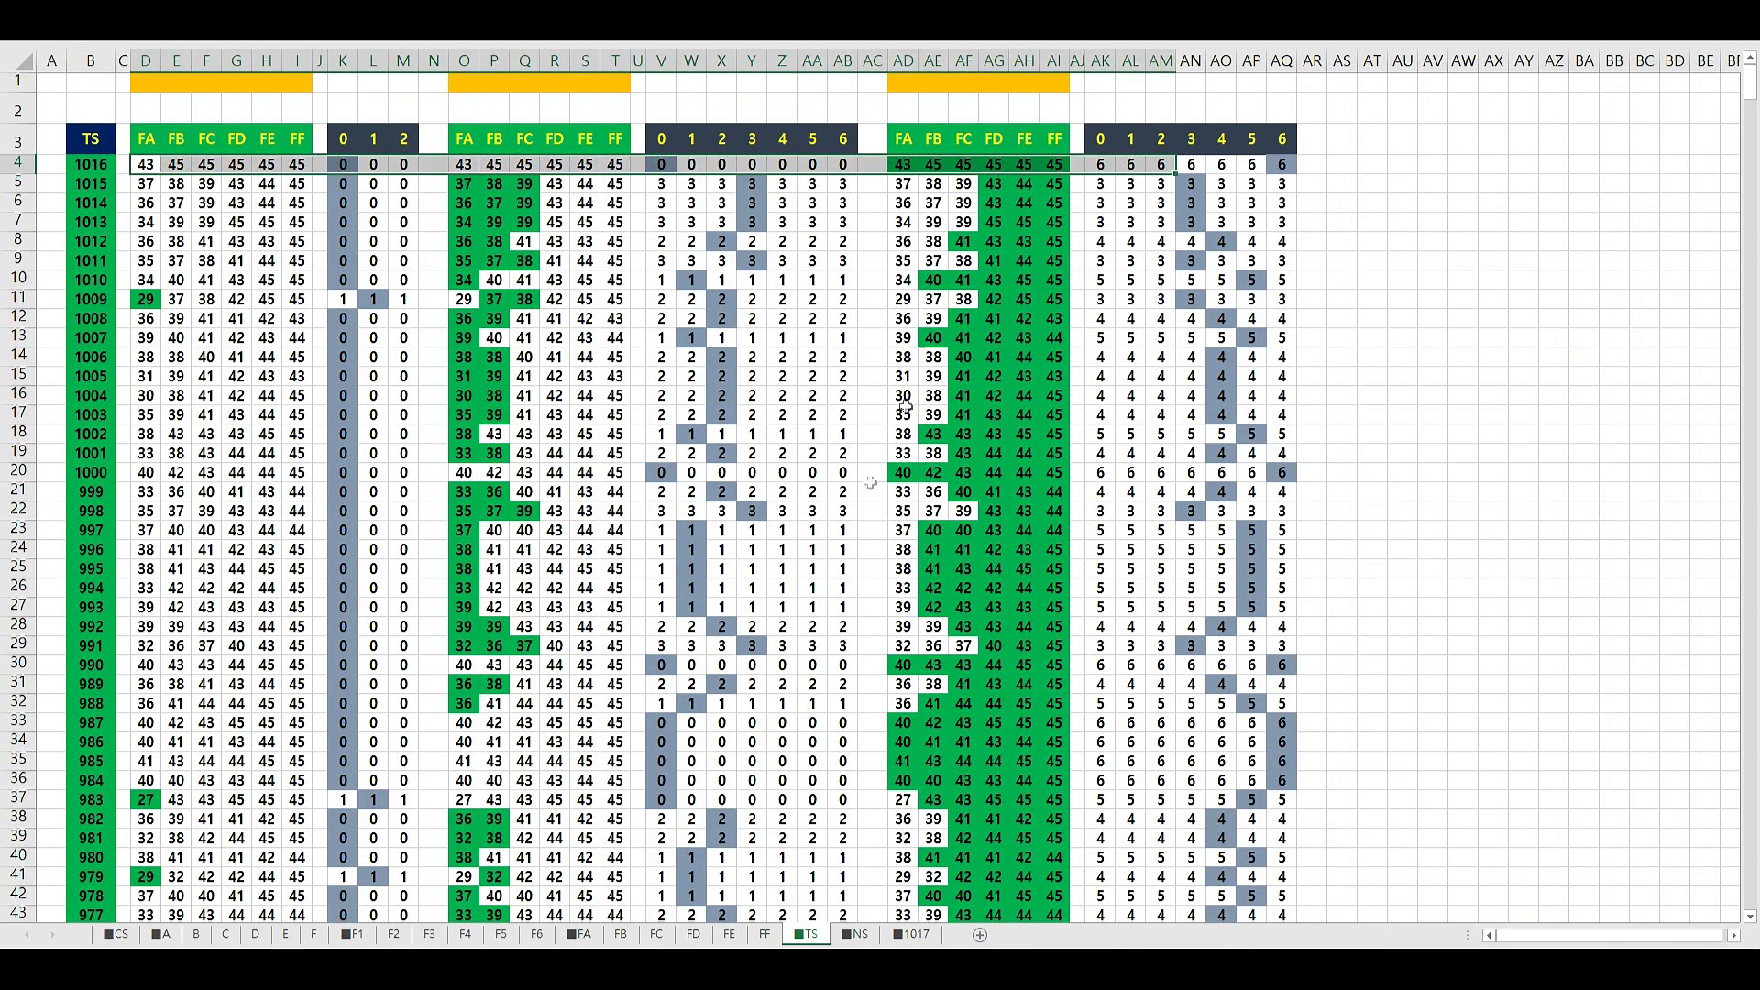
pyautogui.click(584, 935)
pyautogui.click(765, 934)
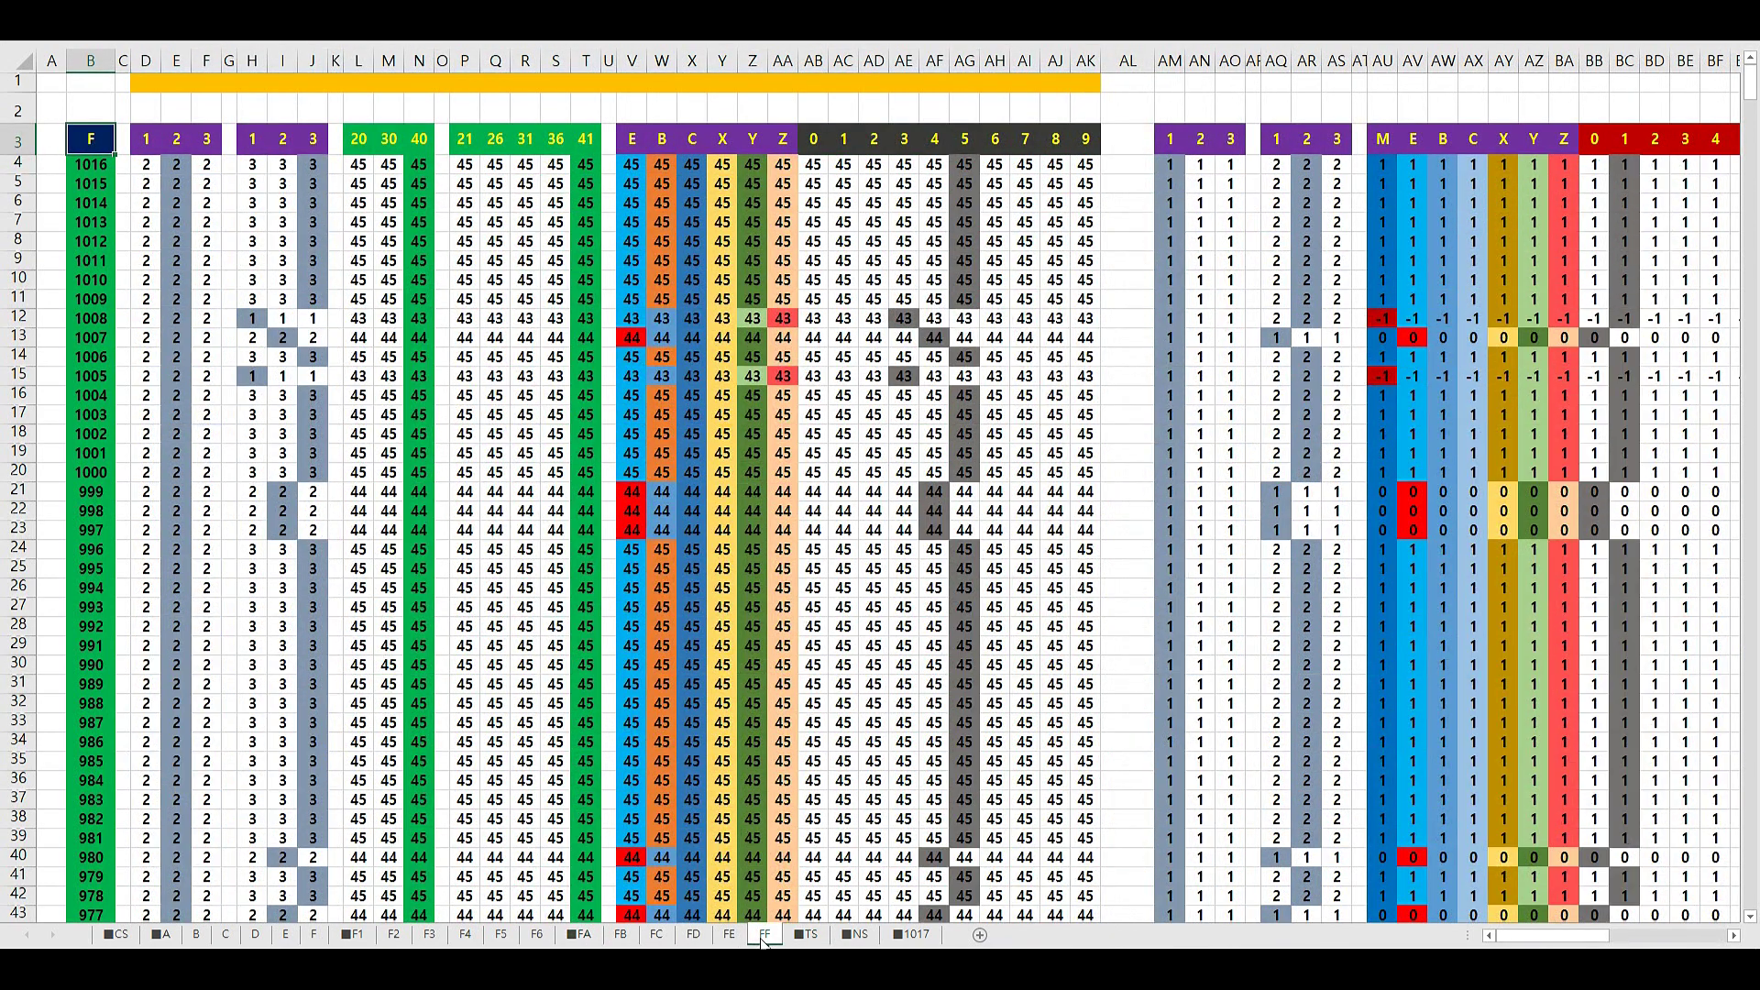
# Highlight the 20, 30 and 40 headings on the FA sheet and the whole heading row on the TS sheet
pyautogui.click(584, 934)
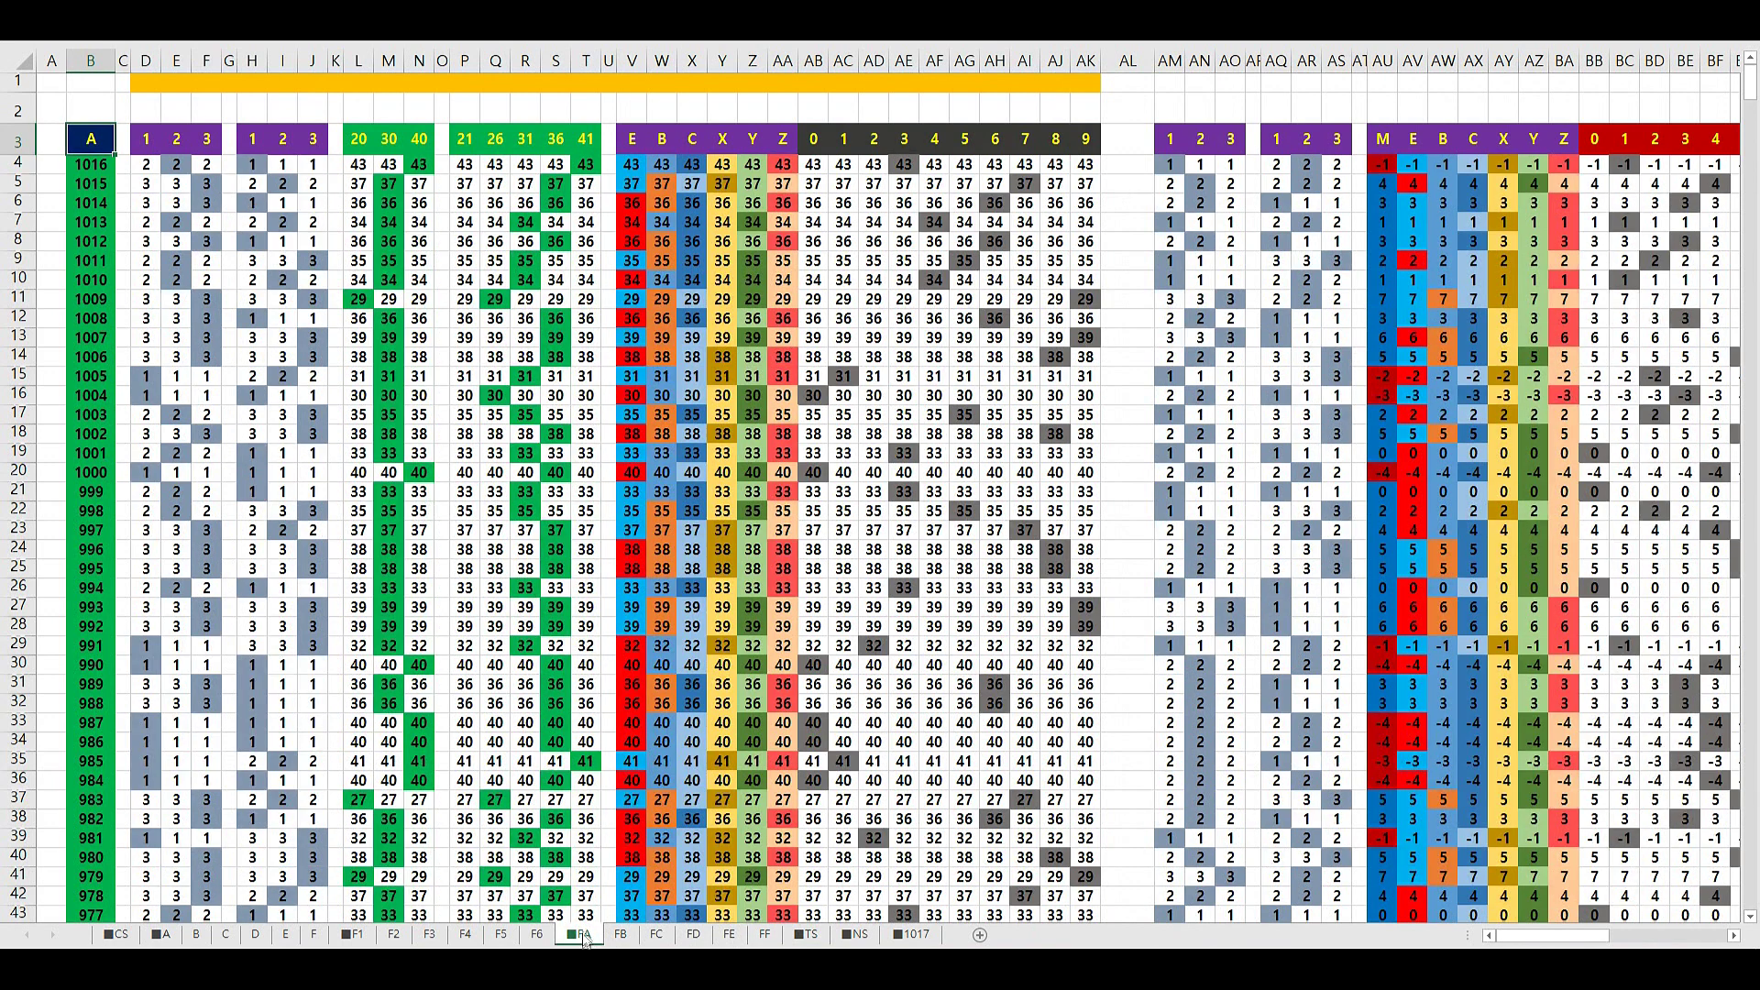
pyautogui.moveTo(360, 139); pyautogui.dragTo(417, 139)
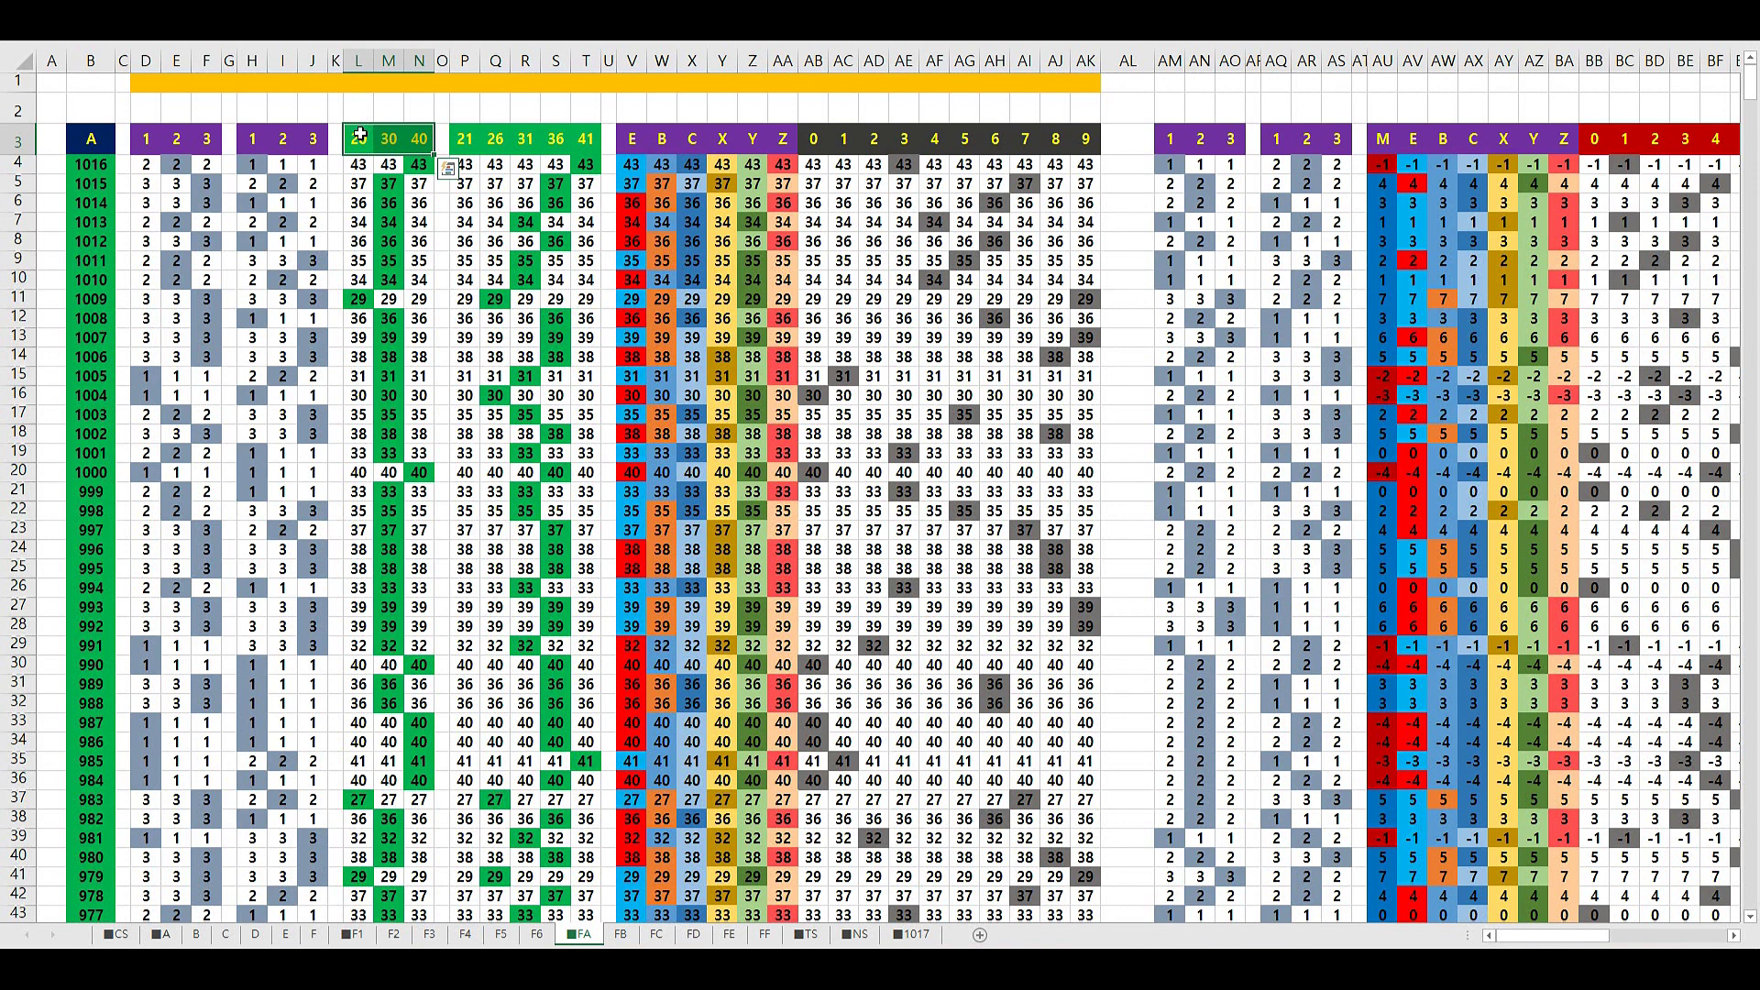
pyautogui.moveTo(359, 135); pyautogui.dragTo(418, 138)
pyautogui.click(808, 934)
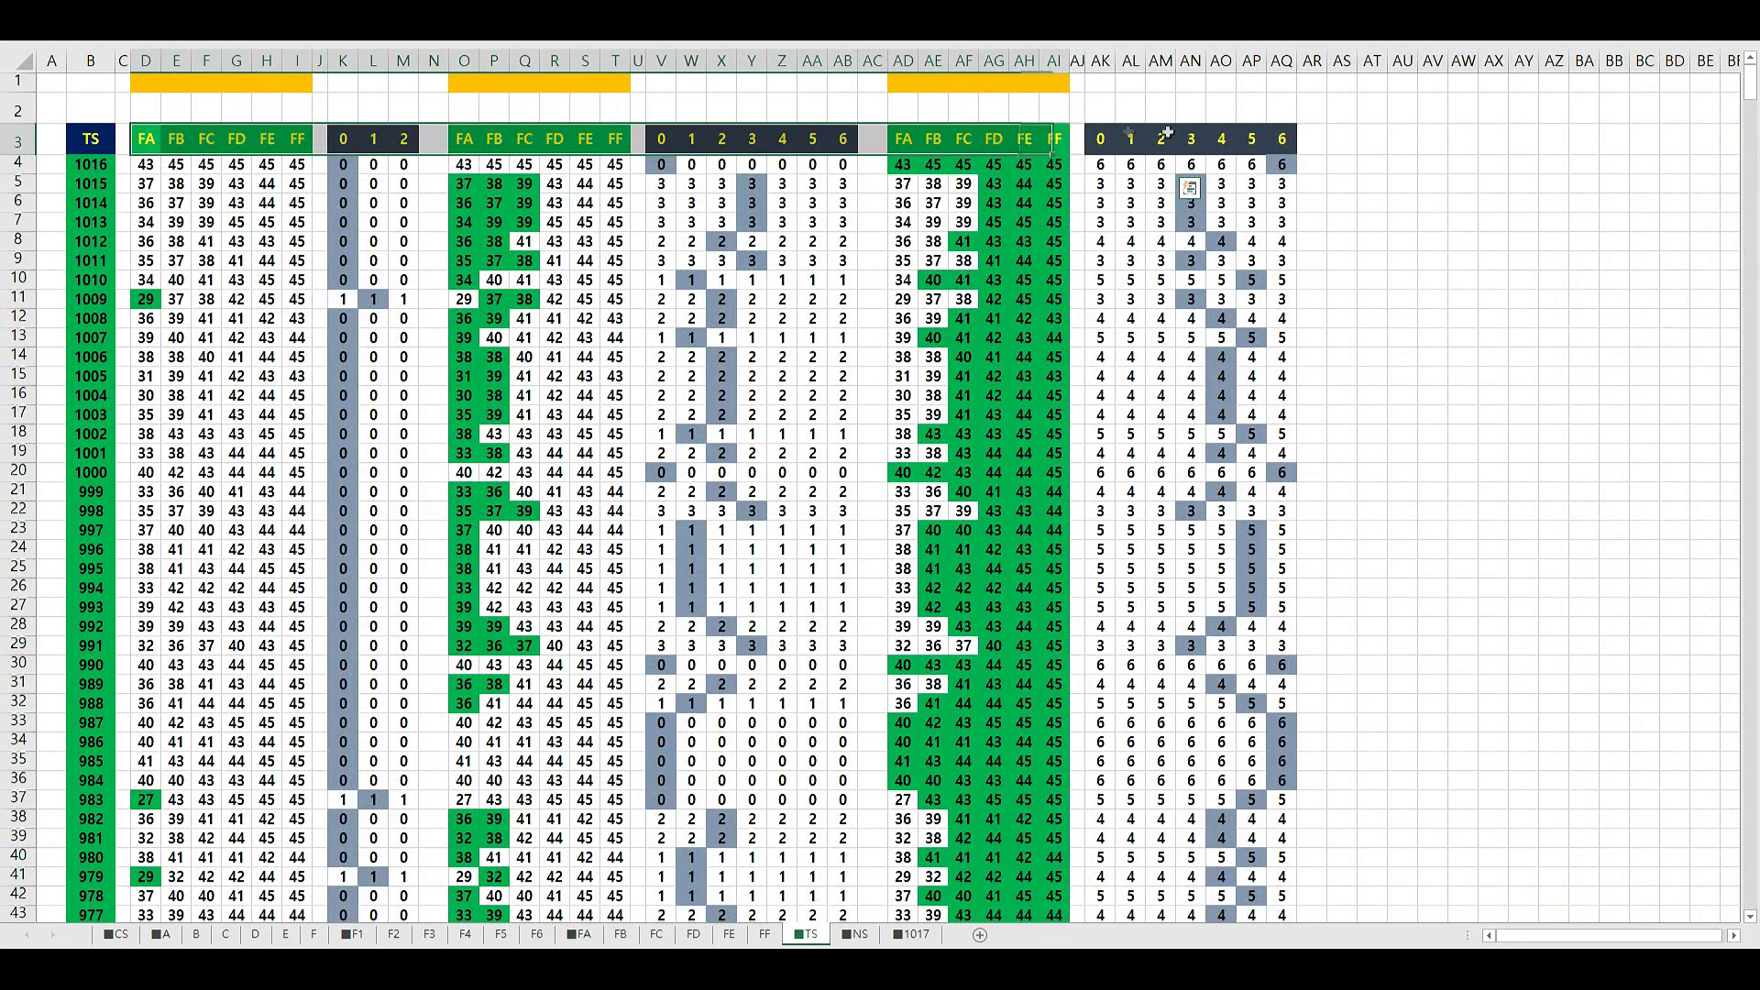
pyautogui.moveTo(1129, 134); pyautogui.dragTo(1281, 137)
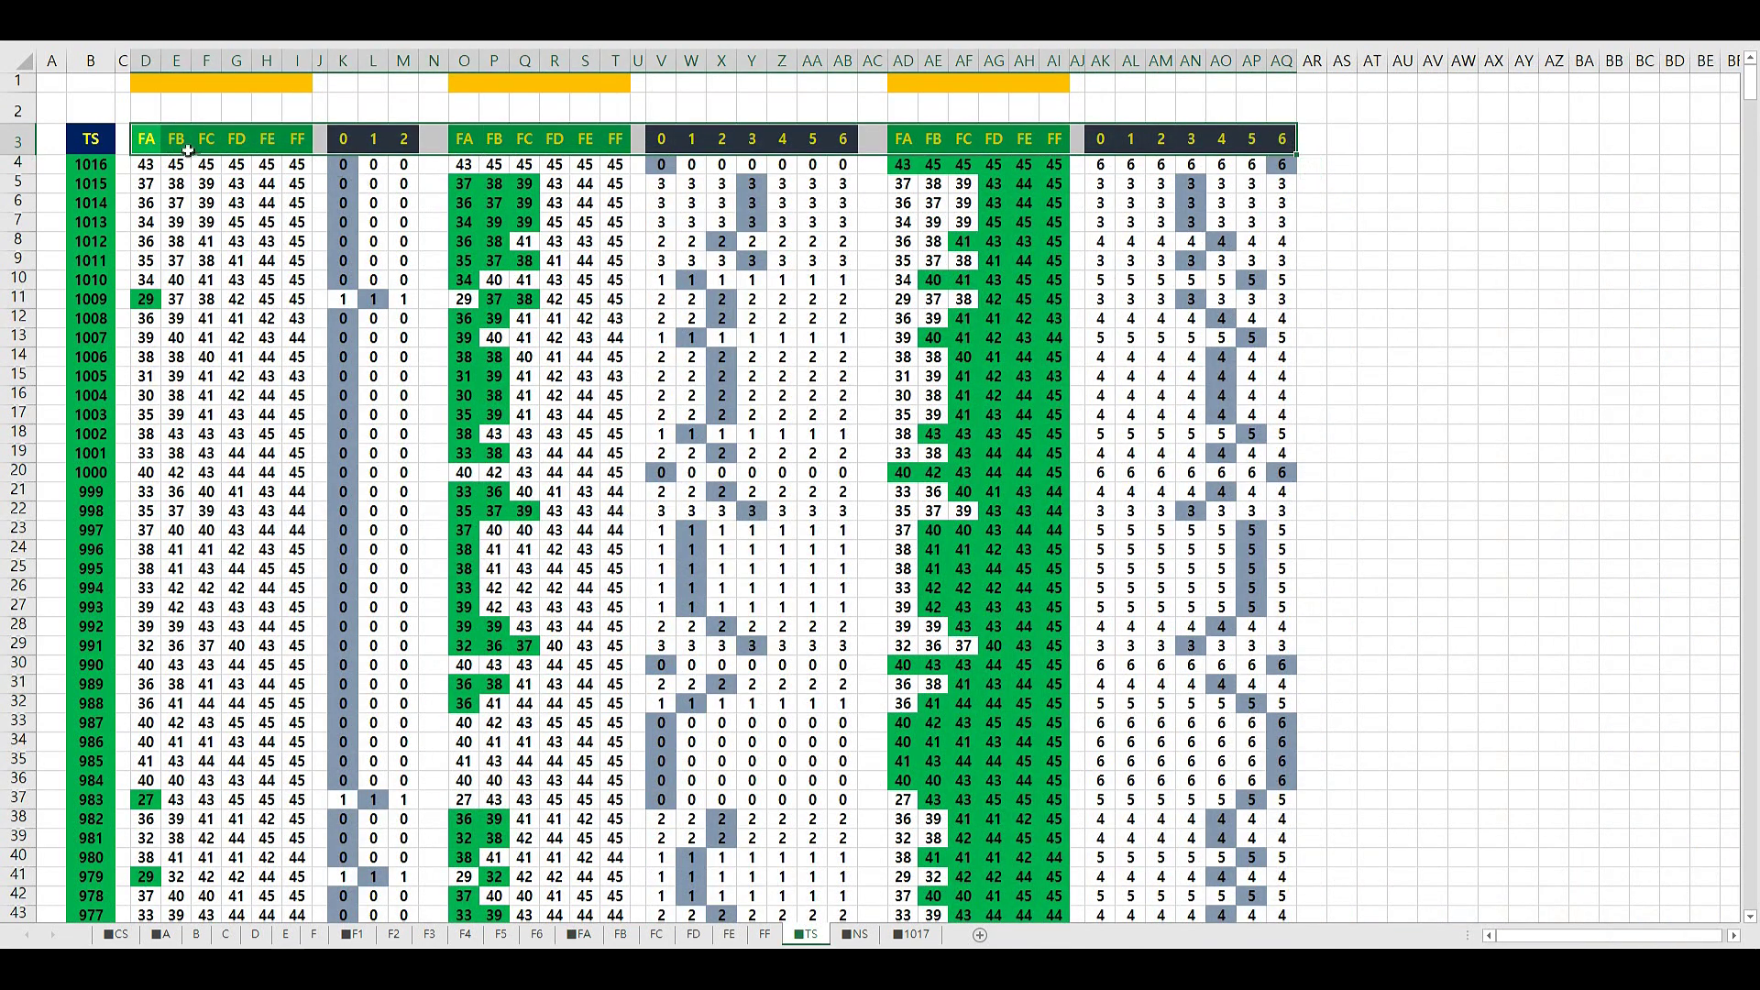
pyautogui.click(95, 139)
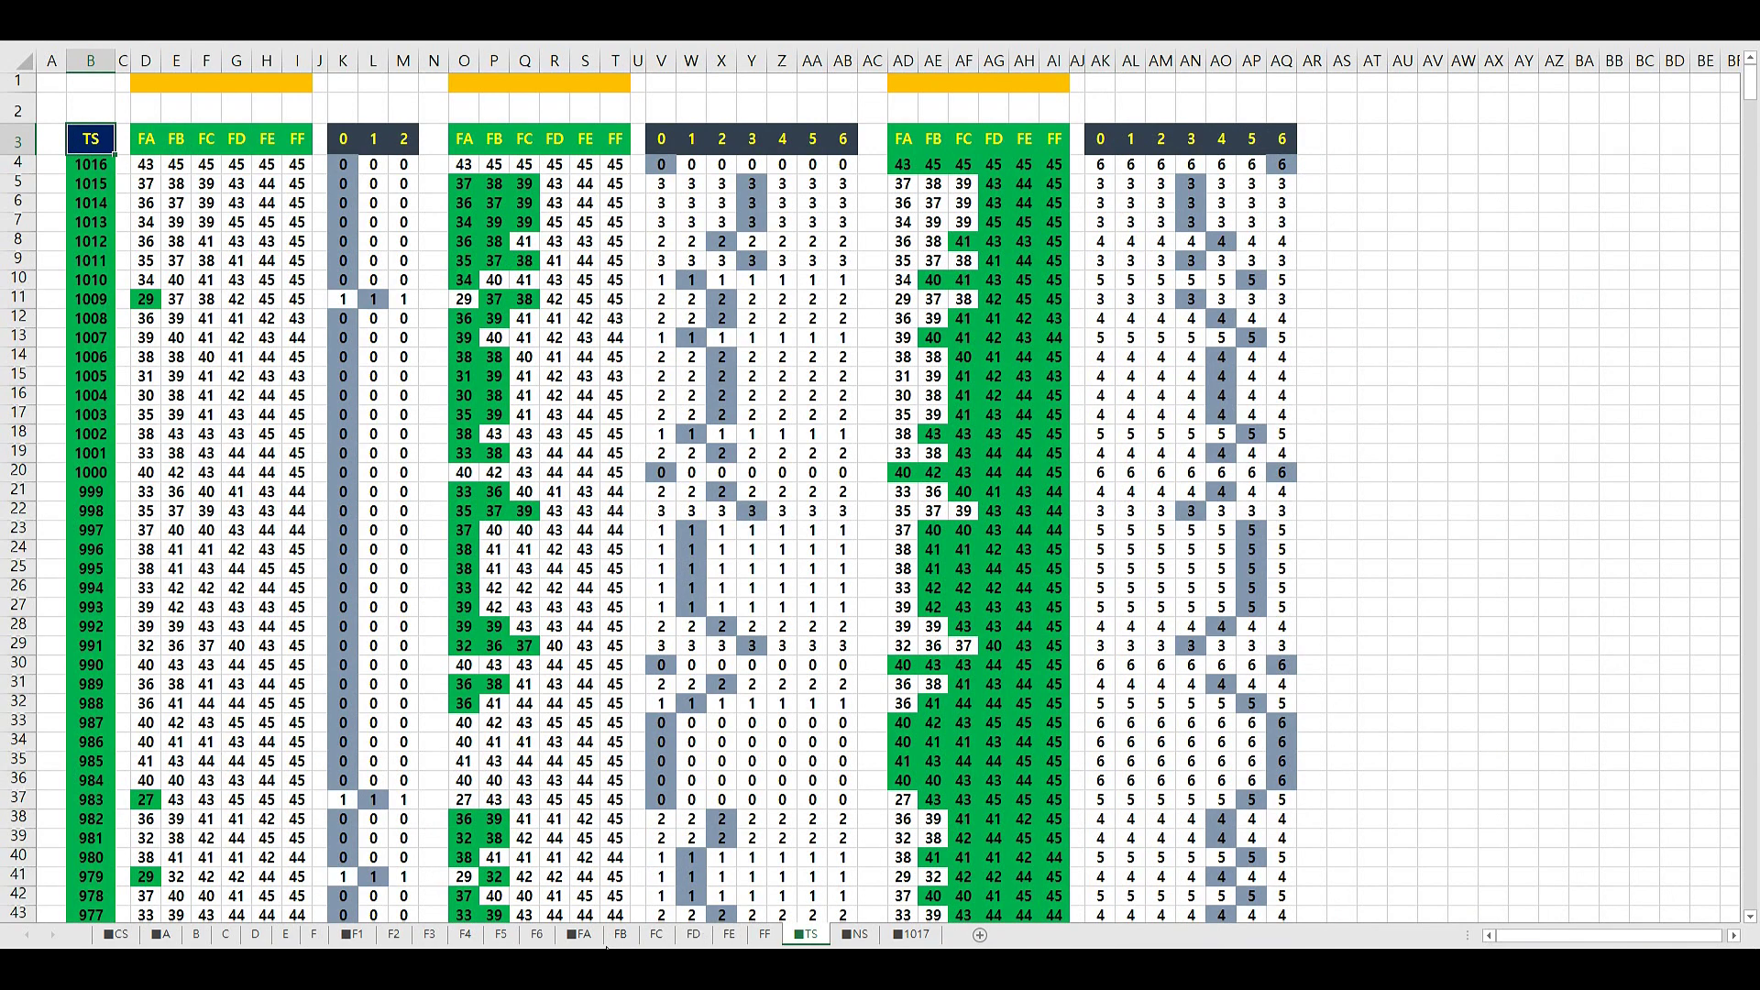
# View the NS sheet and examine the 0 heading of the dark digit block on the FA, FB and FC sheets
pyautogui.click(855, 934)
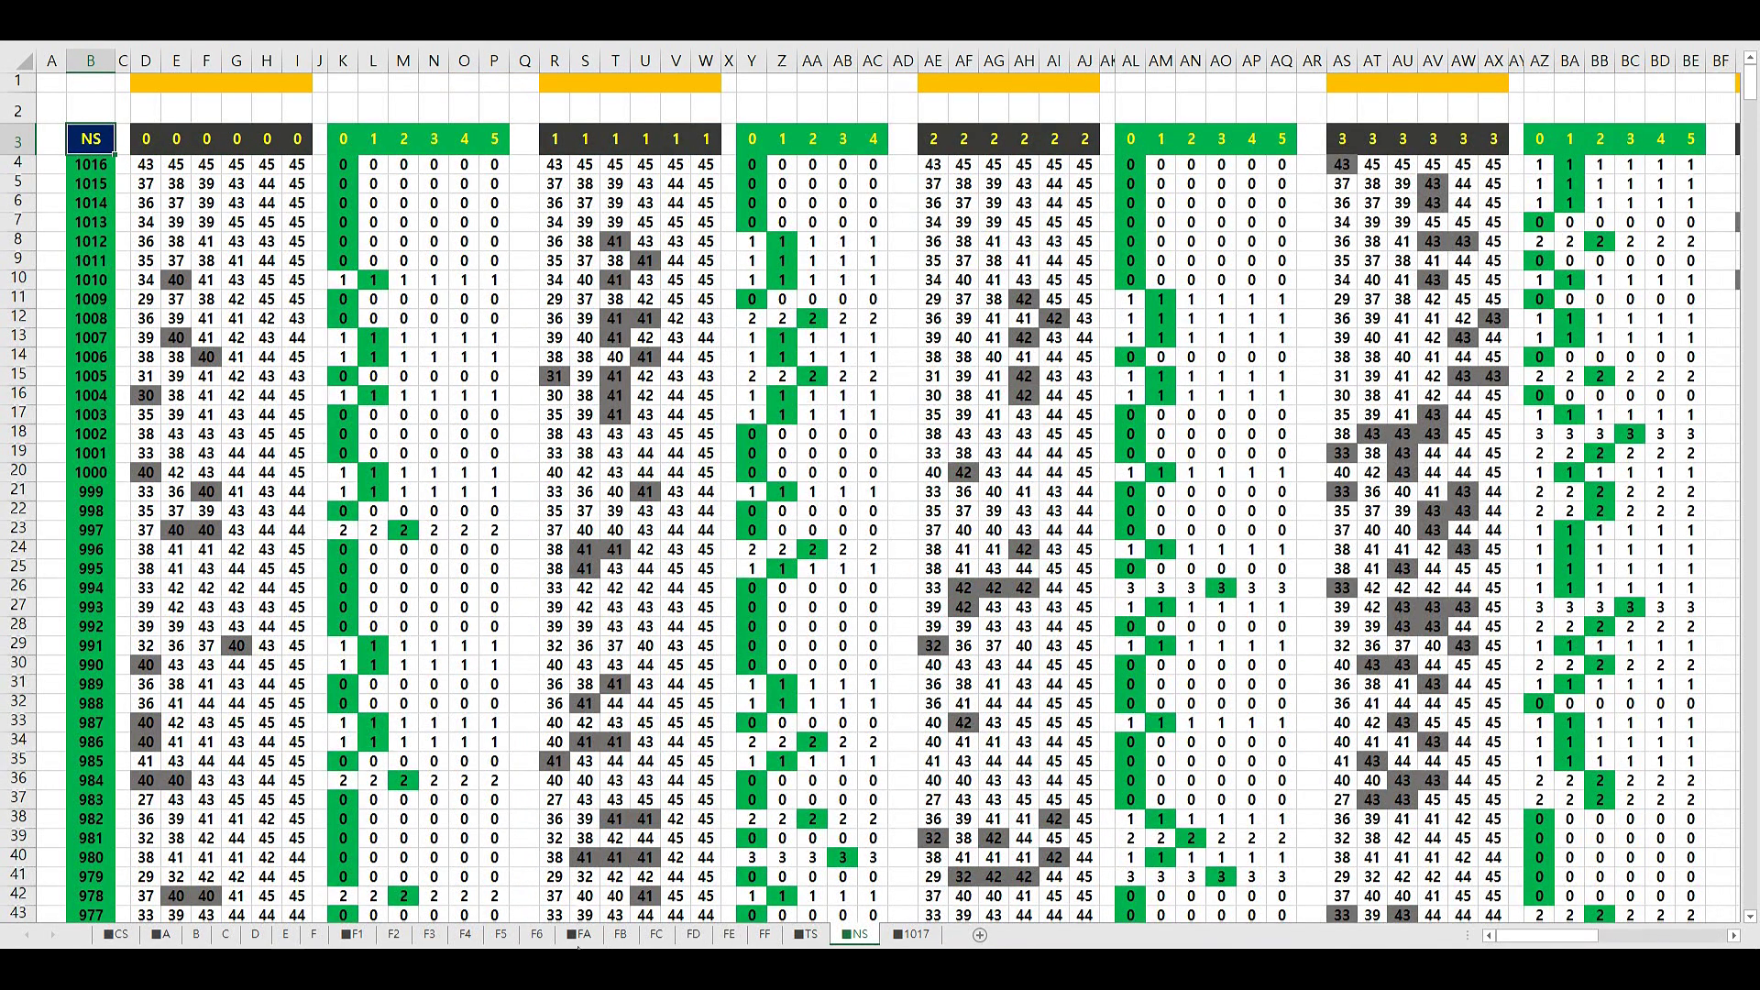
pyautogui.click(585, 934)
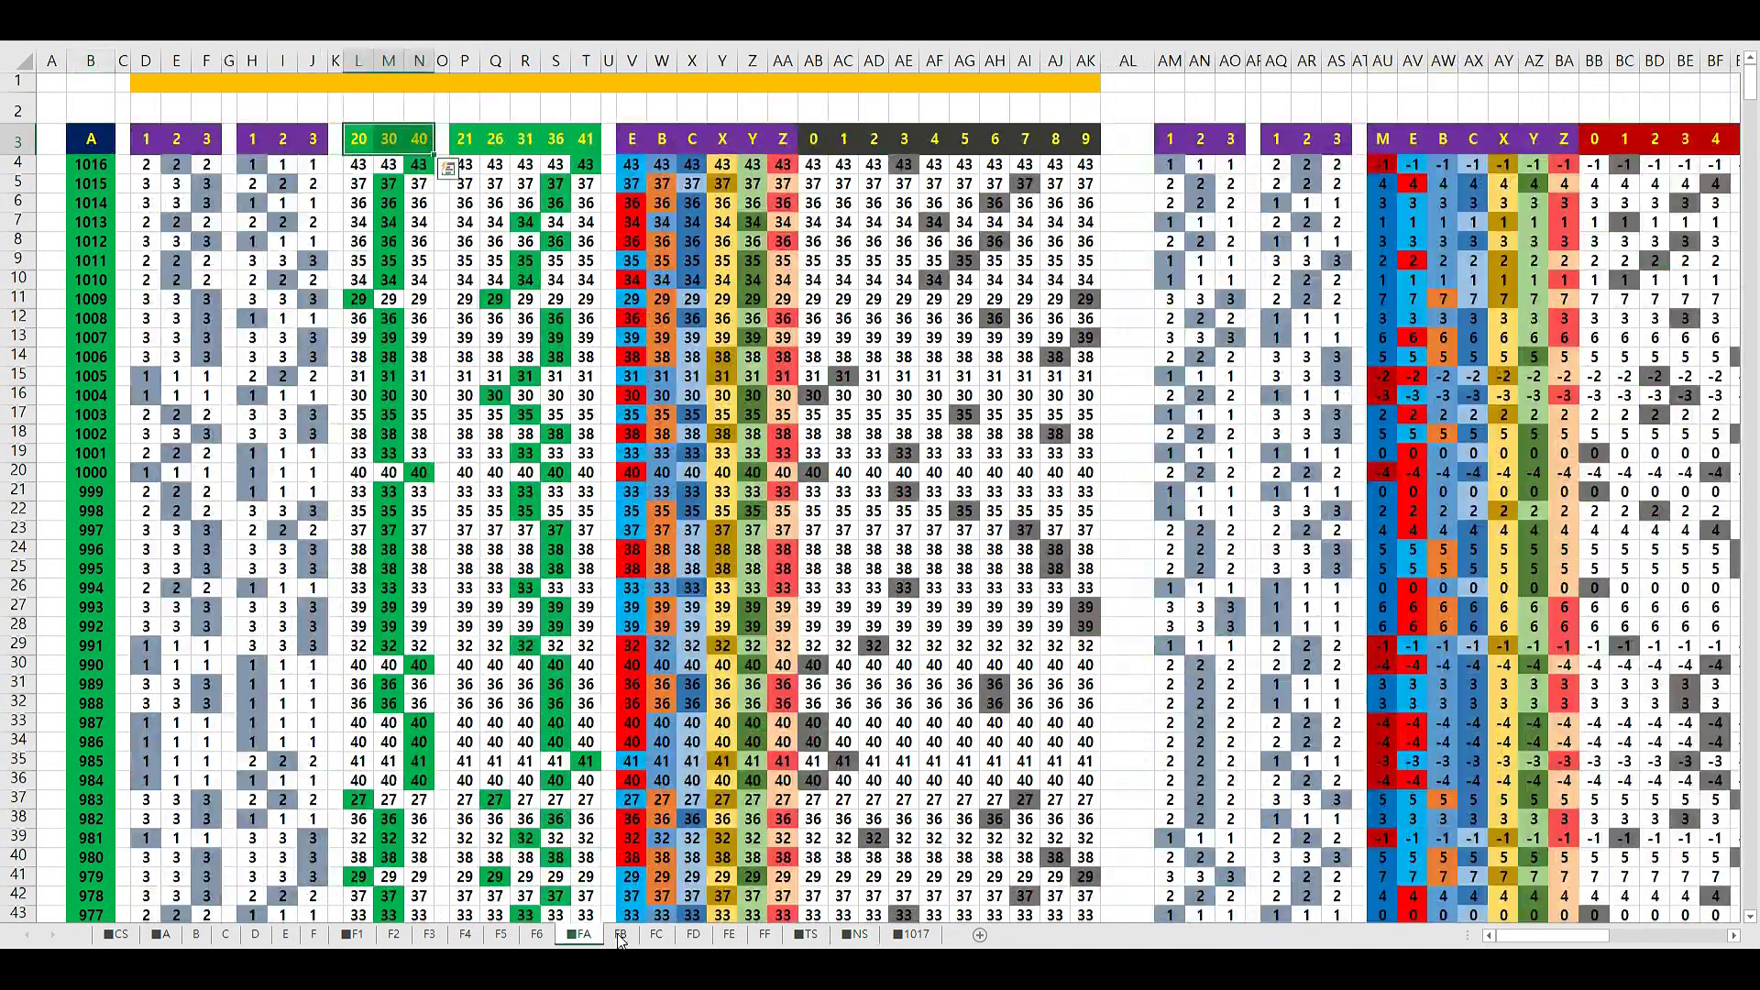
pyautogui.click(814, 139)
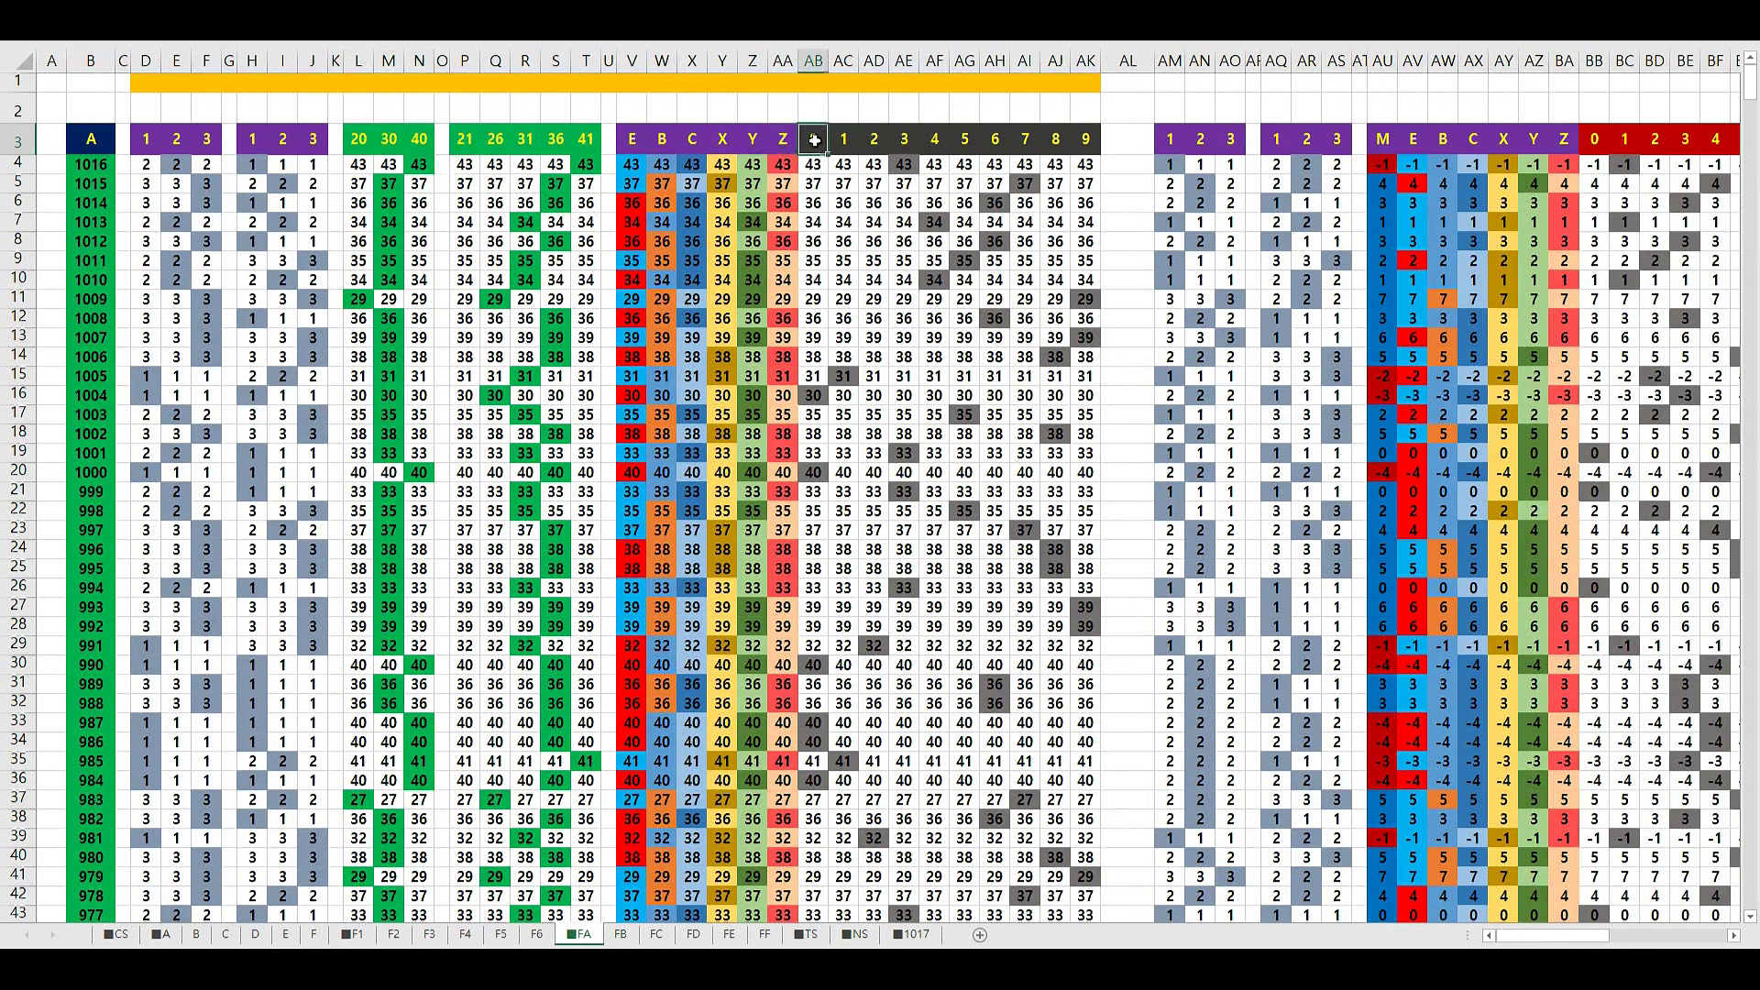
pyautogui.click(620, 935)
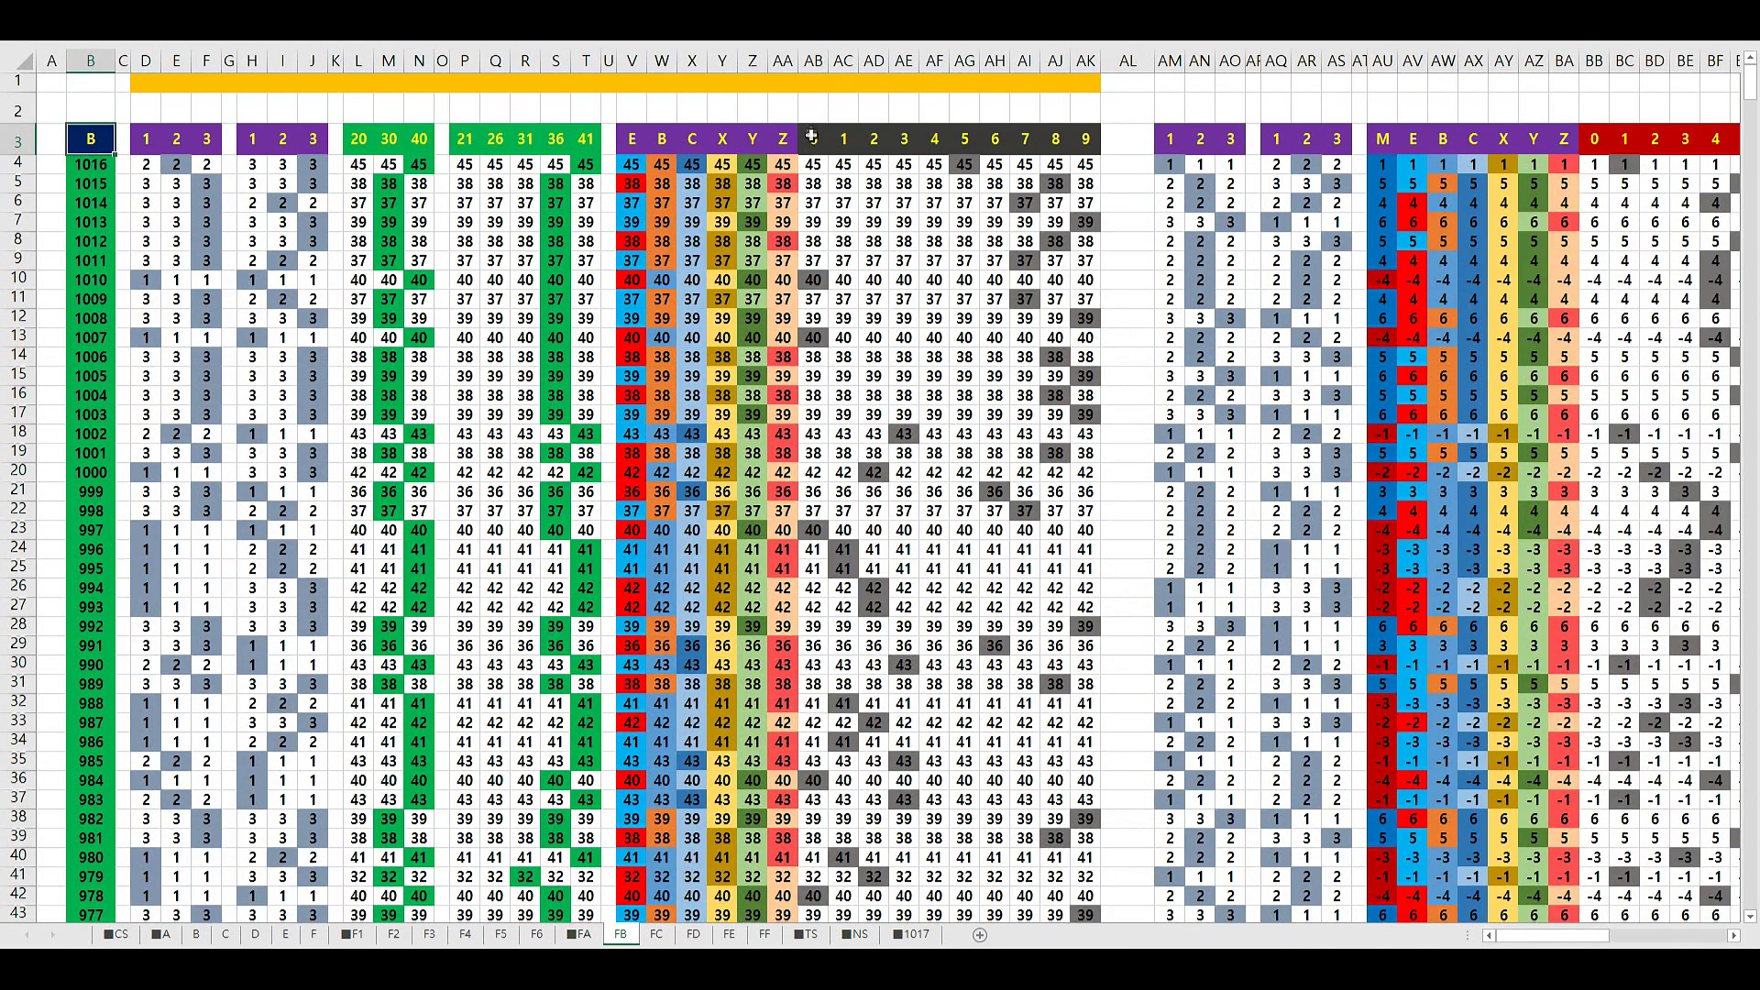
pyautogui.click(658, 935)
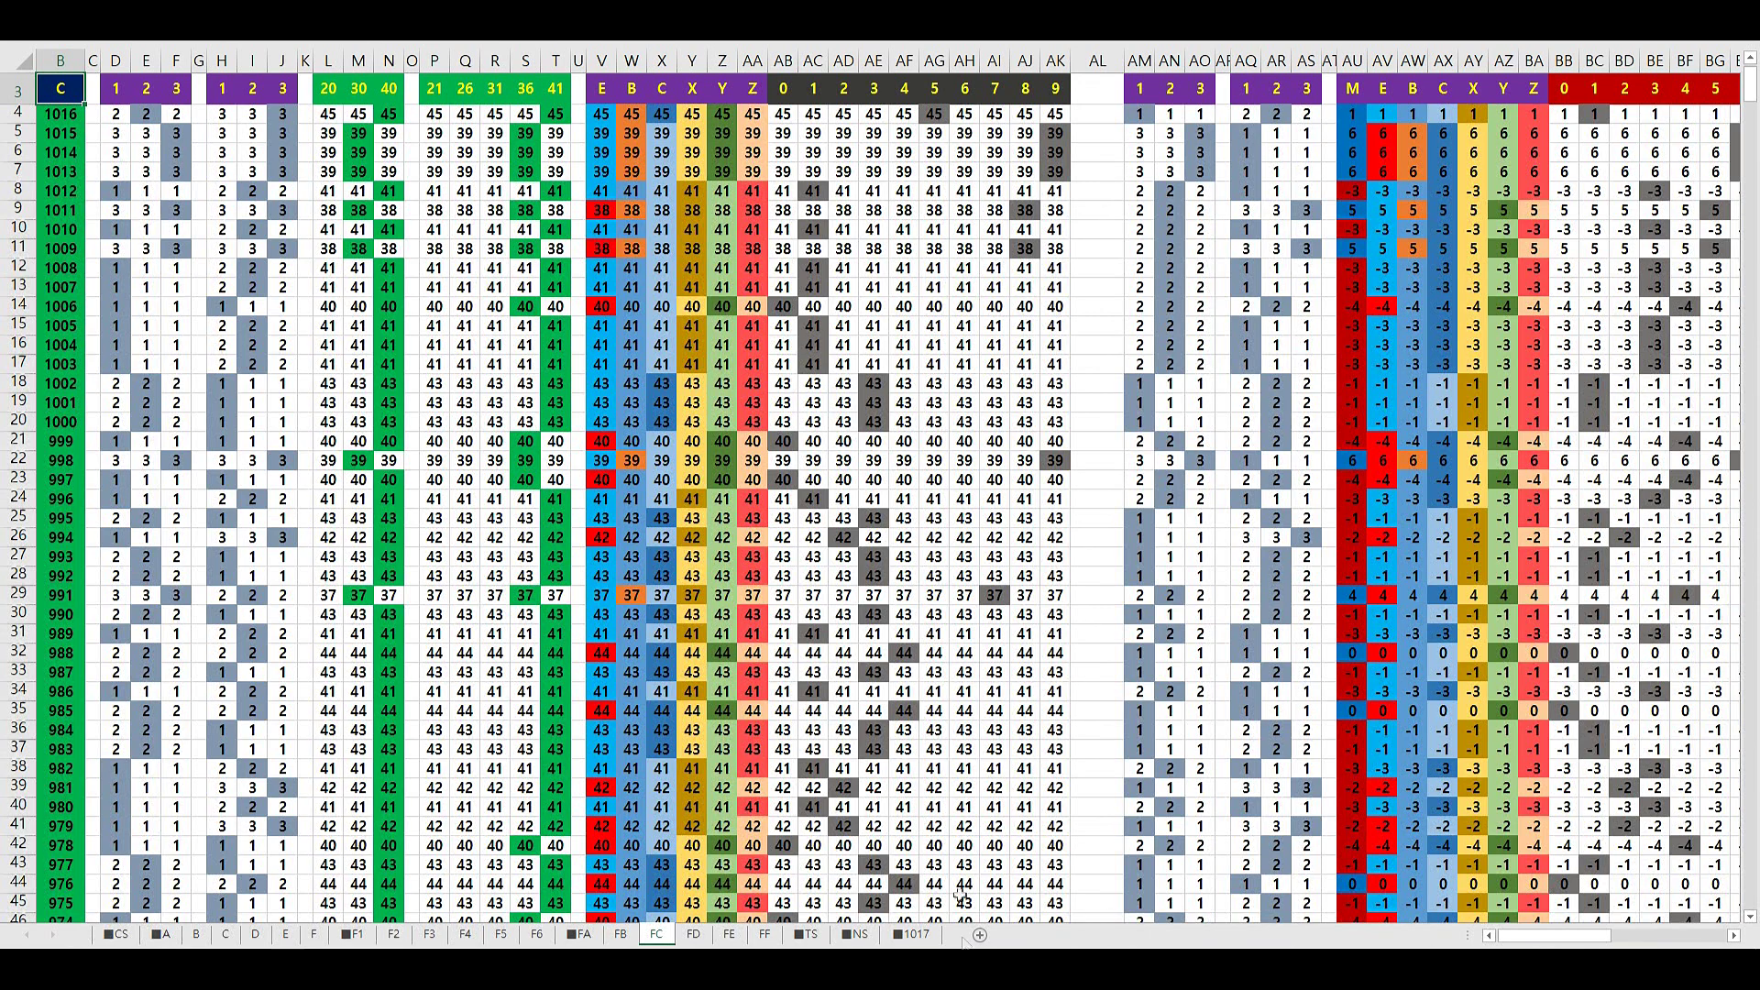
# Highlight the group of 0 headings and the group of 1 headings on the NS sheet
pyautogui.click(855, 934)
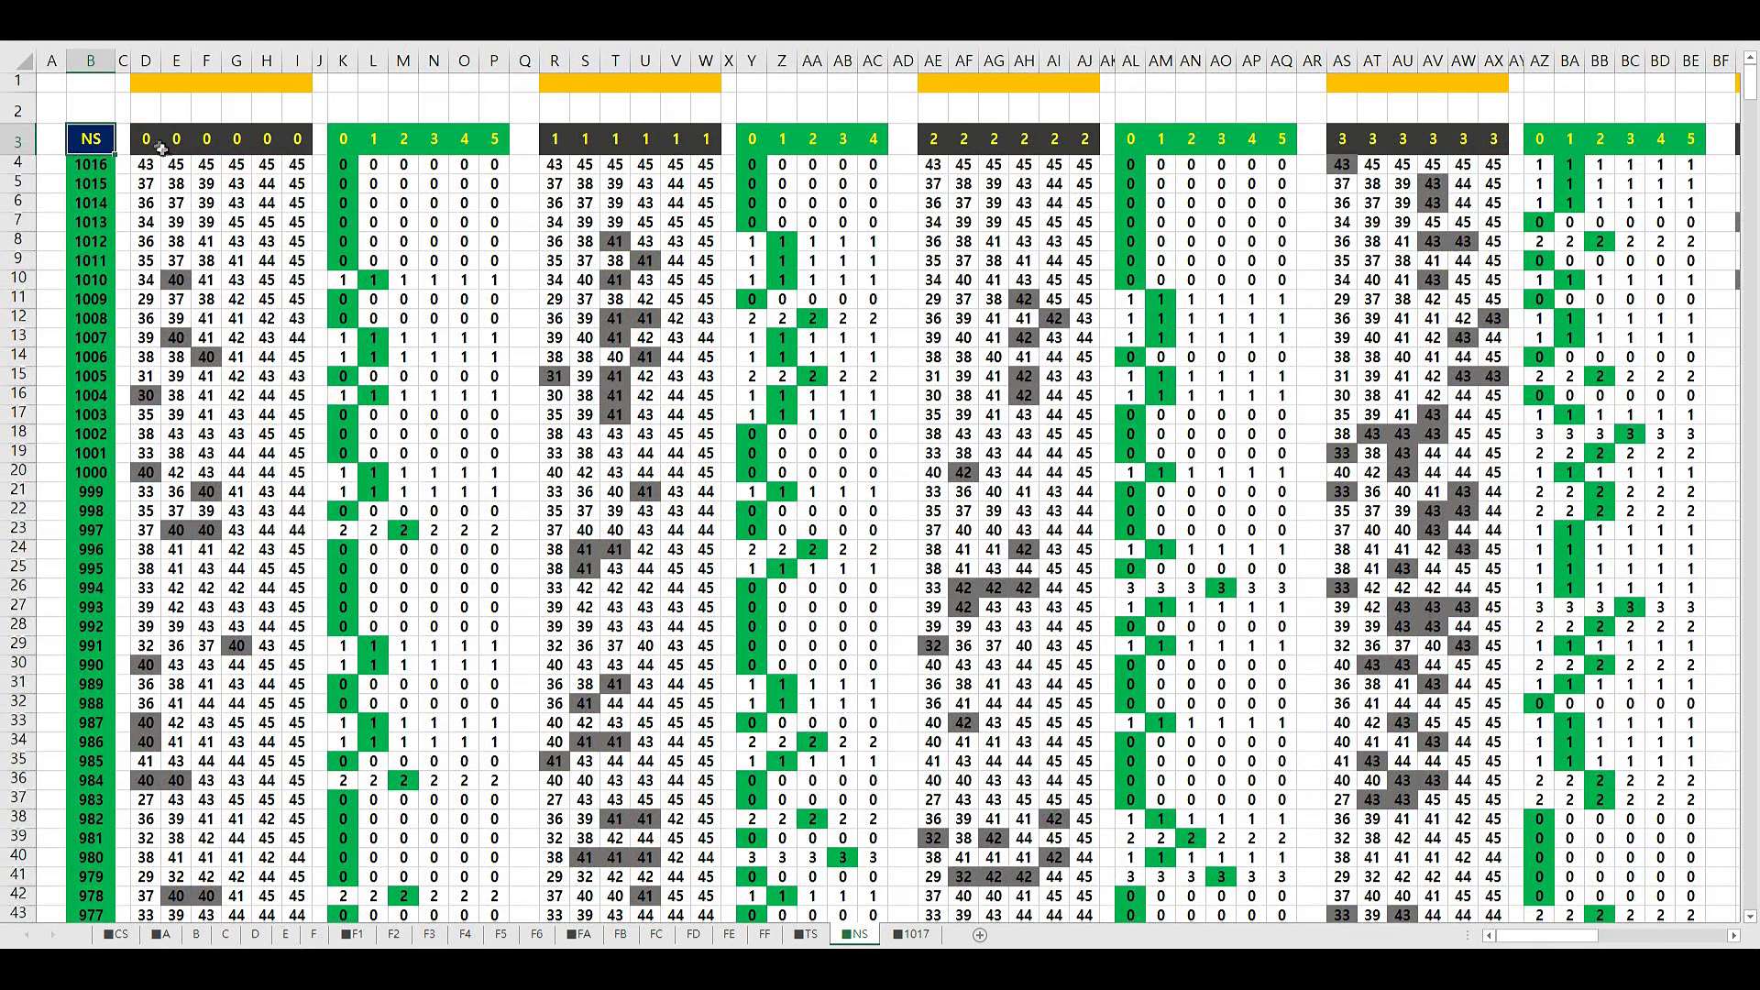
pyautogui.moveTo(253, 140); pyautogui.dragTo(297, 140)
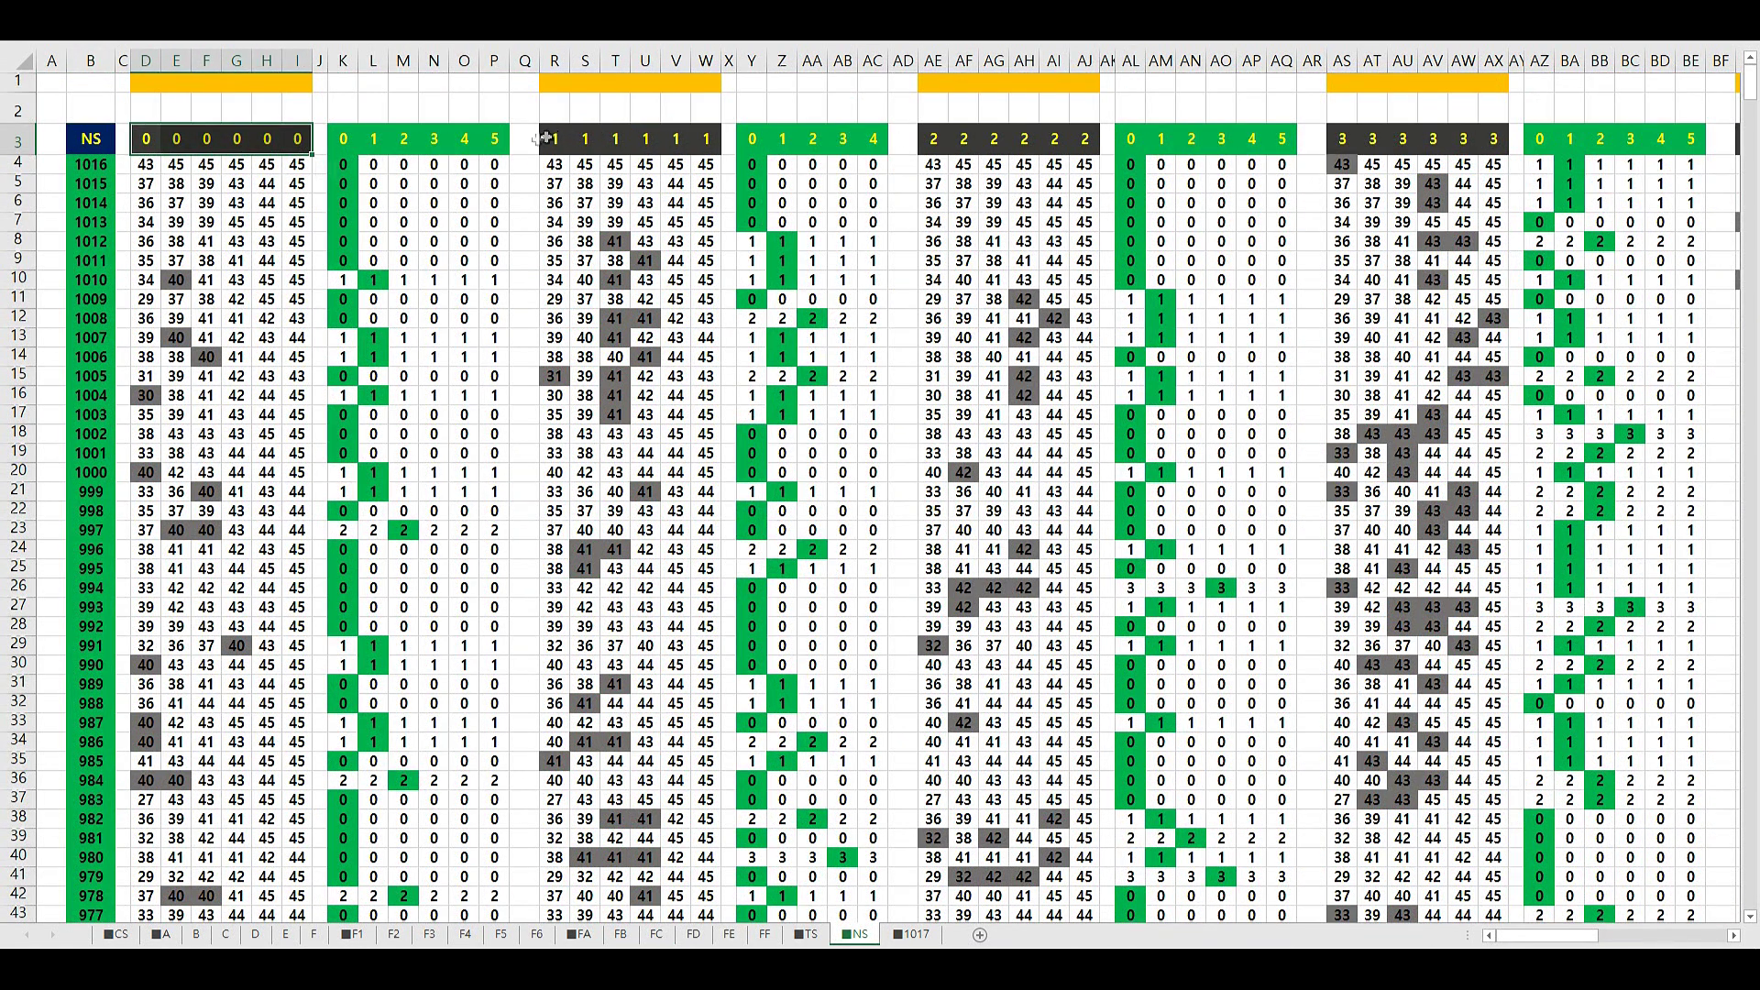
pyautogui.moveTo(562, 140); pyautogui.dragTo(706, 141)
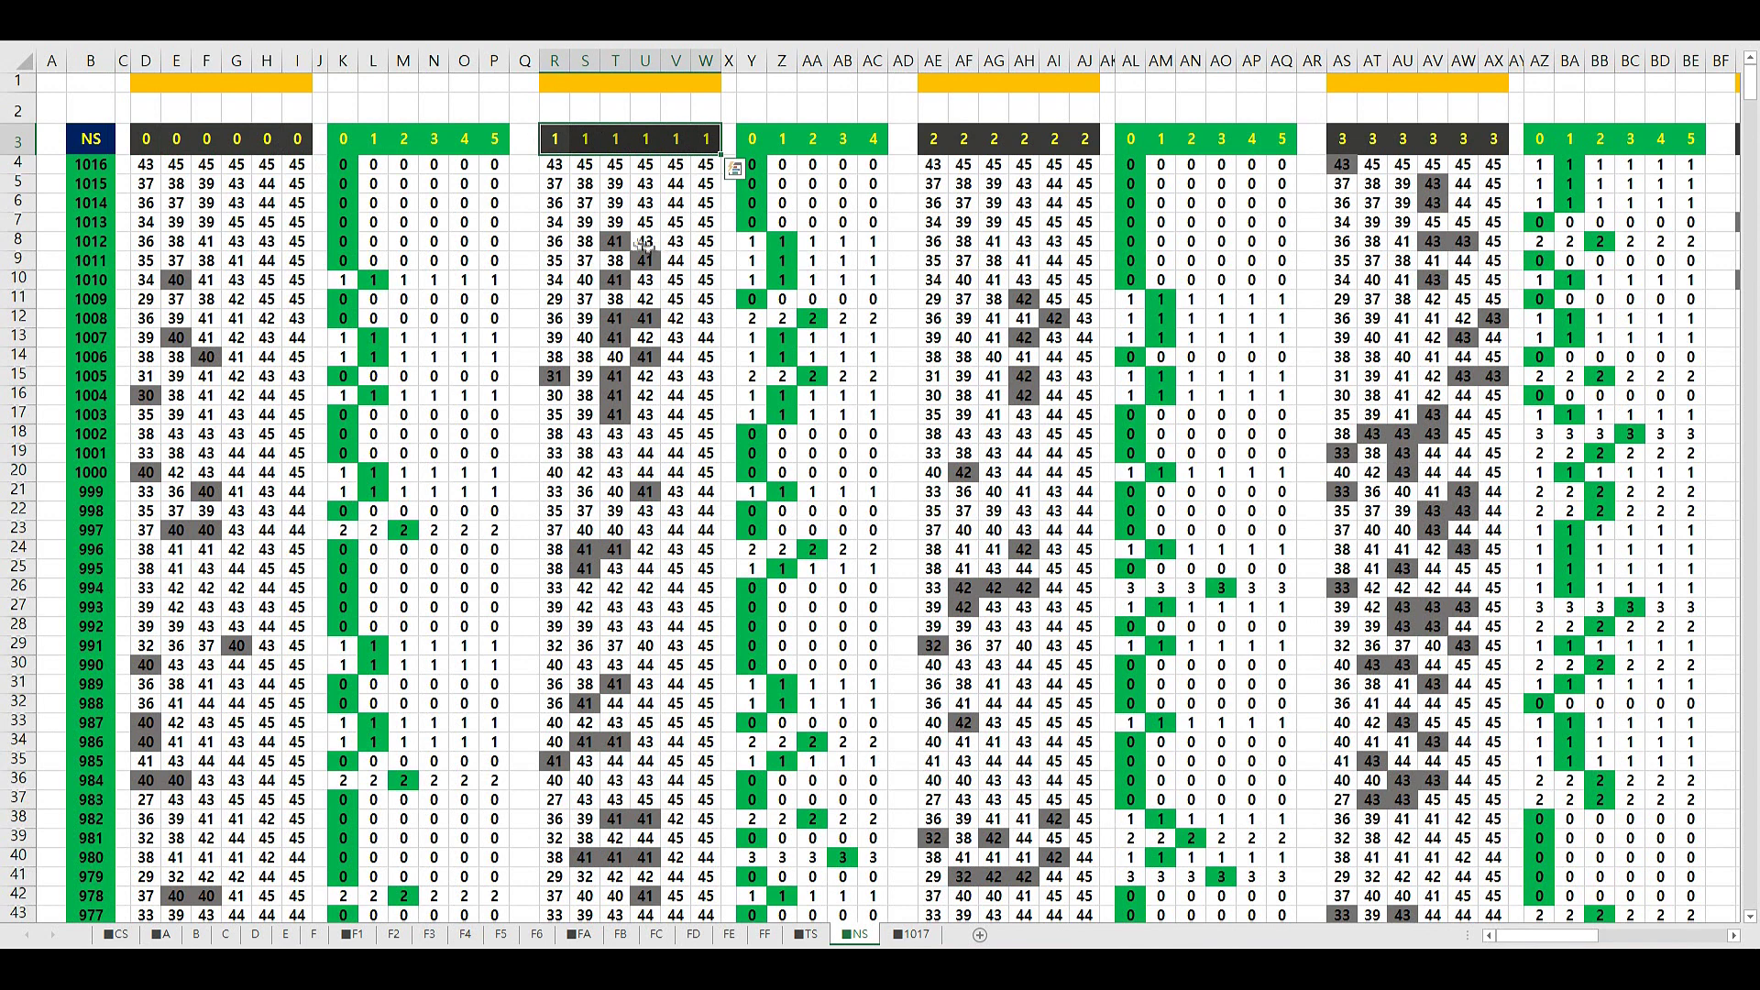
# Point out the shaded 41 in row 1012 and the counts from row 1012 downward in the neighbouring 1 column
pyautogui.click(612, 243)
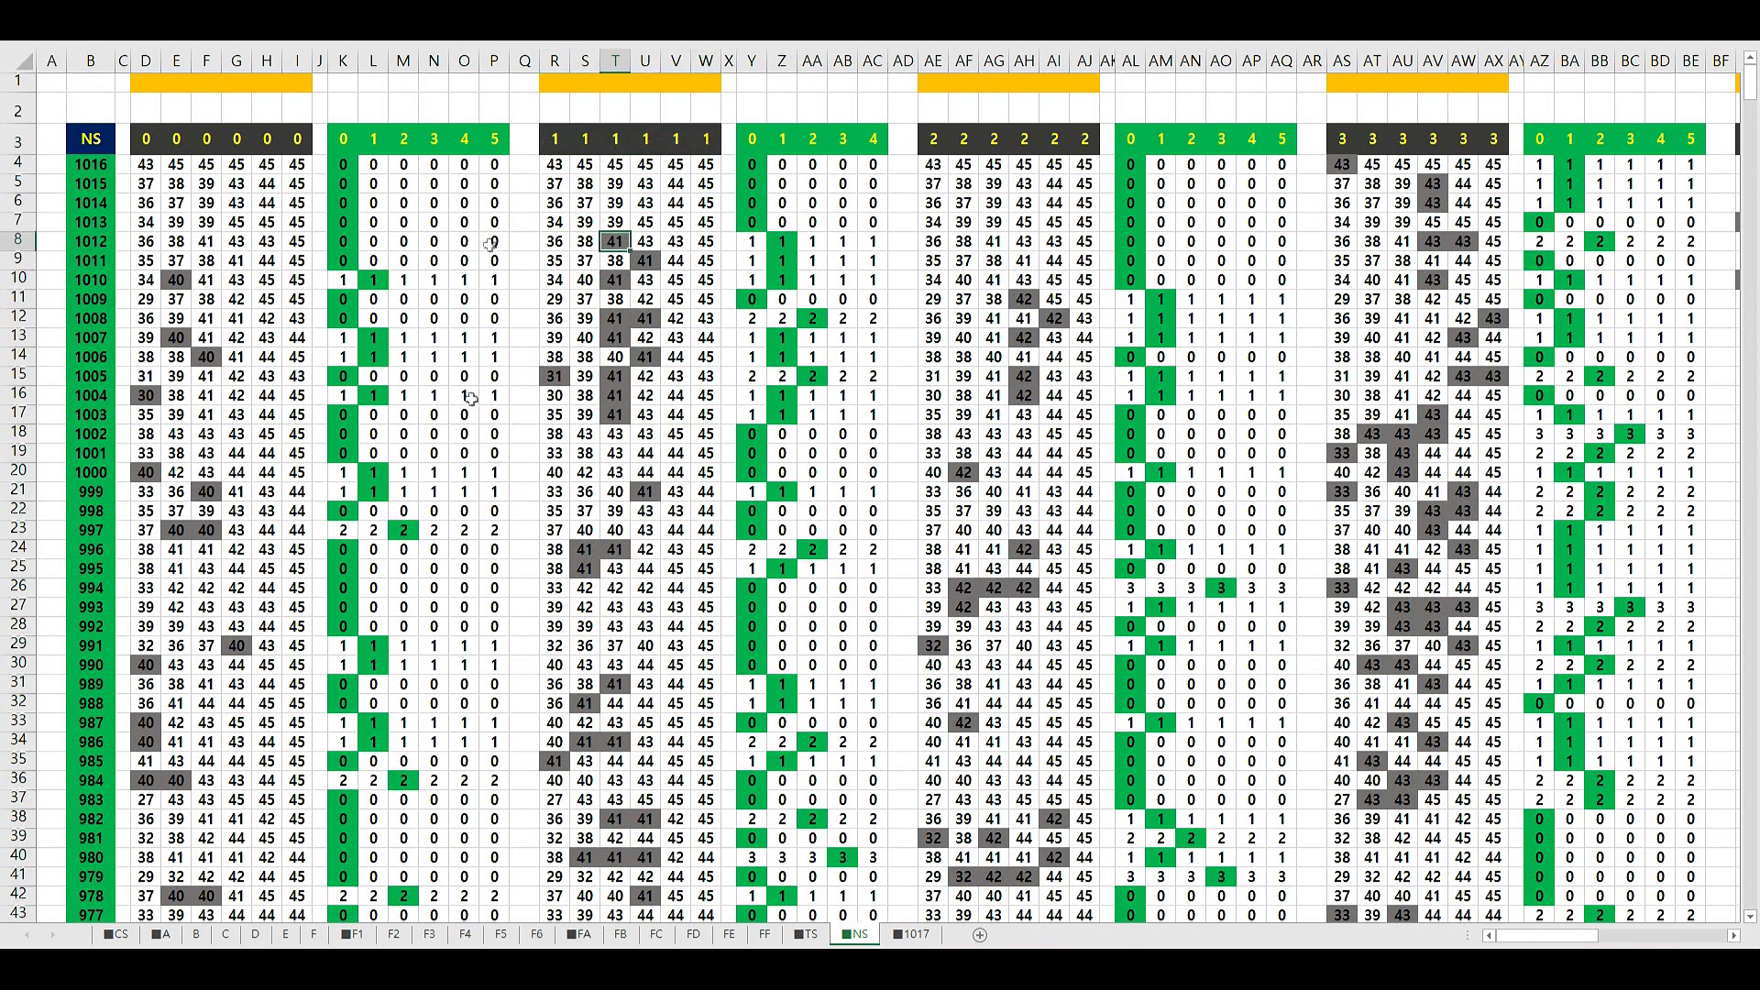
pyautogui.click(781, 244)
pyautogui.moveTo(777, 261); pyautogui.dragTo(781, 511)
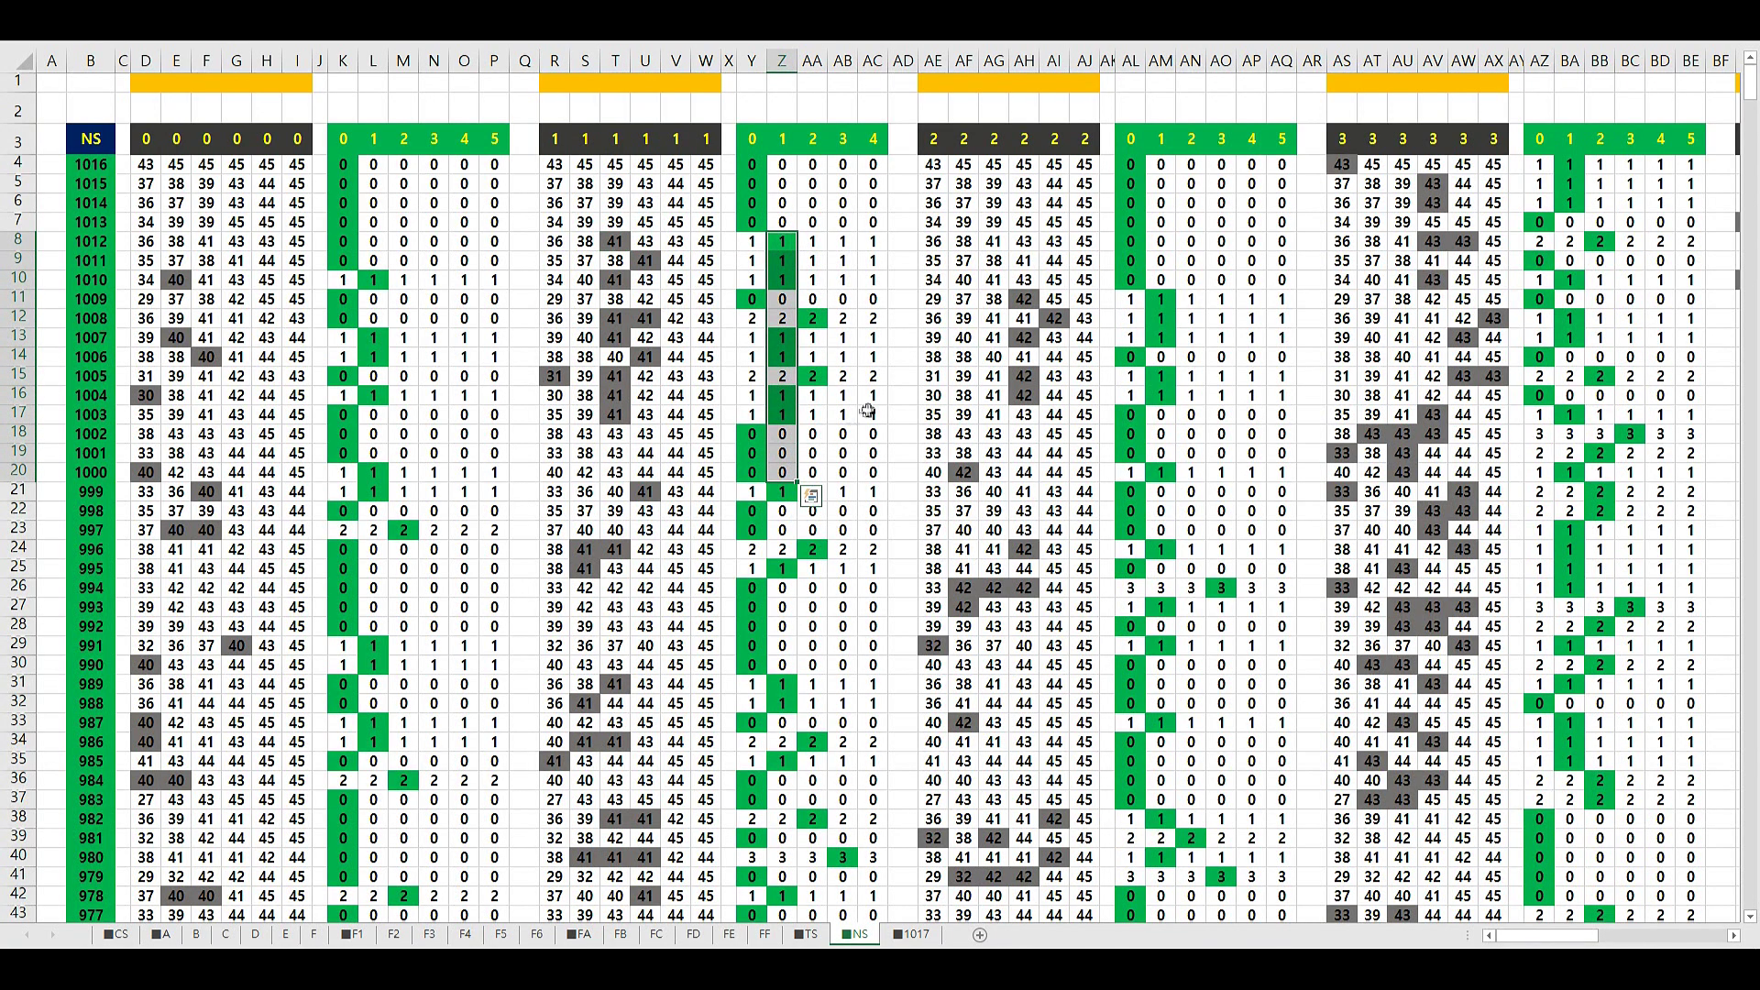
pyautogui.click(87, 142)
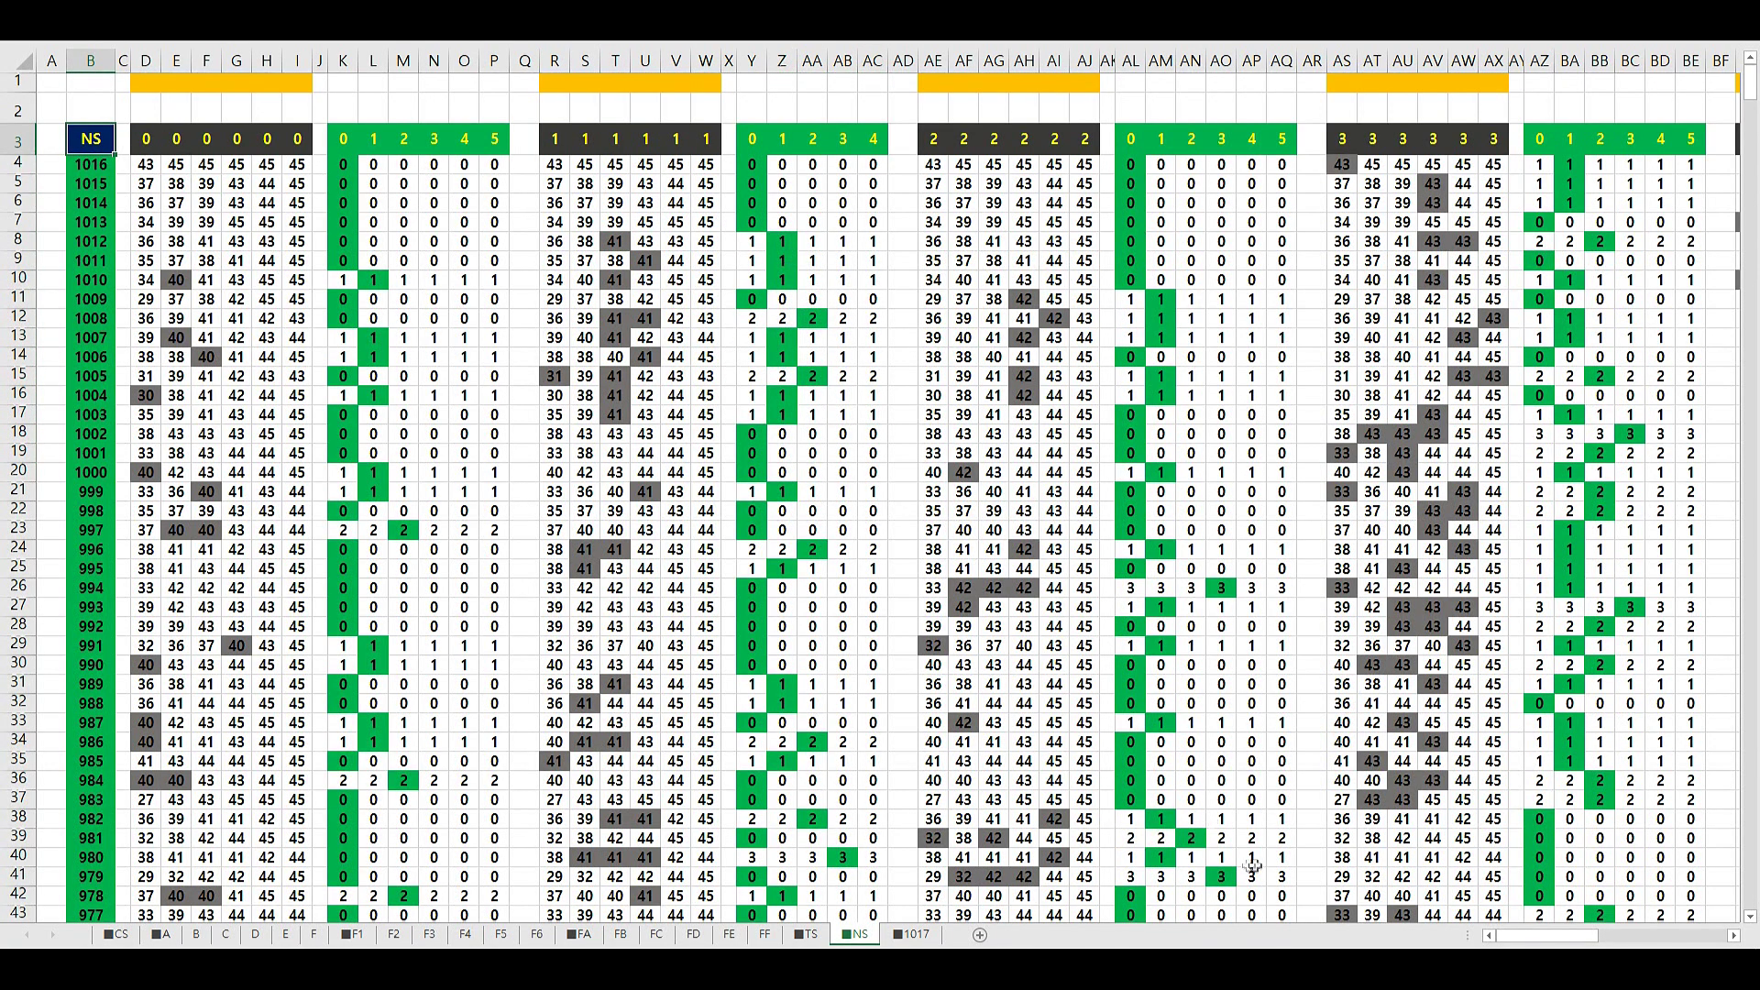
# Highlight the green count block beside the 4 headings on the NS sheet and examine its counts
pyautogui.moveTo(1526, 942); pyautogui.dragTo(1597, 941)
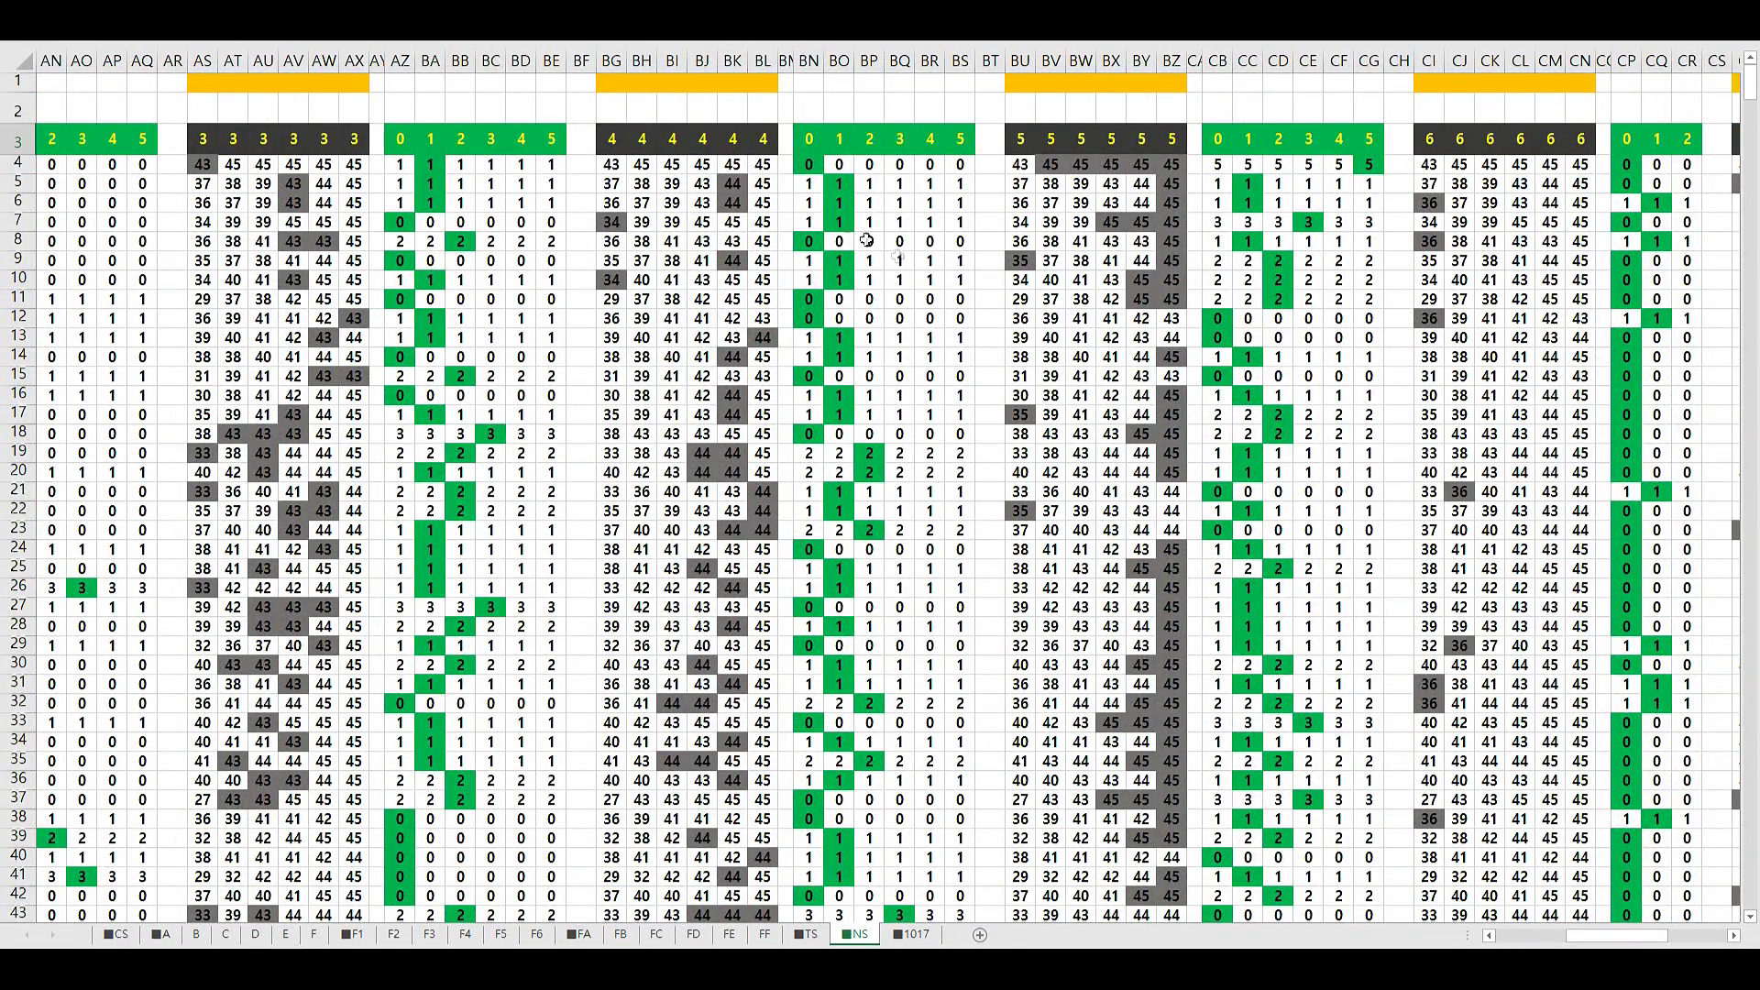
pyautogui.click(898, 103)
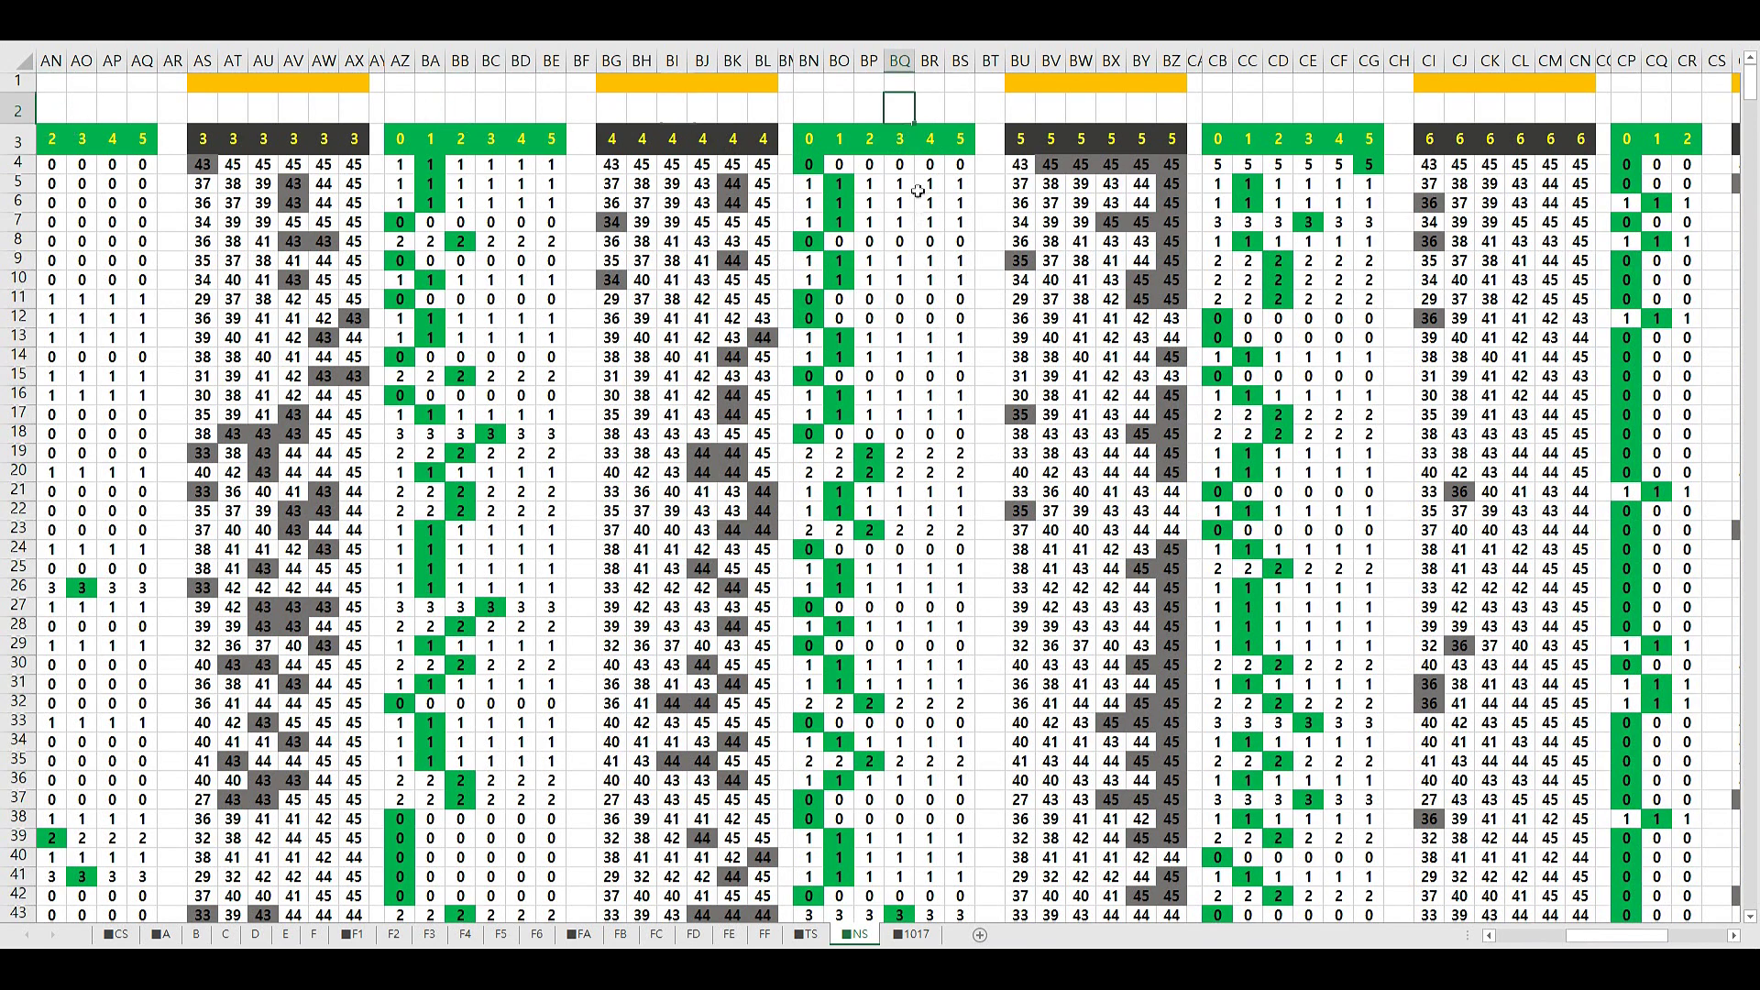
pyautogui.moveTo(808, 138); pyautogui.dragTo(954, 875)
pyautogui.scroll(-6, 883, 487)
pyautogui.moveTo(907, 518); pyautogui.dragTo(912, 596)
pyautogui.scroll(3, 925, 501)
pyautogui.scroll(3, 924, 501)
pyautogui.click(898, 107)
pyautogui.click(805, 137)
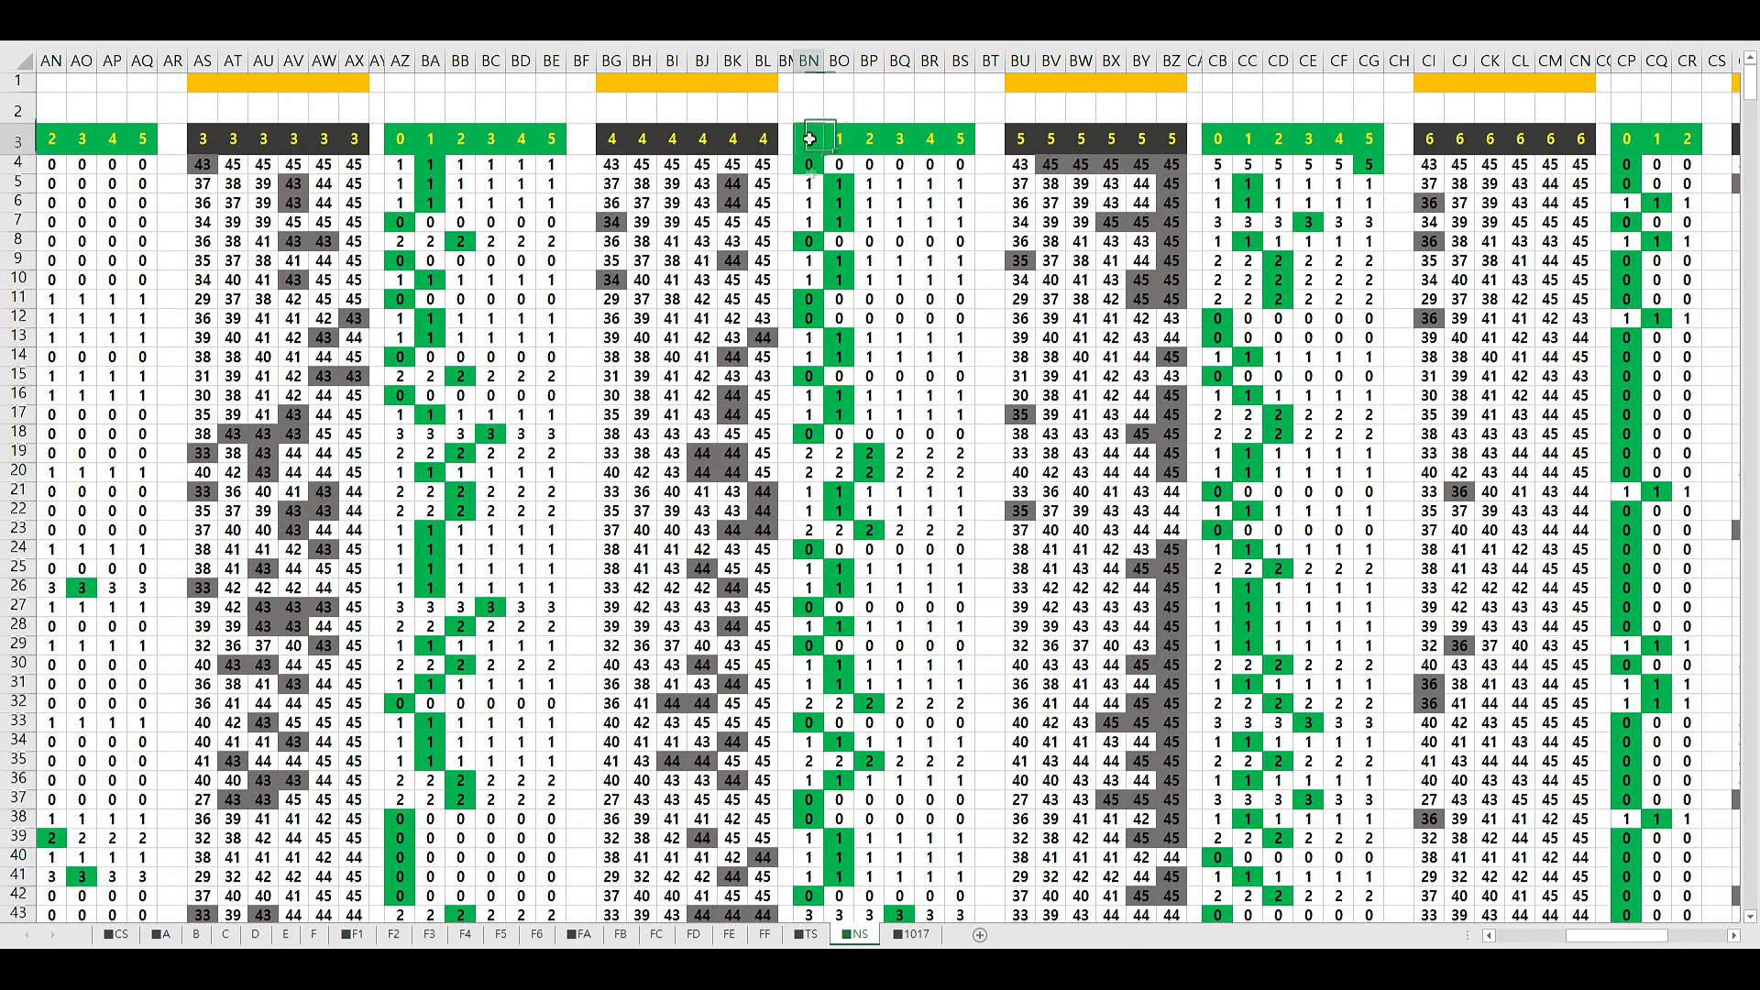
# Point out the 0, 1 and 2 columns of the count block that belongs to the 4 headings
pyautogui.moveTo(803, 137); pyautogui.dragTo(805, 491)
pyautogui.click(844, 105)
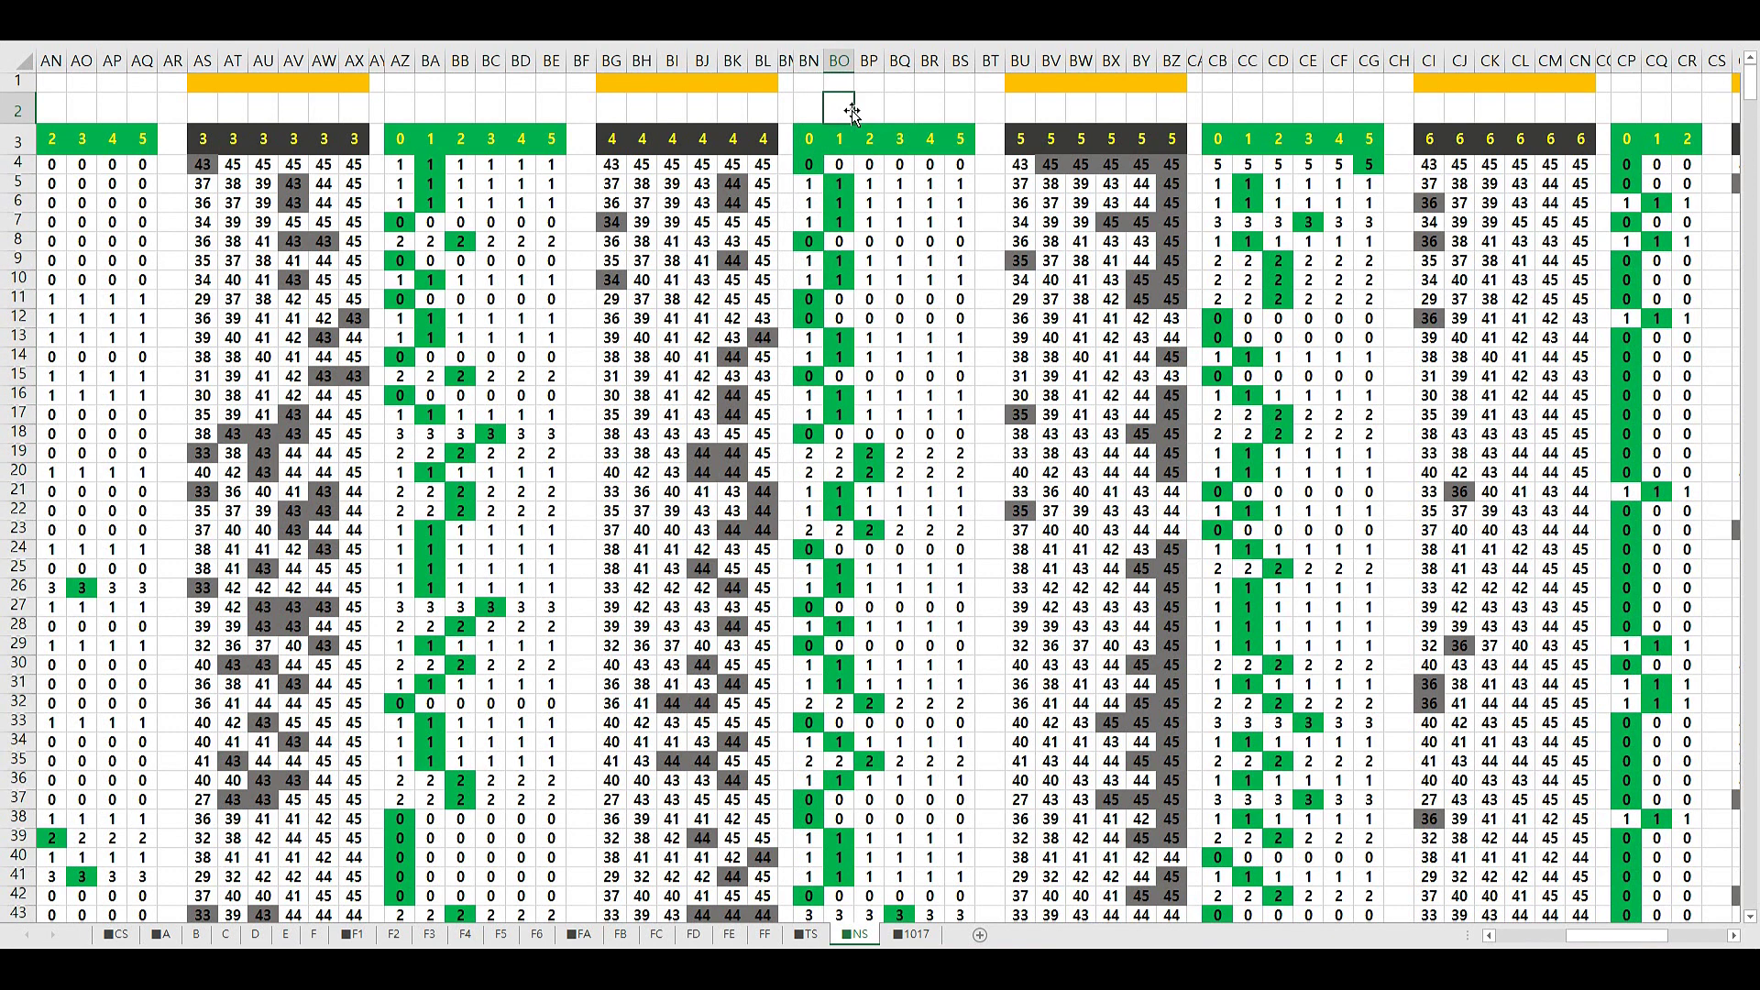
pyautogui.click(867, 110)
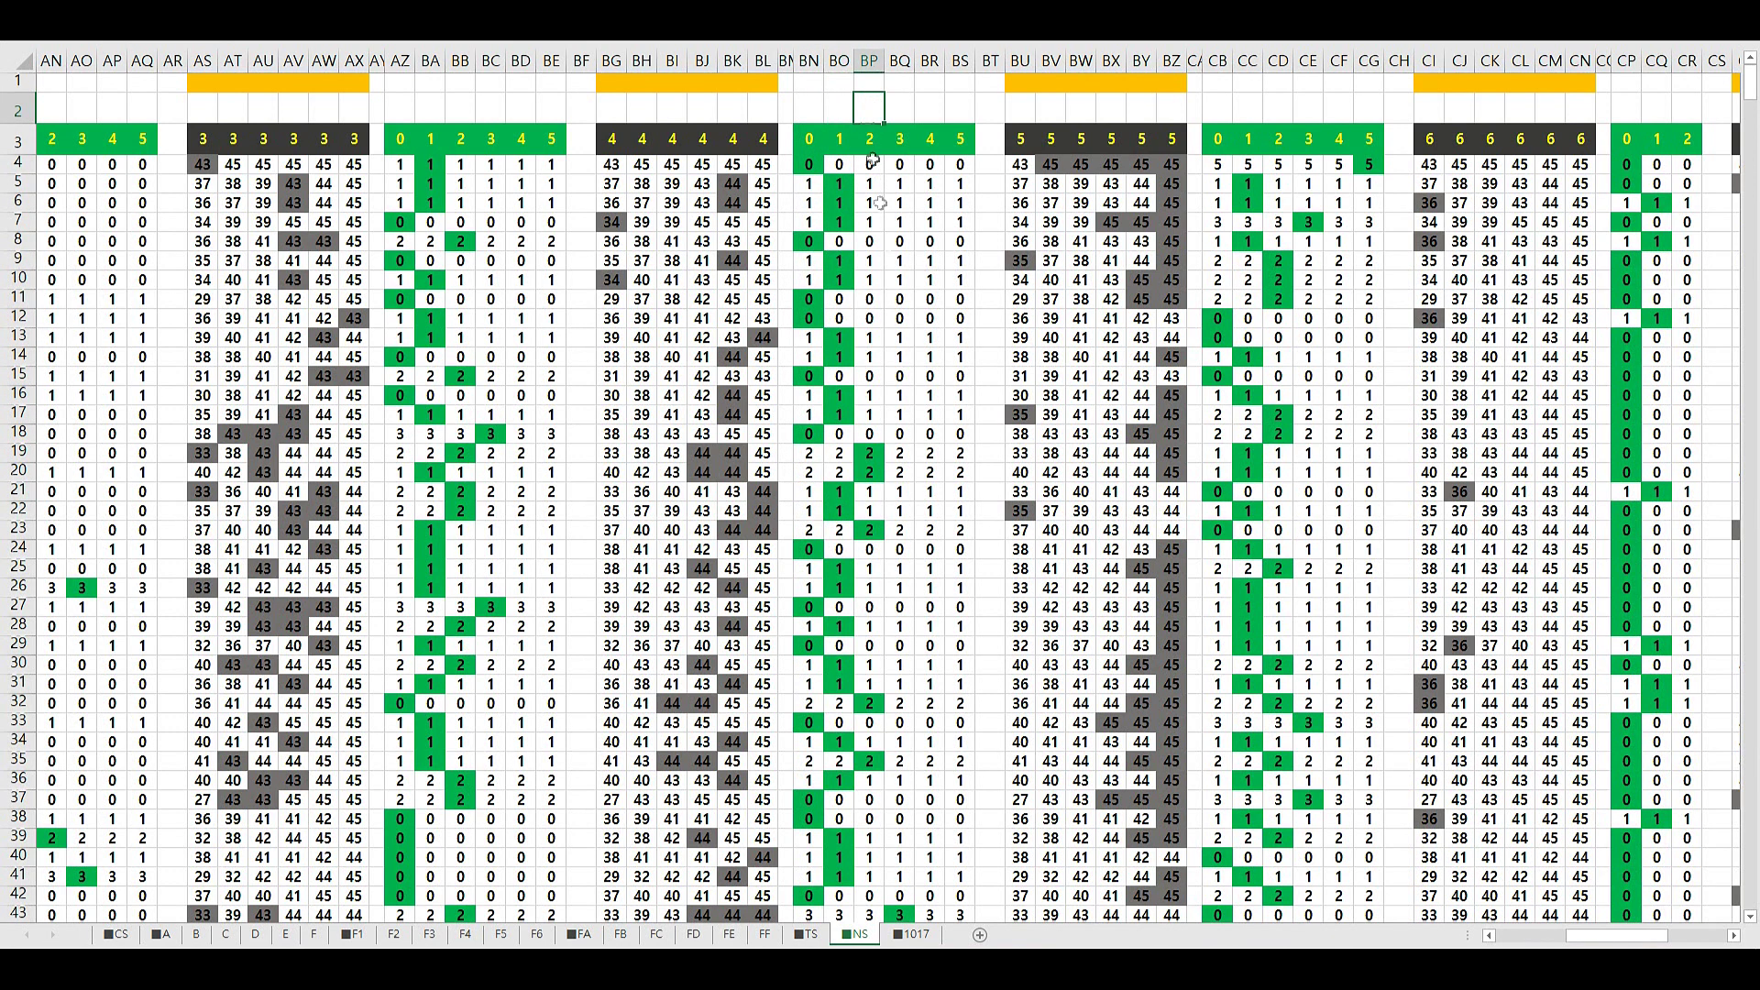
pyautogui.click(838, 108)
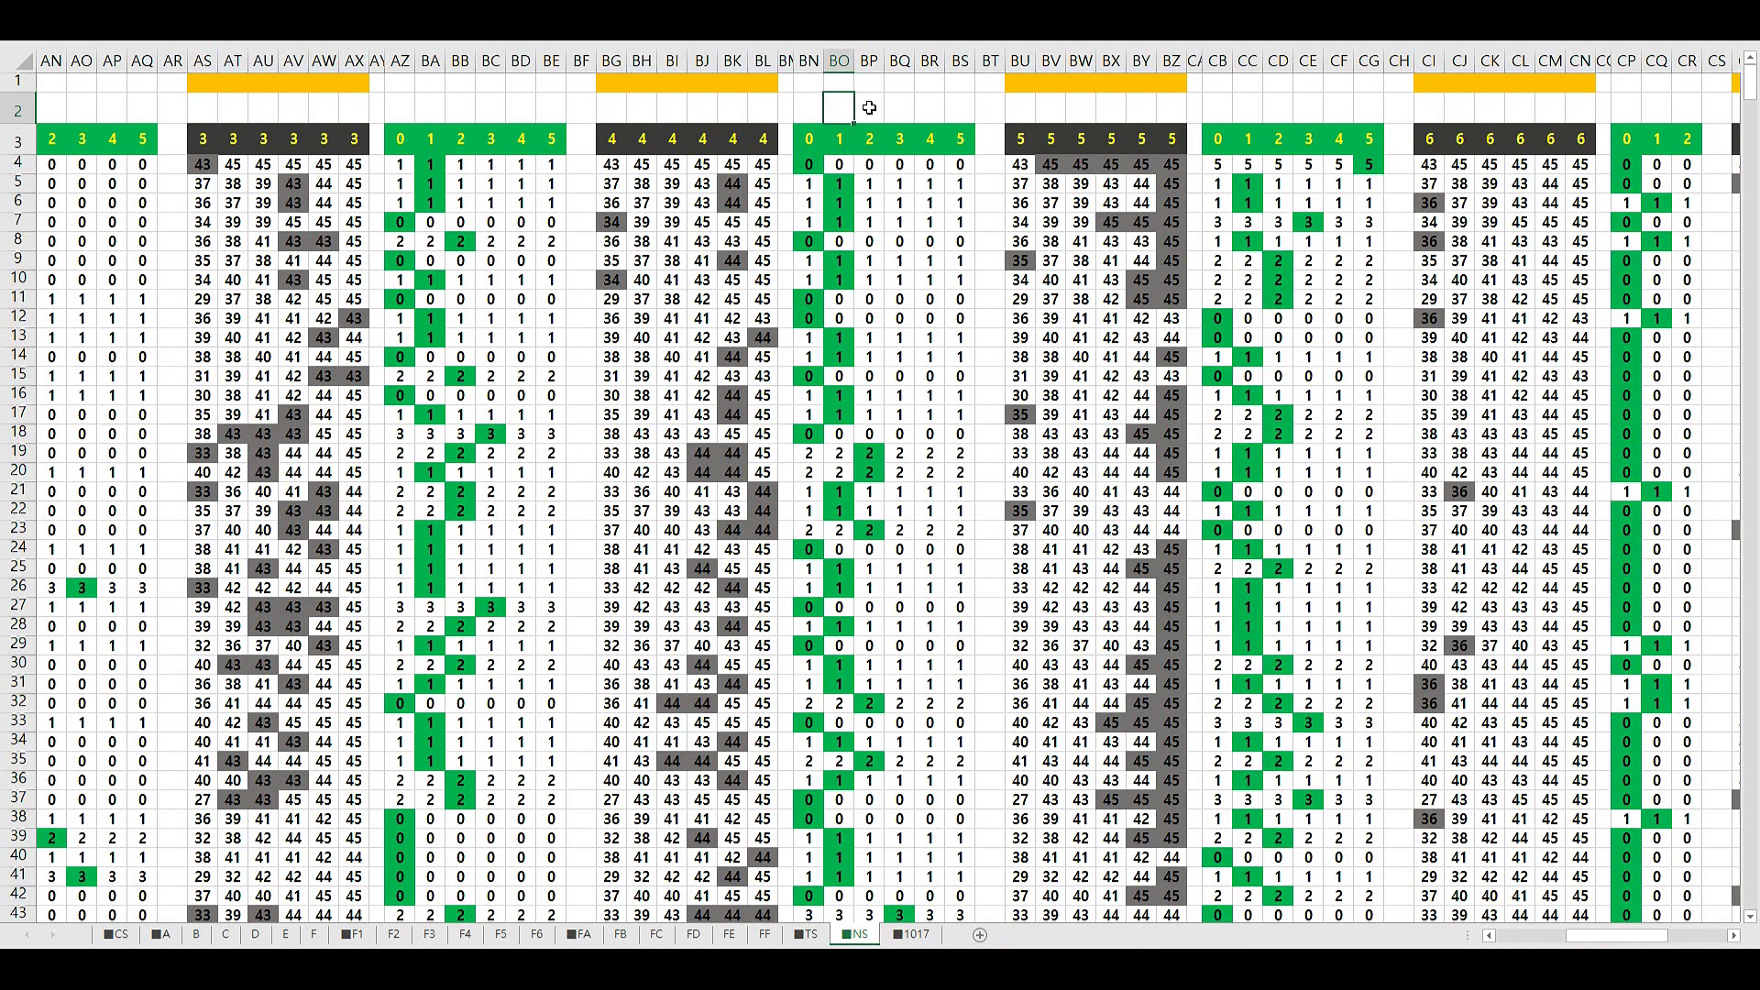
pyautogui.click(867, 108)
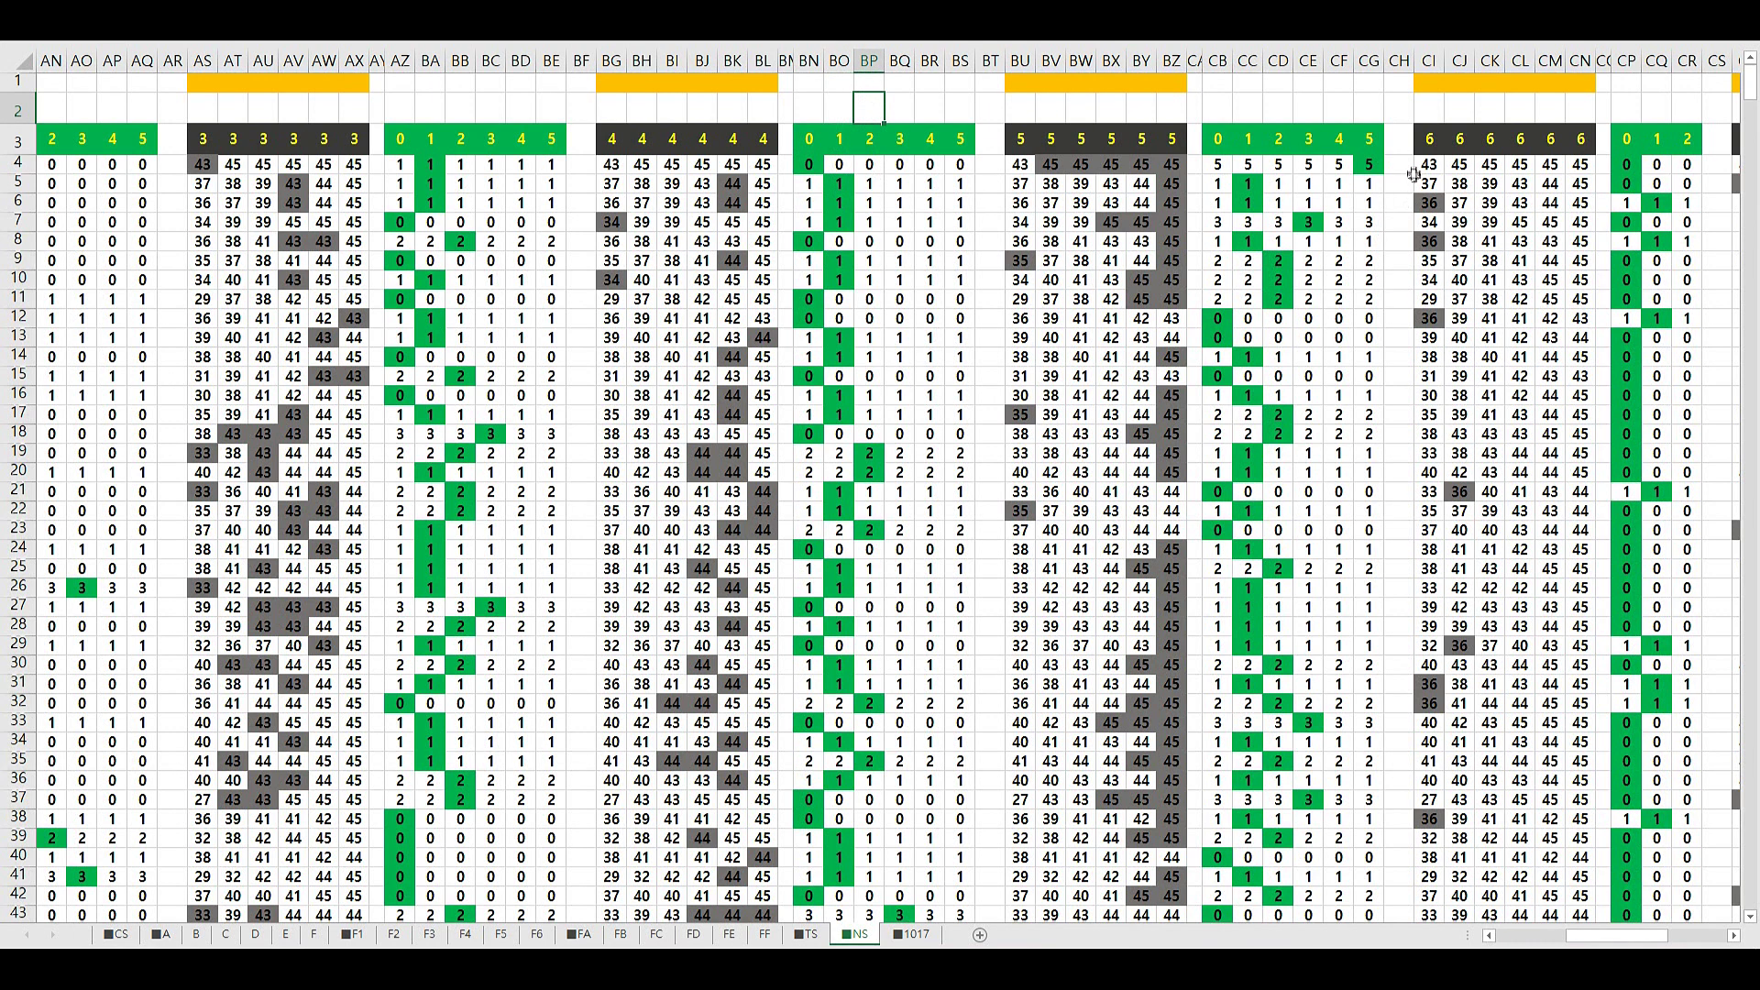
# Highlight the shaded 45s in row 1016 under the 5 headings and review the neighbouring digit groups on the NS sheet
pyautogui.click(1371, 165)
pyautogui.moveTo(1050, 165); pyautogui.dragTo(1172, 165)
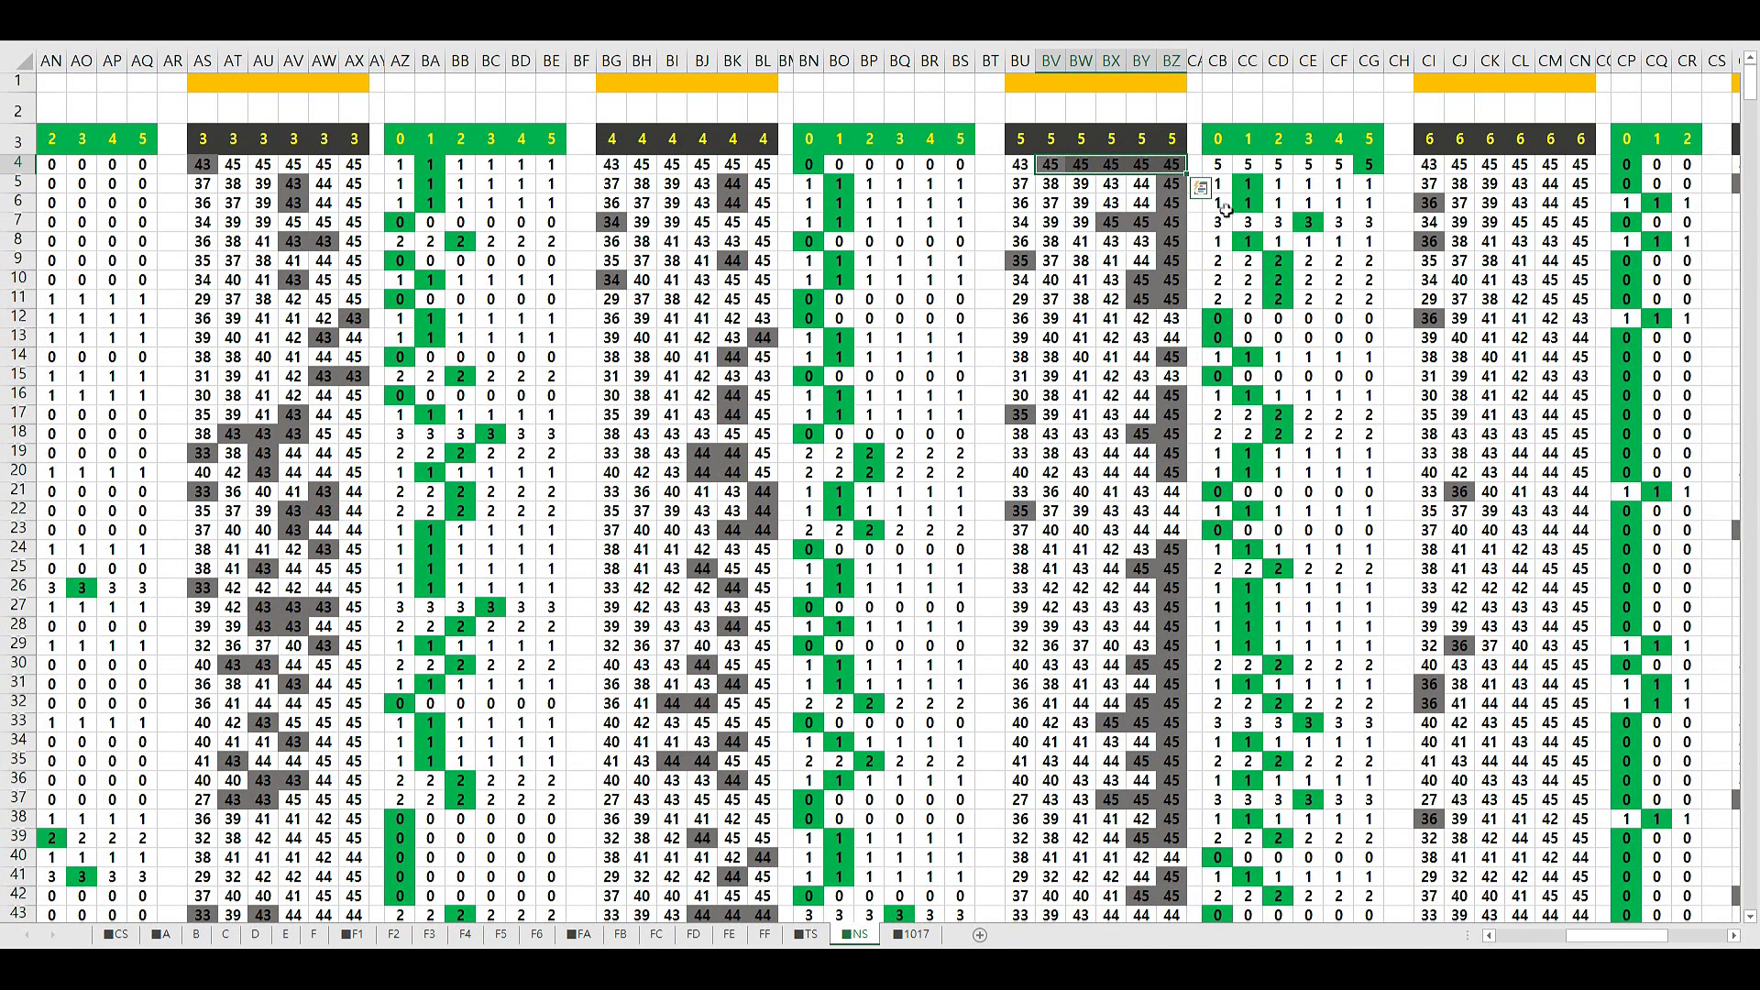
pyautogui.moveTo(1570, 937); pyautogui.dragTo(1456, 944)
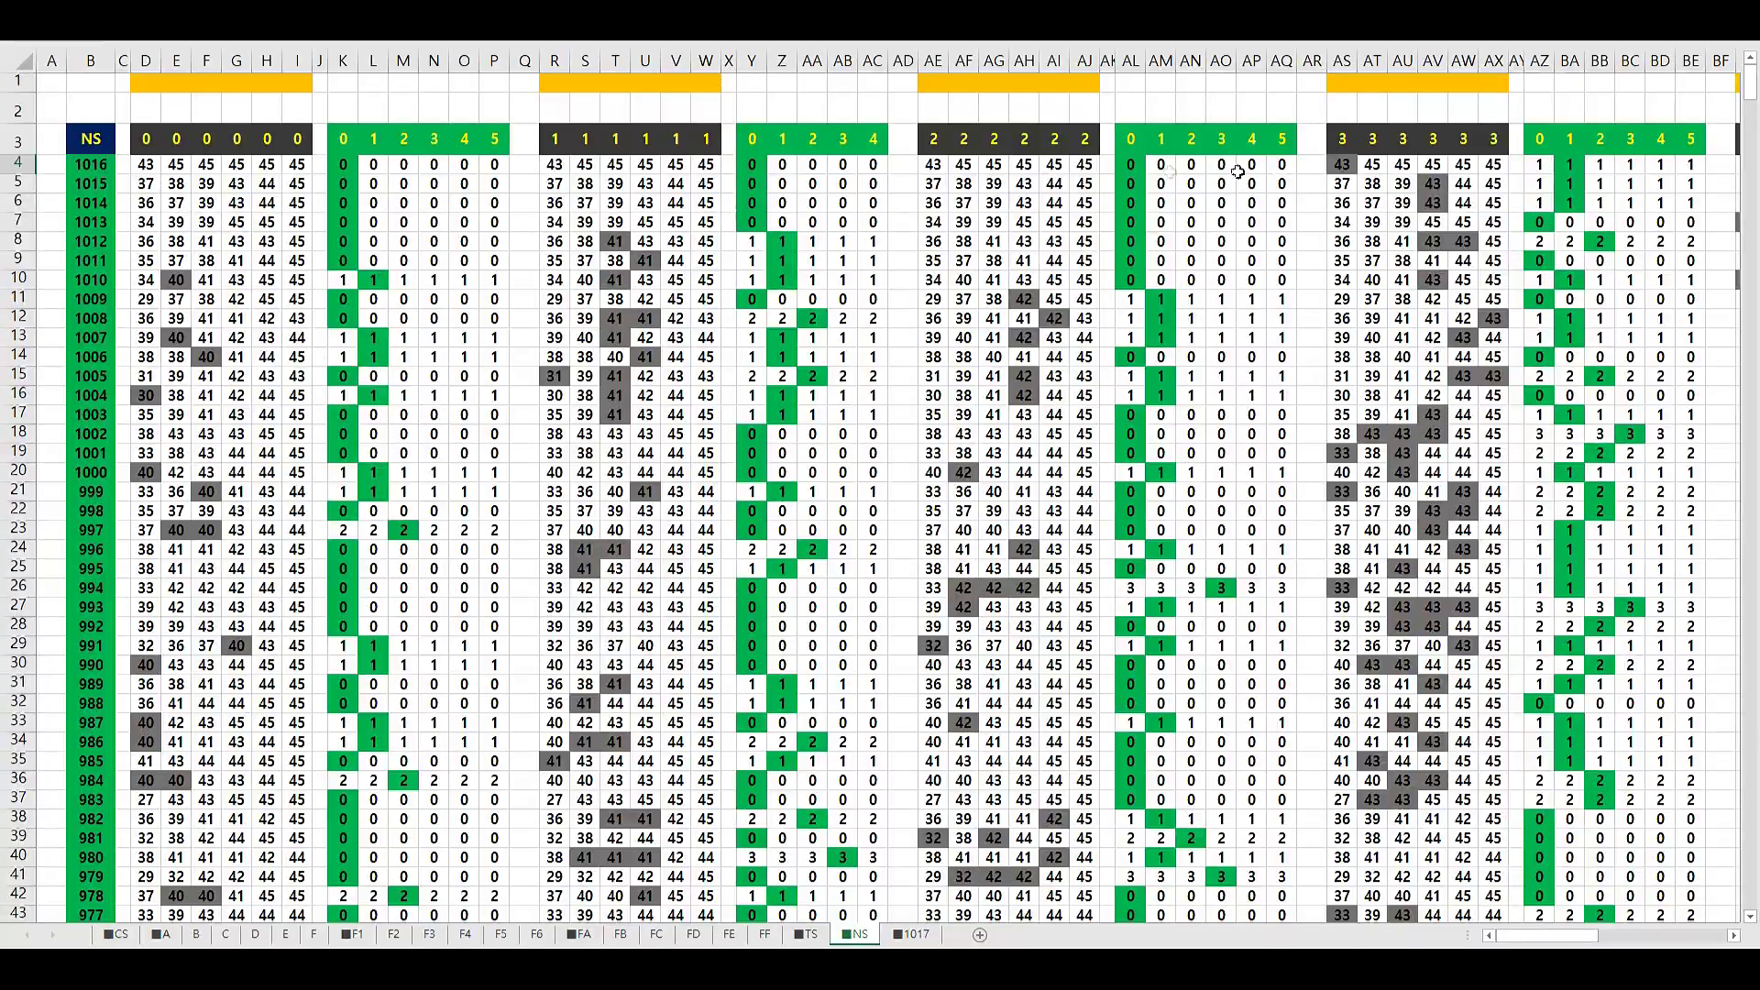
pyautogui.moveTo(1521, 937); pyautogui.dragTo(1566, 937)
pyautogui.moveTo(1611, 164); pyautogui.dragTo(1510, 165)
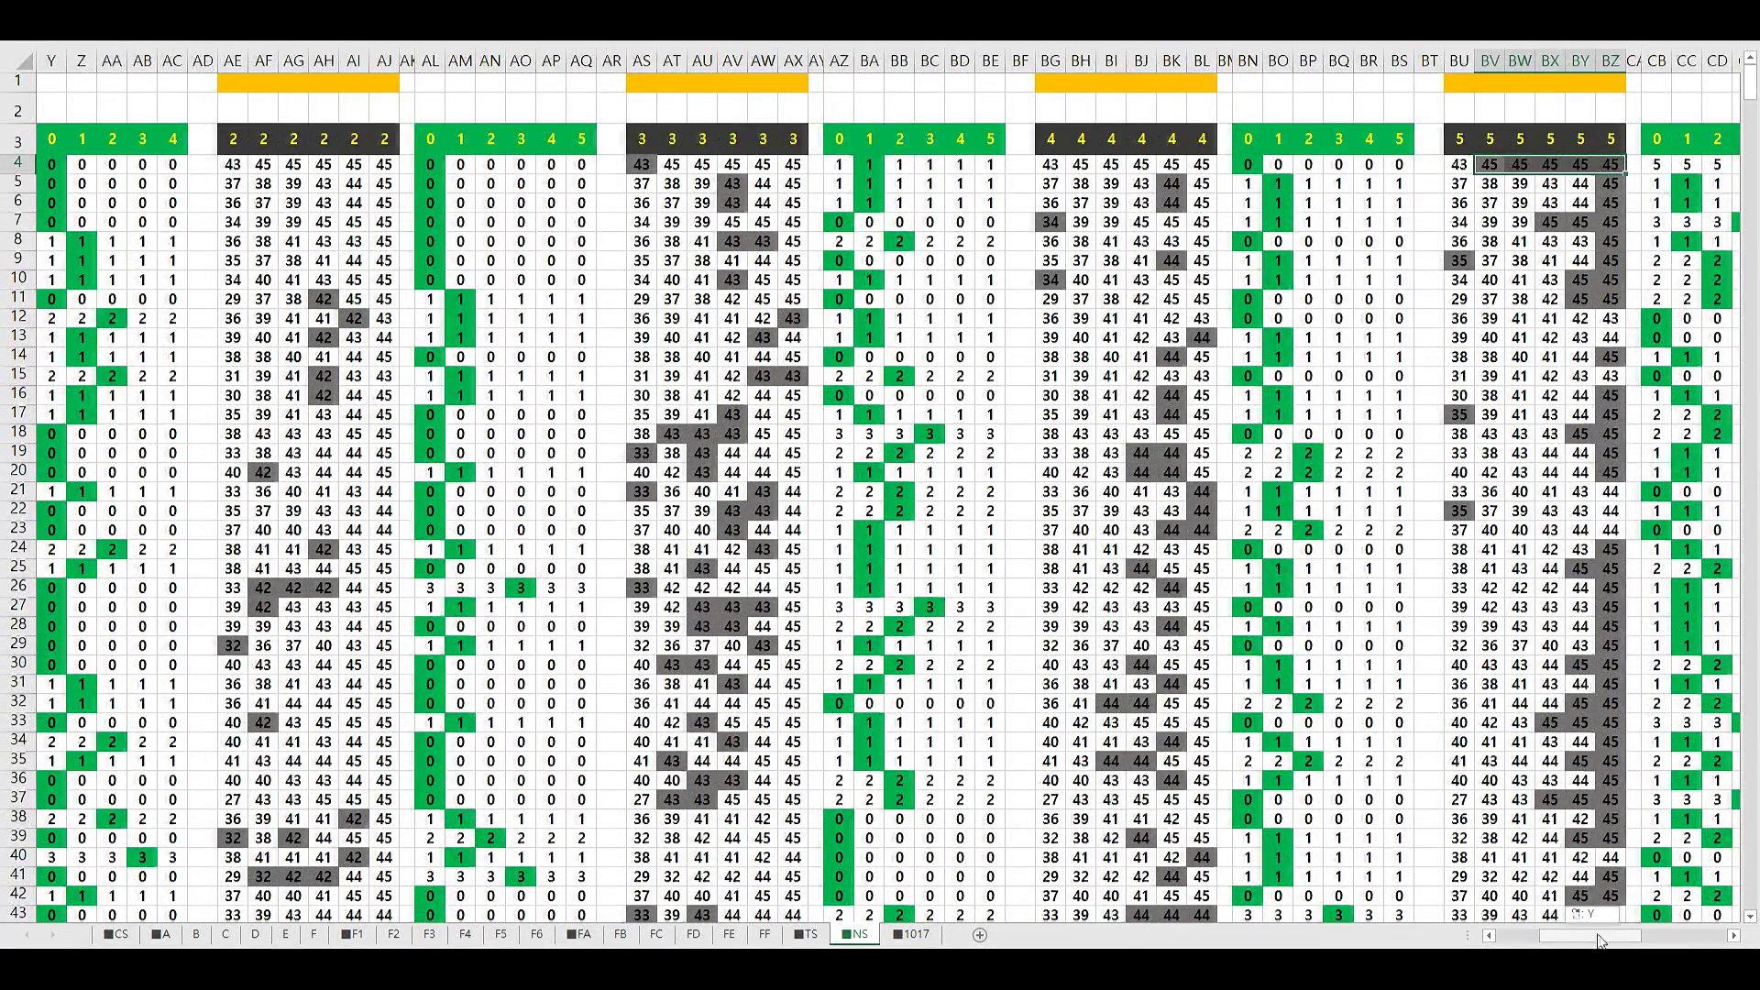
pyautogui.moveTo(1591, 937); pyautogui.dragTo(1603, 937)
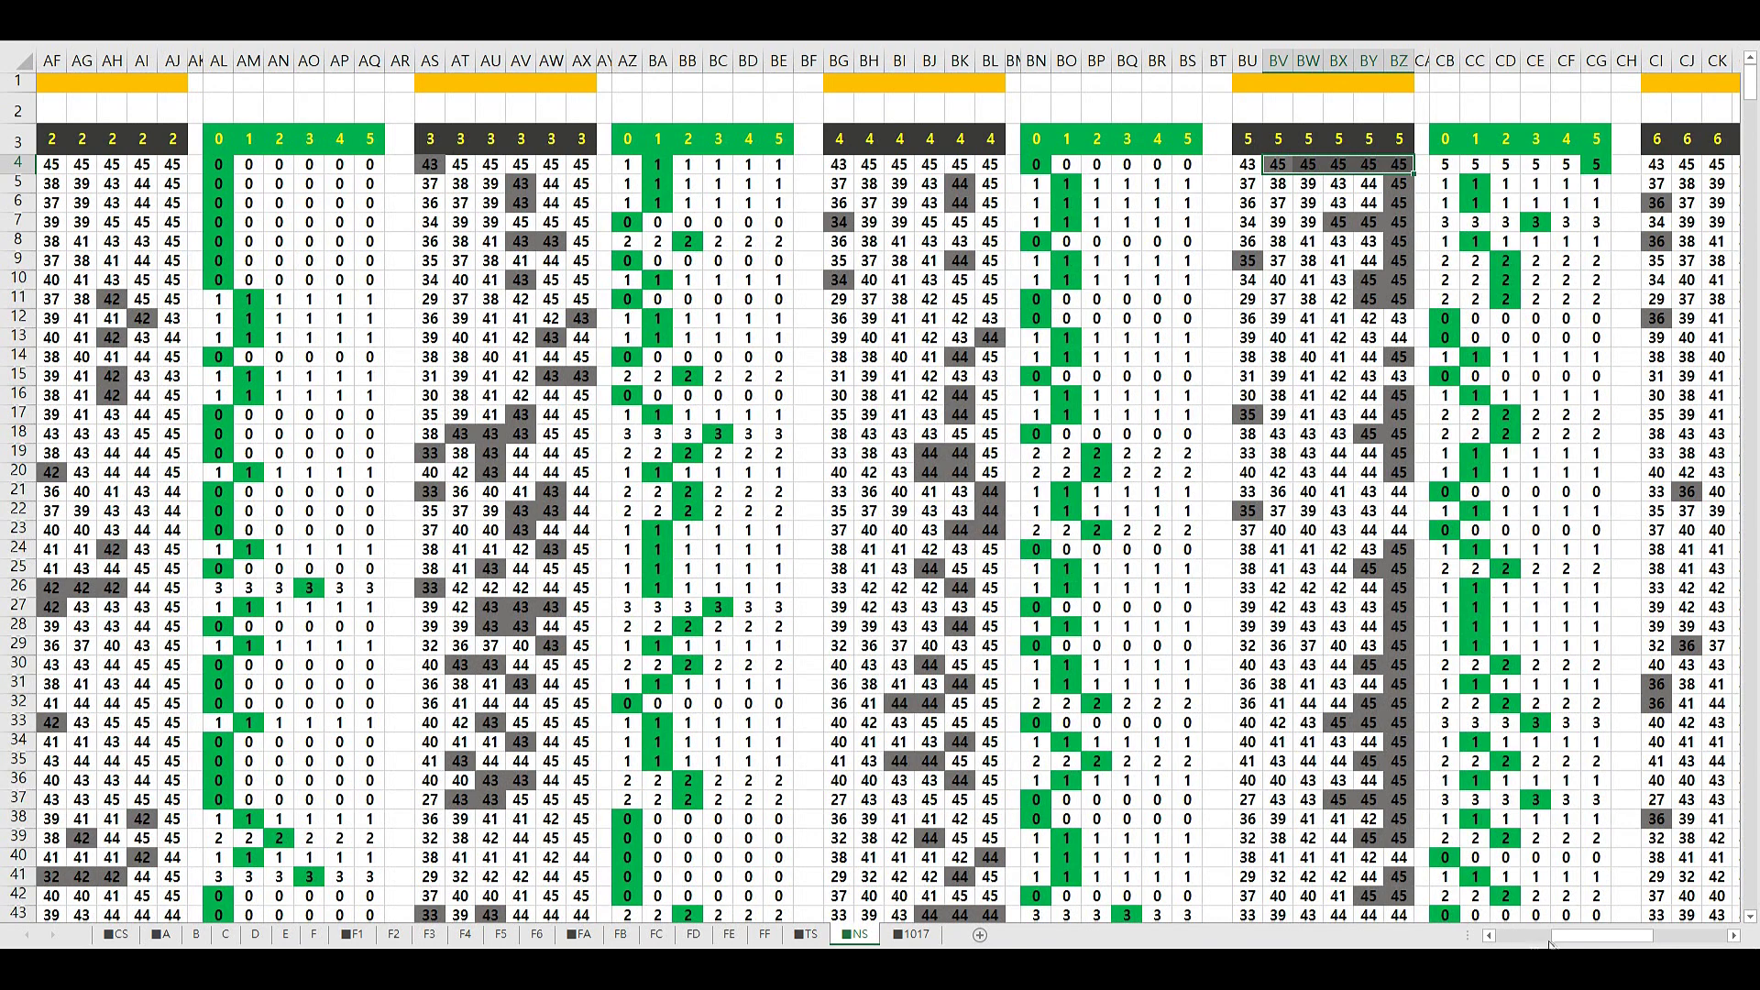
pyautogui.moveTo(1591, 941); pyautogui.dragTo(1532, 937)
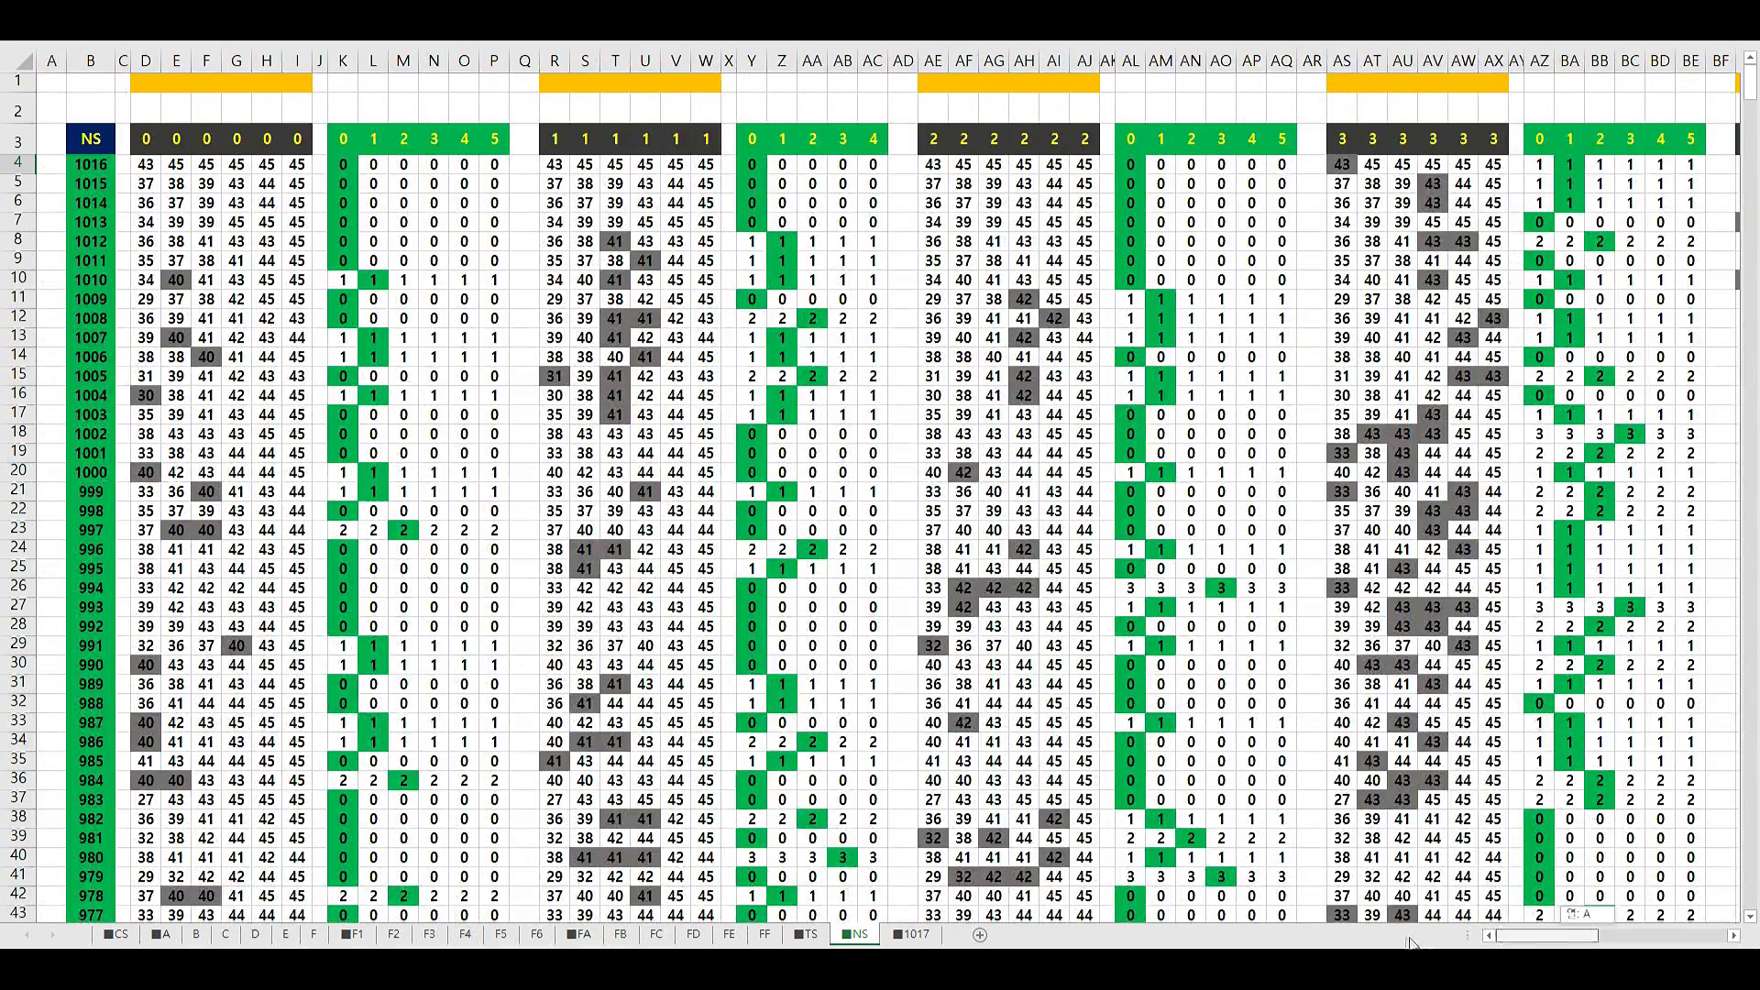
# View the TS sheet and point out the FA to FF values of rows 1016 and 1015 in the third block
pyautogui.click(87, 139)
pyautogui.click(805, 936)
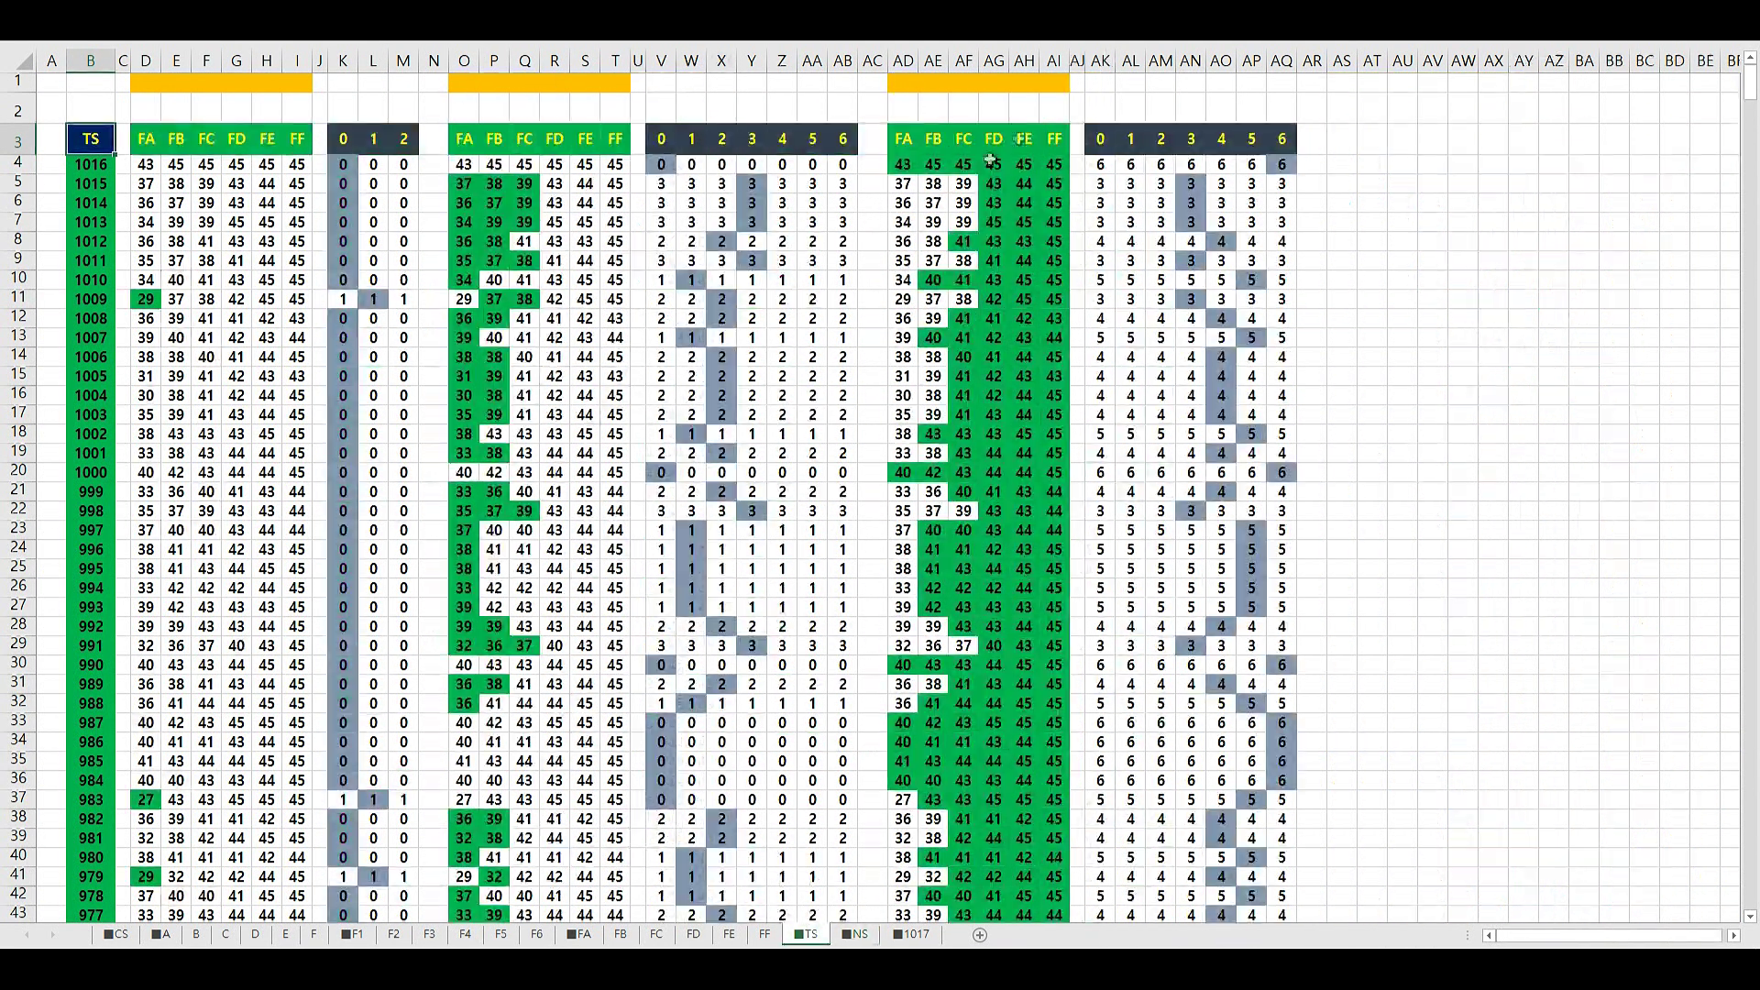
pyautogui.moveTo(902, 168); pyautogui.dragTo(1063, 171)
pyautogui.moveTo(903, 184); pyautogui.dragTo(1055, 185)
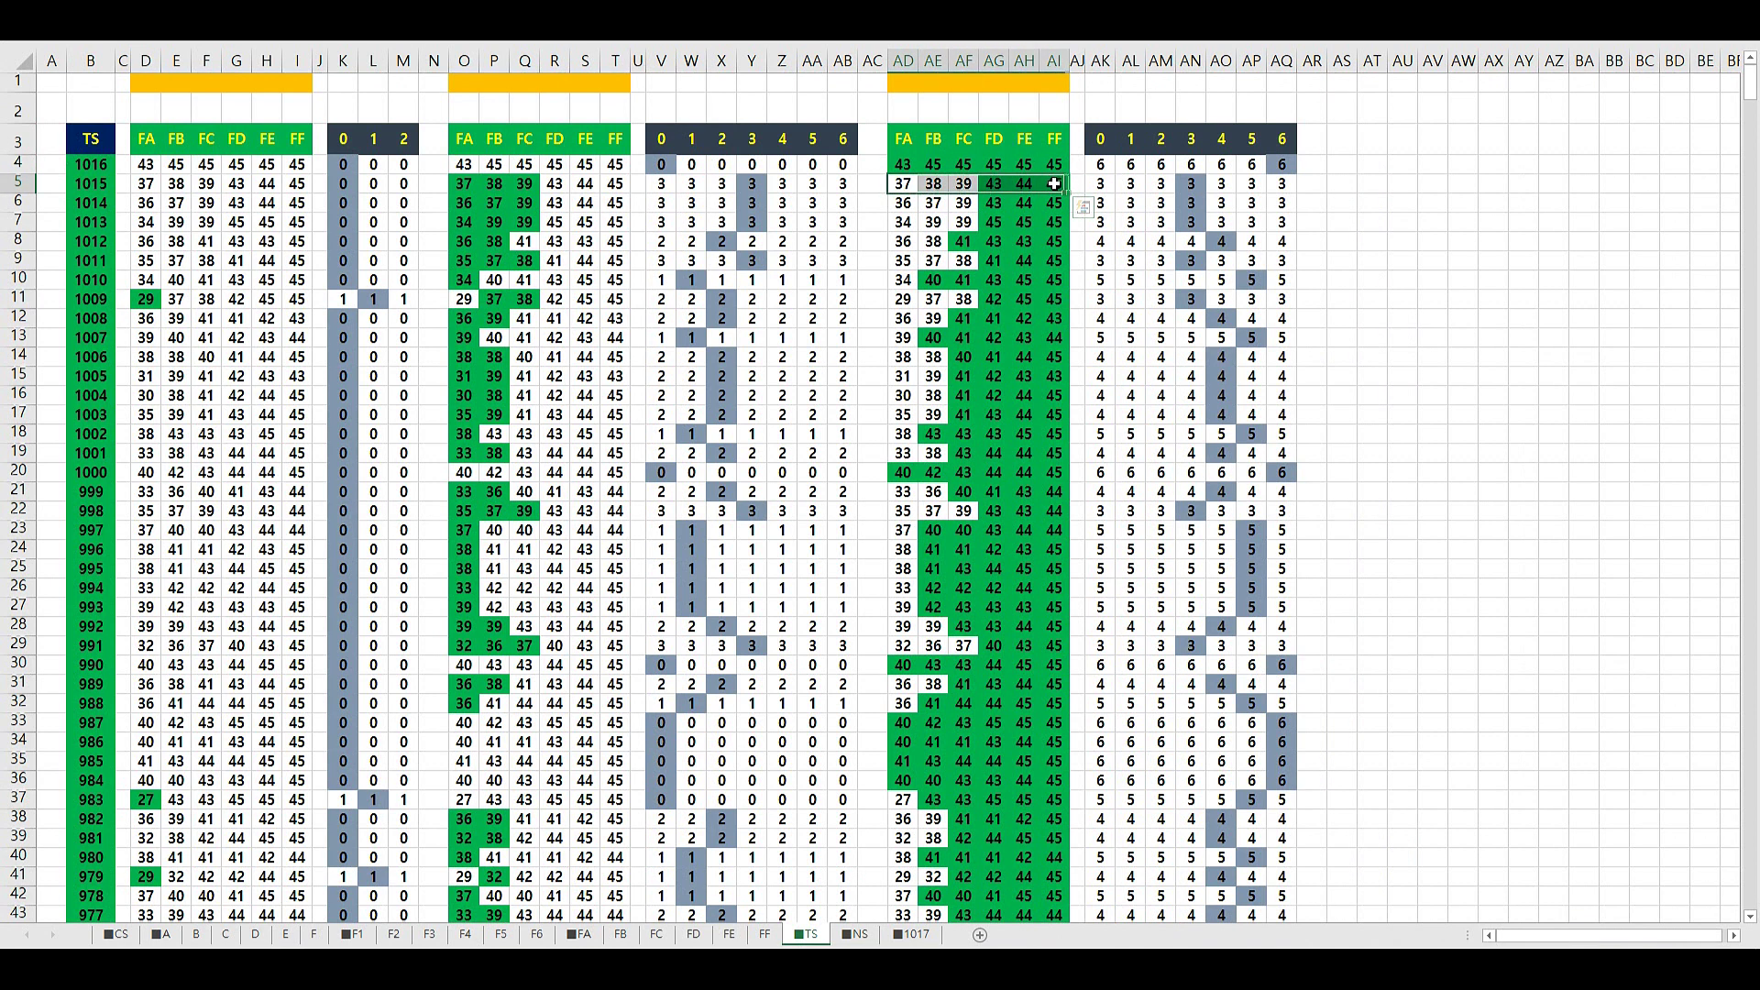
pyautogui.click(904, 184)
pyautogui.click(935, 183)
pyautogui.click(965, 184)
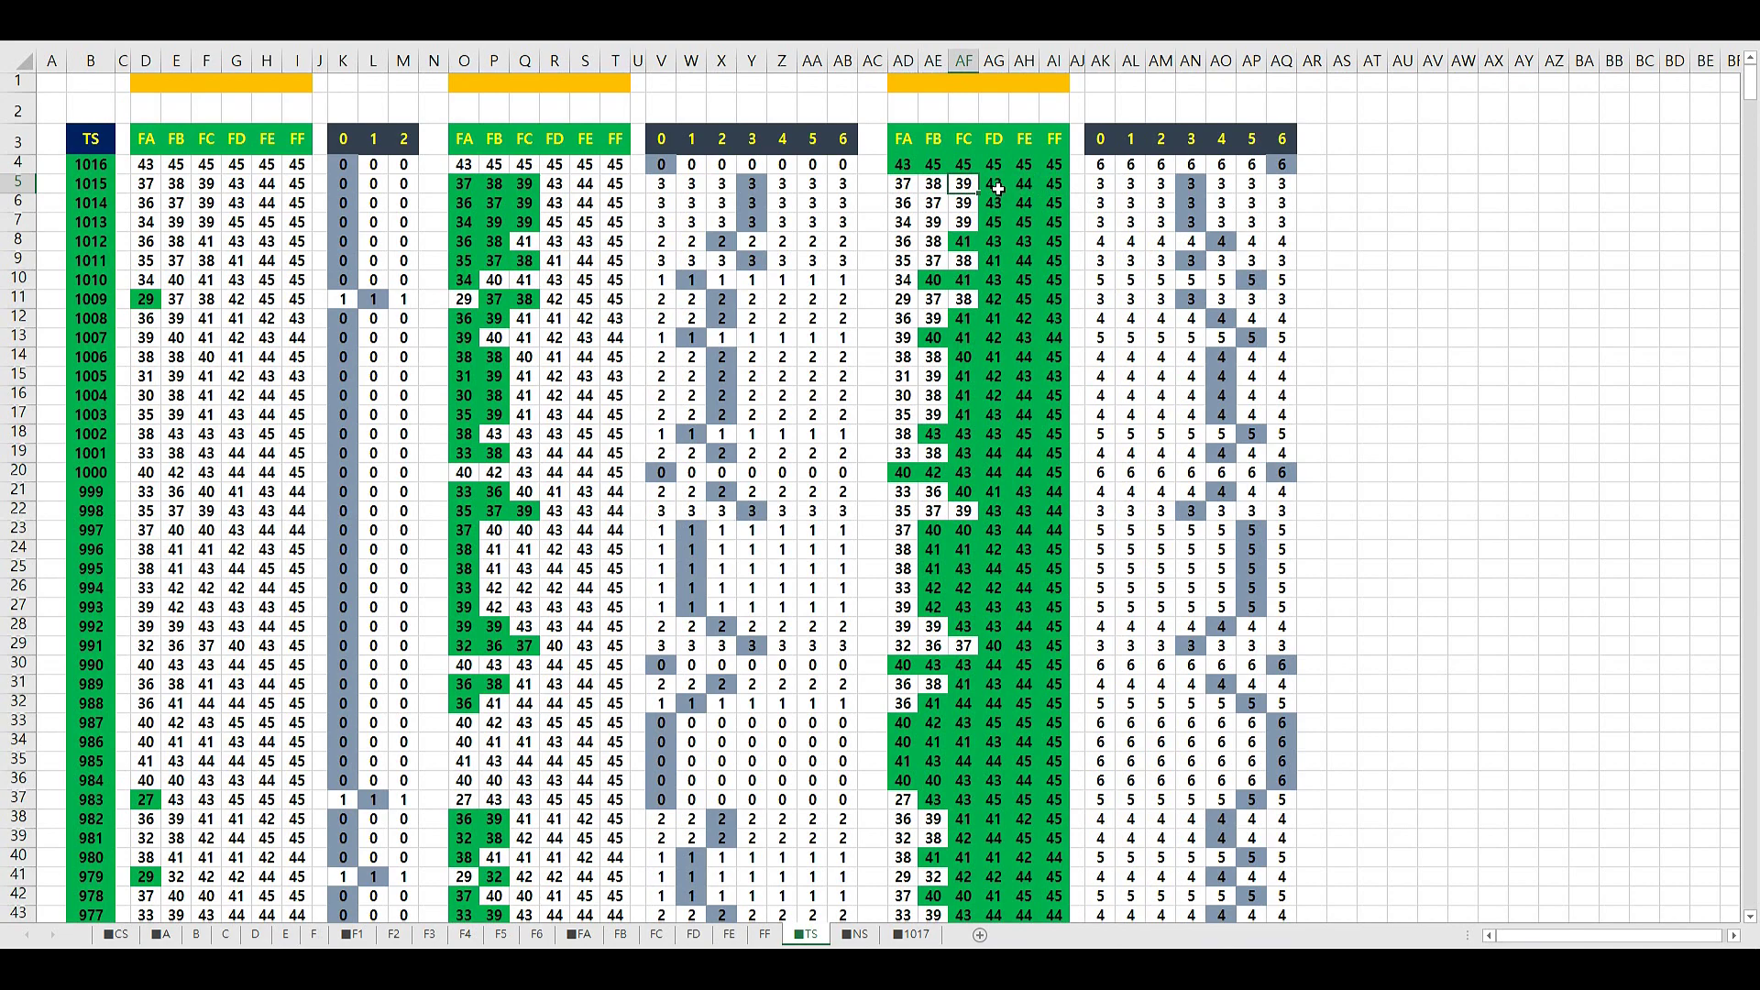
# View the FA sheet and highlight its 1 to 3 headings, its 20 to 41 headings and its 0 to 9 headings
pyautogui.click(90, 137)
pyautogui.click(583, 935)
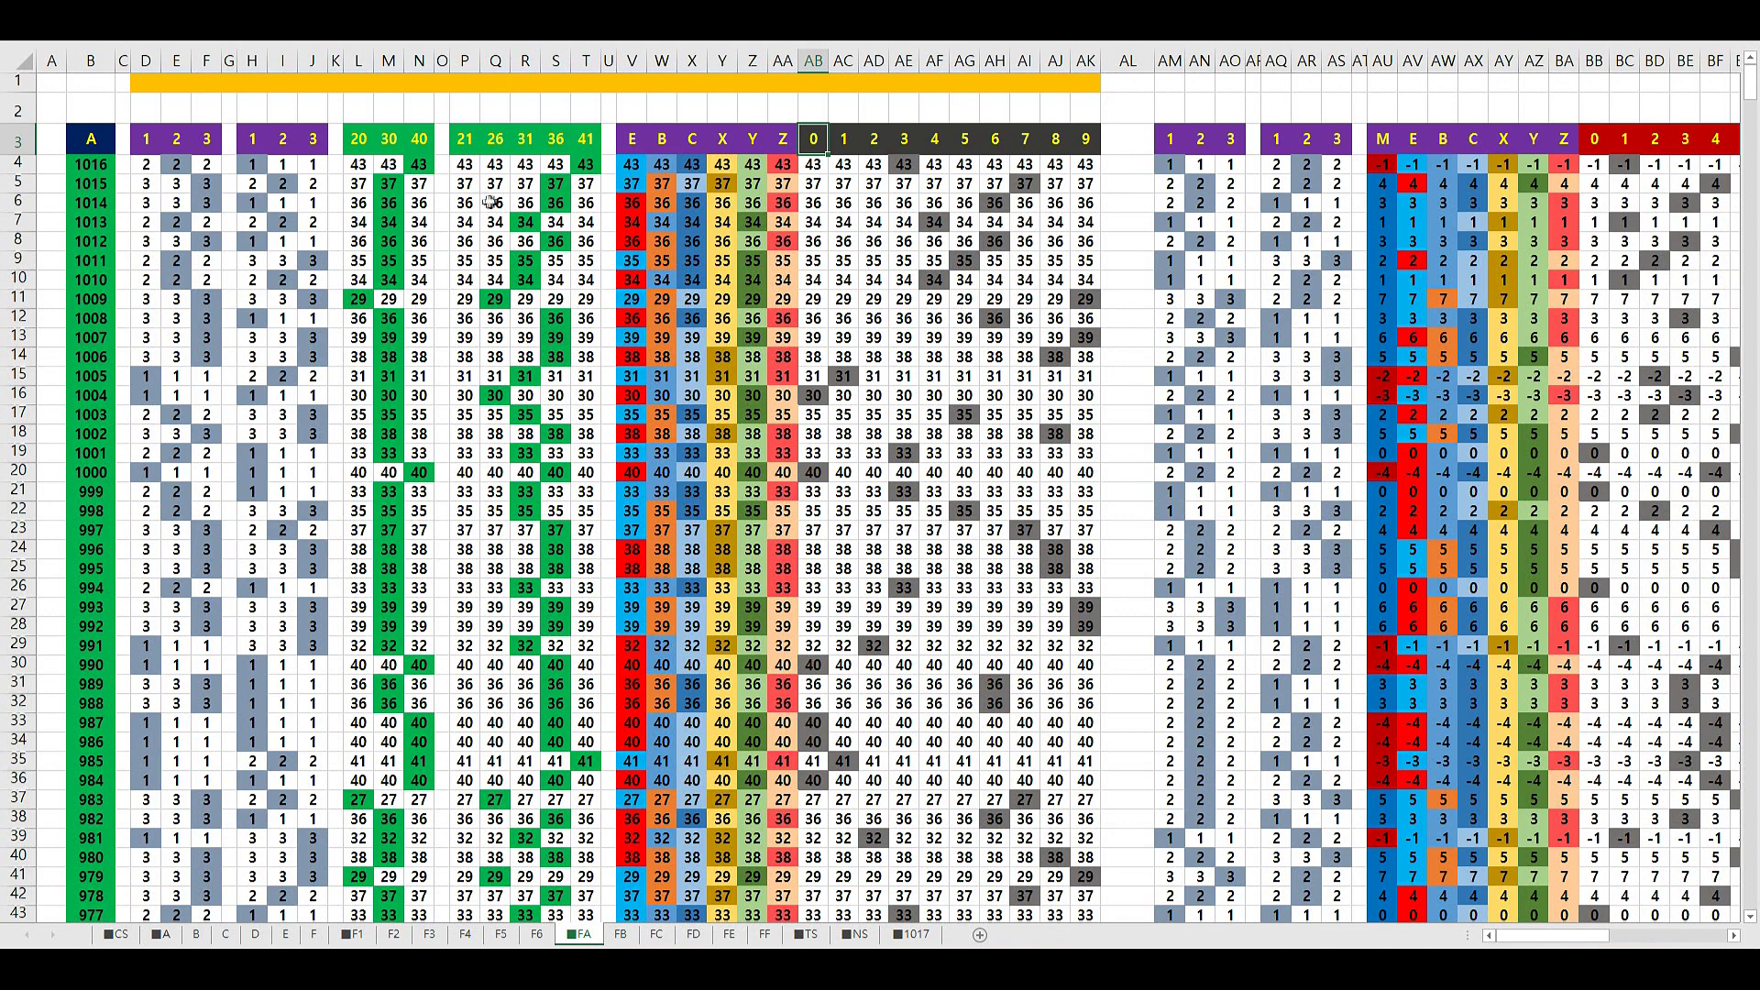
pyautogui.moveTo(146, 139); pyautogui.dragTo(311, 139)
pyautogui.click(315, 142)
pyautogui.hotkey('ctrl', 'v')
pyautogui.press('Escape')
pyautogui.moveTo(363, 142); pyautogui.dragTo(585, 140)
pyautogui.hotkey('ctrl', 'c')
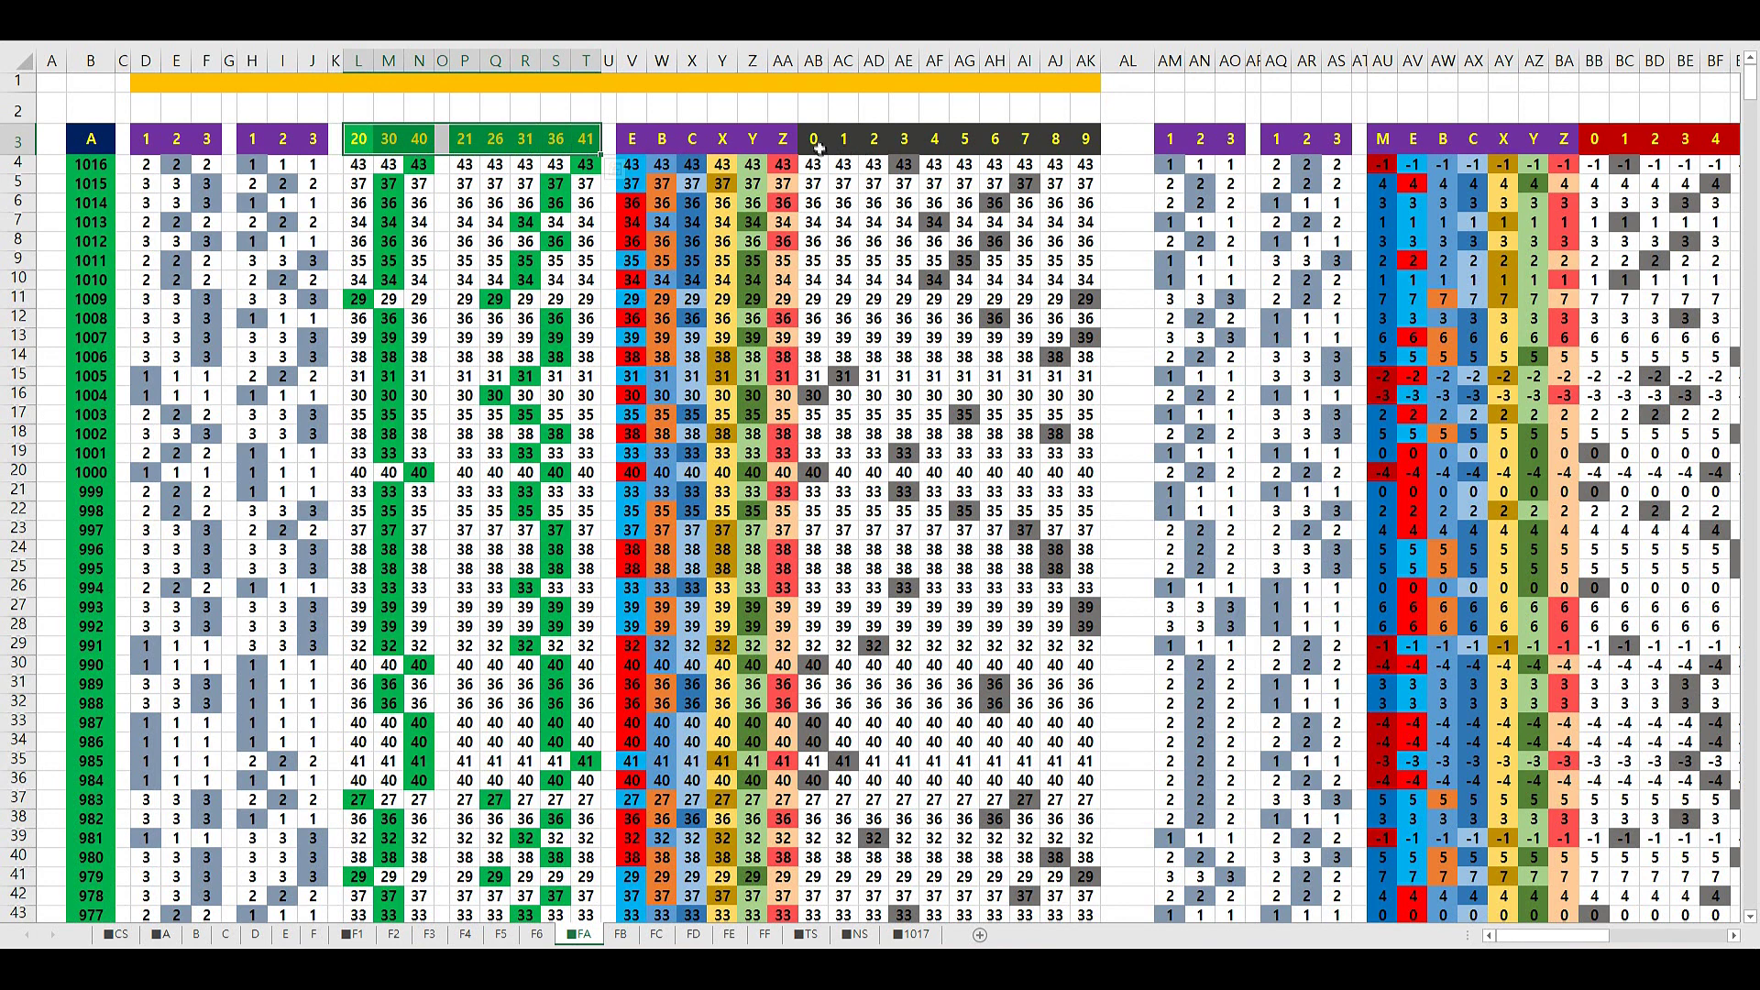
pyautogui.moveTo(813, 139); pyautogui.dragTo(1072, 139)
pyautogui.hotkey('ctrl', 'v')
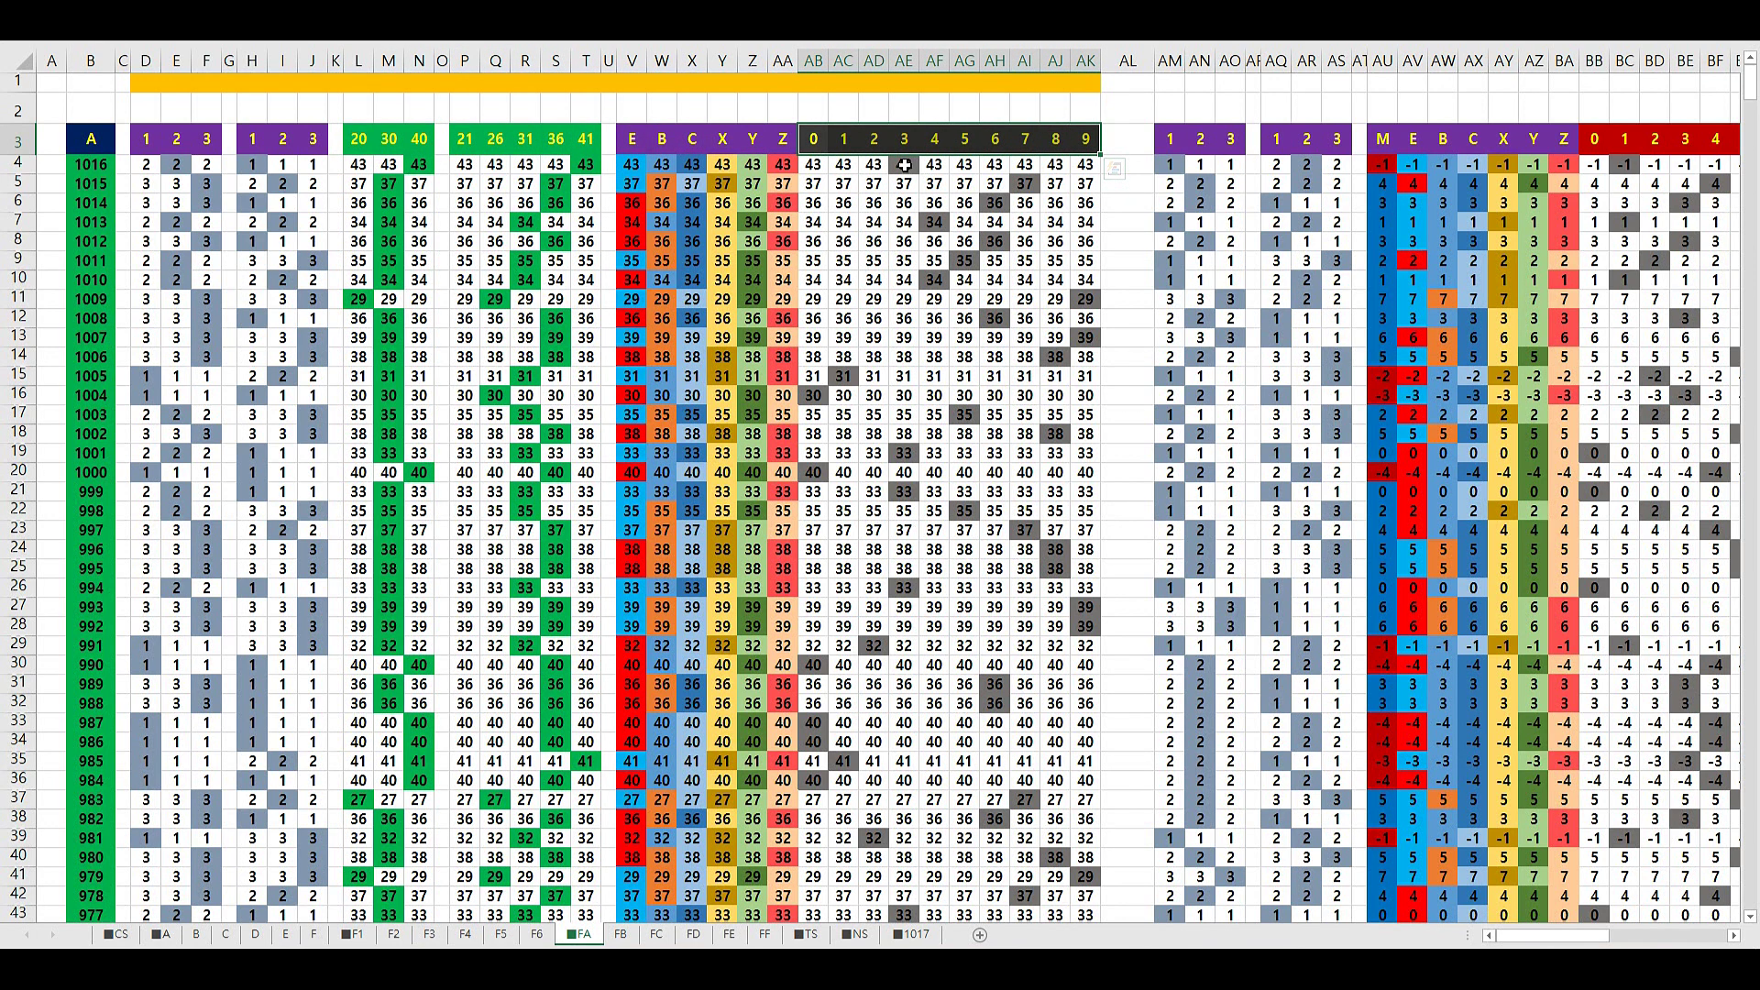
pyautogui.press('Escape')
# Highlight the 20, 30 and 40 headings on the FA sheet and the values in the columns beneath them
pyautogui.moveTo(1605, 945); pyautogui.dragTo(1428, 942)
pyautogui.click(77, 142)
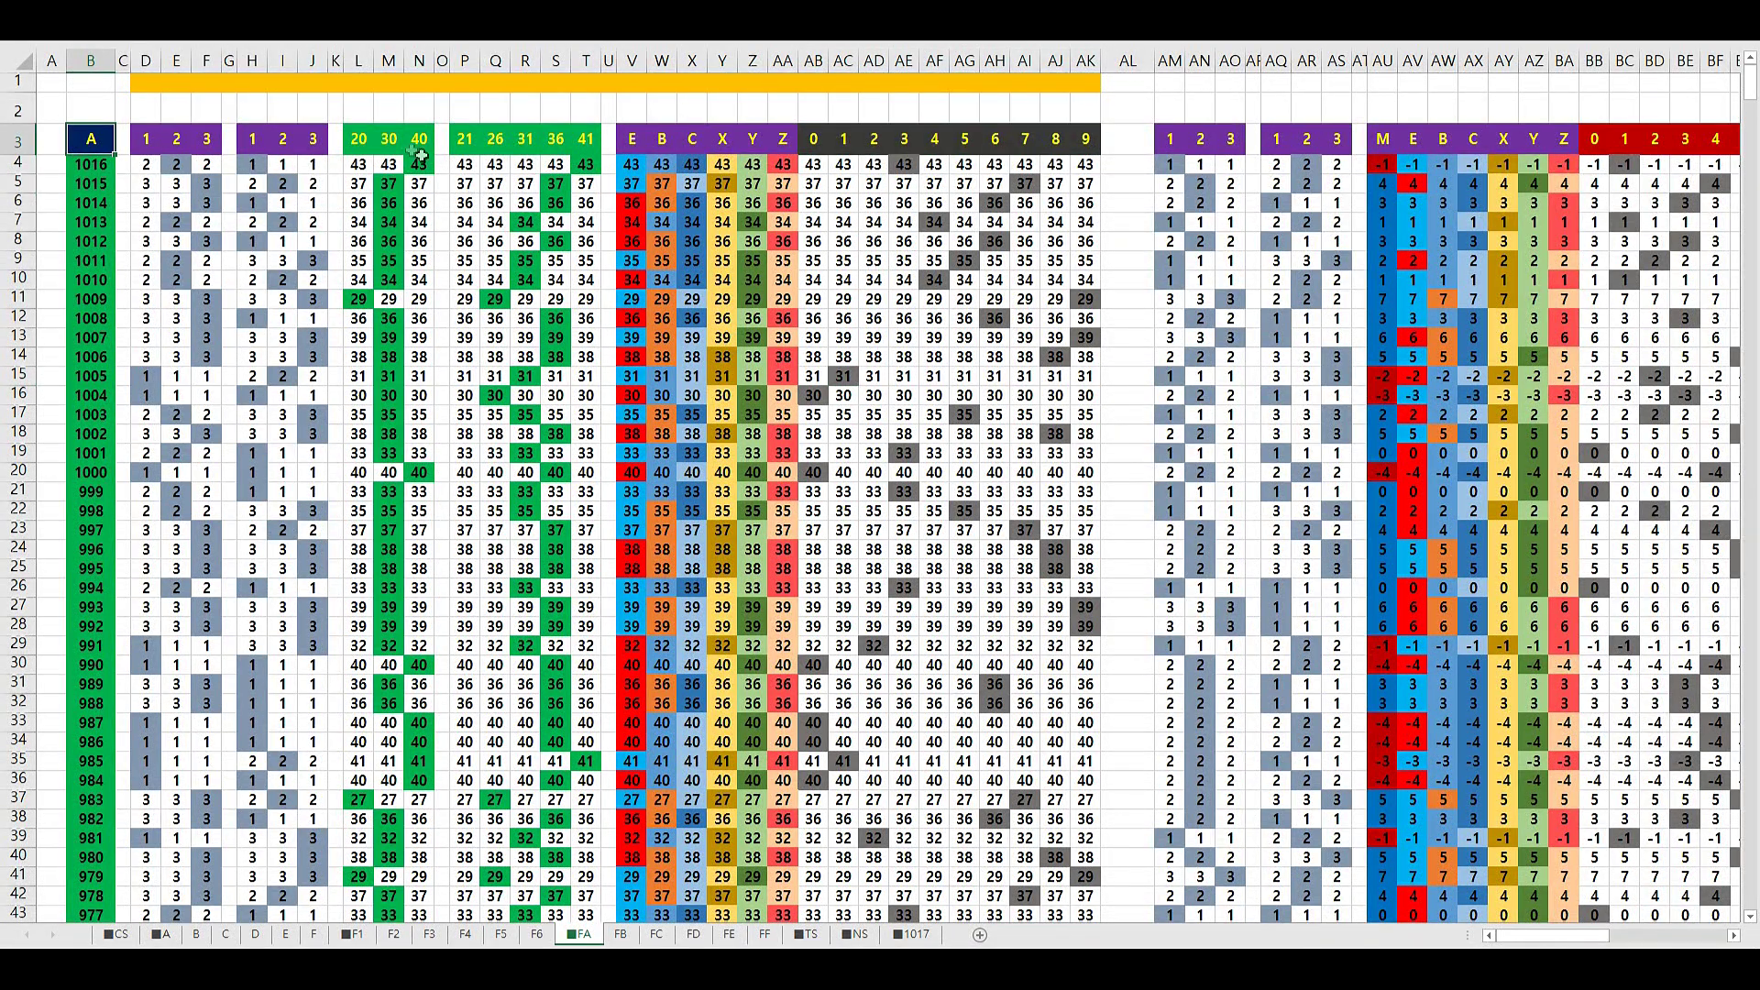
pyautogui.moveTo(354, 142); pyautogui.dragTo(419, 142)
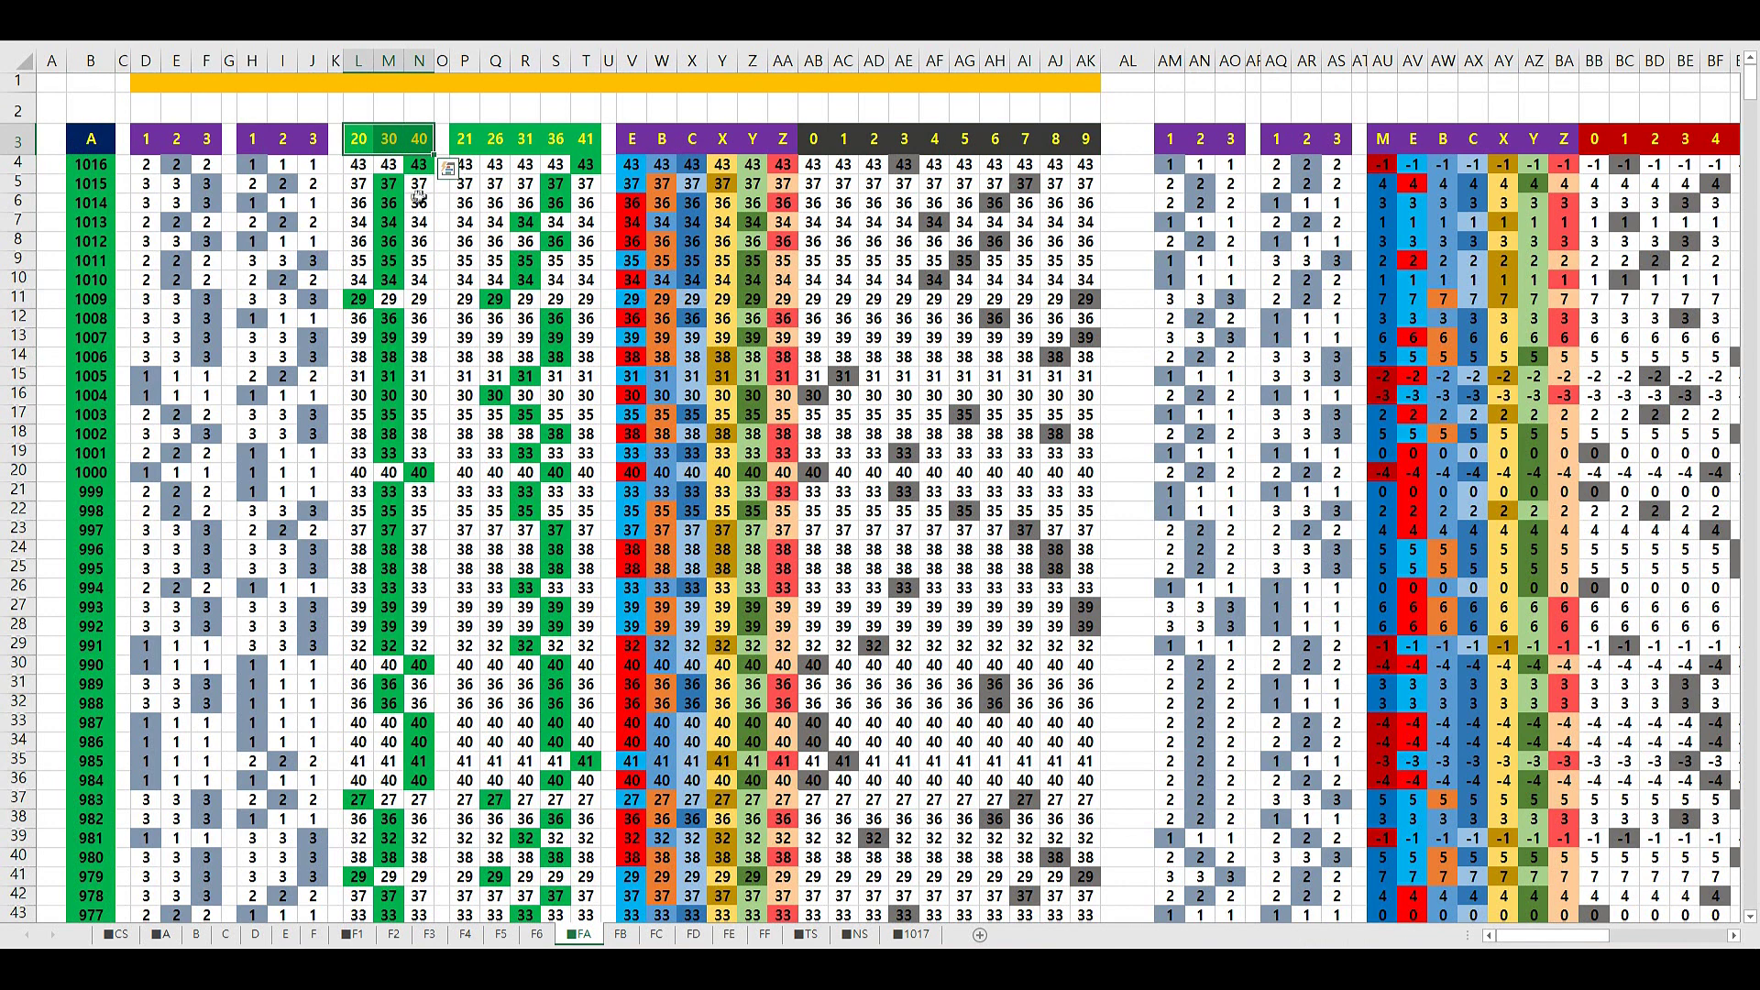
pyautogui.moveTo(359, 300); pyautogui.dragTo(360, 492)
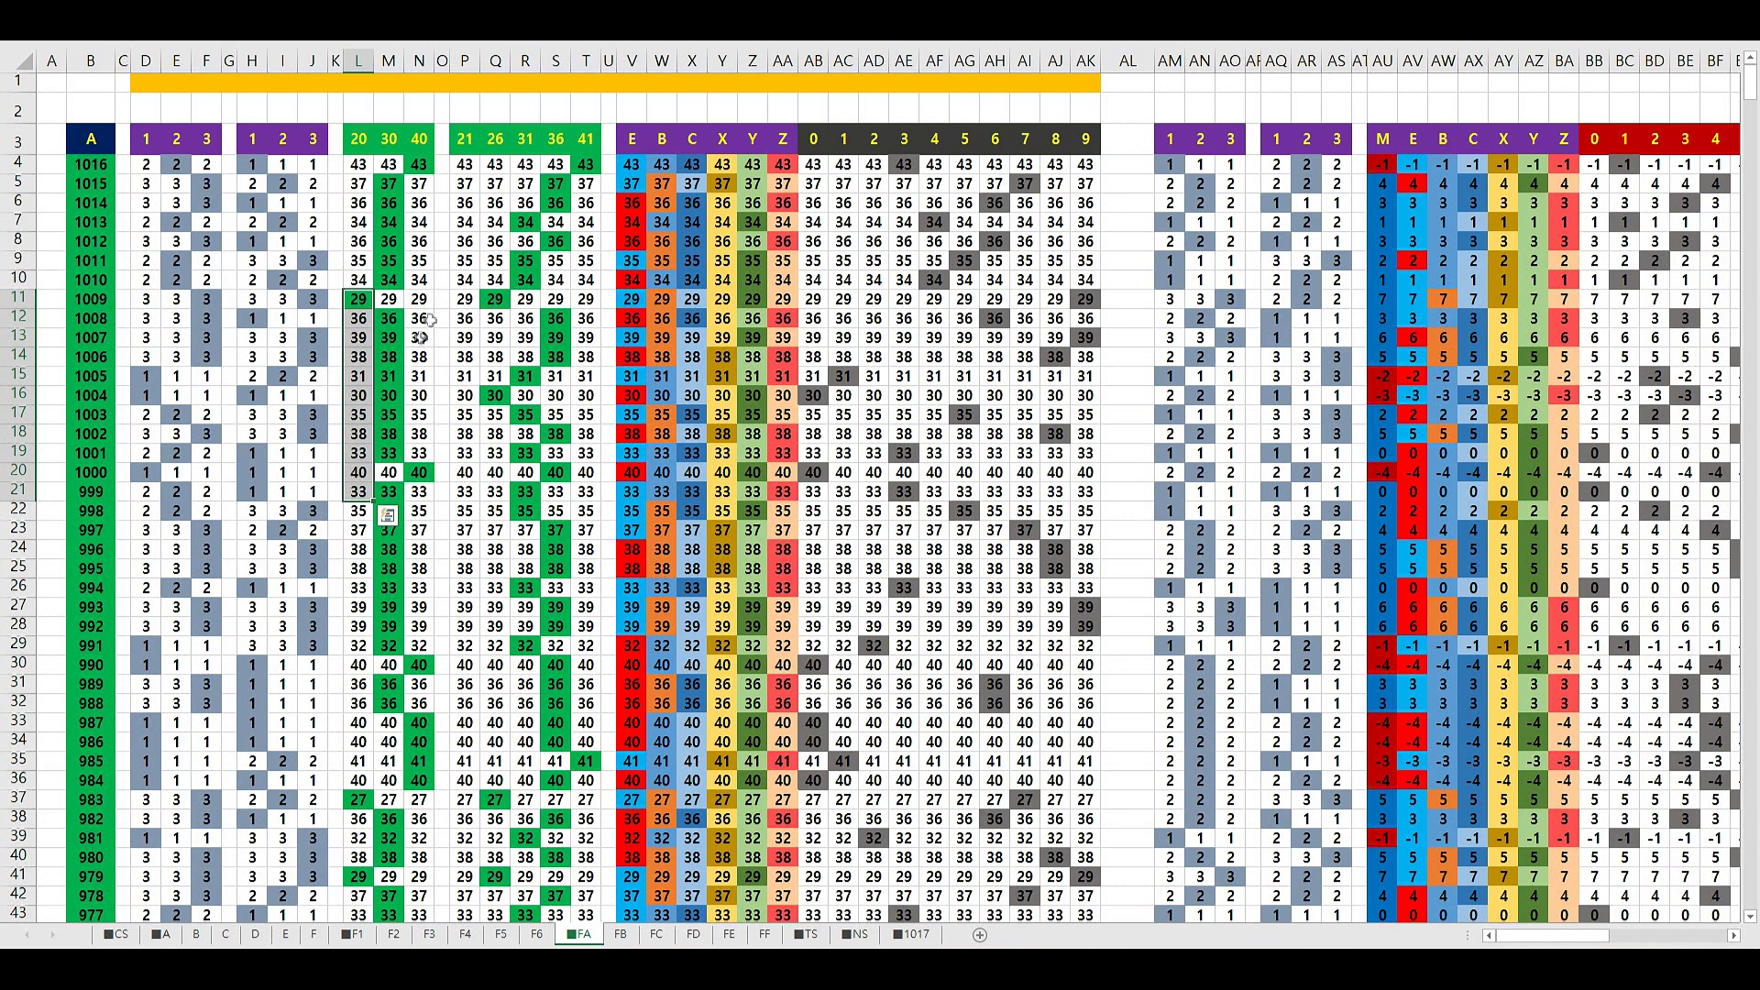
pyautogui.click(419, 299)
pyautogui.moveTo(387, 163); pyautogui.dragTo(419, 702)
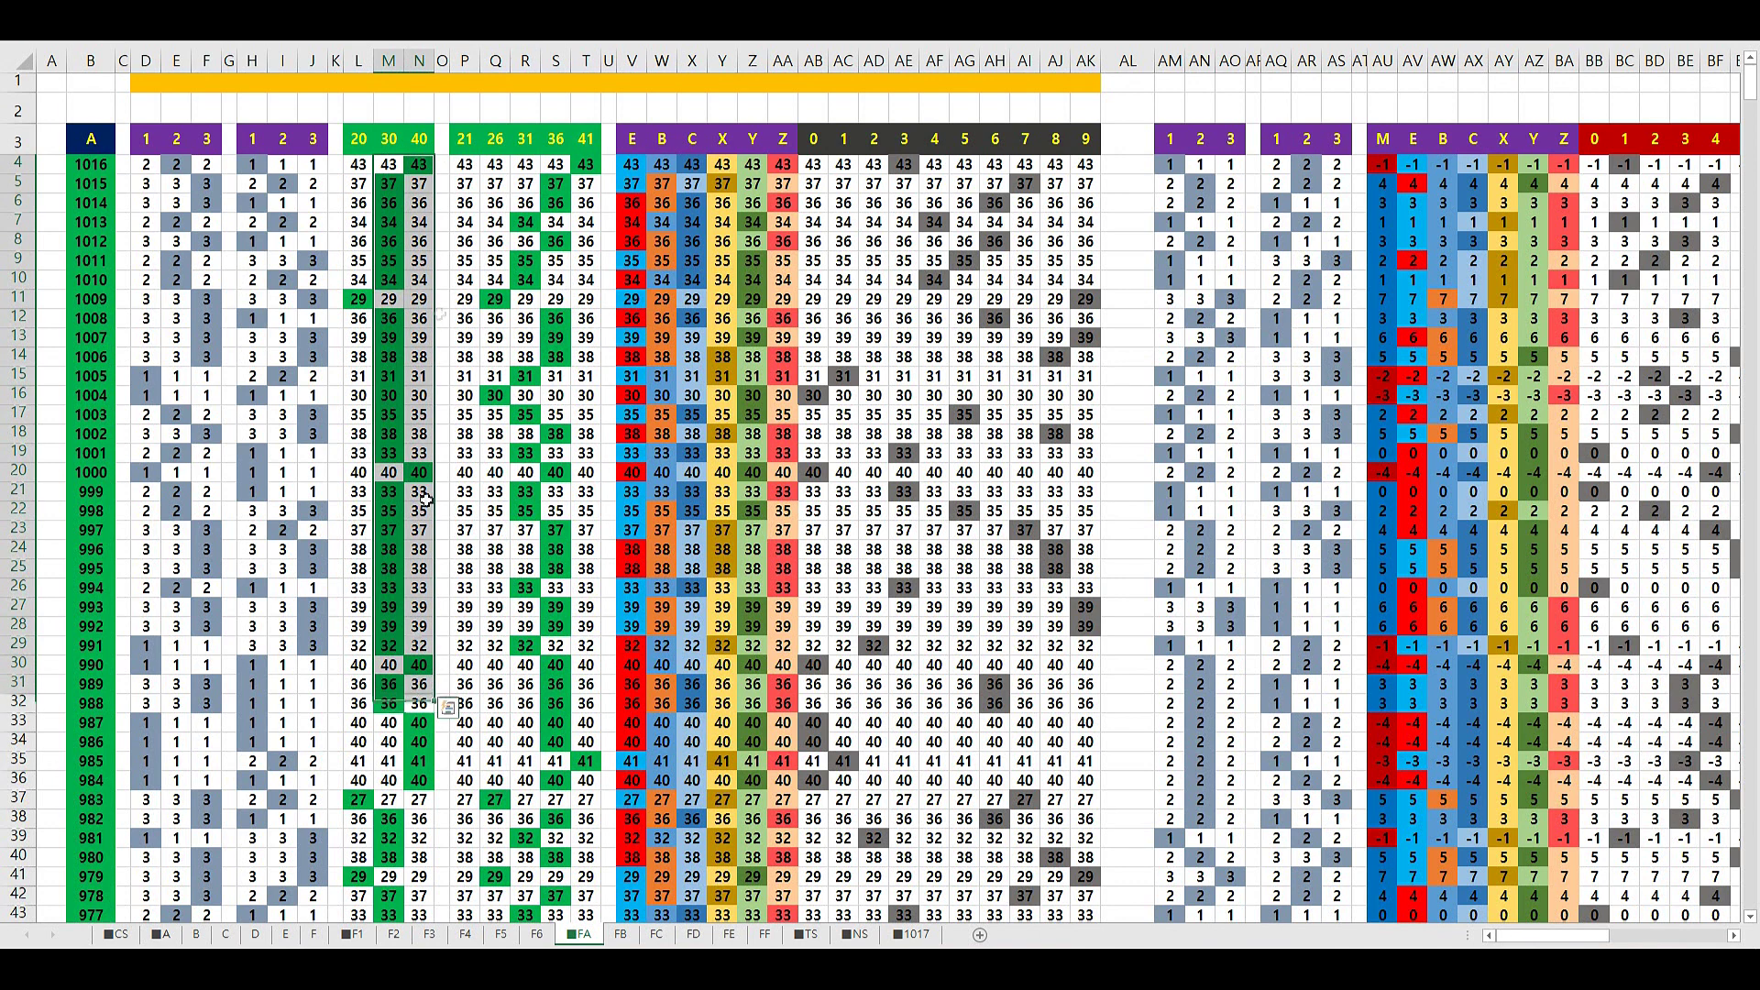
# Mark the 30 column with a v in the cell above its heading
pyautogui.click(391, 109)
pyautogui.write('v')
pyautogui.hotkey('ctrl', 'Return')
pyautogui.click(101, 143)
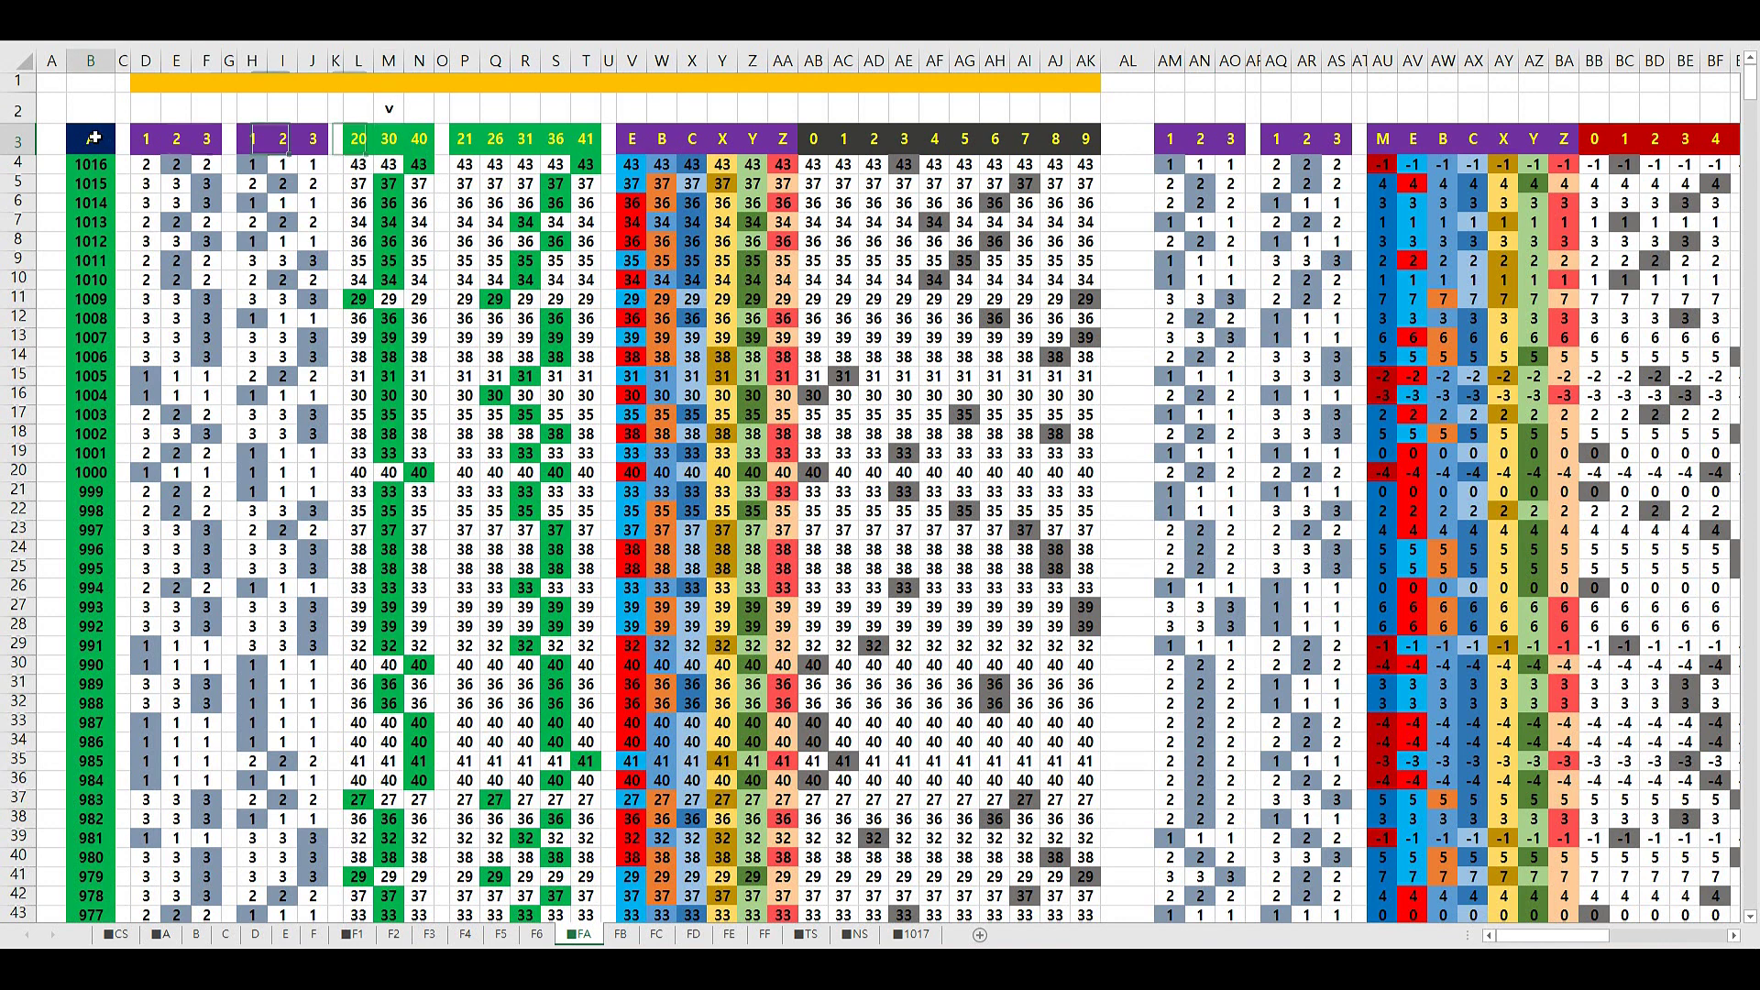
# Highlight the 0 to 9 headings with the values below them, and the coloured columns from E to Y
pyautogui.moveTo(813, 142); pyautogui.dragTo(1081, 142)
pyautogui.moveTo(904, 165)
pyautogui.mouseDown()
pyautogui.moveTo(1009, 367)
pyautogui.moveTo(1083, 578)
pyautogui.mouseUp()
pyautogui.click(839, 245)
pyautogui.moveTo(632, 164); pyautogui.dragTo(754, 530)
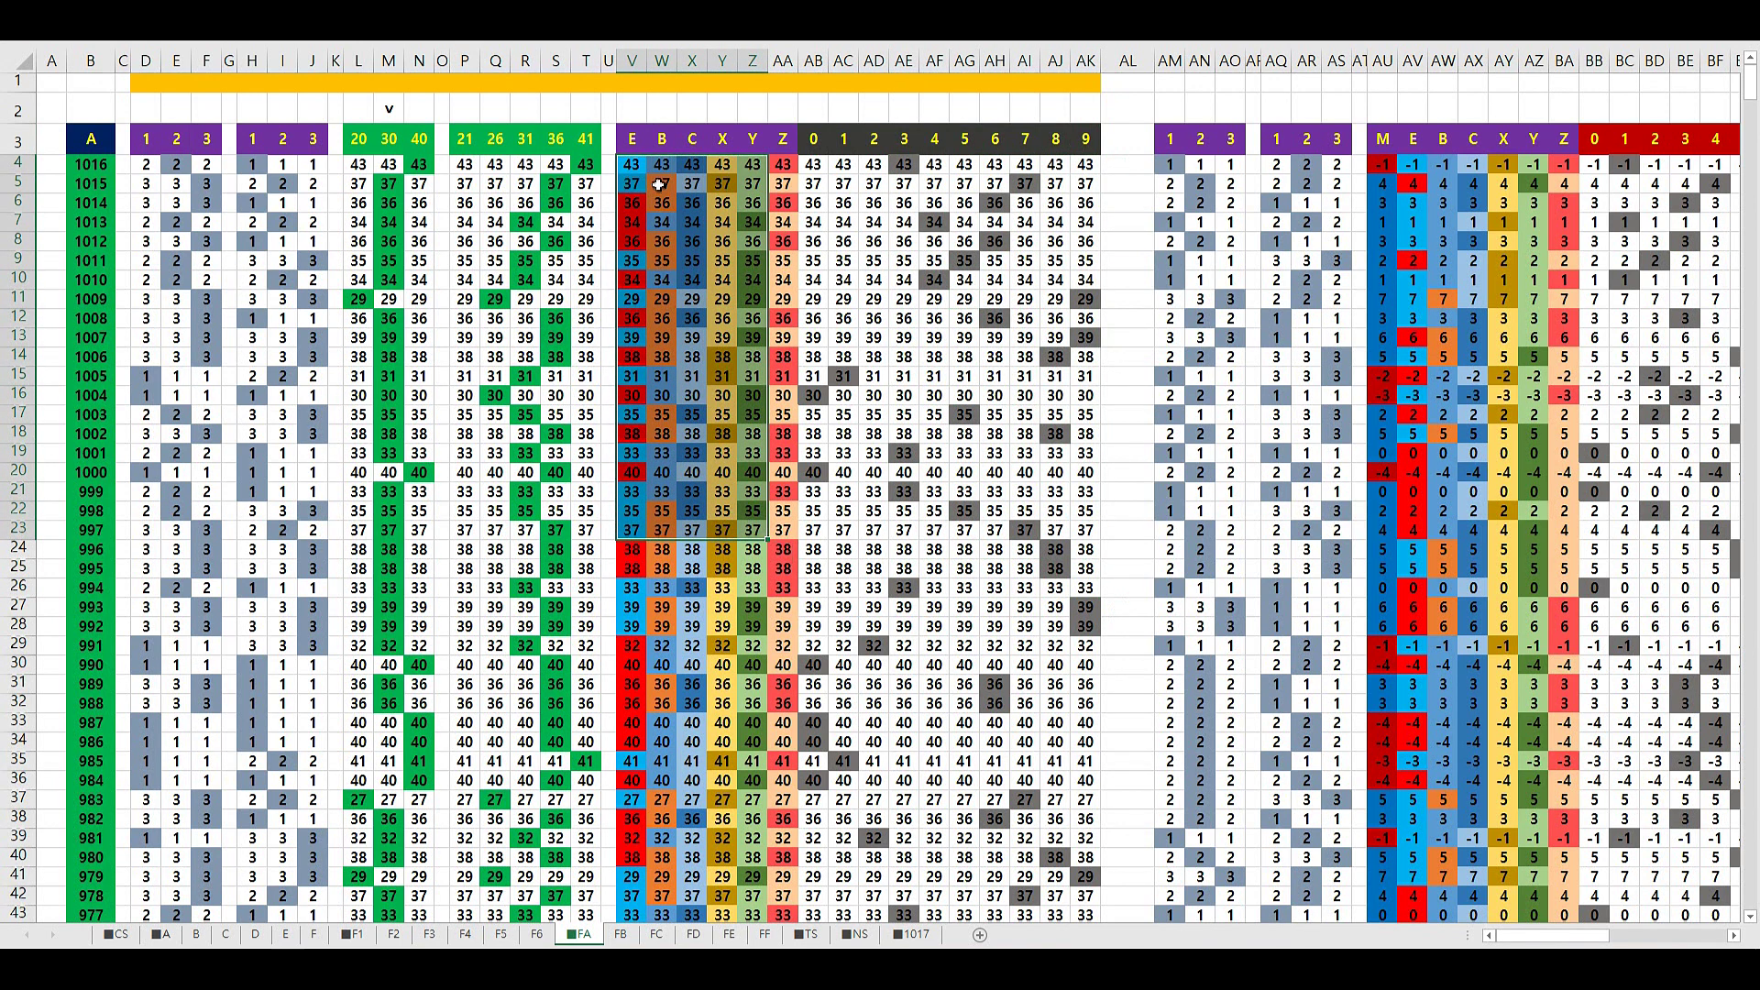
# Highlight the E and B columns from row 1016 down, and the digit headings 0 to 4 and 5 to 9
pyautogui.moveTo(631, 164); pyautogui.dragTo(633, 550)
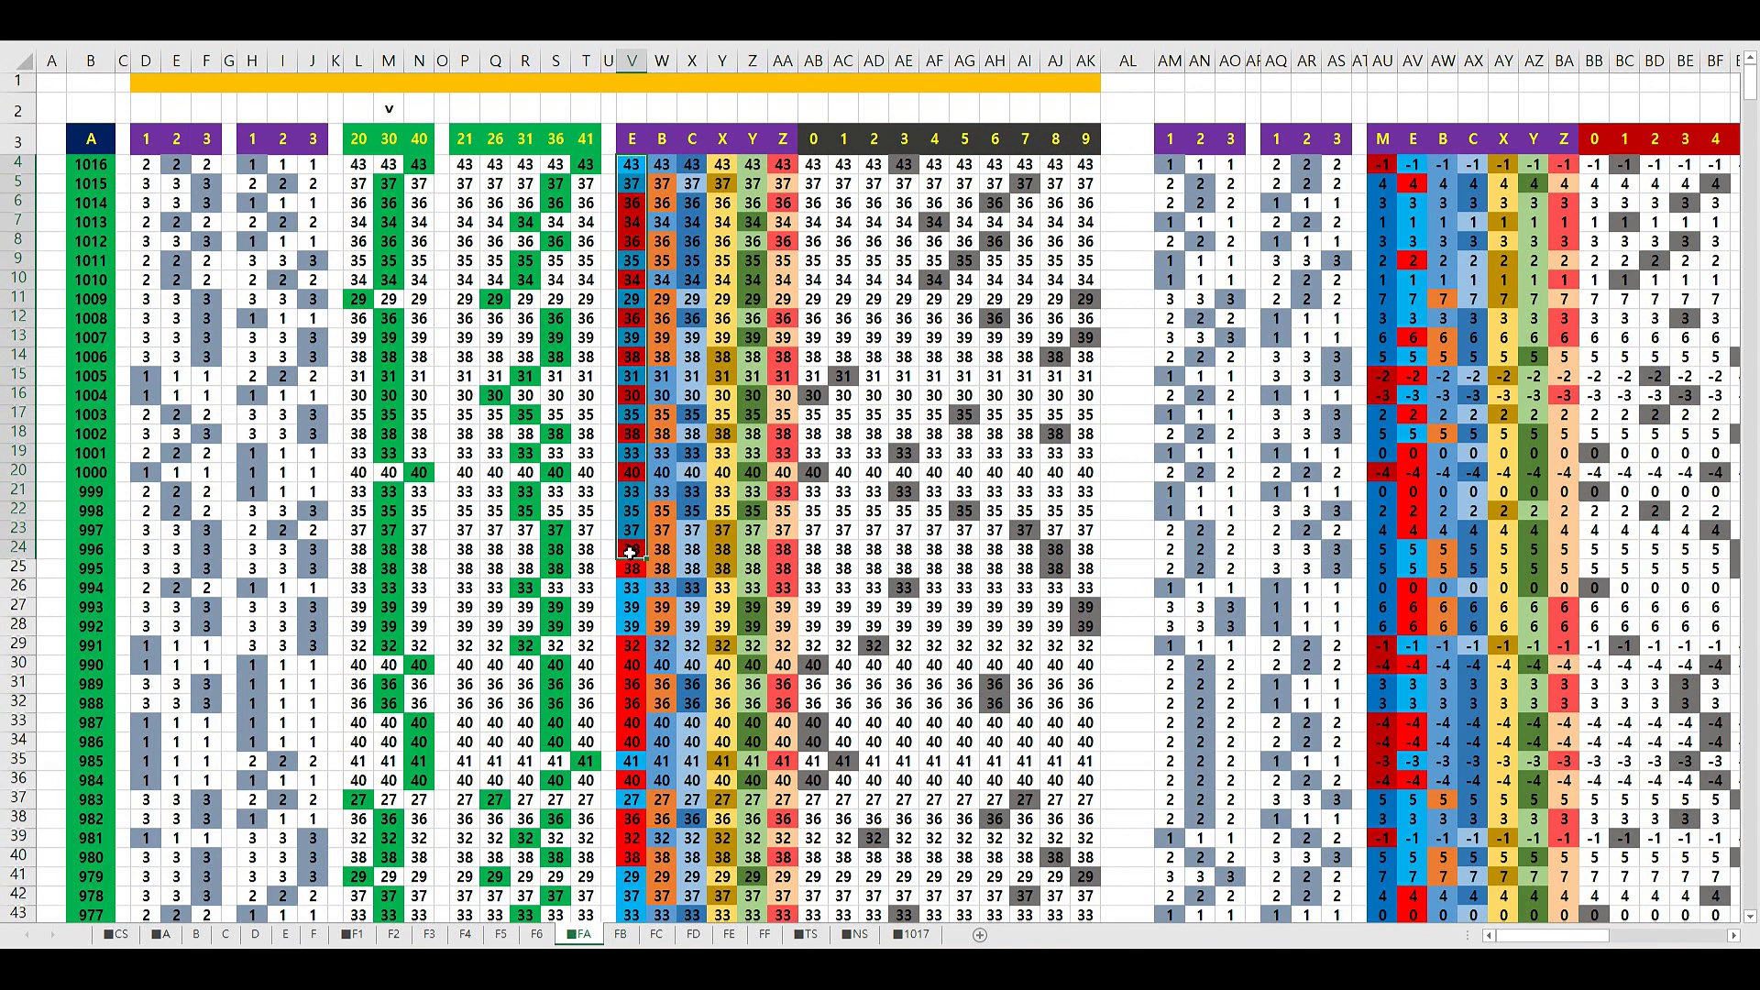
pyautogui.moveTo(662, 164); pyautogui.dragTo(662, 453)
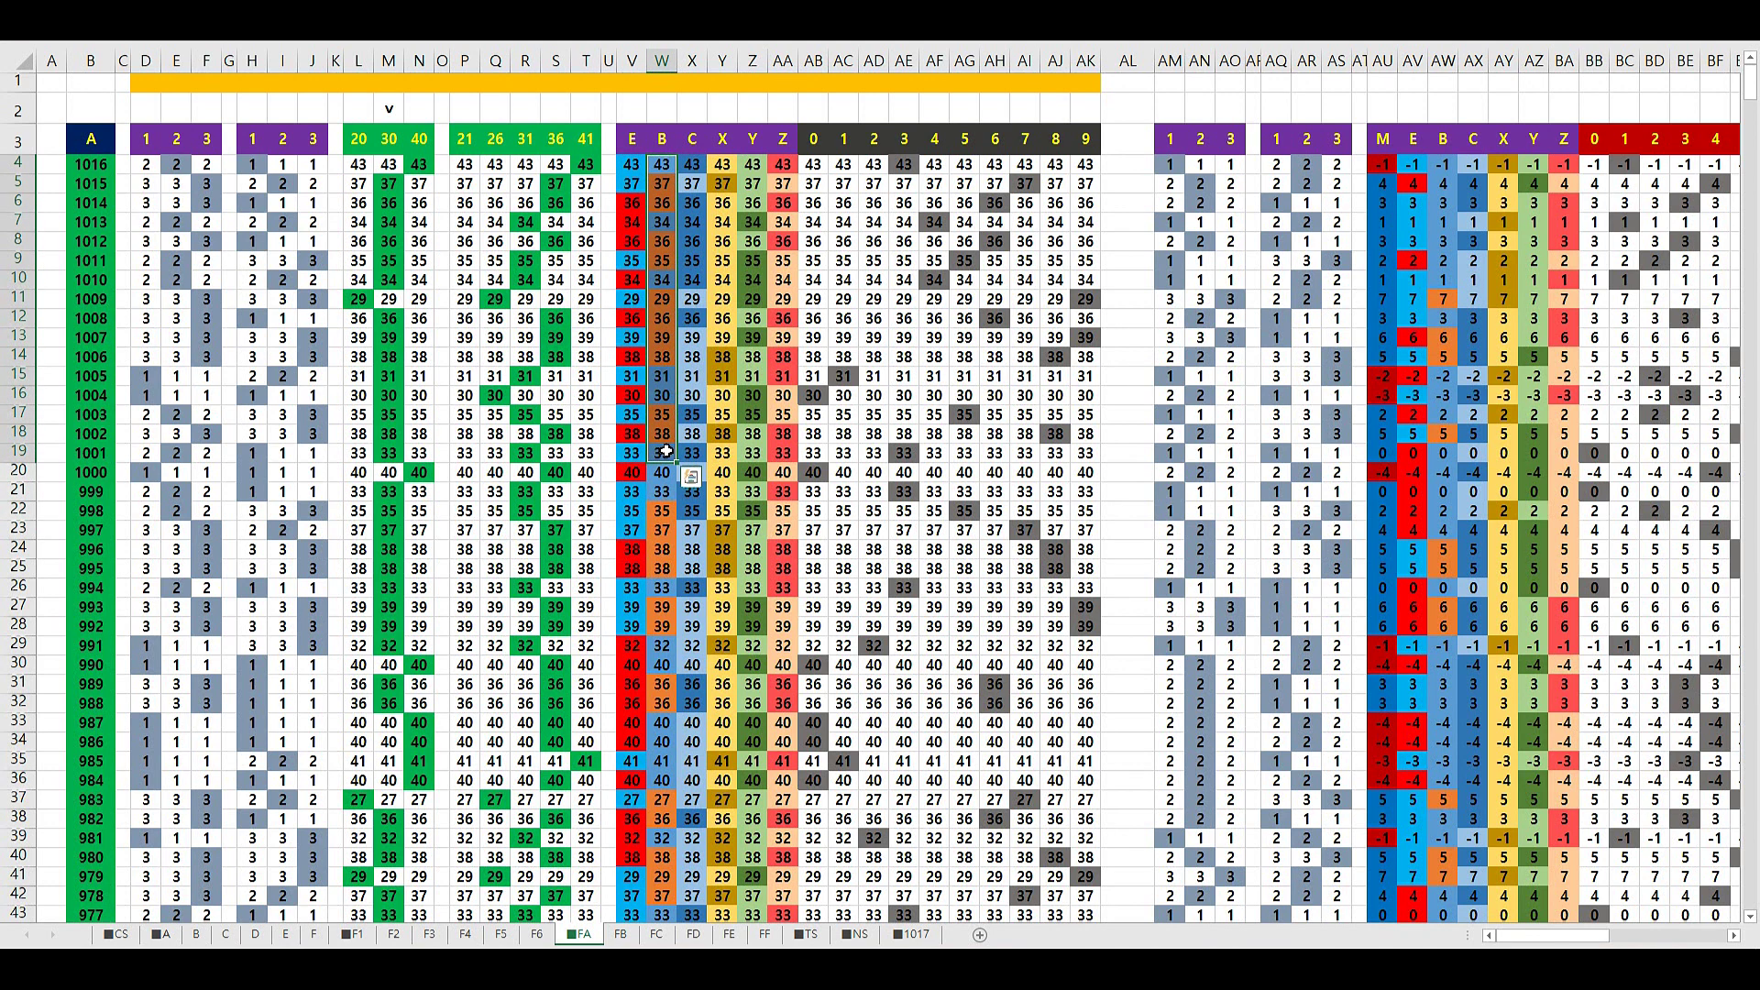
pyautogui.click(662, 138)
pyautogui.moveTo(814, 140); pyautogui.dragTo(934, 139)
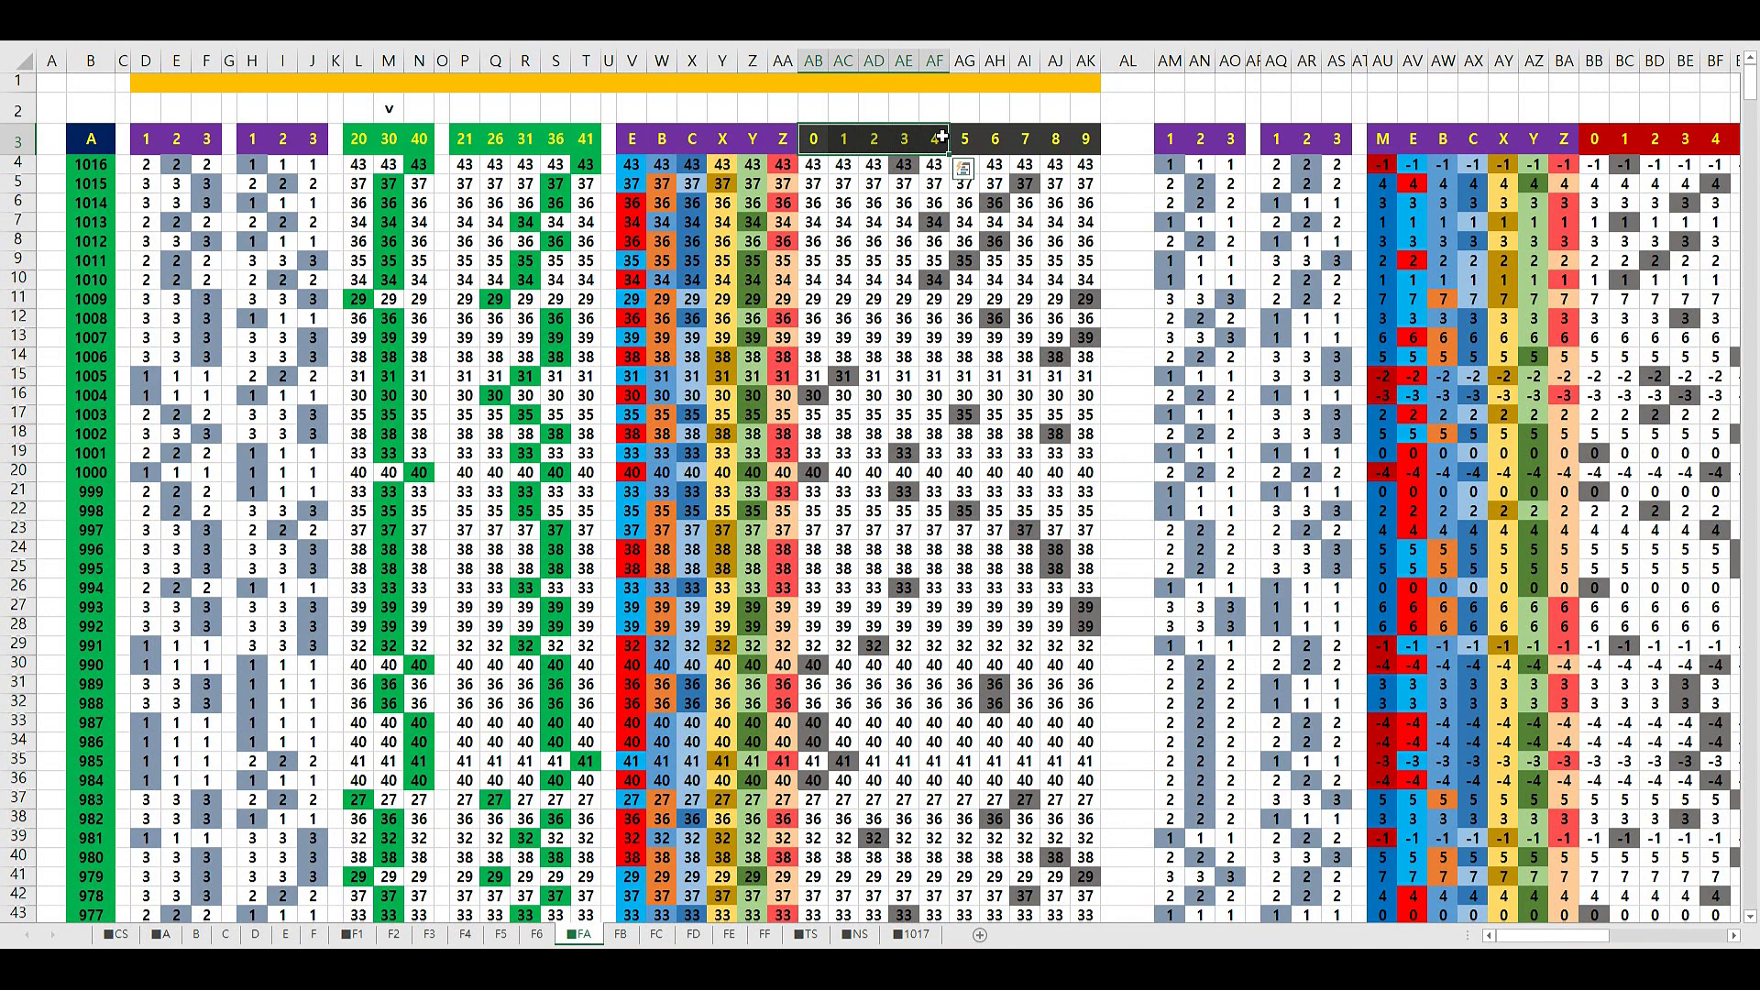
pyautogui.moveTo(970, 139); pyautogui.dragTo(1086, 139)
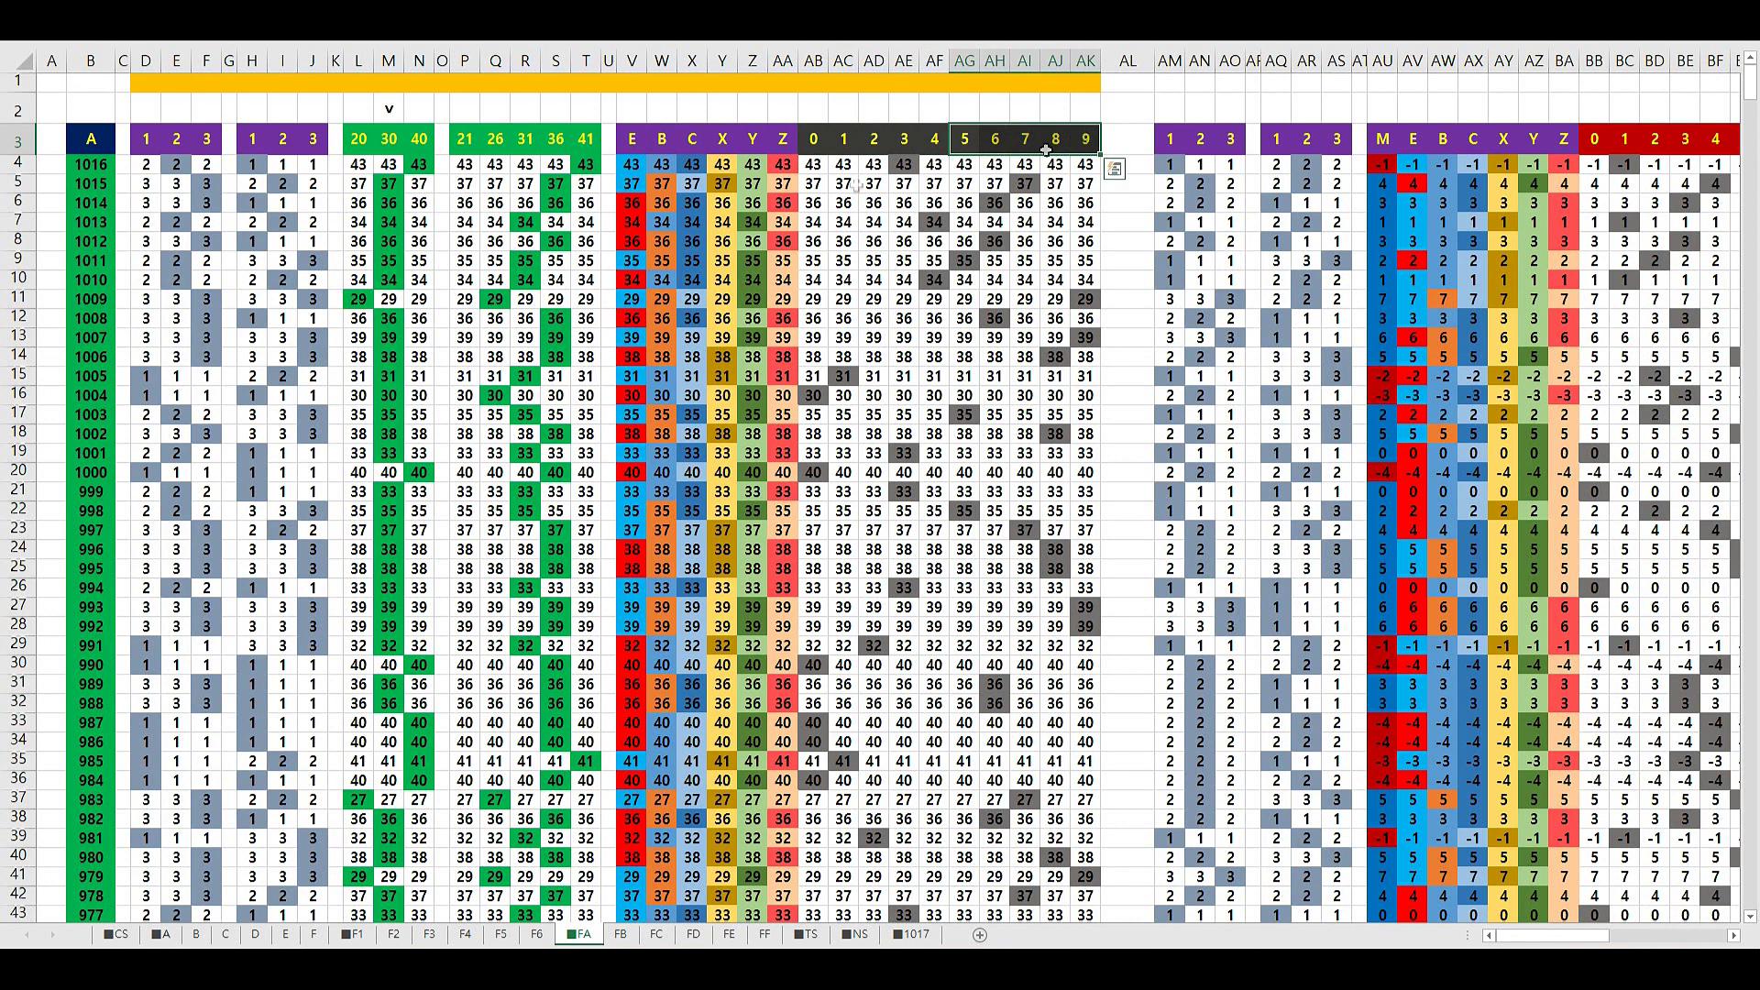
# Compare the E and B column colours with the shaded digit cells, and highlight the B column and the 5 to 9 headings
pyautogui.moveTo(662, 166); pyautogui.dragTo(676, 303)
pyautogui.moveTo(631, 165); pyautogui.dragTo(642, 376)
pyautogui.click(852, 376)
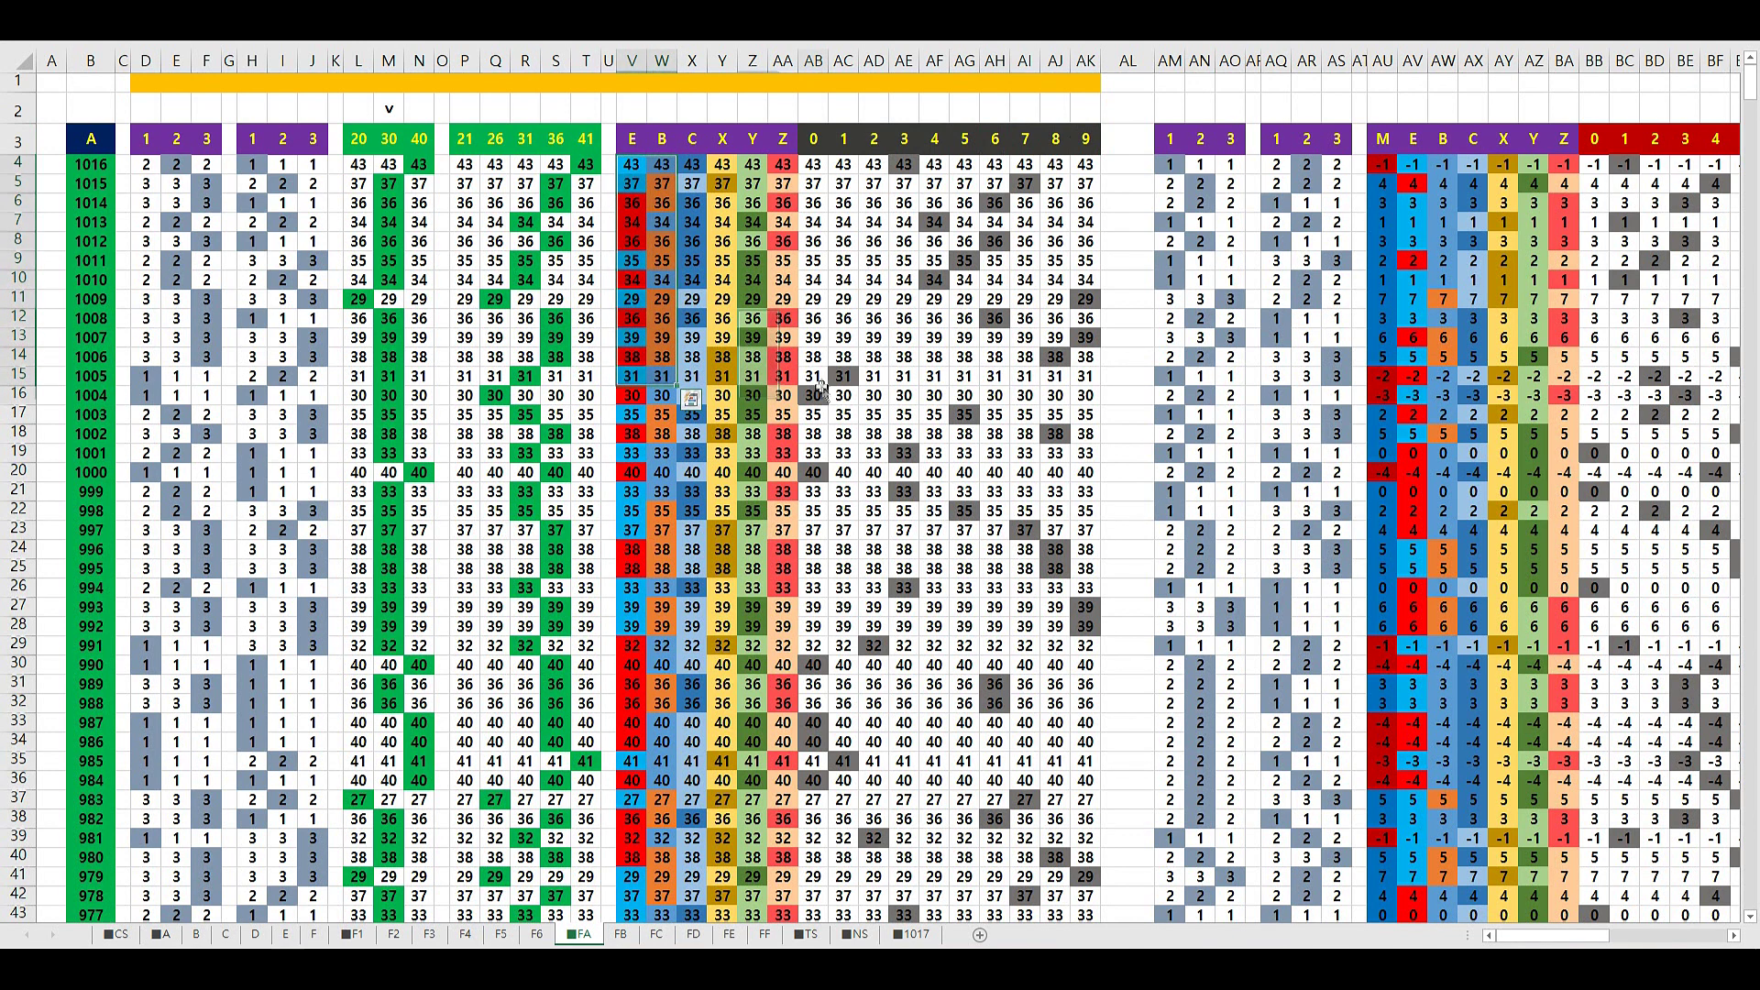
pyautogui.click(1034, 318)
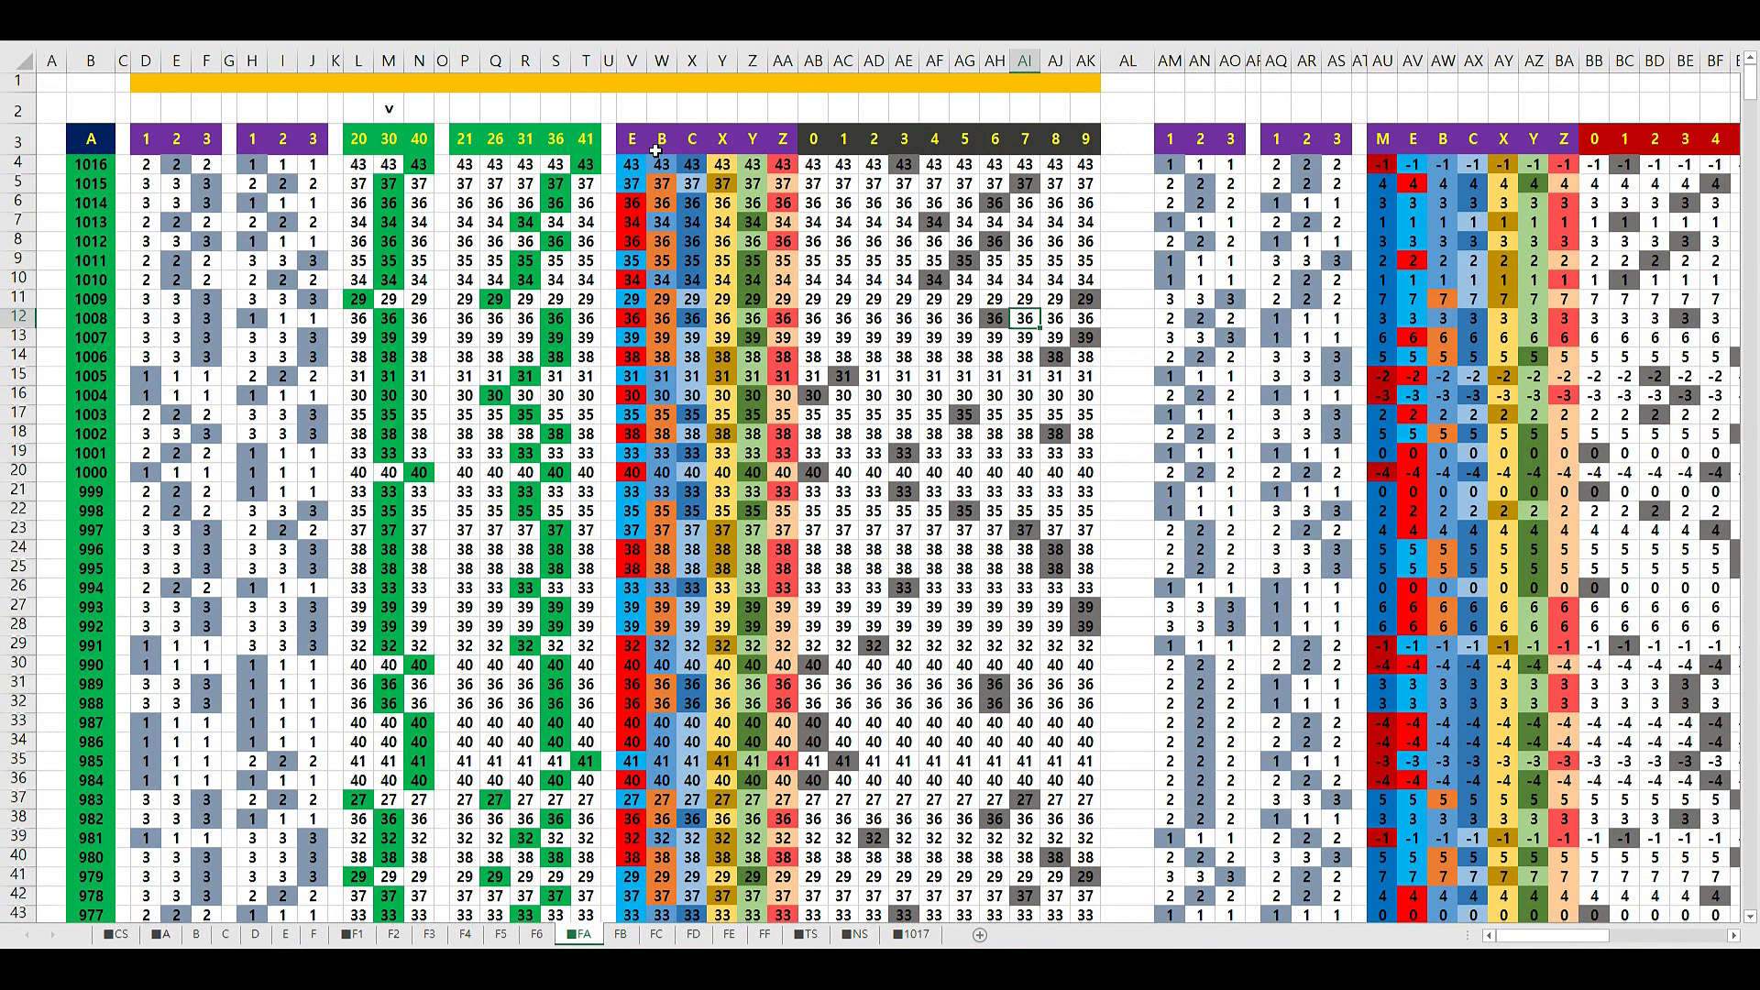
pyautogui.moveTo(656, 150); pyautogui.dragTo(662, 440)
pyautogui.moveTo(988, 139); pyautogui.dragTo(1087, 140)
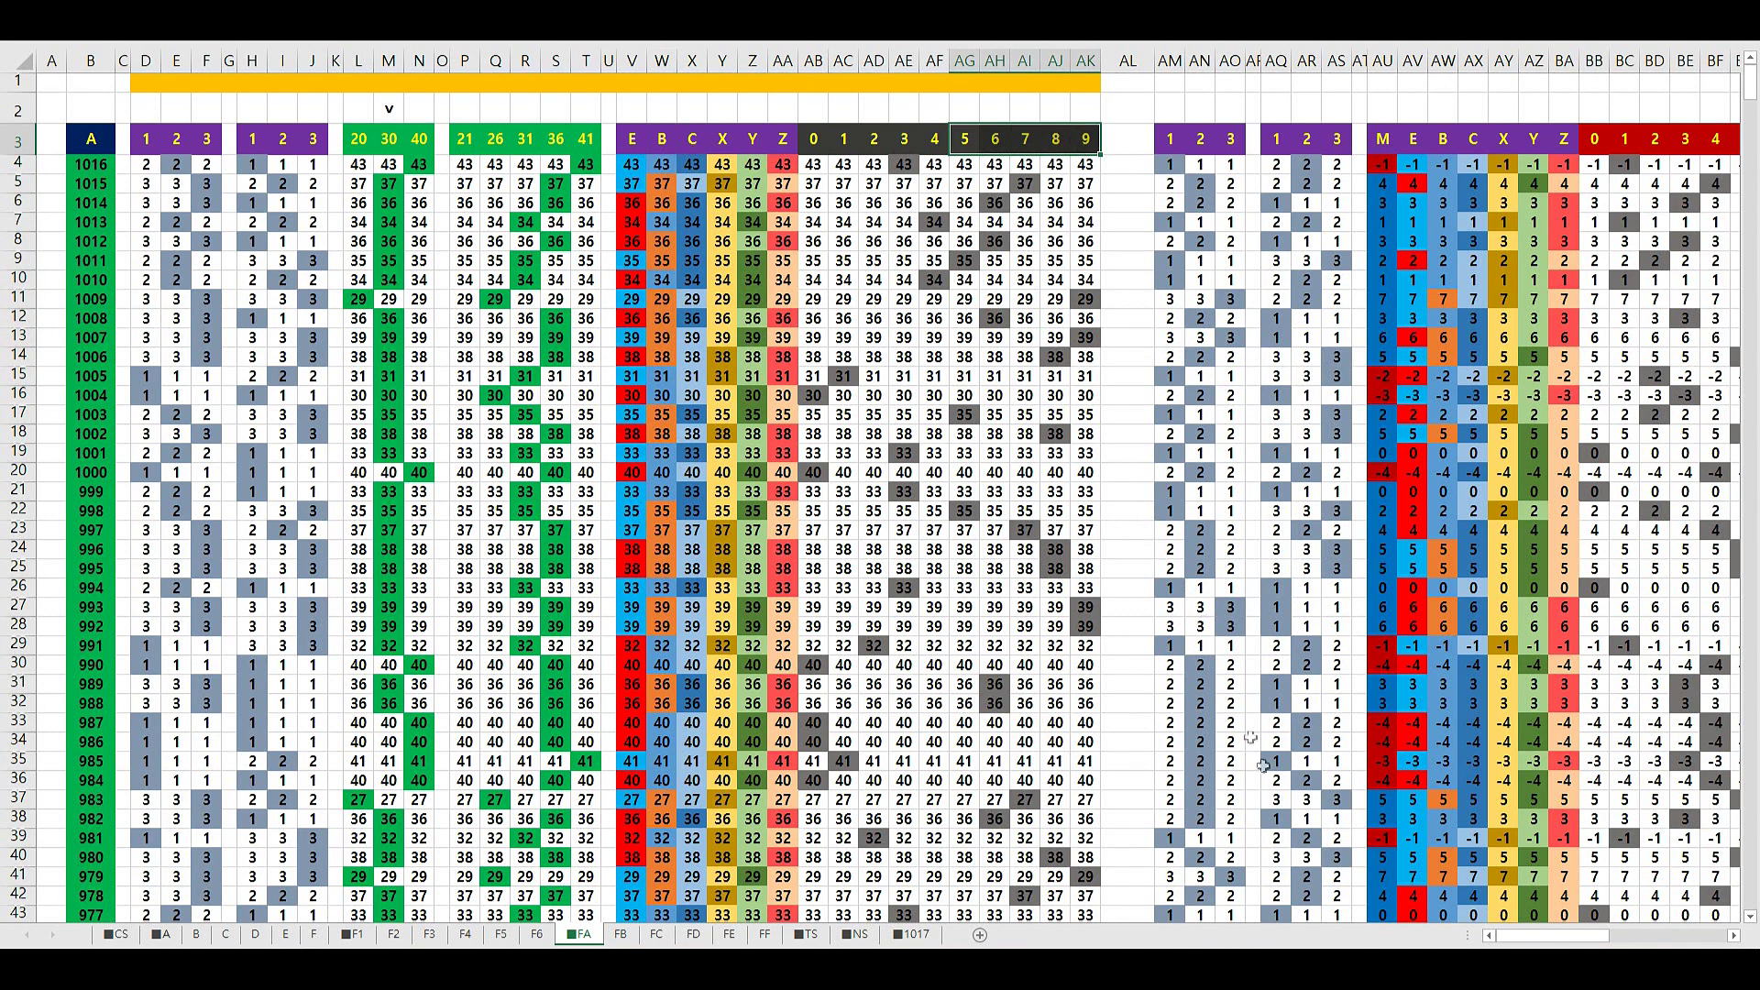
# Point out the dark digit headings 5, 6, 7, 8 and 9 one by one
pyautogui.click(979, 142)
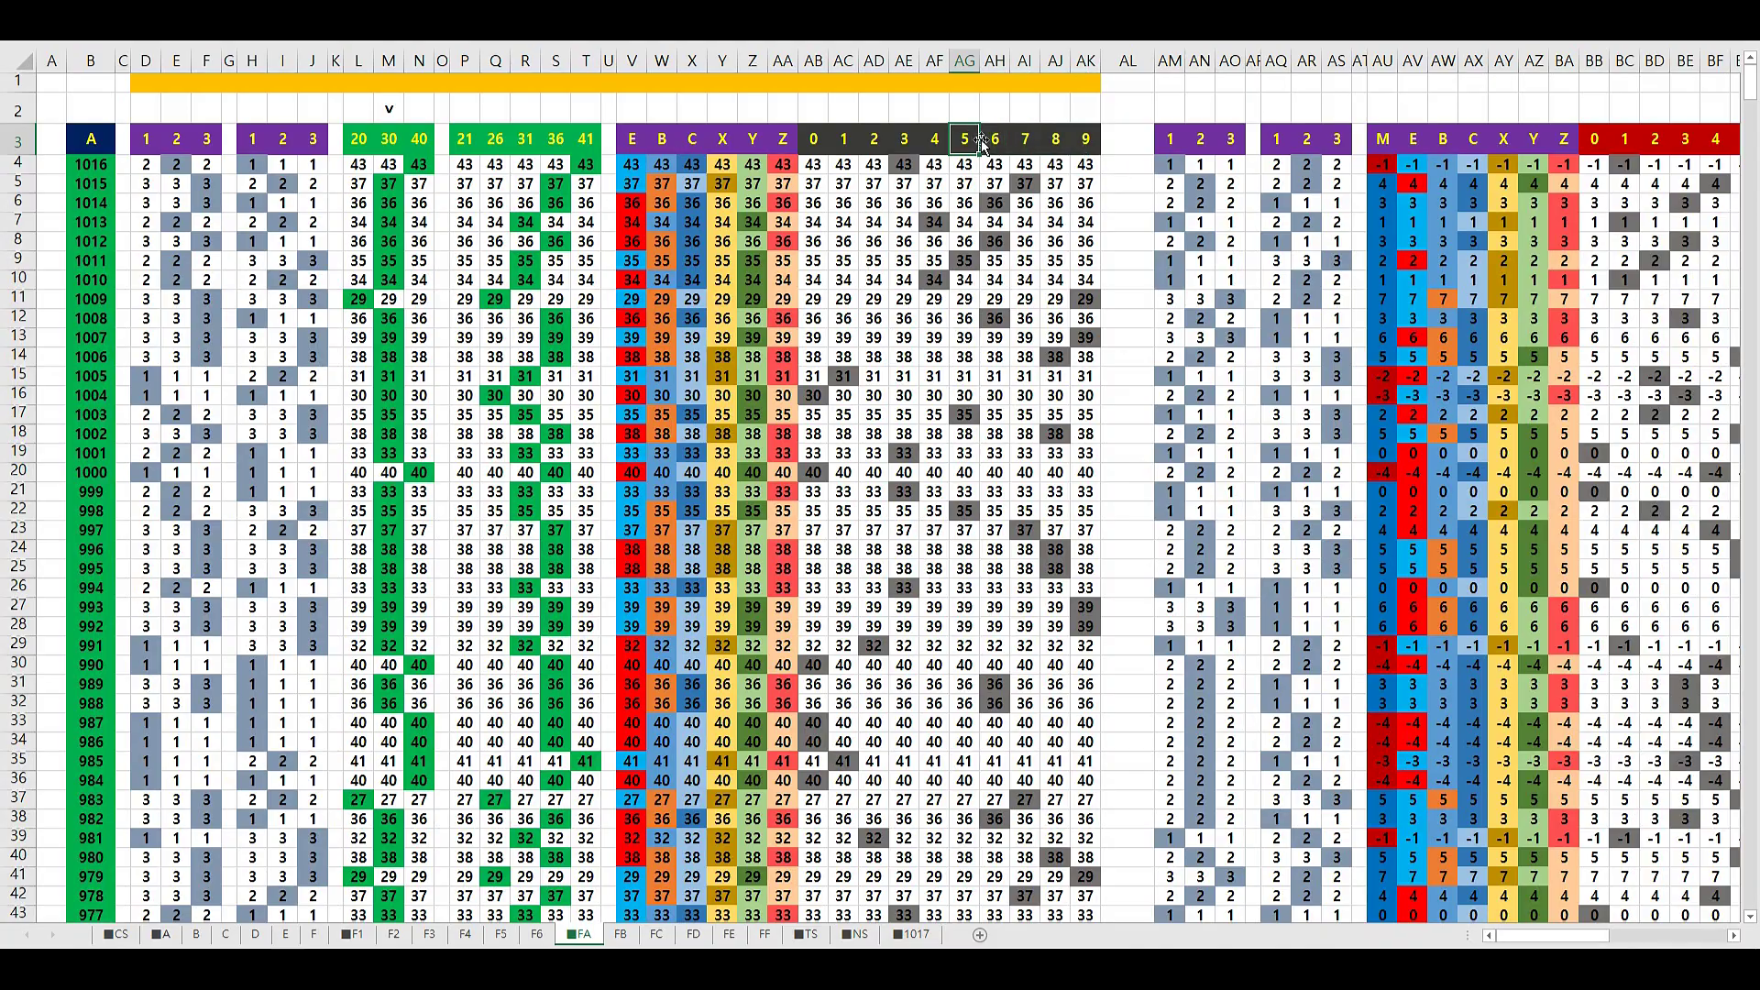
pyautogui.click(995, 139)
pyautogui.click(1025, 139)
pyautogui.click(1055, 140)
pyautogui.click(1089, 140)
# Point out cells in the red-headed 0 to 9 block and the 3 heading of the dark digit block
pyautogui.moveTo(1583, 945); pyautogui.dragTo(1621, 941)
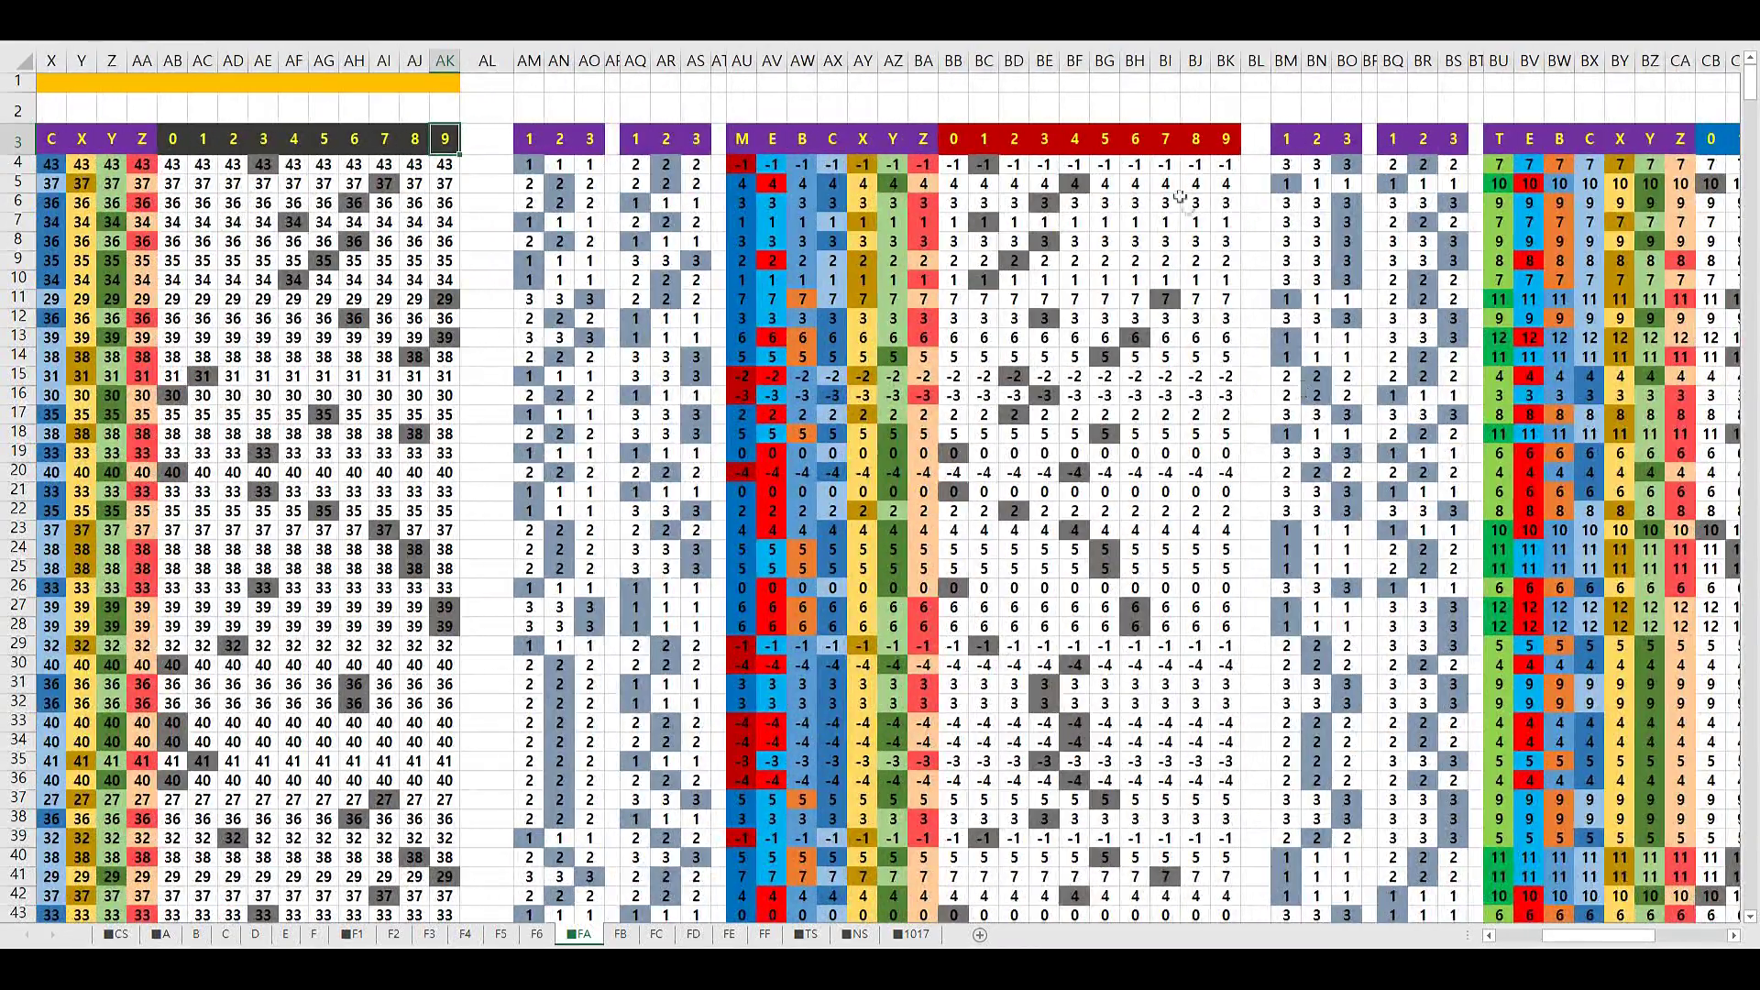
pyautogui.click(1103, 165)
pyautogui.click(1075, 280)
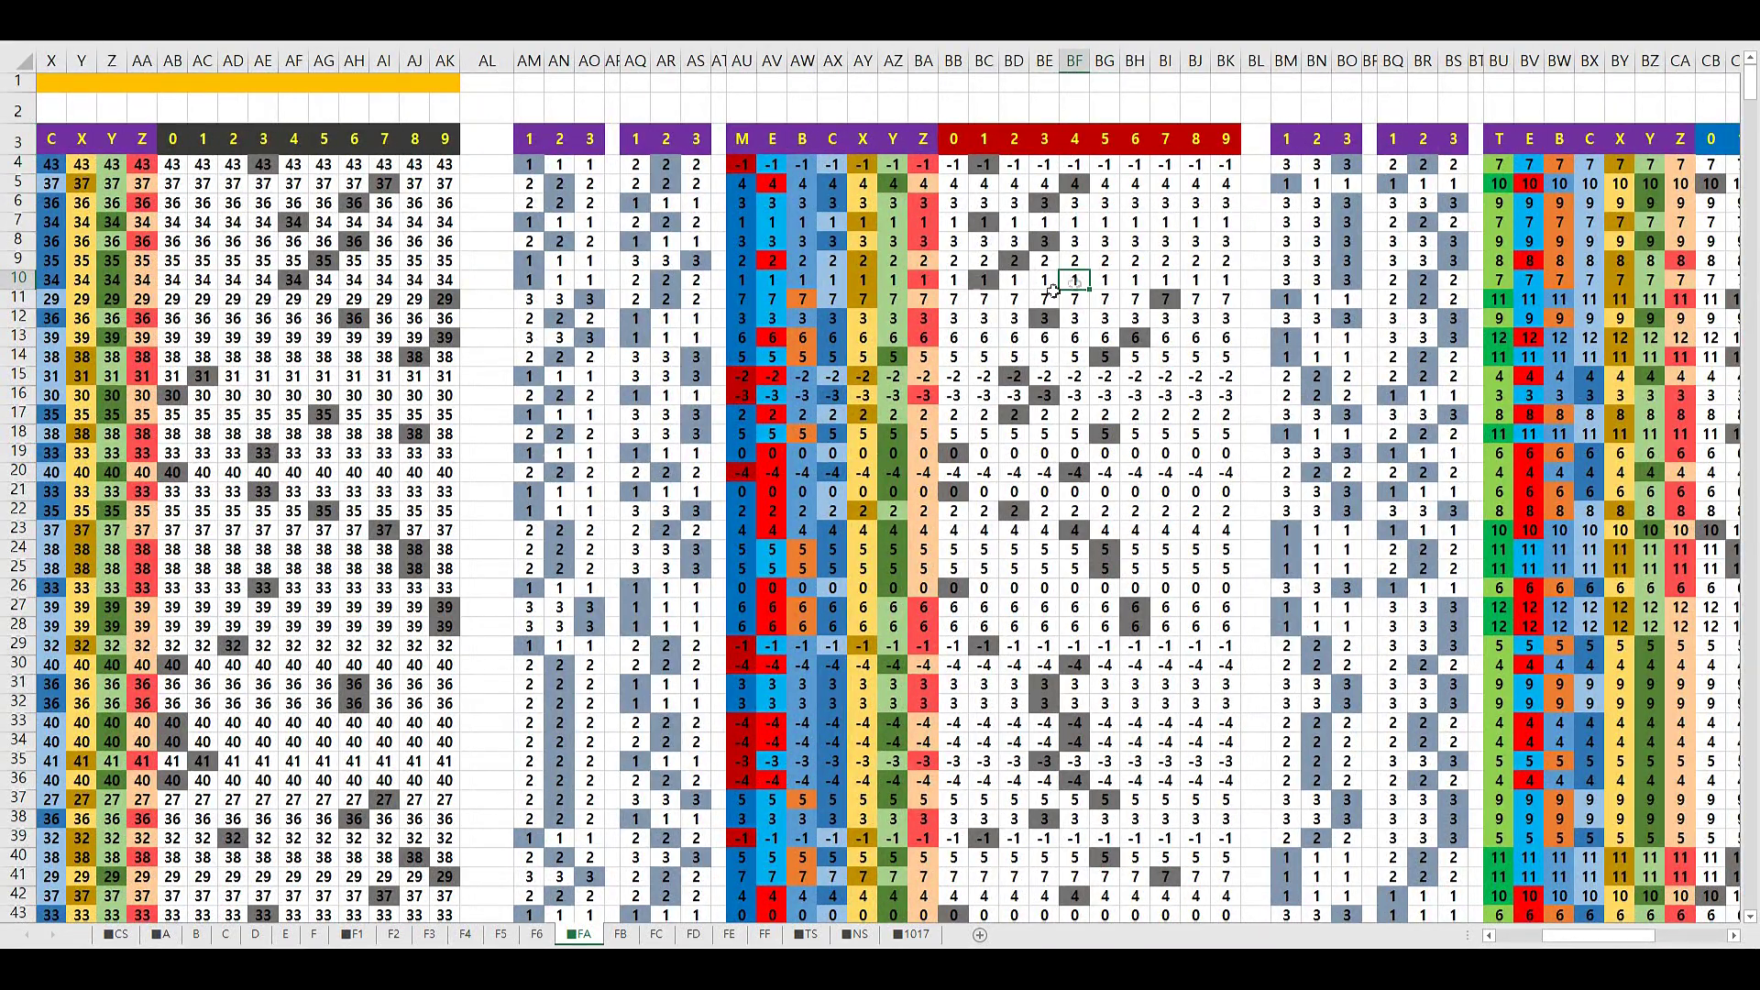
pyautogui.click(263, 139)
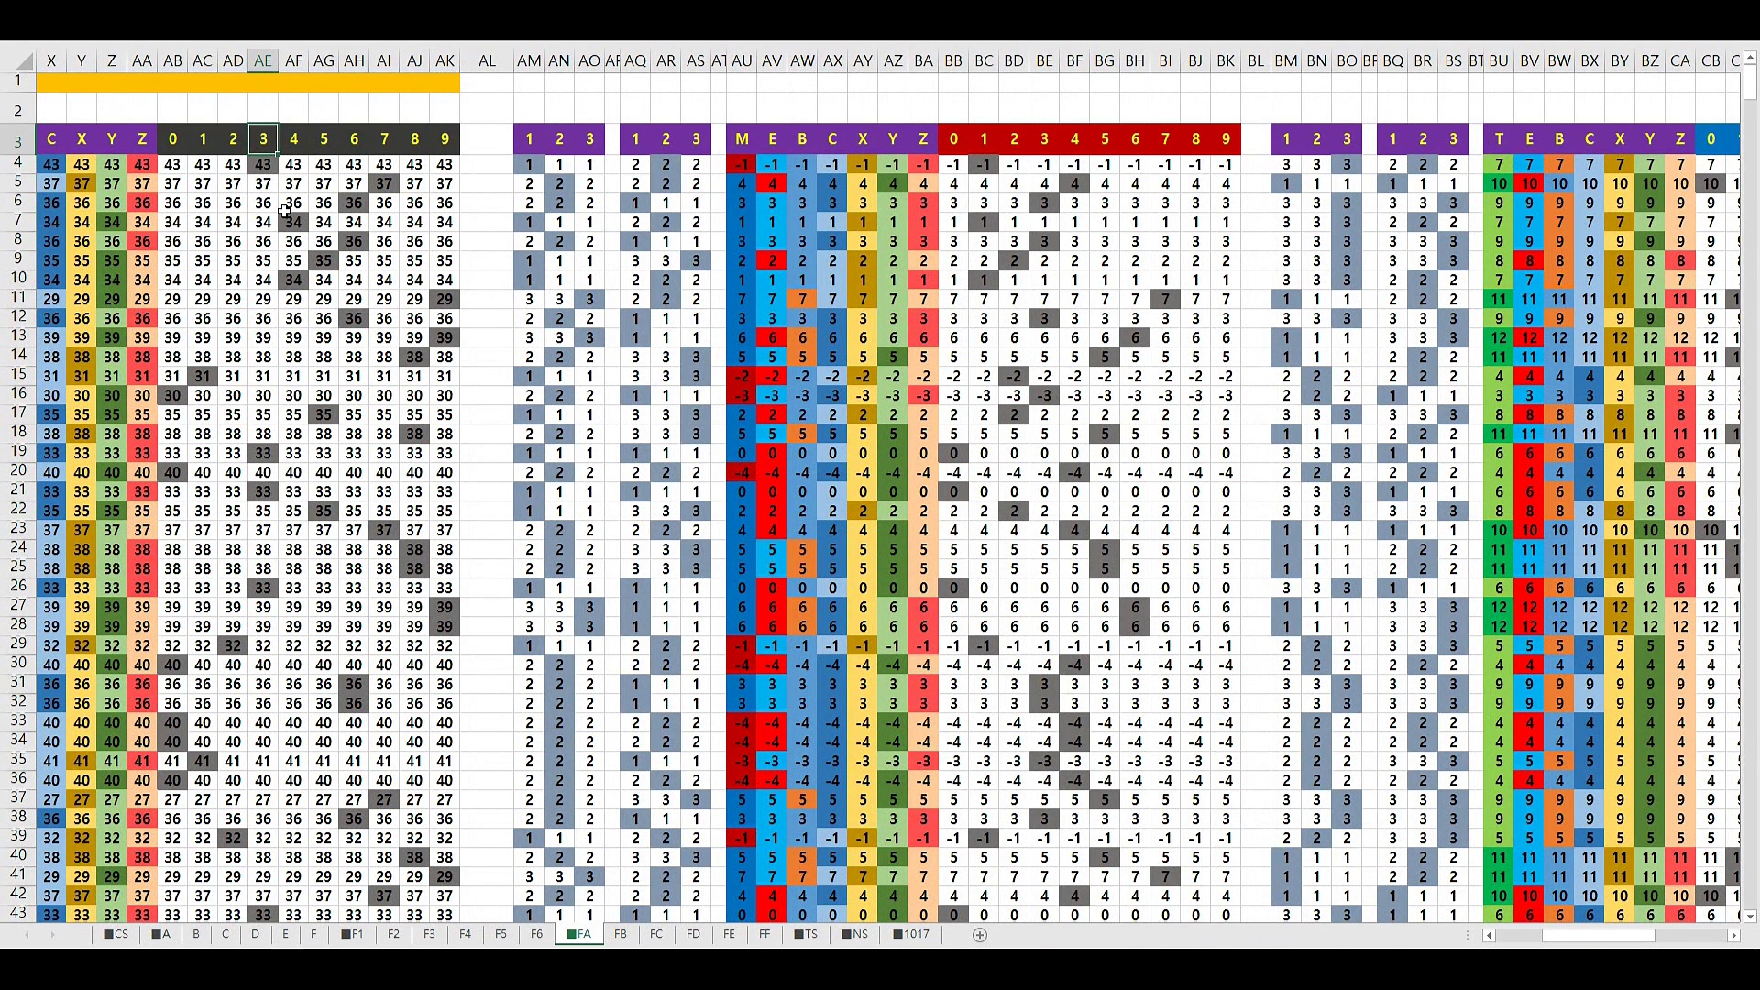
# Compare the shaded cells of rows 4 and 5 in the dark-headed digit block with those in the red-headed block
pyautogui.click(265, 166)
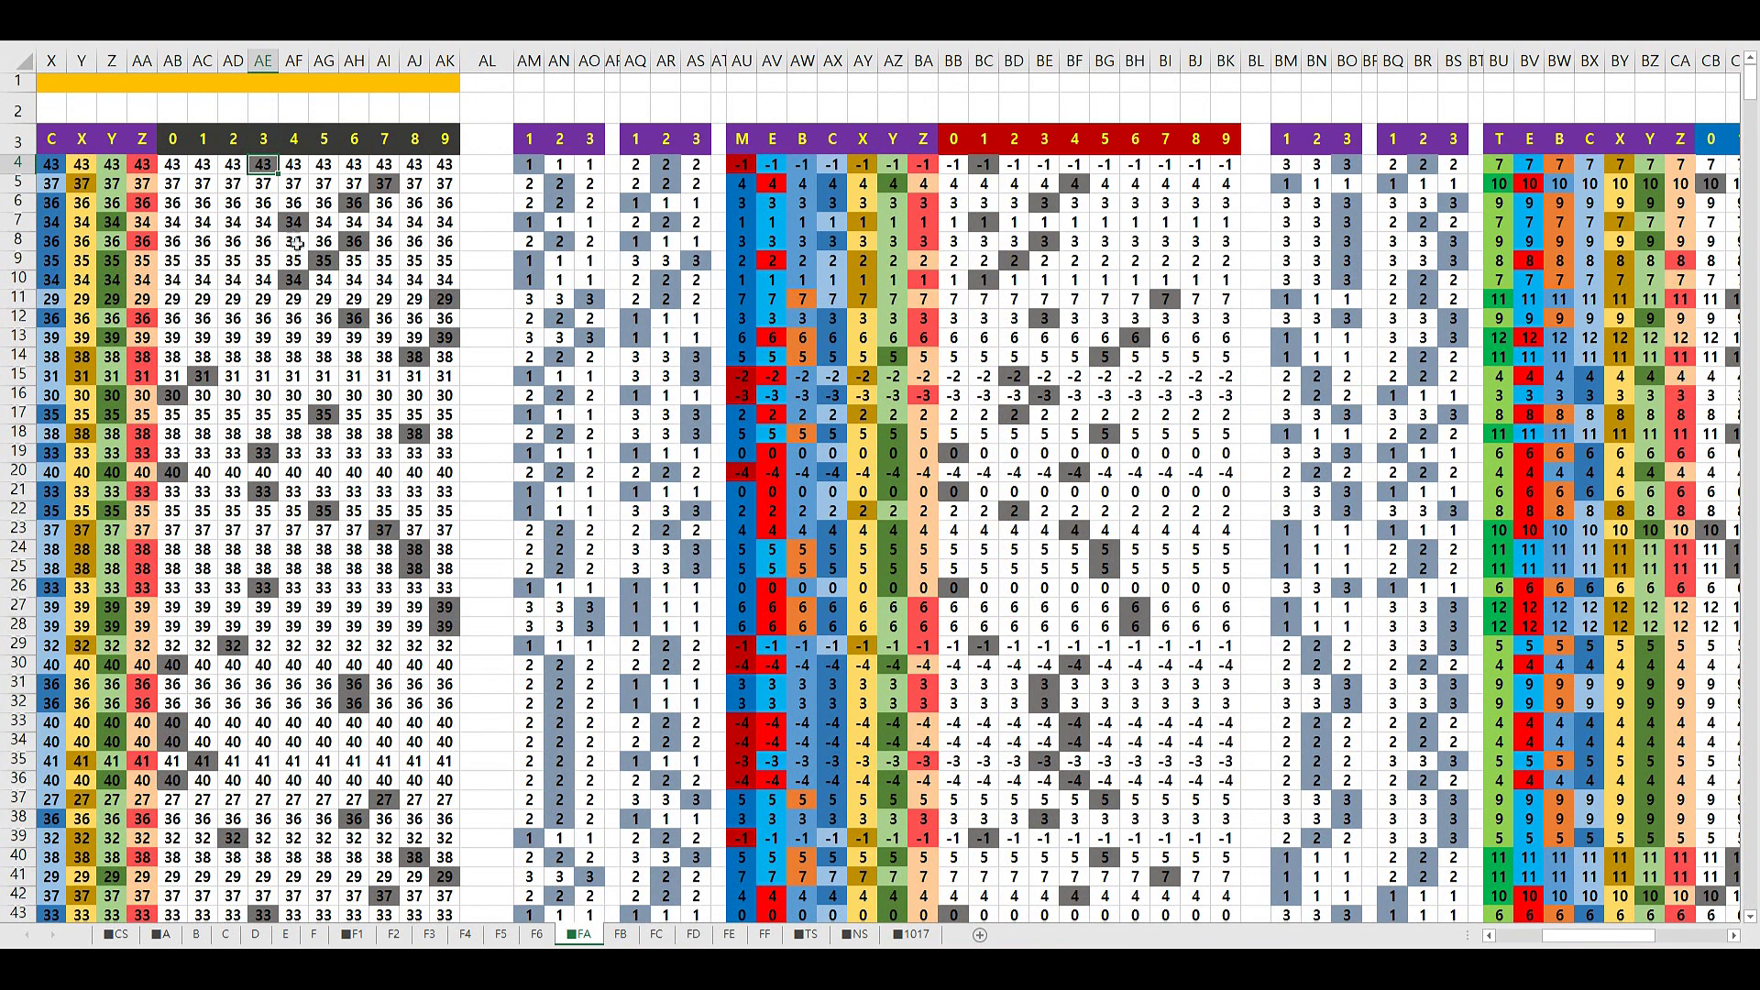
pyautogui.click(354, 318)
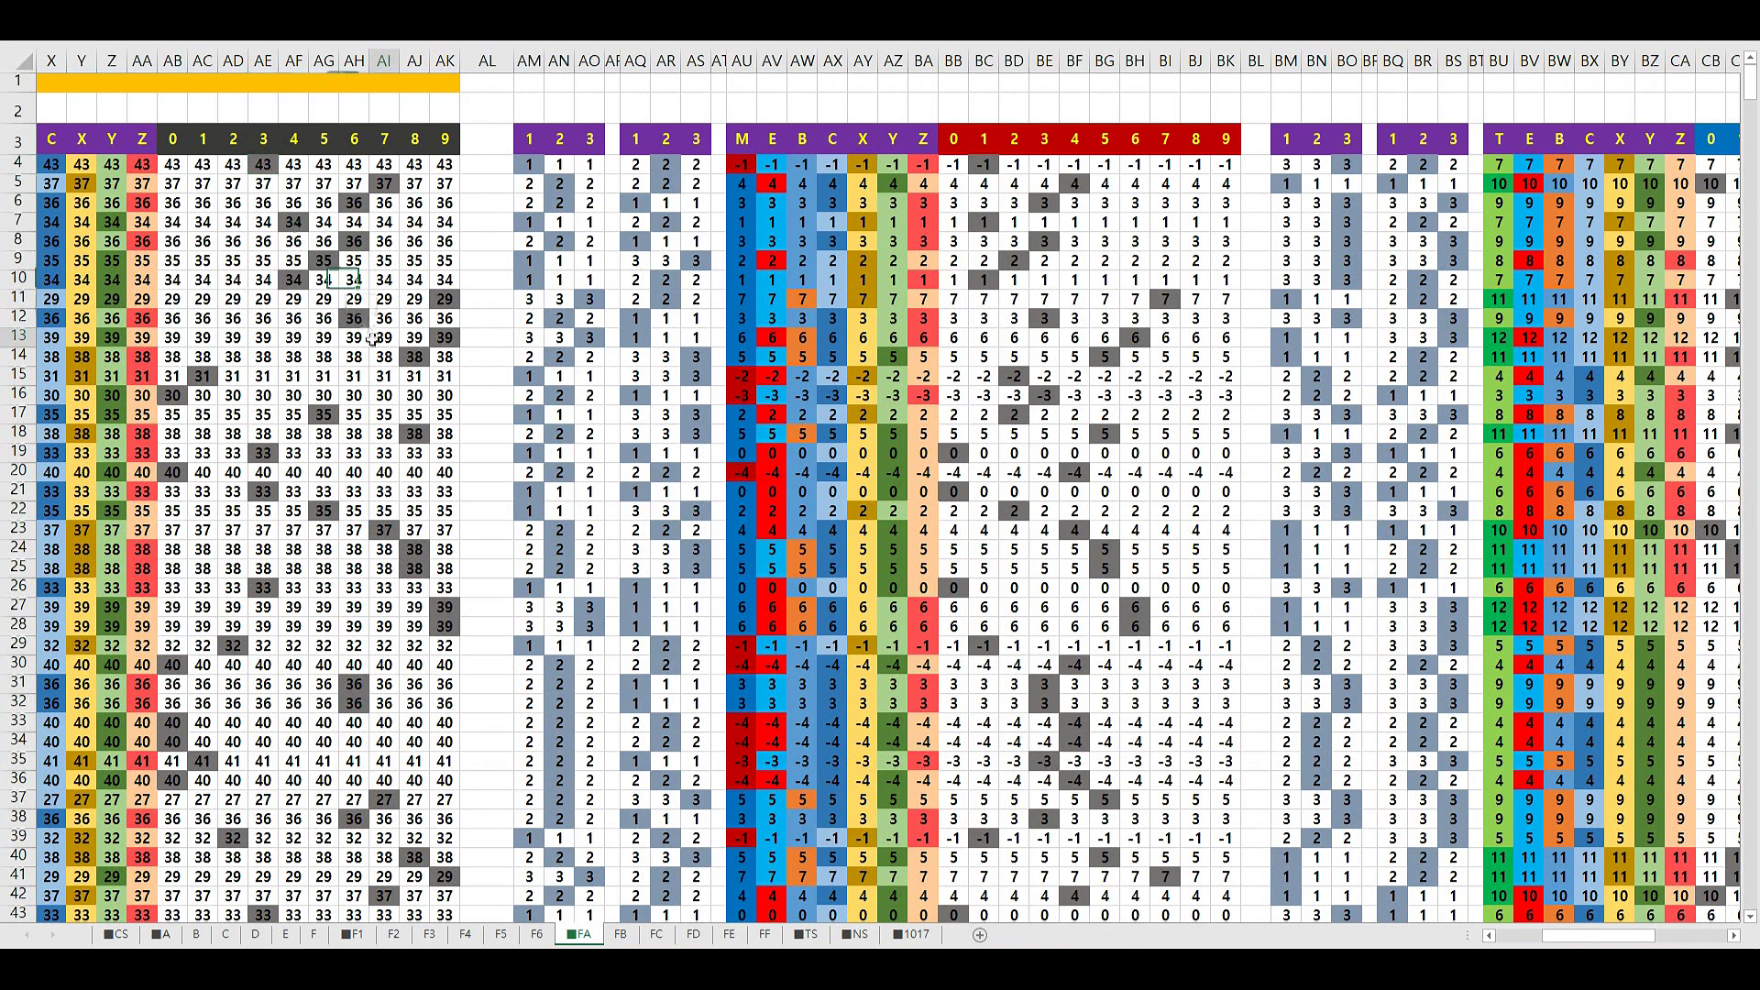
pyautogui.click(261, 164)
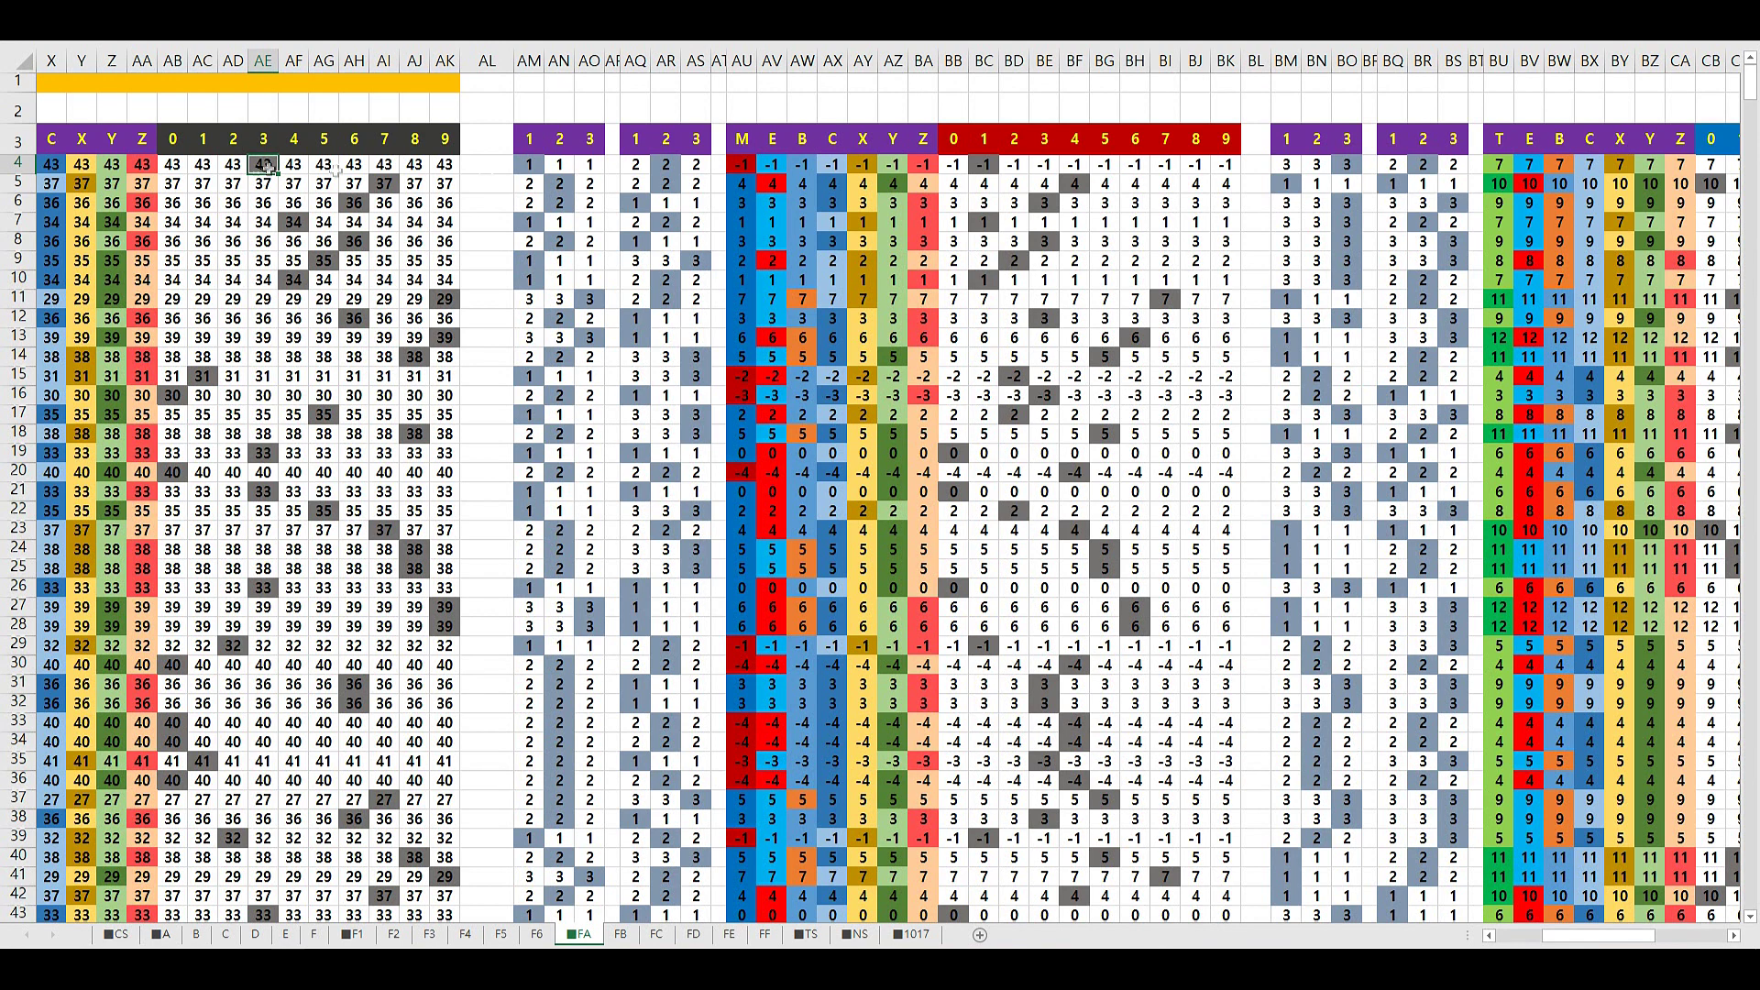
pyautogui.click(985, 169)
pyautogui.click(378, 183)
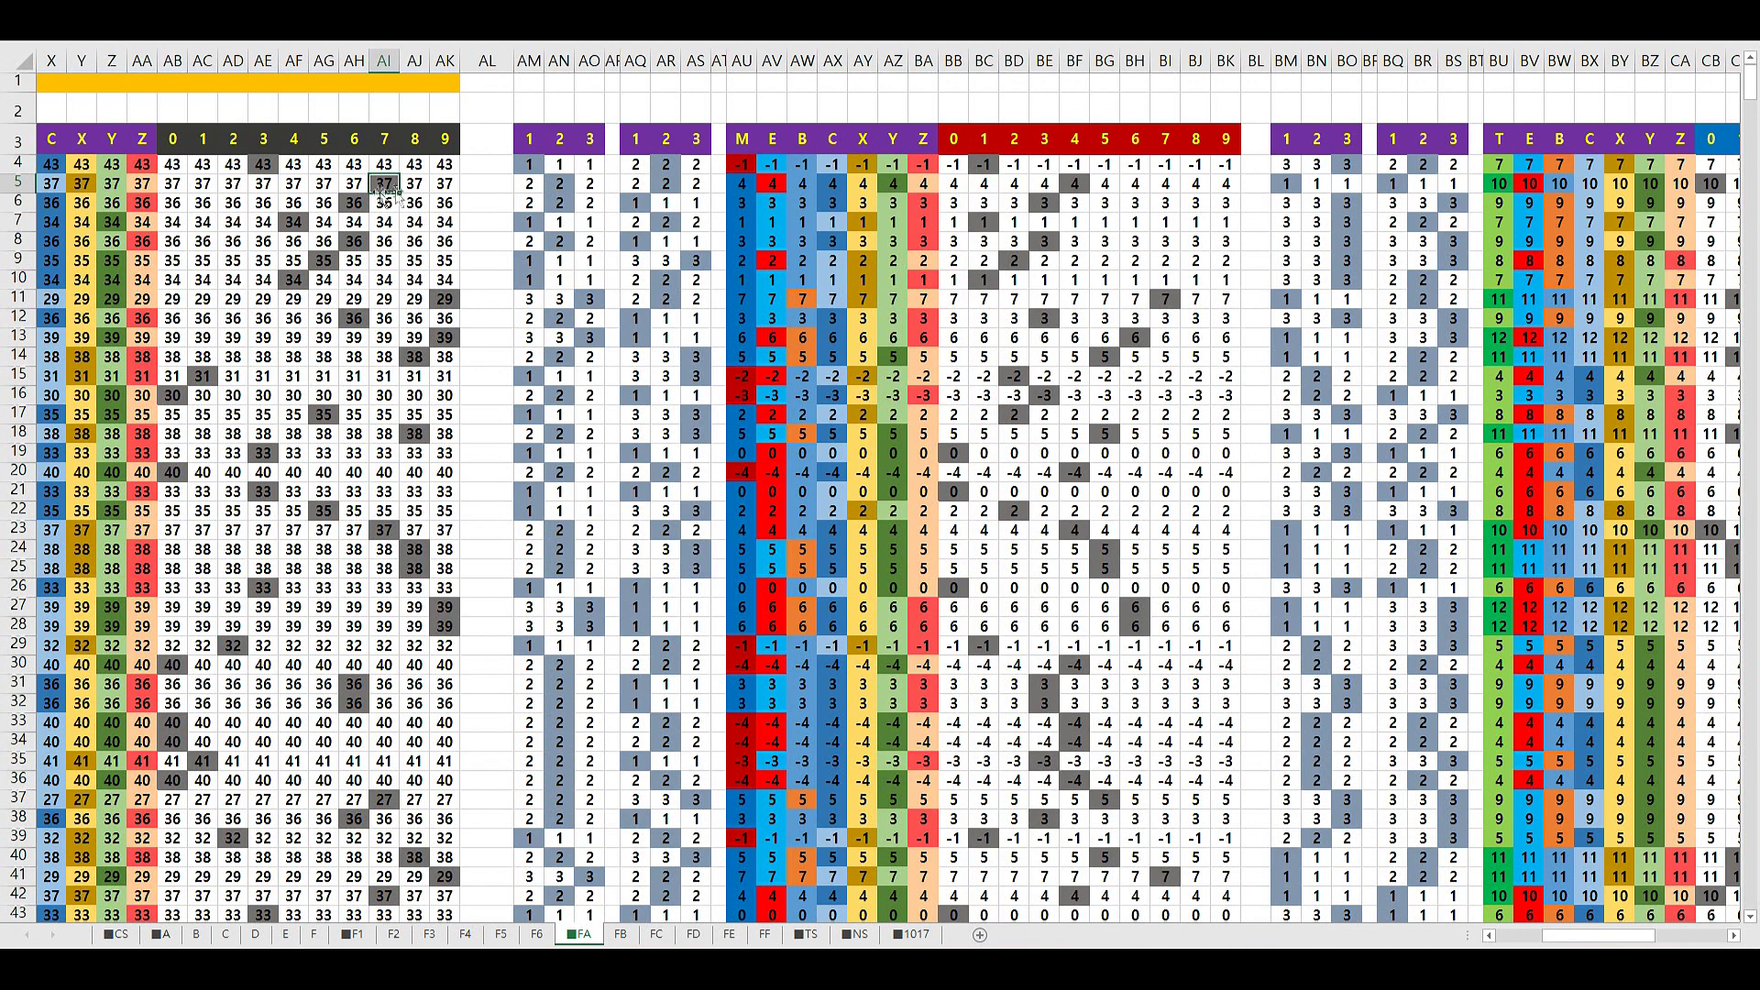
pyautogui.click(1078, 183)
# Highlight the red-headed and dark-headed digit blocks in turn, and the neighbouring M to Y letter columns
pyautogui.moveTo(970, 137)
pyautogui.mouseDown()
pyautogui.moveTo(1279, 699)
pyautogui.moveTo(1227, 706)
pyautogui.mouseUp()
pyautogui.moveTo(265, 181); pyautogui.dragTo(441, 550)
pyautogui.moveTo(976, 165); pyautogui.dragTo(1196, 630)
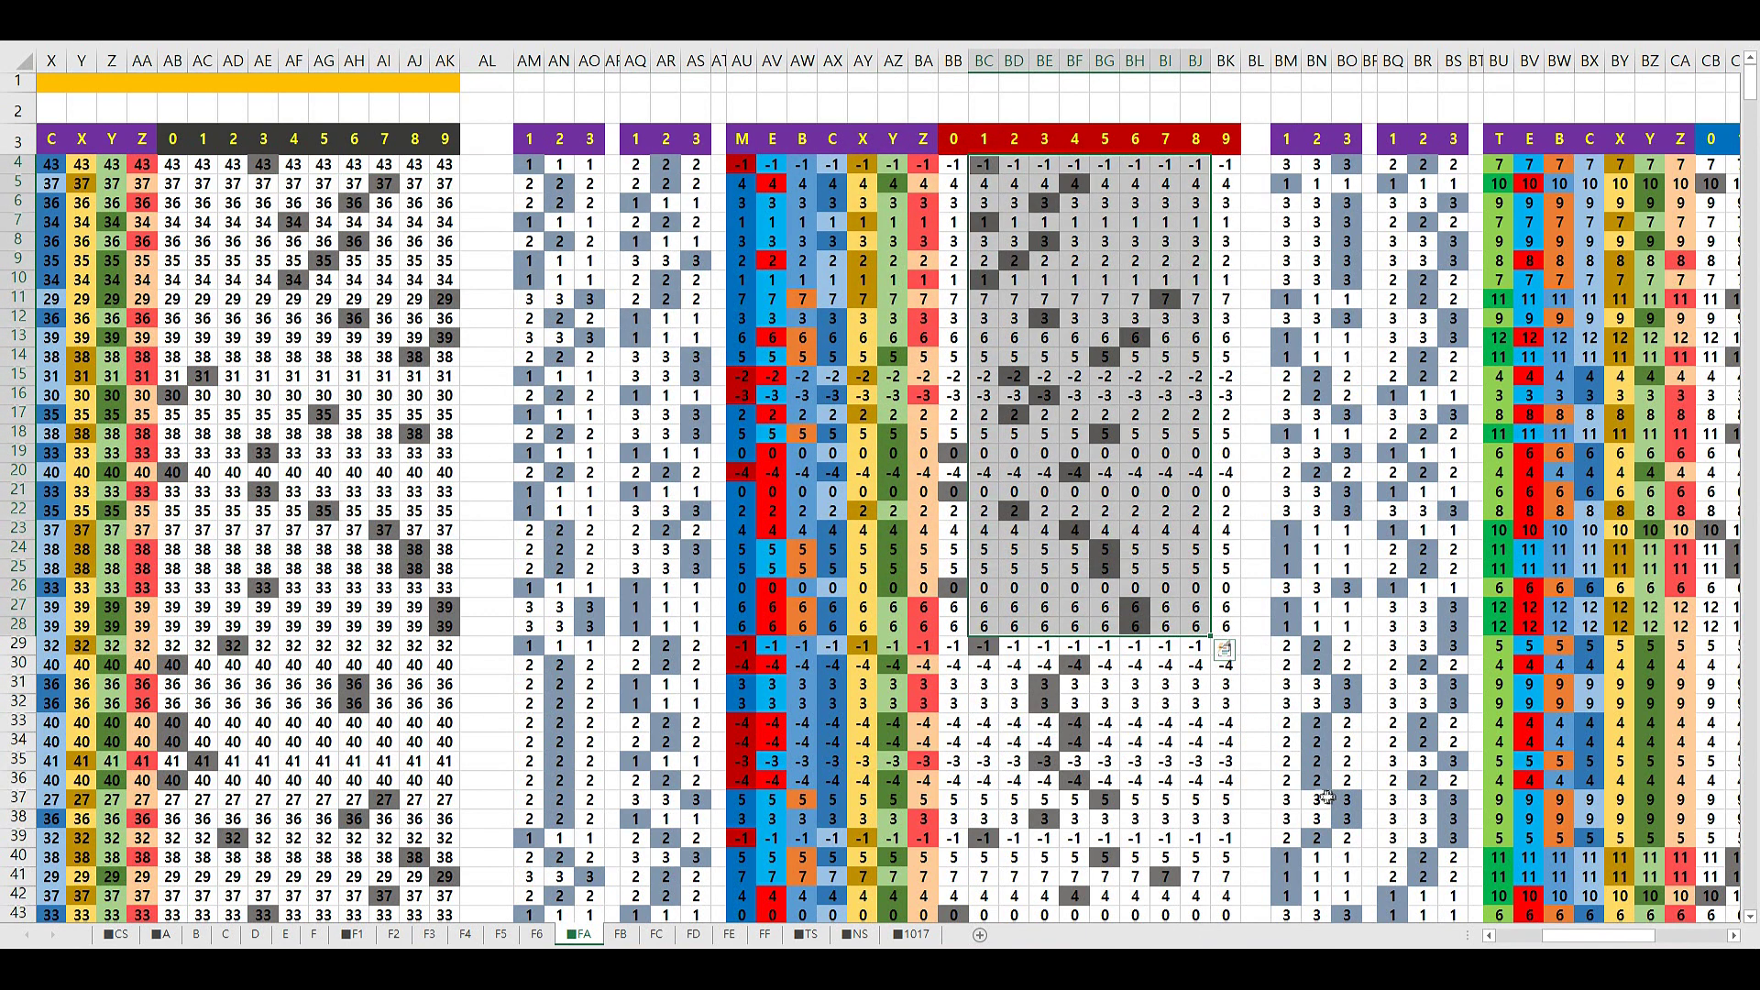
pyautogui.click(1162, 733)
pyautogui.moveTo(743, 165); pyautogui.dragTo(890, 456)
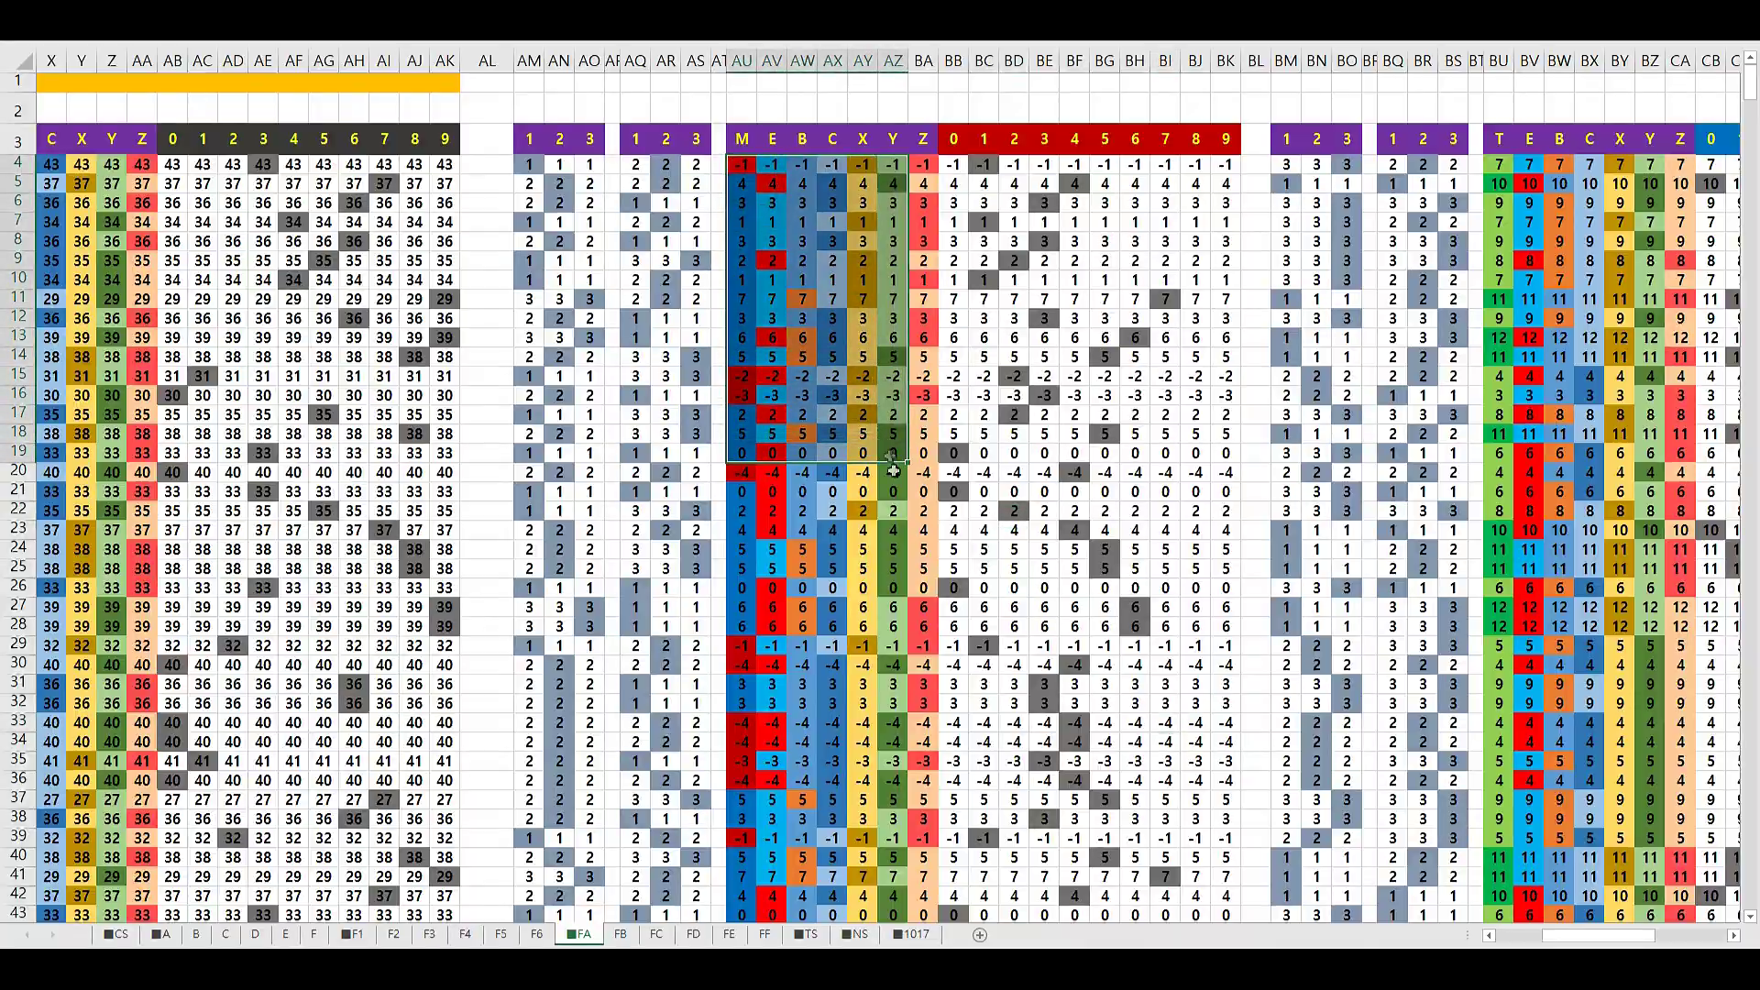
# Highlight the blue-headed 0 to 9 block and cells in the B column beside it
pyautogui.moveTo(1592, 940); pyautogui.dragTo(1628, 942)
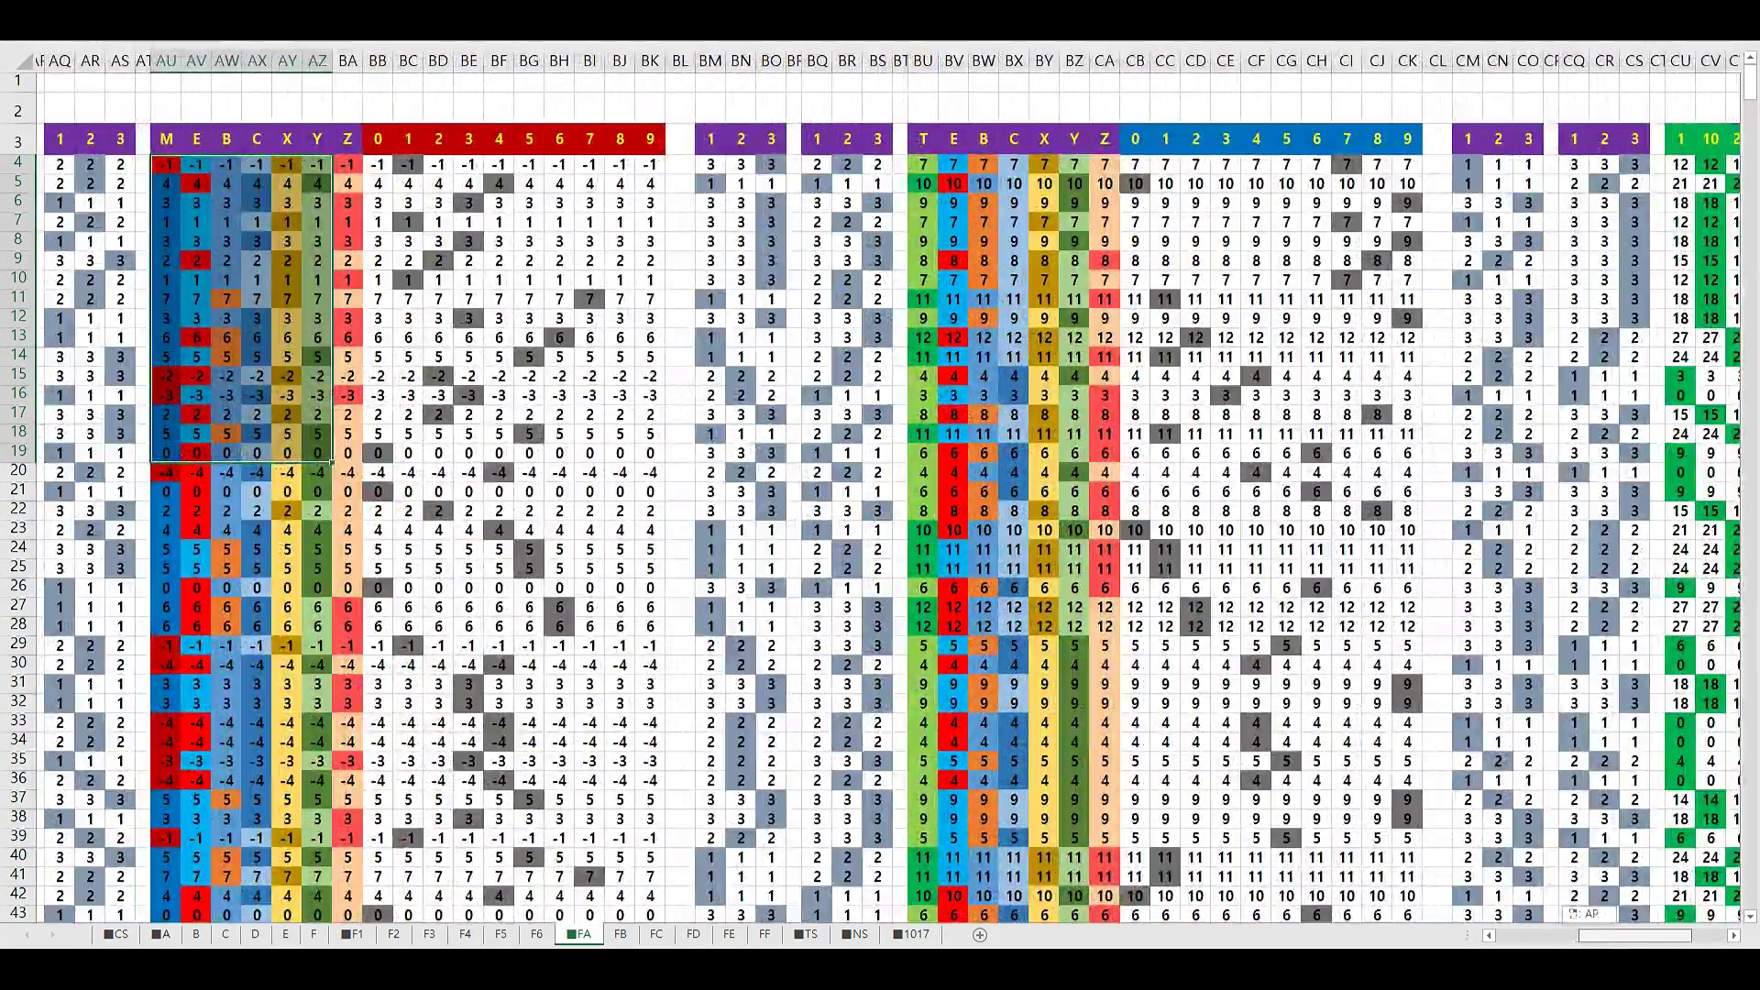
pyautogui.moveTo(1141, 170); pyautogui.dragTo(1414, 550)
pyautogui.click(991, 183)
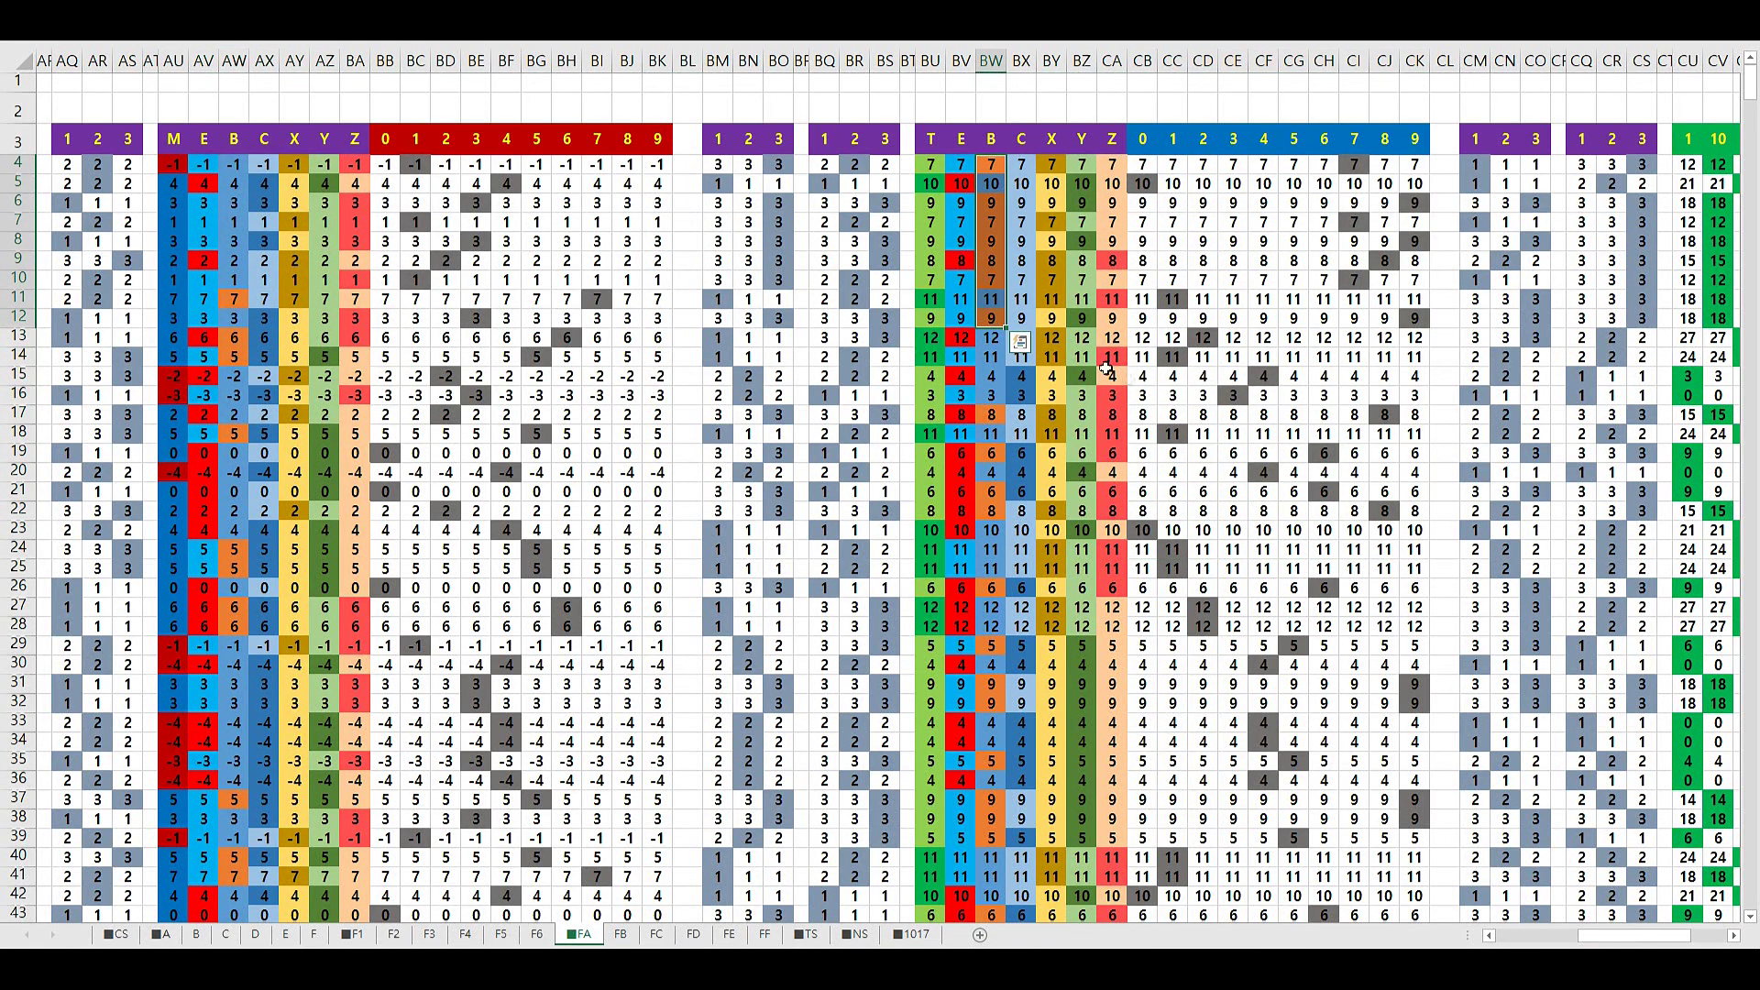
pyautogui.click(1386, 318)
# Highlight the 7 and 8 columns of the blue-headed digit block one after the other
pyautogui.moveTo(1354, 165); pyautogui.dragTo(1354, 626)
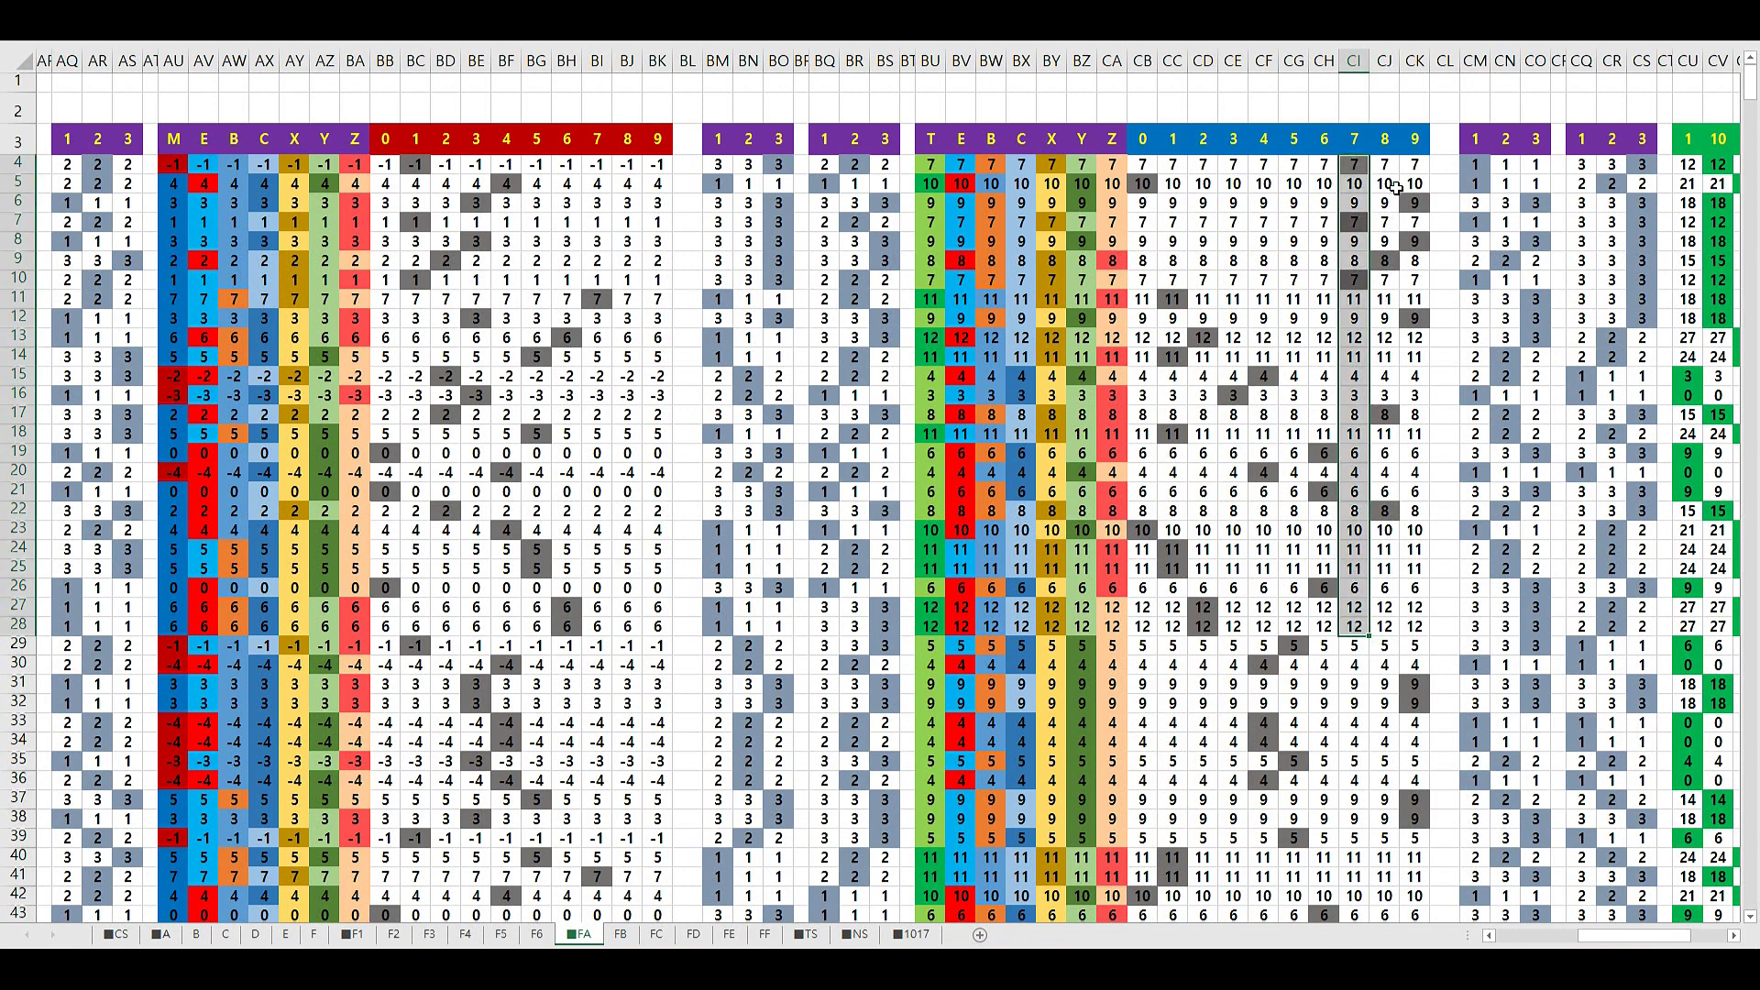
pyautogui.click(1392, 119)
pyautogui.press('Right')
pyautogui.moveTo(1389, 158); pyautogui.dragTo(1387, 510)
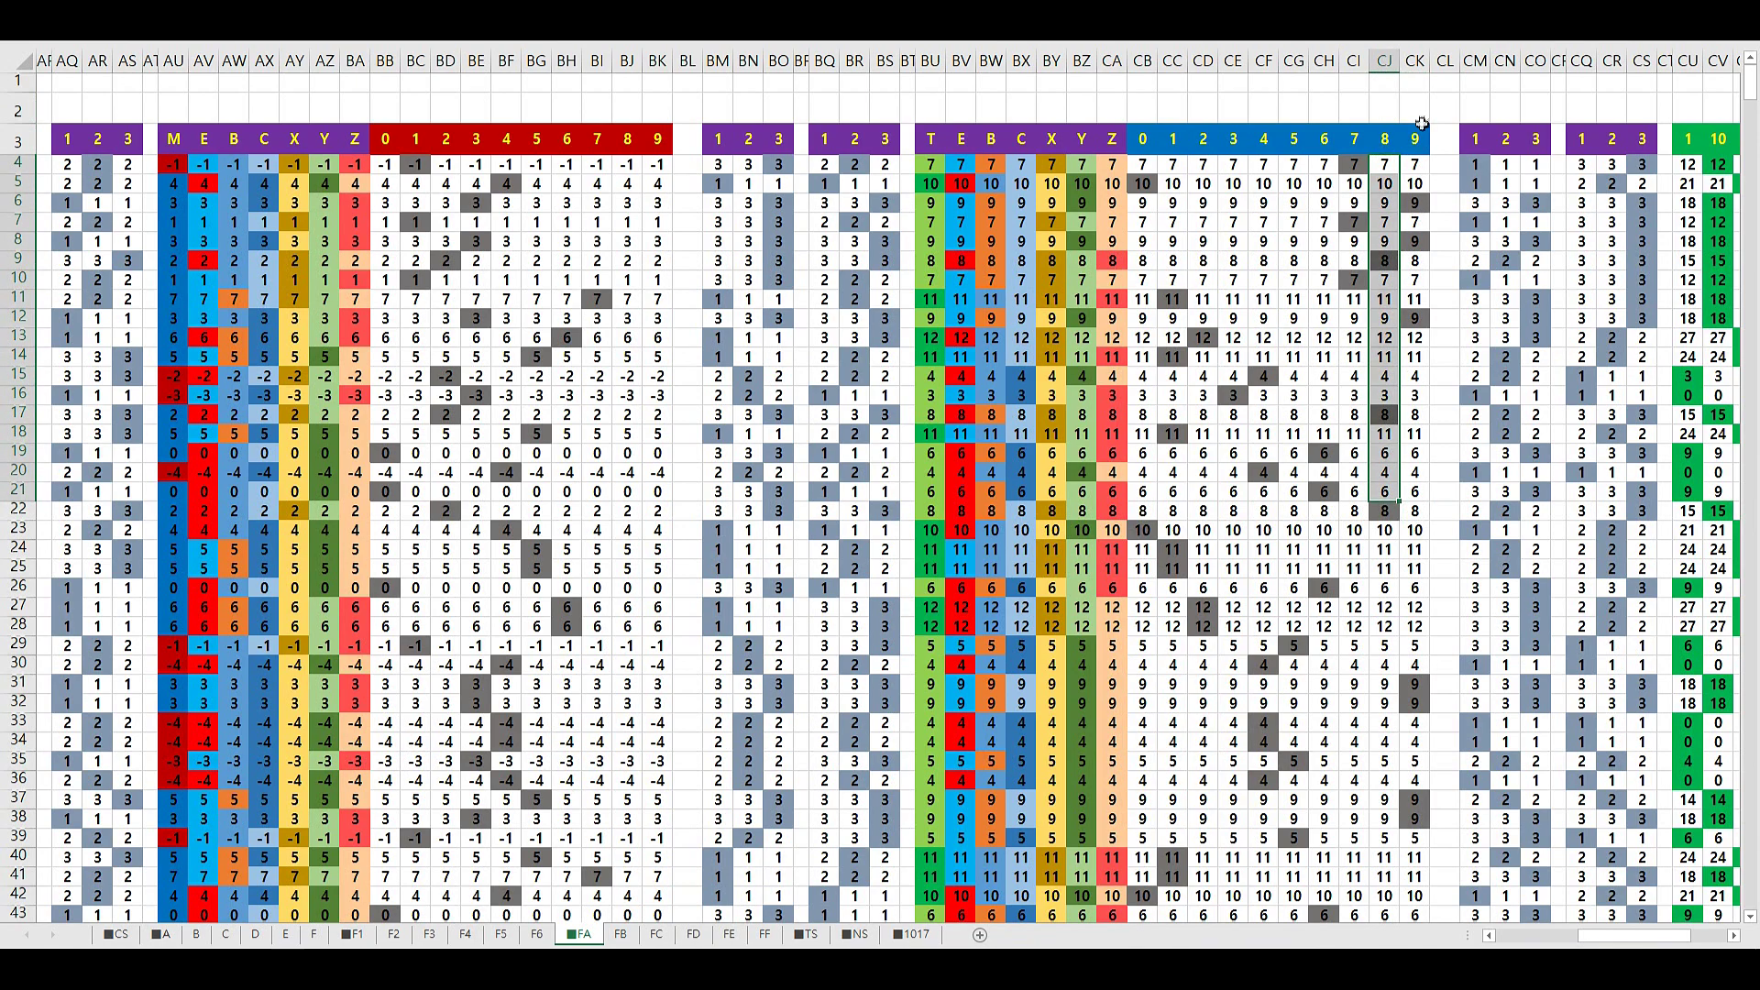
pyautogui.press('Escape')
pyautogui.click(1291, 393)
# Check a shaded cell in the dark-headed 5 column, and mark the blue-headed 9 column with 9 in CK2
pyautogui.moveTo(1670, 945); pyautogui.dragTo(1613, 928)
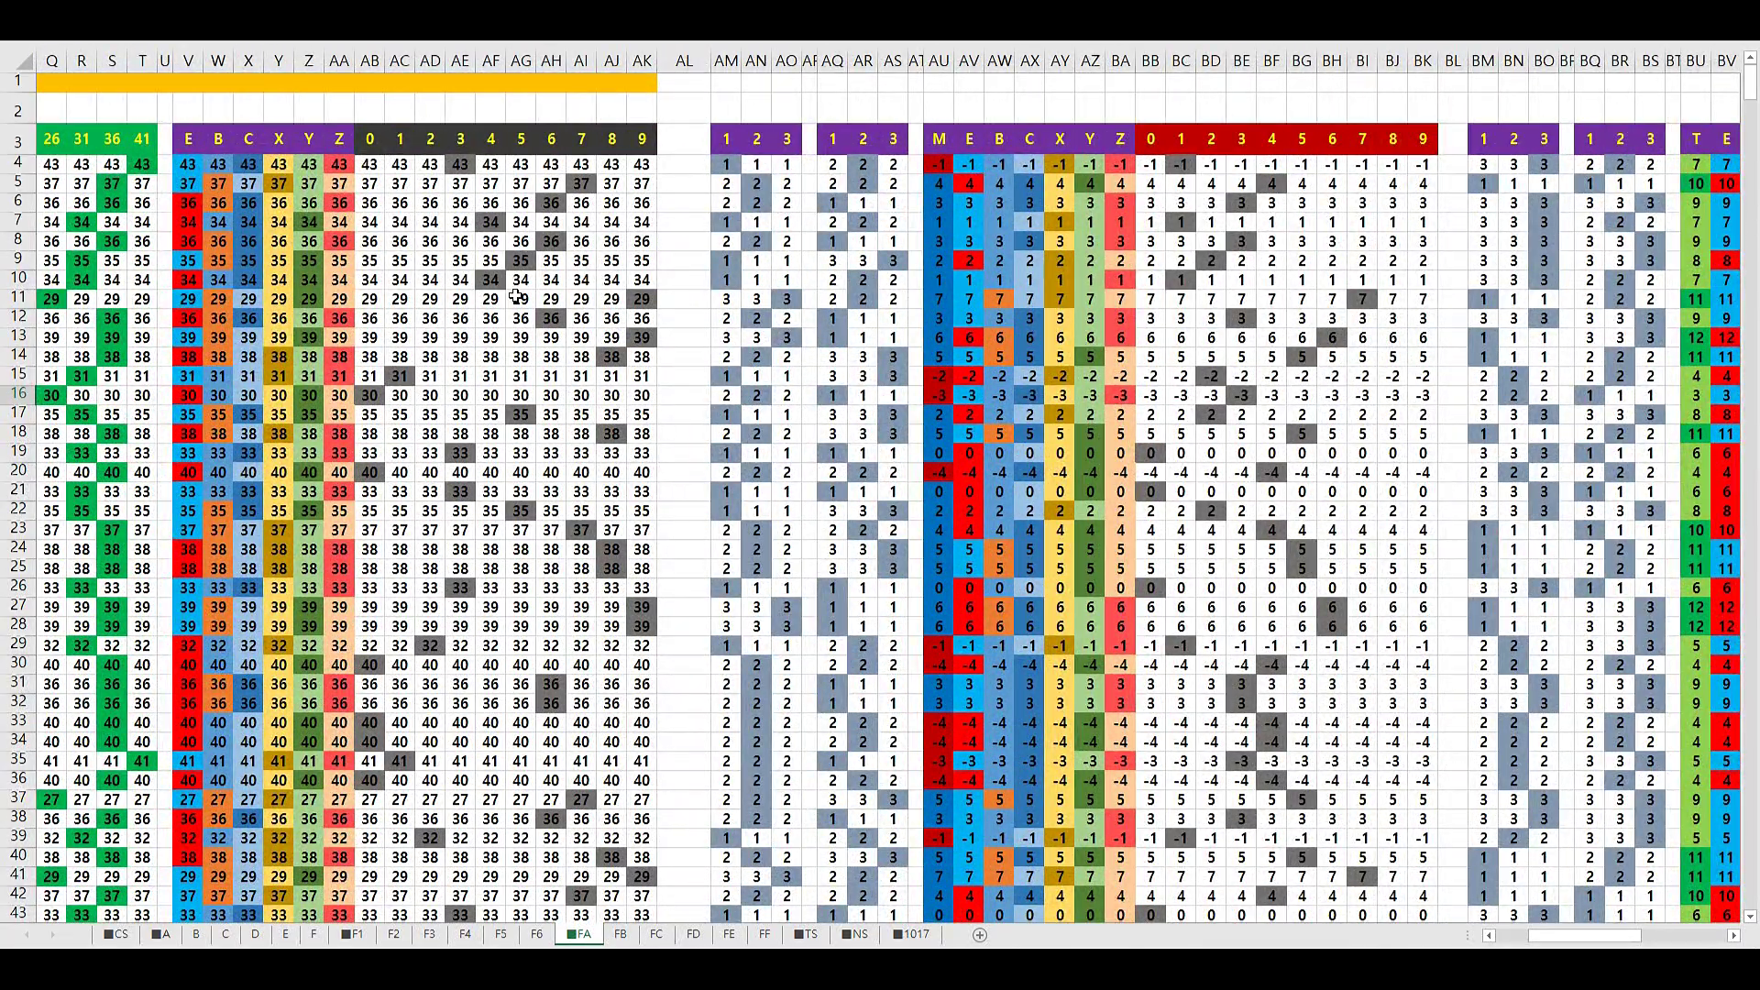
pyautogui.click(523, 260)
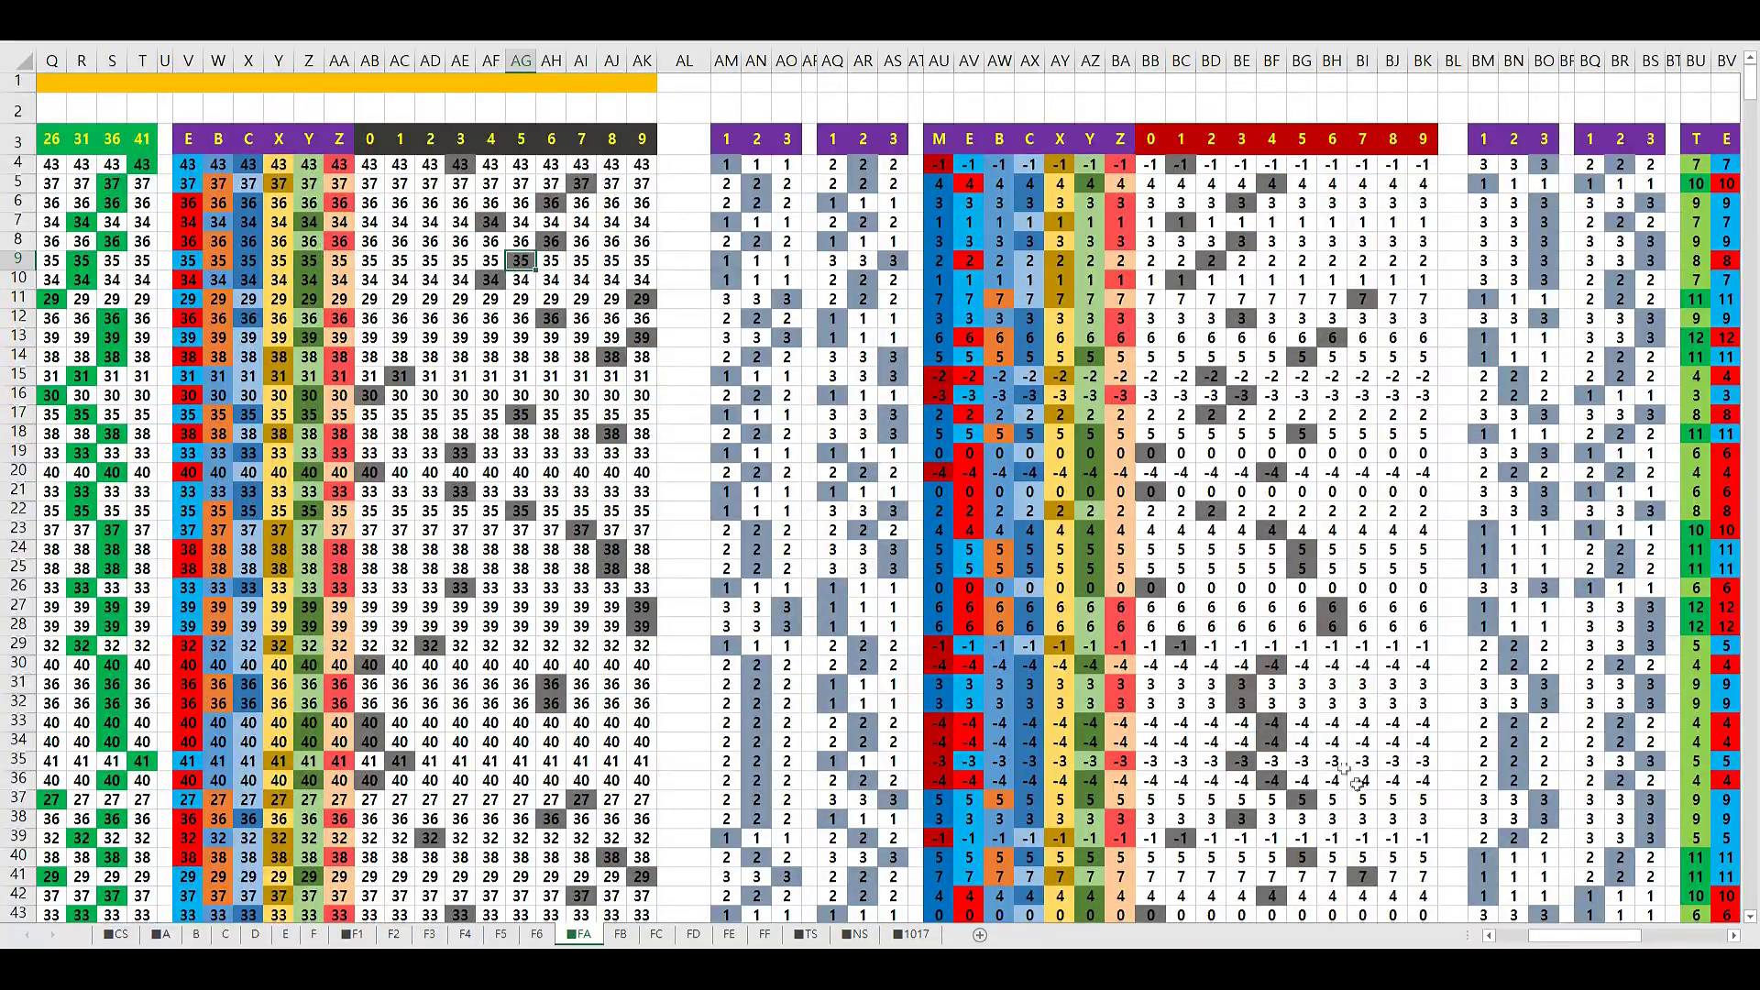
pyautogui.moveTo(1564, 933); pyautogui.dragTo(1641, 944)
pyautogui.click(1174, 109)
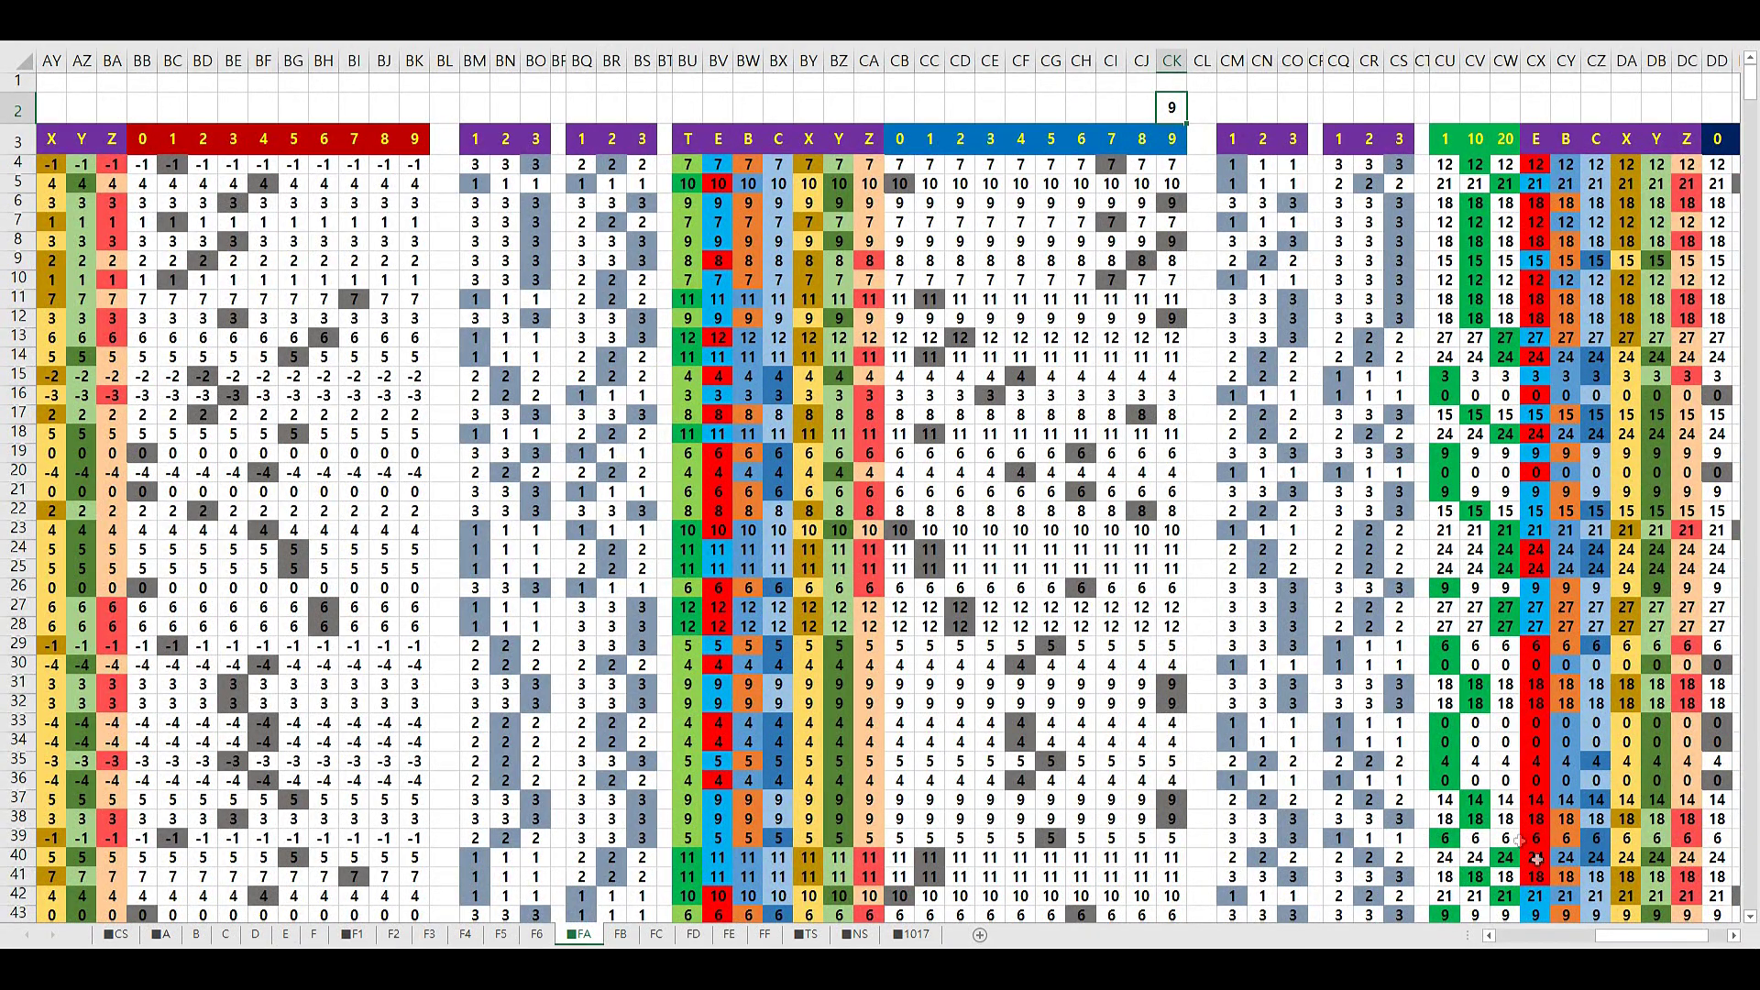
# Look over the dark-headed block and the blue-headed 8 column, and mark that column with 8 in CJ2
pyautogui.moveTo(1650, 937); pyautogui.dragTo(1601, 937)
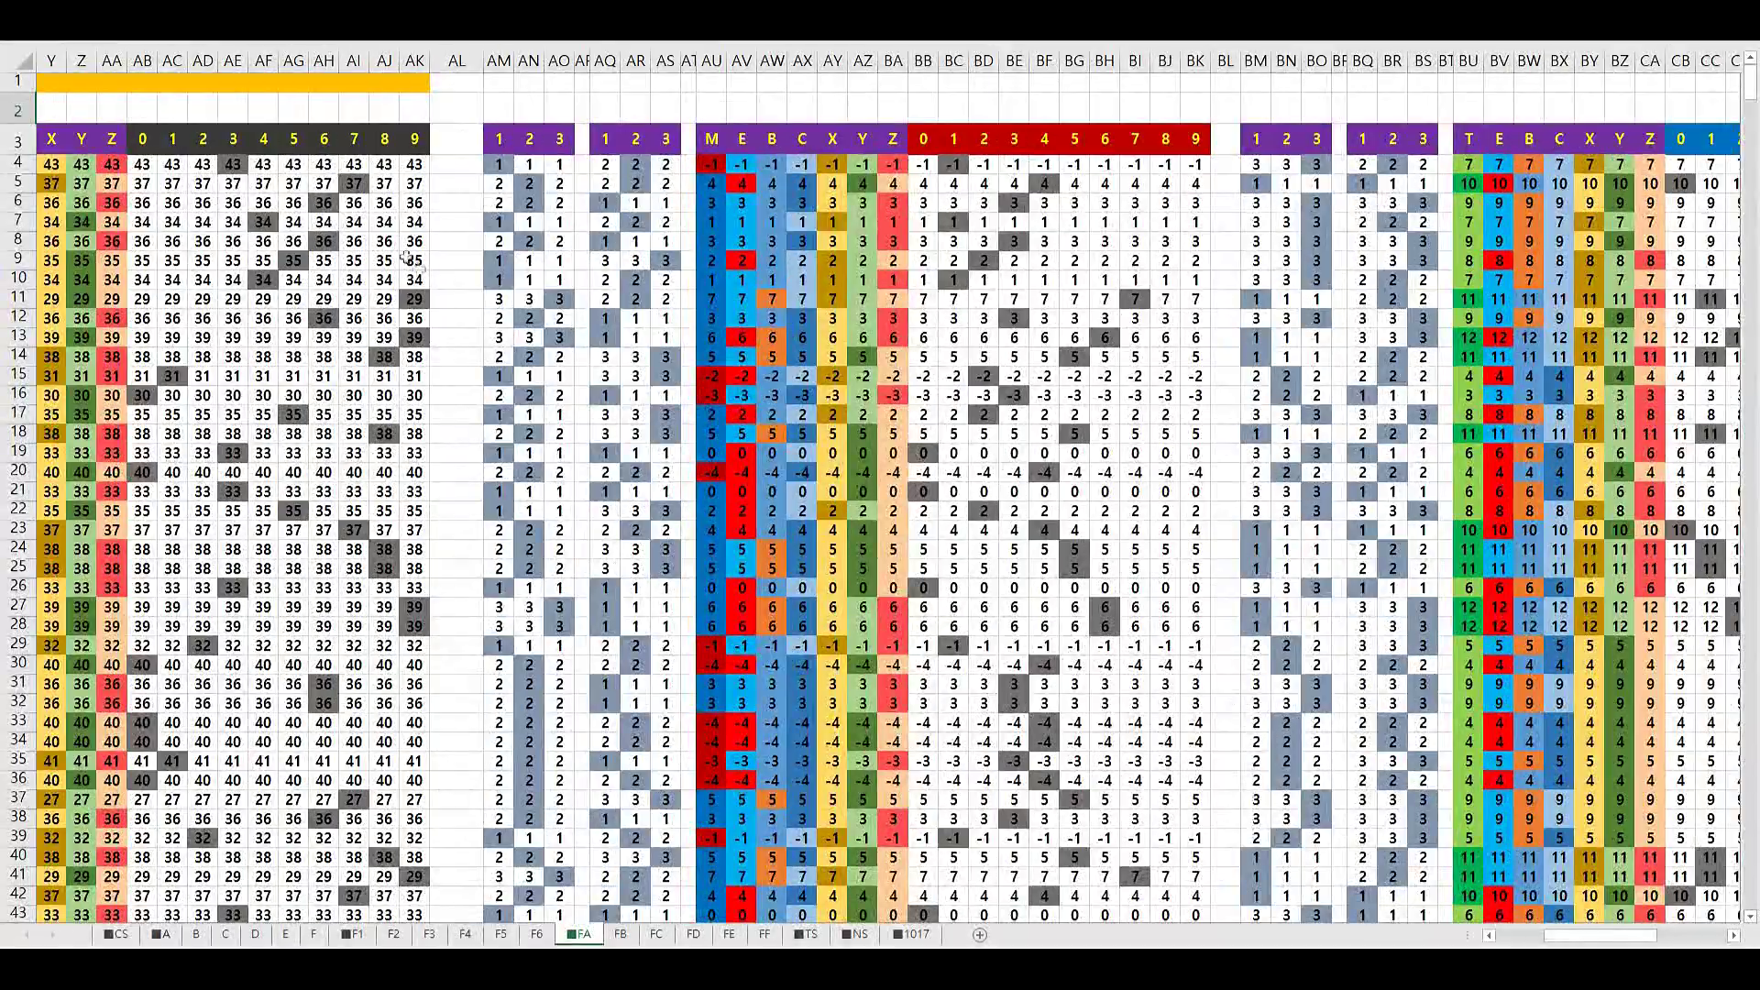
pyautogui.click(330, 114)
pyautogui.moveTo(1567, 944); pyautogui.dragTo(1618, 944)
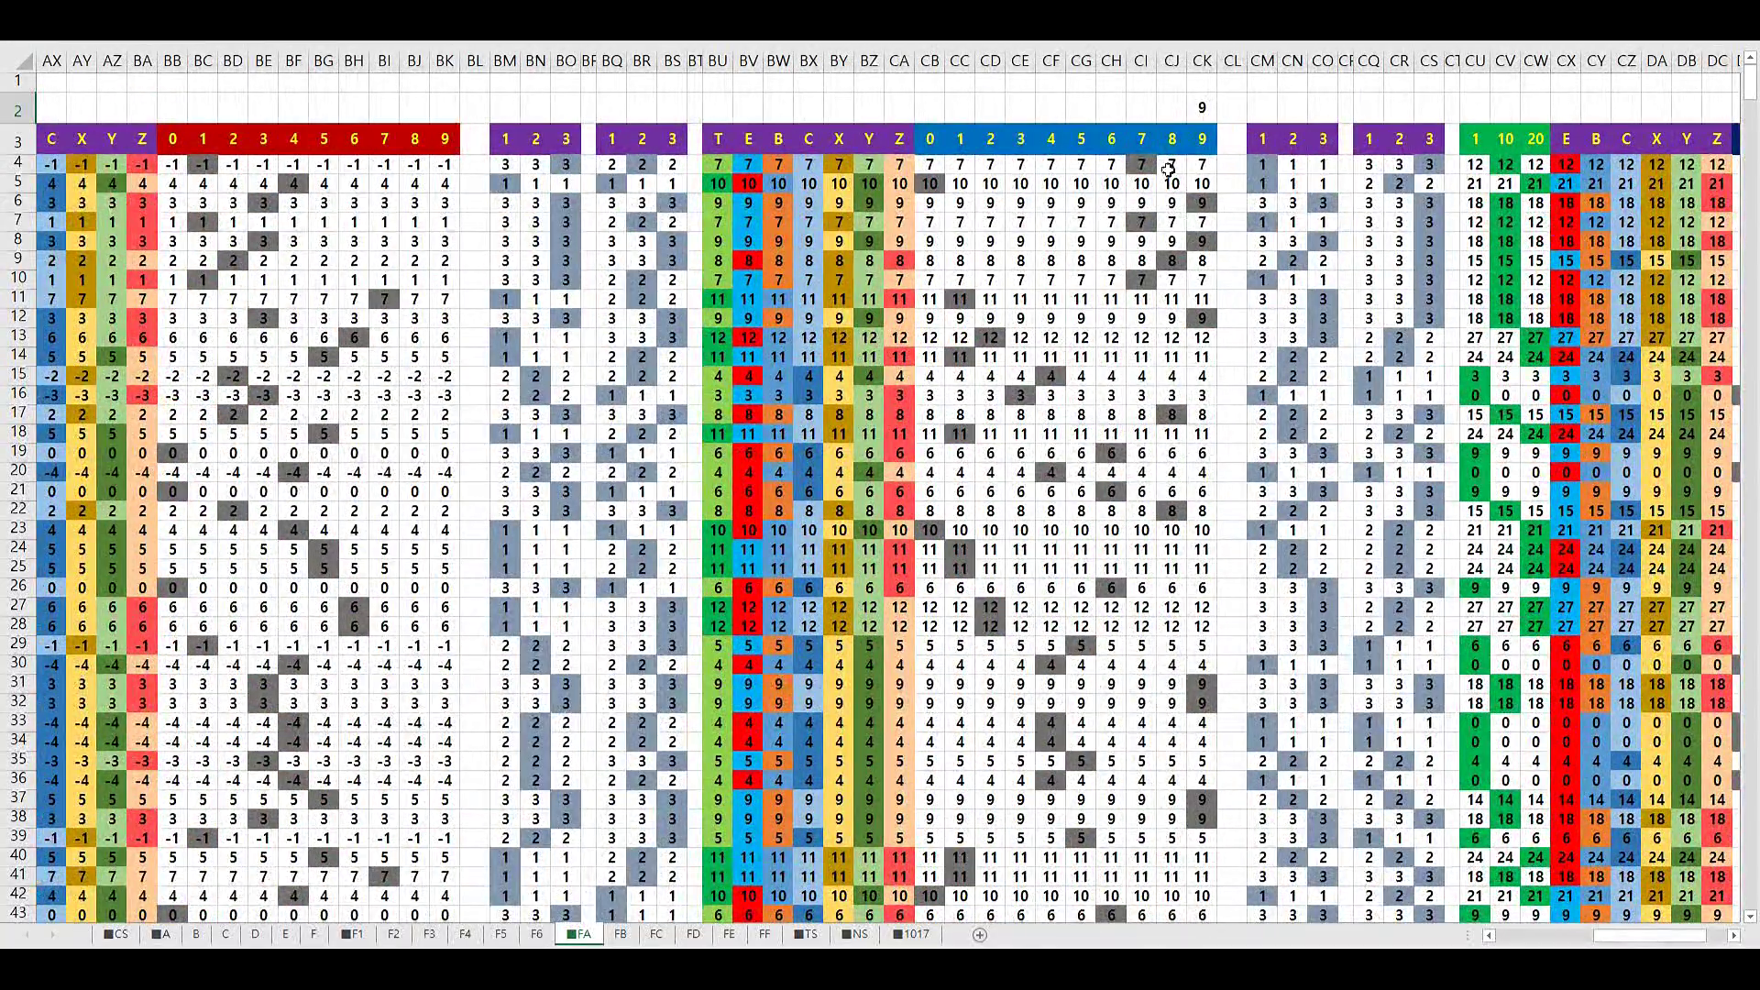
pyautogui.click(1163, 113)
pyautogui.moveTo(1176, 163); pyautogui.dragTo(1173, 550)
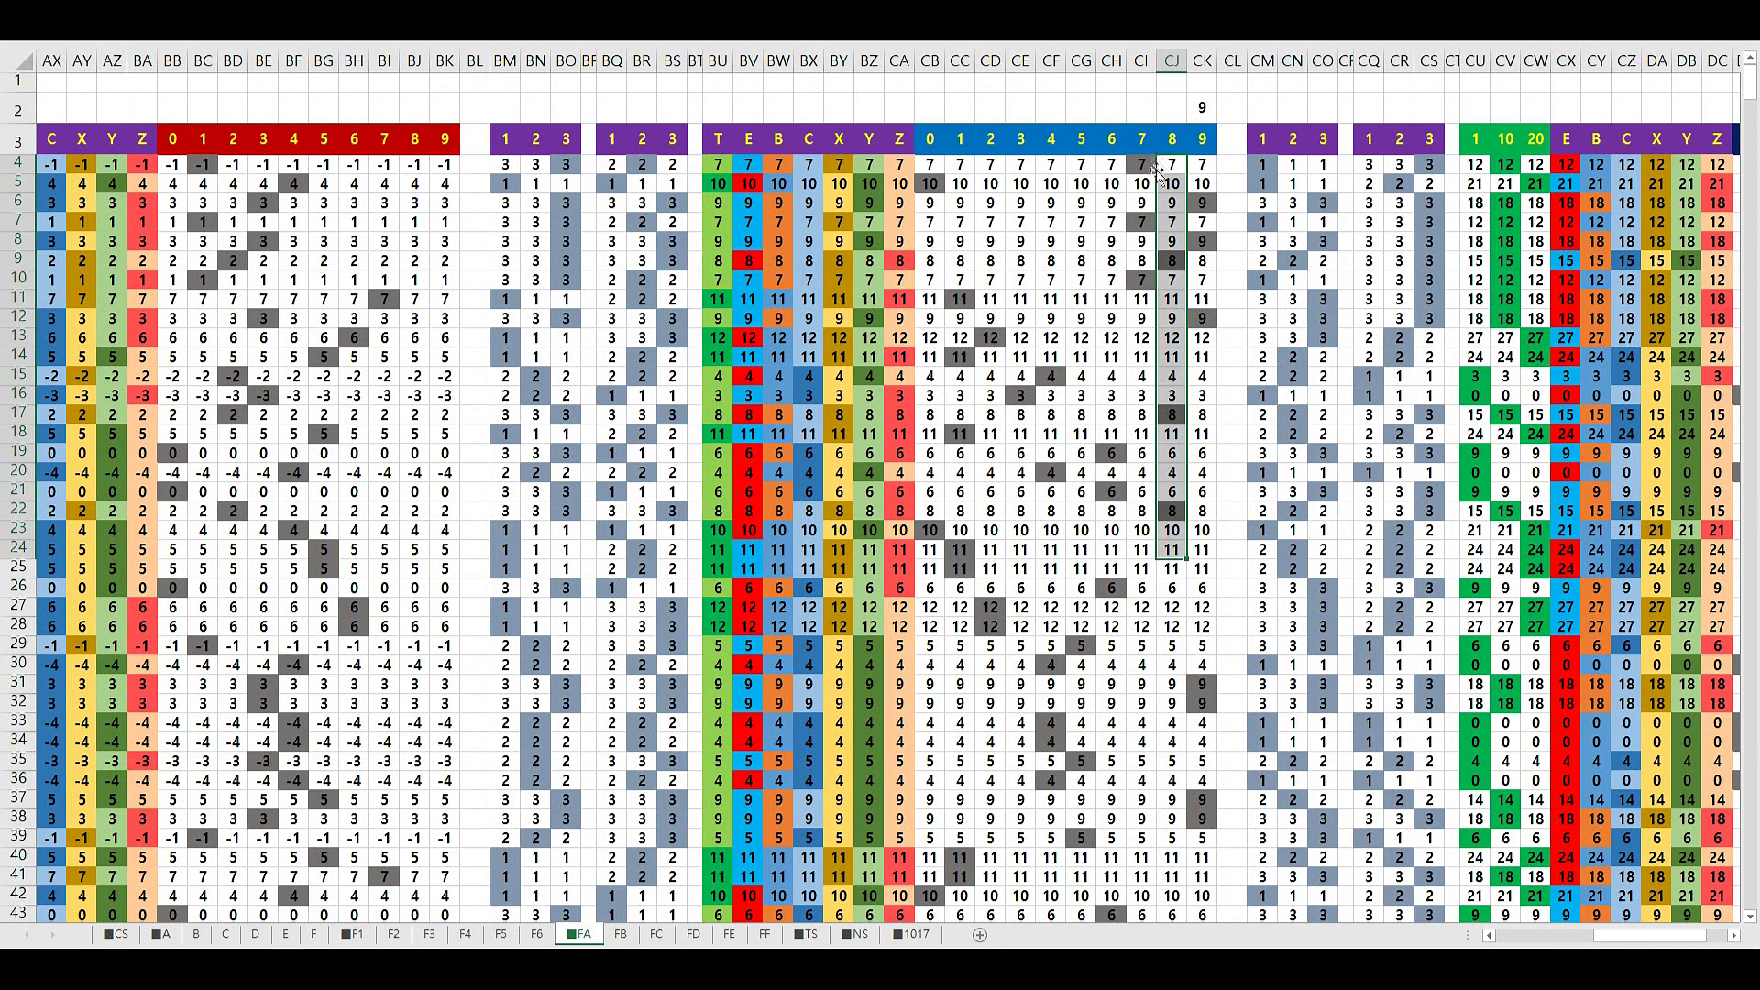
pyautogui.click(1172, 113)
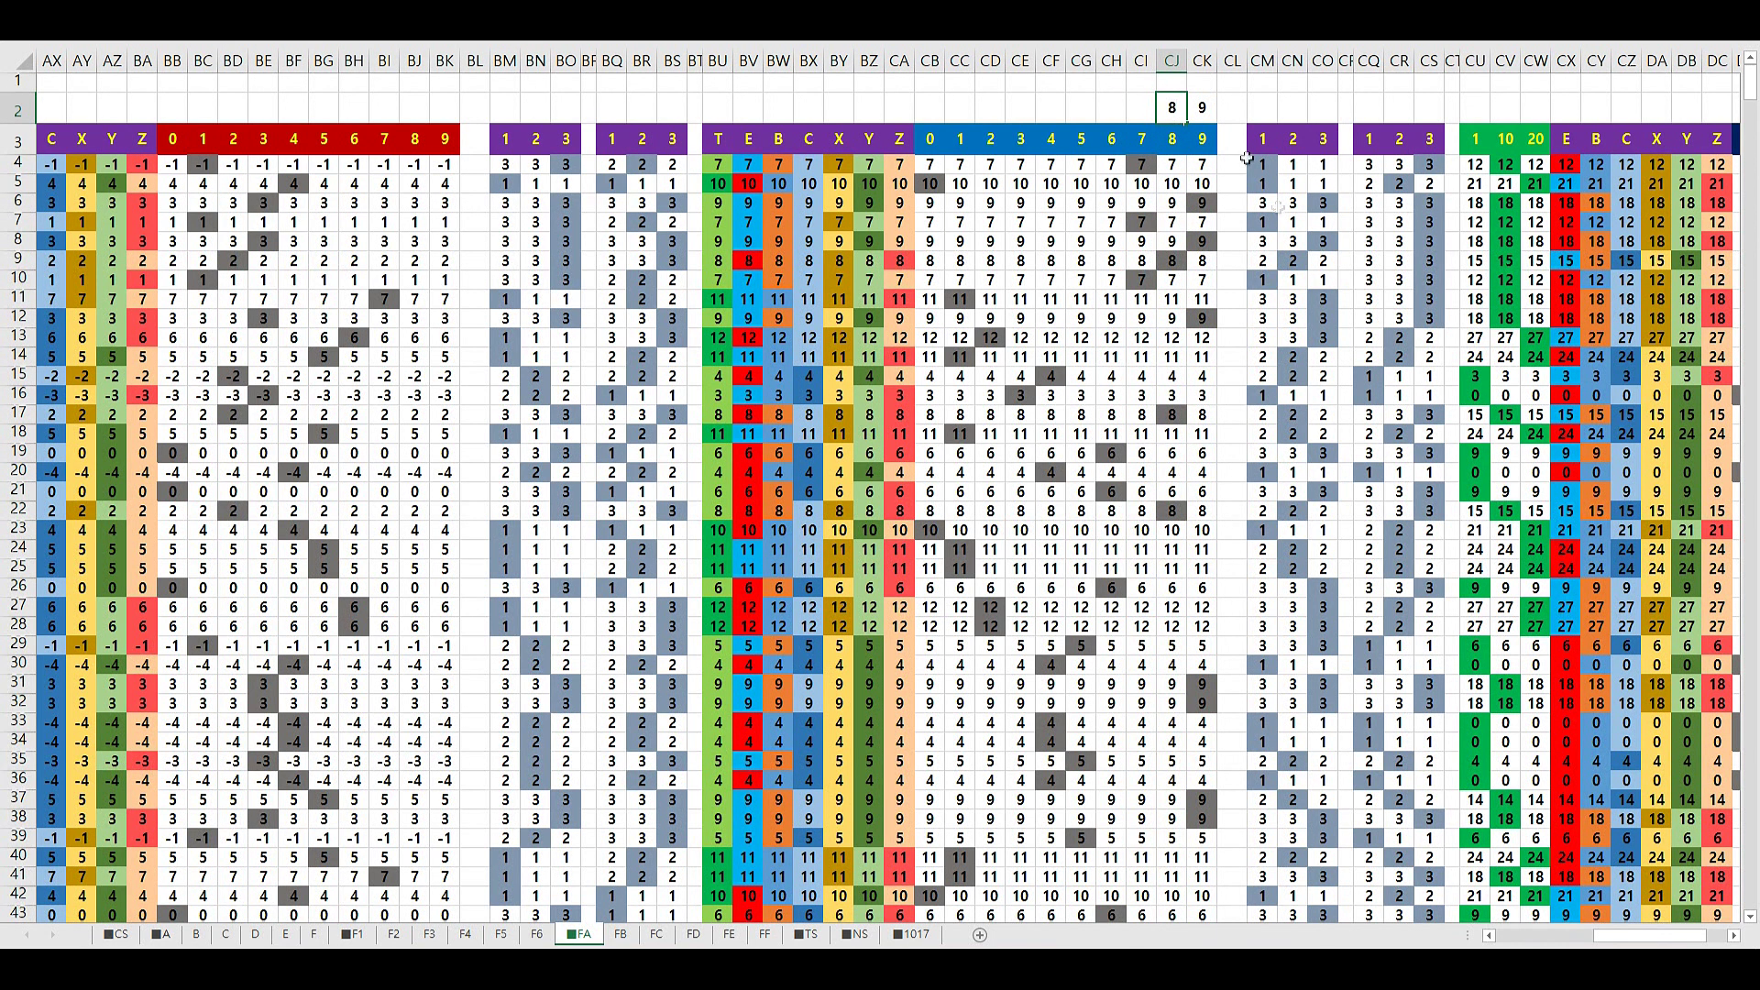
# Review the blocks on the FA sheet again and highlight the T to Z letter columns beside the blue-headed digits
pyautogui.moveTo(1704, 937); pyautogui.dragTo(1586, 932)
pyautogui.moveTo(704, 248); pyautogui.dragTo(708, 263)
pyautogui.click(709, 262)
pyautogui.moveTo(1573, 935); pyautogui.dragTo(1678, 934)
pyautogui.moveTo(715, 138); pyautogui.dragTo(963, 417)
pyautogui.click(897, 491)
pyautogui.moveTo(1631, 945); pyautogui.dragTo(1637, 937)
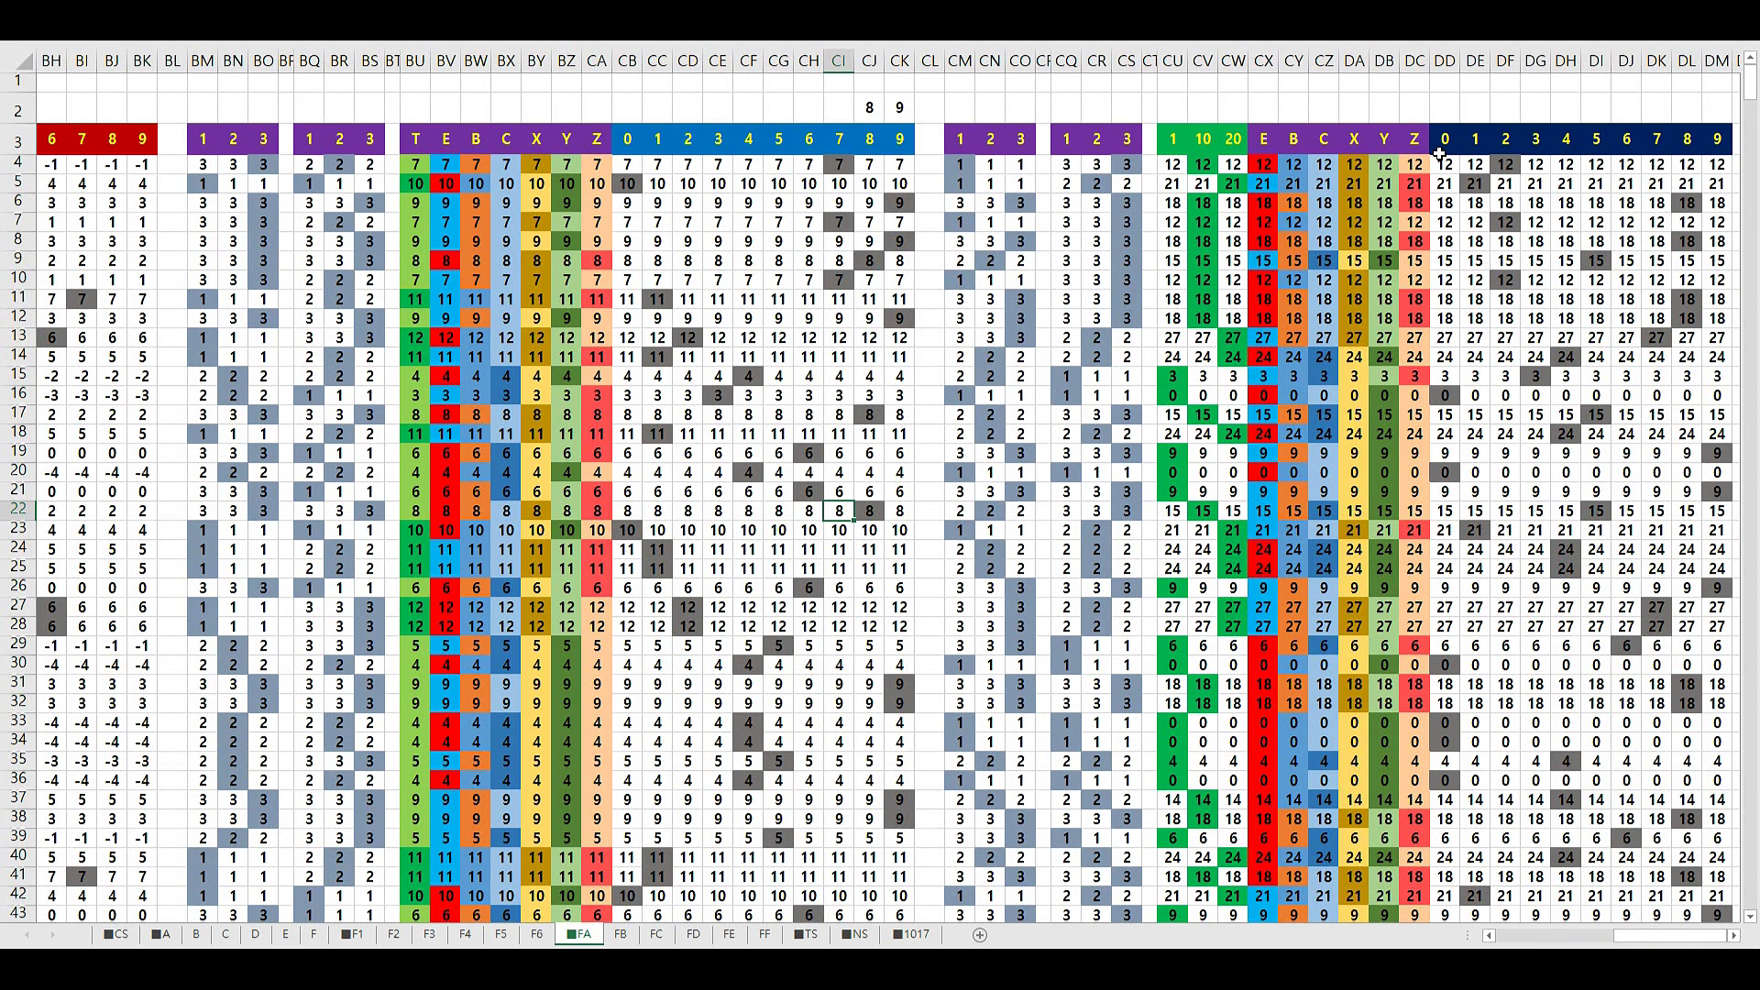
# Point out the marks in CJ2 and CK2, and highlight the navy-headed digit block and the shaded cells of its 8 column
pyautogui.moveTo(882, 114); pyautogui.dragTo(903, 110)
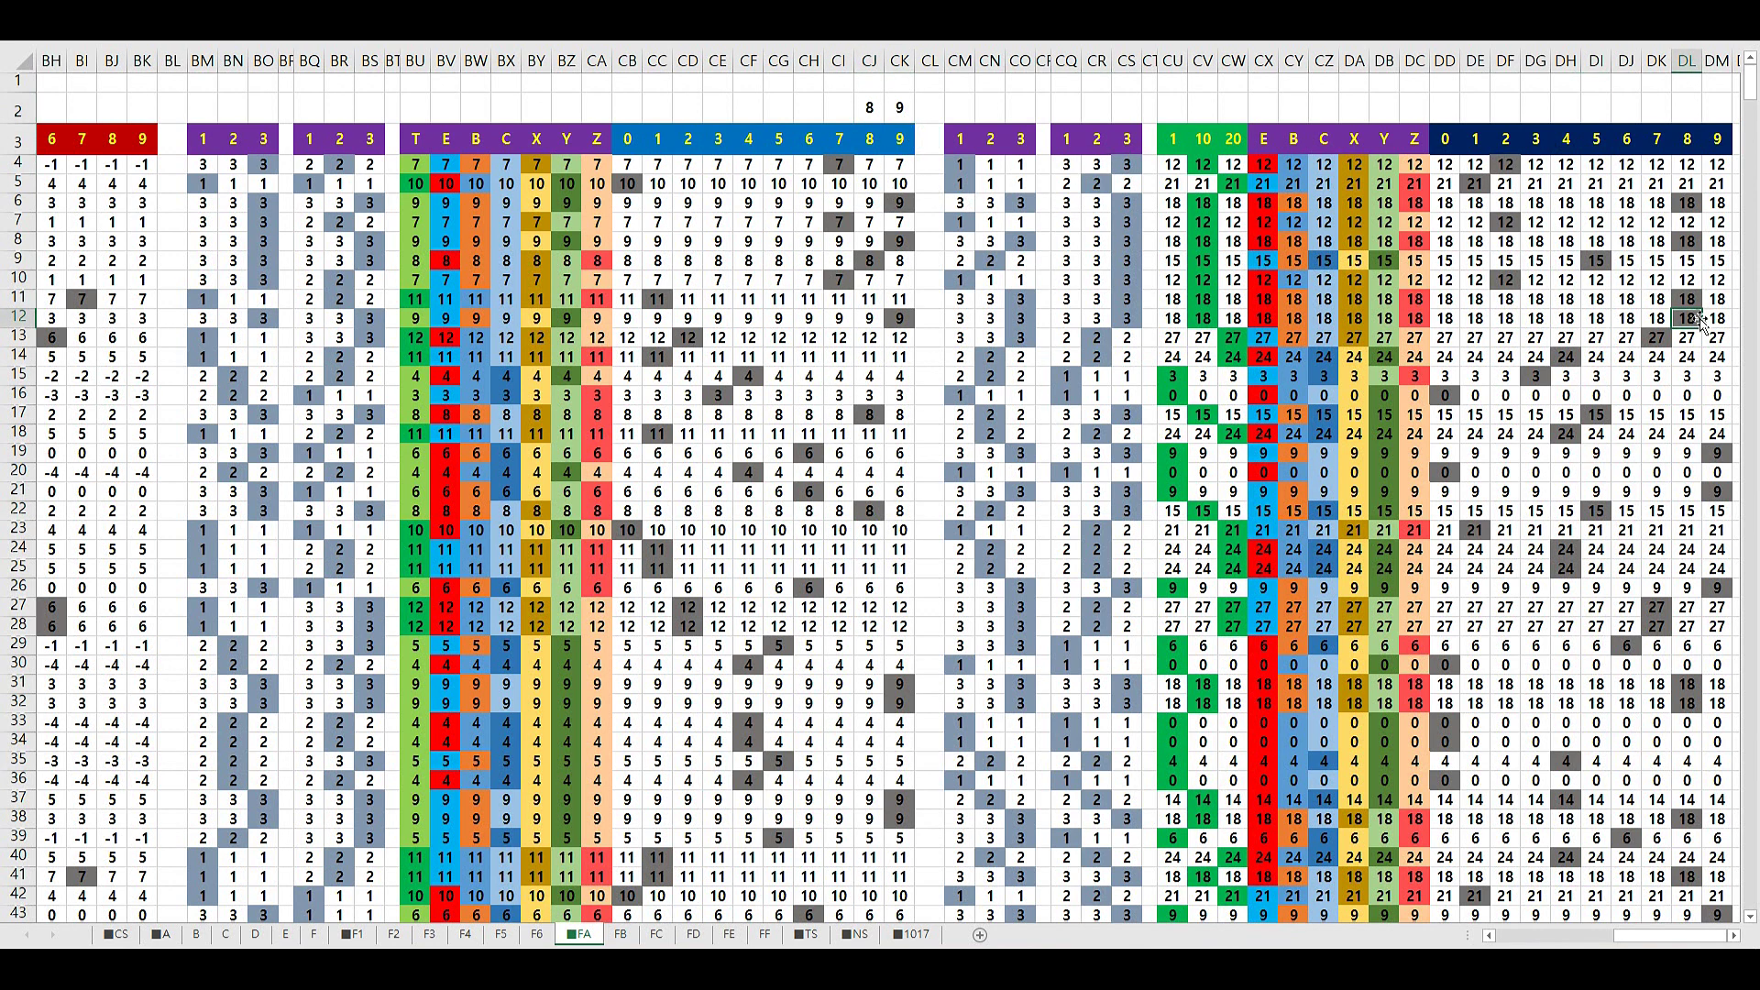
pyautogui.moveTo(1478, 165); pyautogui.dragTo(1718, 376)
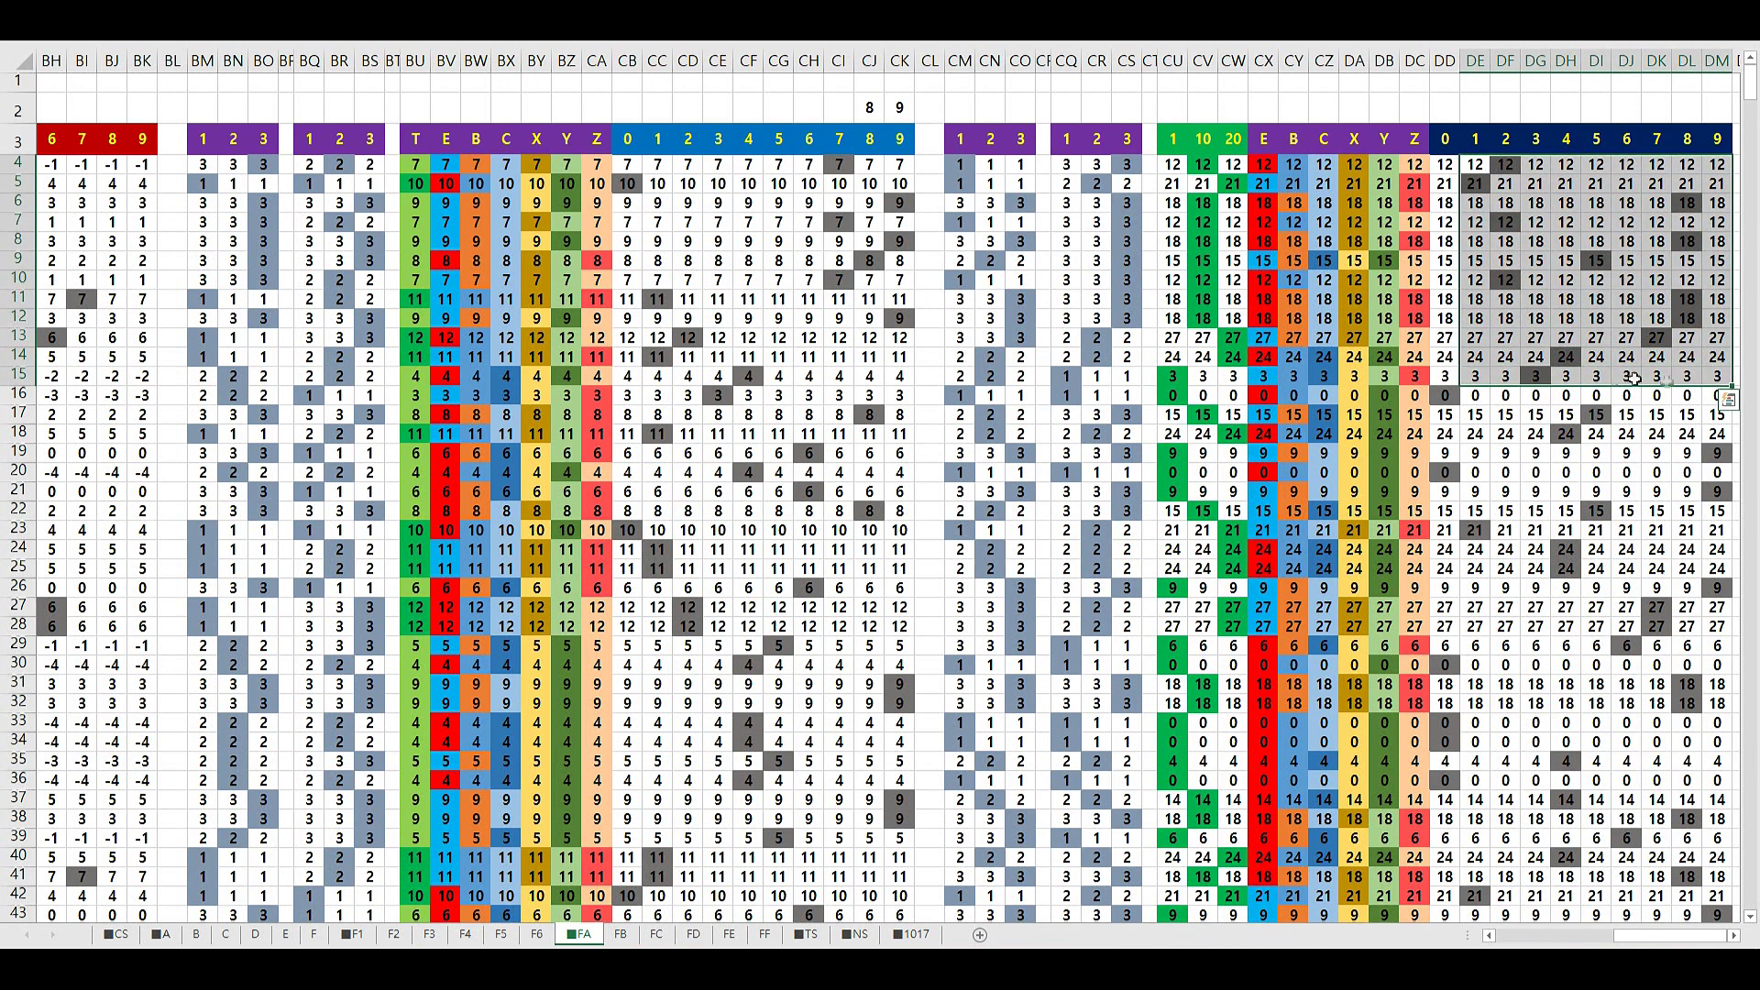
pyautogui.click(1698, 250)
pyautogui.click(1687, 107)
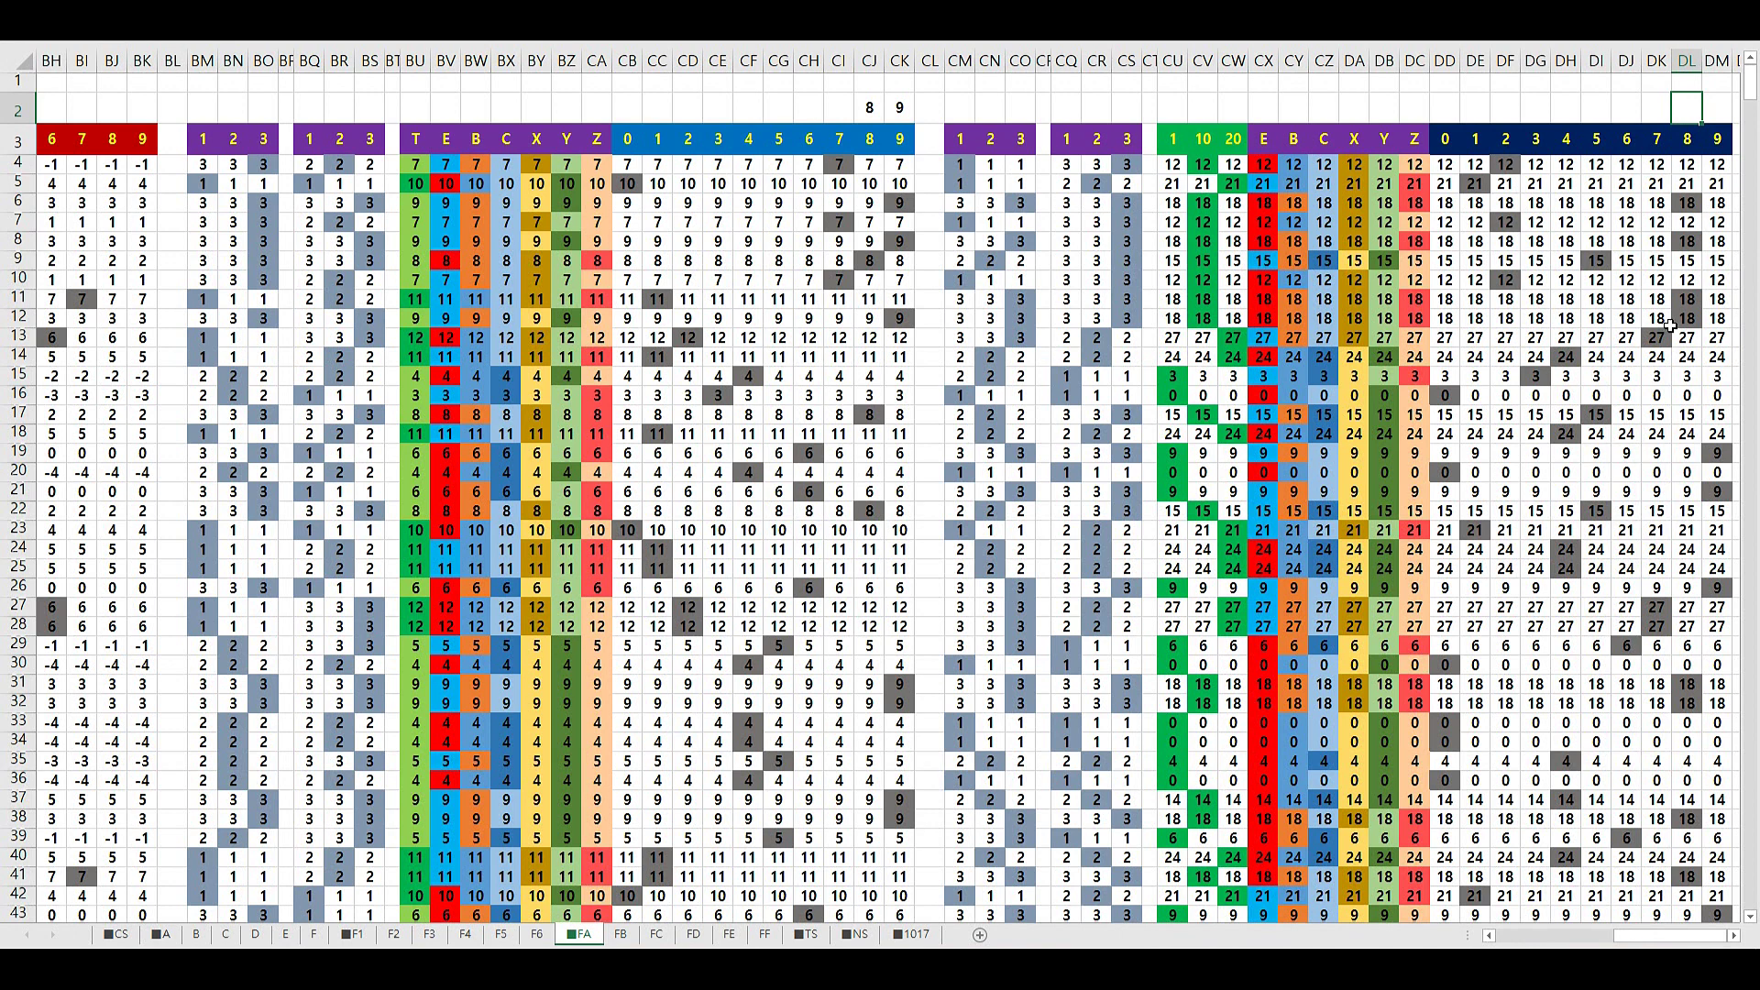
pyautogui.moveTo(1698, 200); pyautogui.dragTo(1691, 318)
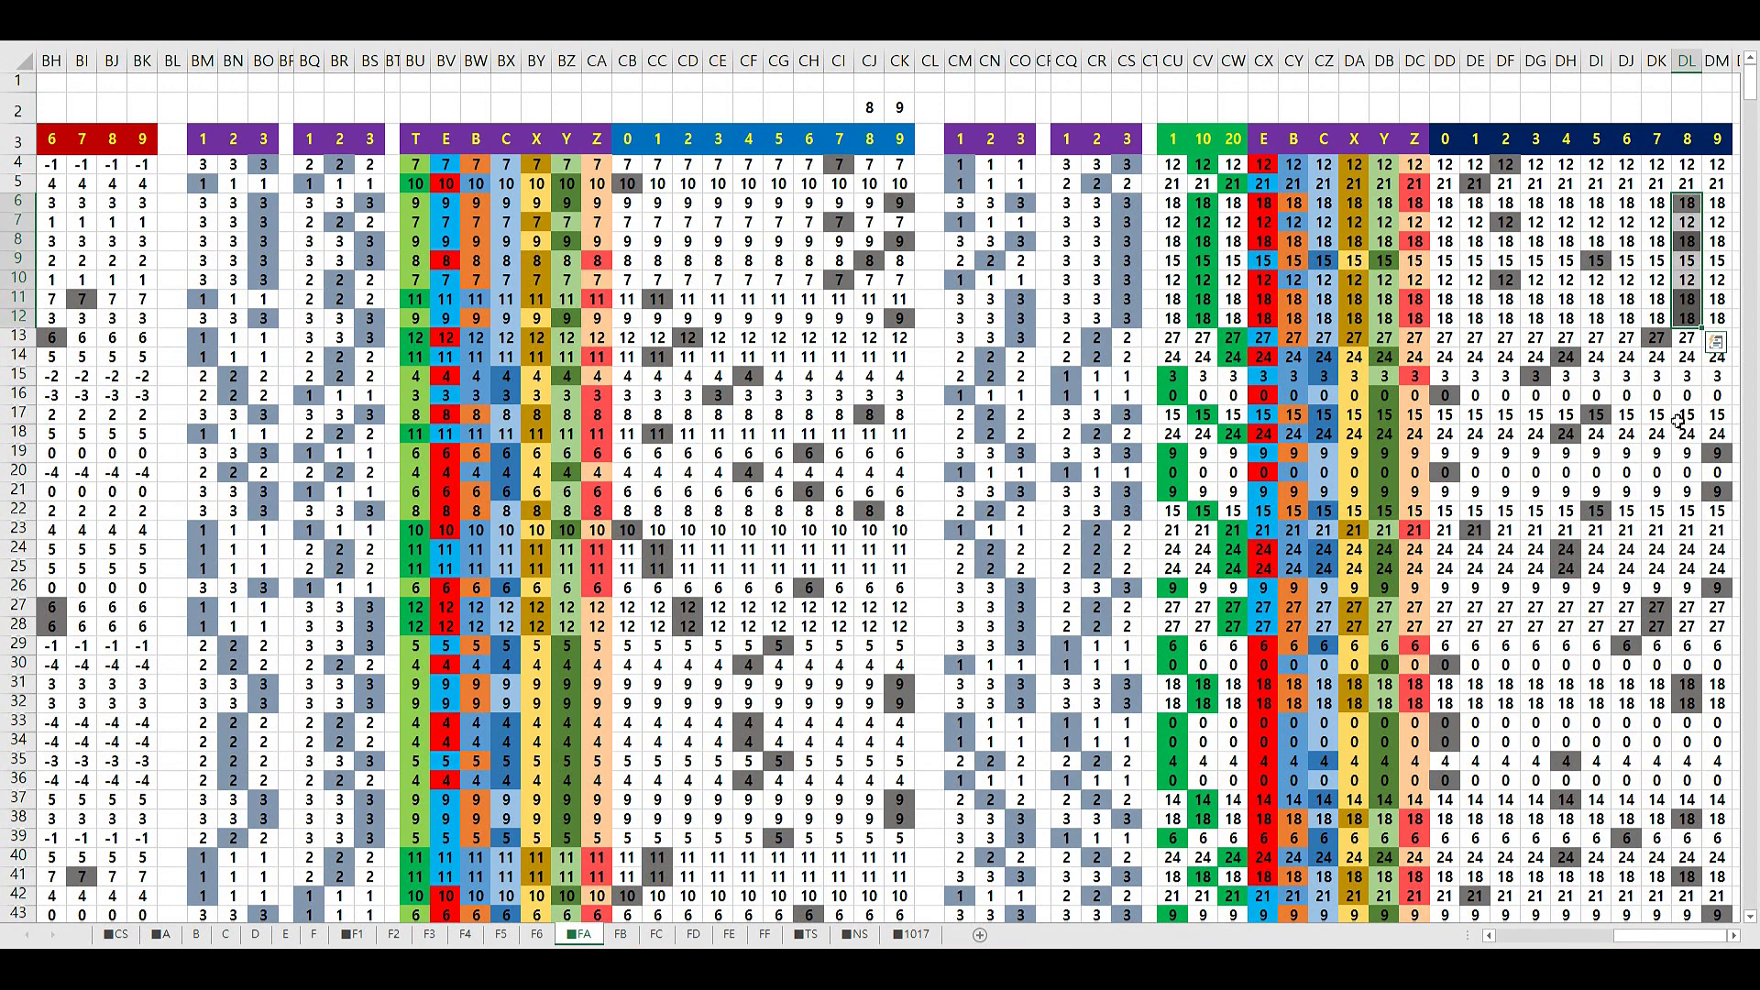
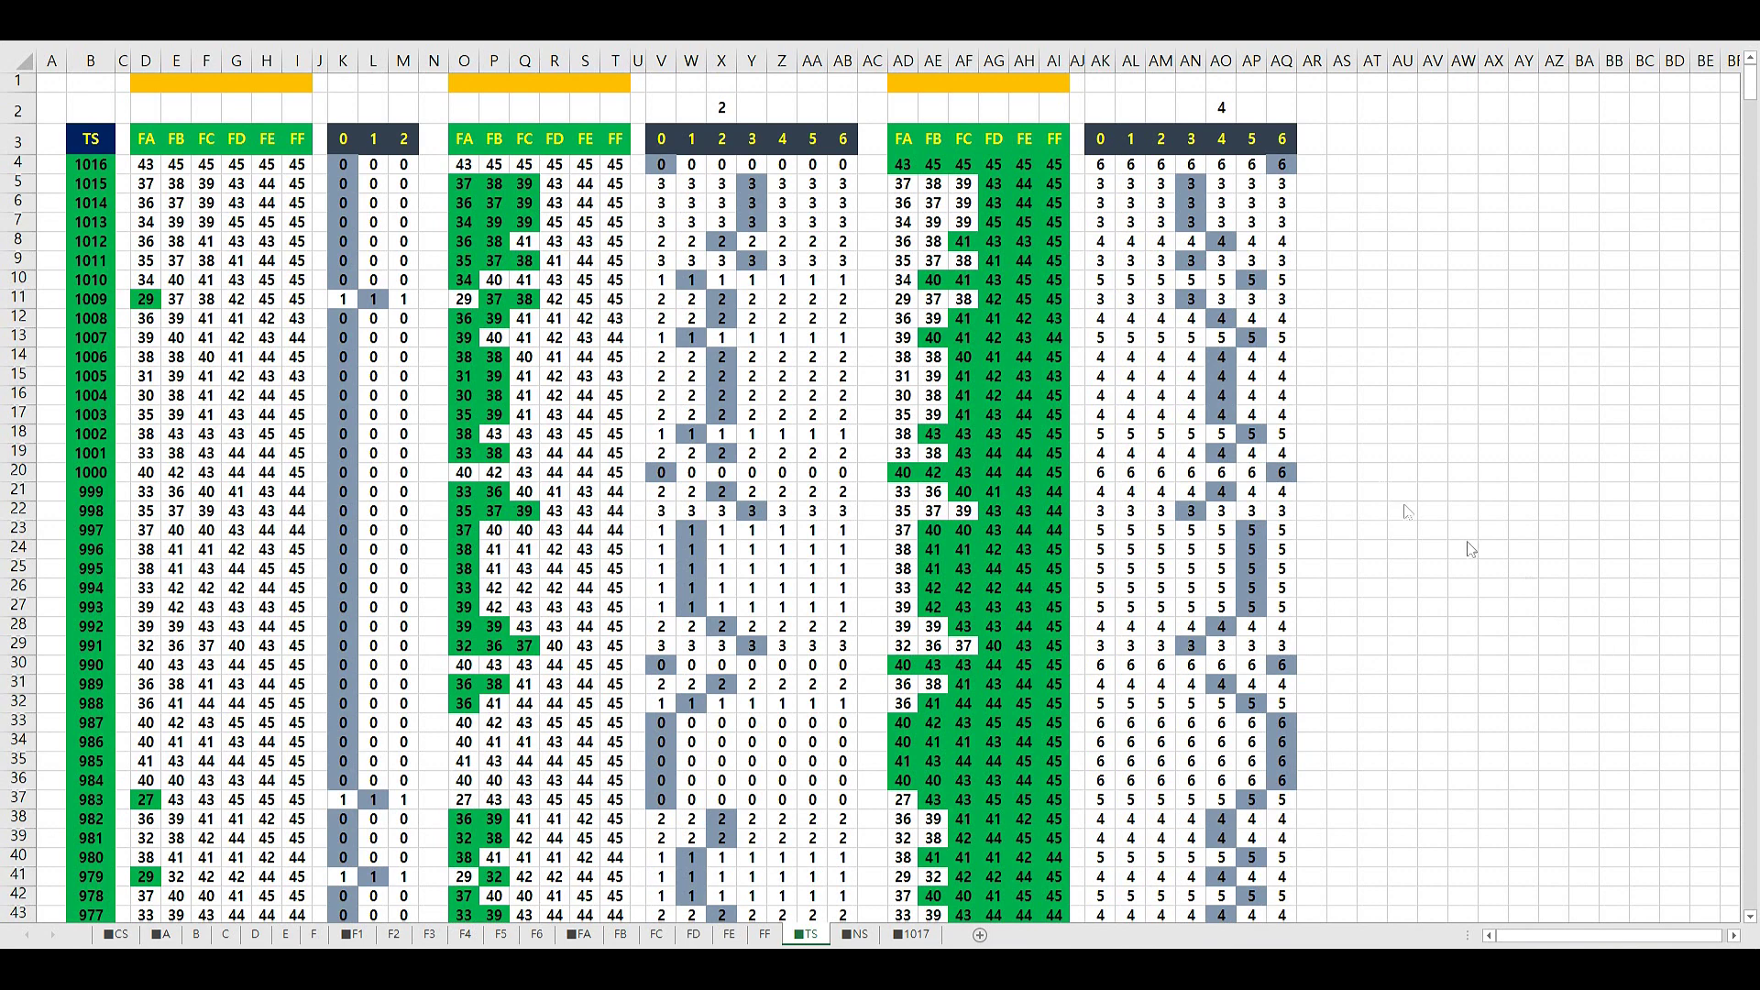
# Switch to the FB sheet and highlight the 37, 38 and 39 marks above the 7 to 9 headings
pyautogui.click(590, 940)
pyautogui.click(636, 935)
pyautogui.click(958, 110)
pyautogui.moveTo(900, 108); pyautogui.dragTo(958, 108)
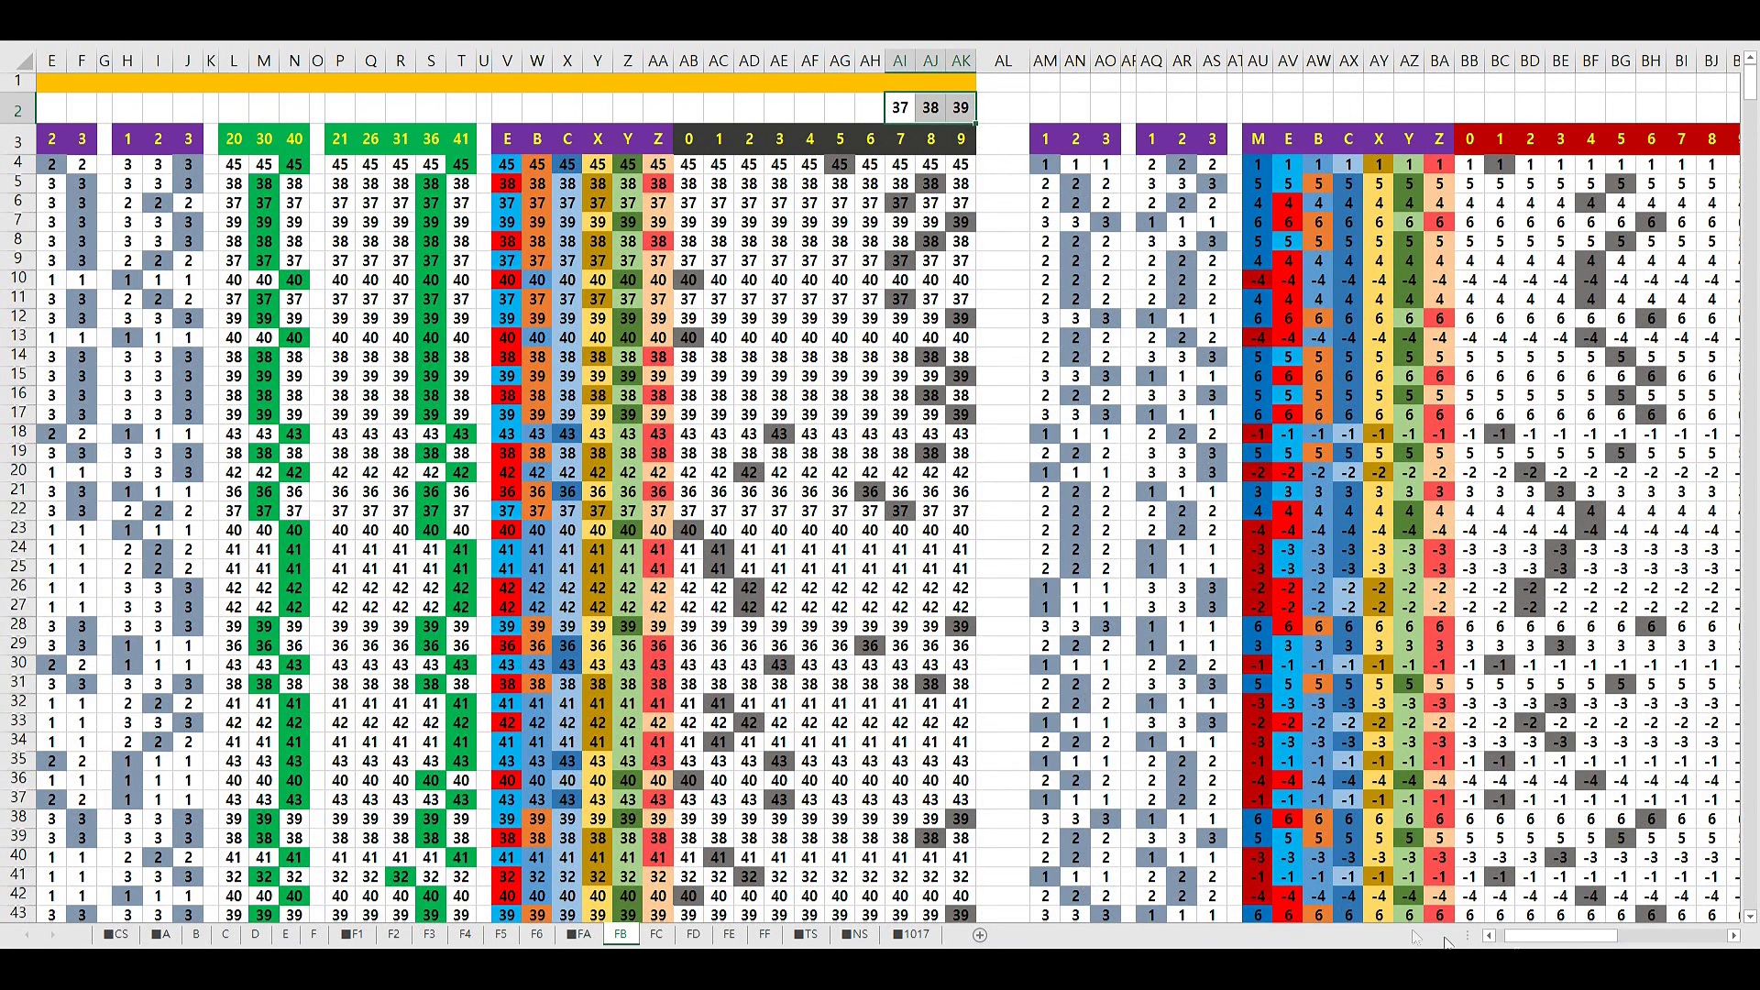
# Highlight the shaded cells in the 4 to 7 columns of FB's red-headed block, from row 4 to row 15
pyautogui.moveTo(1559, 935); pyautogui.dragTo(1586, 935)
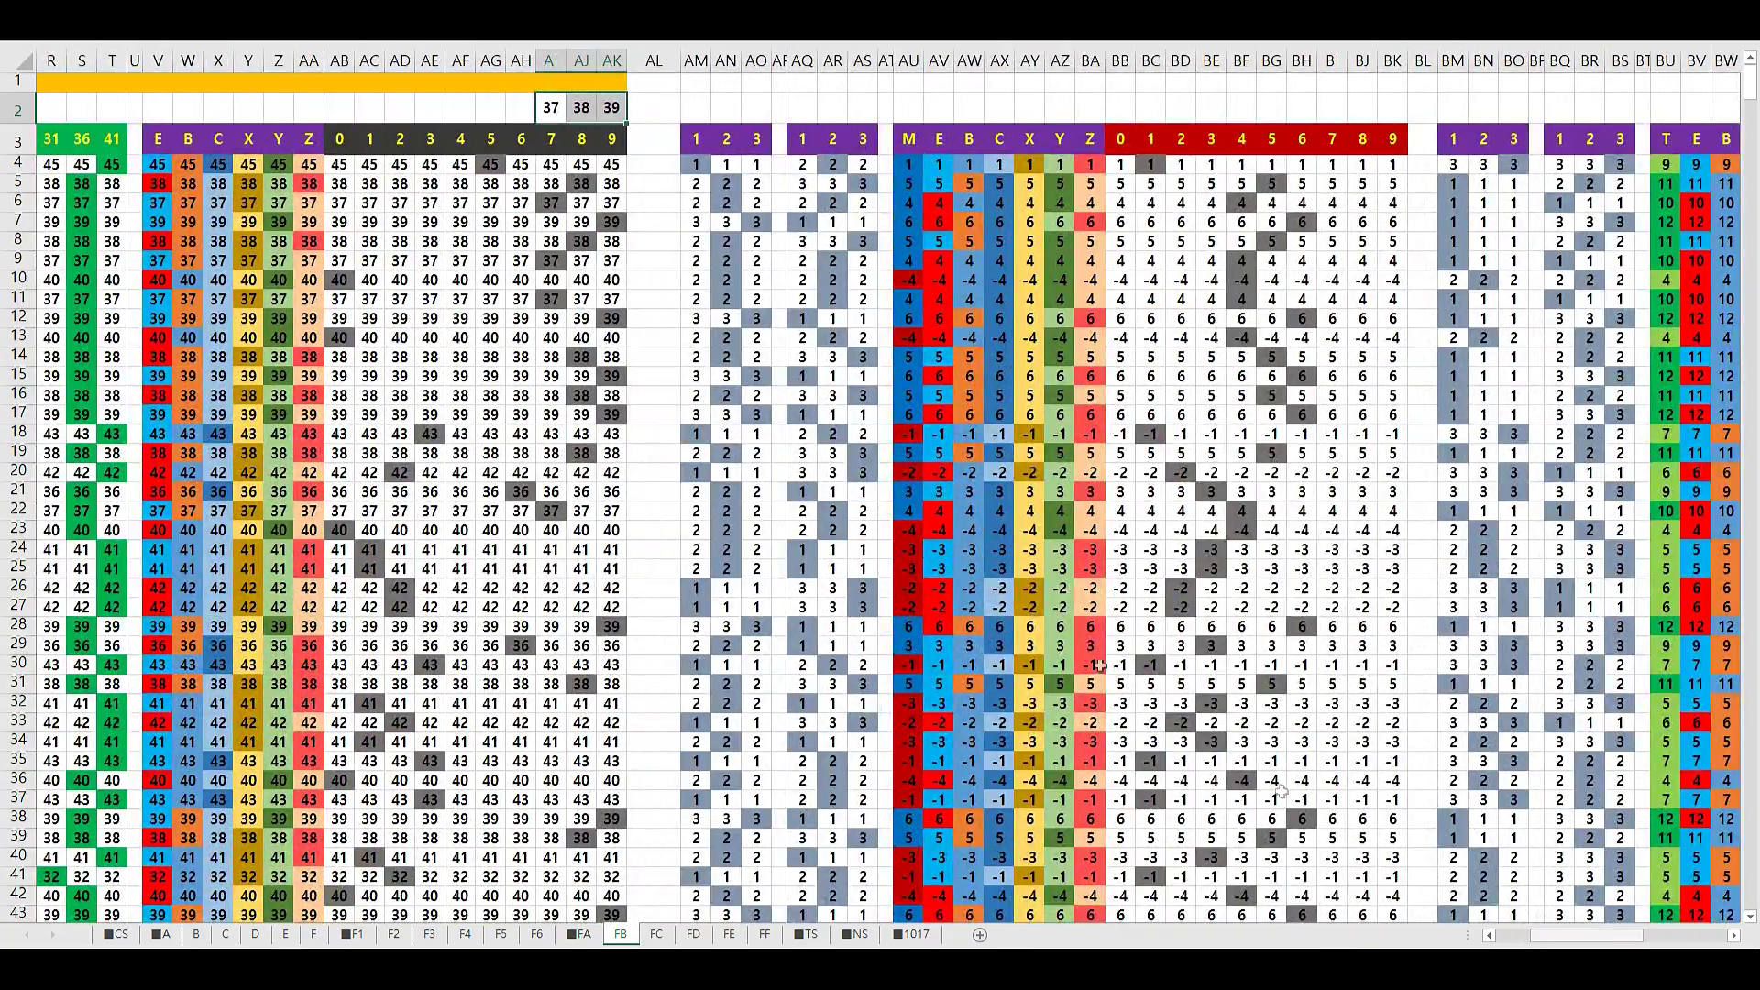
pyautogui.click(583, 432)
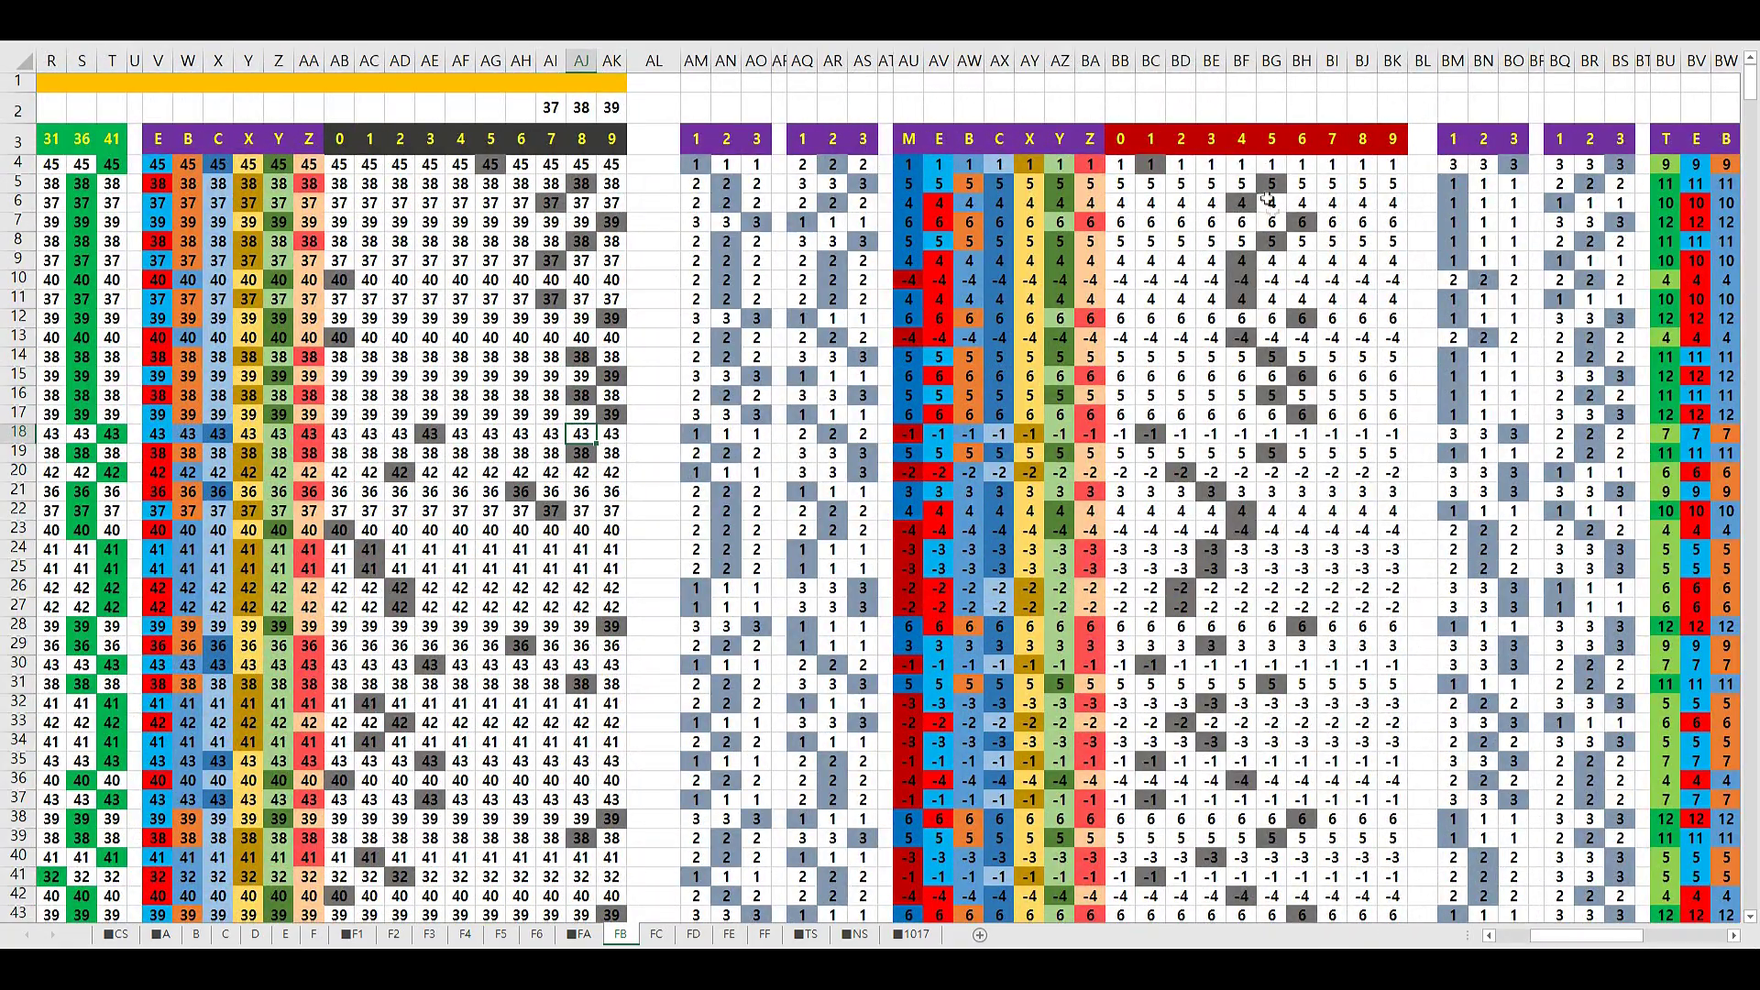
pyautogui.moveTo(1241, 164); pyautogui.dragTo(1334, 377)
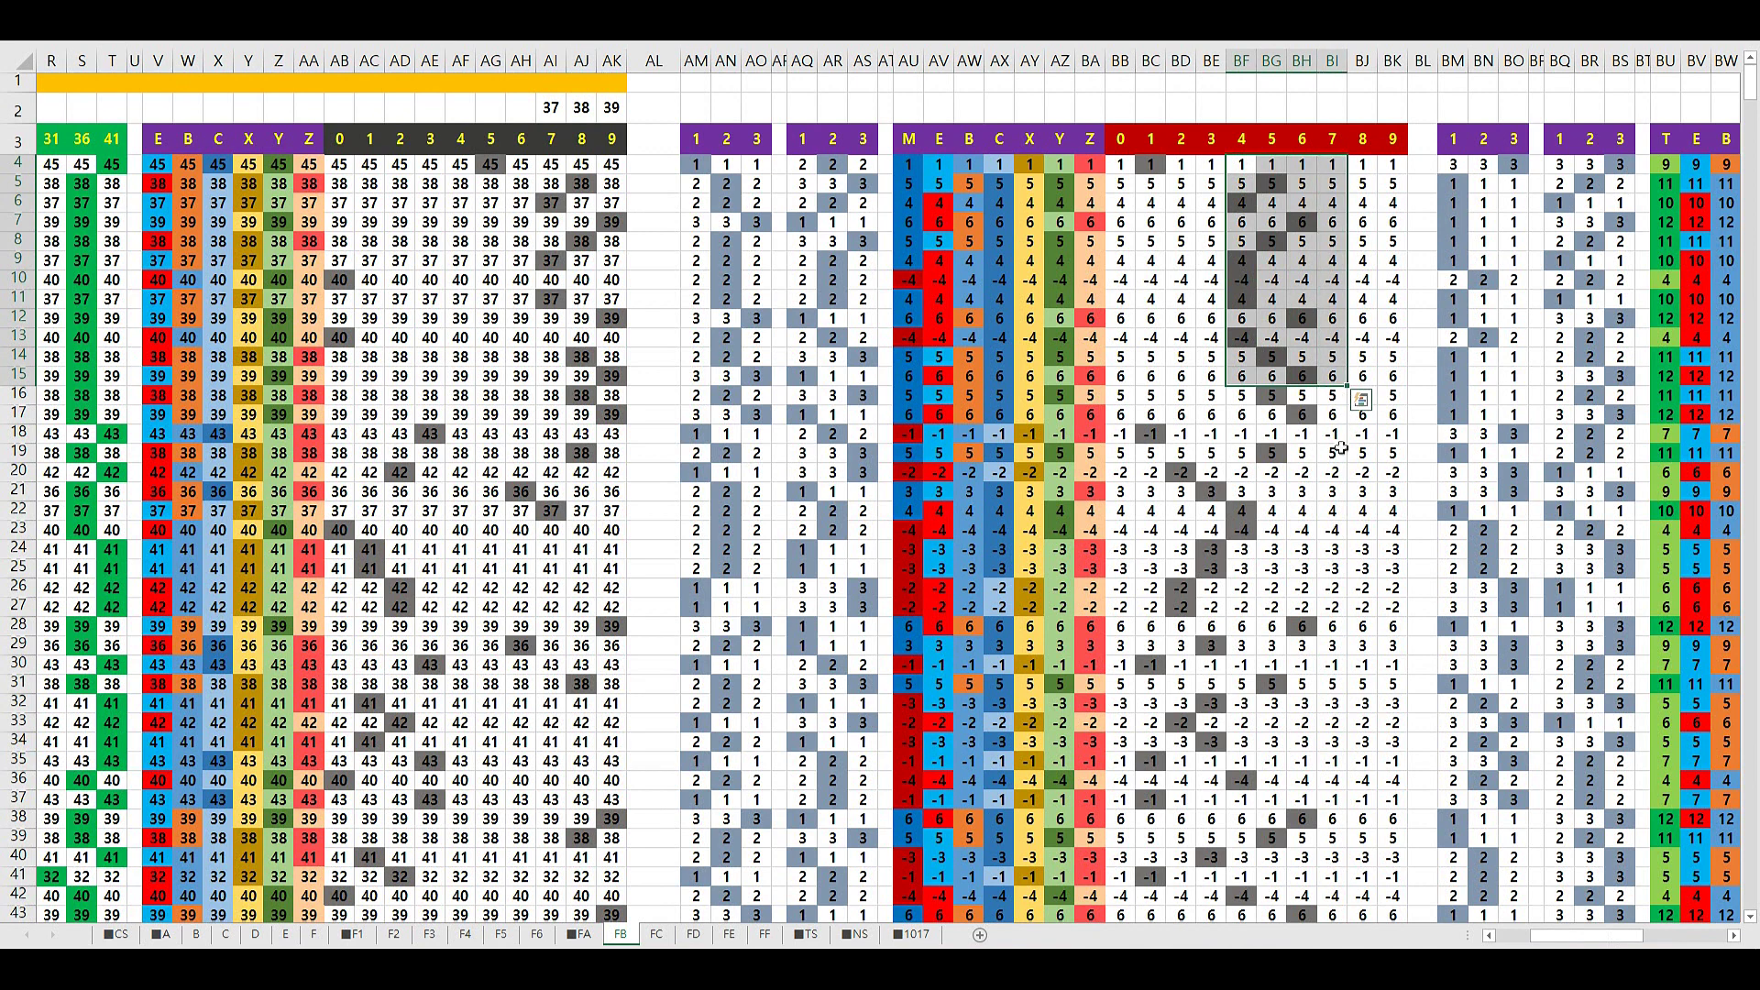
pyautogui.click(1341, 447)
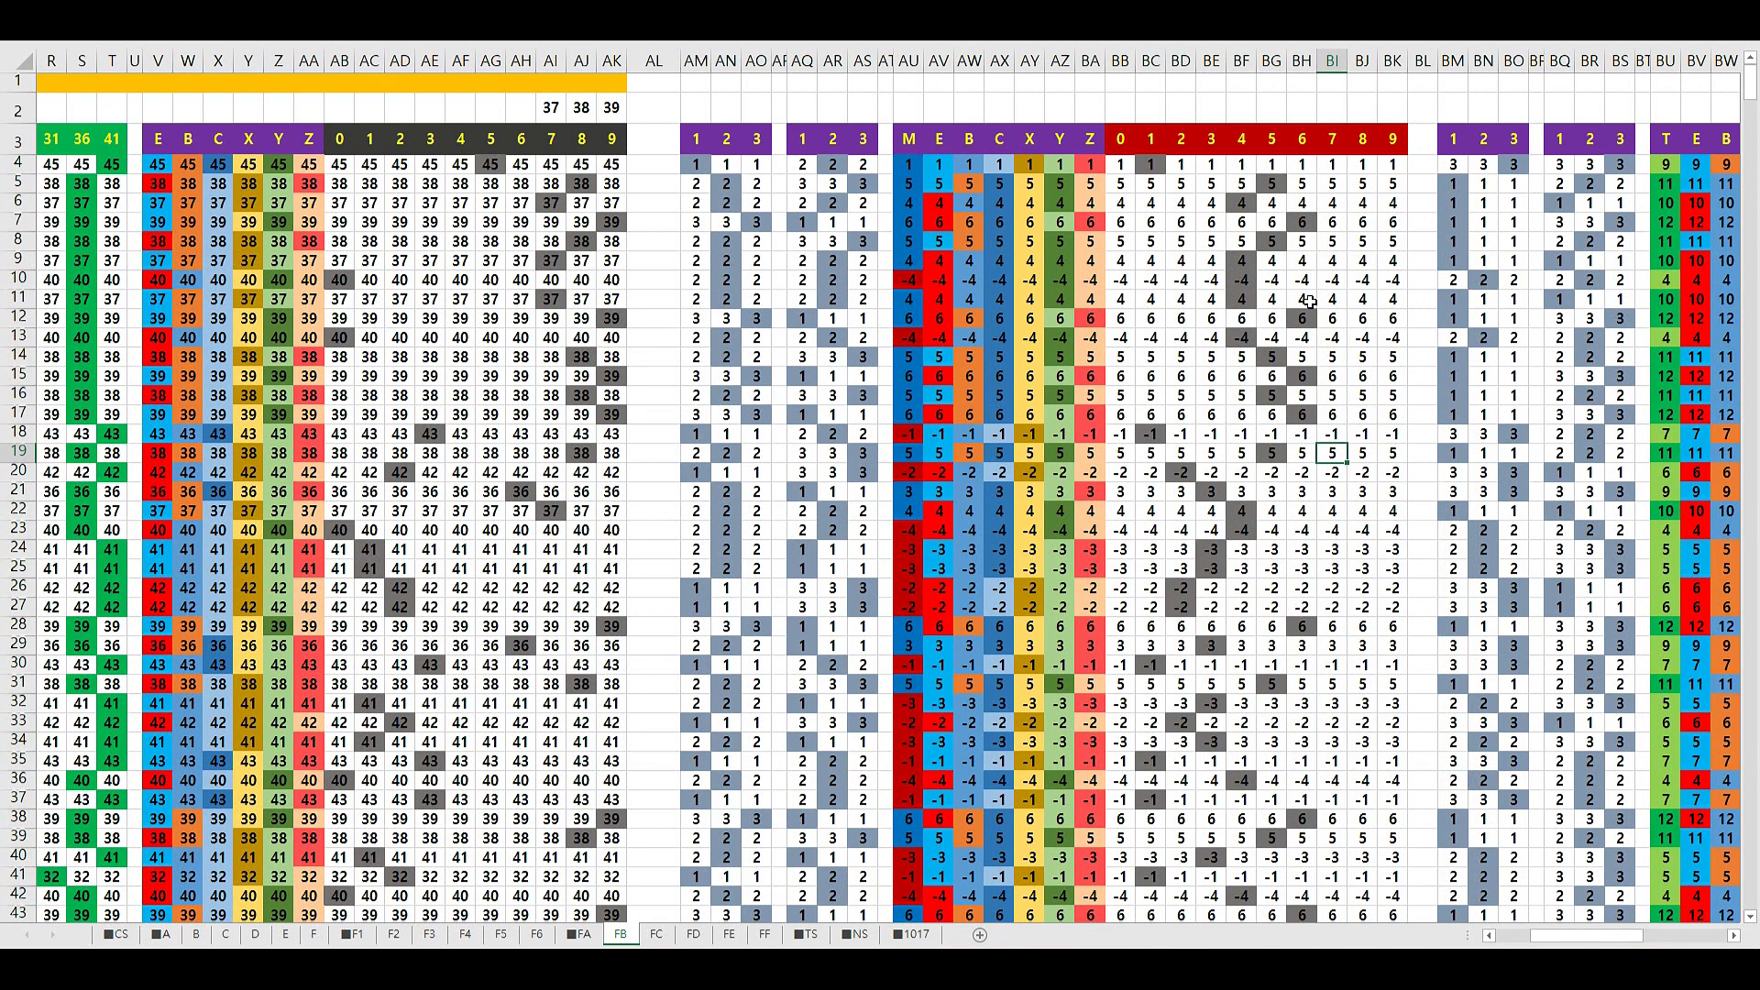
# Mark the 4 column of FB's red-headed block by entering 4 in BF2
pyautogui.click(1247, 203)
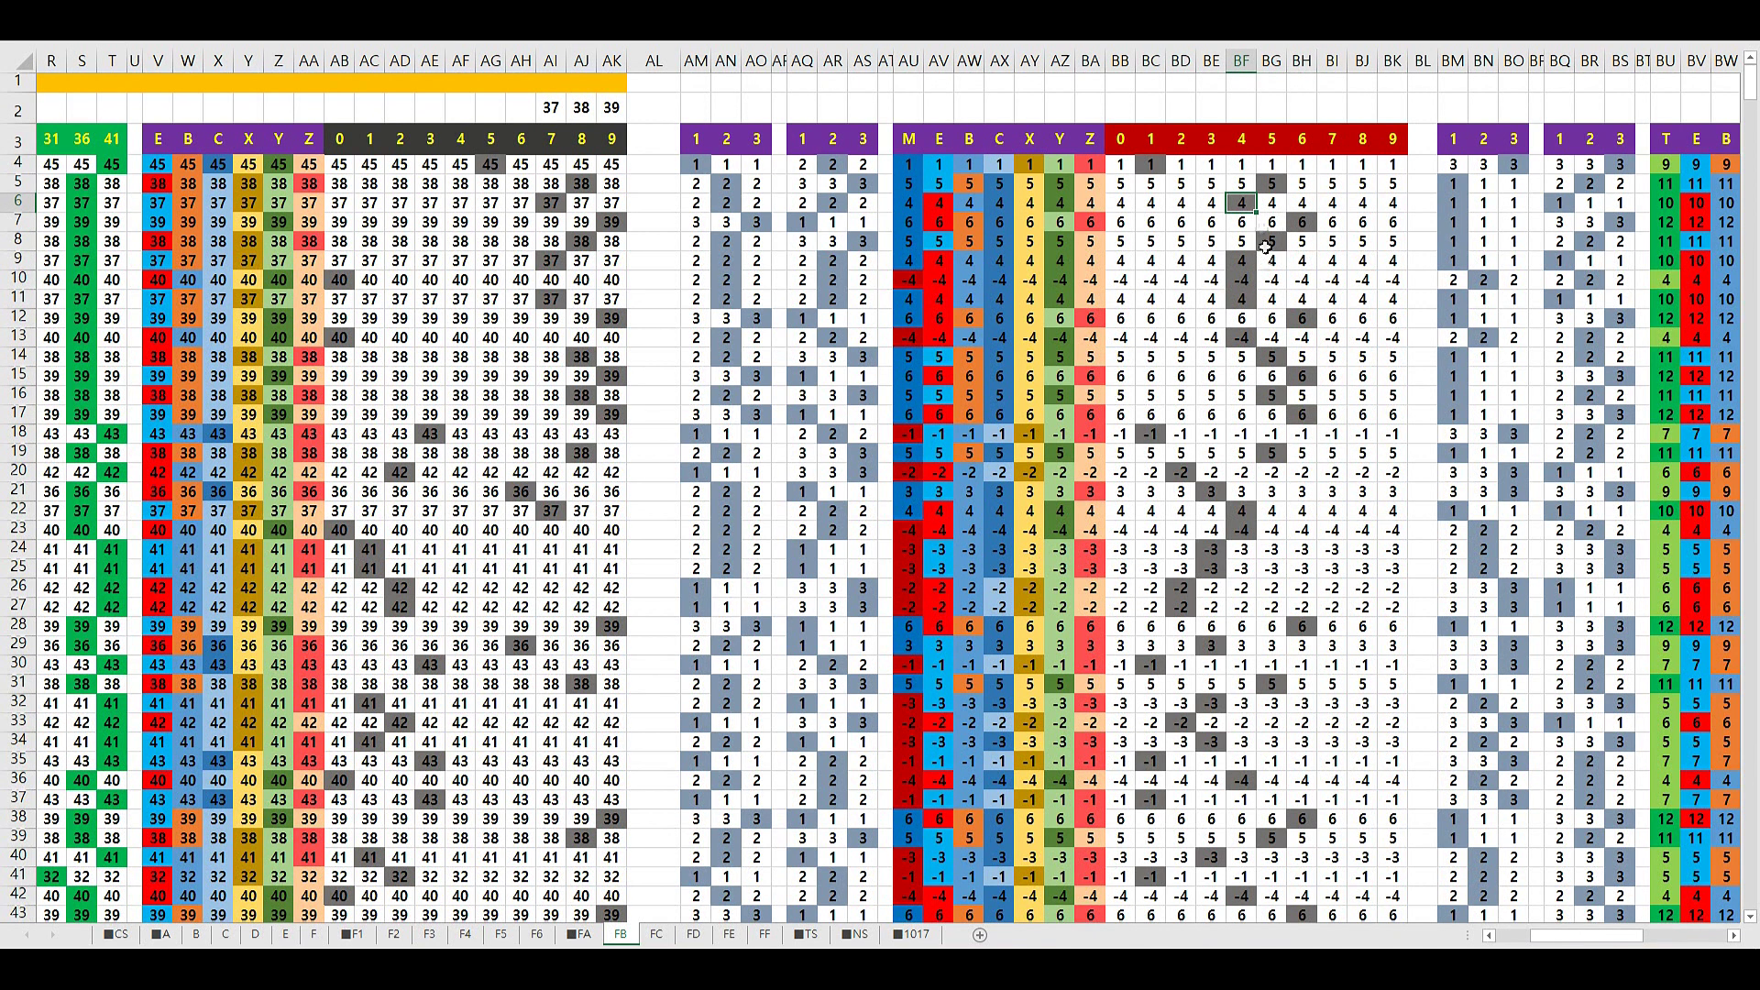
pyautogui.press('Up')
pyautogui.press('Up')
pyautogui.press('Up')
pyautogui.press('Up')
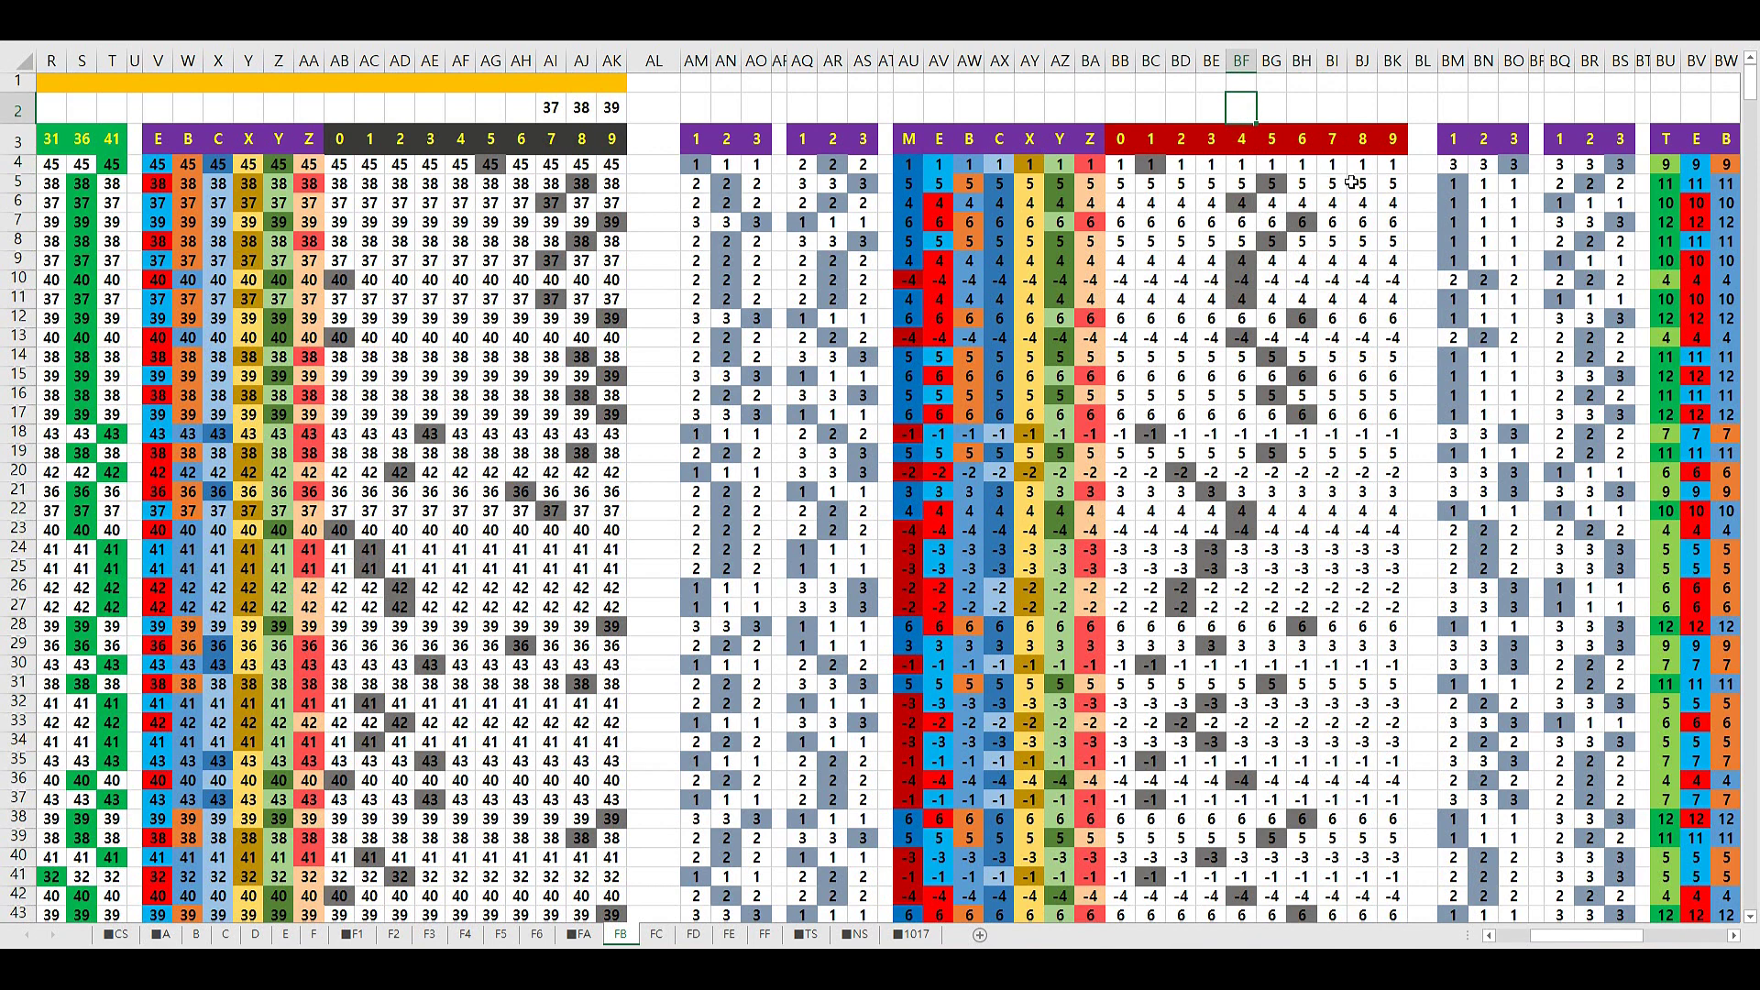
pyautogui.click(1247, 190)
pyautogui.press('Up')
pyautogui.press('Up')
pyautogui.press('Up')
# Go back along row 2 to the 39 mark above the dark-headed 9 column
pyautogui.press('Left')
pyautogui.press('Left')
pyautogui.press('Left')
pyautogui.press('Left')
pyautogui.press('Left')
pyautogui.press('Left')
pyautogui.press('Left')
pyautogui.press('Left')
pyautogui.press('Left')
pyautogui.press('Left')
pyautogui.press('Left')
pyautogui.press('Left')
pyautogui.press('Left')
pyautogui.press('Left')
pyautogui.press('Left')
pyautogui.press('Left')
pyautogui.press('Left')
pyautogui.press('Left')
pyautogui.press('Left')
pyautogui.press('Left')
pyautogui.press('Right')
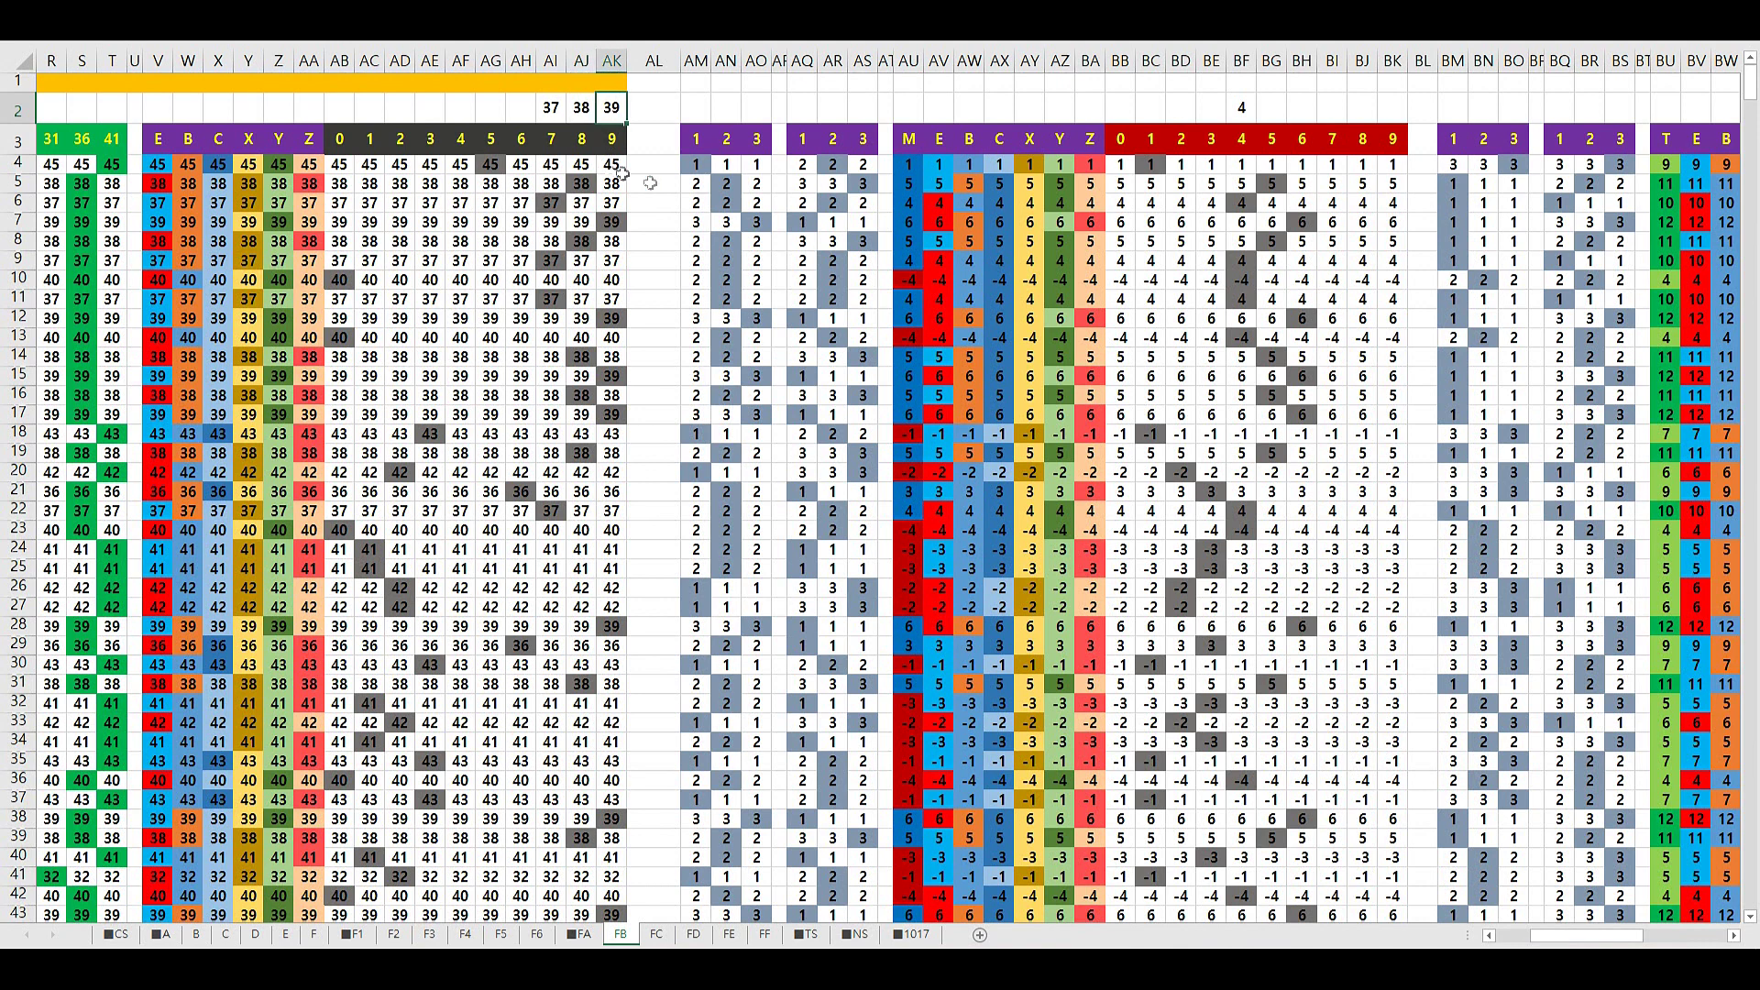
# Highlight the red 4 to 6 headings and the 4 column's upper cells, and point out the 37, 38 and 39 marks
pyautogui.moveTo(1241, 138); pyautogui.dragTo(1301, 137)
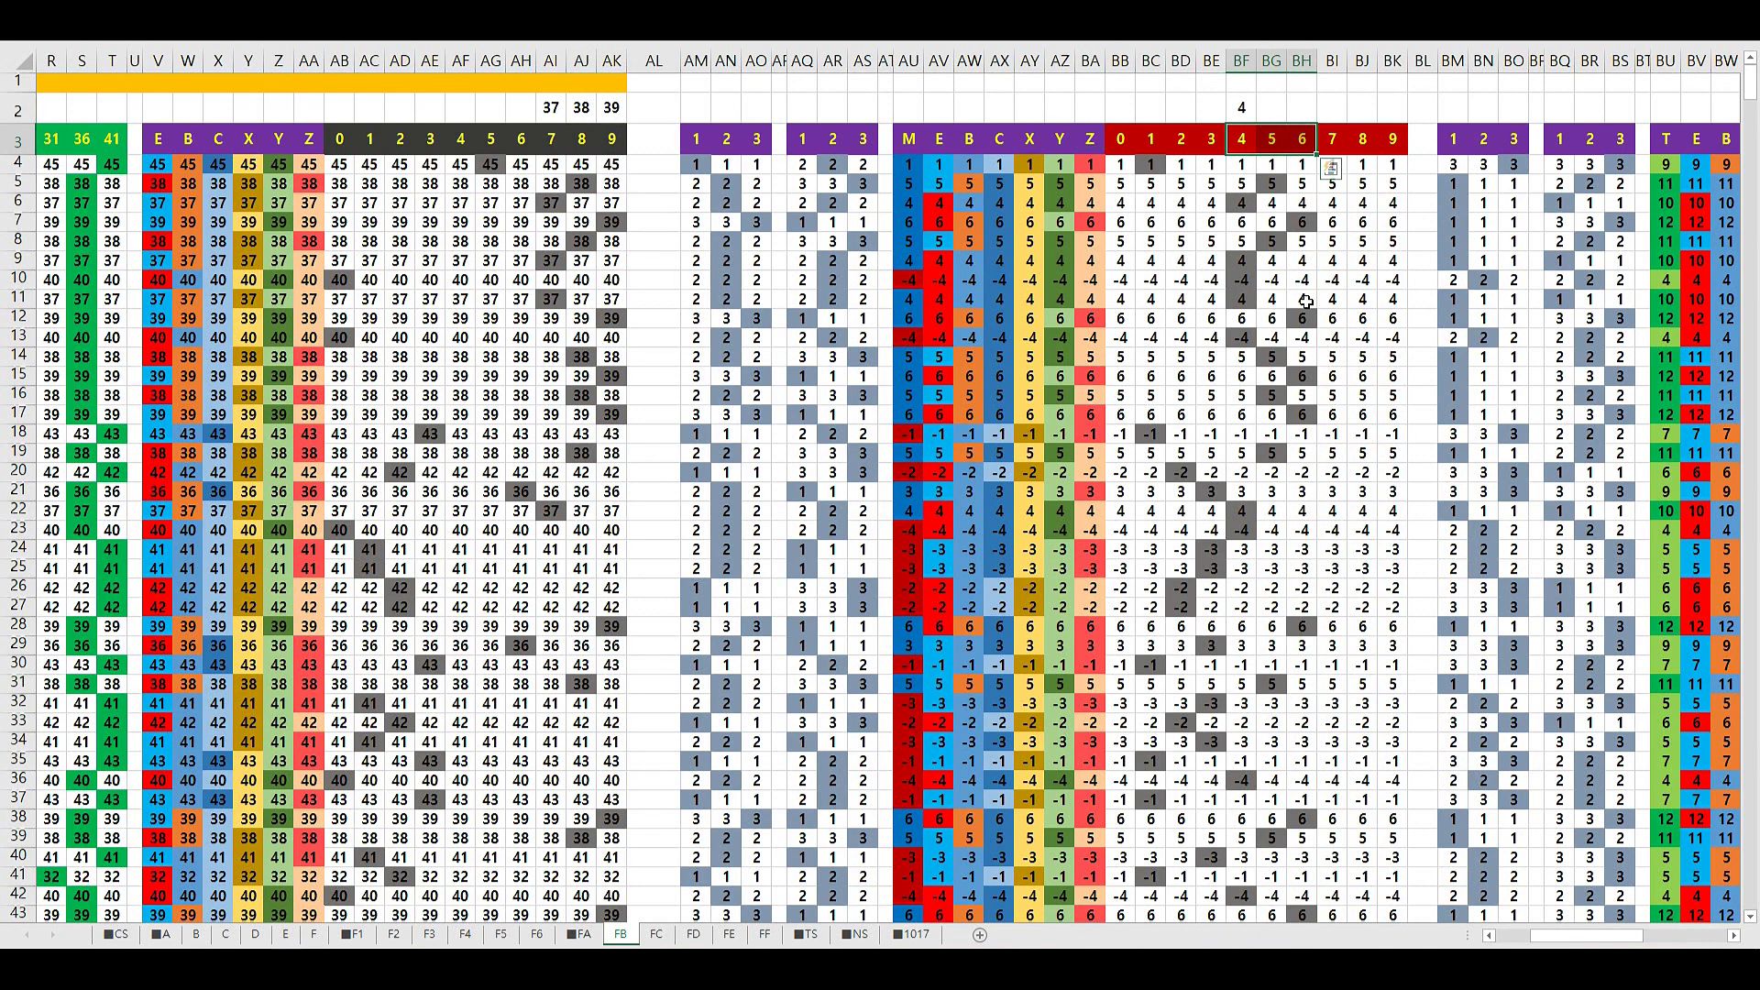
pyautogui.click(1242, 140)
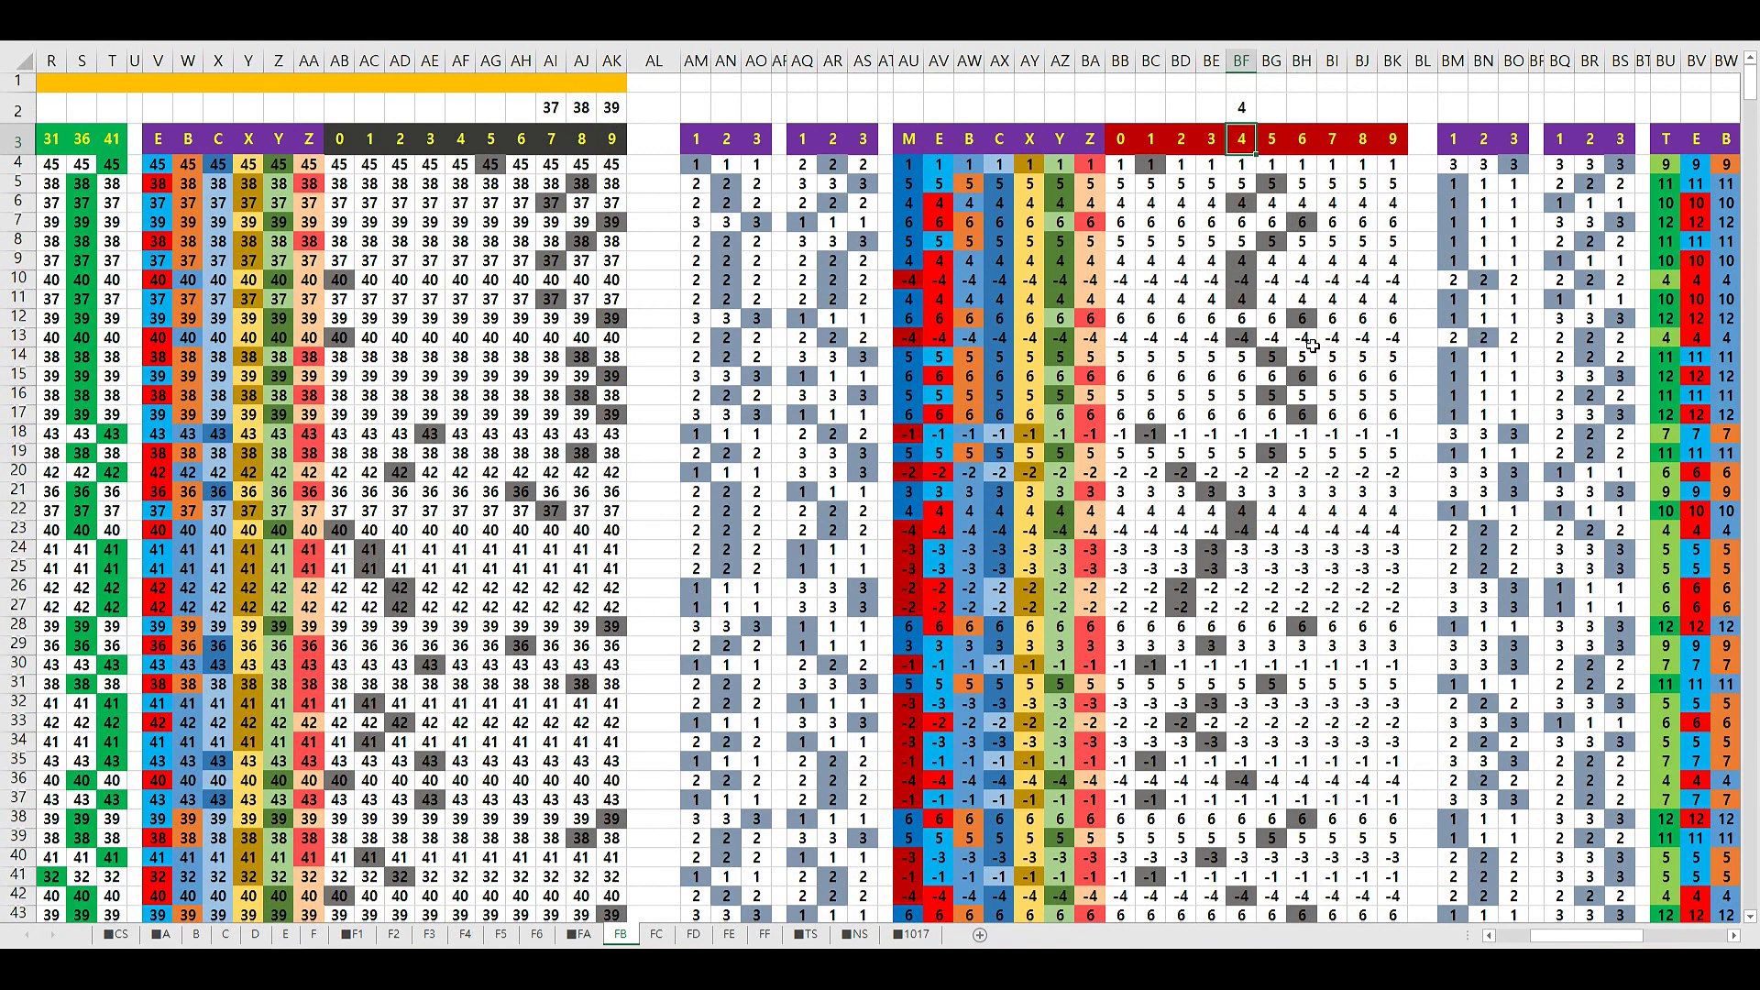
pyautogui.moveTo(1242, 152); pyautogui.dragTo(1243, 337)
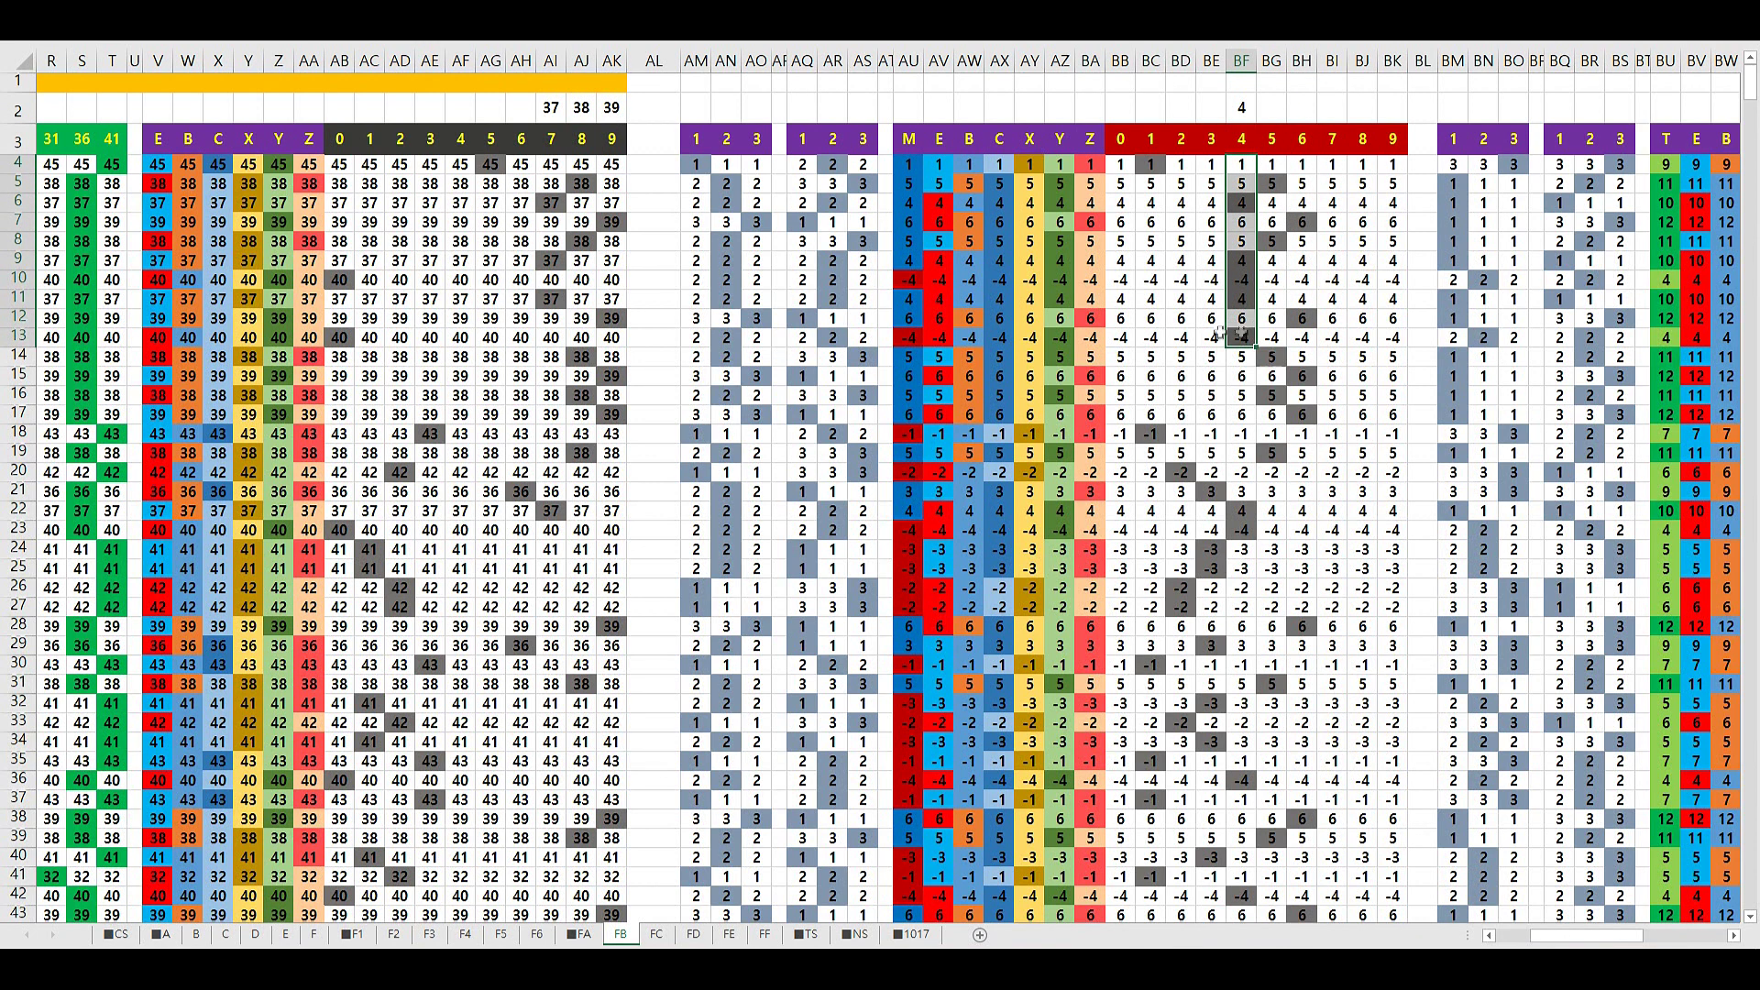
pyautogui.click(550, 110)
pyautogui.moveTo(578, 109); pyautogui.dragTo(606, 109)
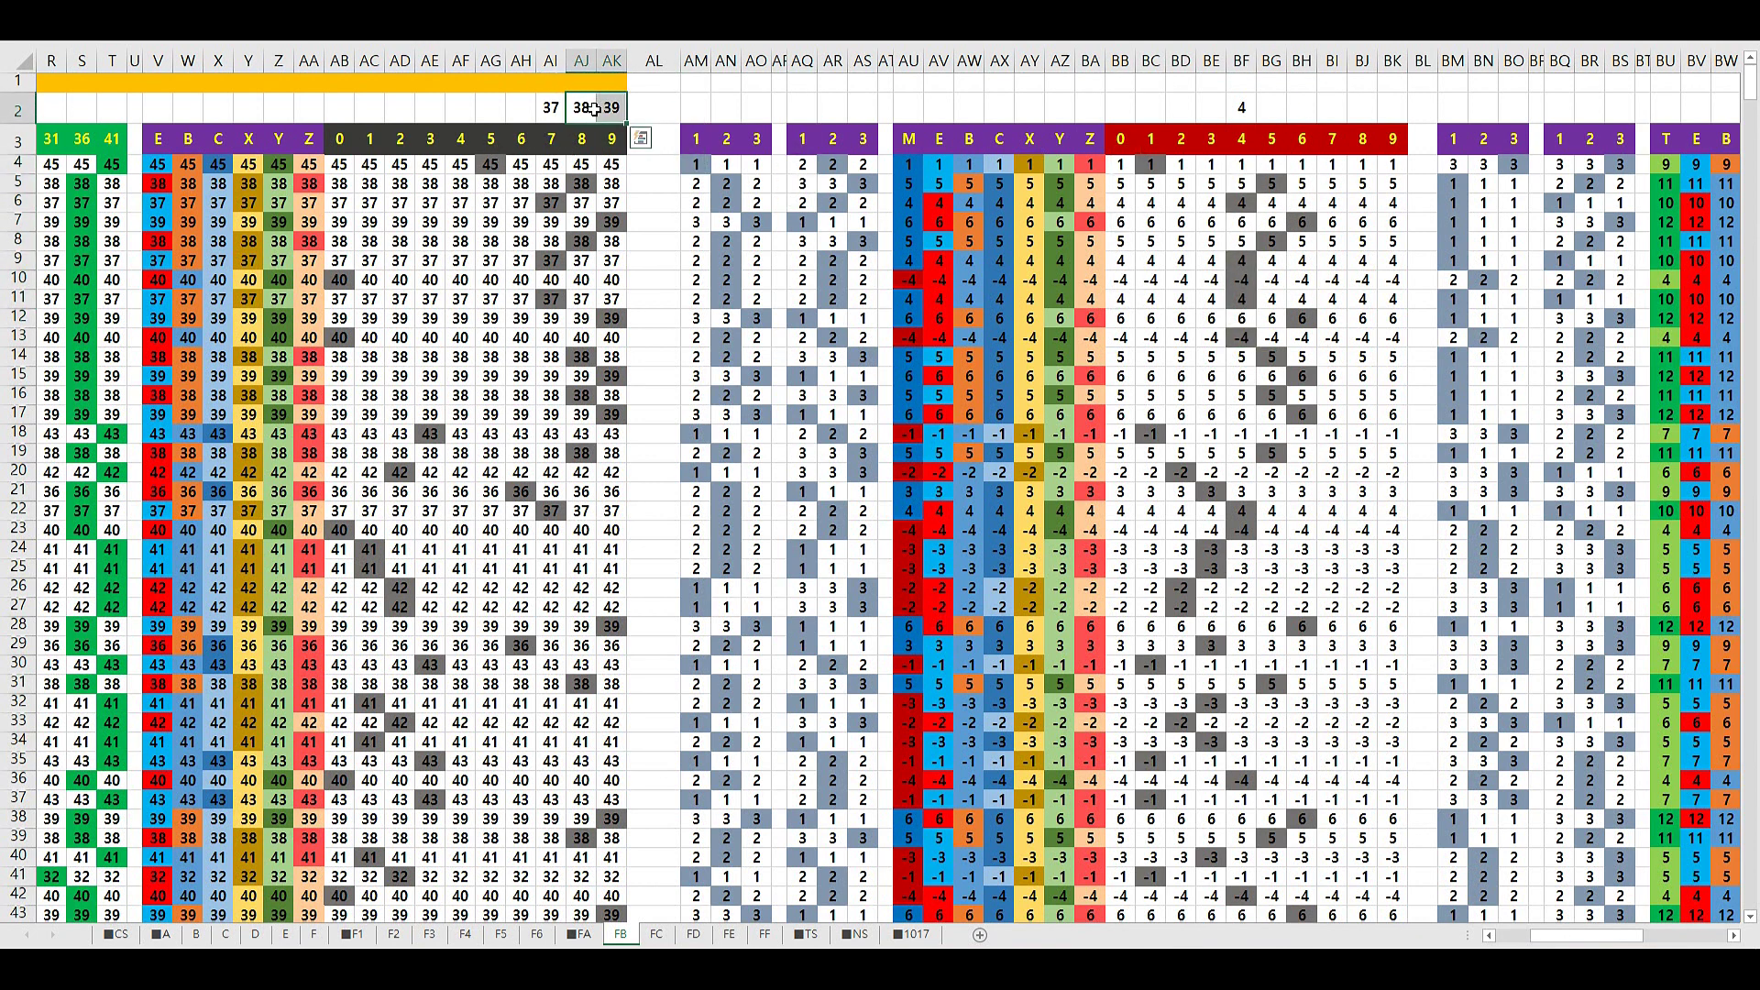
# Delete the 38 and 39 marks above the dark-headed 8 and 9 columns, in AJ2 and AK2
pyautogui.press('Delete')
pyautogui.click(687, 210)
pyautogui.click(551, 117)
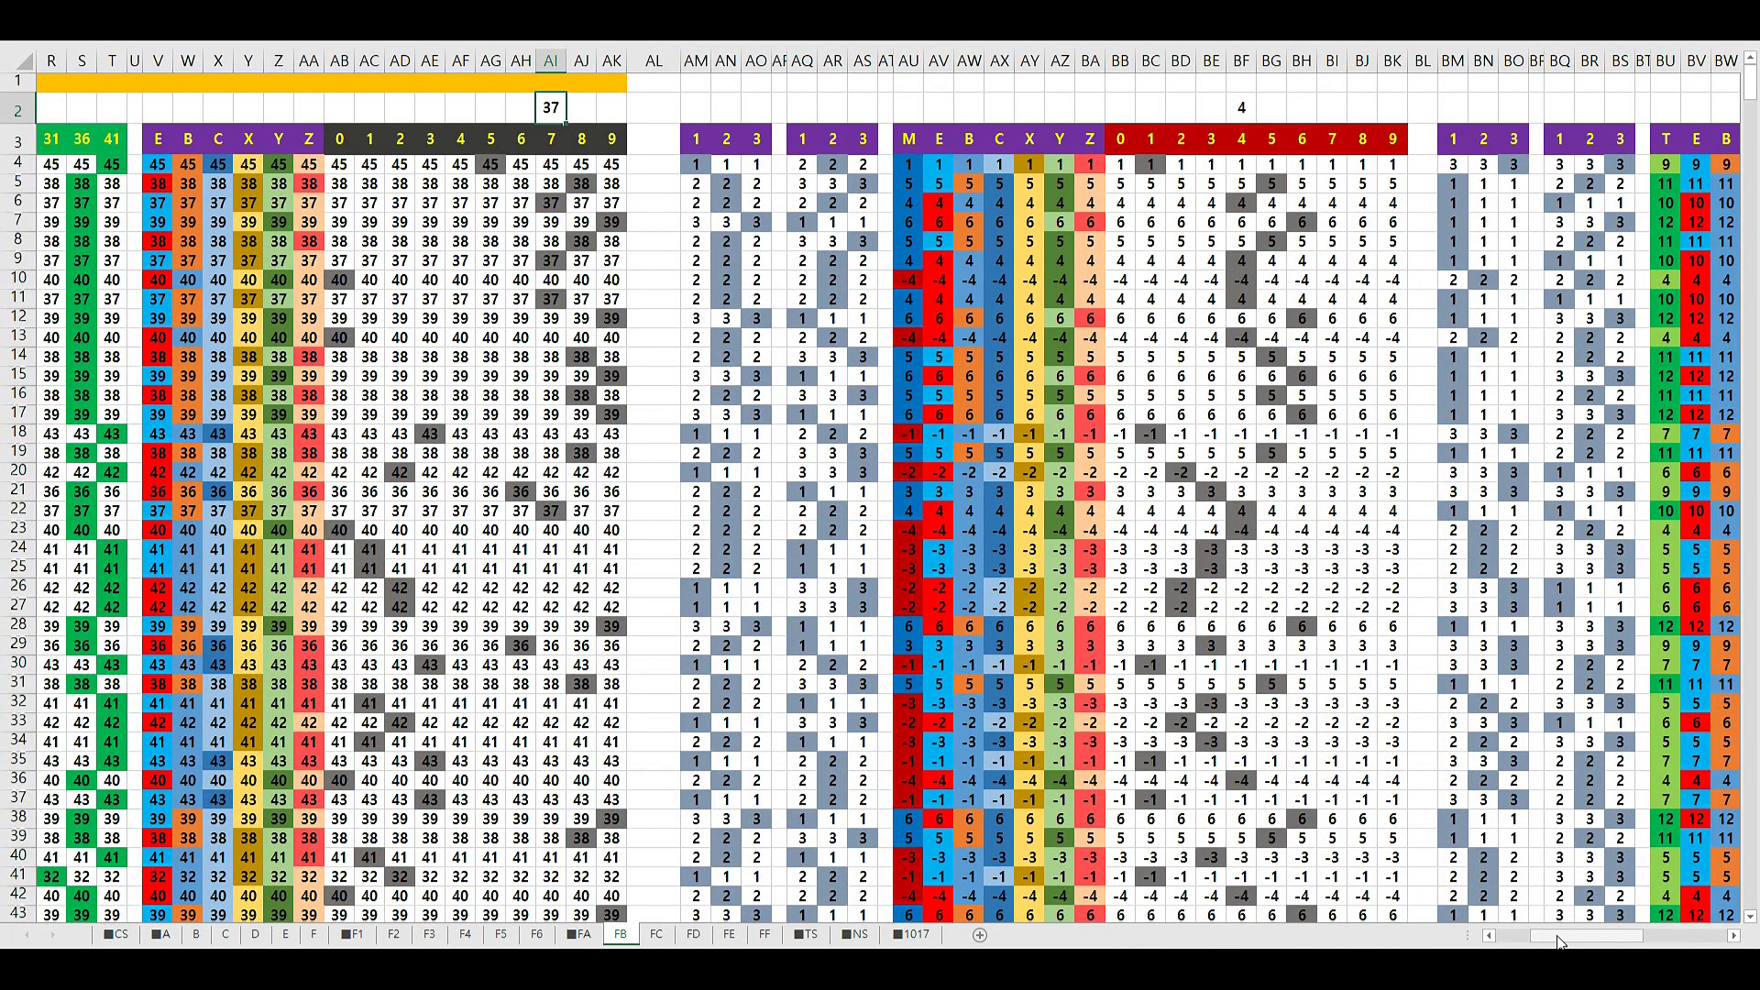
# Highlight rows 4 to 11 of the blue-headed block's 0 column and mark that column by entering 10 in CB2
pyautogui.hscroll(6, 1564, 917)
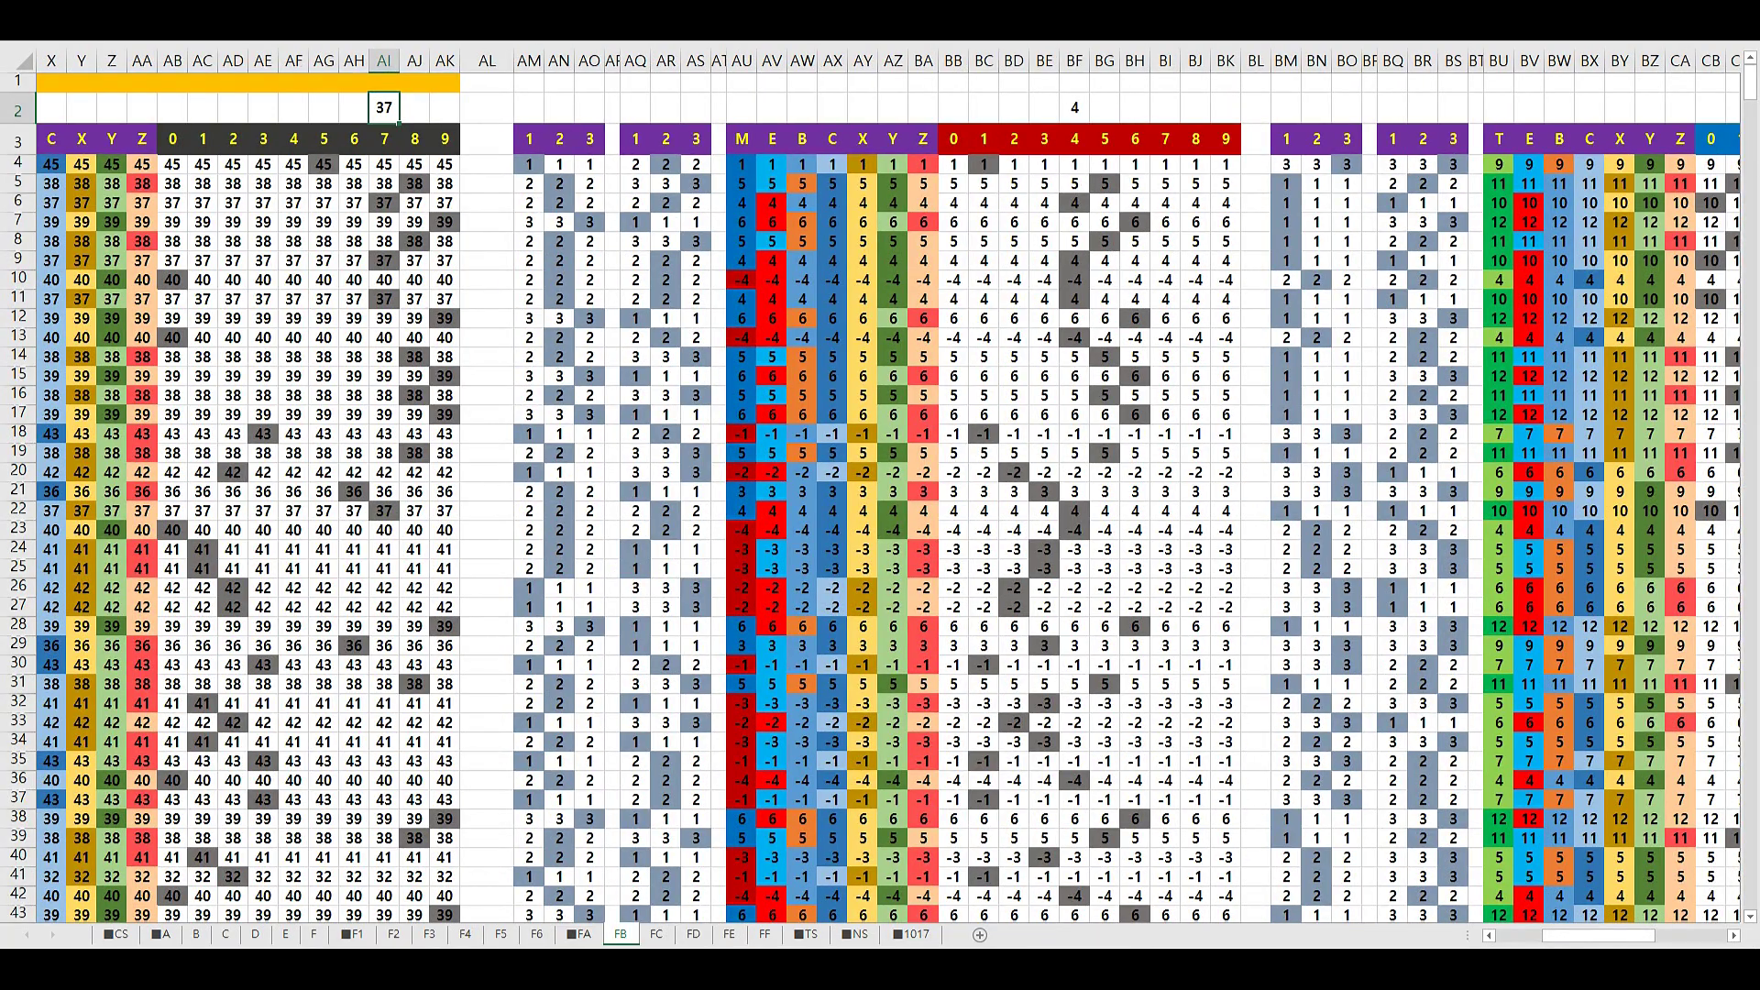
pyautogui.moveTo(1586, 945); pyautogui.dragTo(1627, 945)
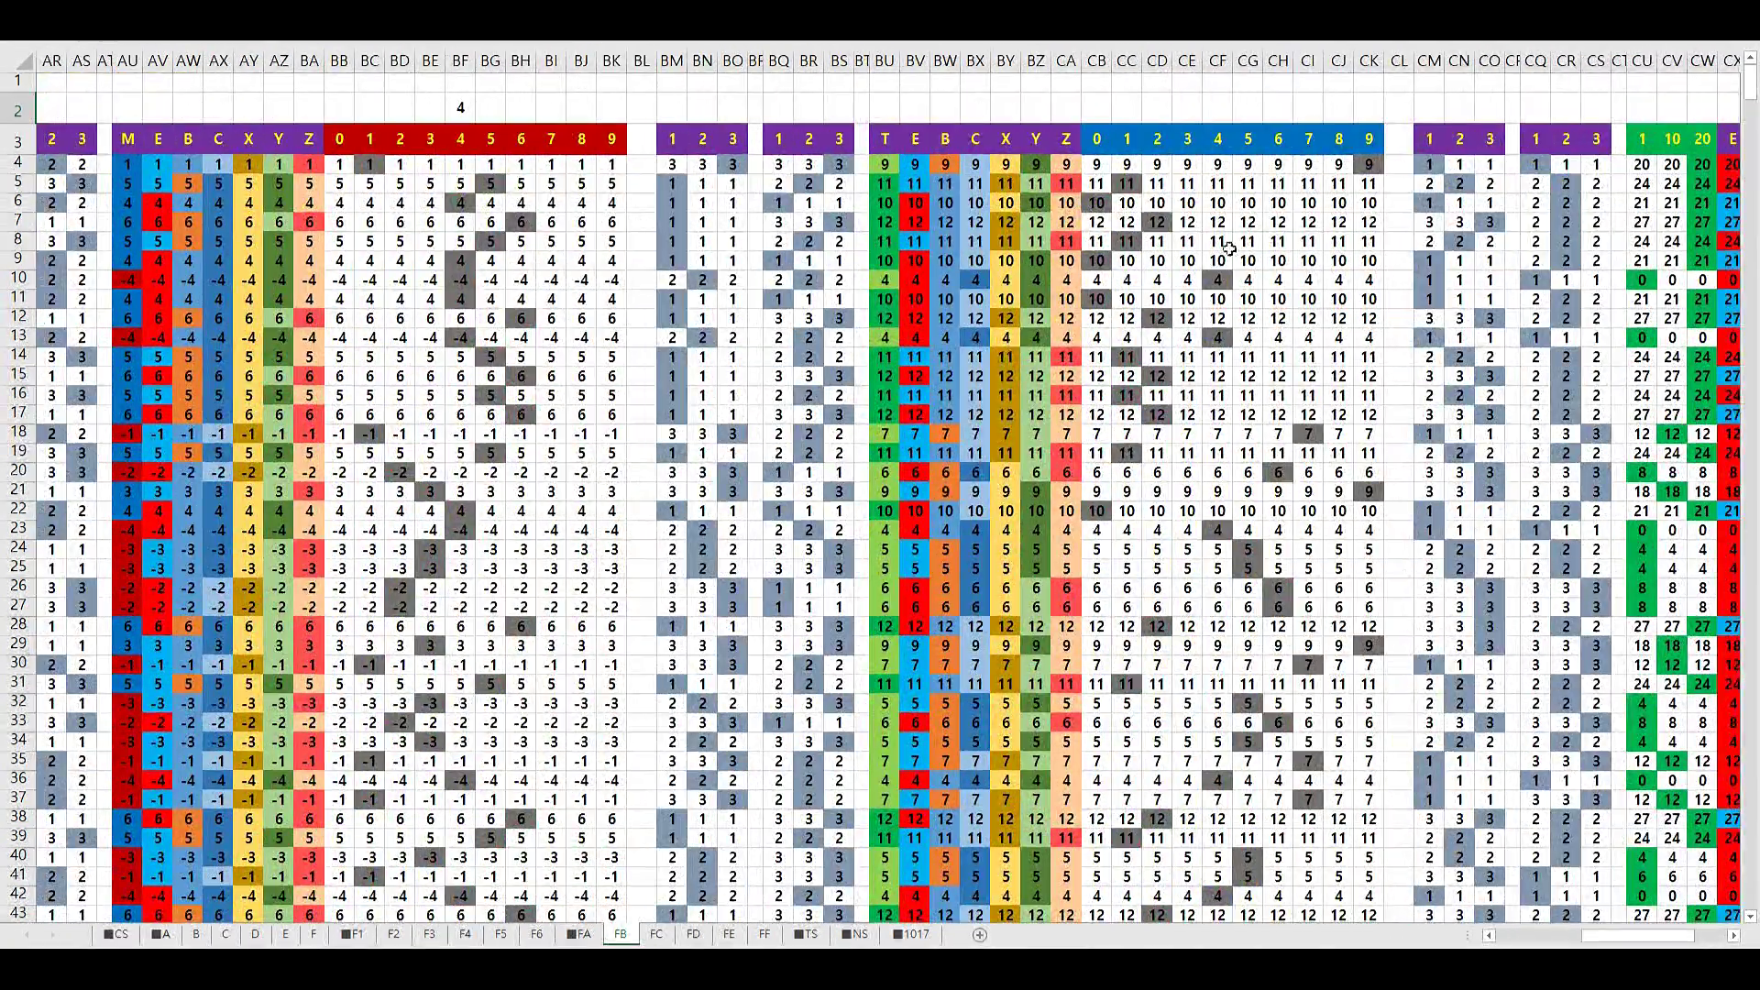
pyautogui.moveTo(1099, 163); pyautogui.dragTo(1098, 298)
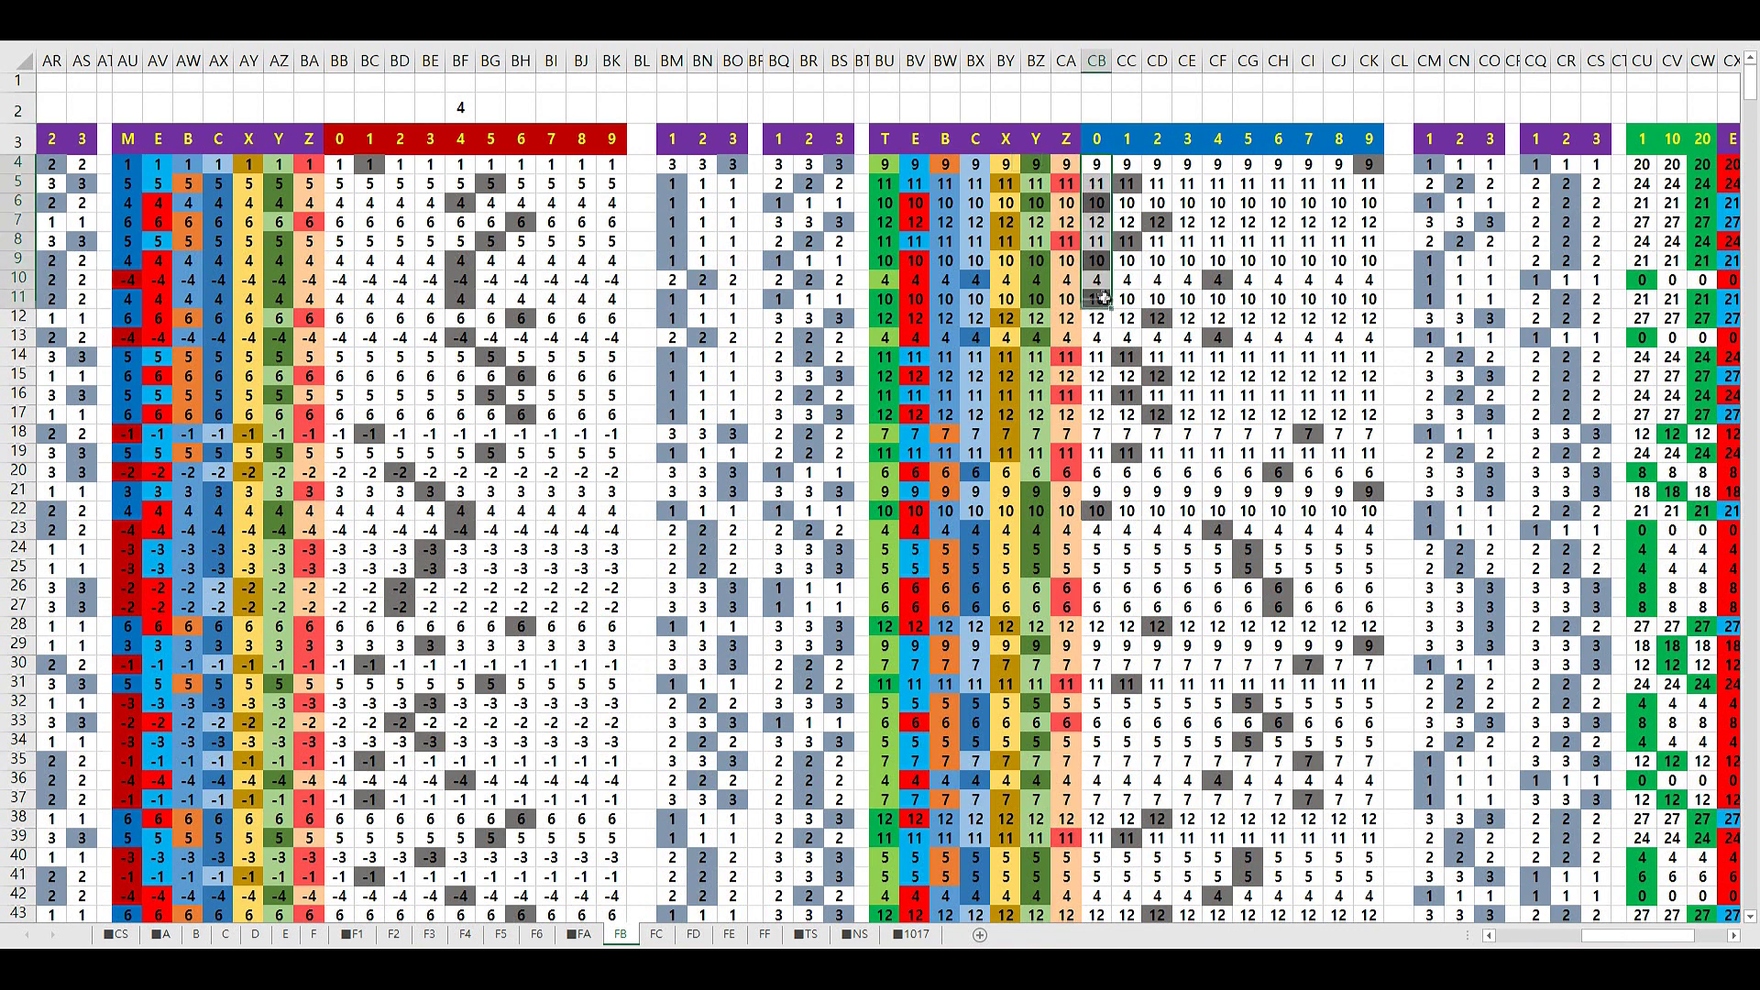
pyautogui.click(1101, 108)
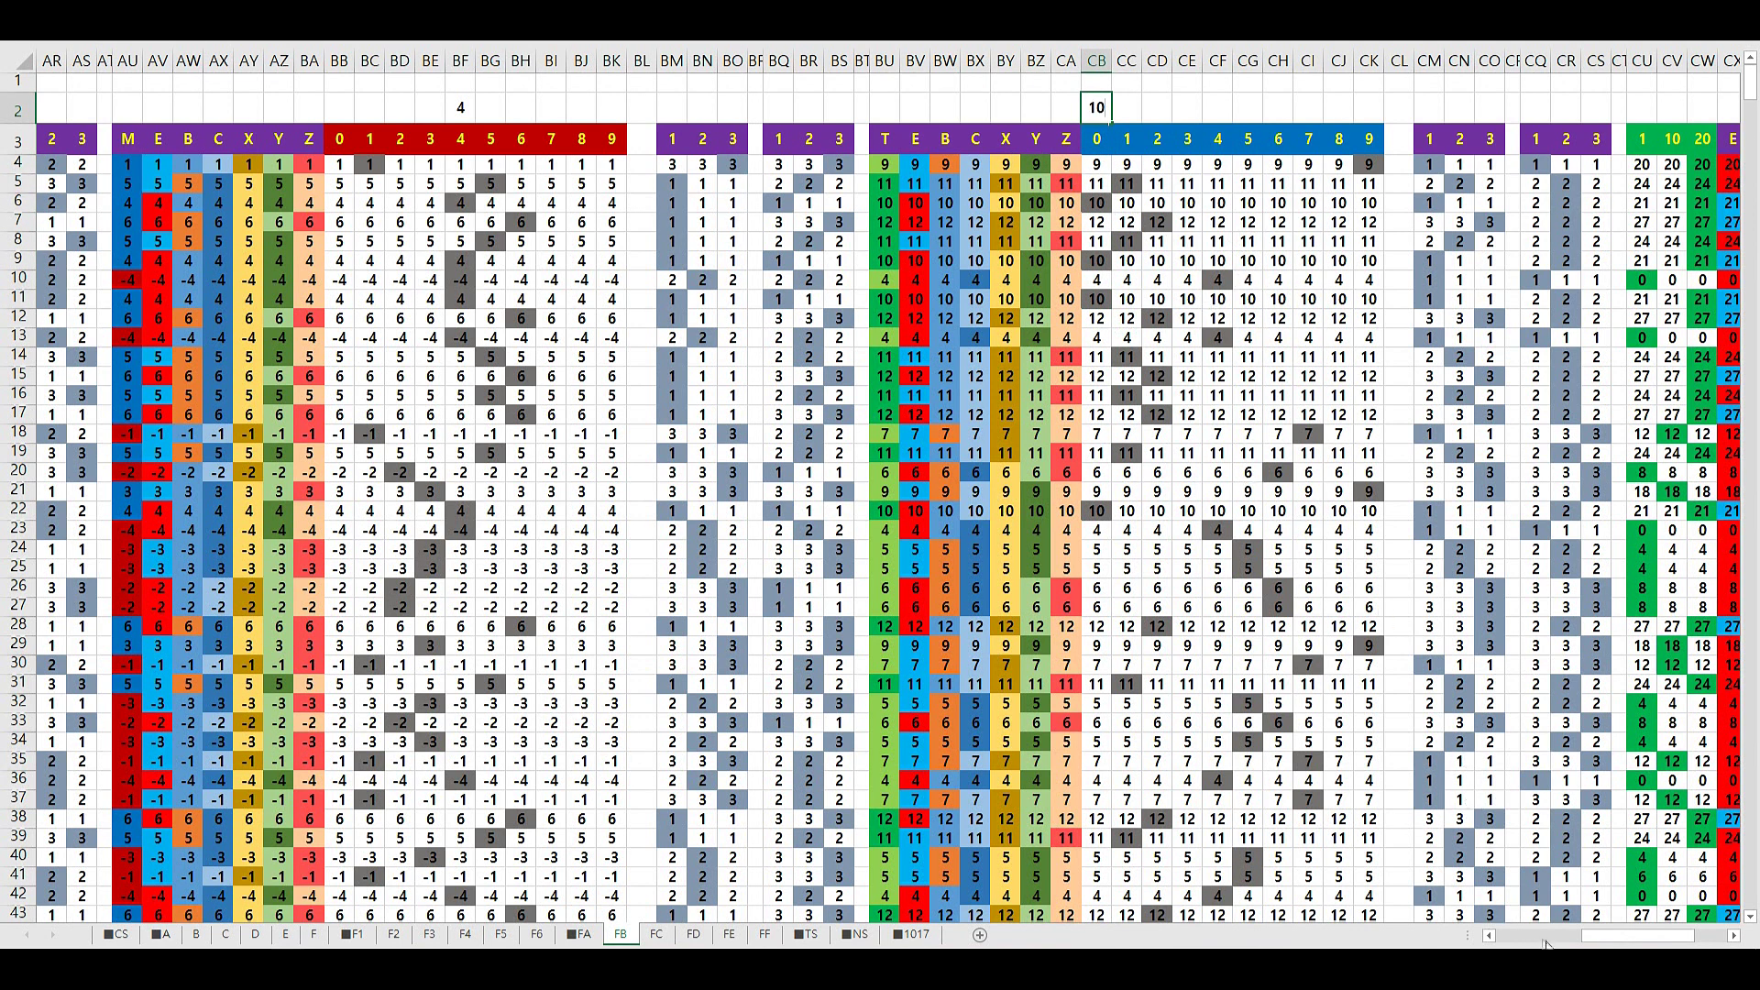
# Mark the navy-headed block's 1 column by entering 21 in DE2, and highlight its 0 and 1 columns from row 4 to row 13
pyautogui.moveTo(1648, 943); pyautogui.dragTo(1683, 943)
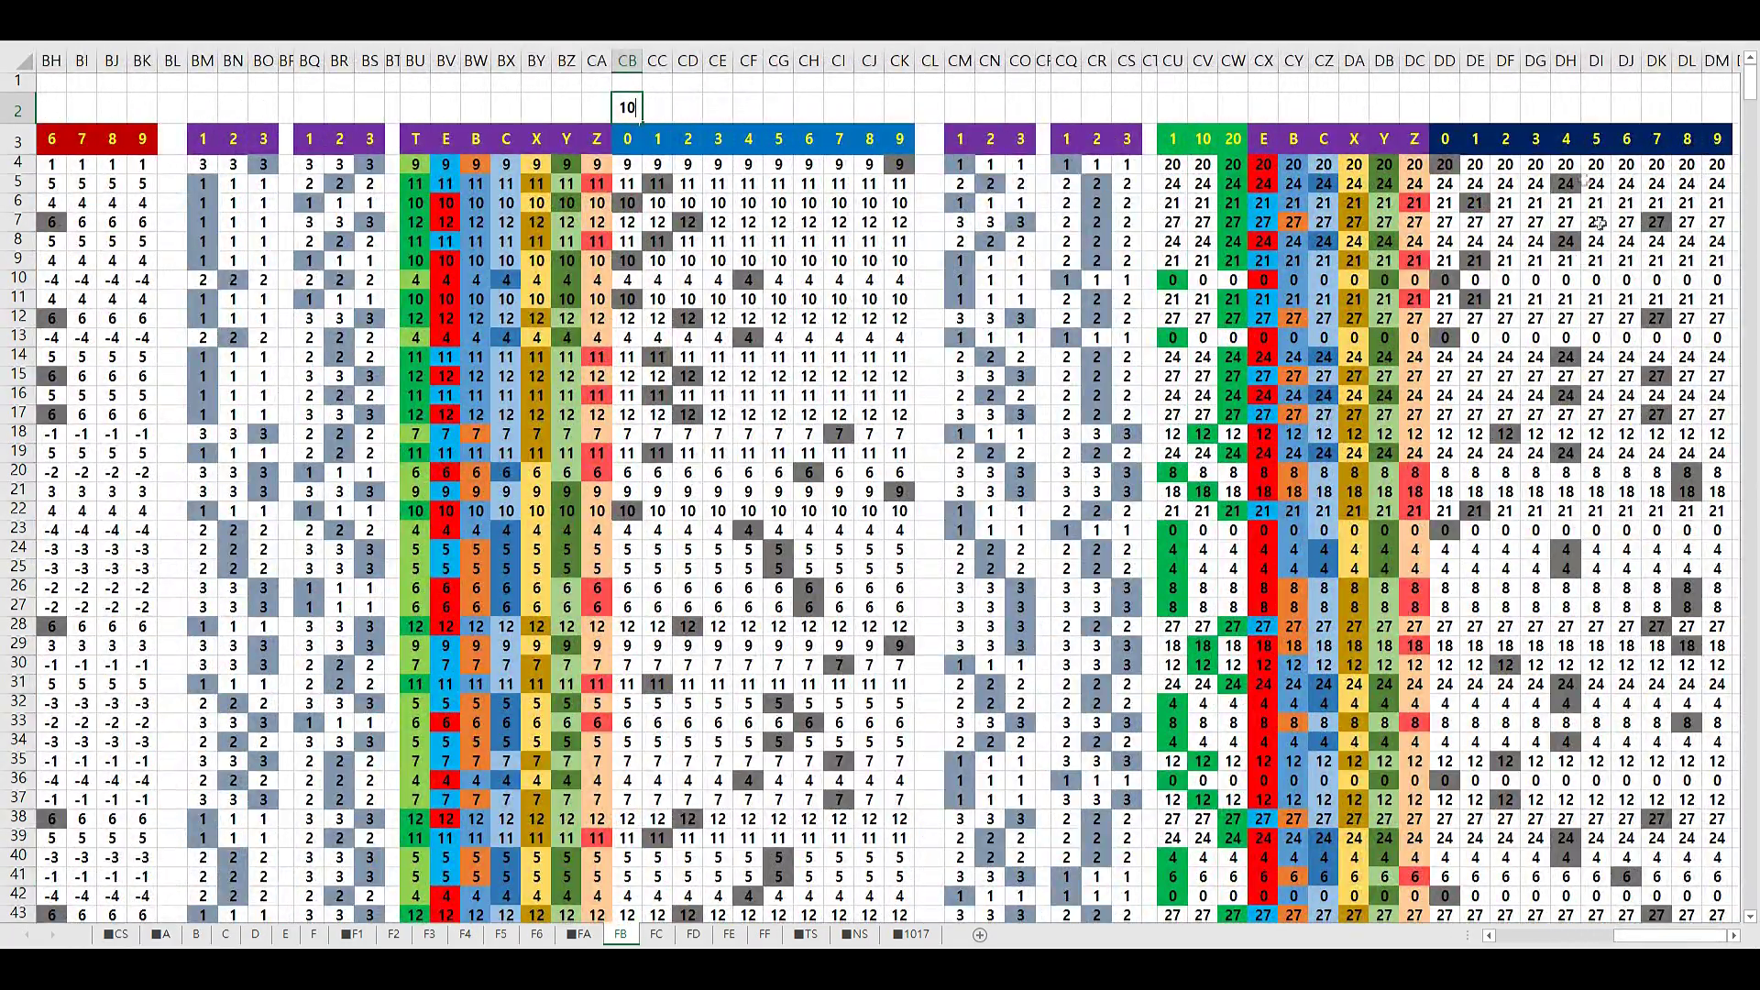
pyautogui.click(1480, 108)
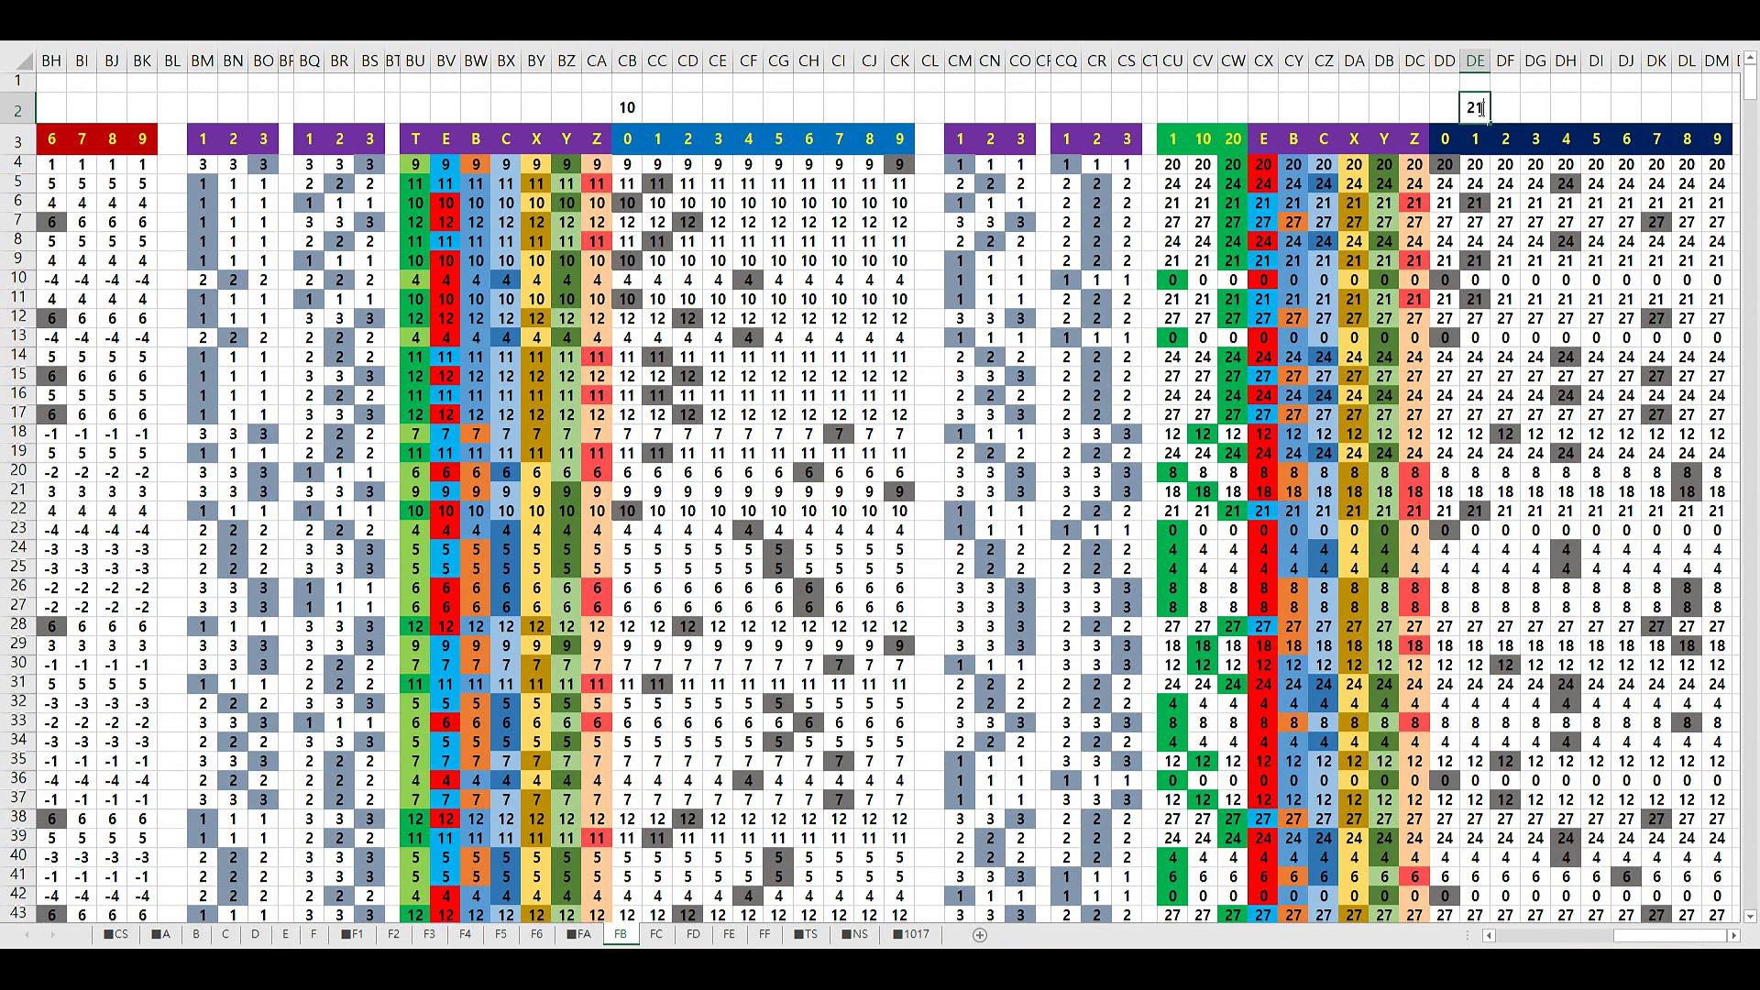
pyautogui.moveTo(1445, 165); pyautogui.dragTo(1473, 343)
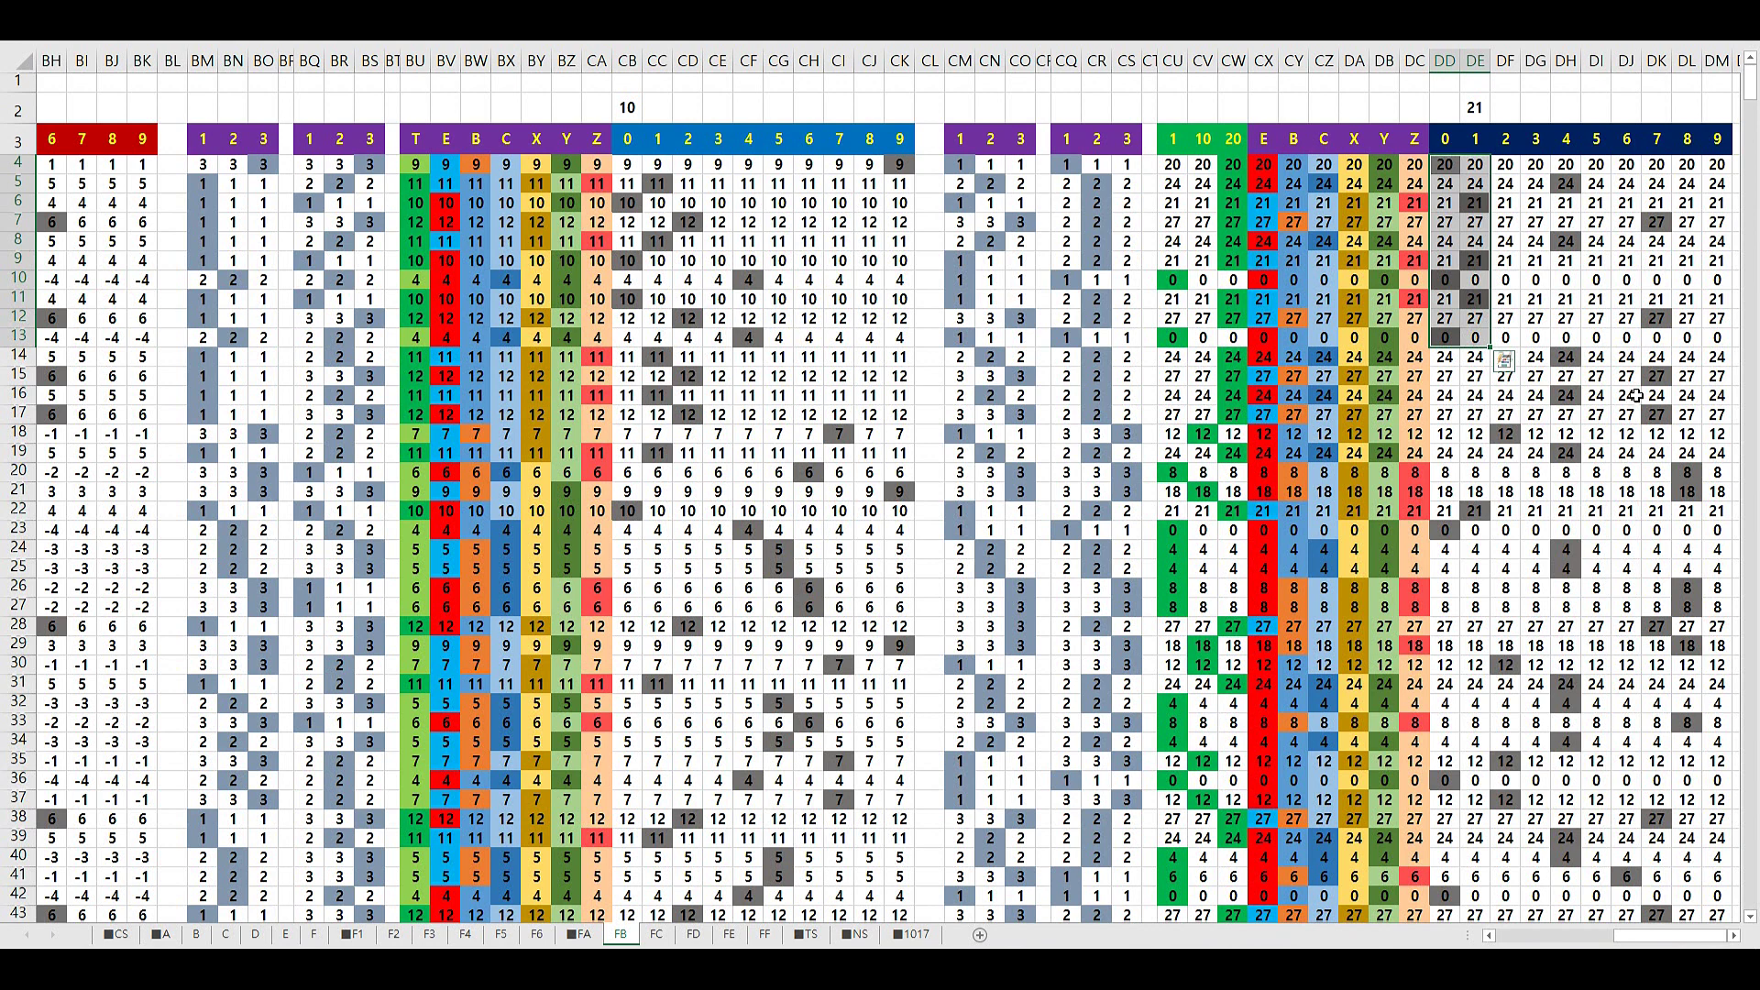
# Examine the navy-headed 7 column around row 7, and compare it with AK2 above the dark-headed 9 column
pyautogui.click(1687, 392)
pyautogui.click(1656, 110)
pyautogui.click(1656, 222)
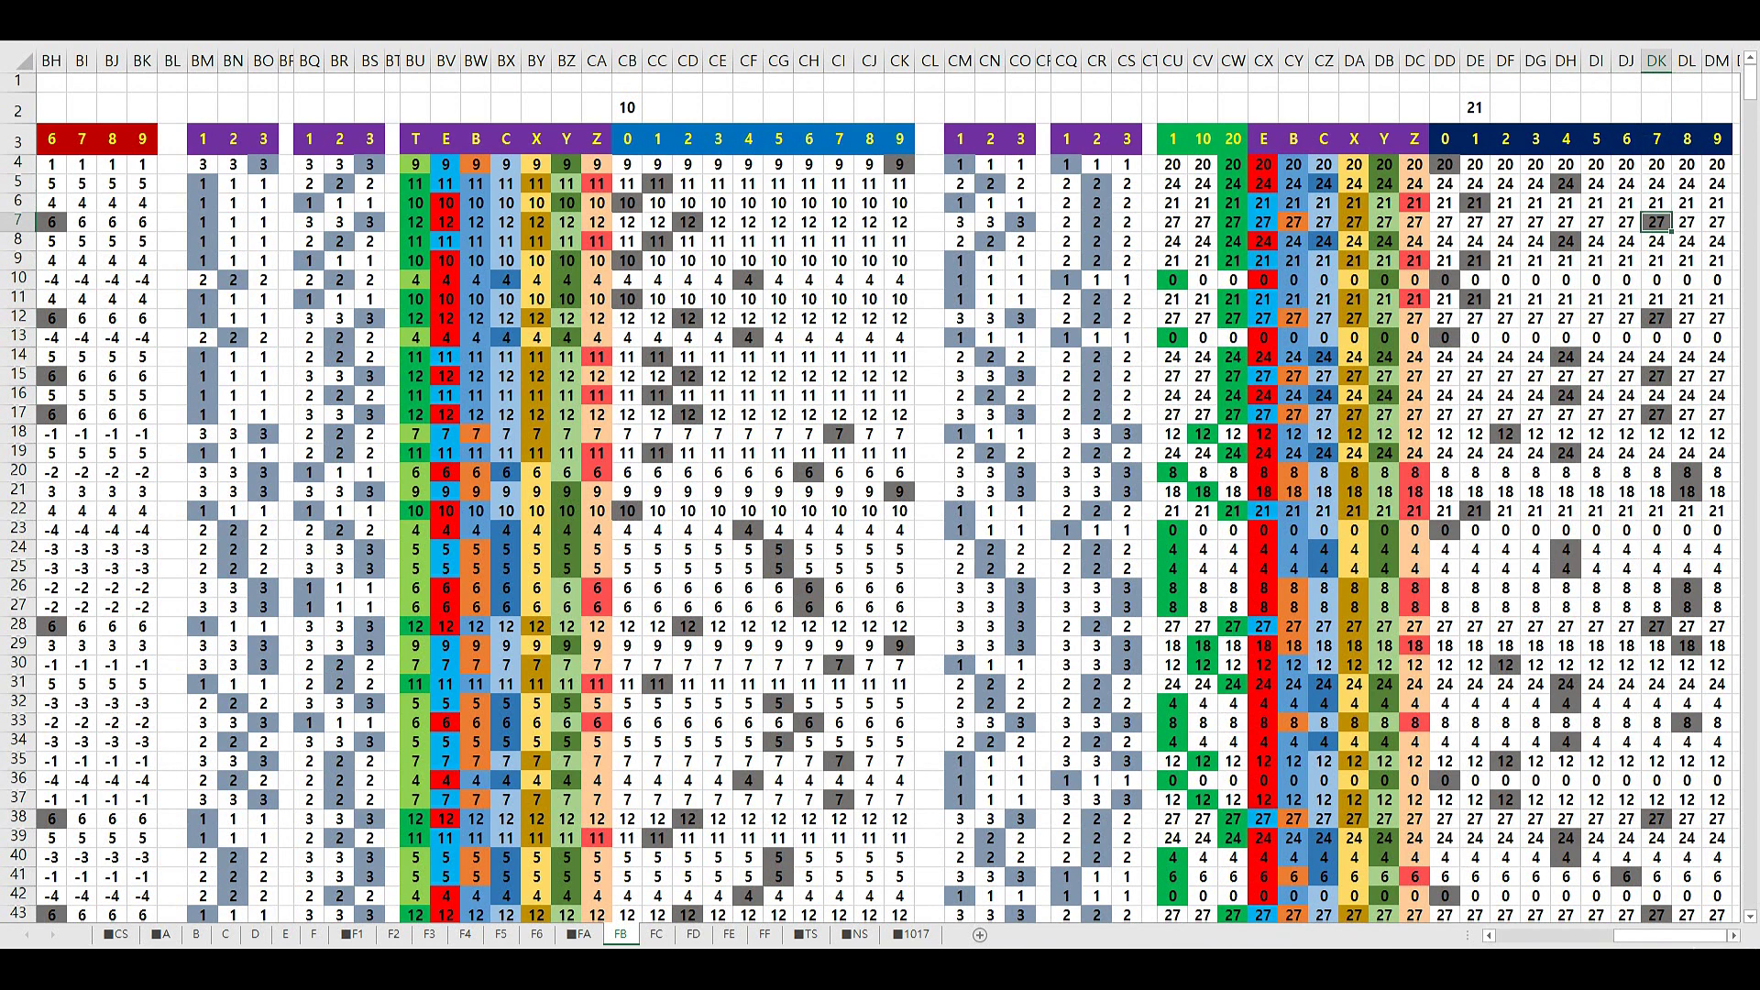
pyautogui.moveTo(1669, 935); pyautogui.dragTo(1548, 936)
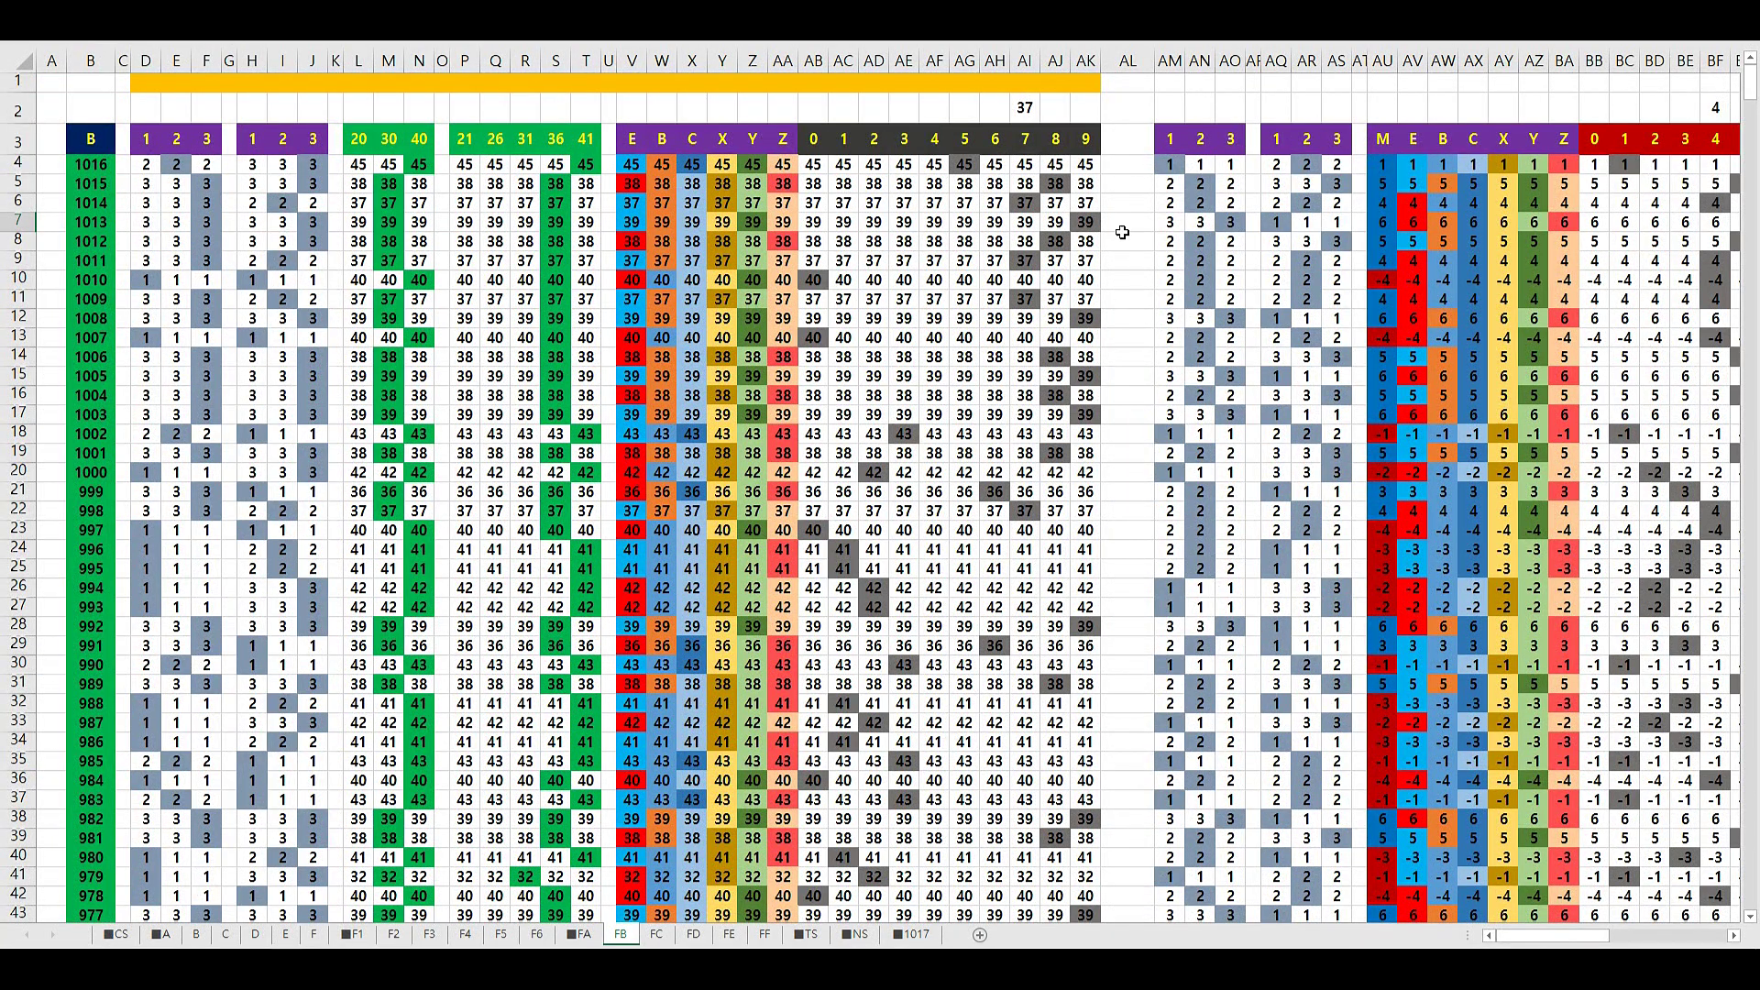
pyautogui.click(1085, 107)
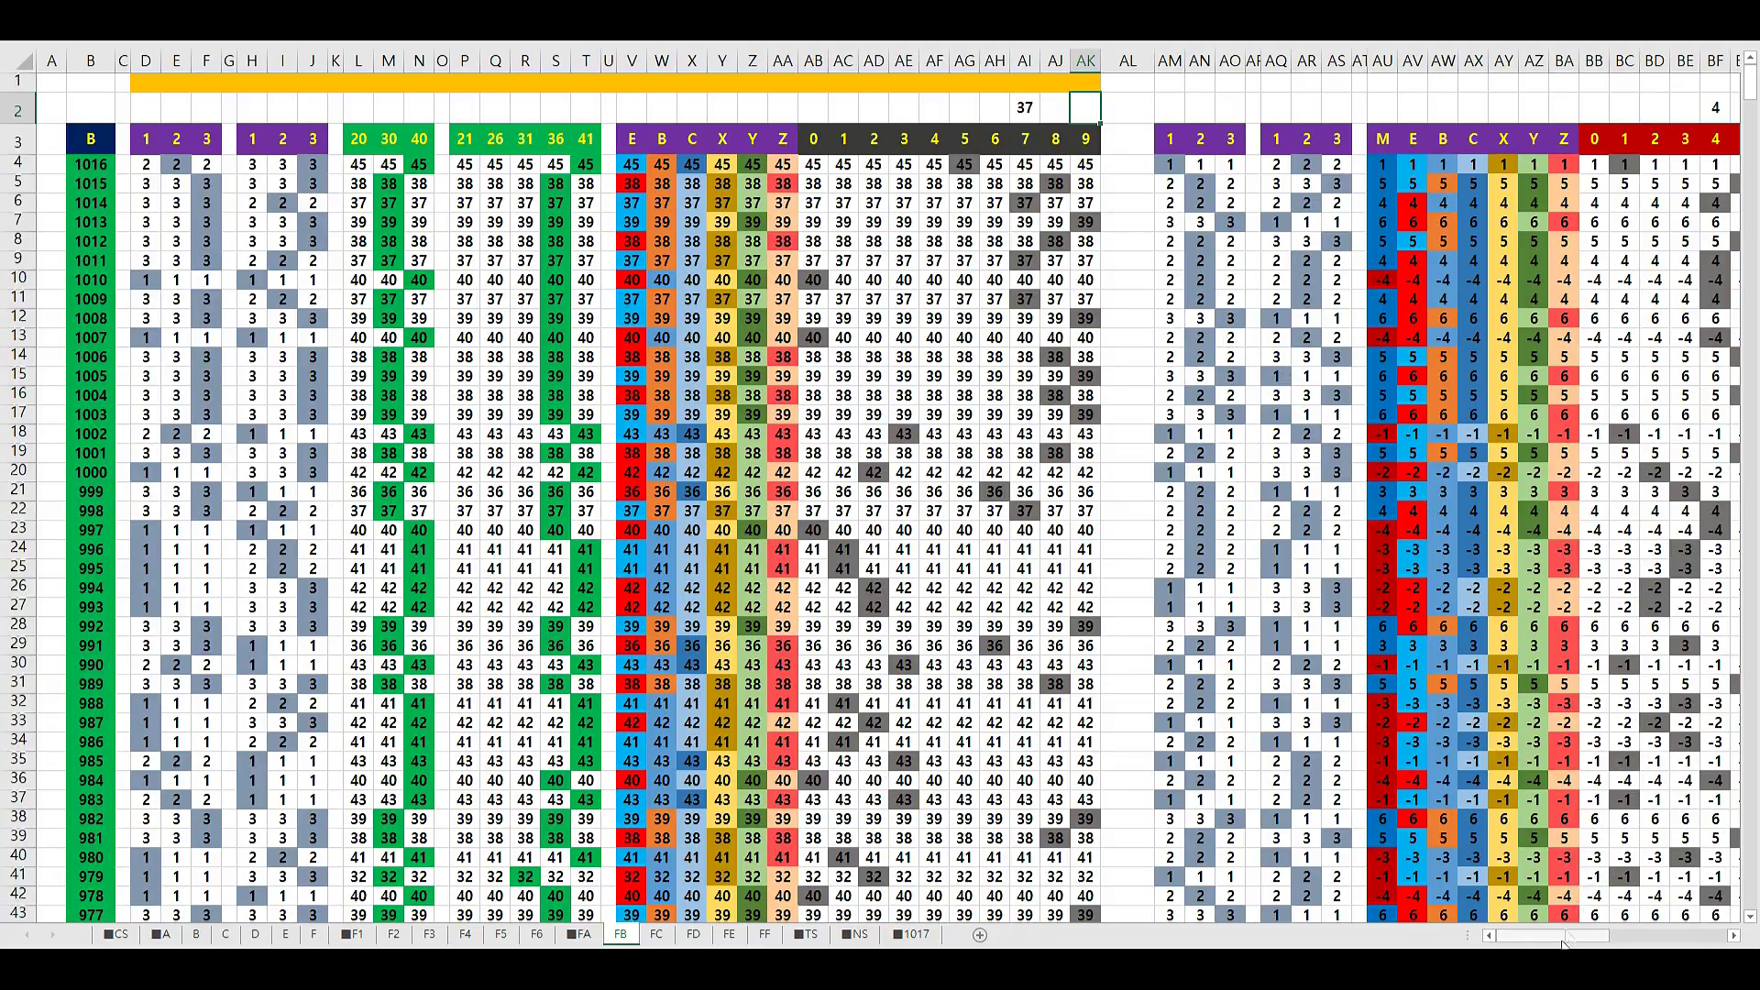
pyautogui.moveTo(1568, 938); pyautogui.dragTo(1735, 944)
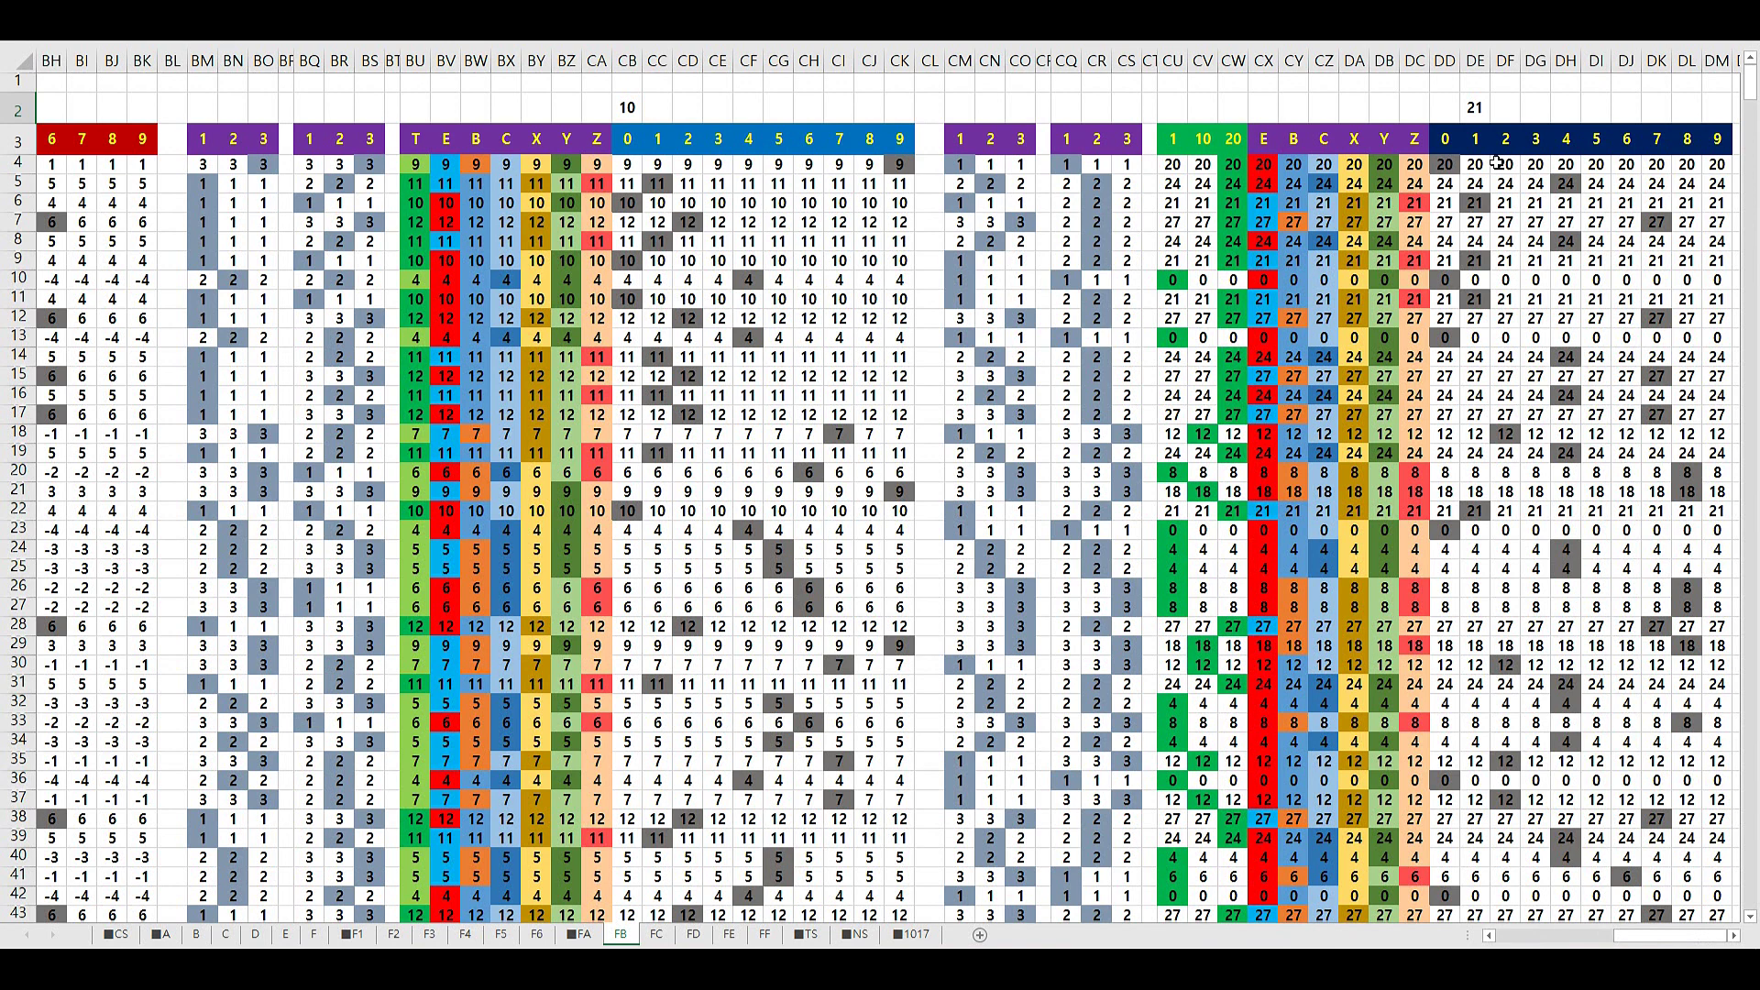
# Highlight row 2 above the navy-headed 1 to 7 columns and above the dark-headed 7 to 9 columns, and return to B3
pyautogui.click(1476, 107)
pyautogui.click(1572, 114)
pyautogui.moveTo(1572, 114)
pyautogui.mouseDown()
pyautogui.moveTo(1669, 124)
pyautogui.moveTo(1611, 104)
pyautogui.moveTo(1658, 106)
pyautogui.mouseUp()
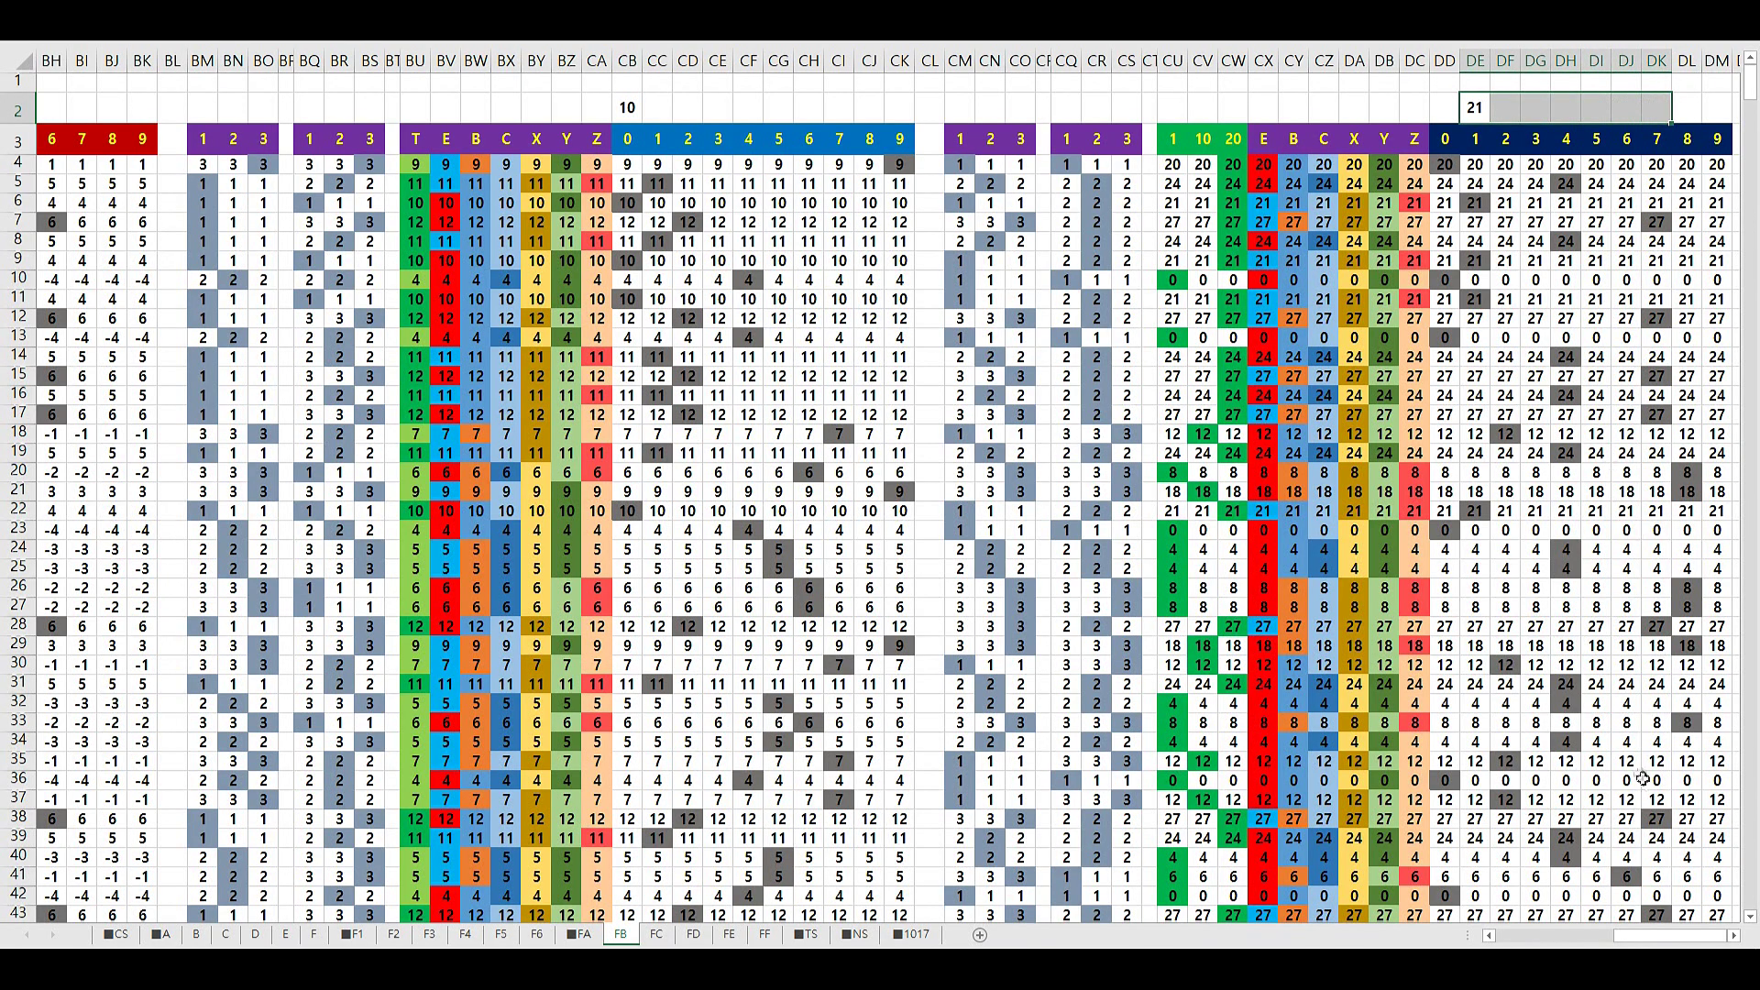
pyautogui.moveTo(1691, 933); pyautogui.dragTo(1357, 883)
pyautogui.moveTo(1025, 110); pyautogui.dragTo(1087, 109)
pyautogui.click(92, 139)
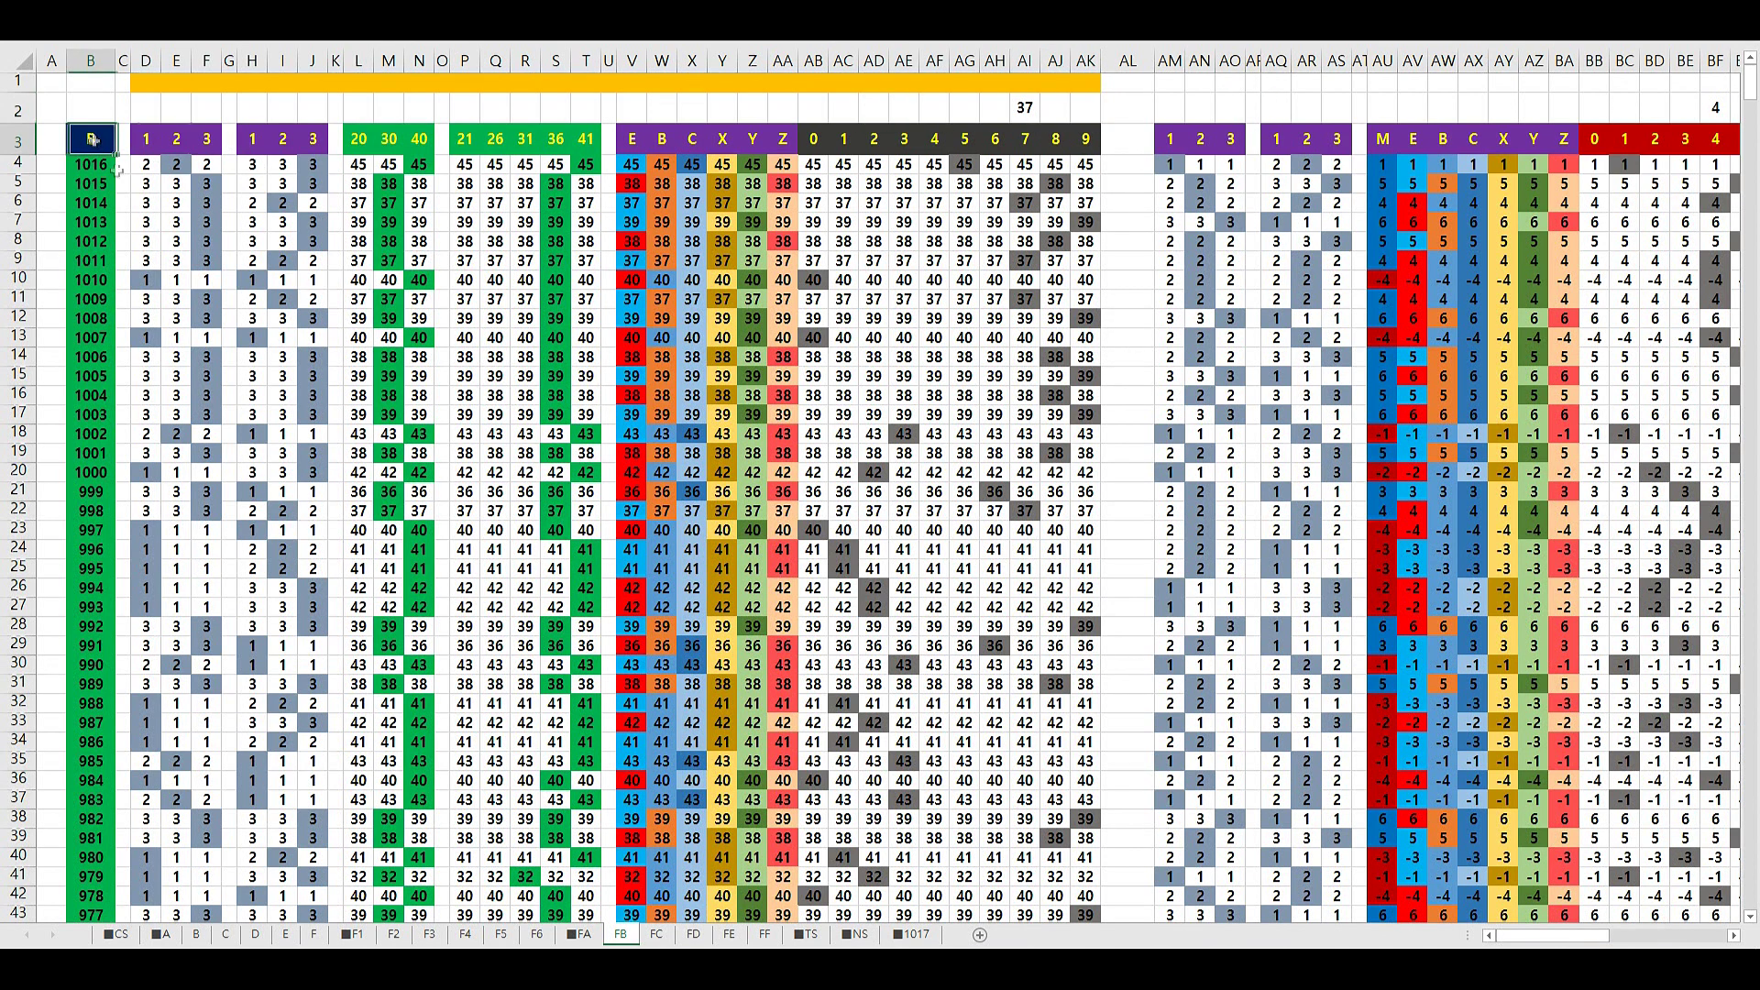
# On sheet FC, mark the dark-headed block's 1 column by entering 41 in AC2
pyautogui.click(656, 934)
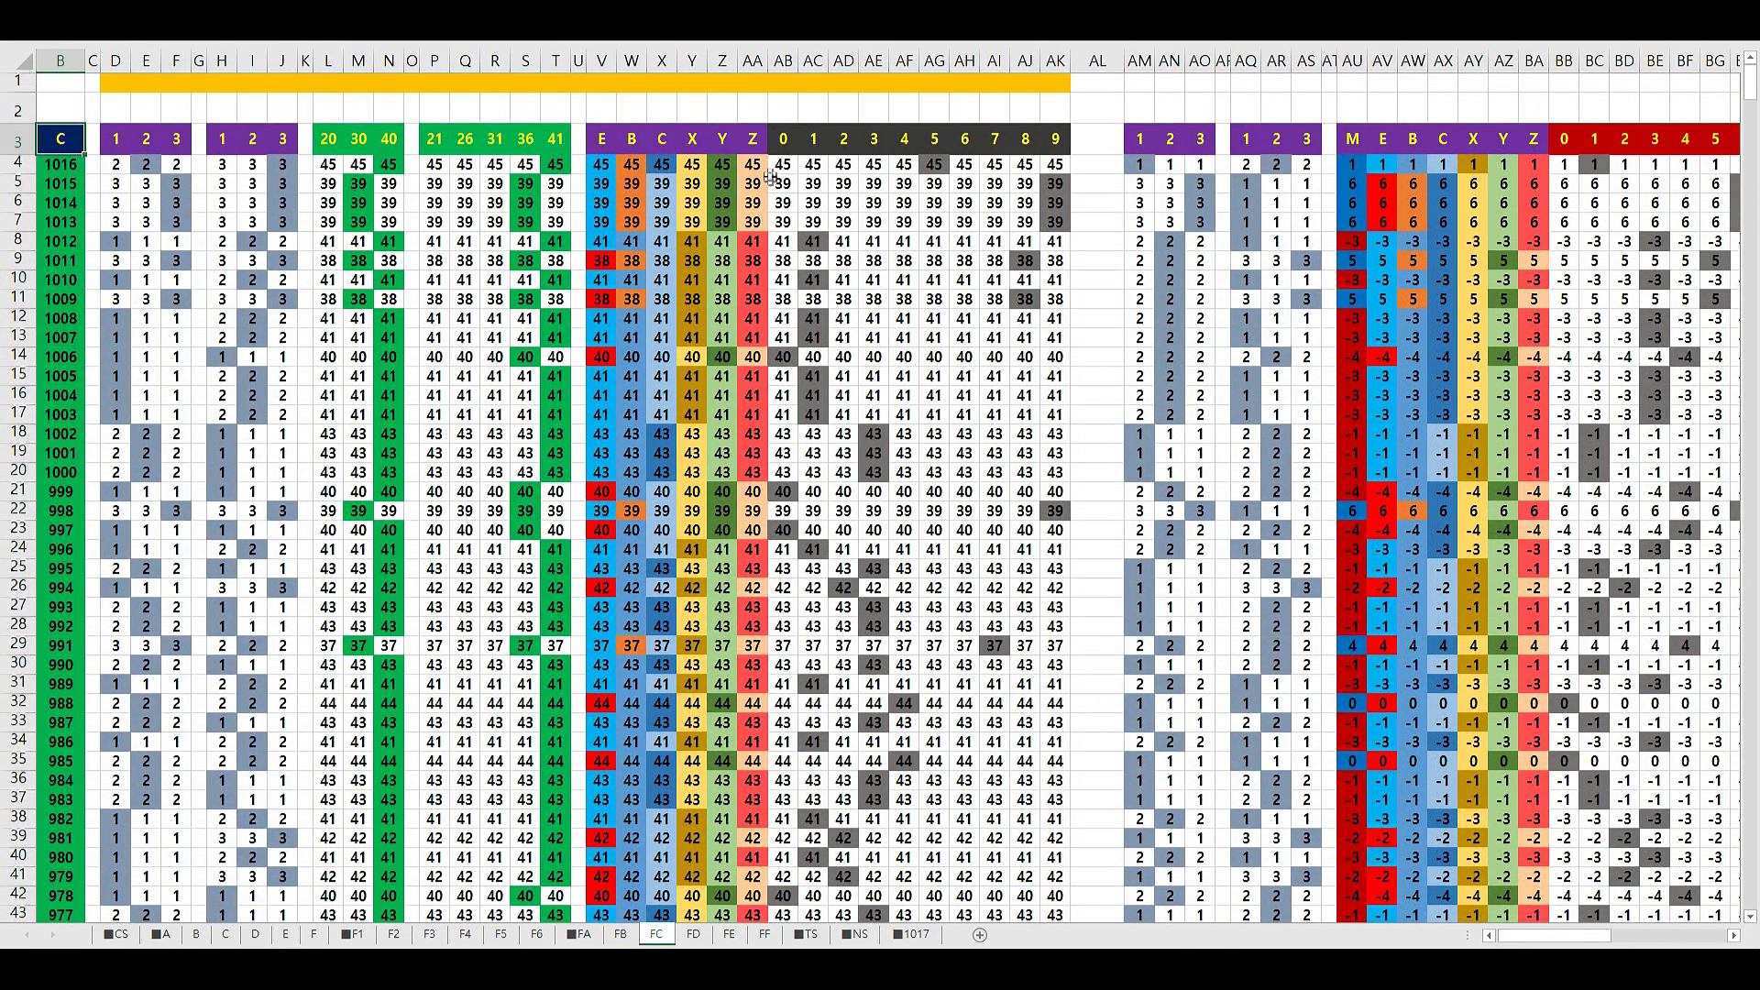
pyautogui.click(813, 107)
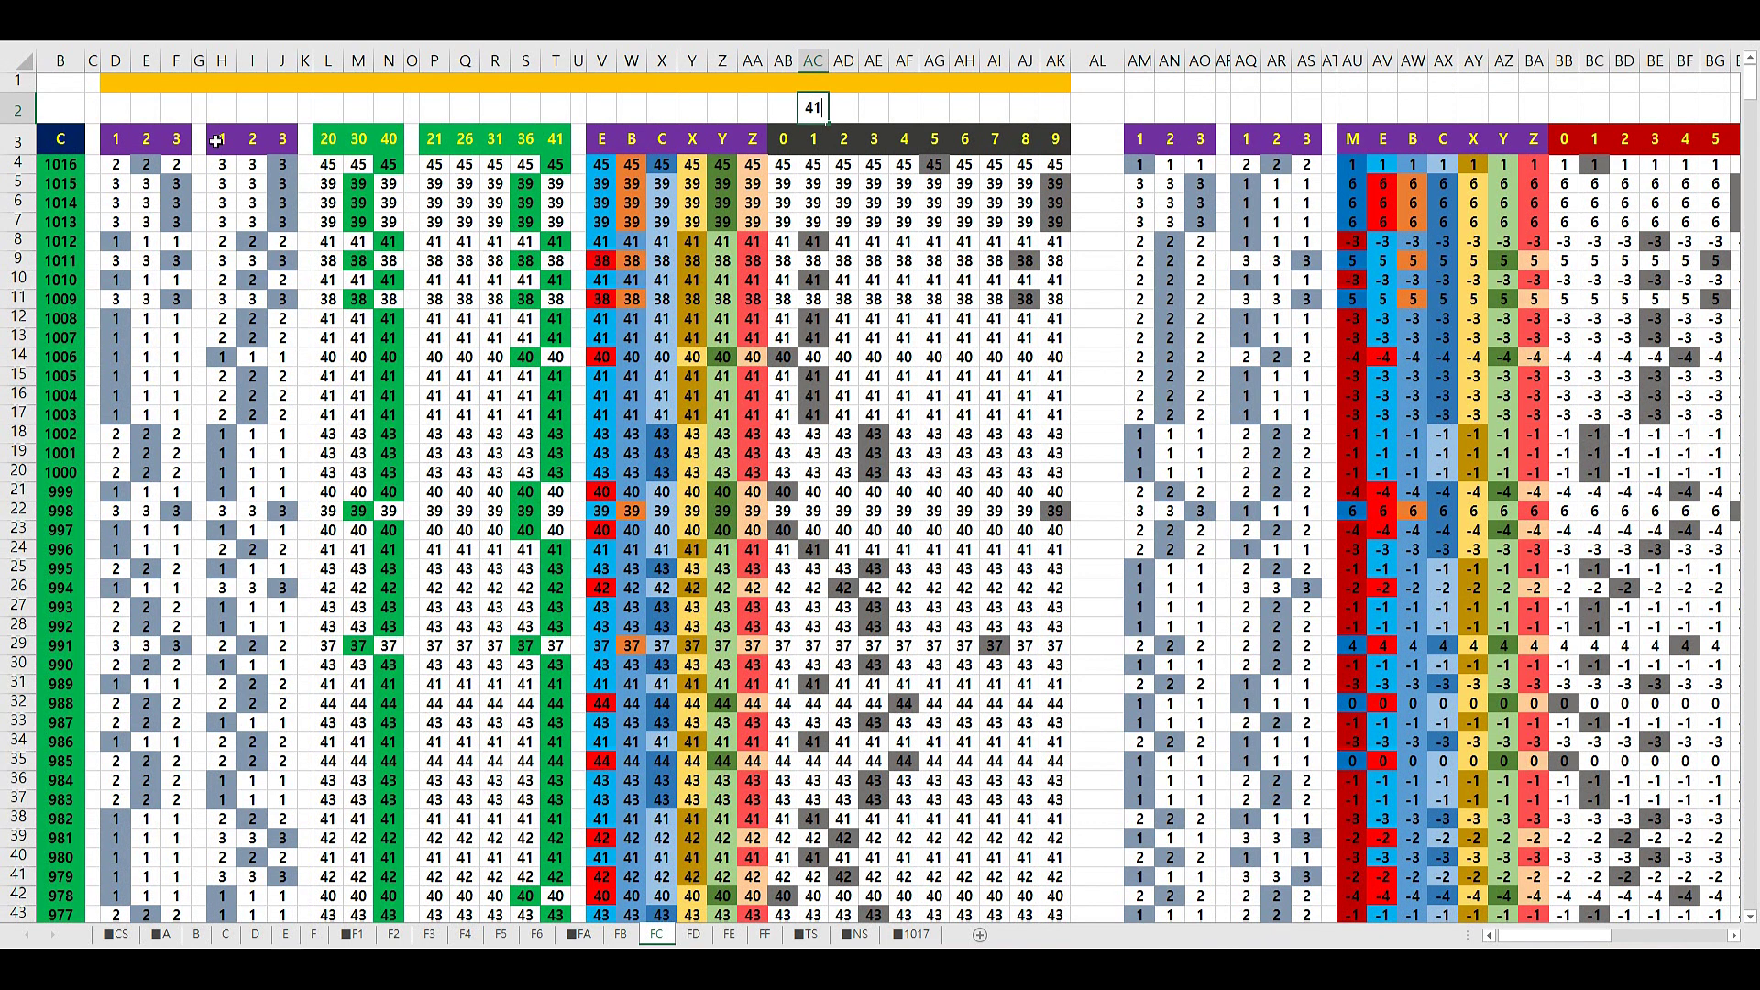
pyautogui.click(66, 129)
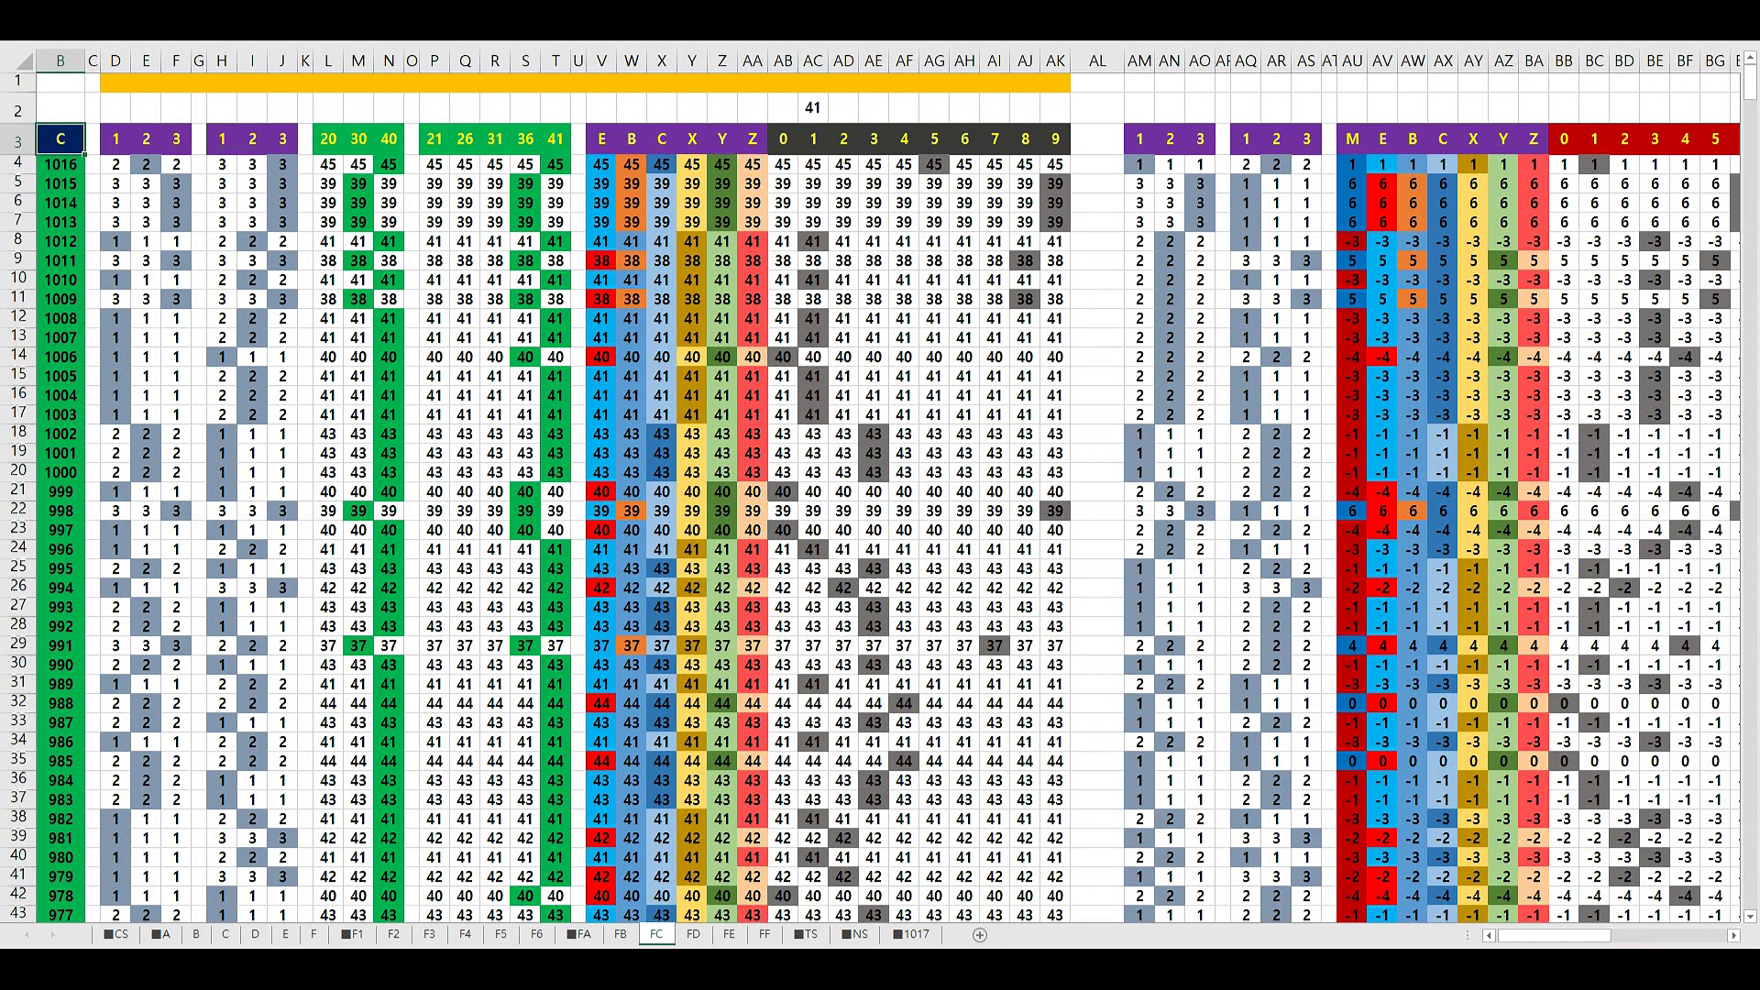
# On sheet FD, mark the dark-headed 1, 2 and 3 columns by entering 41, 42 and 43 in AC2 to AE2
pyautogui.click(695, 939)
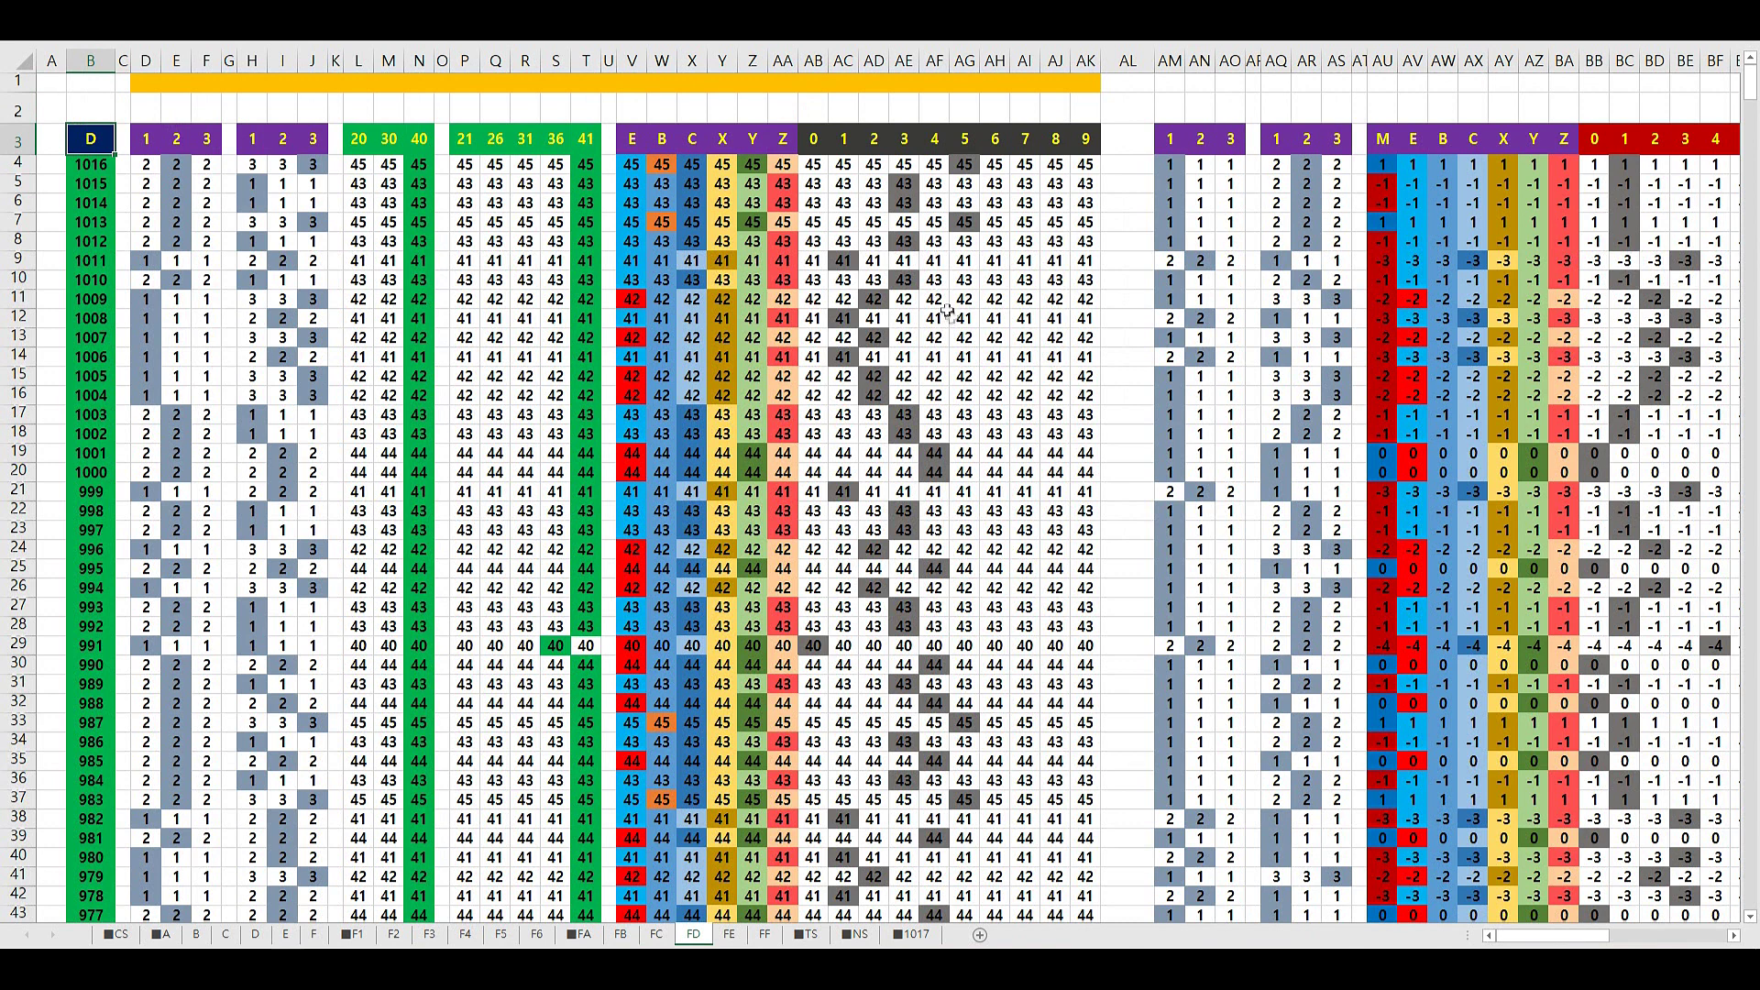
pyautogui.click(848, 114)
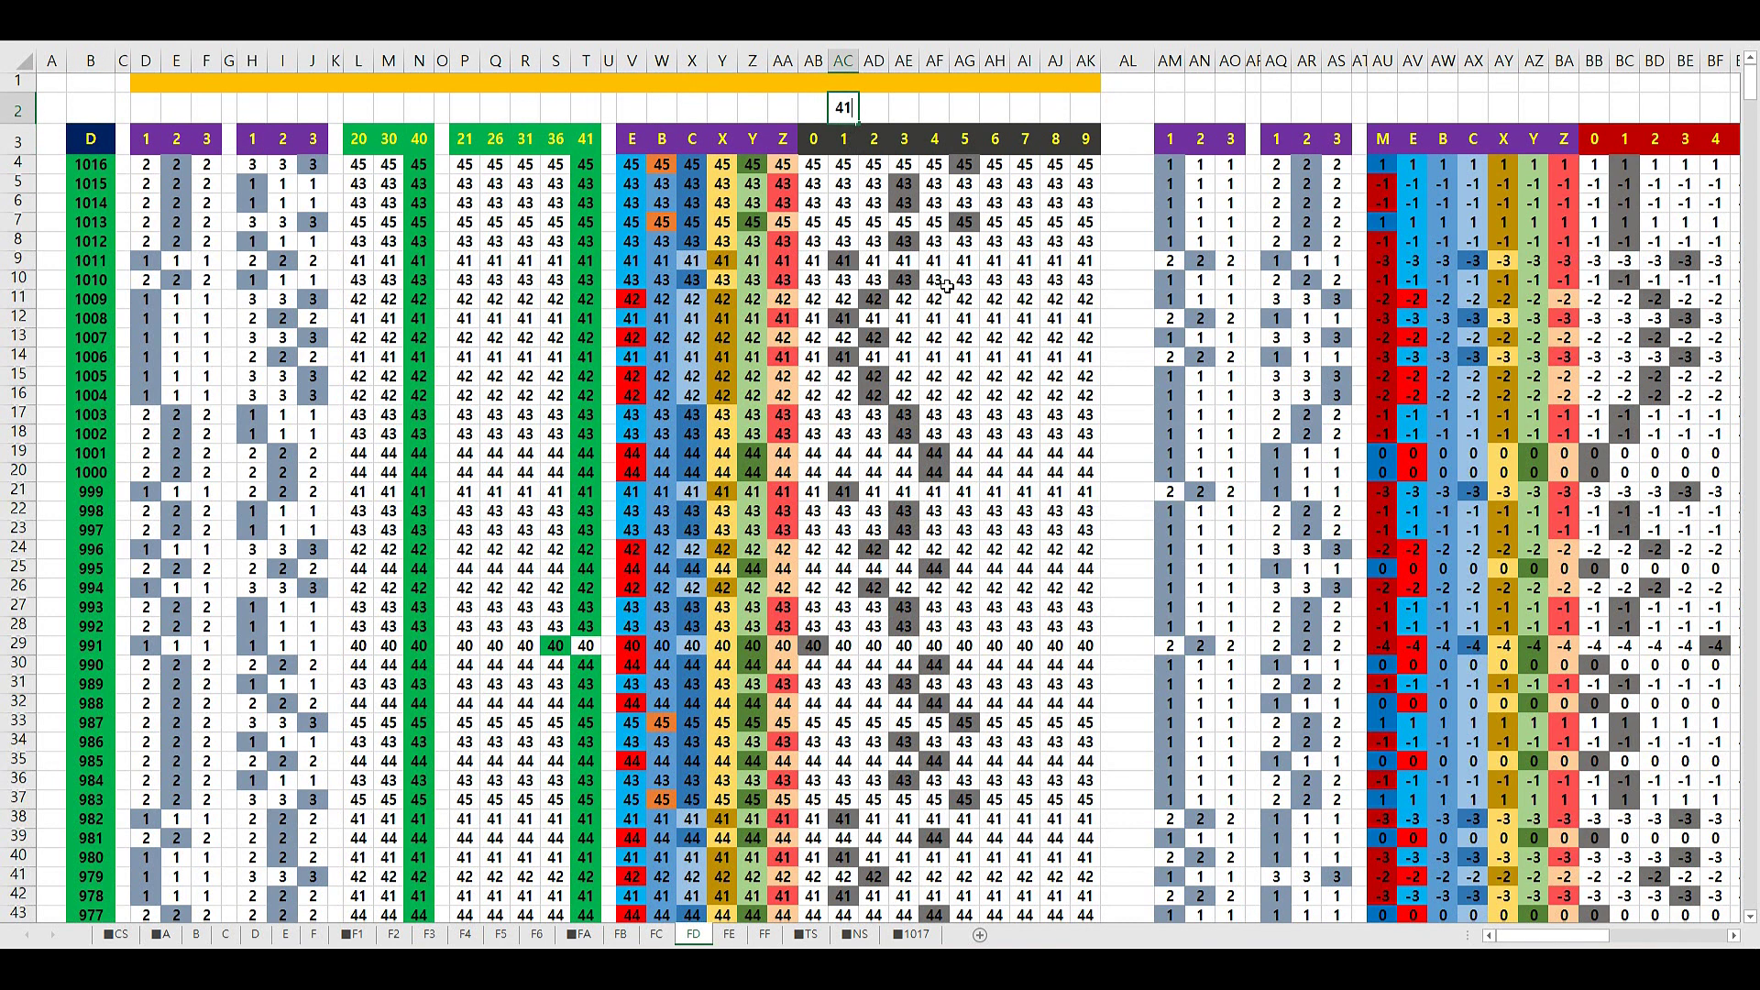
pyautogui.press('Tab')
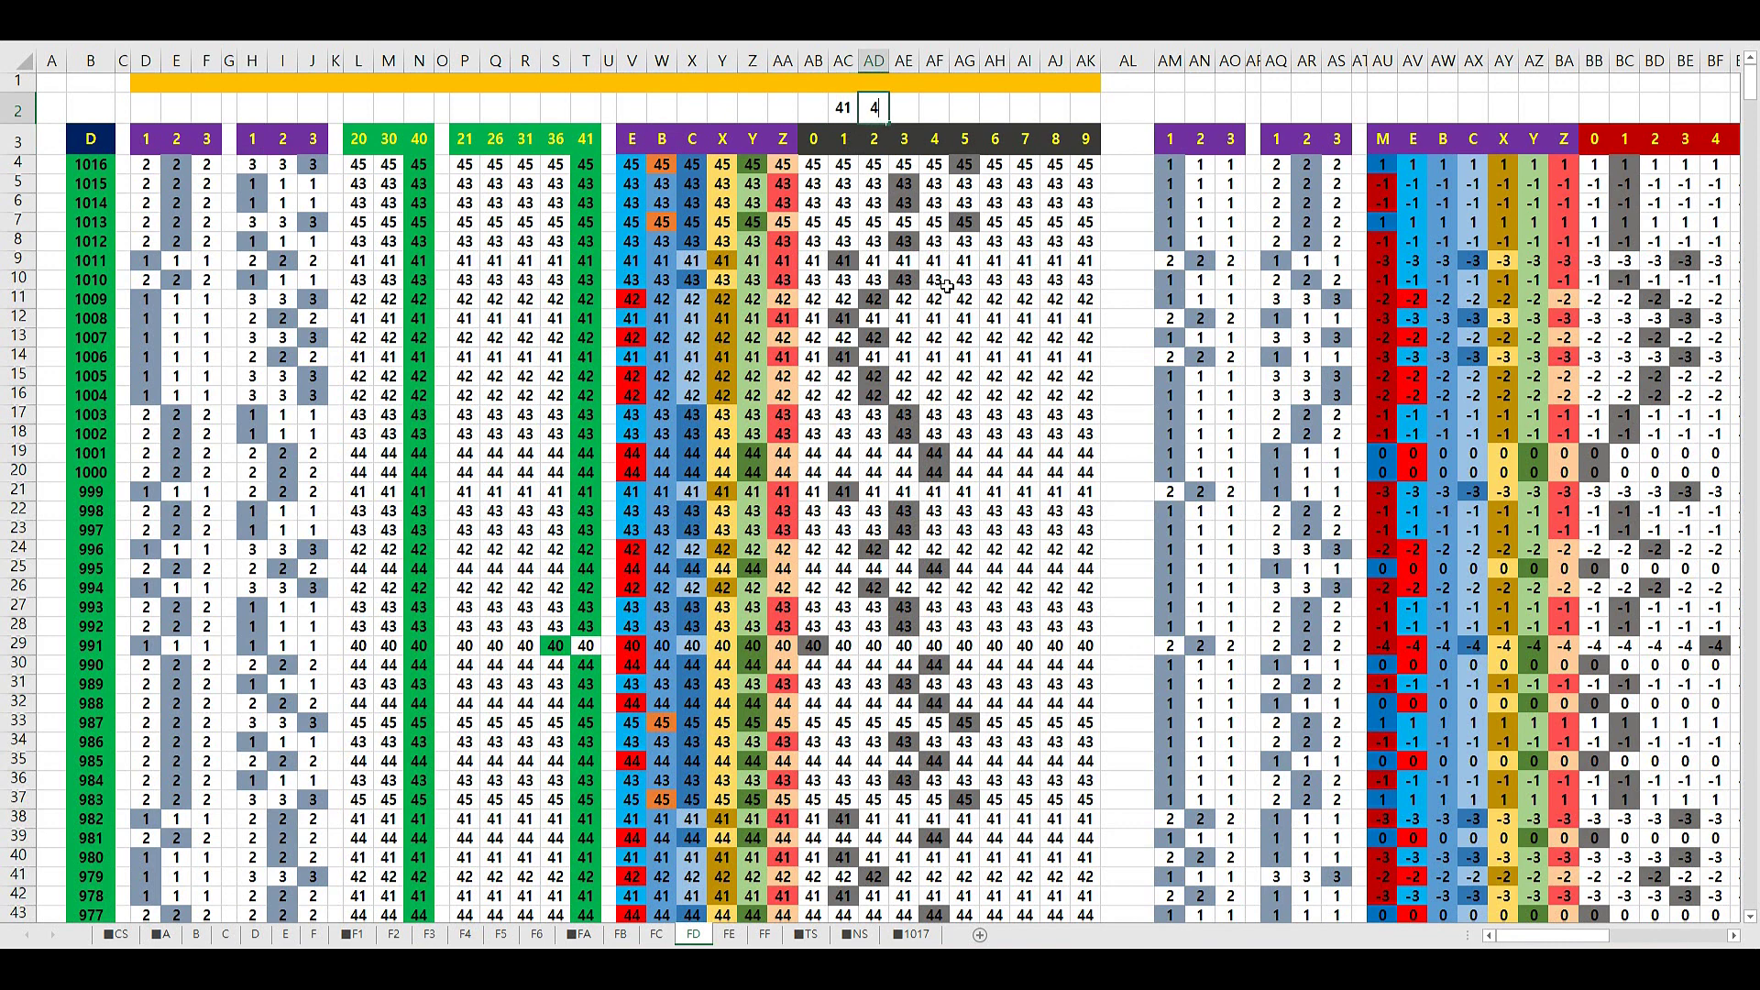
pyautogui.press('Tab')
pyautogui.write('4')
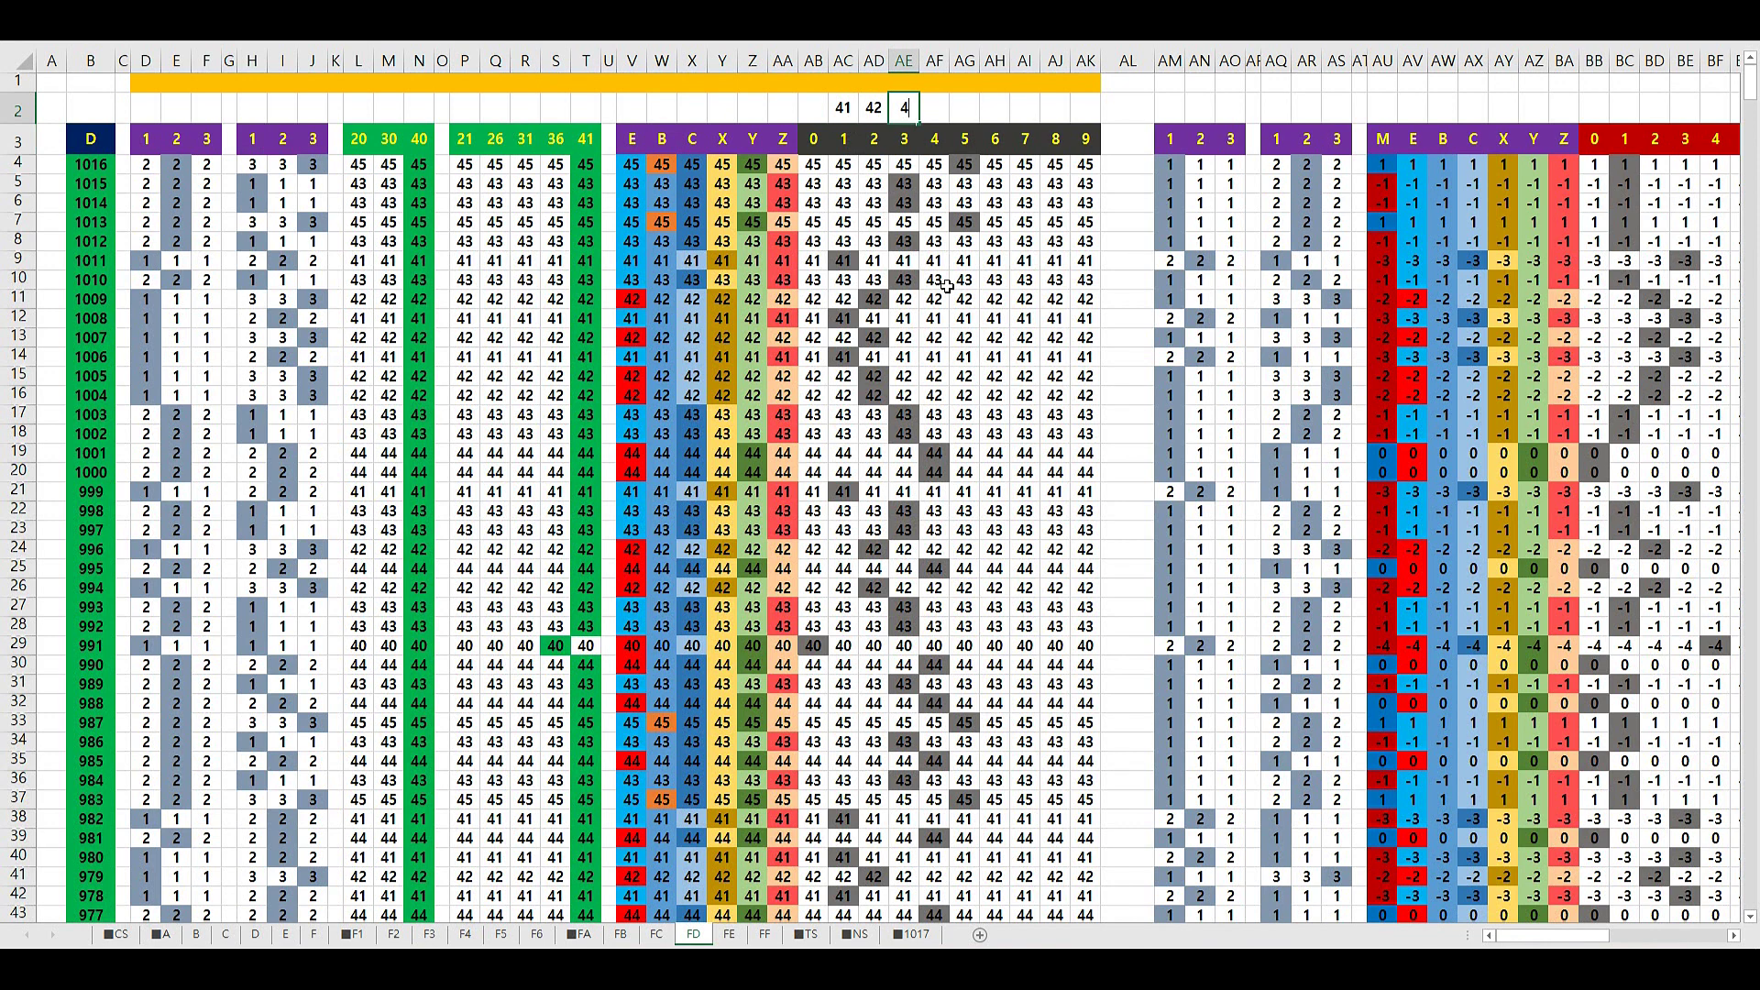
pyautogui.press('Return')
pyautogui.press('Up')
pyautogui.click(843, 107)
pyautogui.click(878, 115)
pyautogui.click(911, 113)
# Examine the upper cells of FD's red-headed 1 column and the BC2 cell above it
pyautogui.moveTo(1567, 940); pyautogui.dragTo(1593, 942)
pyautogui.click(1226, 167)
pyautogui.moveTo(1226, 174)
pyautogui.mouseDown()
pyautogui.moveTo(1228, 223)
pyautogui.moveTo(1236, 163)
pyautogui.mouseUp()
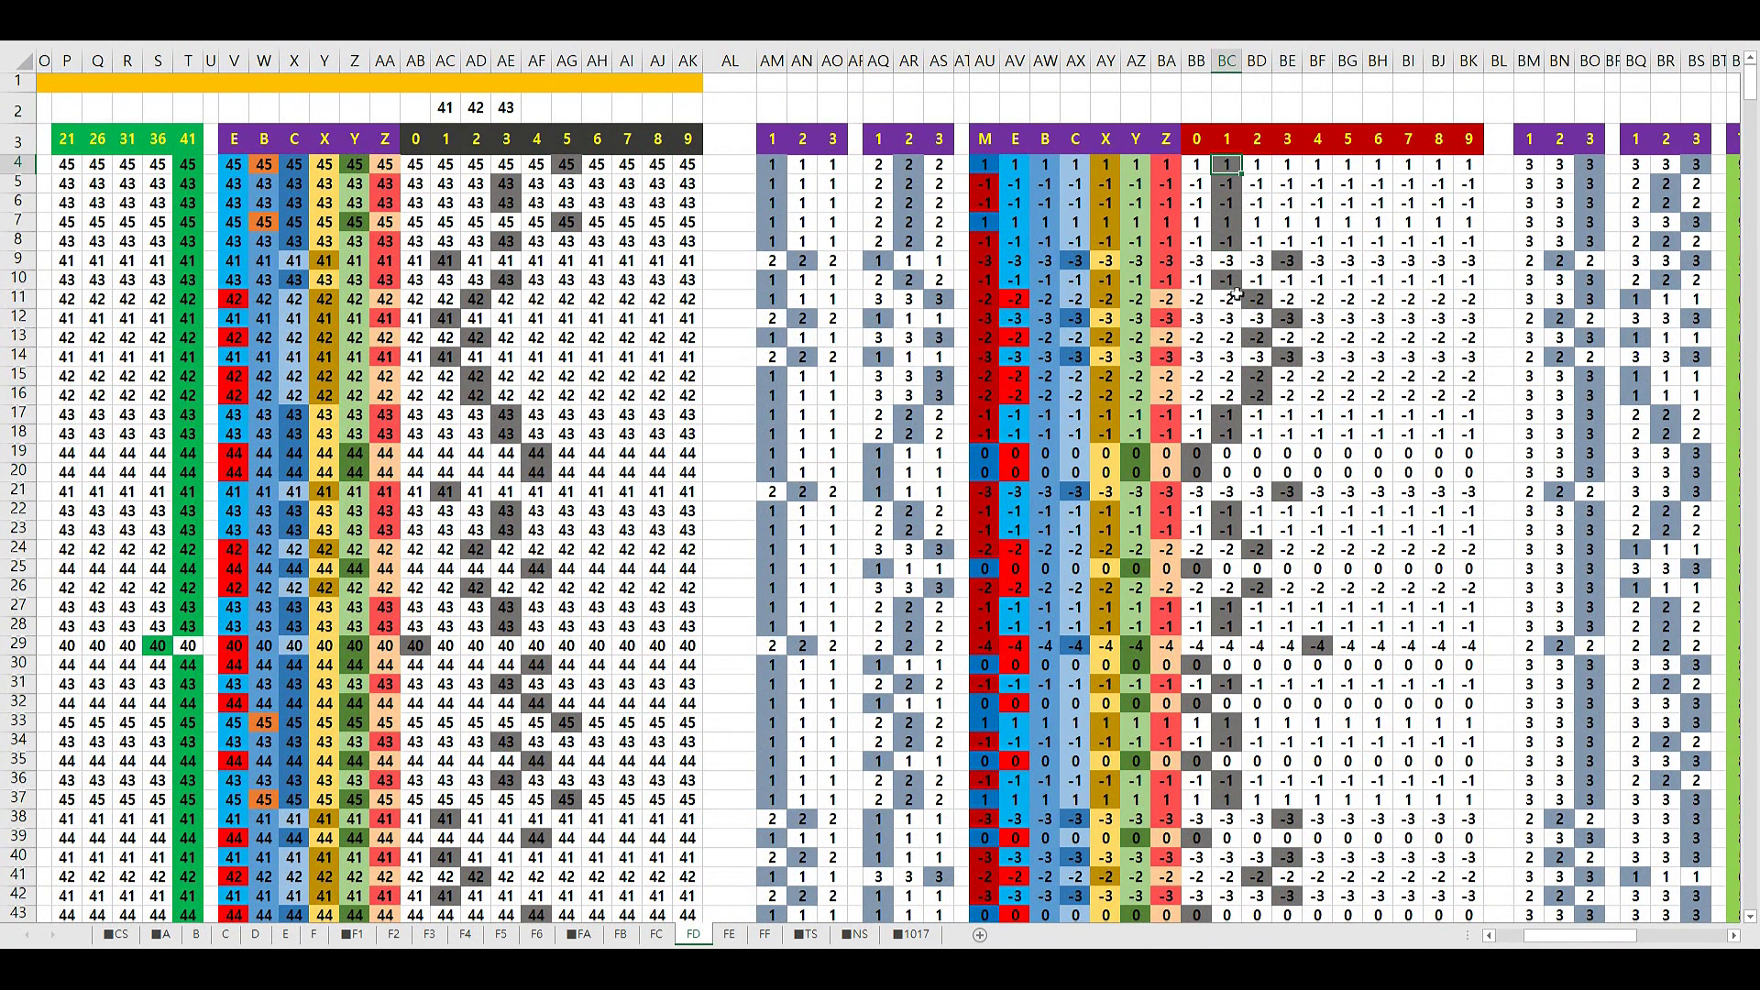
pyautogui.click(1235, 293)
pyautogui.hotkey('ctrl', 'z')
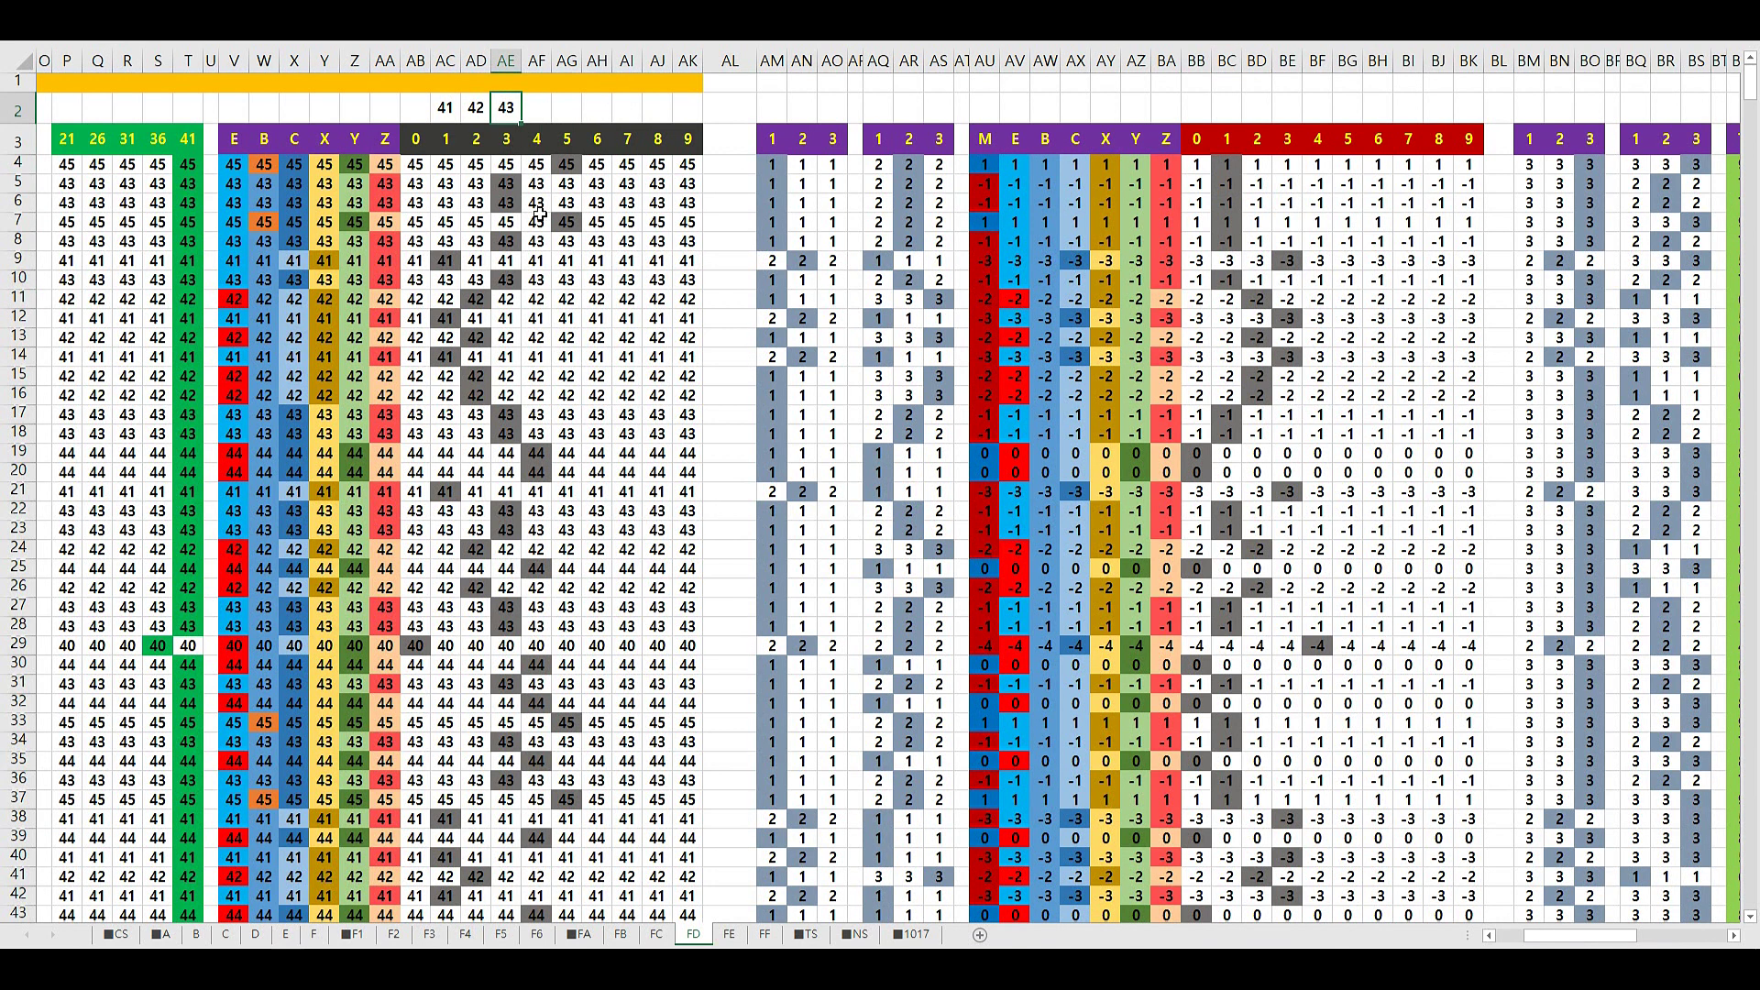
pyautogui.click(1232, 110)
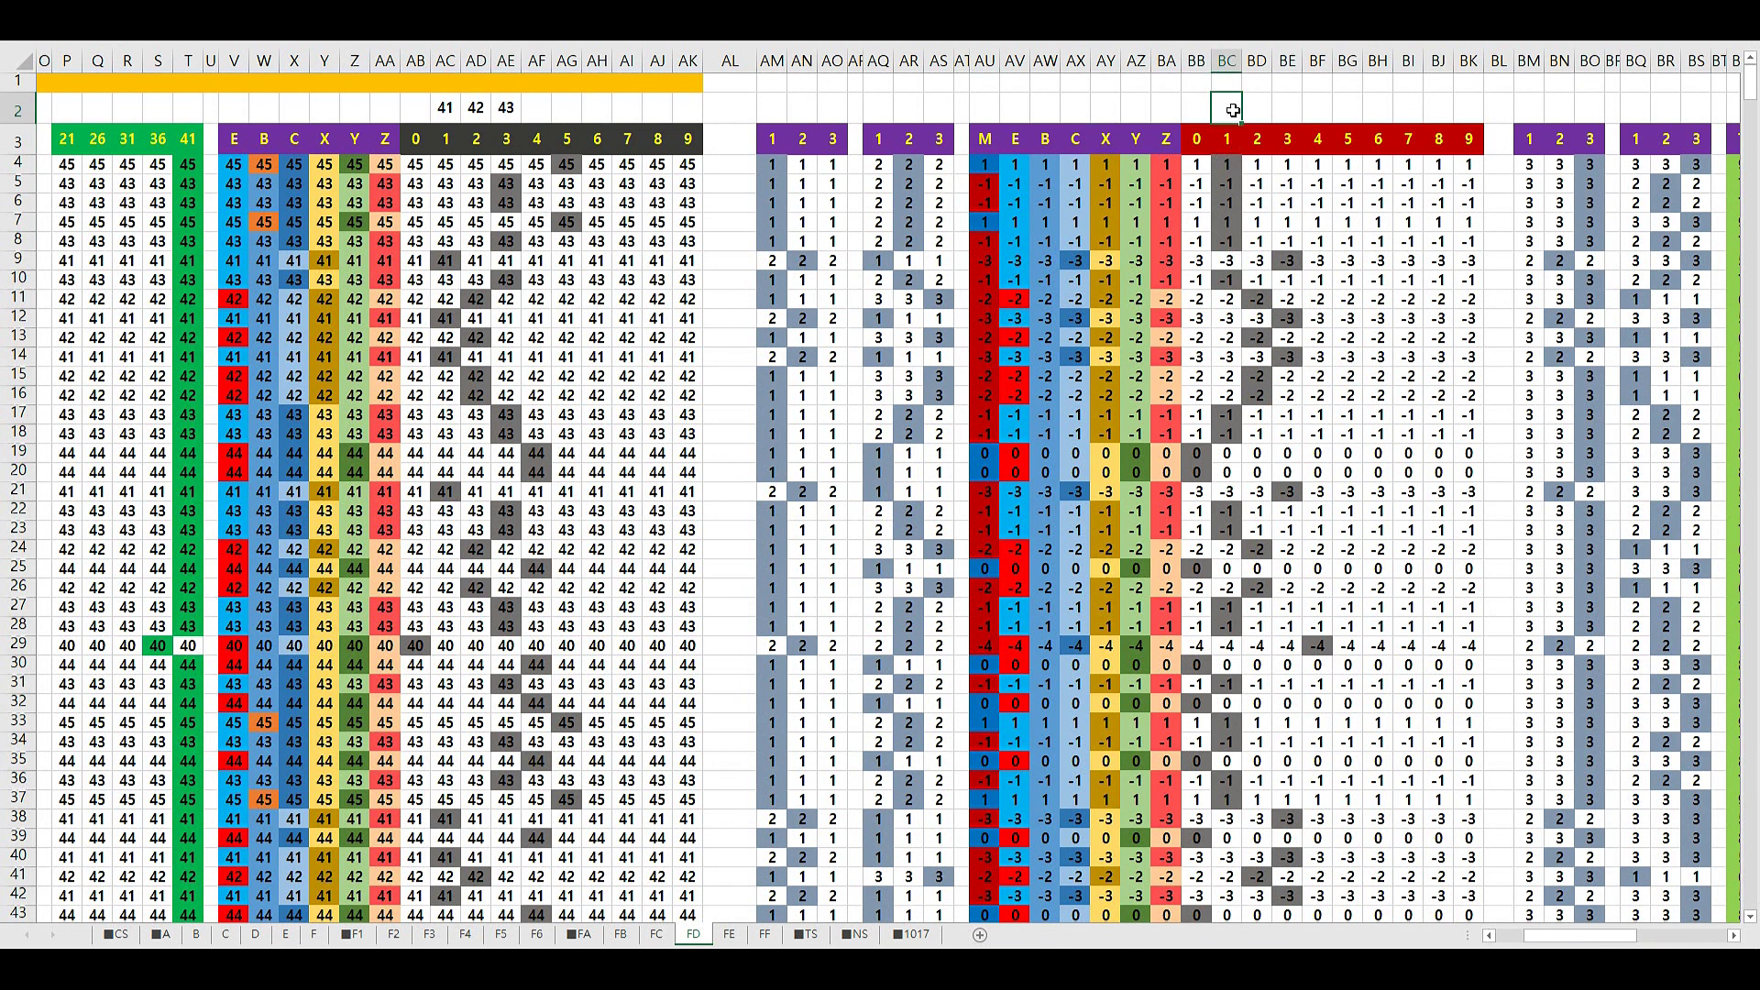
pyautogui.hotkey('ctrl', 'z')
# Highlight FD's red-headed 3 column from row 5 to row 22, and compare BE2 with the 41 mark in AC2
pyautogui.click(1264, 107)
pyautogui.click(1281, 260)
pyautogui.moveTo(1287, 184); pyautogui.dragTo(1288, 511)
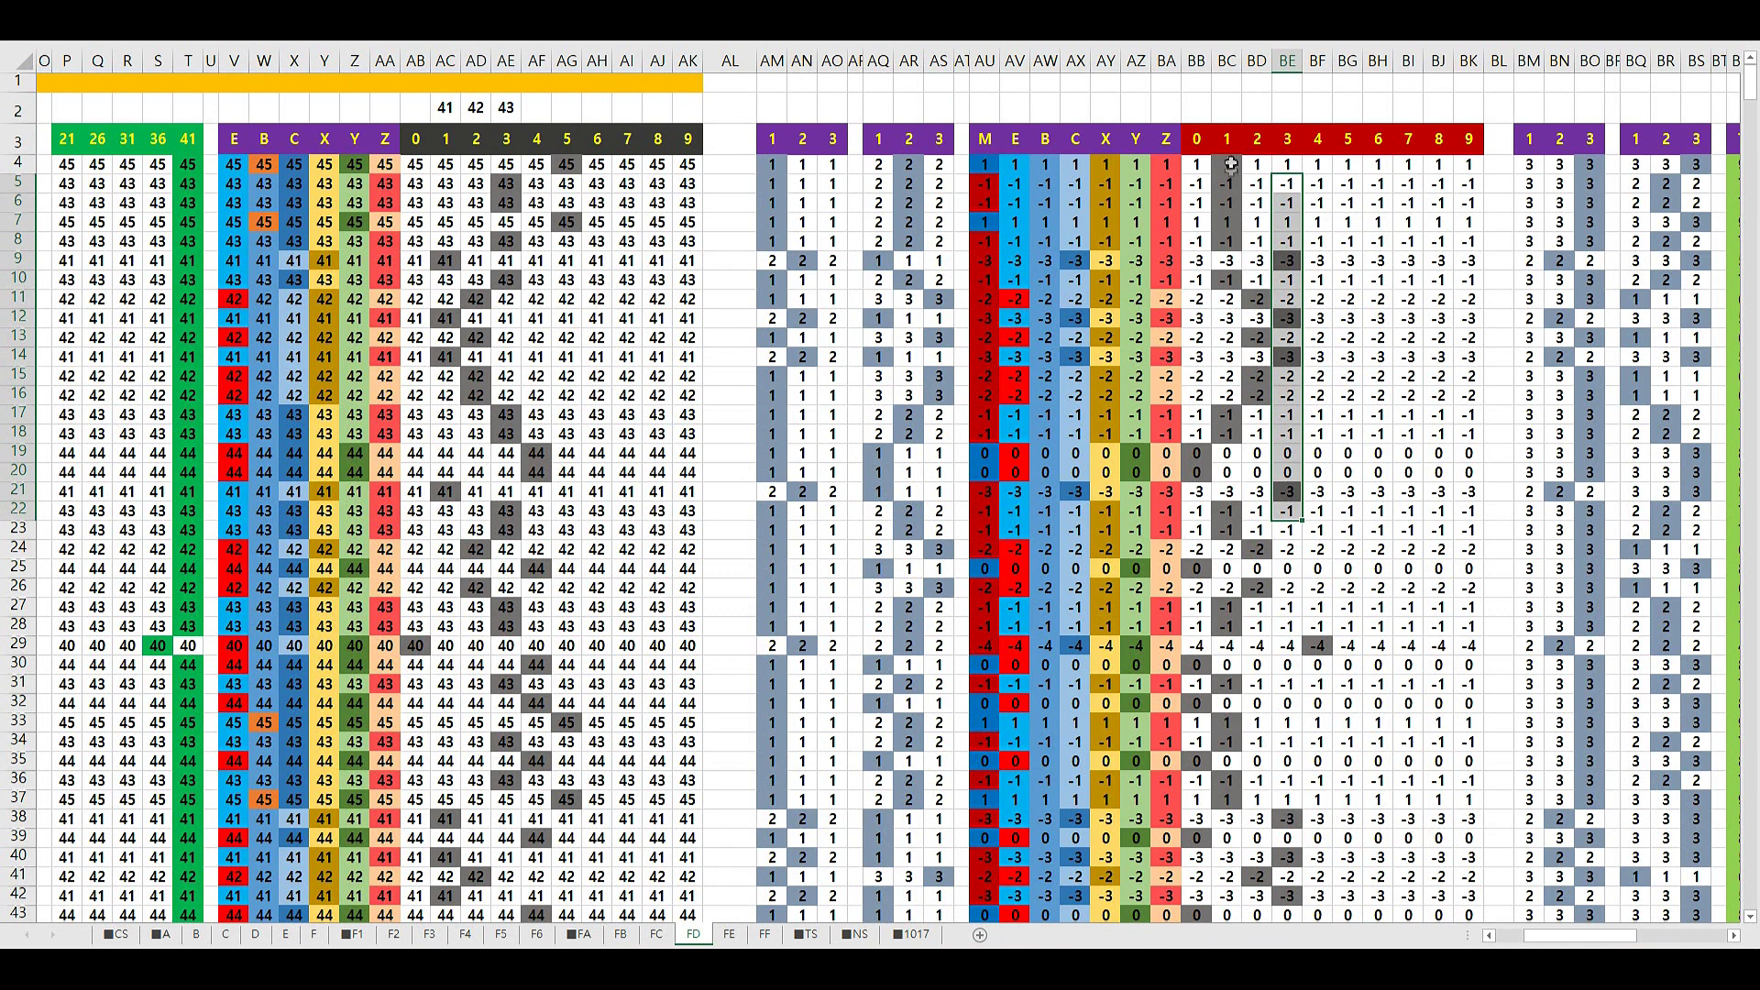
pyautogui.click(1293, 107)
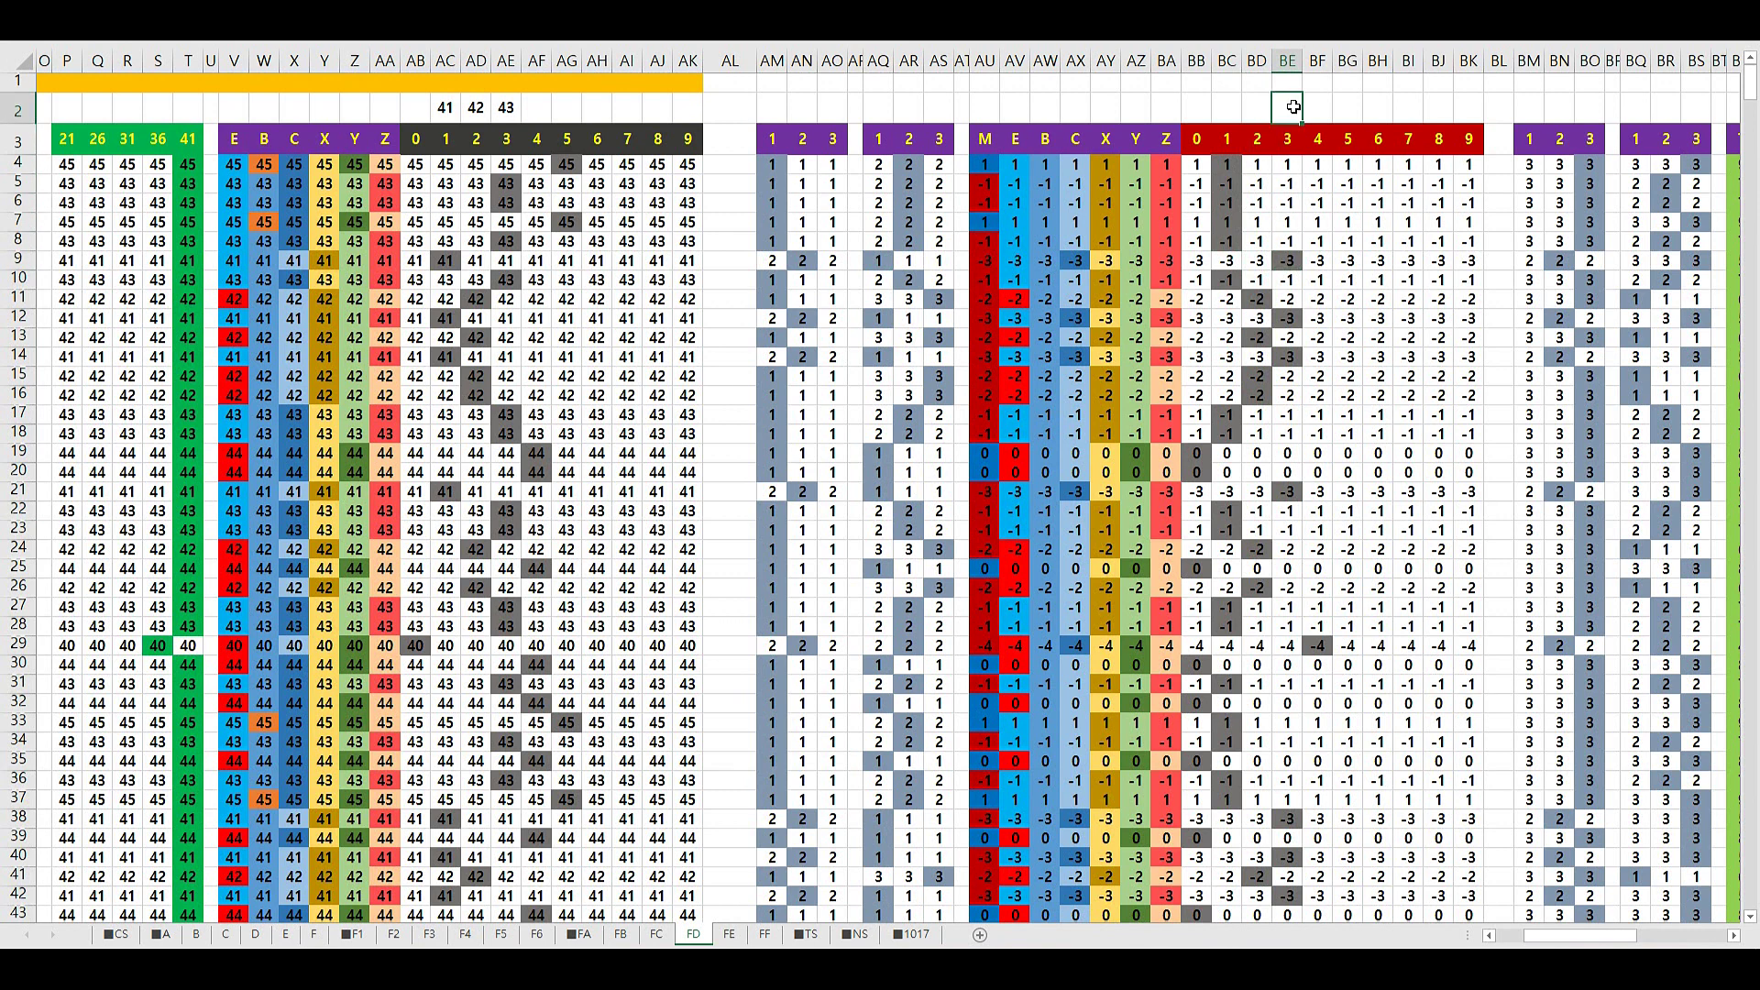
pyautogui.click(444, 108)
pyautogui.click(1295, 112)
# Compare CI2 above FD's blue-headed 7 column with the 43 mark in AE2
pyautogui.moveTo(1575, 936); pyautogui.dragTo(1641, 940)
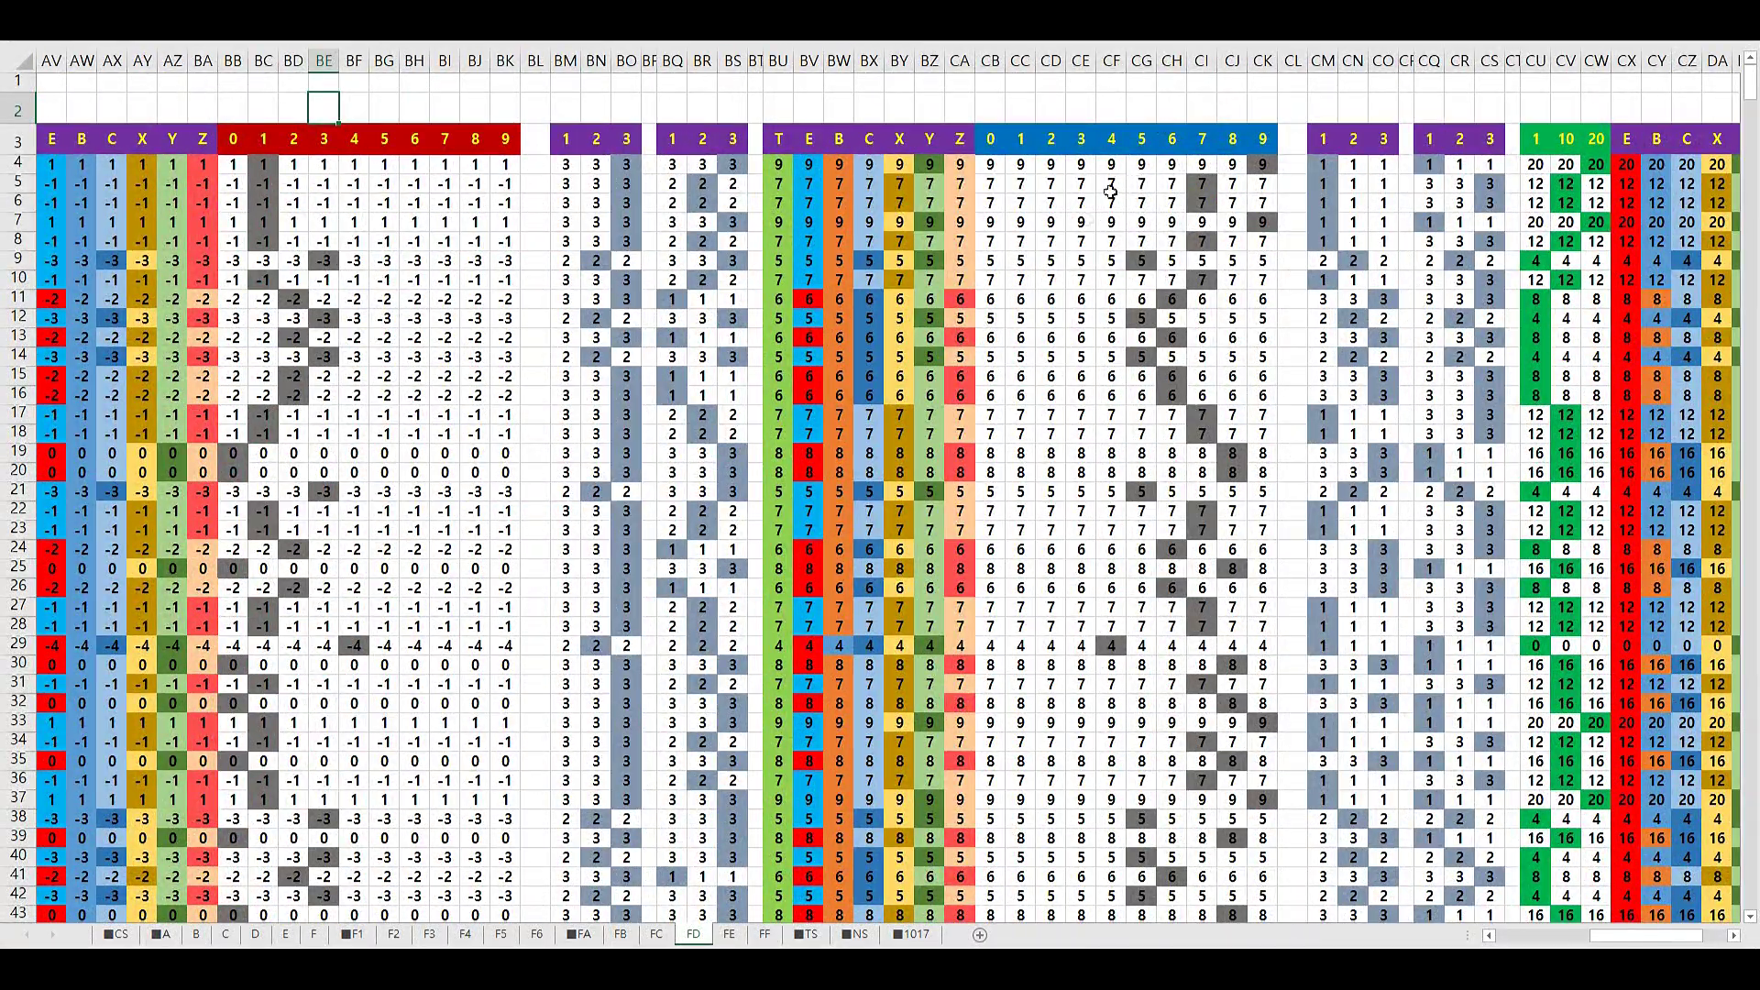
pyautogui.click(1202, 109)
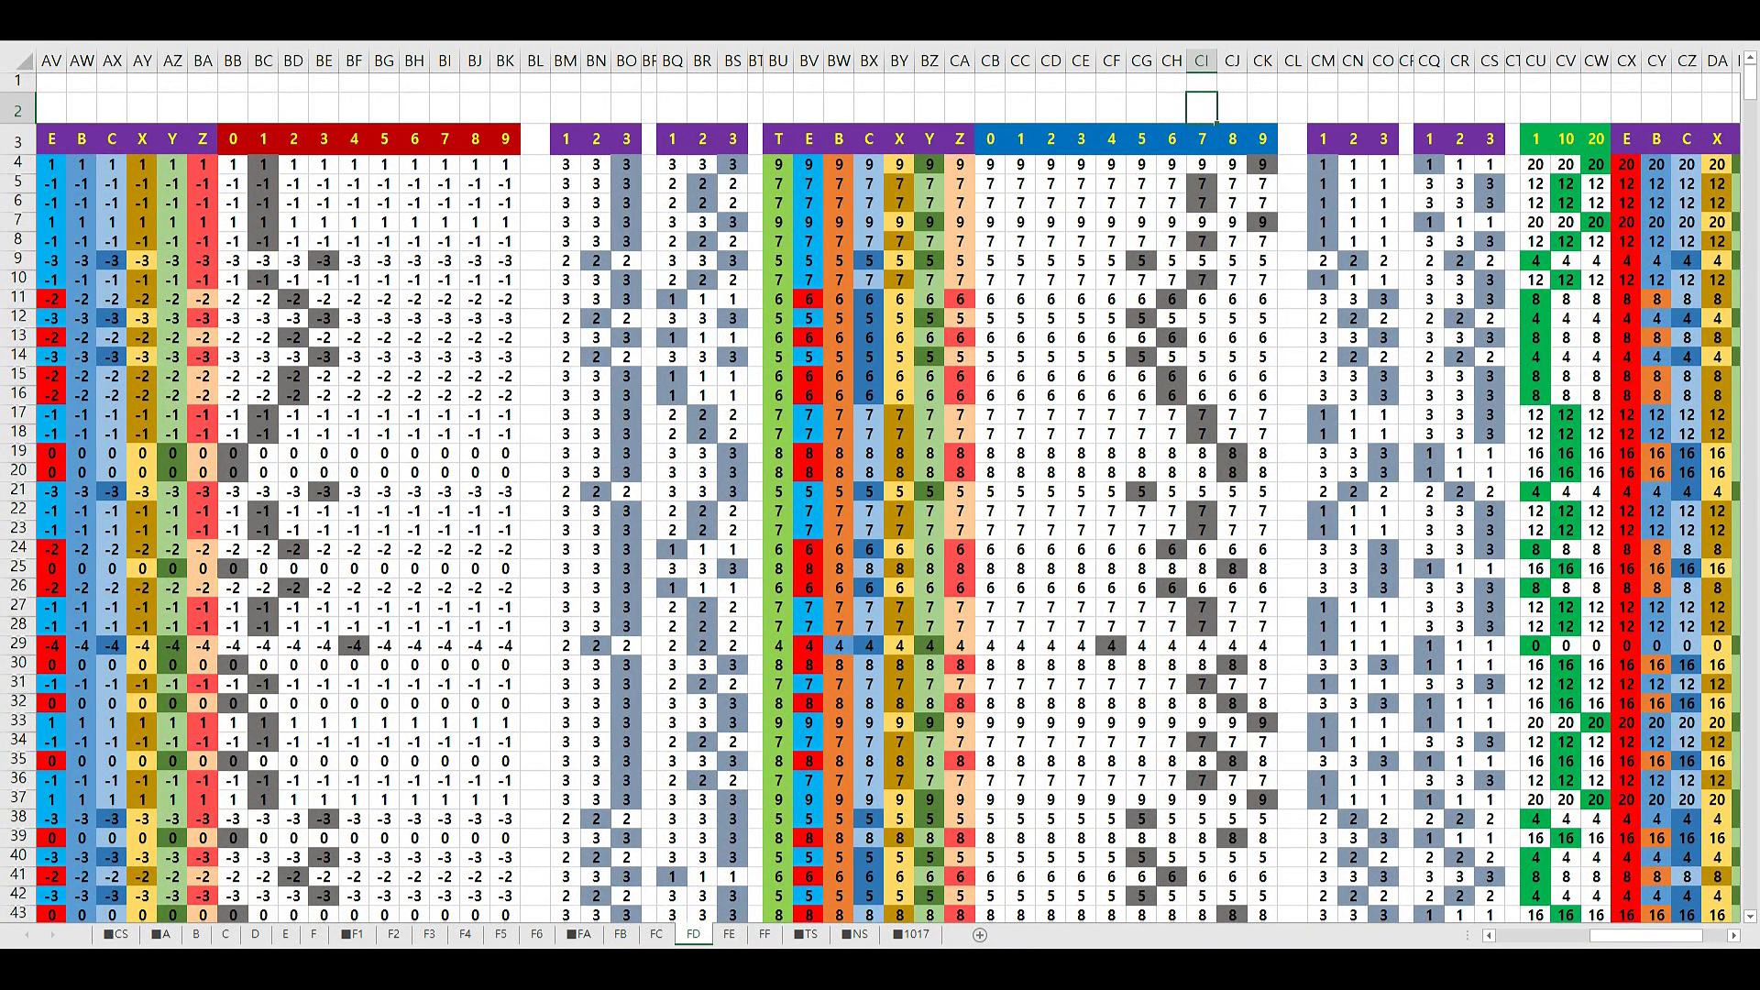
pyautogui.moveTo(1636, 937); pyautogui.dragTo(1584, 937)
pyautogui.click(343, 109)
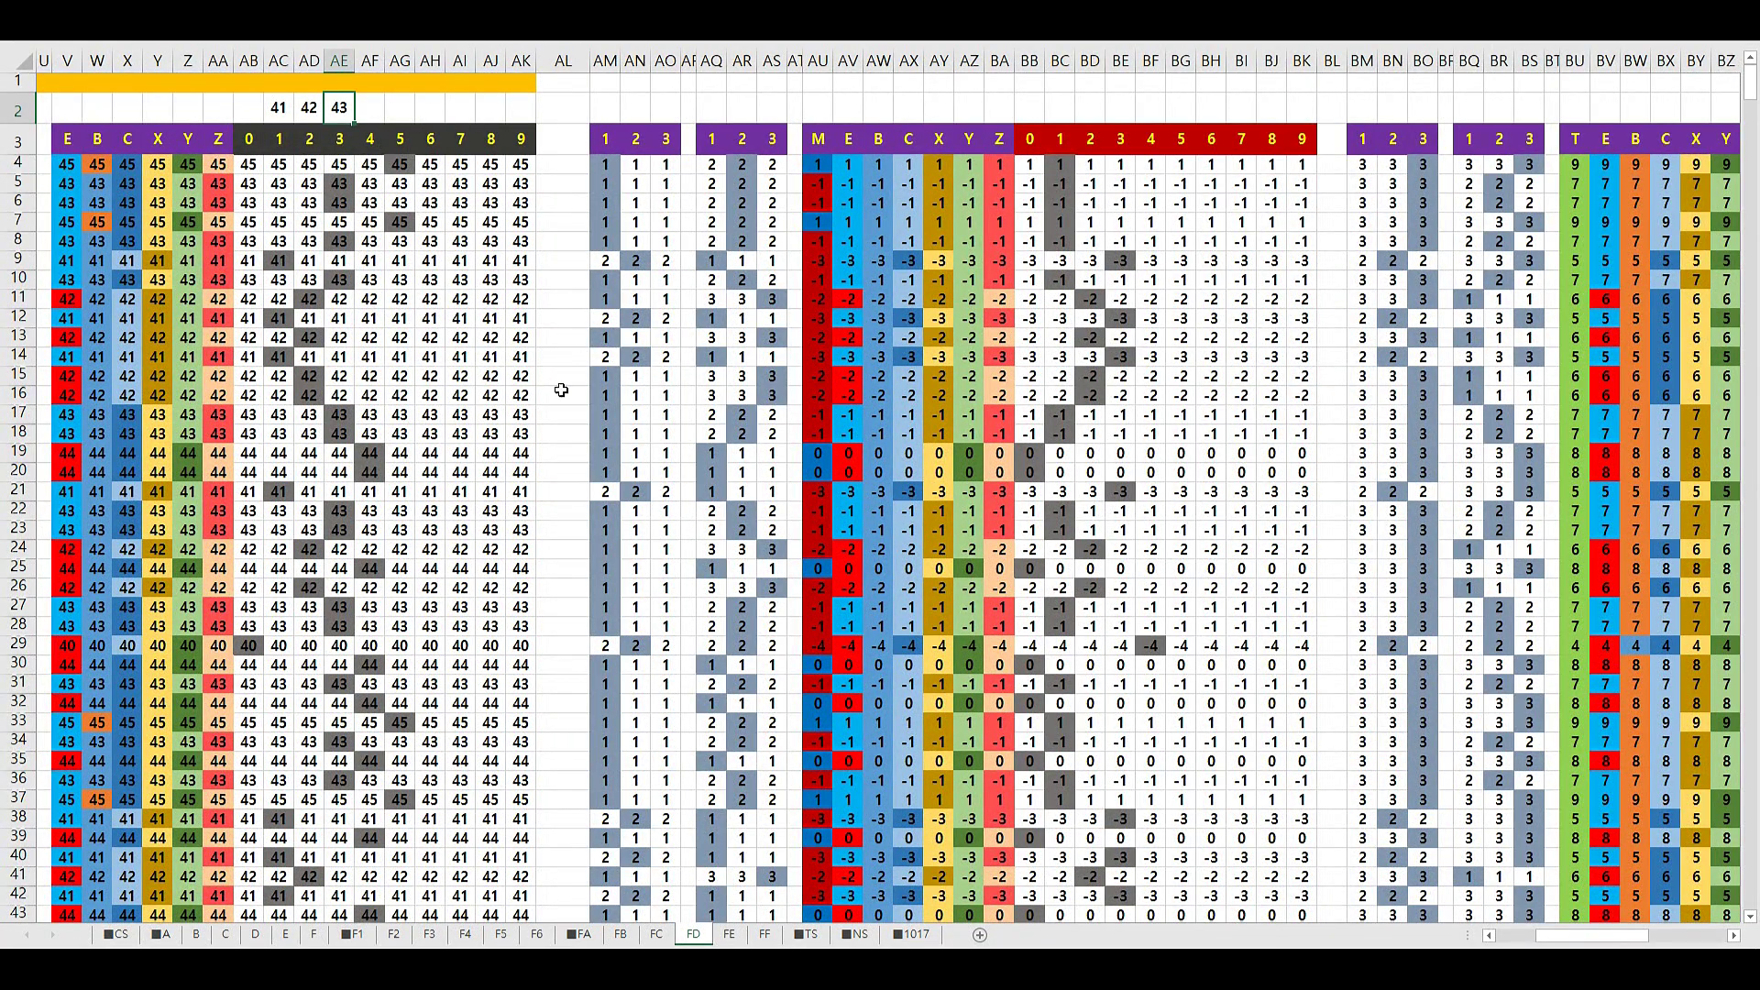
# Mark FD's blue-headed 7 column with 7 in CI2 and its navy-headed 2 column with 12 in DF2
pyautogui.moveTo(1558, 935); pyautogui.dragTo(1701, 944)
pyautogui.click(839, 108)
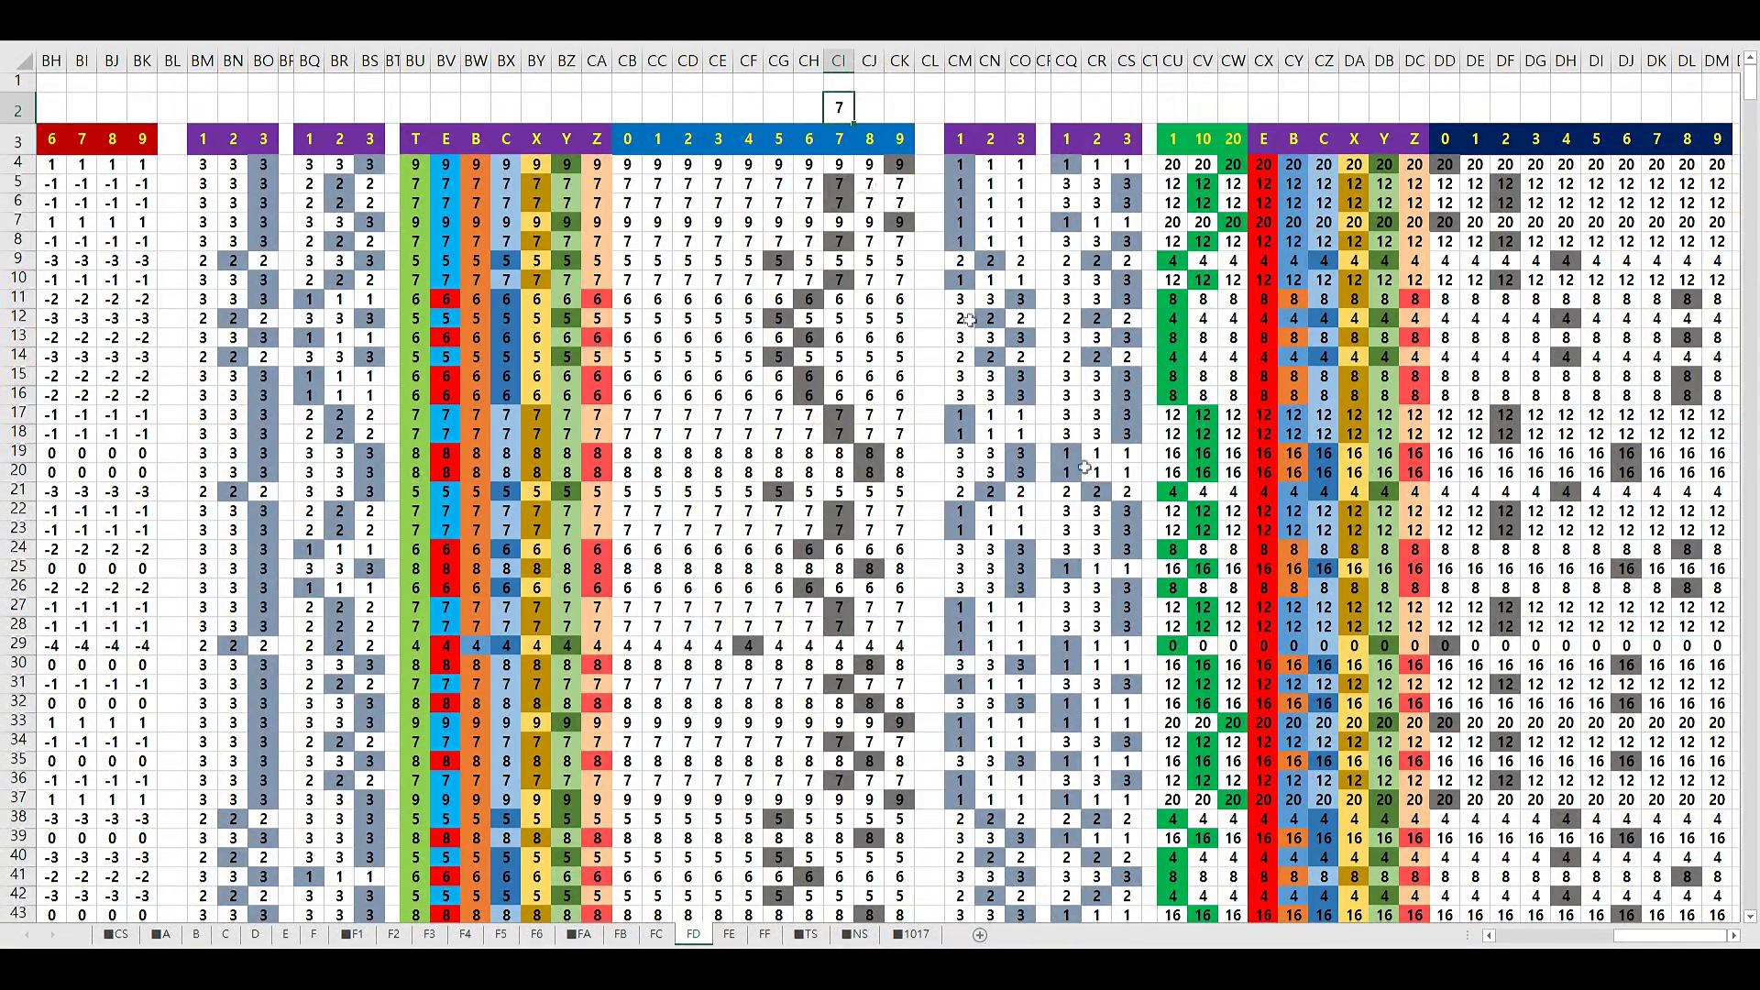
pyautogui.click(1508, 107)
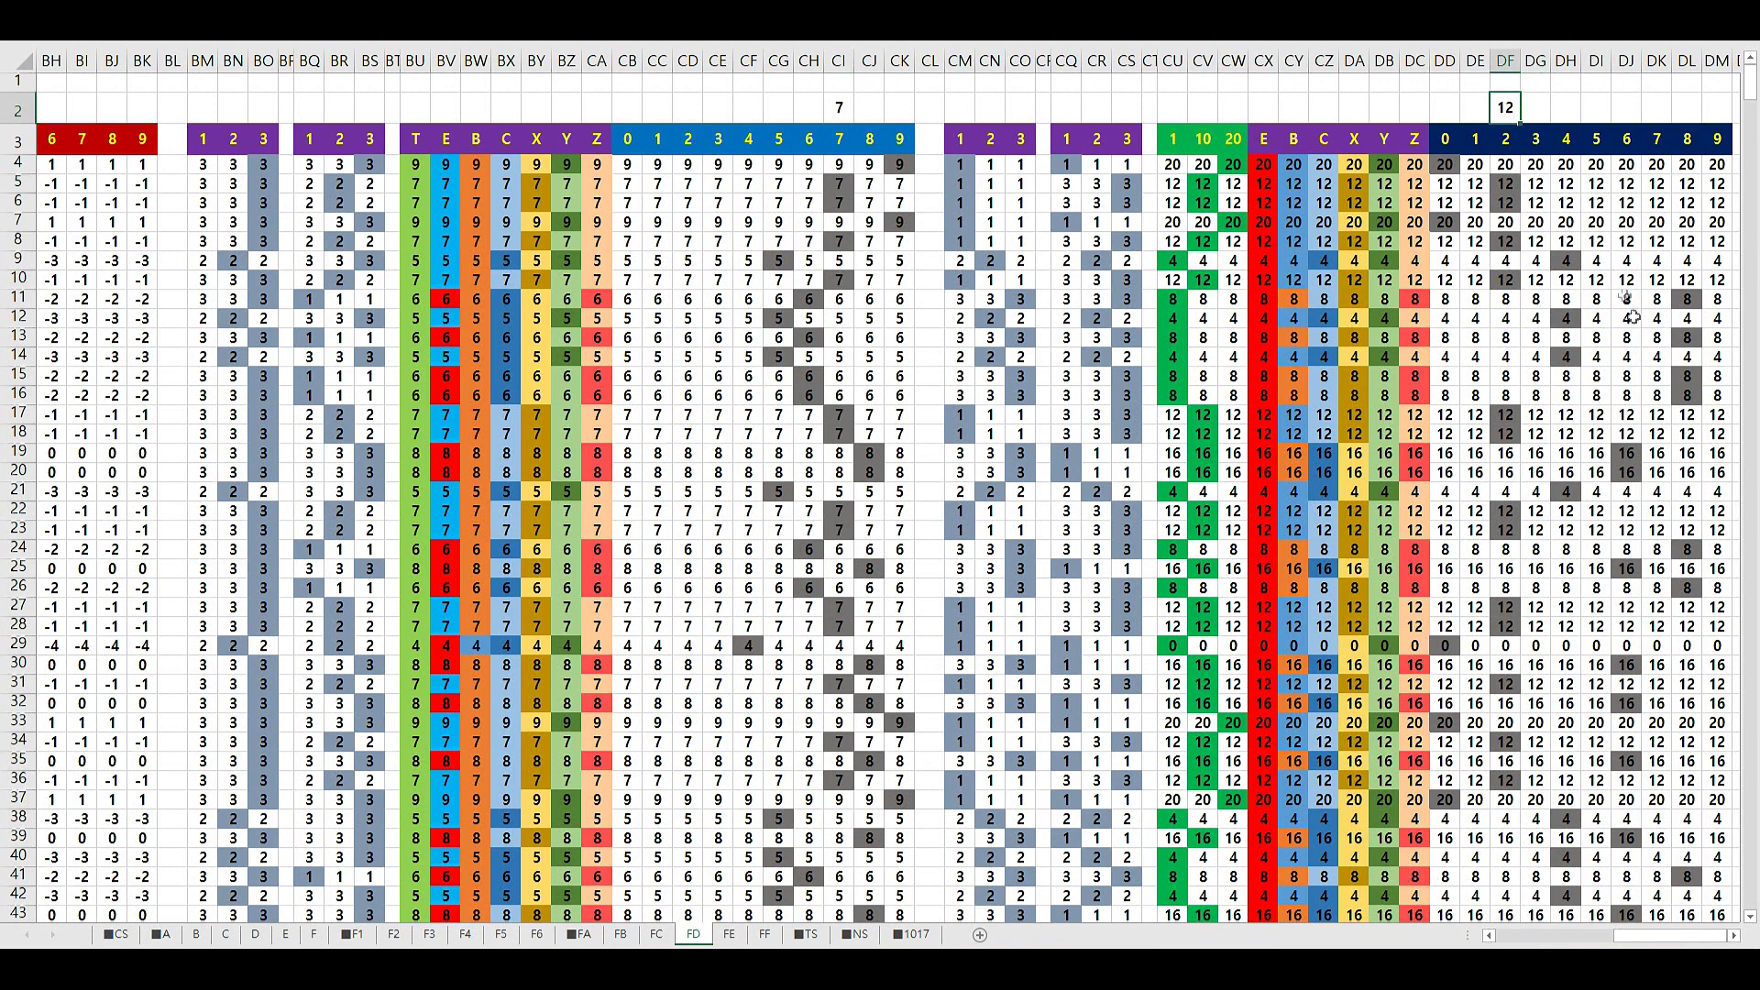
# Delete the 41 and 42 marks from AC2 and AD2 on FD, and return to B3
pyautogui.moveTo(1670, 935); pyautogui.dragTo(1572, 935)
pyautogui.moveTo(553, 110); pyautogui.dragTo(582, 114)
pyautogui.press('Delete')
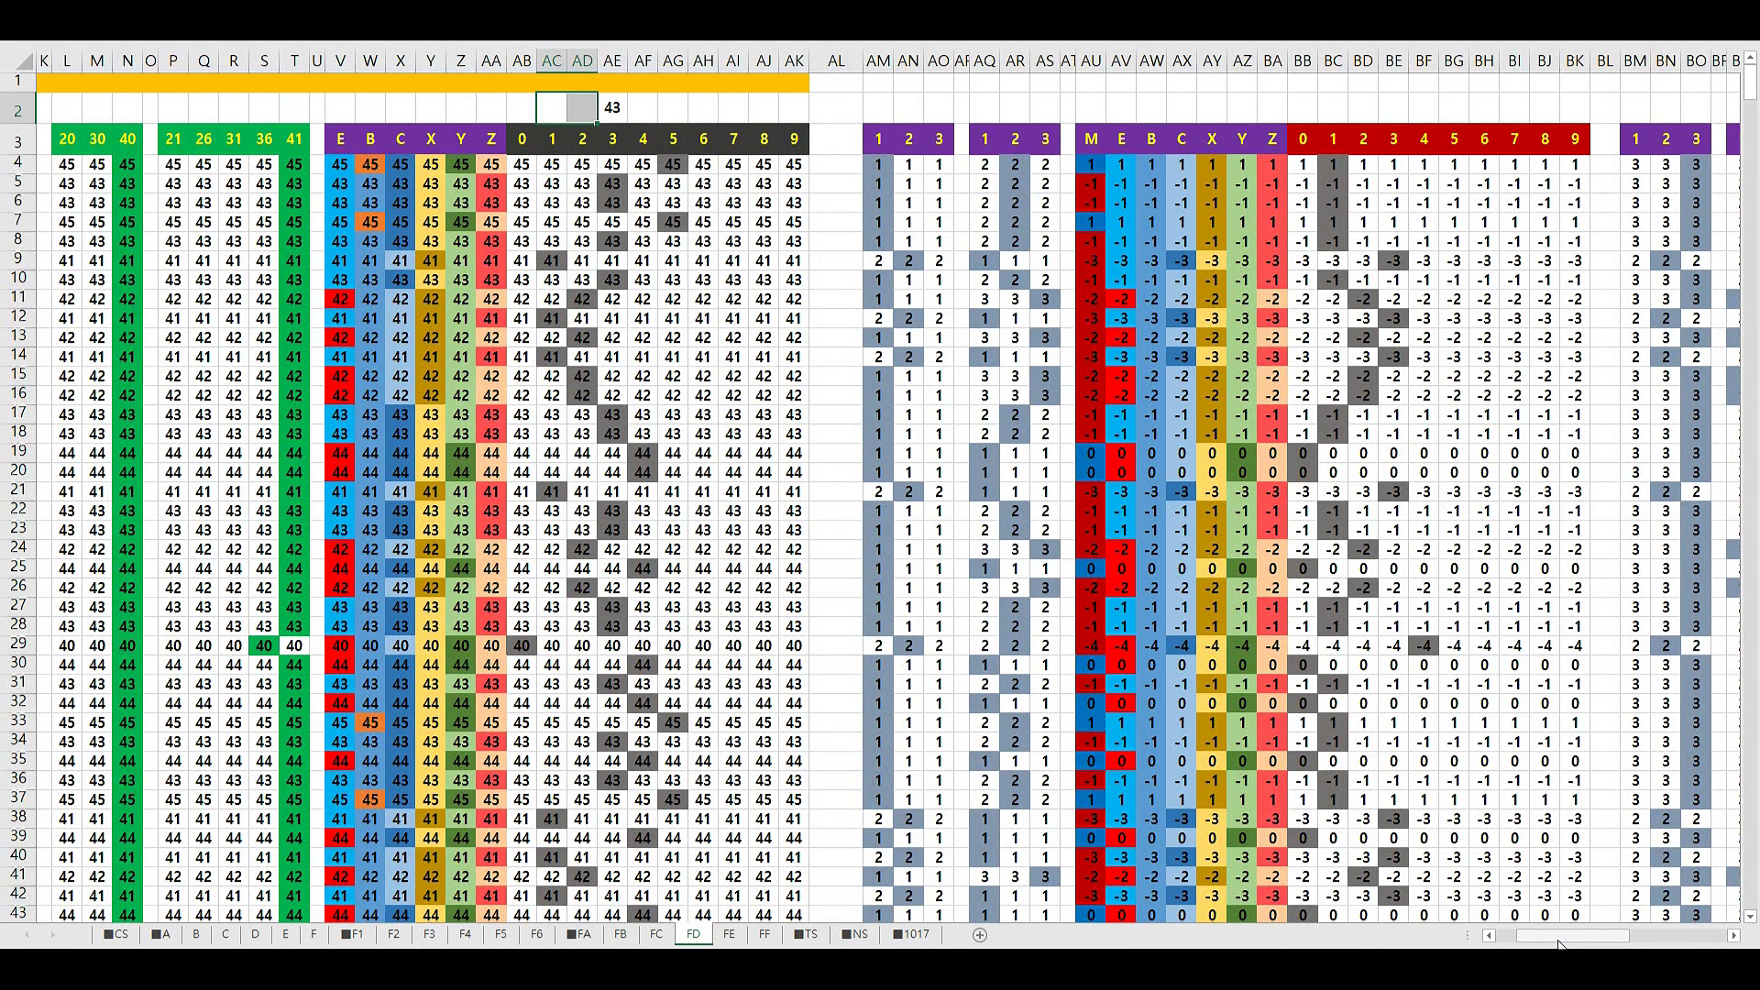
pyautogui.moveTo(1572, 935); pyautogui.dragTo(1559, 935)
pyautogui.click(91, 138)
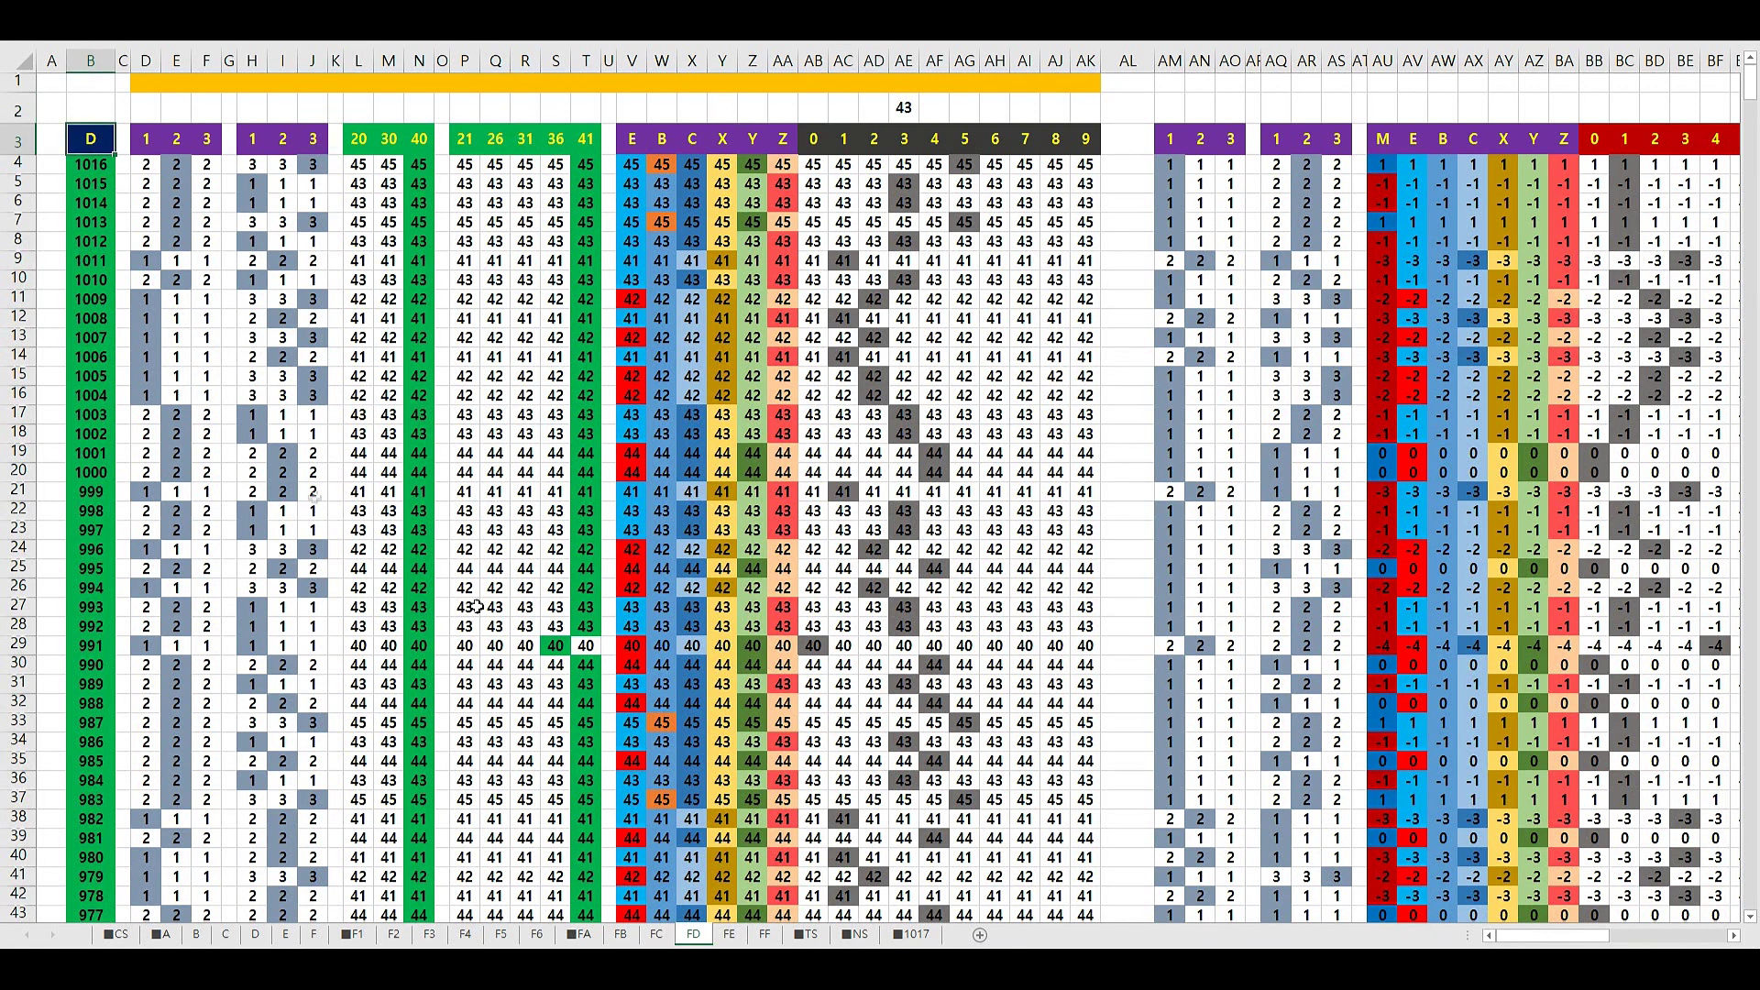
# Review the row 2 marks on sheets FA and FB
pyautogui.click(588, 936)
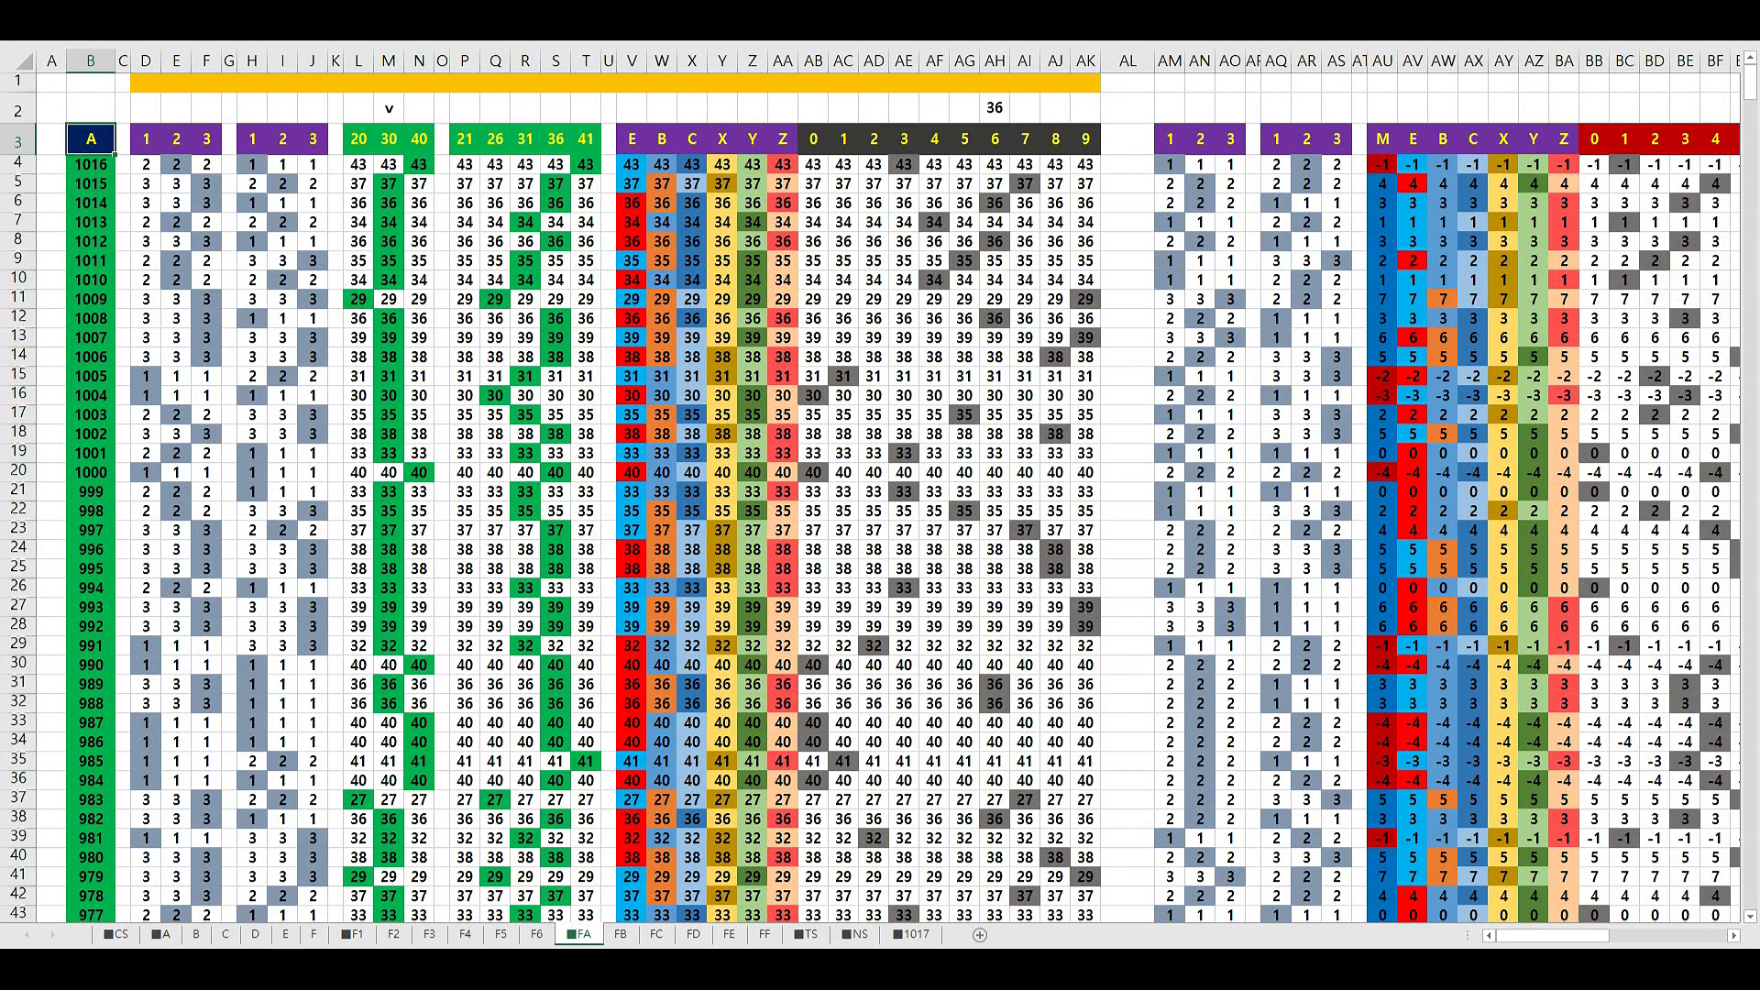
pyautogui.click(620, 935)
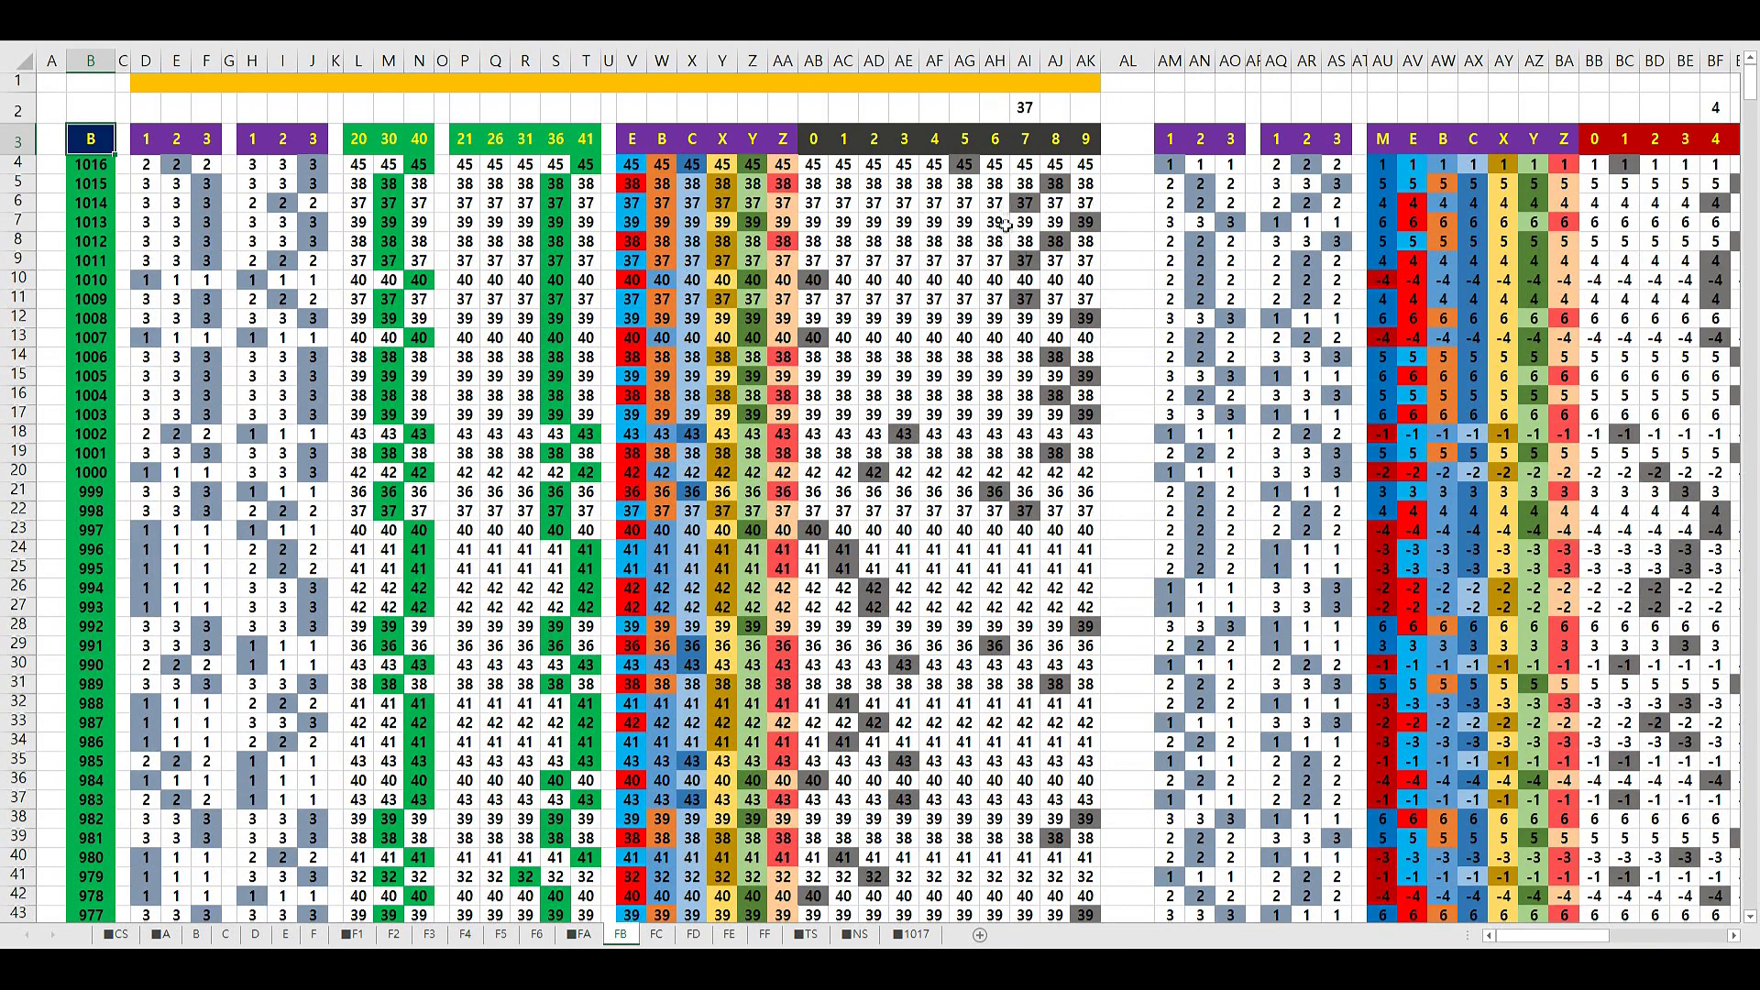
# Review the row 2 marks above the black-headed digit columns on sheets FC and FD
pyautogui.click(662, 935)
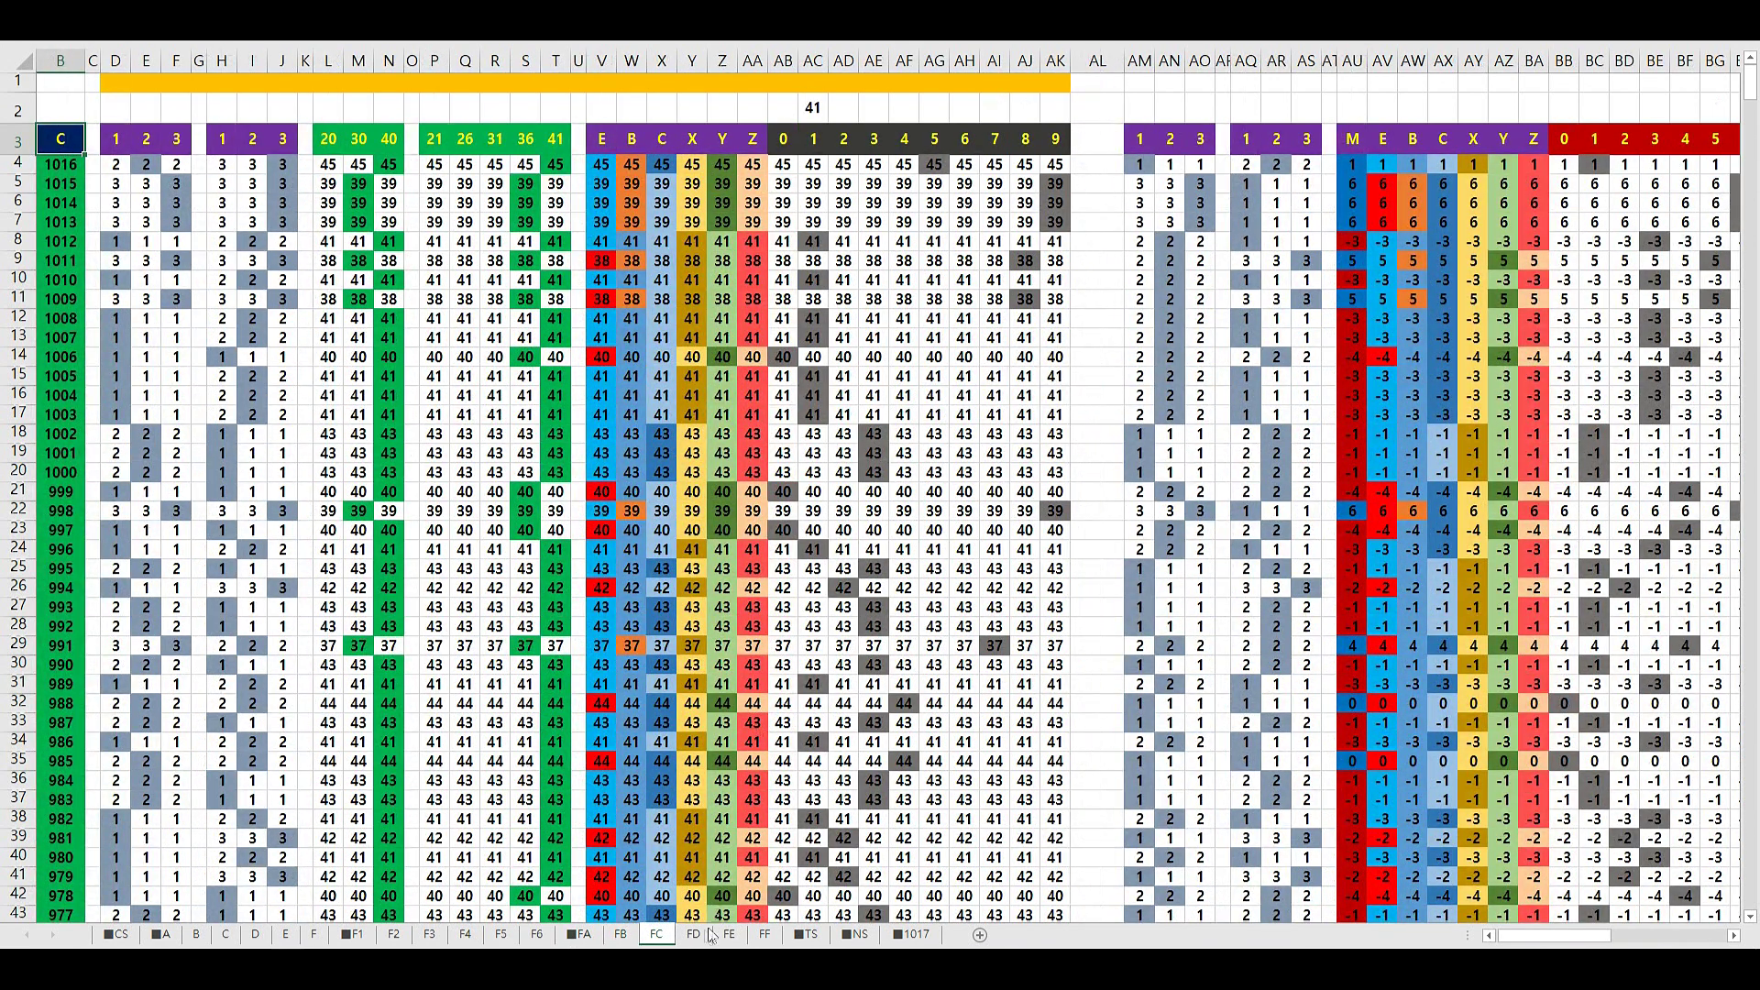
pyautogui.click(706, 935)
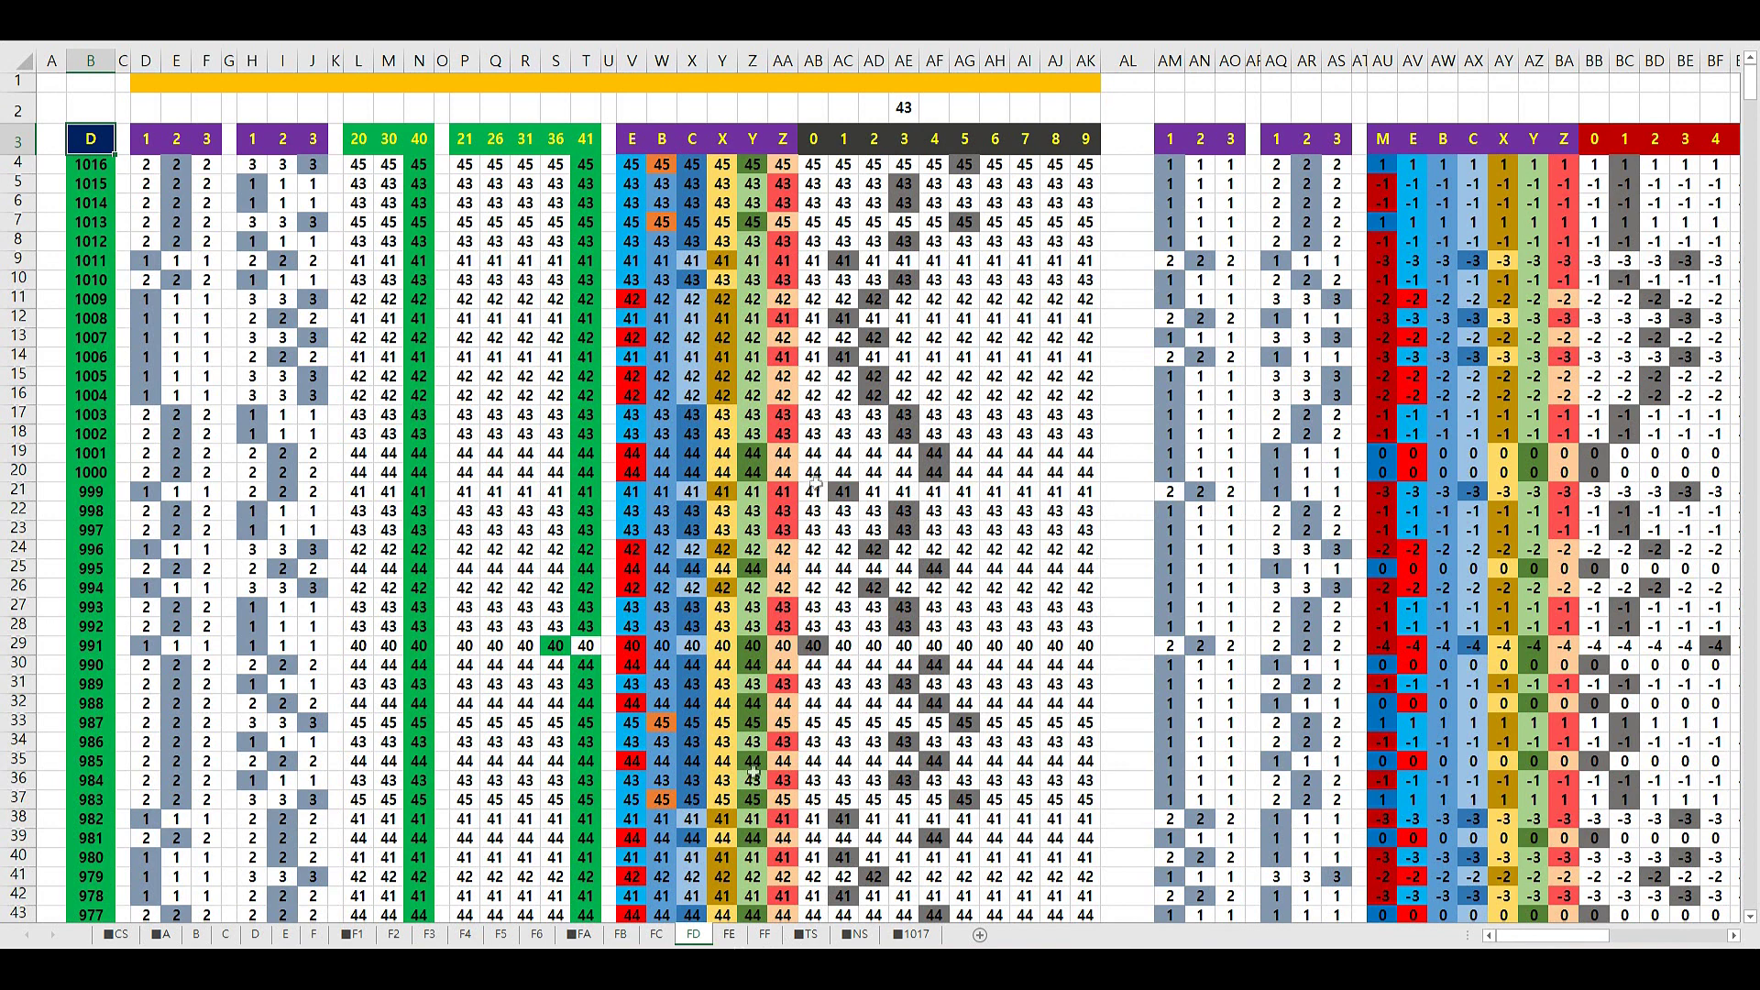
pyautogui.click(851, 110)
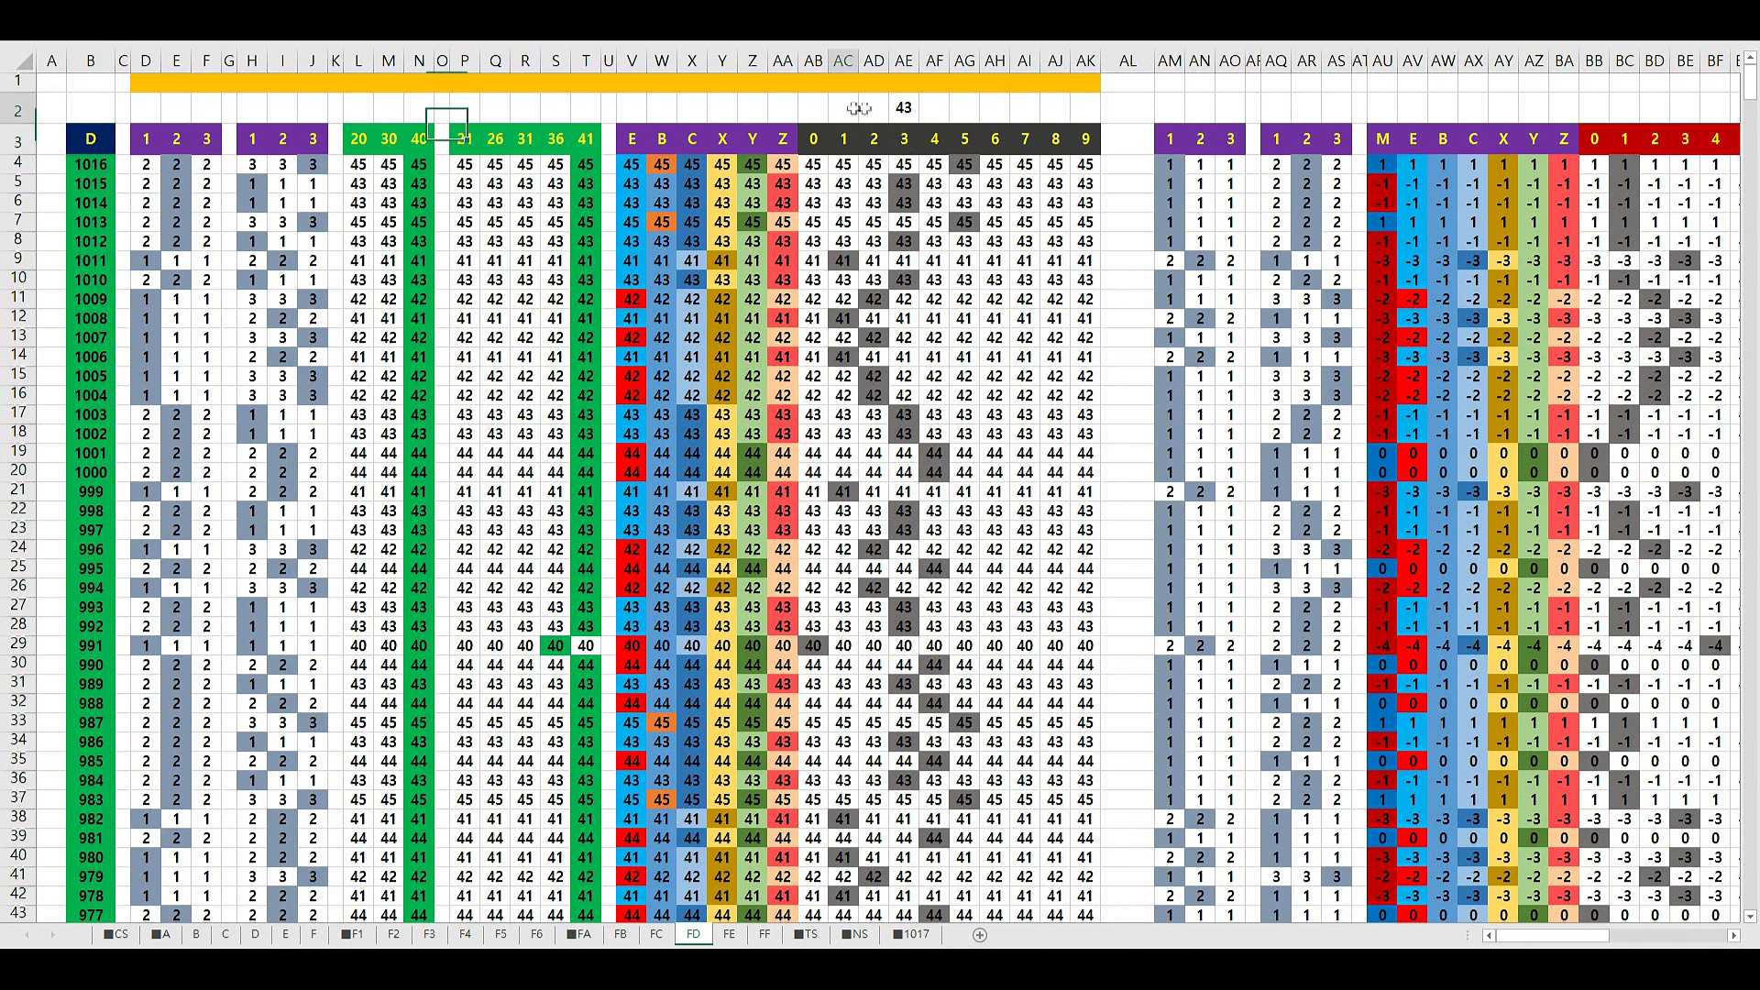
pyautogui.click(93, 138)
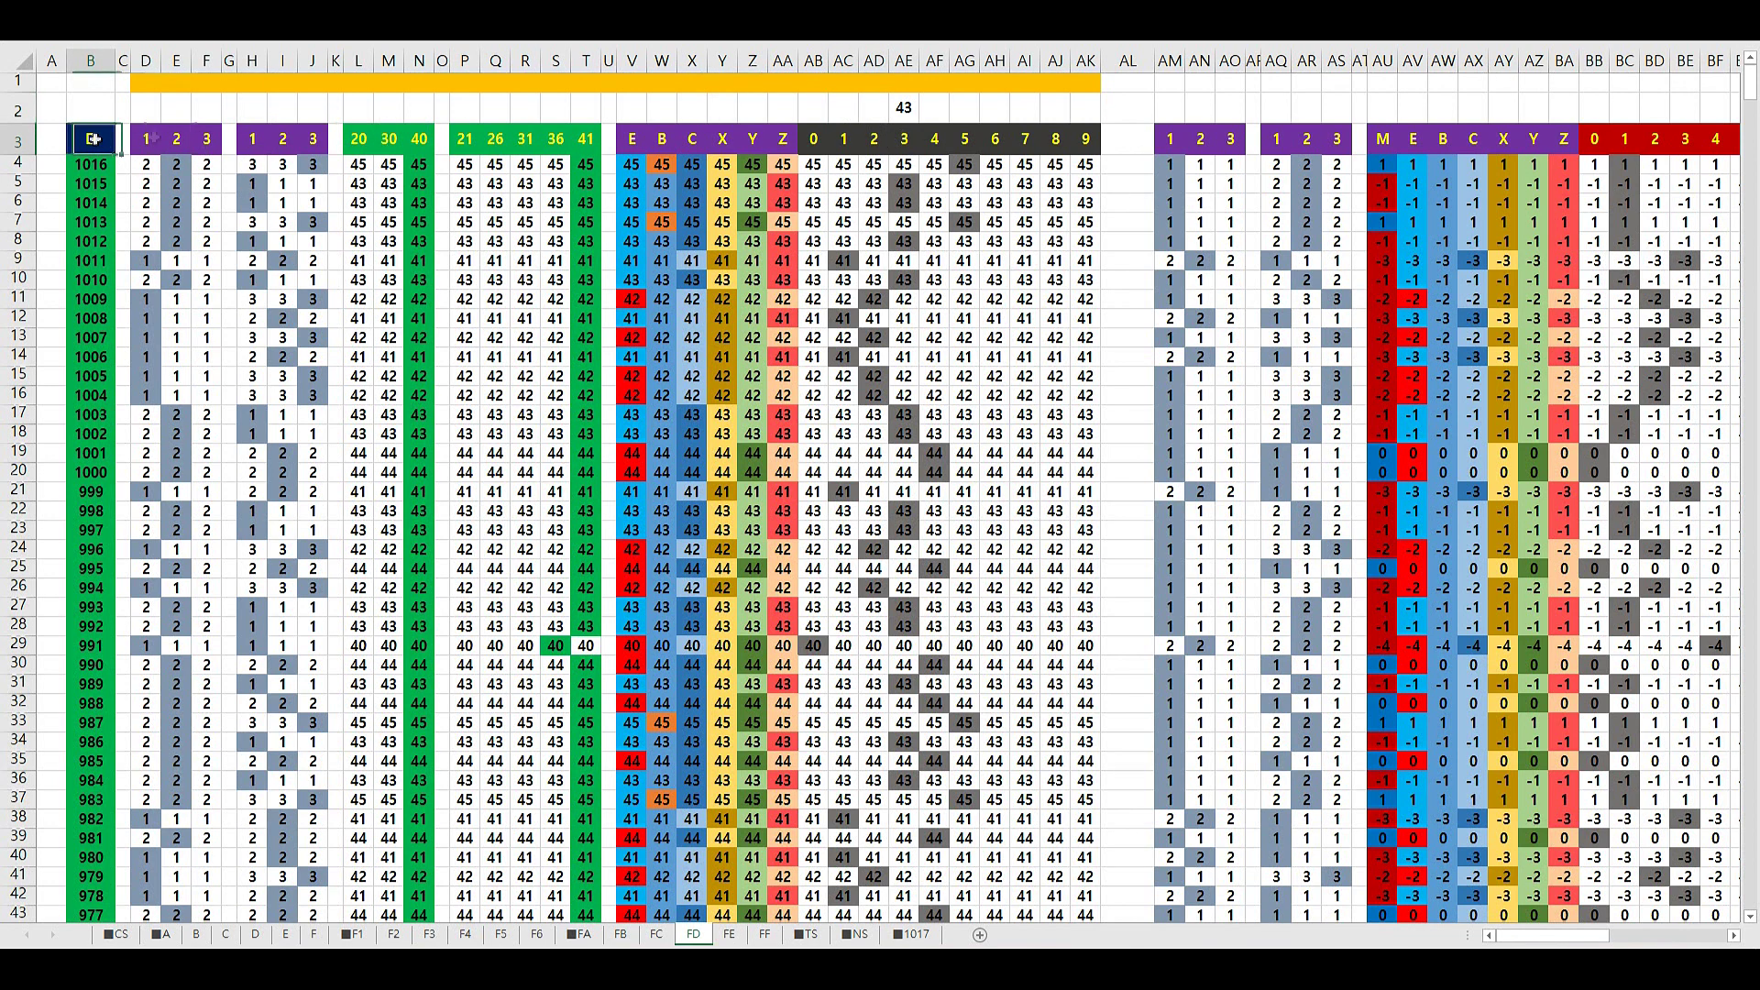
pyautogui.click(902, 108)
pyautogui.click(89, 137)
# Mark FE's black-headed 3 column with 43 in AE2, and compare it with the neighbouring 2 and 4 columns
pyautogui.click(734, 936)
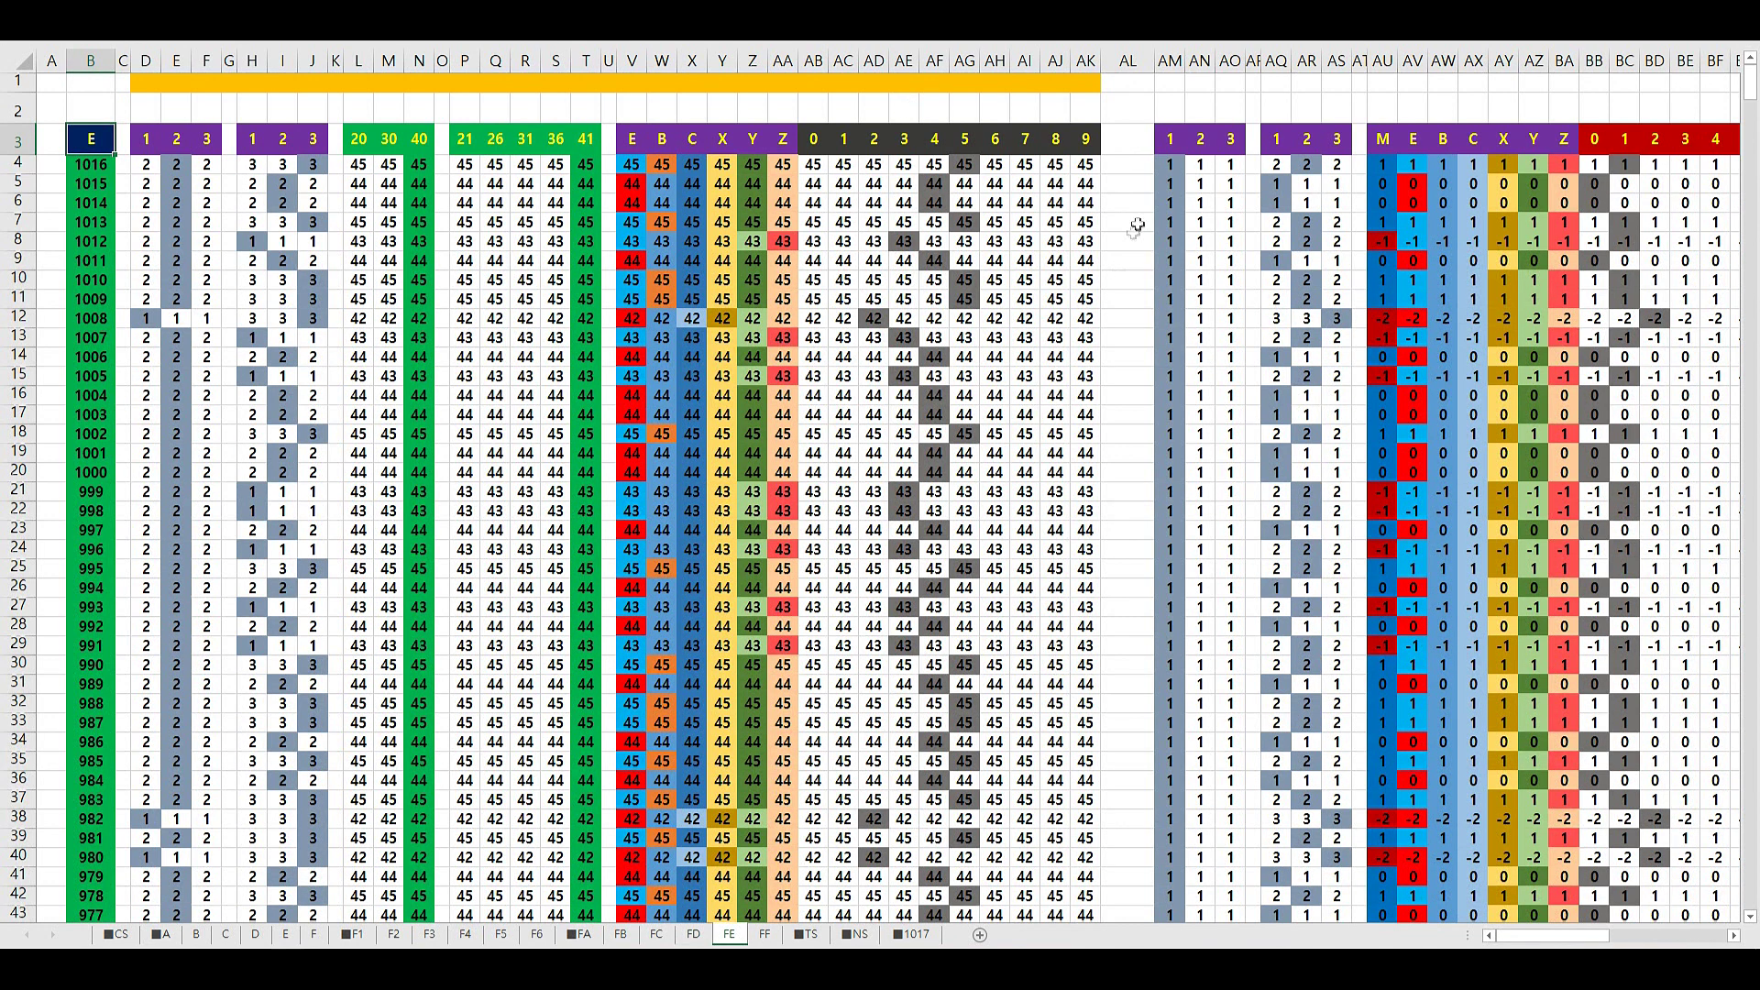
pyautogui.click(912, 107)
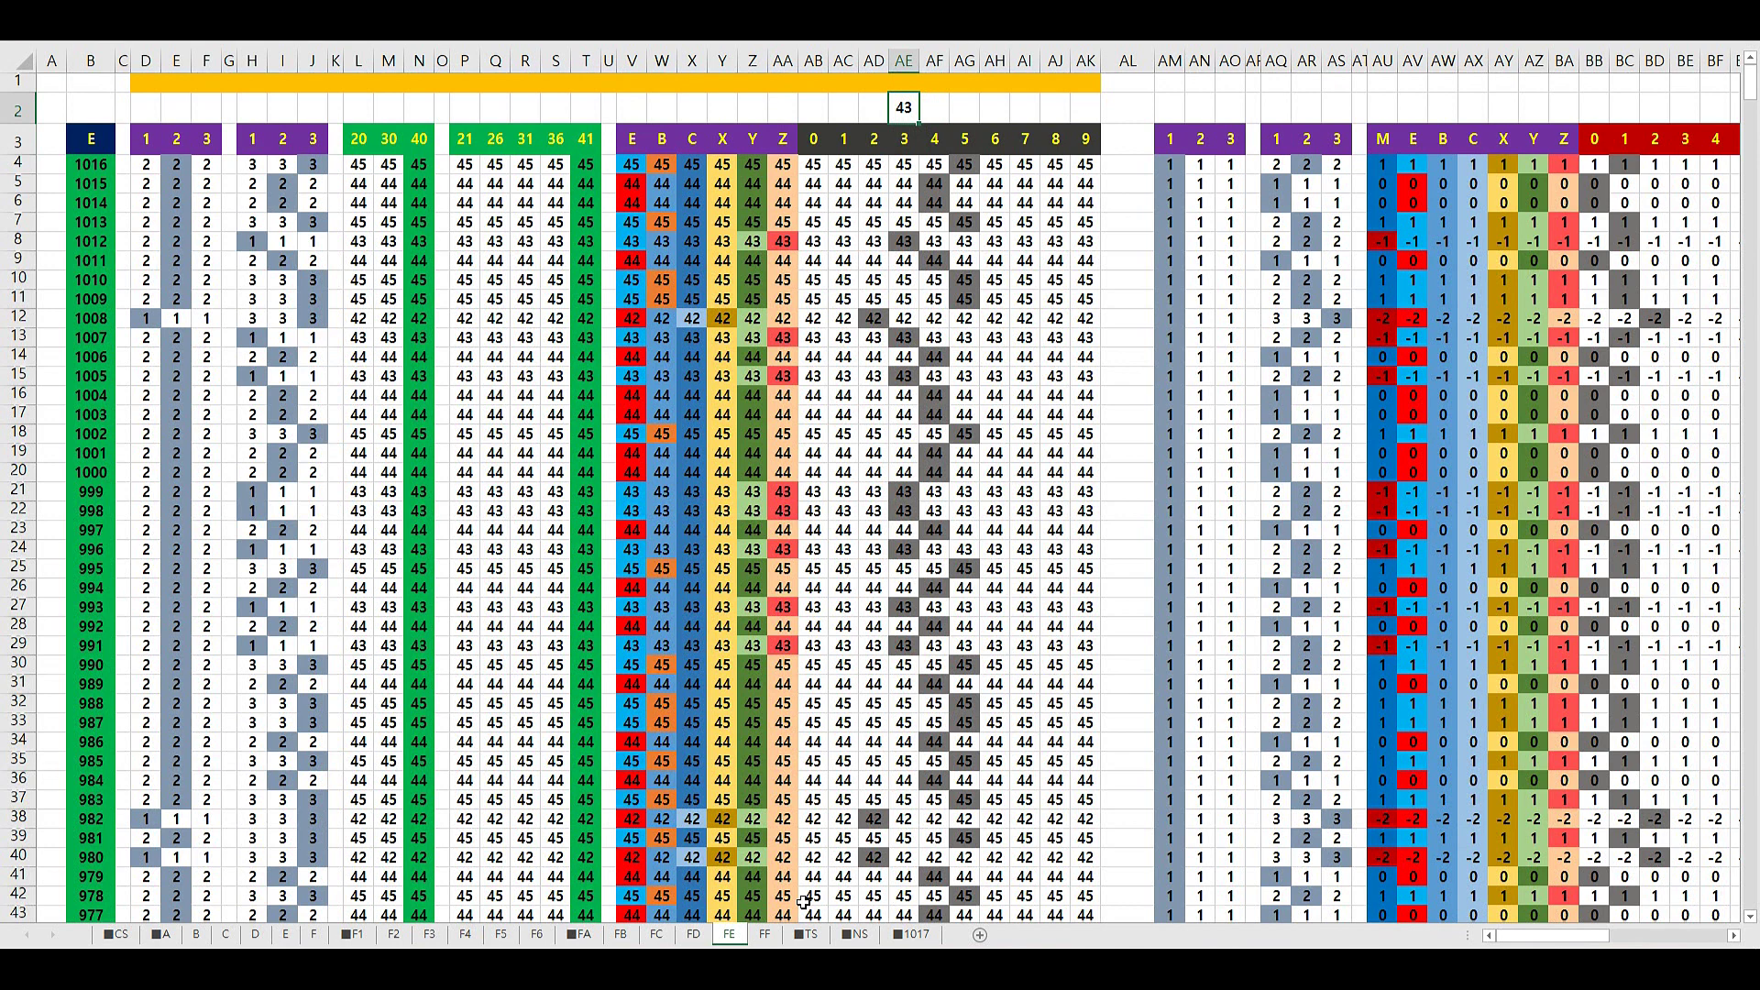
pyautogui.press('Left')
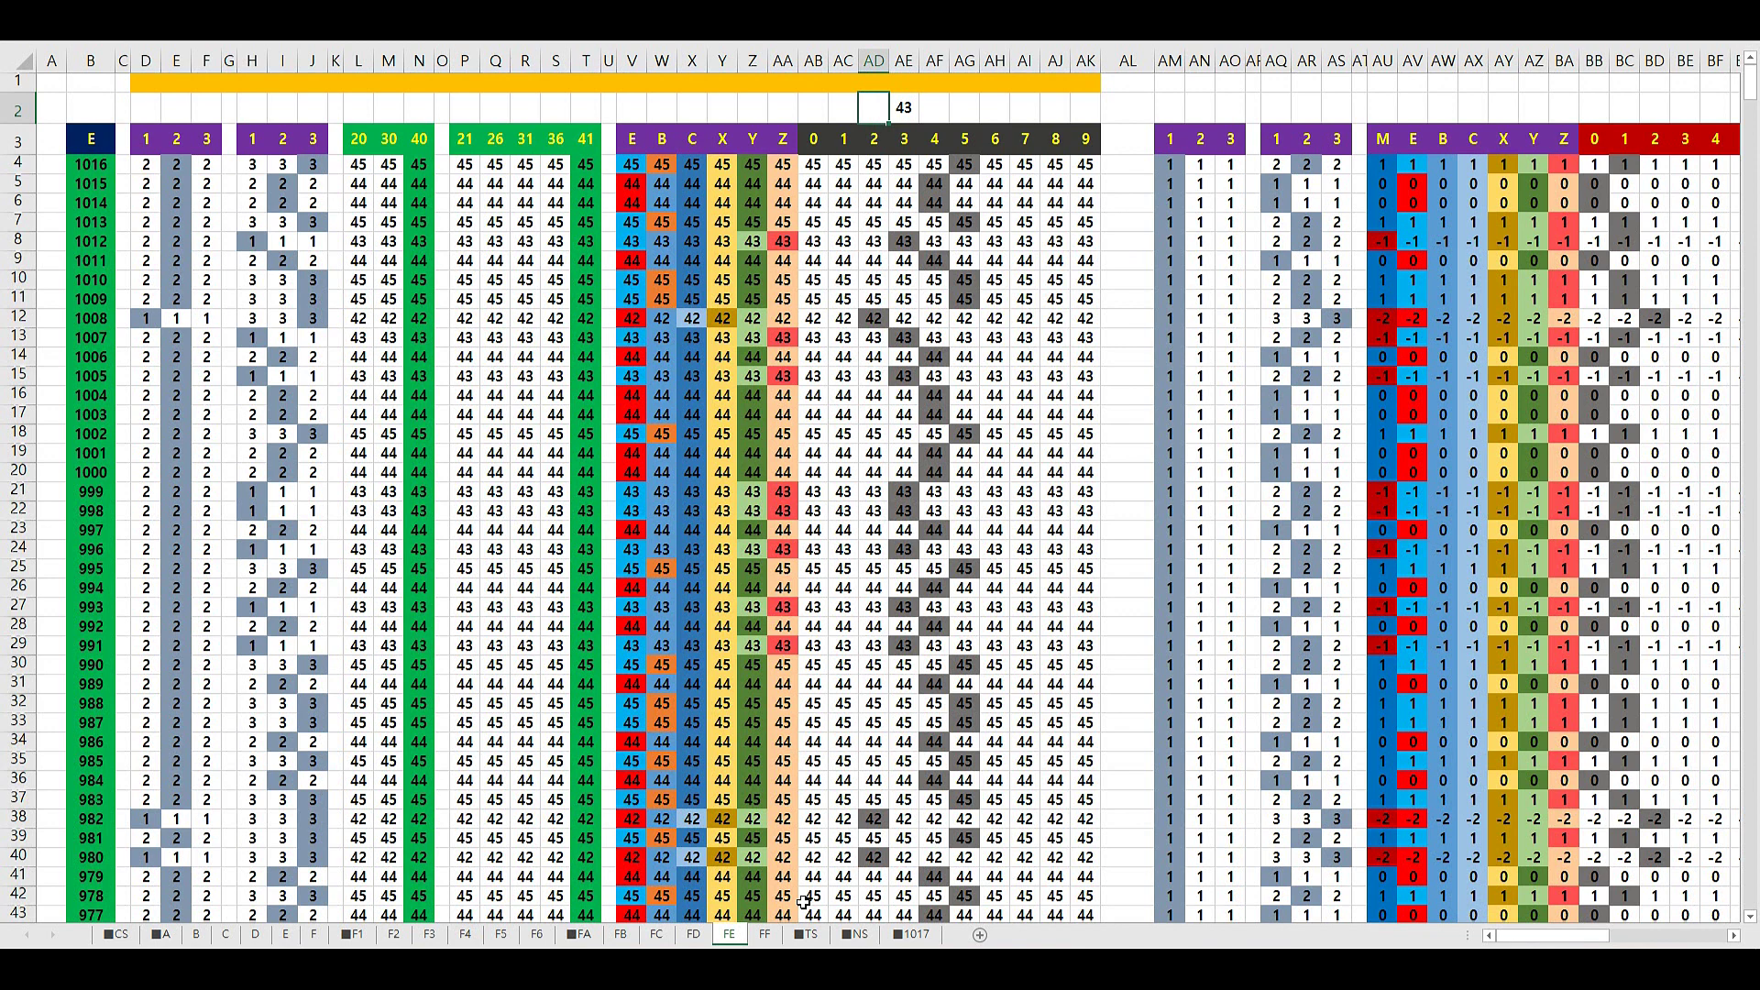
pyautogui.press('Right')
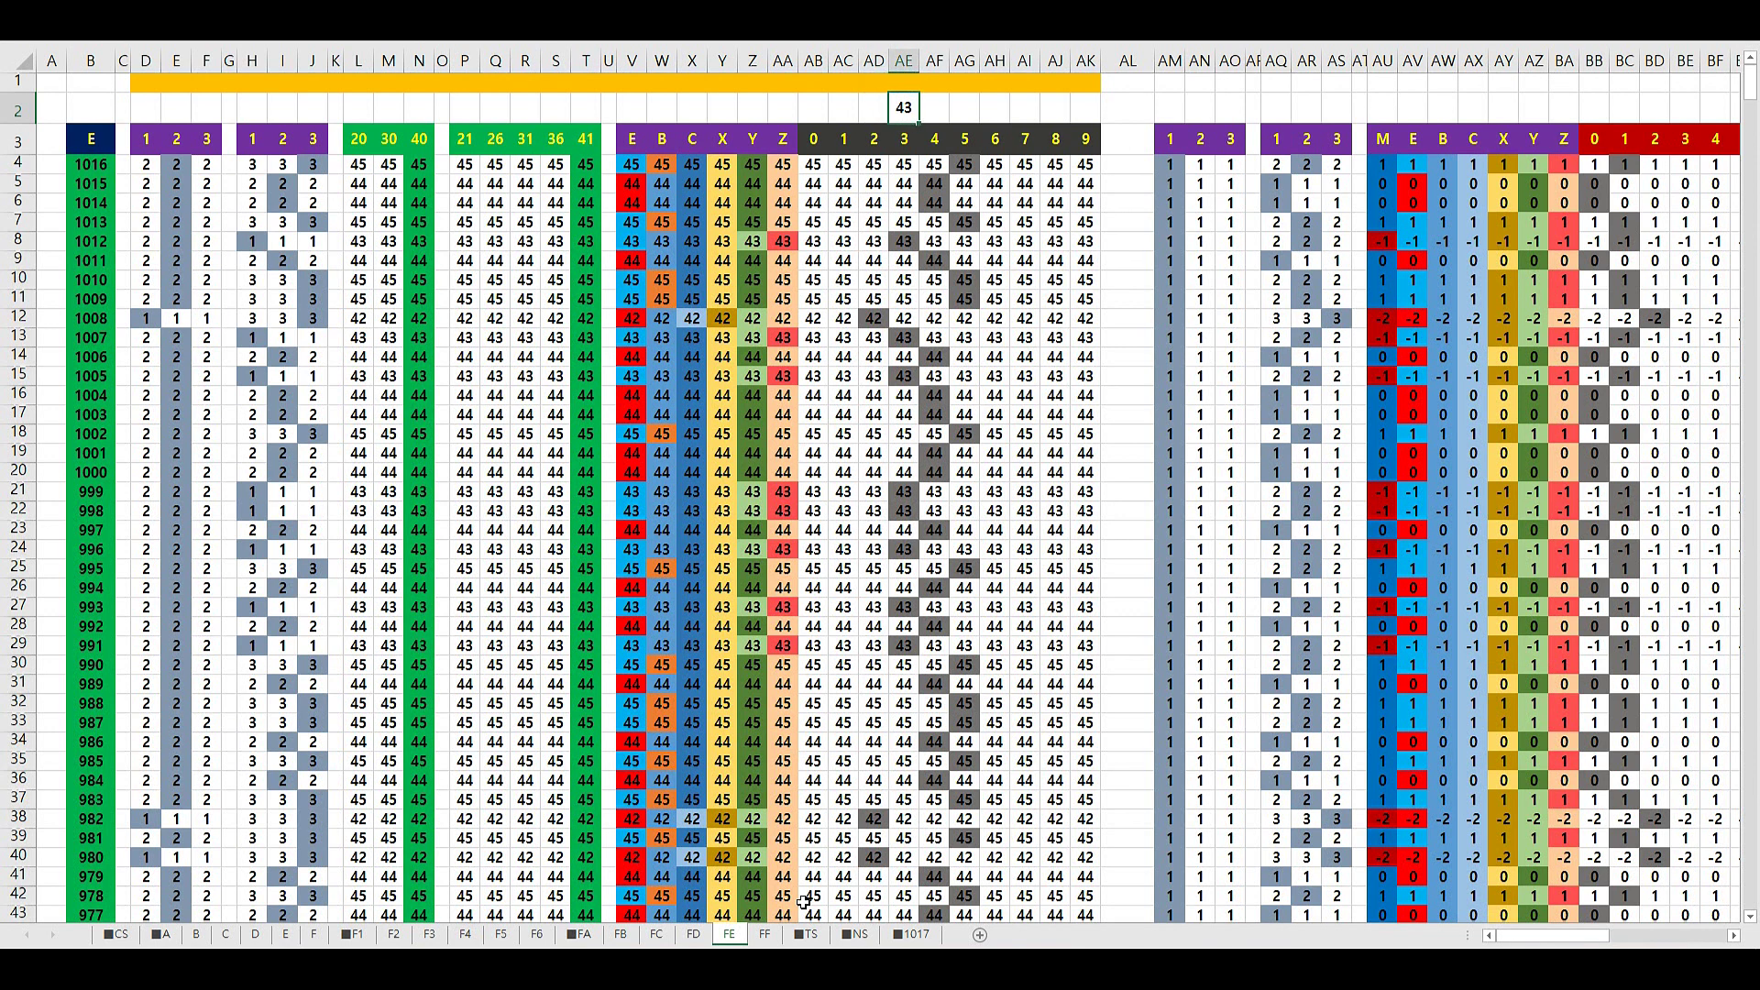
pyautogui.press('Left')
pyautogui.press('Right')
pyautogui.press('Right')
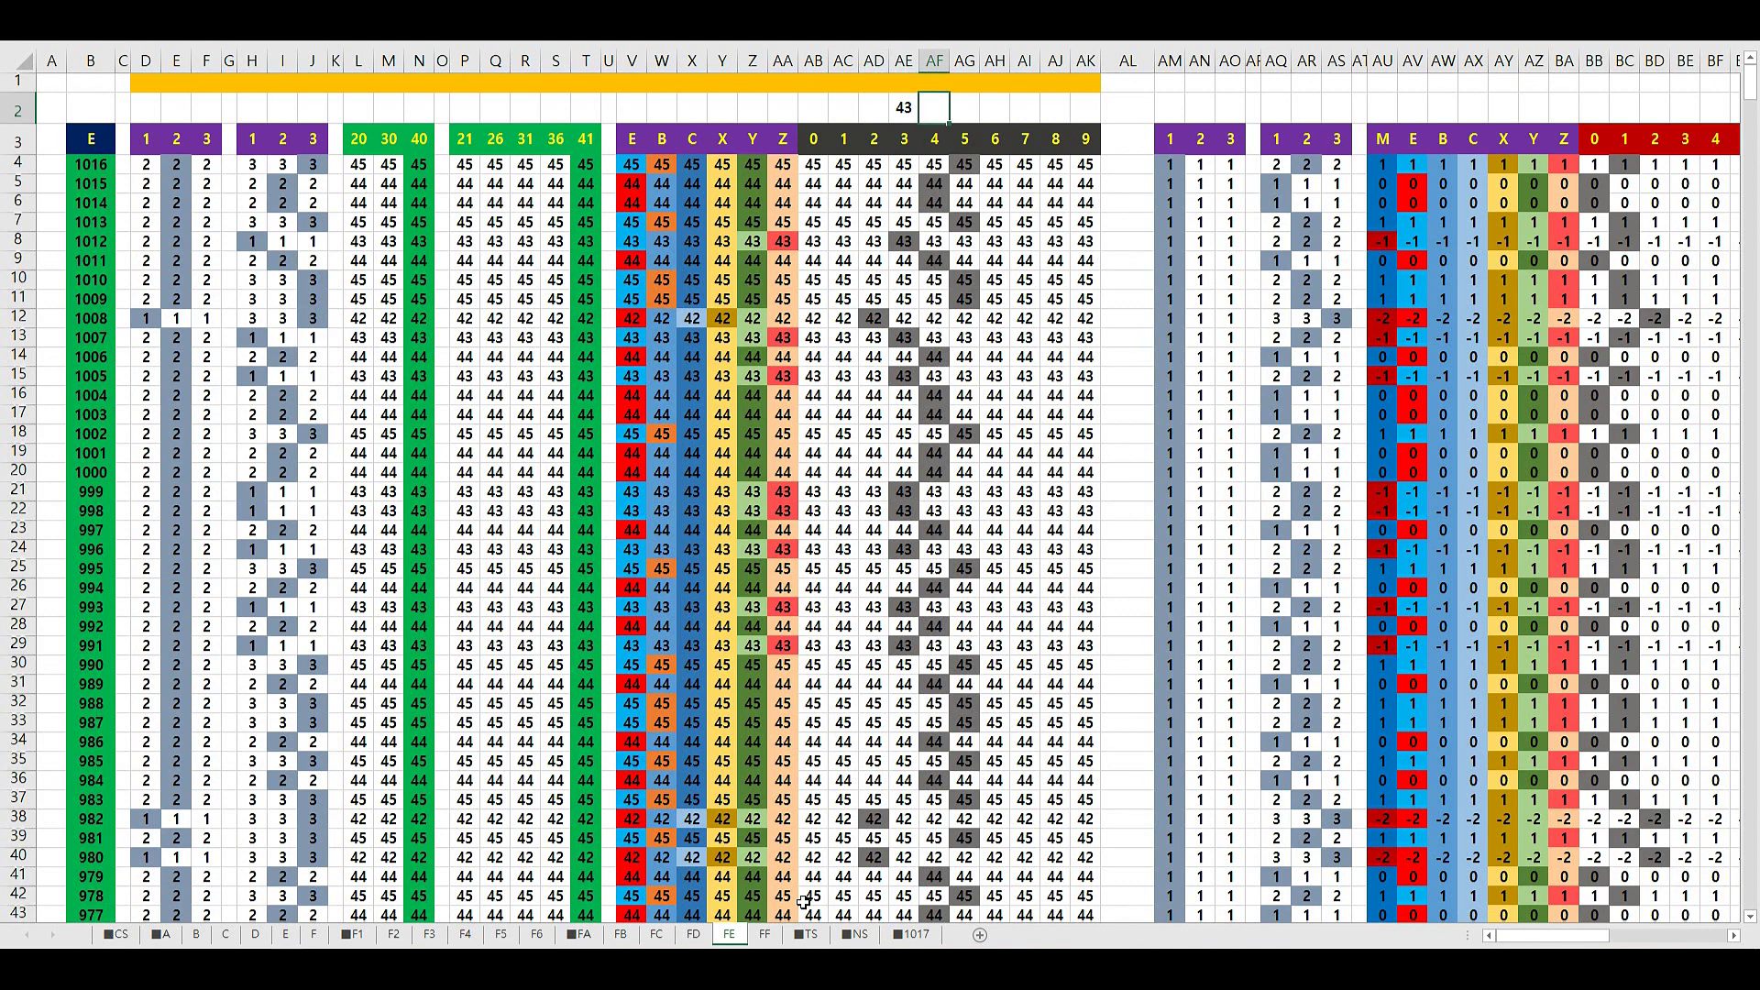
pyautogui.press('Left')
pyautogui.press('Right')
# Mark FE's black-headed 4 and 5 columns with 44 in AF2 and 45 in AG2
pyautogui.write('44')
pyautogui.press('Right')
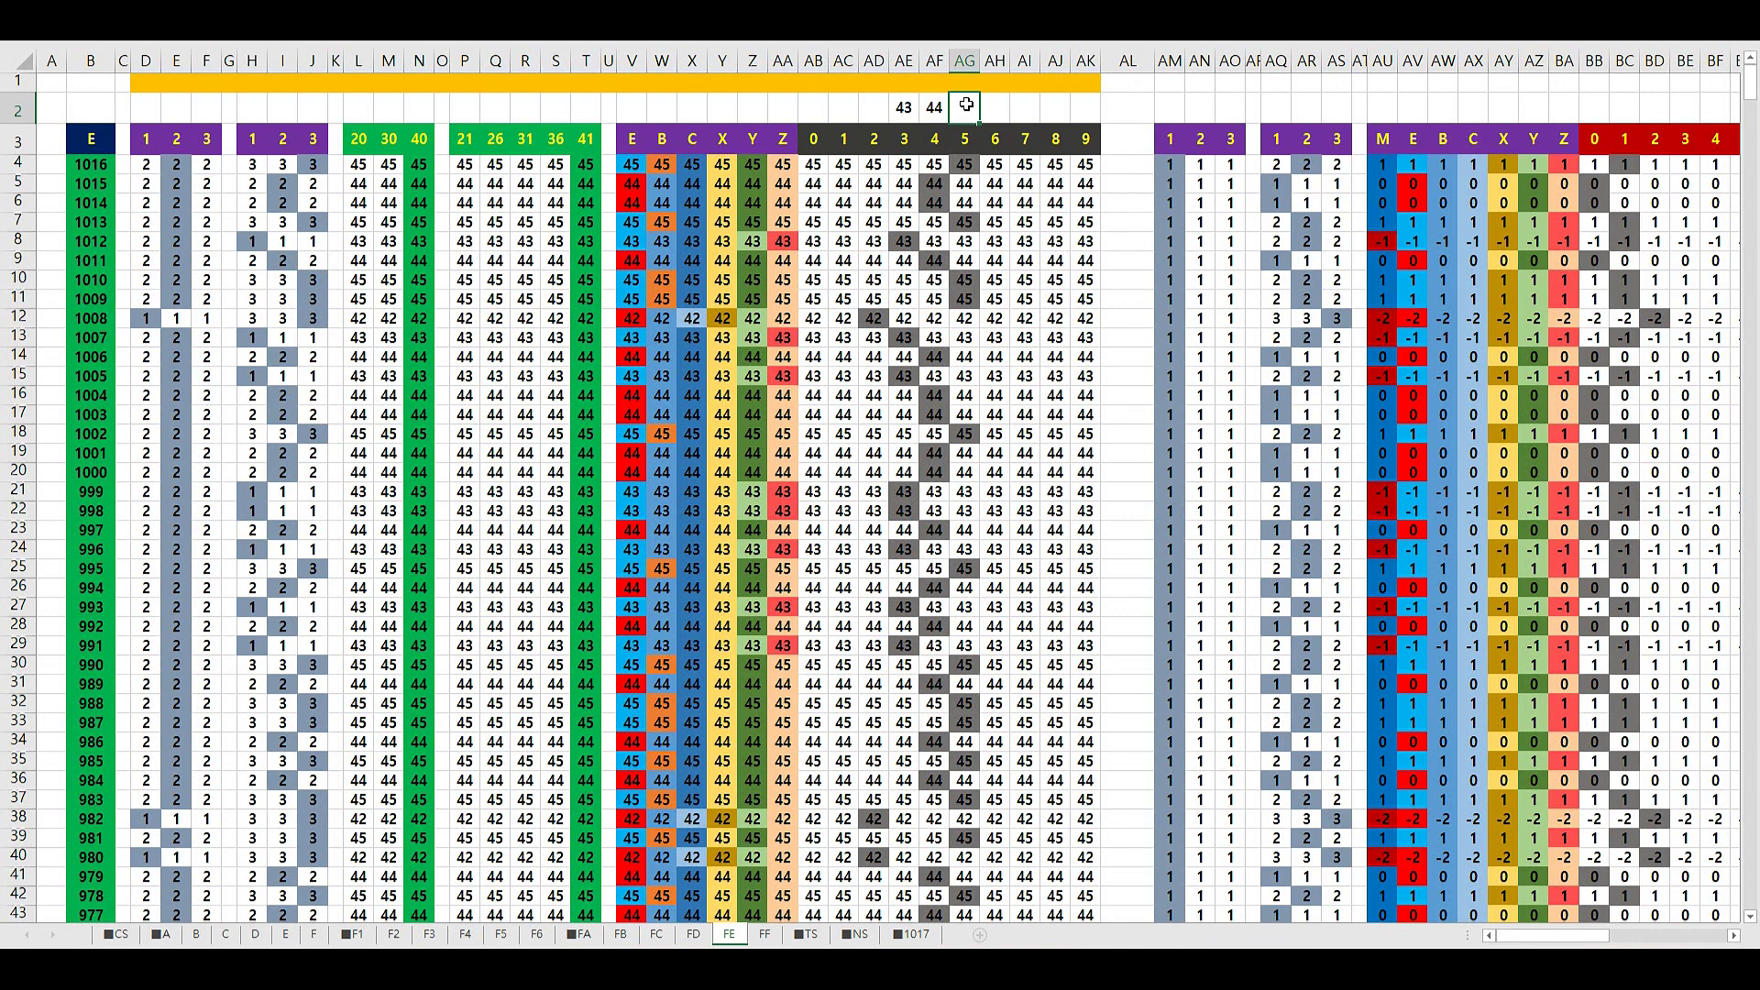
pyautogui.press('Down')
pyautogui.press('Down')
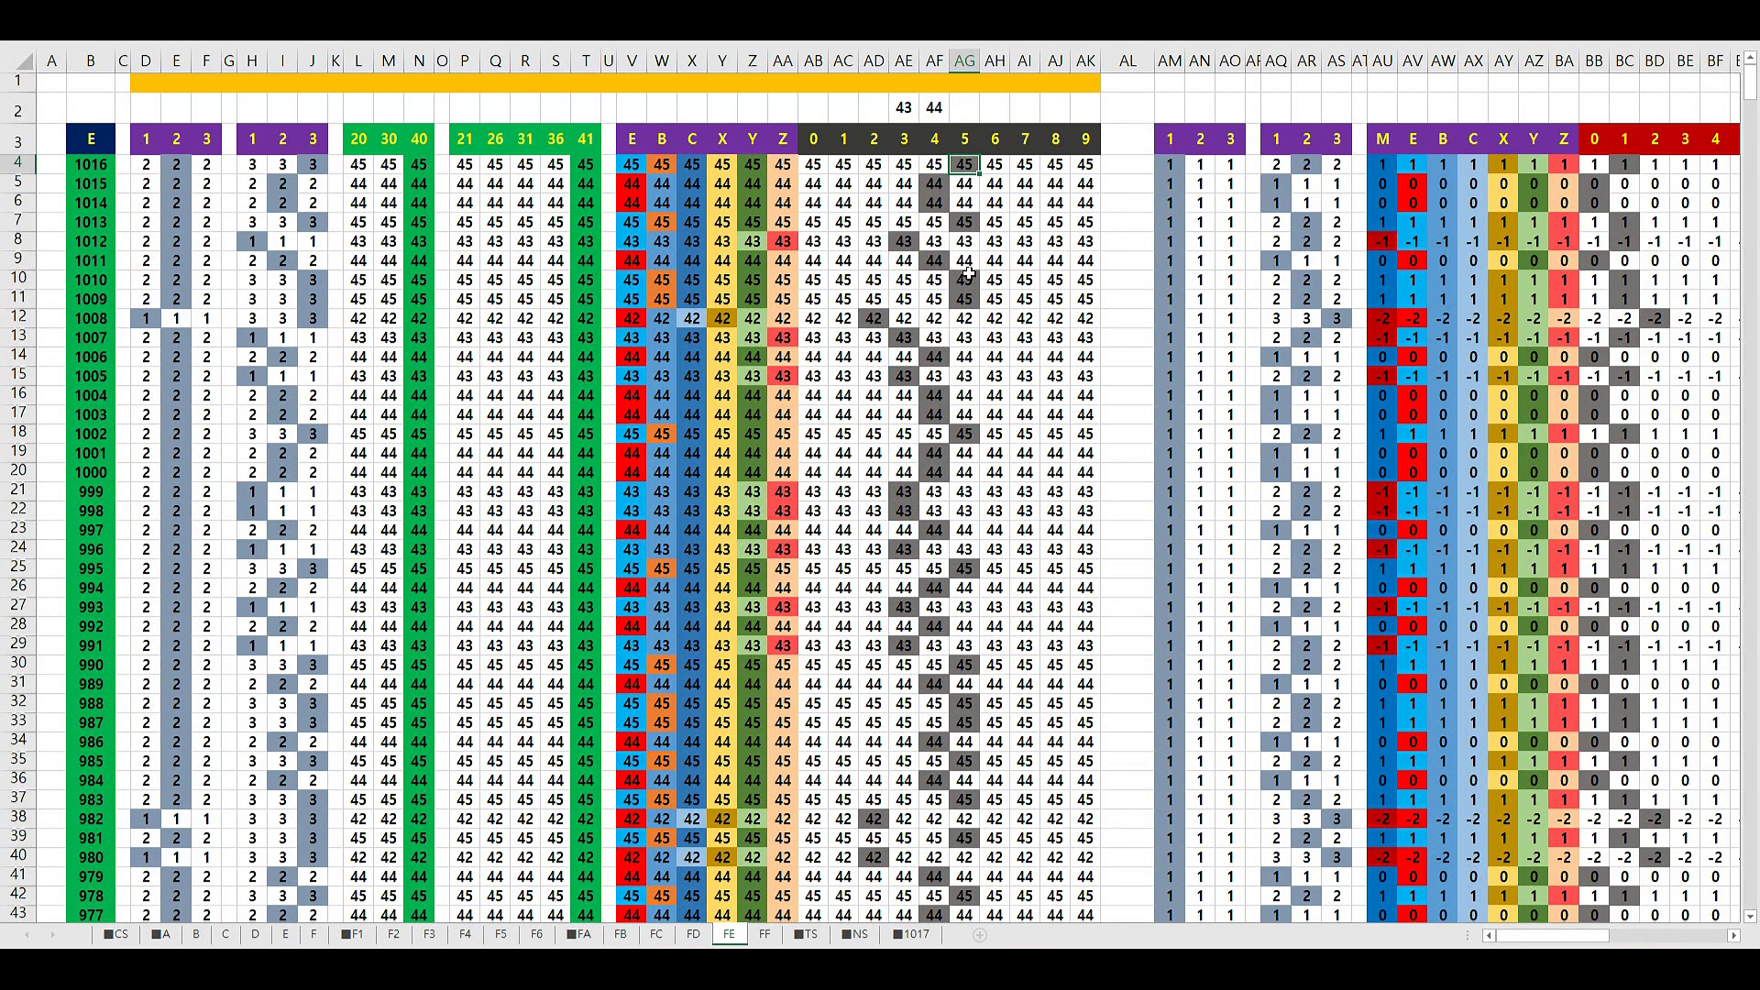
pyautogui.click(966, 99)
pyautogui.write('45')
pyautogui.click(1019, 219)
# Compare FE's red-headed 1 column with the 43 mark in AE2 and with the 43 mark on FD
pyautogui.moveTo(1595, 936); pyautogui.dragTo(1623, 944)
pyautogui.moveTo(1287, 165); pyautogui.dragTo(1287, 318)
pyautogui.click(1294, 111)
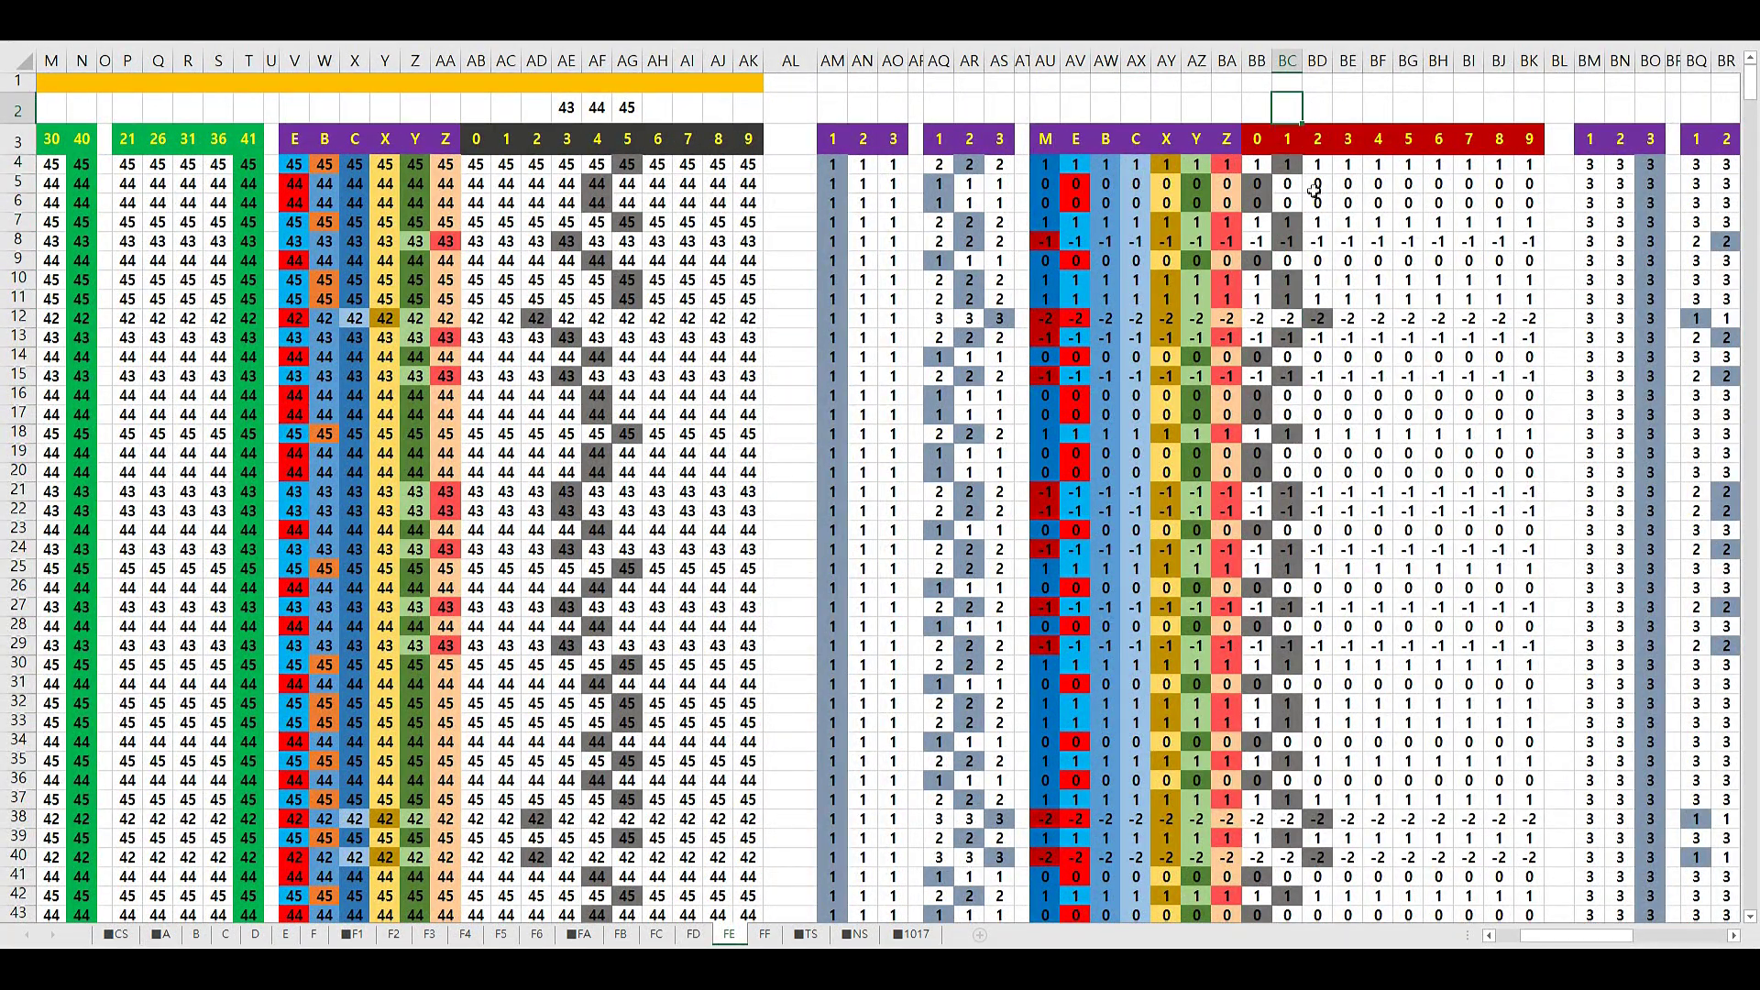
pyautogui.click(570, 111)
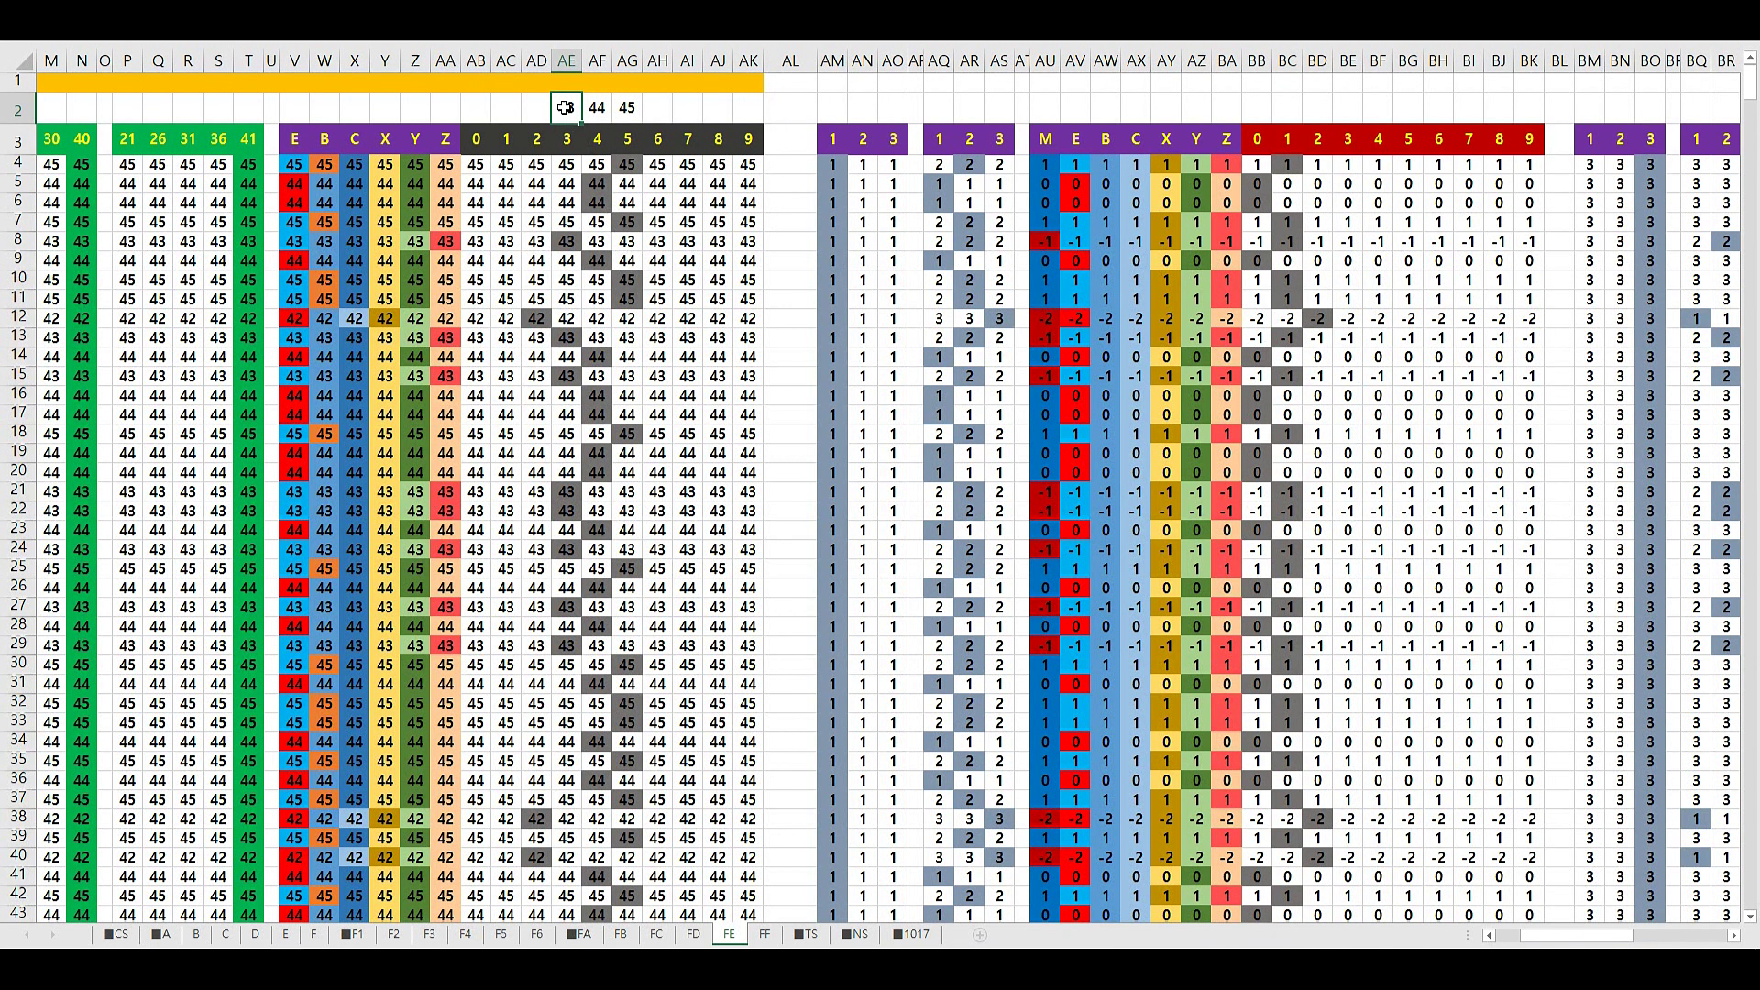
pyautogui.click(695, 934)
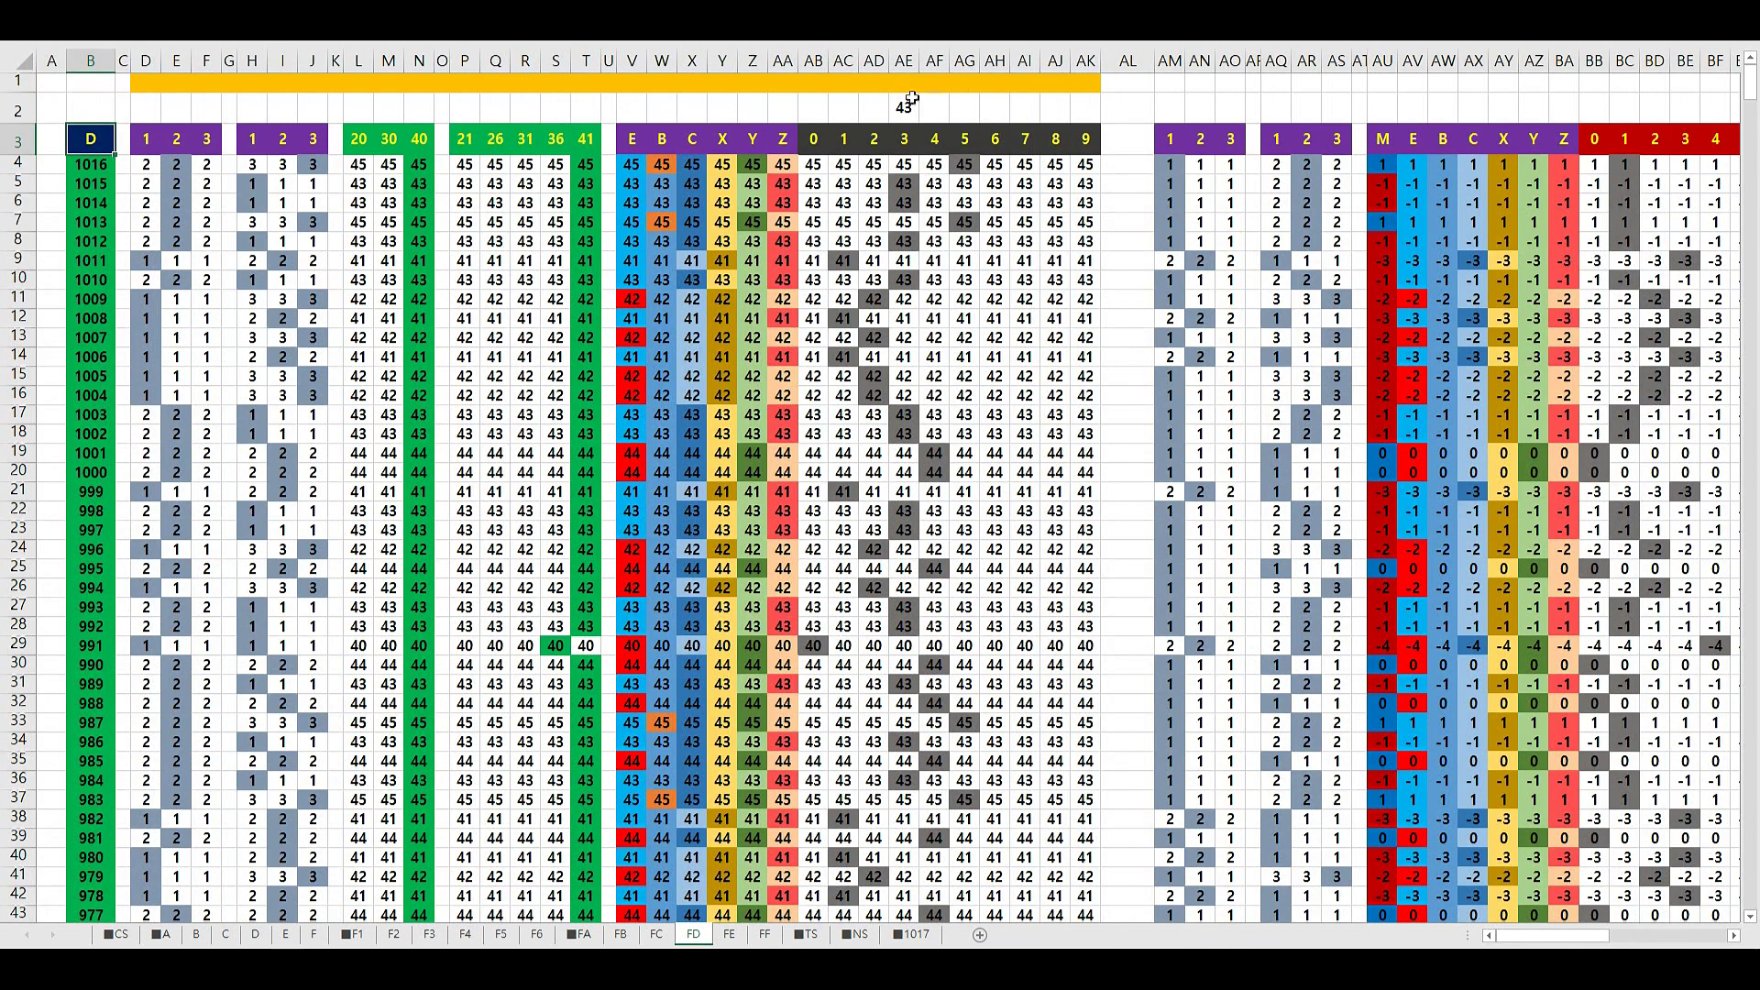
pyautogui.click(730, 934)
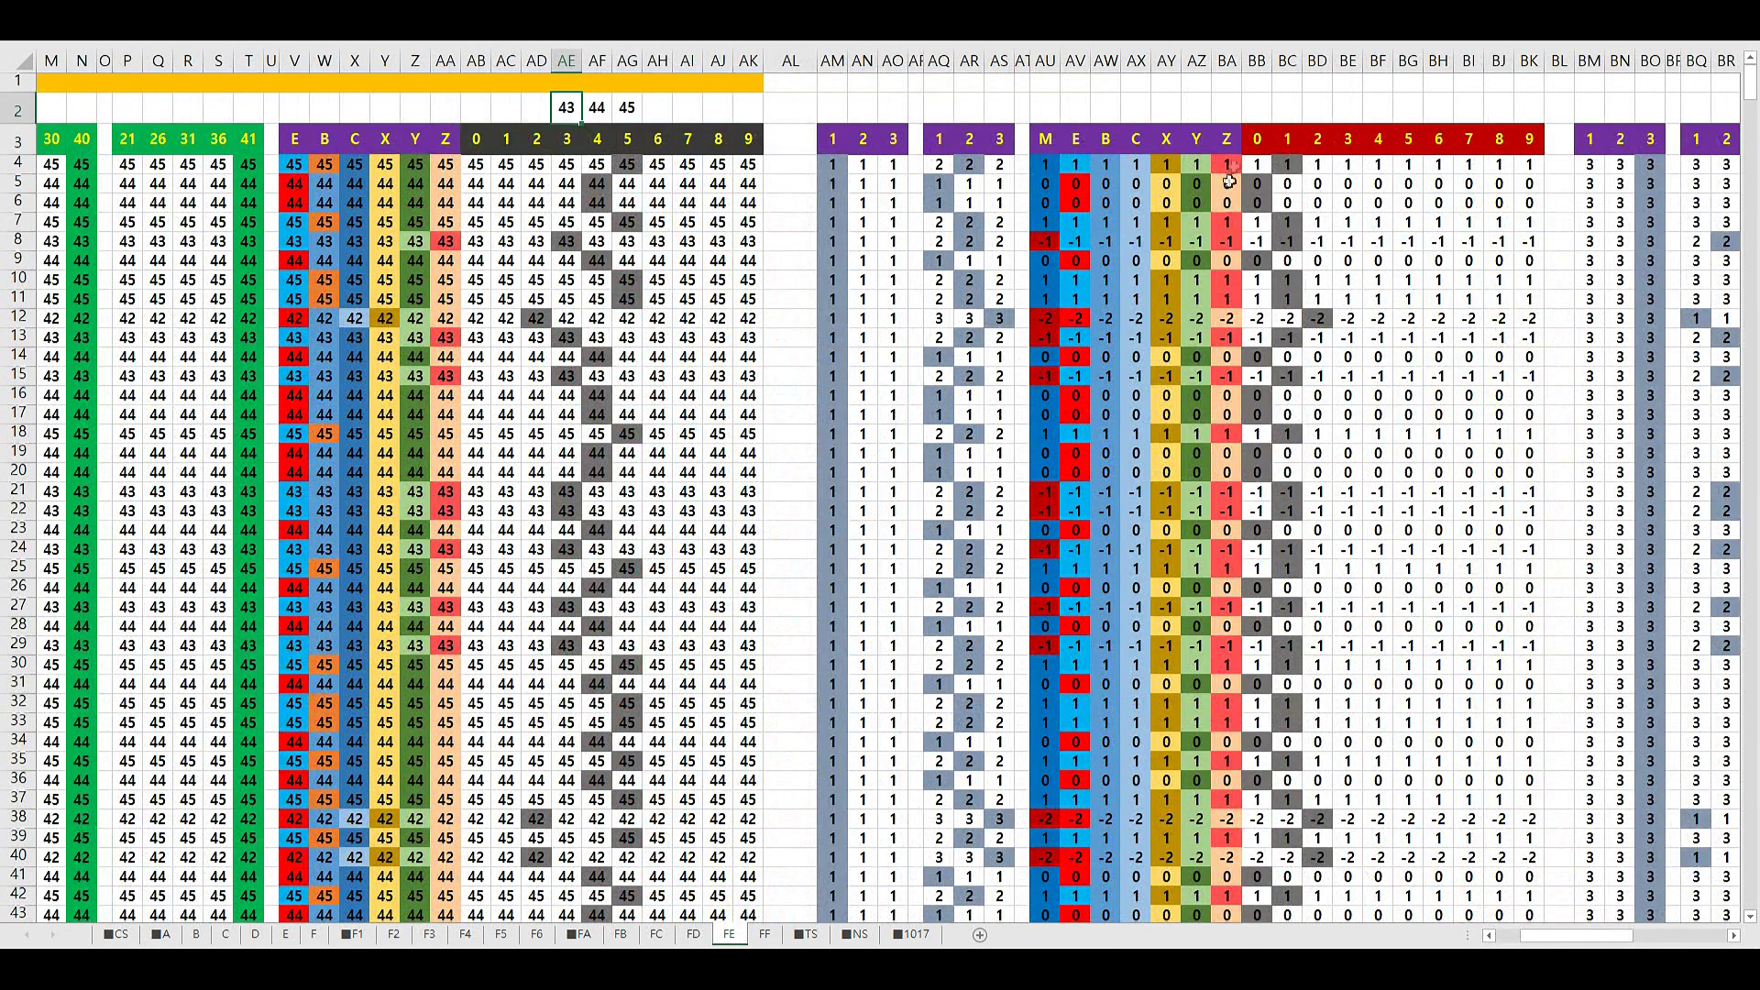
# Mark FE's red-headed 0 column with 0 in BB2, and check it against the 45 mark in AG2
pyautogui.click(1288, 109)
pyautogui.press('Left')
pyautogui.hotkey('ctrl', 'Left')
pyautogui.press('Left')
pyautogui.click(1262, 110)
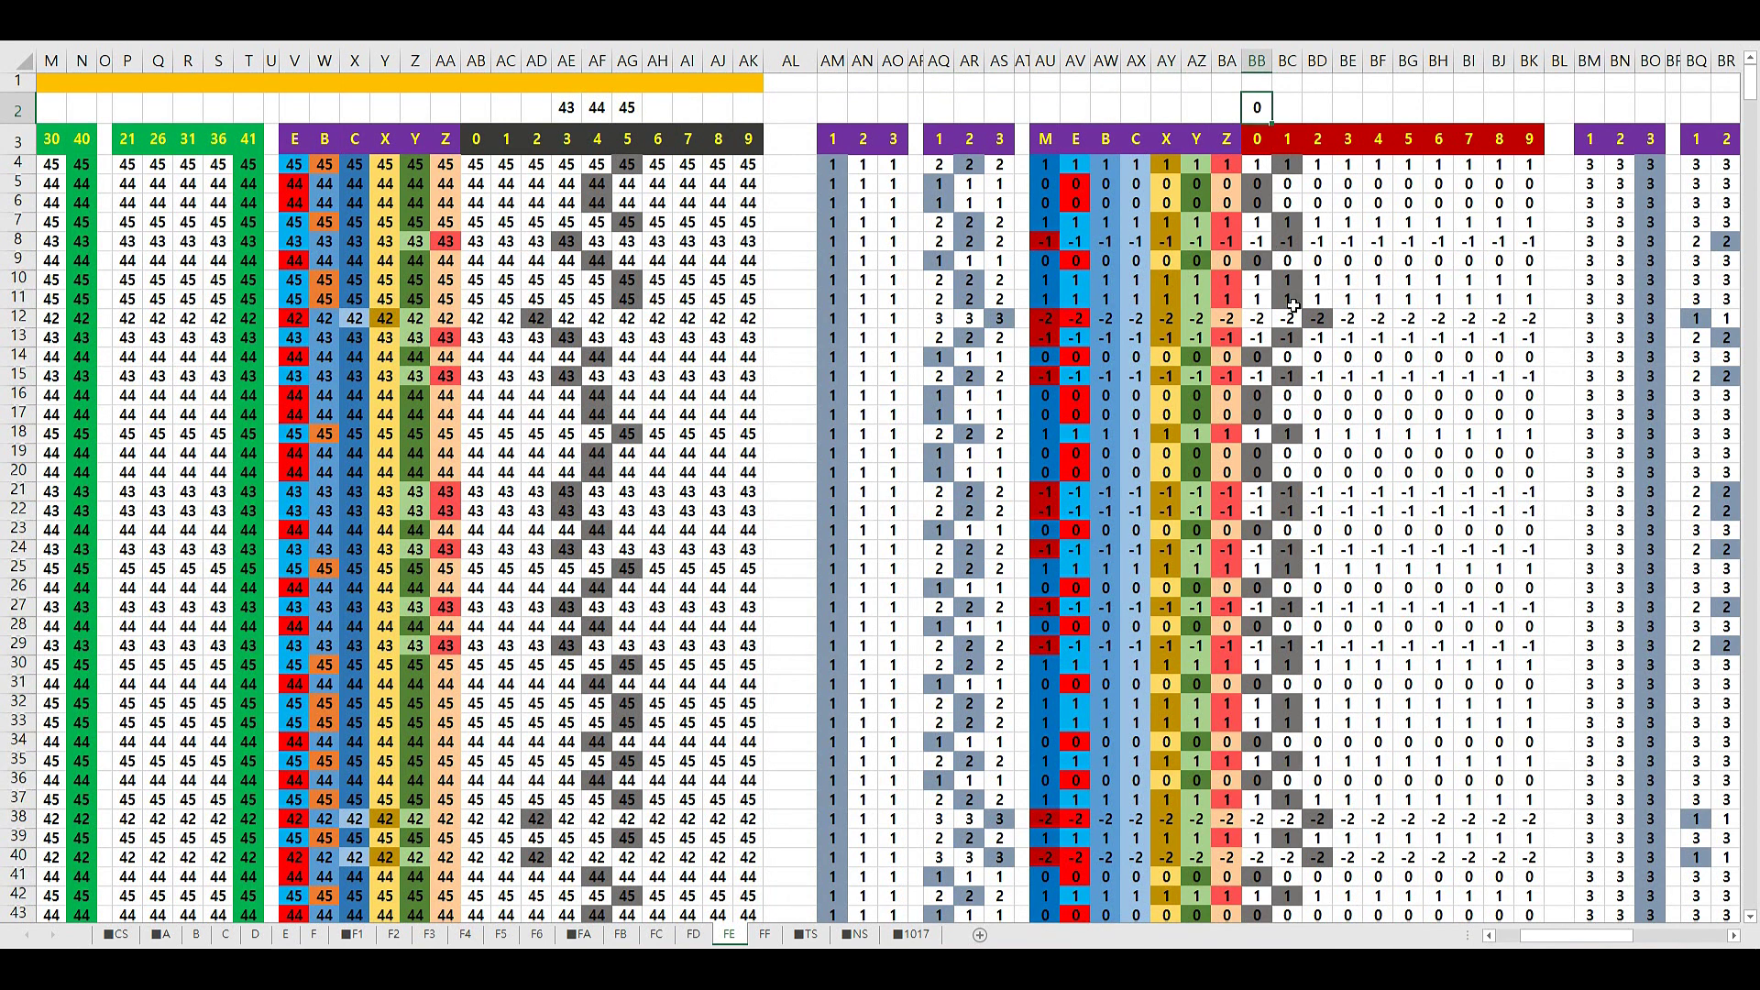
pyautogui.hotkey('ctrl', 'Left')
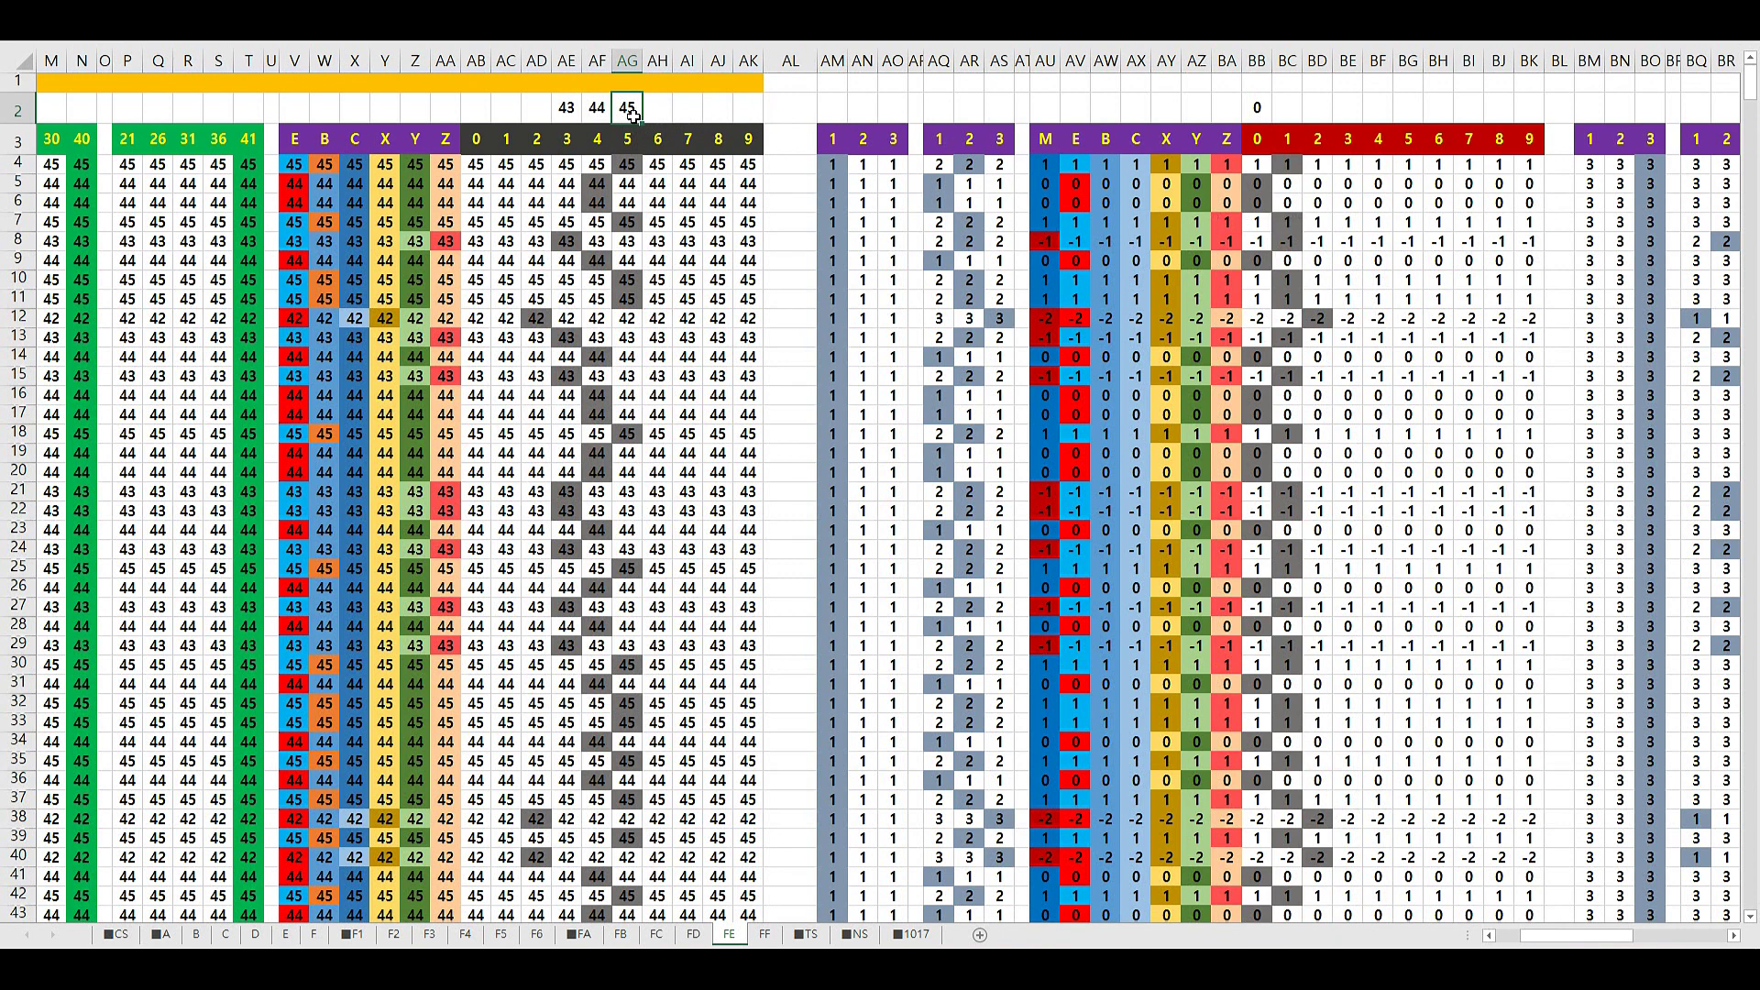
pyautogui.click(1288, 108)
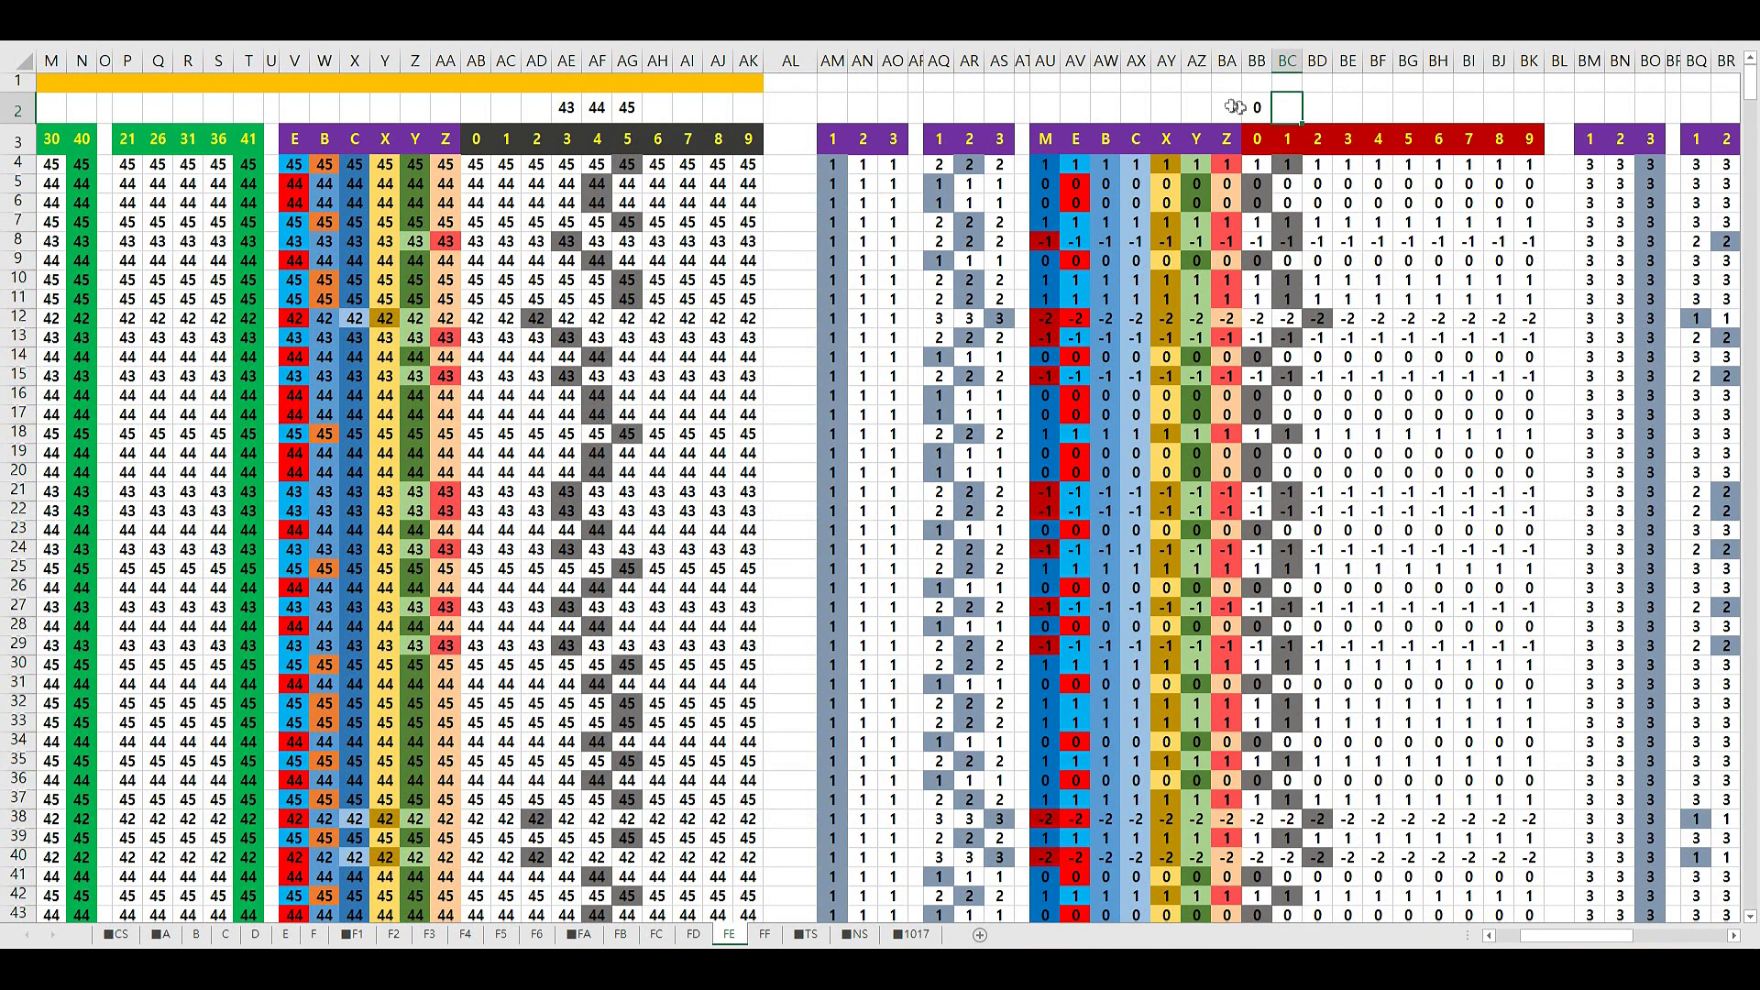
pyautogui.moveTo(1196, 108); pyautogui.dragTo(1306, 110)
pyautogui.hotkey('shift', 'Right')
# Mark FE's blue-headed 7, 8 and 9 columns with 7, 8 and 9 in CI2 to CK2
pyautogui.moveTo(1588, 937); pyautogui.dragTo(1645, 927)
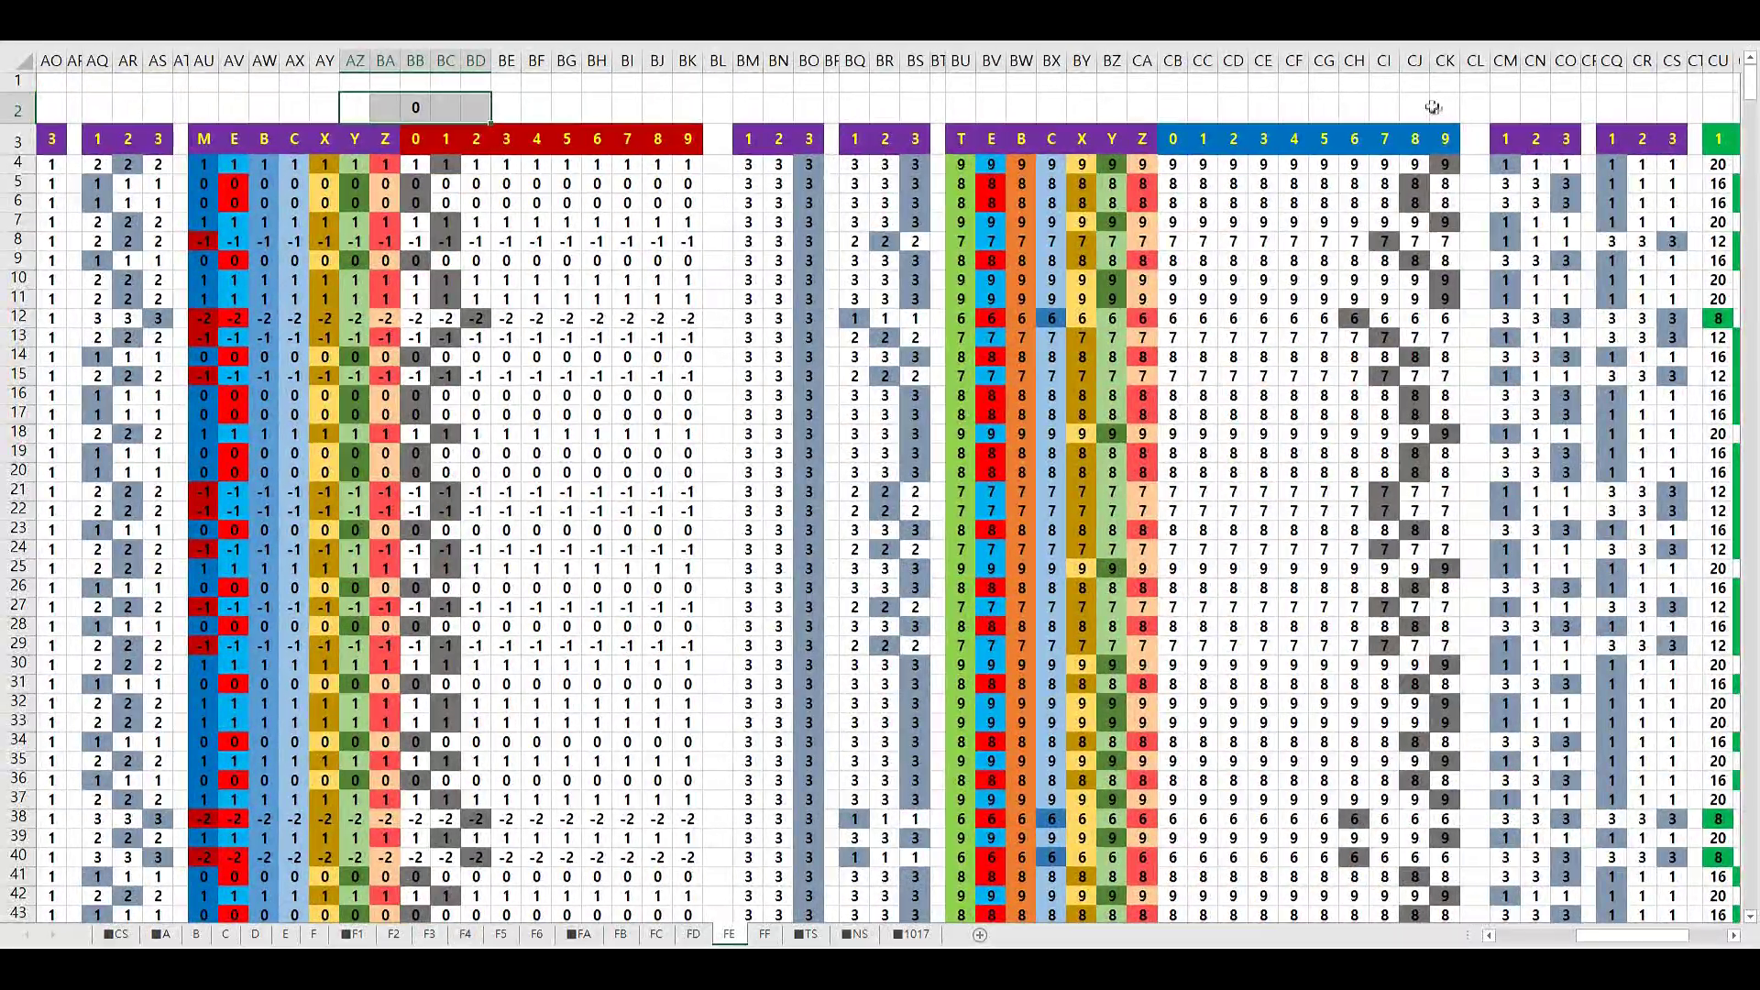
pyautogui.click(1387, 110)
pyautogui.write('7')
pyautogui.press('Tab')
pyautogui.write('8')
pyautogui.press('Tab')
pyautogui.write('9')
# Enter 43, 44 and 45 in CI1 to CK1 above the 7, 8 and 9 marks
pyautogui.hotkey('shift', 'Return')
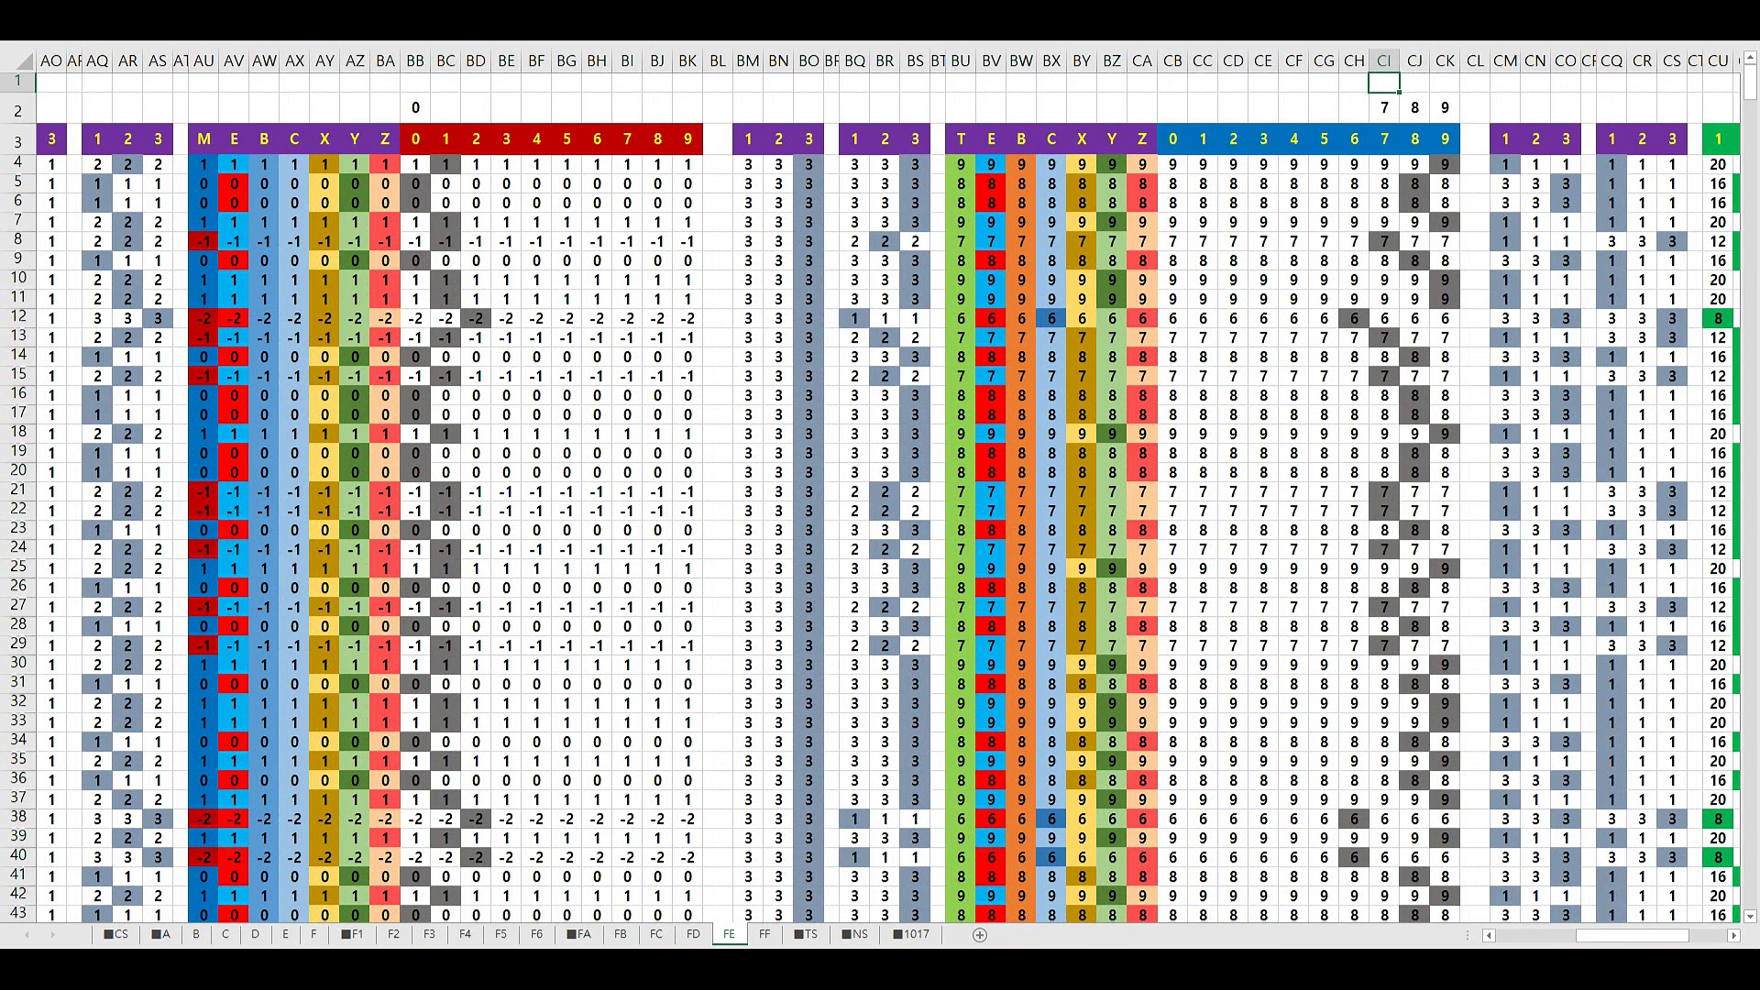
pyautogui.press('Tab')
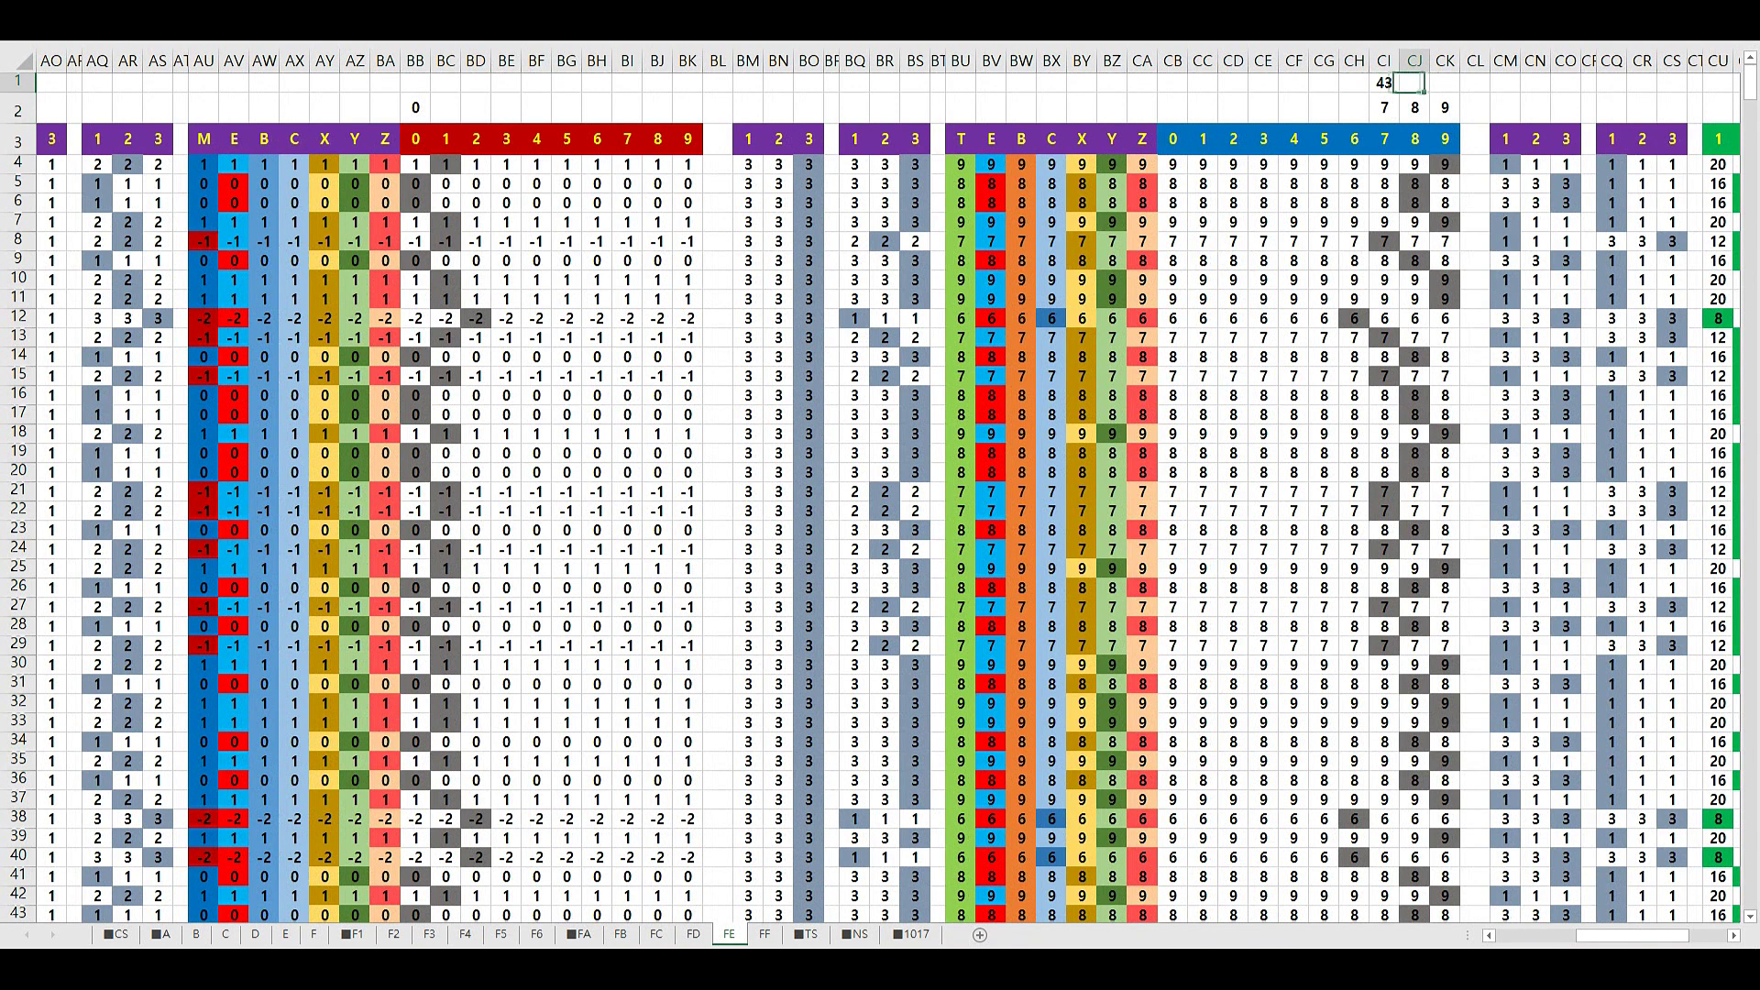
pyautogui.write('44')
pyautogui.press('Tab')
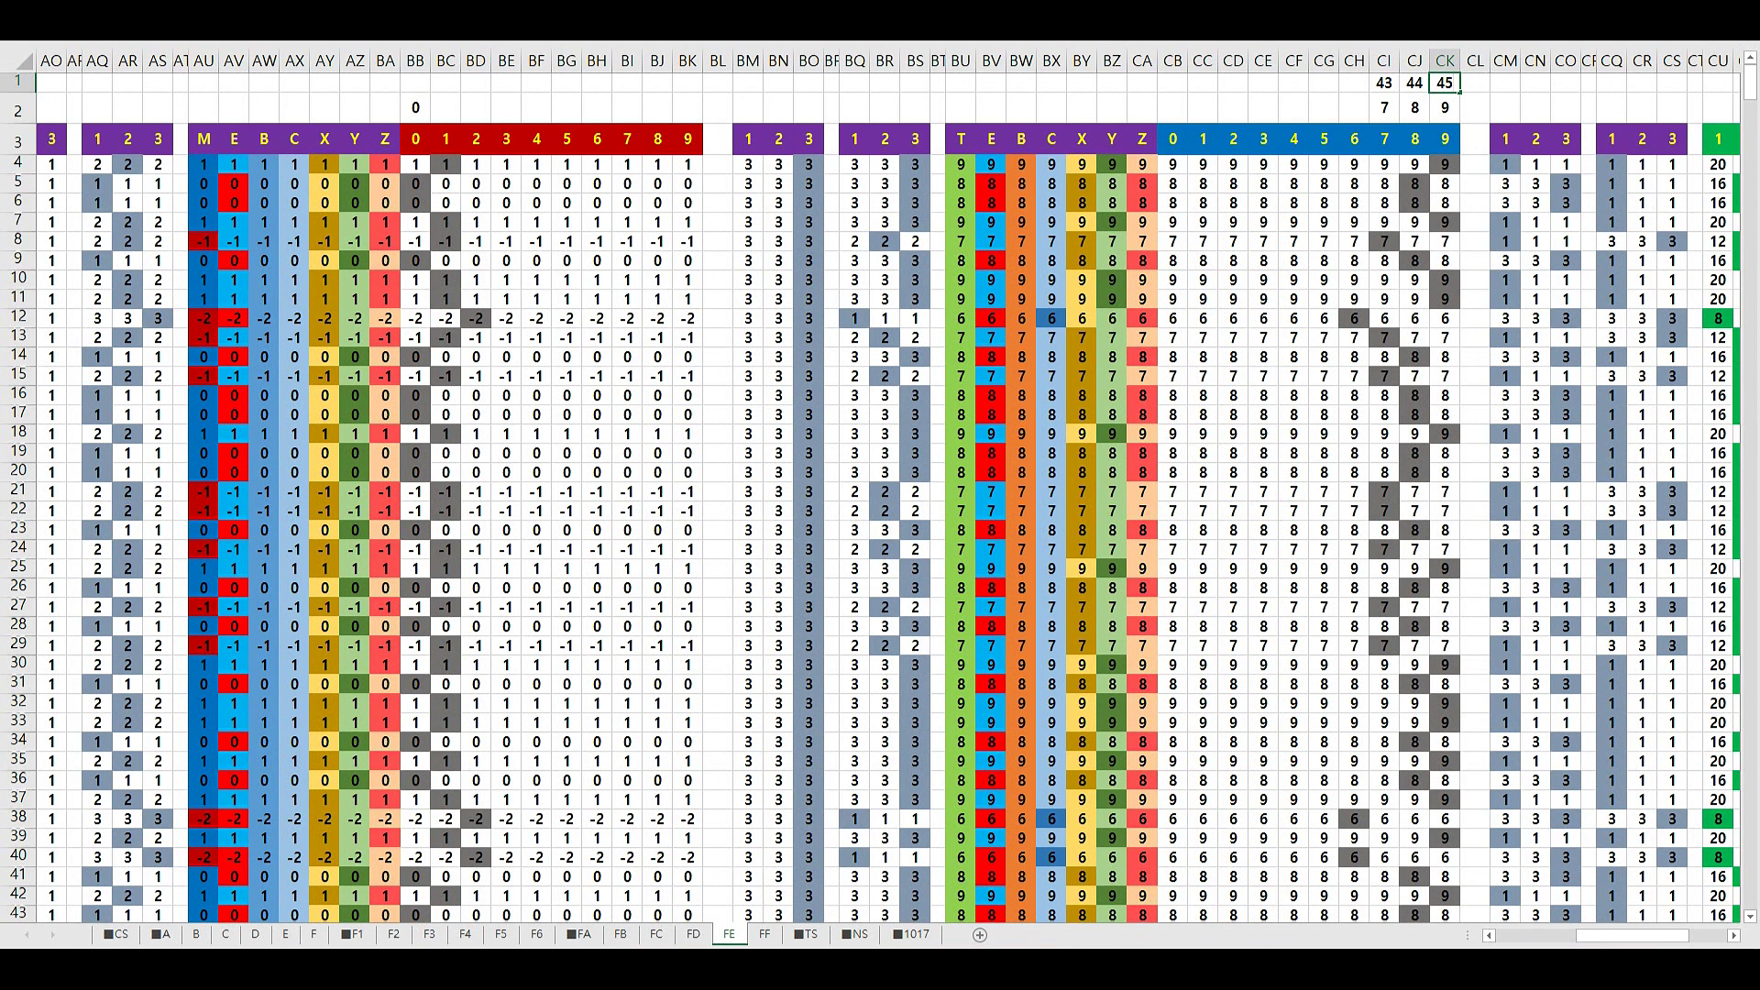
pyautogui.write('45')
pyautogui.moveTo(1384, 165); pyautogui.dragTo(1415, 434)
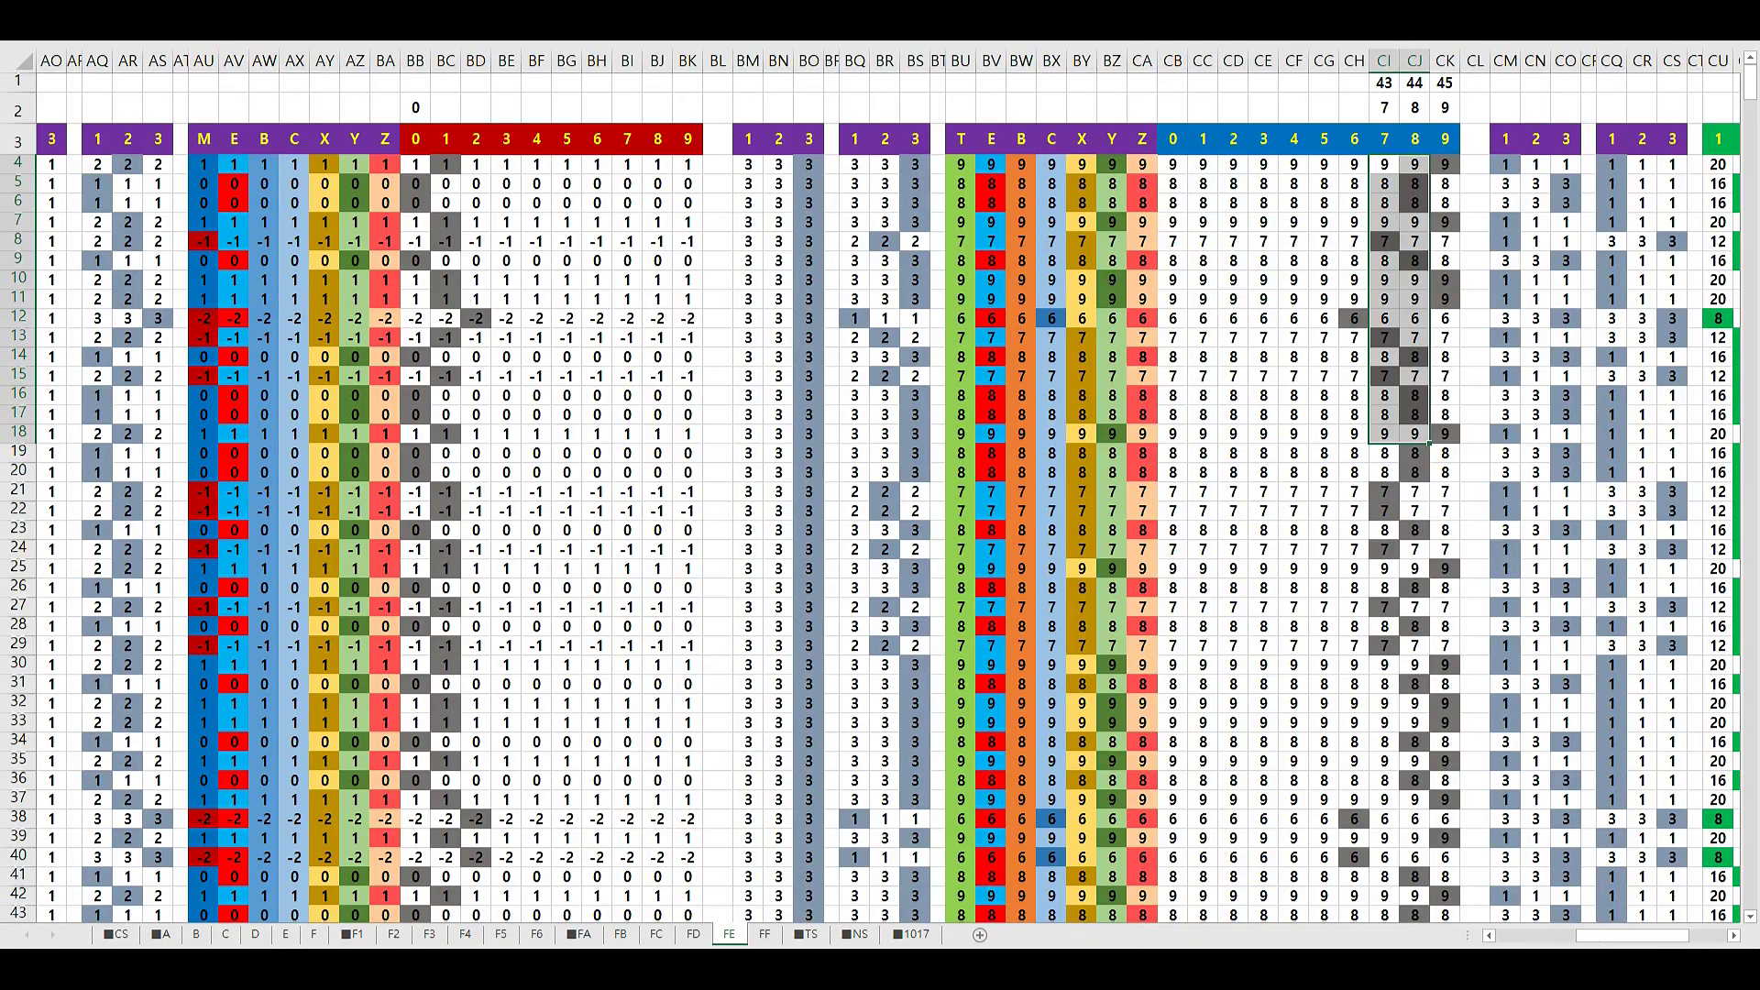
# Mark FE's navy-headed 2 column with 12 in DF2 and its navy-headed 6 column with 16 in DJ2
pyautogui.moveTo(1625, 945); pyautogui.dragTo(1662, 945)
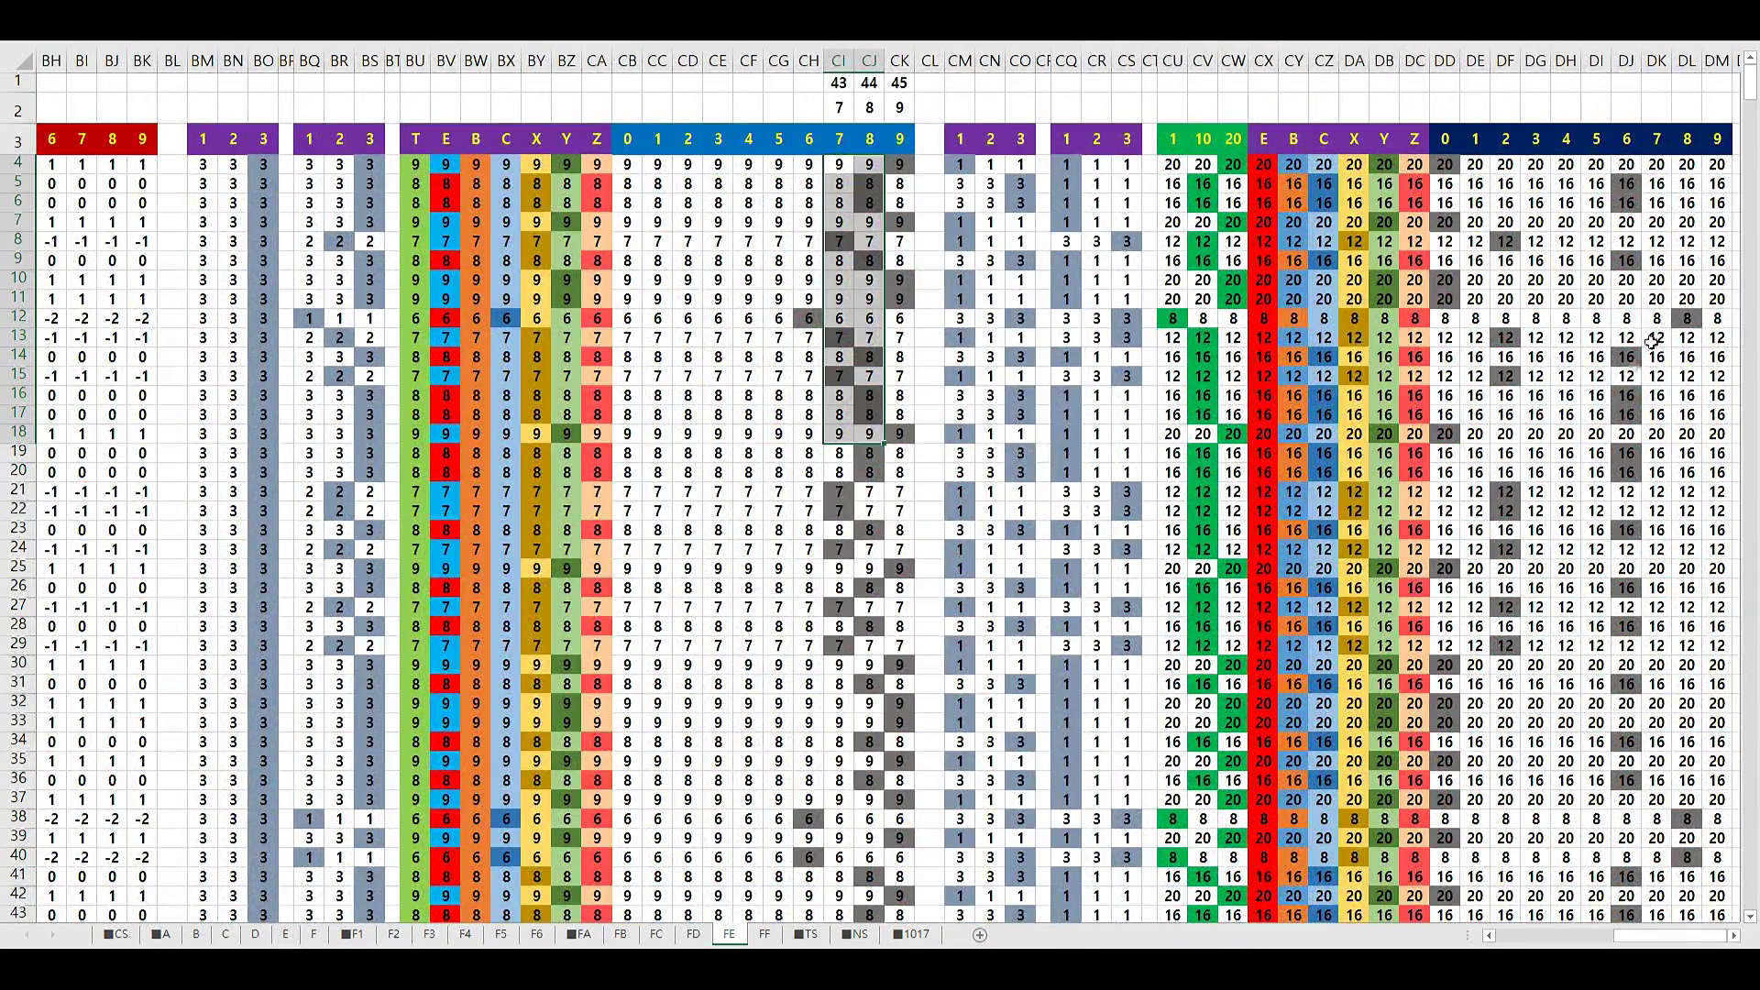
pyautogui.click(1626, 395)
pyautogui.click(1508, 108)
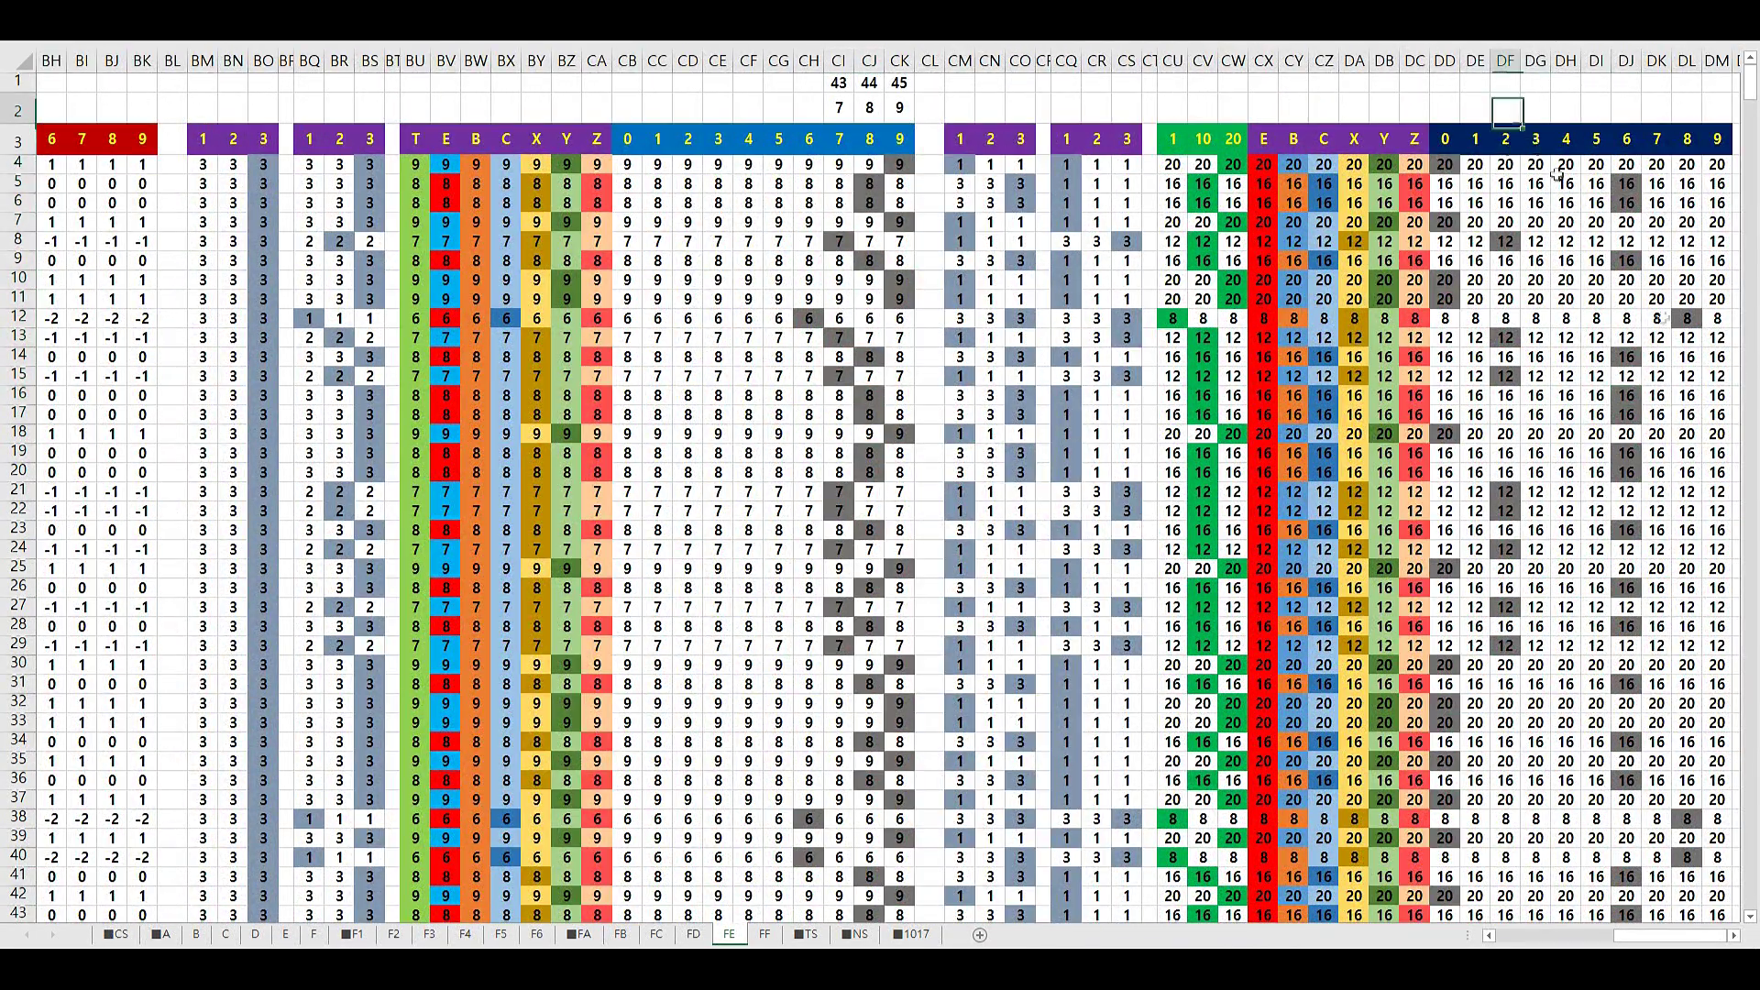
pyautogui.write('12')
pyautogui.press('Right')
pyautogui.press('Right')
pyautogui.press('Right')
pyautogui.press('Right')
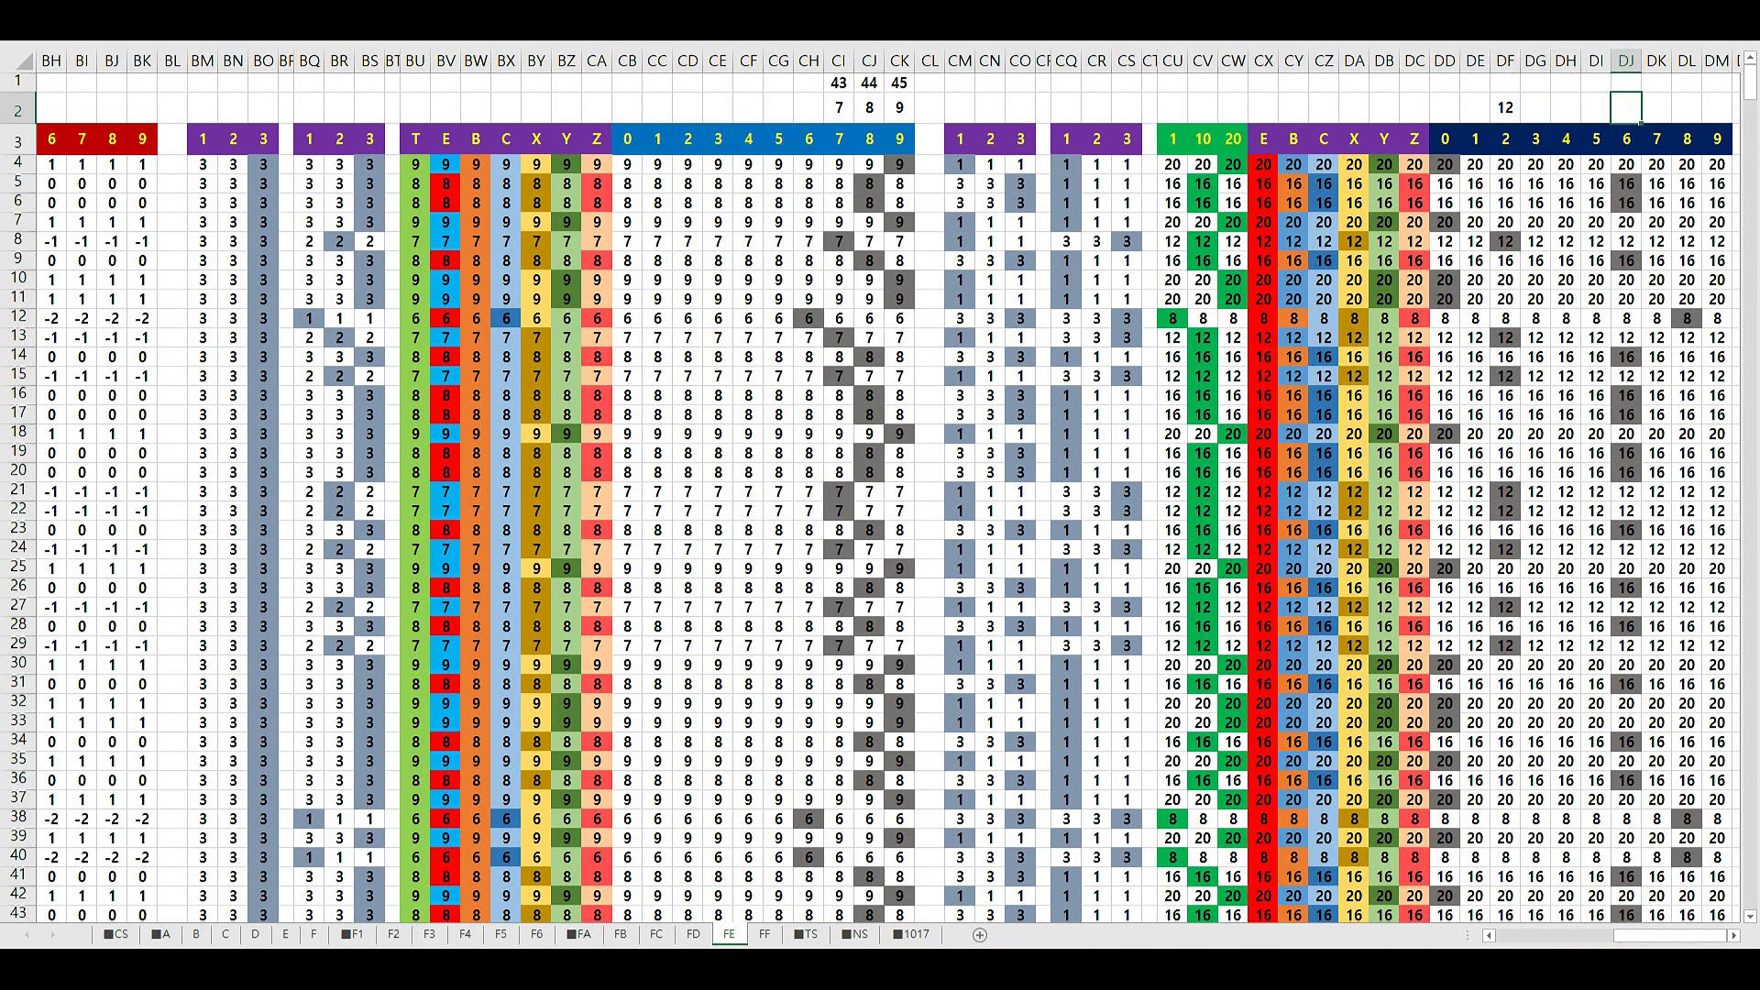
pyautogui.press('Left')
# Delete the 9 mark from CK2 on FE, and select the remaining marks in CI1 to CJ2
pyautogui.press('Left')
pyautogui.press('Left')
pyautogui.press('Left')
pyautogui.press('Left')
pyautogui.press('Left')
pyautogui.press('Left')
pyautogui.press('Left')
pyautogui.press('Left')
pyautogui.press('Left')
pyautogui.press('Left')
pyautogui.press('Left')
pyautogui.press('Left')
pyautogui.press('Left')
pyautogui.press('Left')
pyautogui.press('Left')
pyautogui.press('Left')
pyautogui.press('Left')
pyautogui.press('Left')
pyautogui.press('Left')
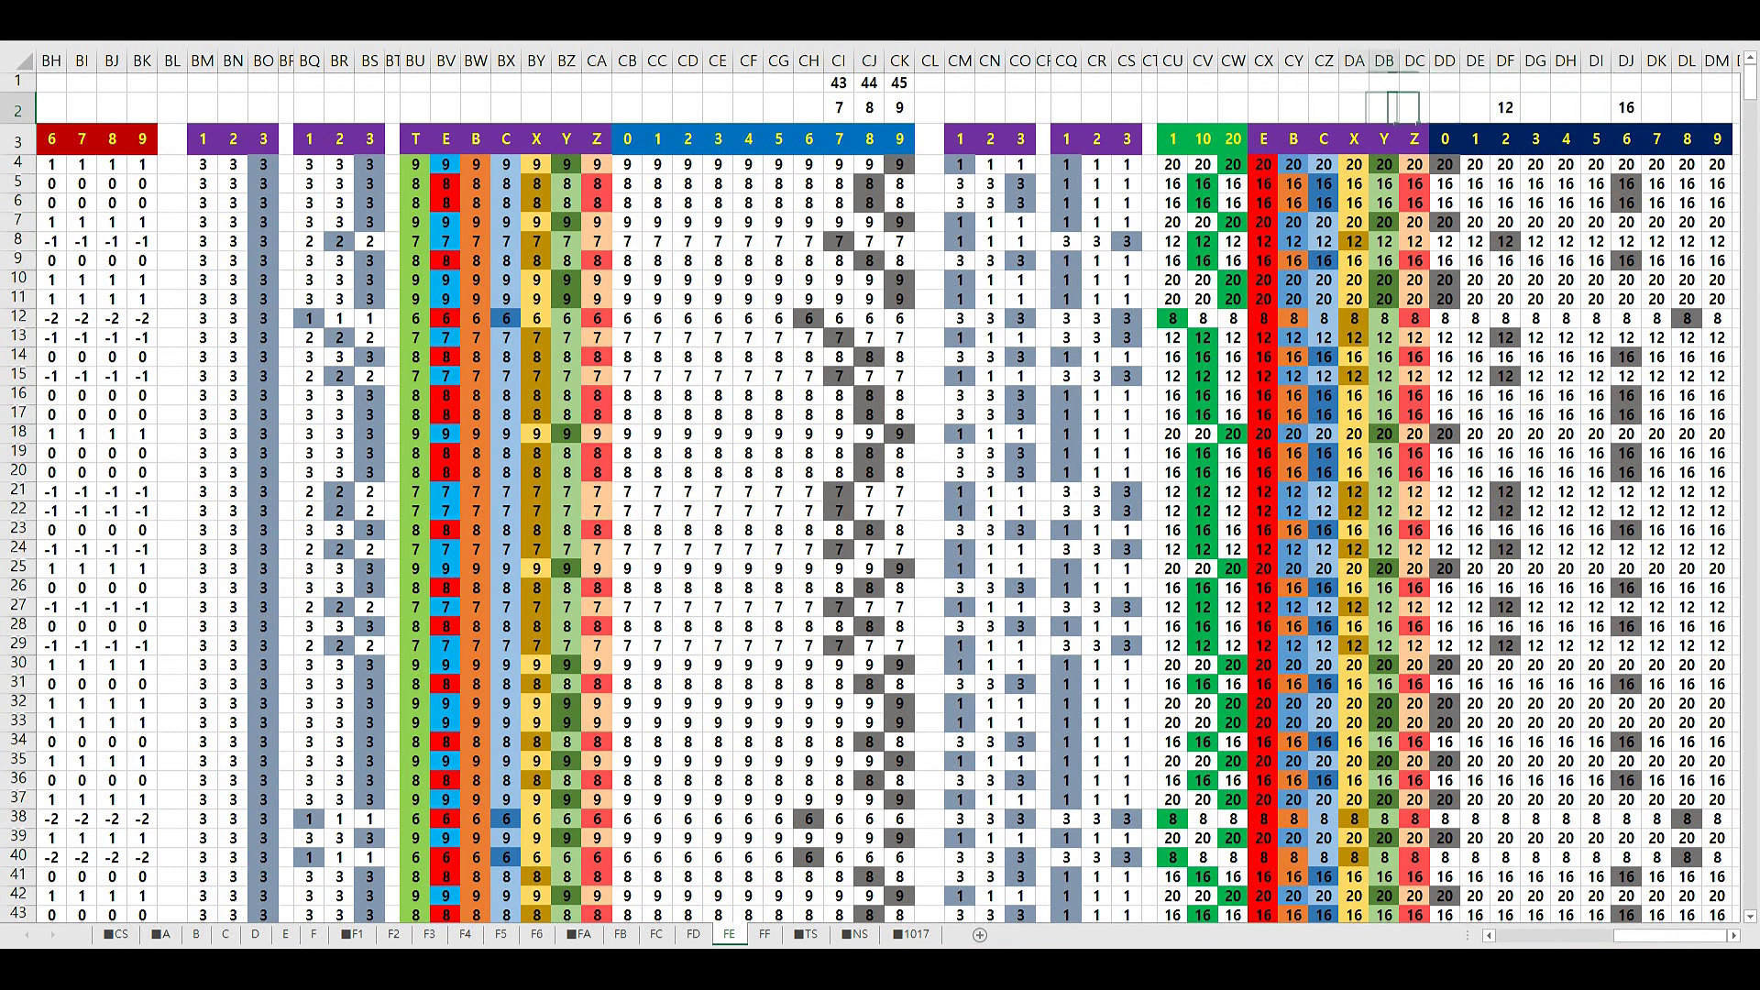
pyautogui.press('Left')
pyautogui.press('Right')
pyautogui.press('Right')
pyautogui.press('Right')
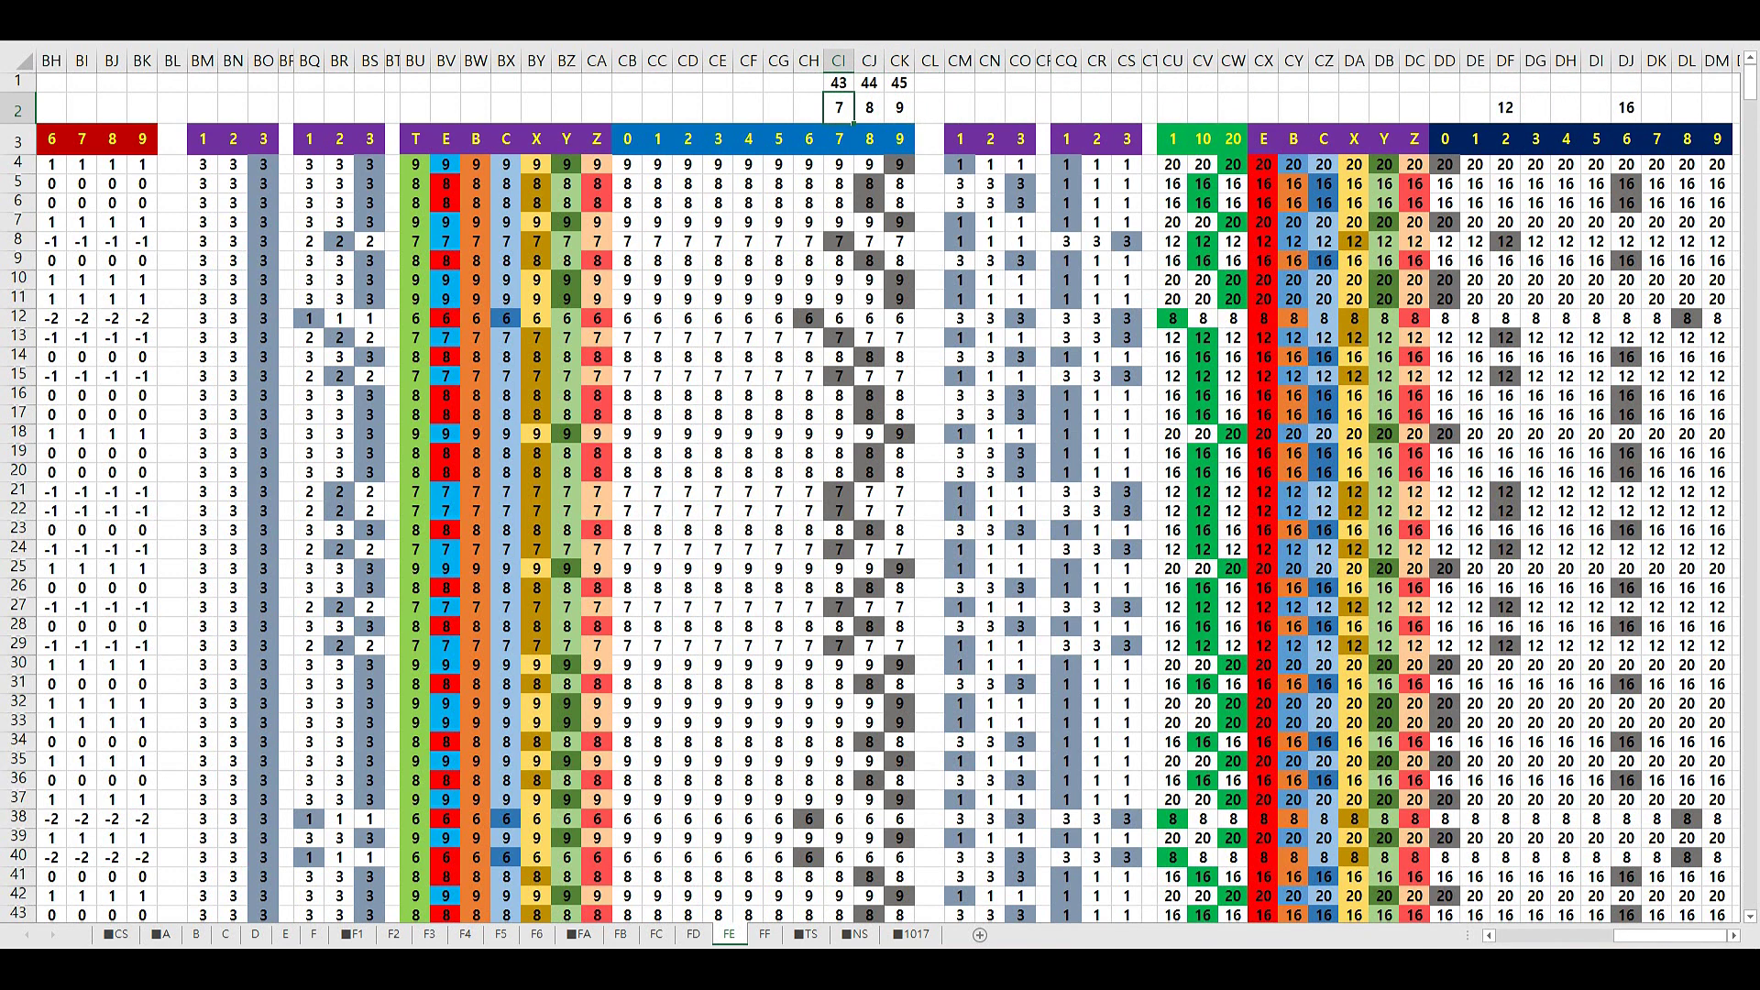
pyautogui.press('Up')
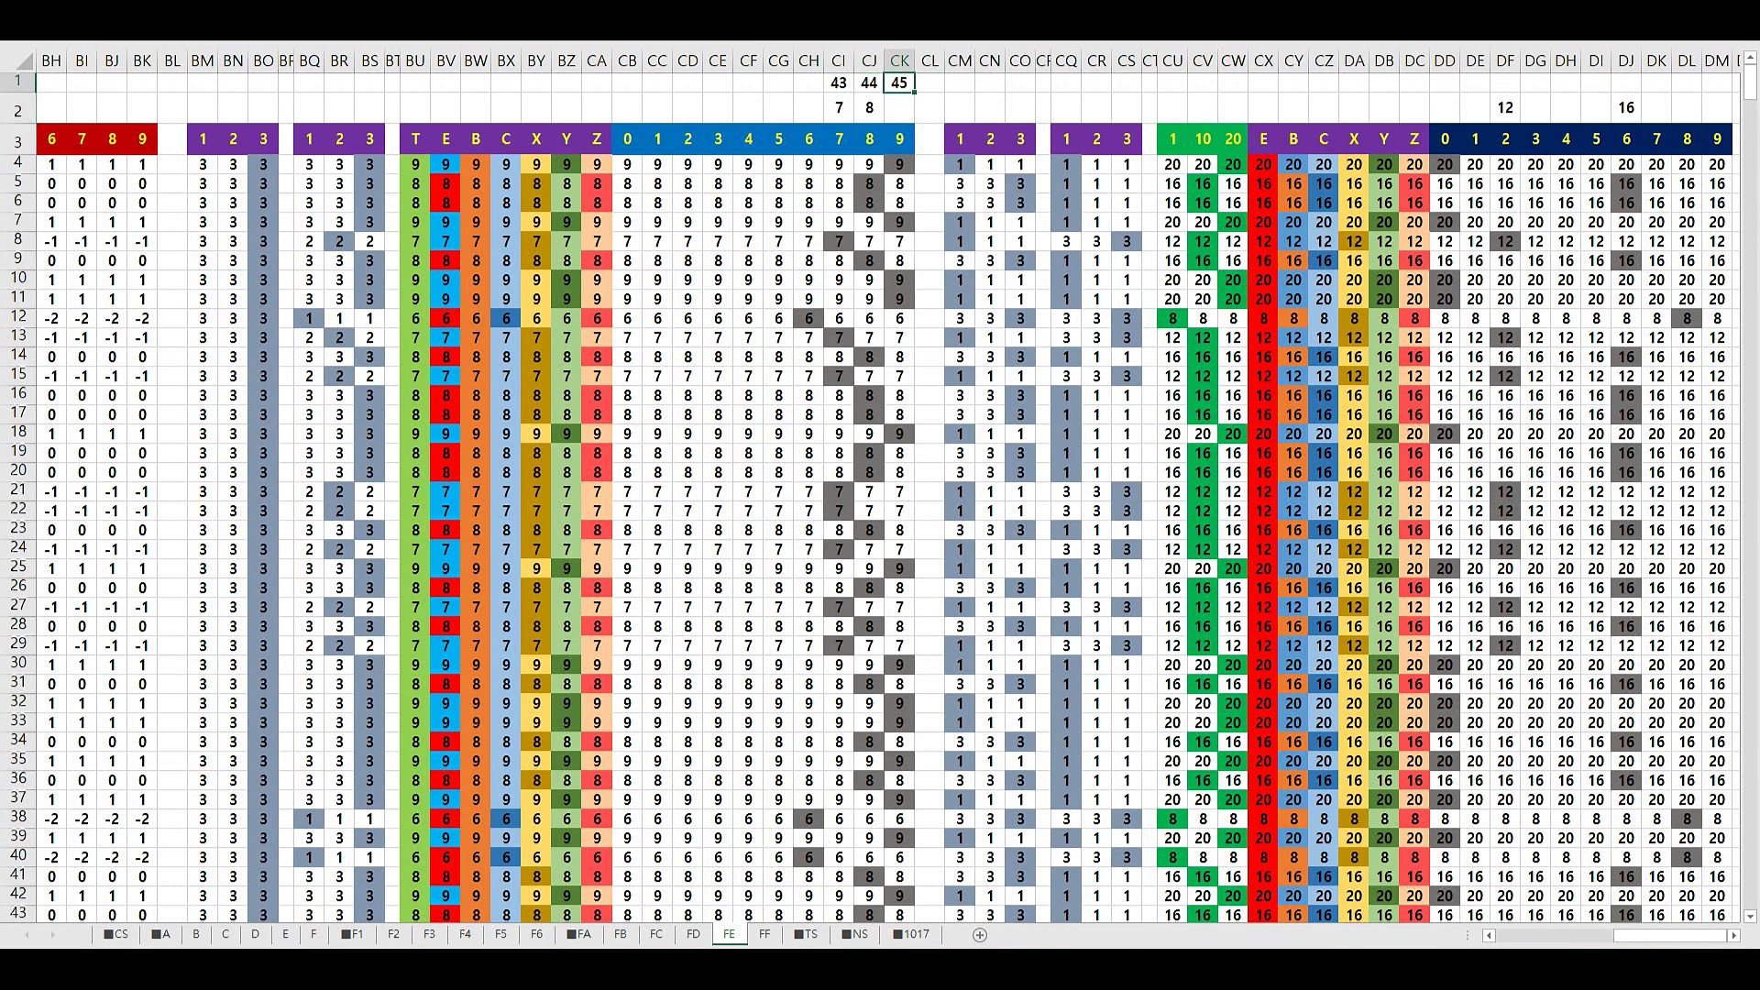
pyautogui.press('Left')
pyautogui.press('Left')
pyautogui.hotkey('shift', 'Right')
pyautogui.hotkey('shift', 'Down')
# Delete the 45 mark from AG2 on FE, and return to B3
pyautogui.moveTo(1691, 937); pyautogui.dragTo(1557, 945)
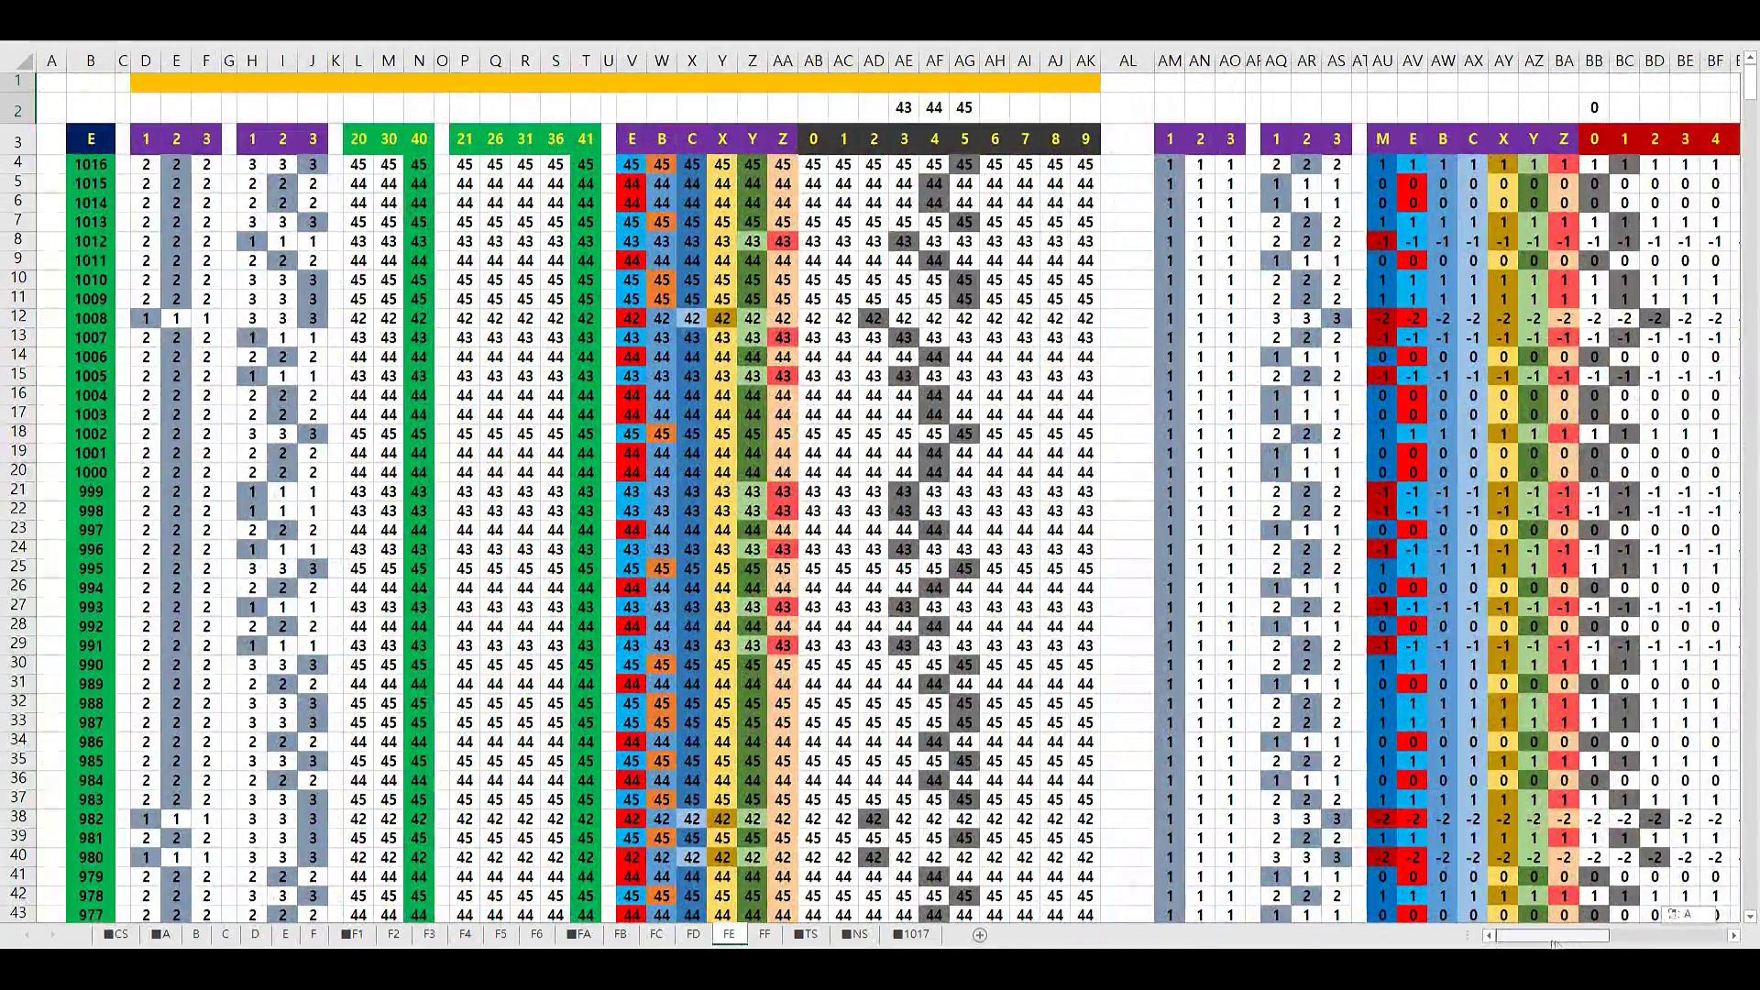
pyautogui.click(965, 108)
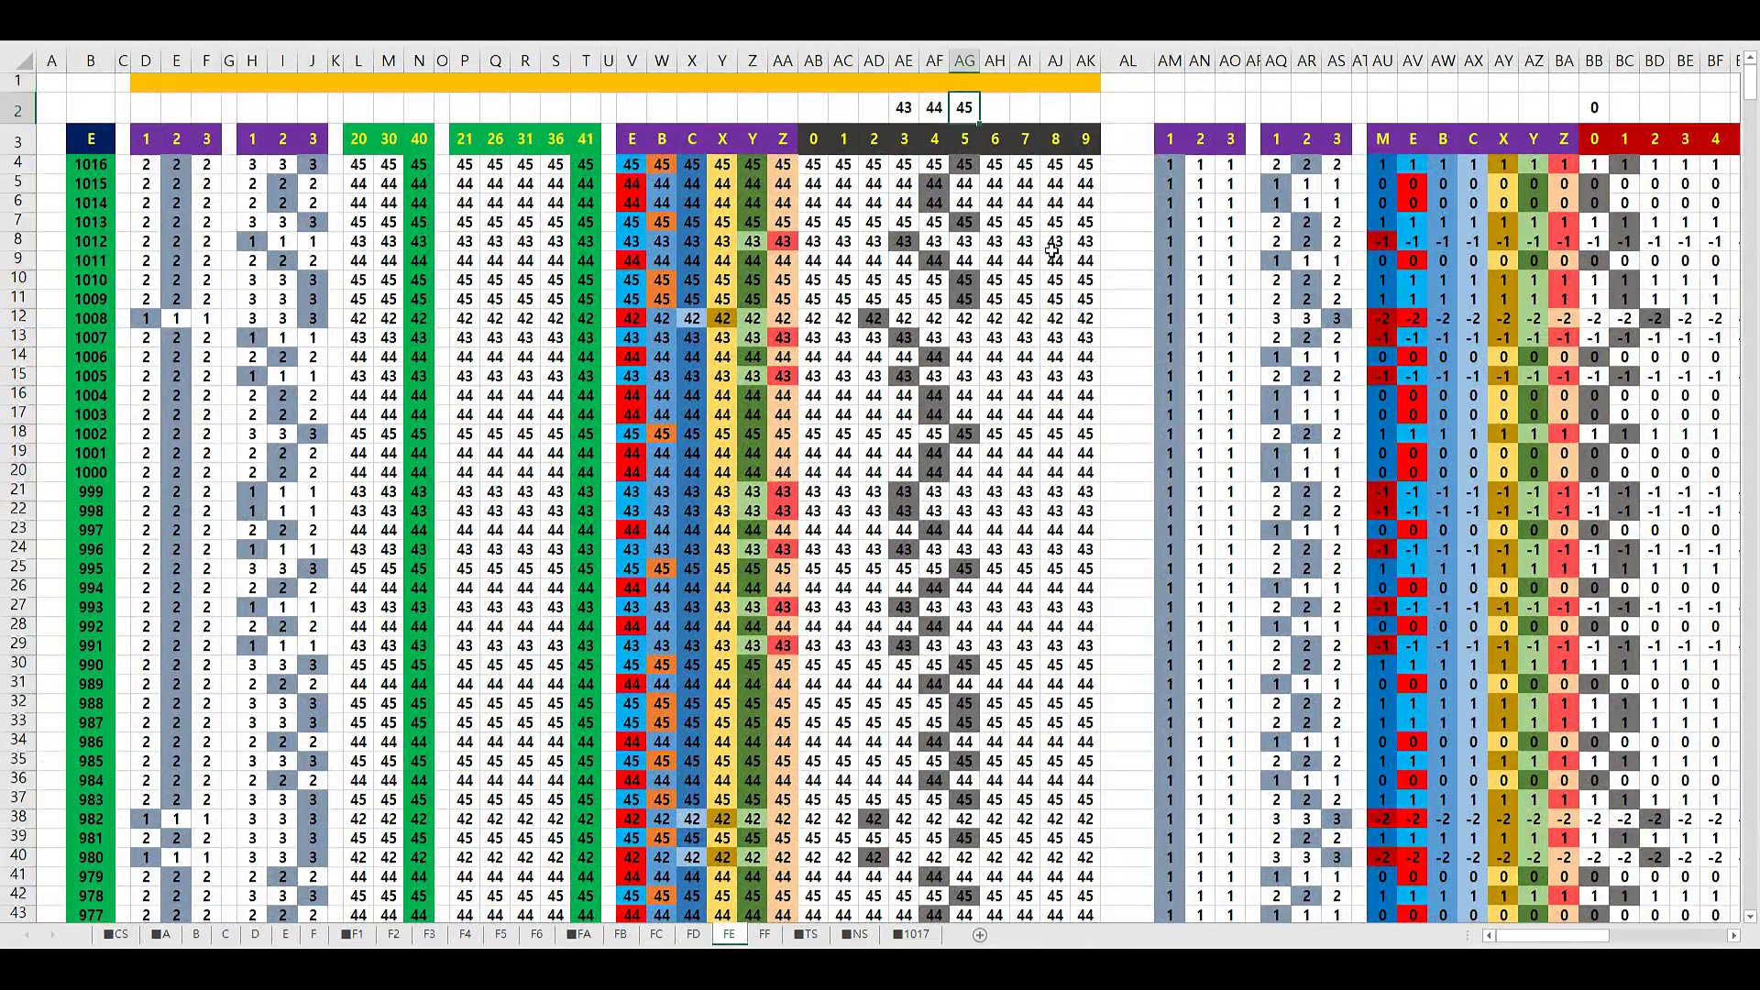
pyautogui.click(91, 140)
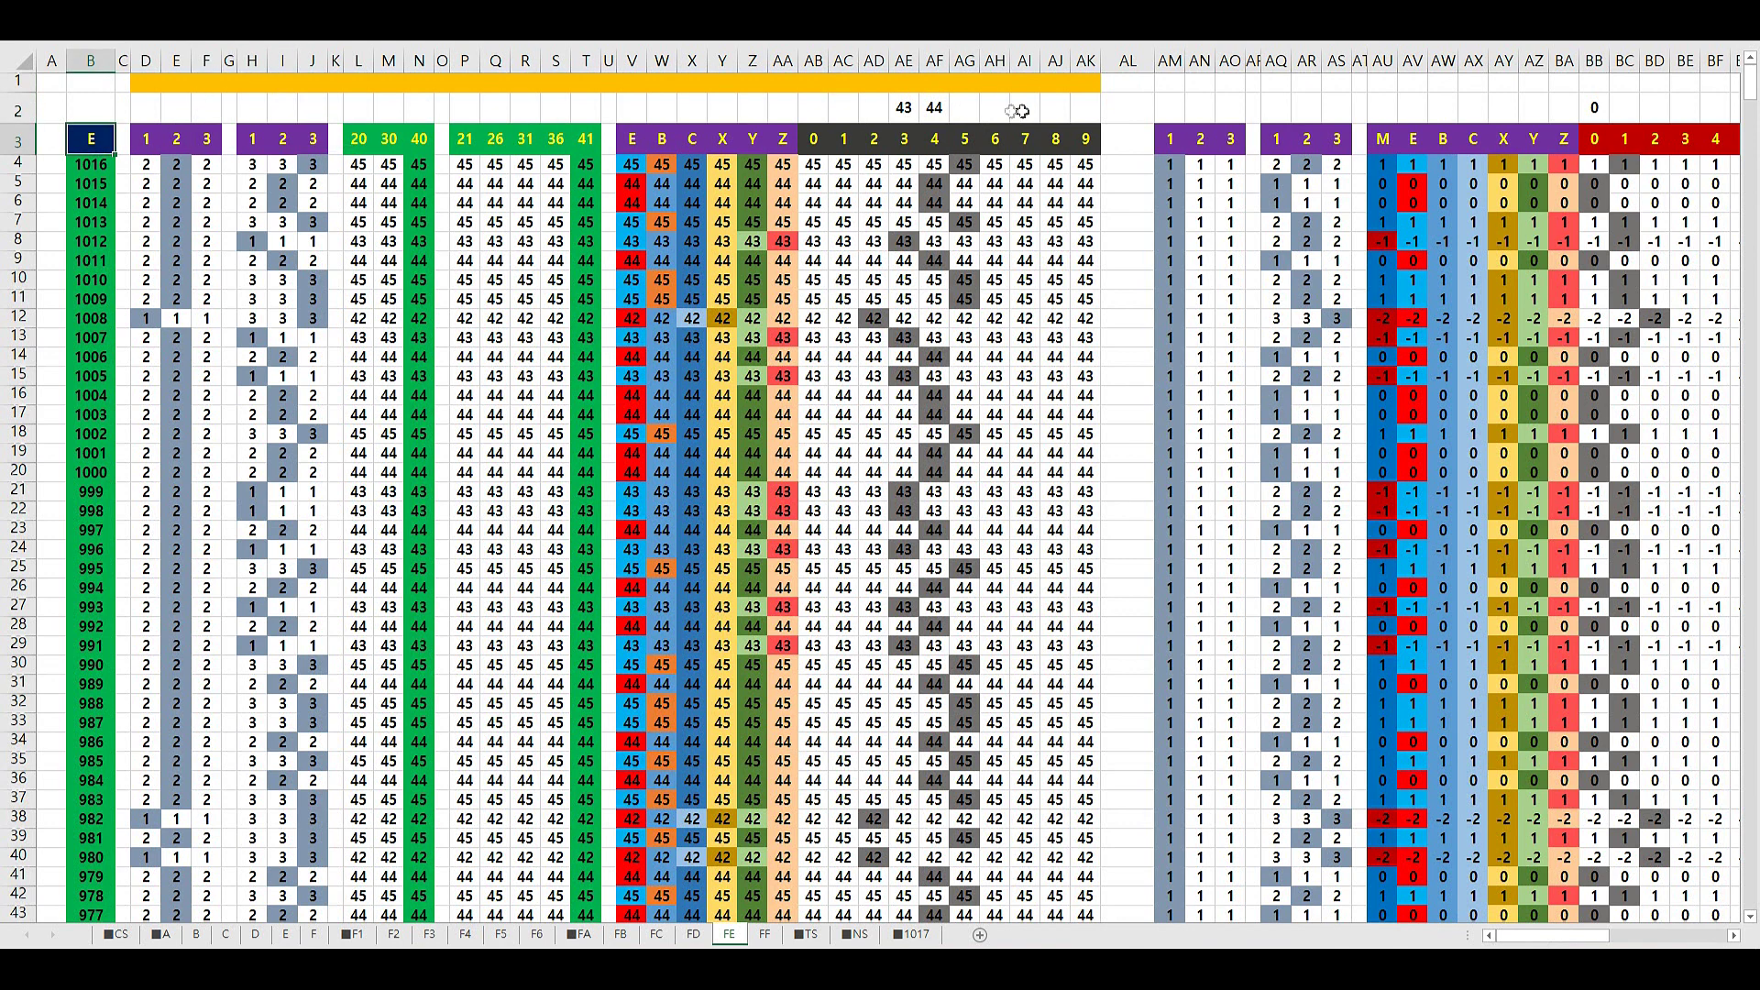
# On sheet FF, mark the dark-headed 5 column with 45 in AG2, and return to B3
pyautogui.click(765, 934)
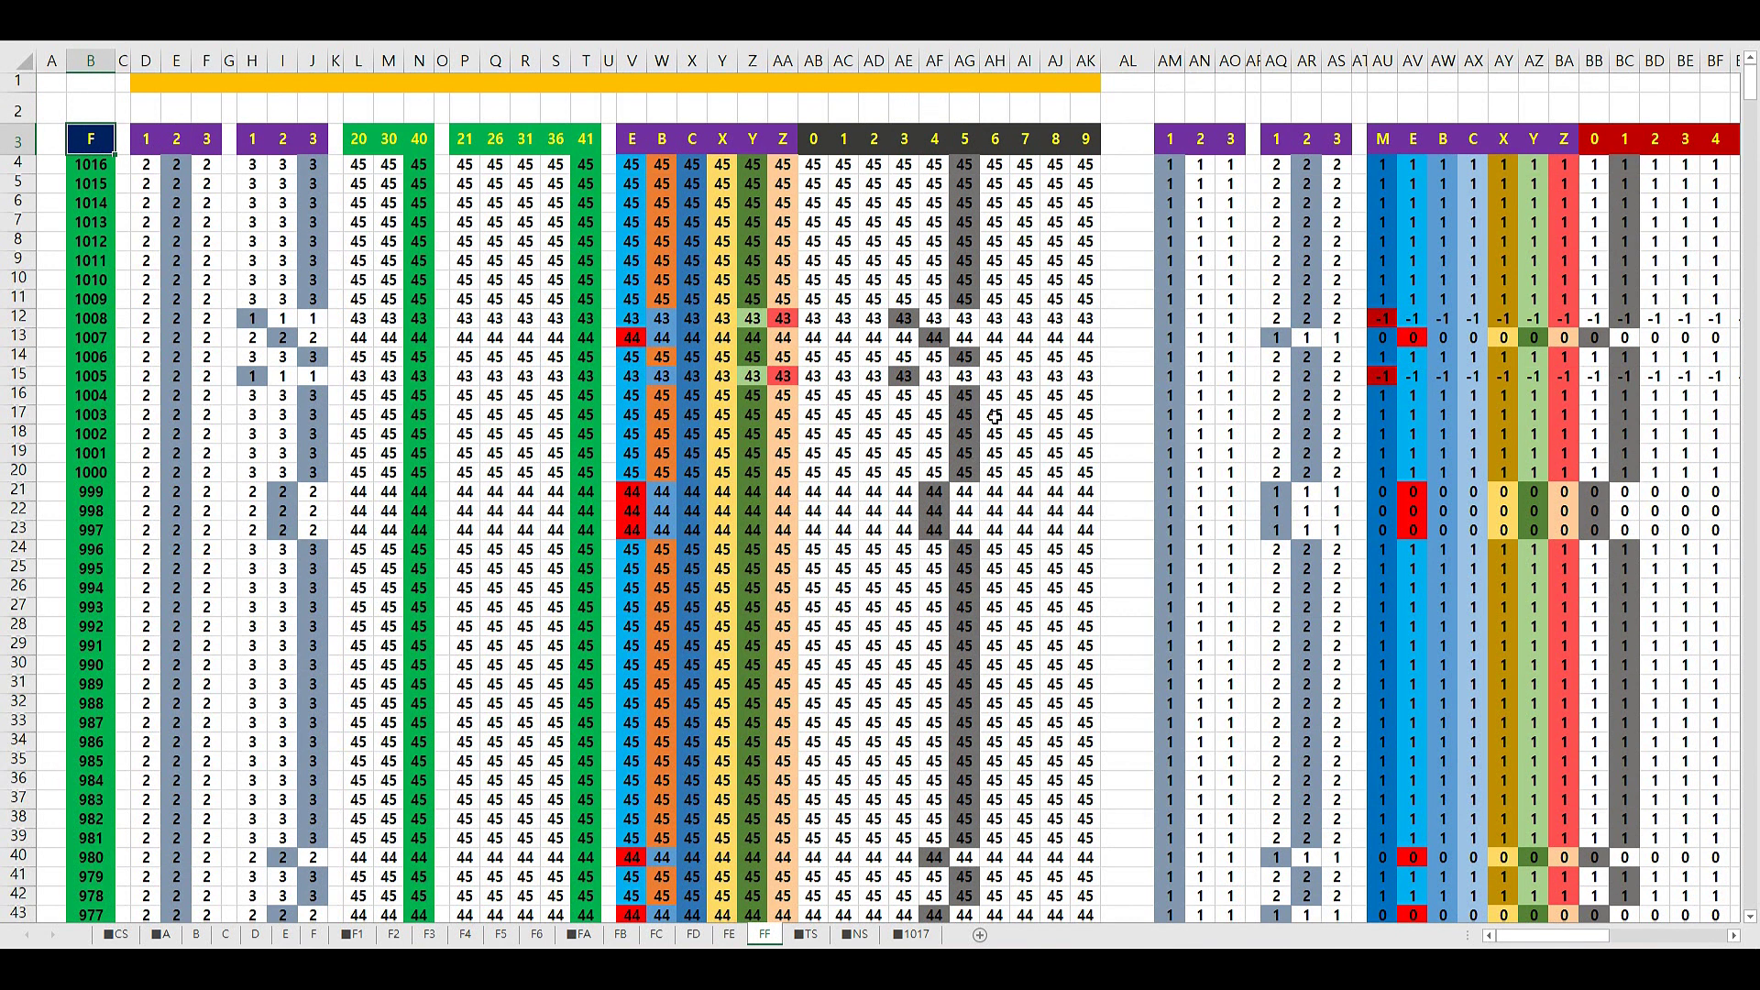
pyautogui.moveTo(934, 260); pyautogui.dragTo(934, 492)
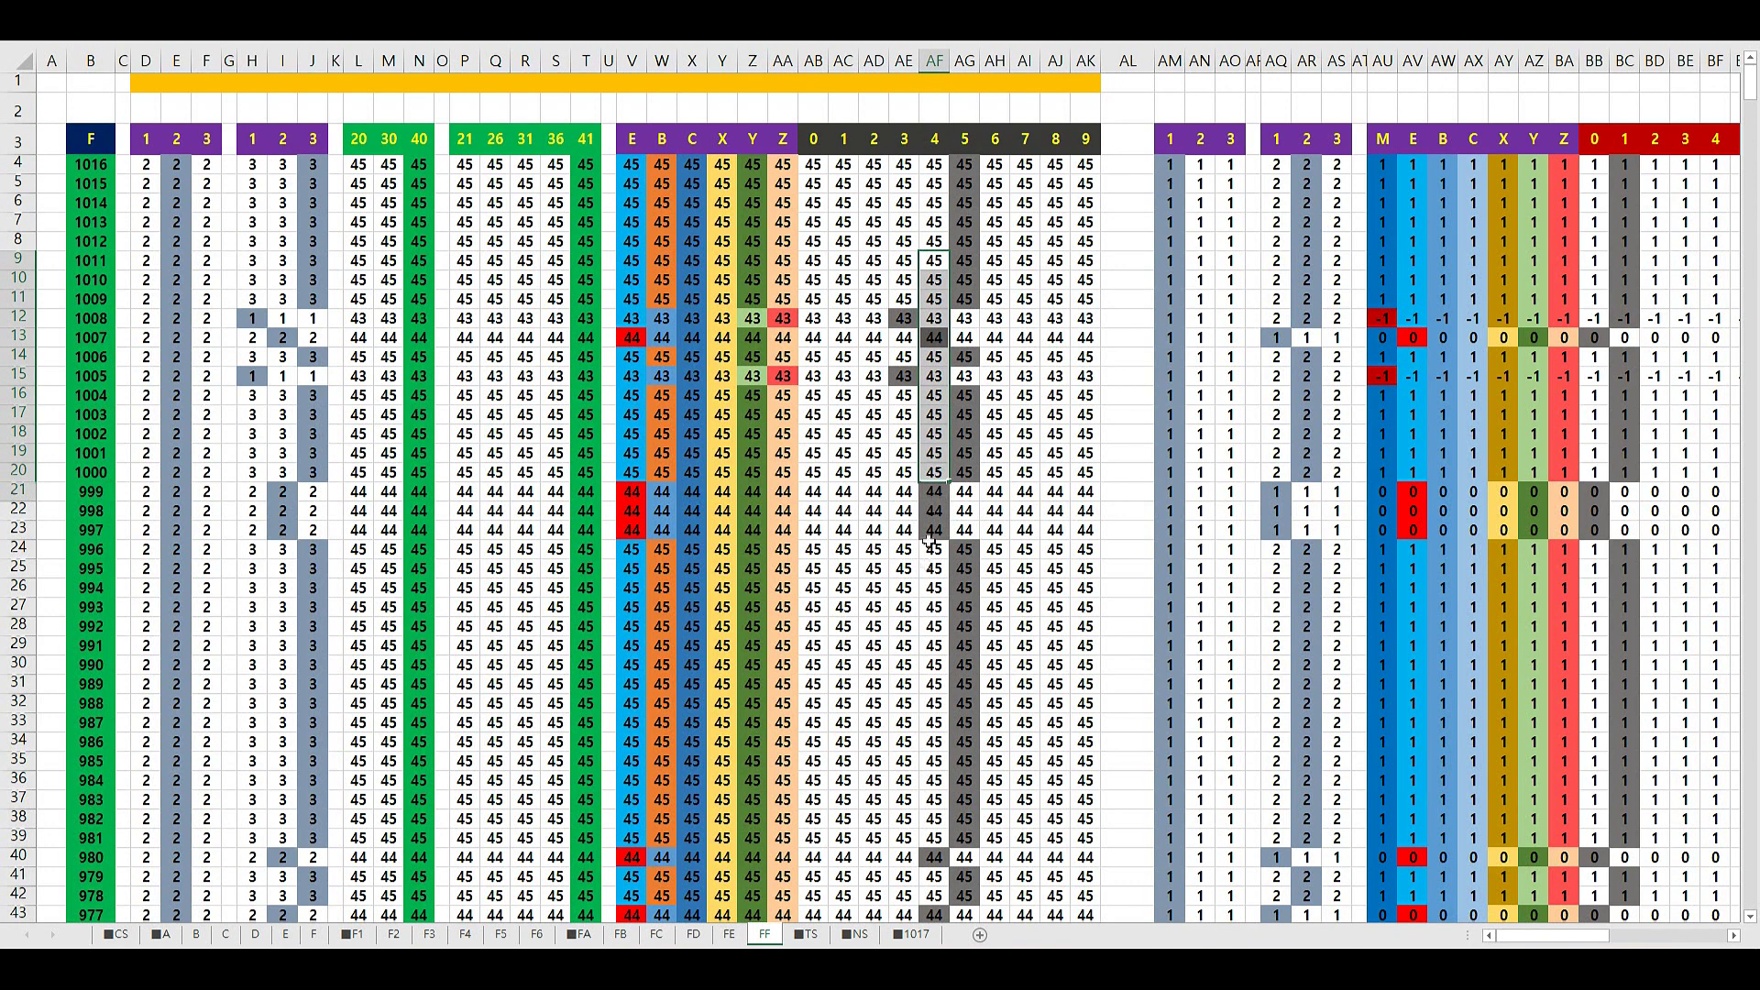
pyautogui.moveTo(949, 501); pyautogui.dragTo(949, 808)
pyautogui.click(963, 107)
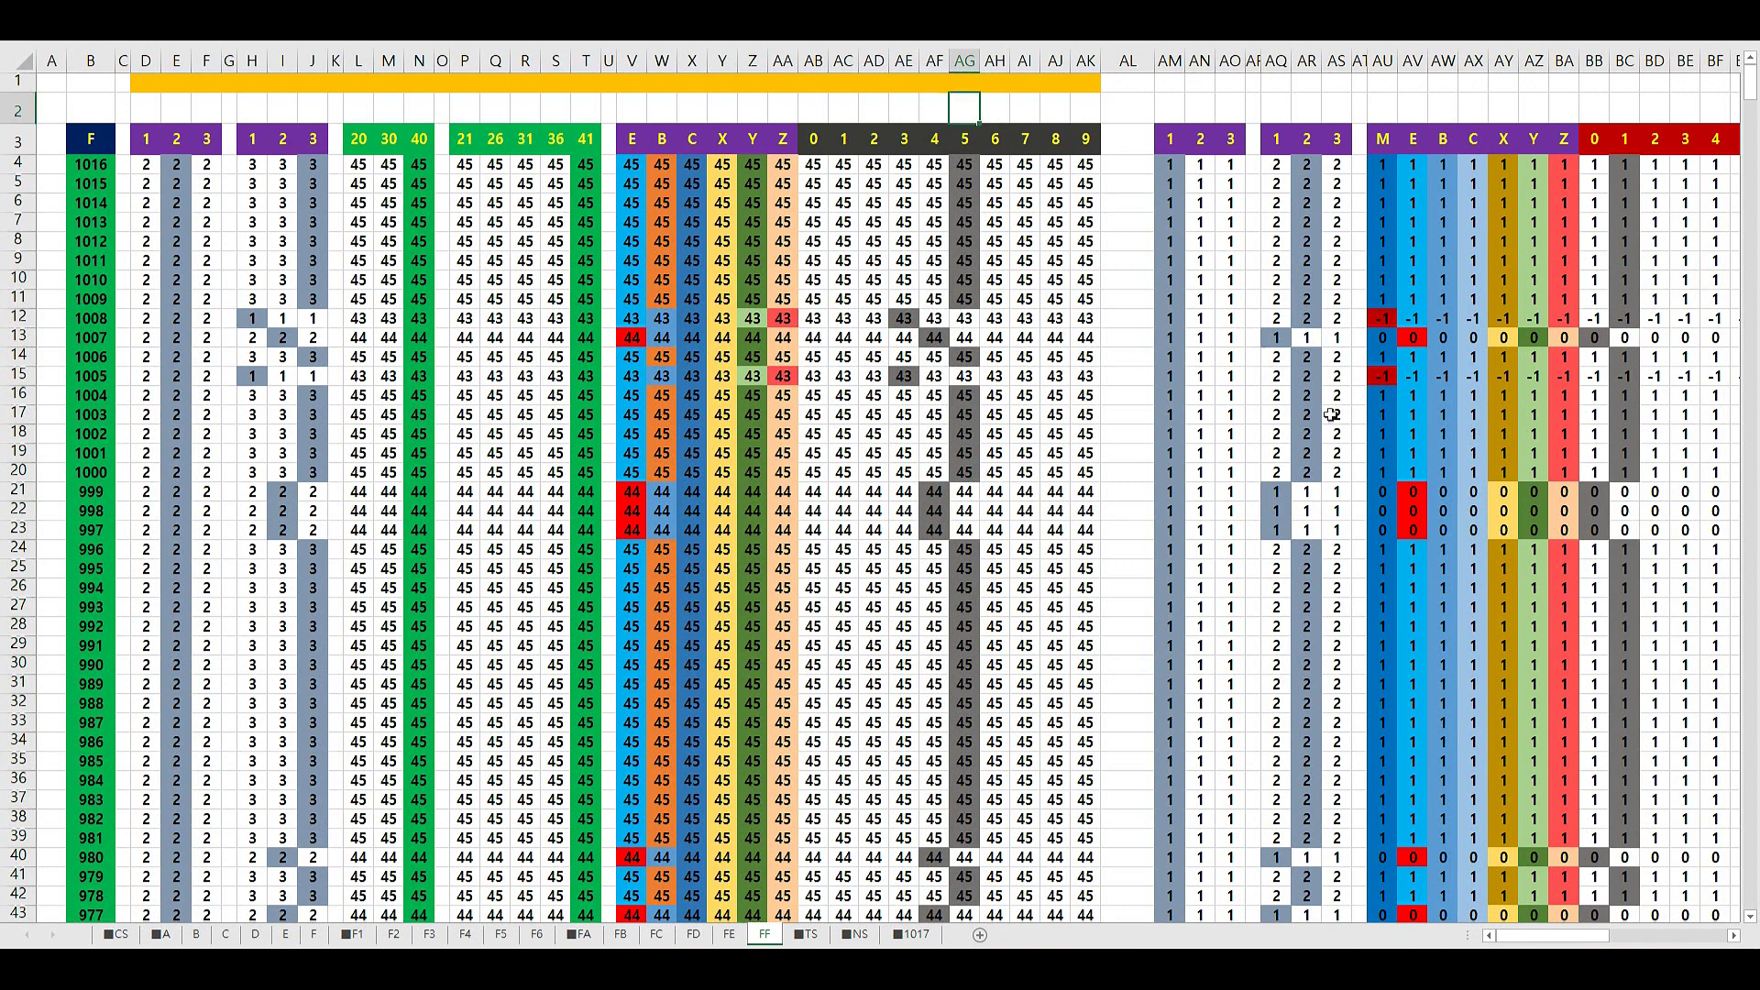
pyautogui.write('45')
pyautogui.click(90, 138)
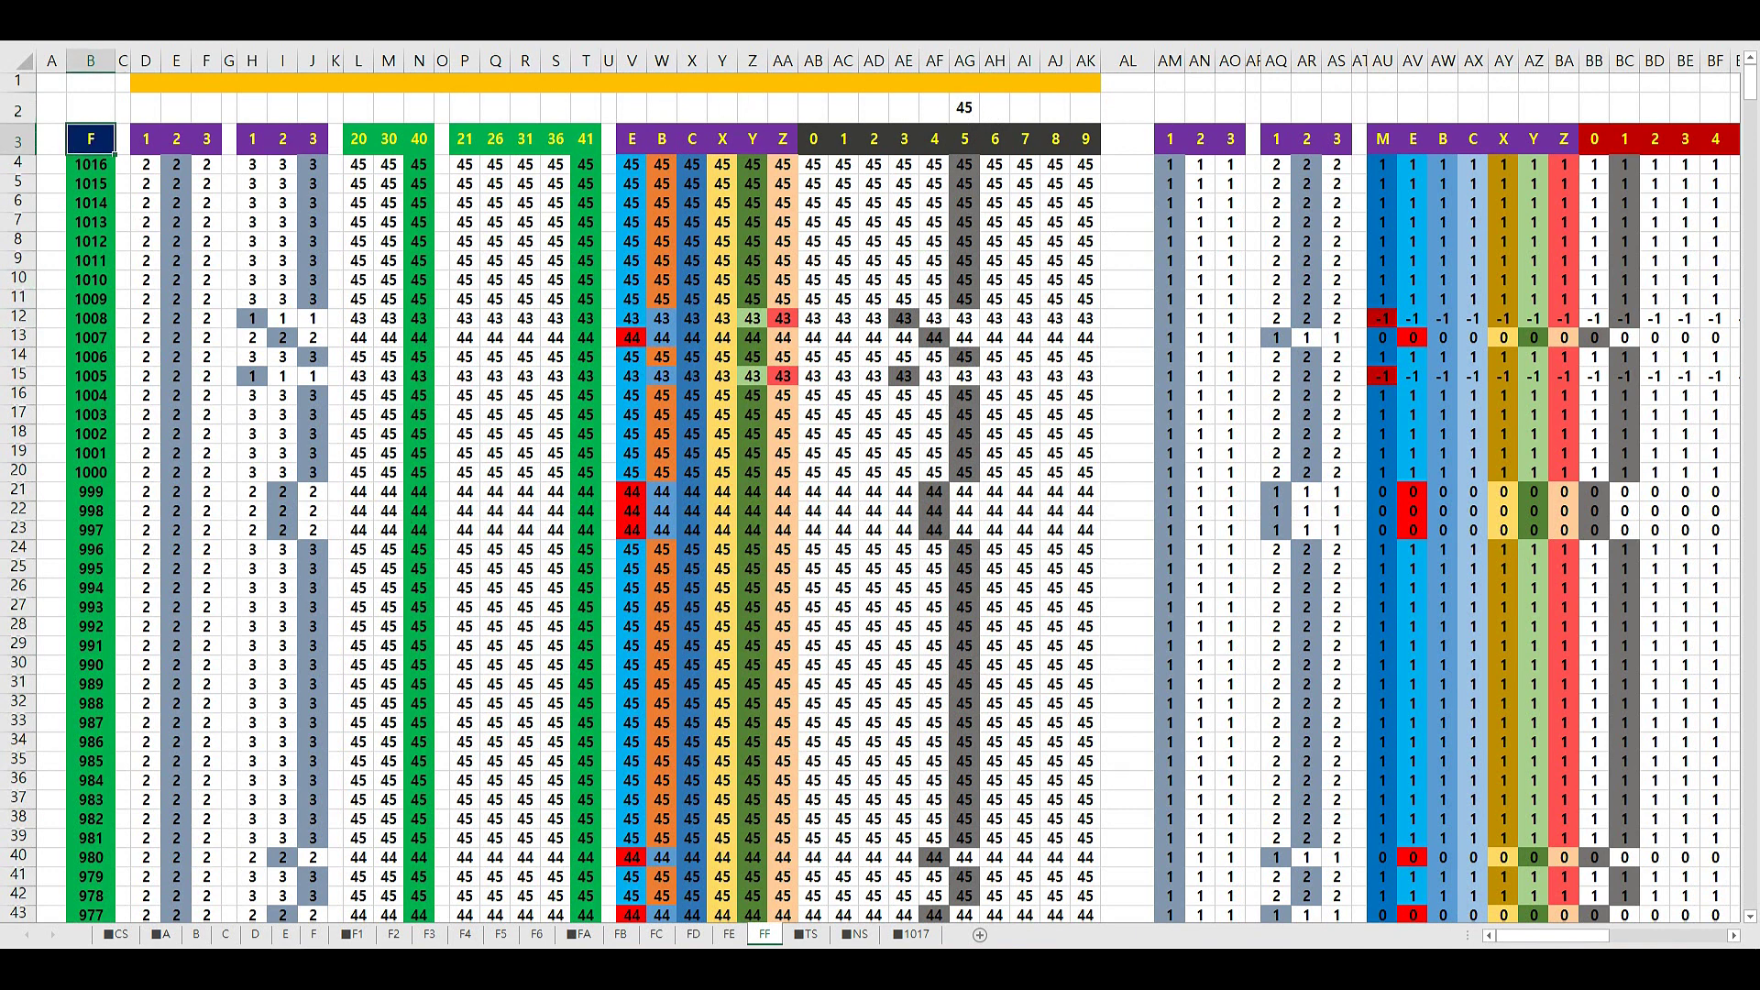
# Review the row 2 marks across sheets FA to FF and on the TS summary sheet
pyautogui.click(579, 934)
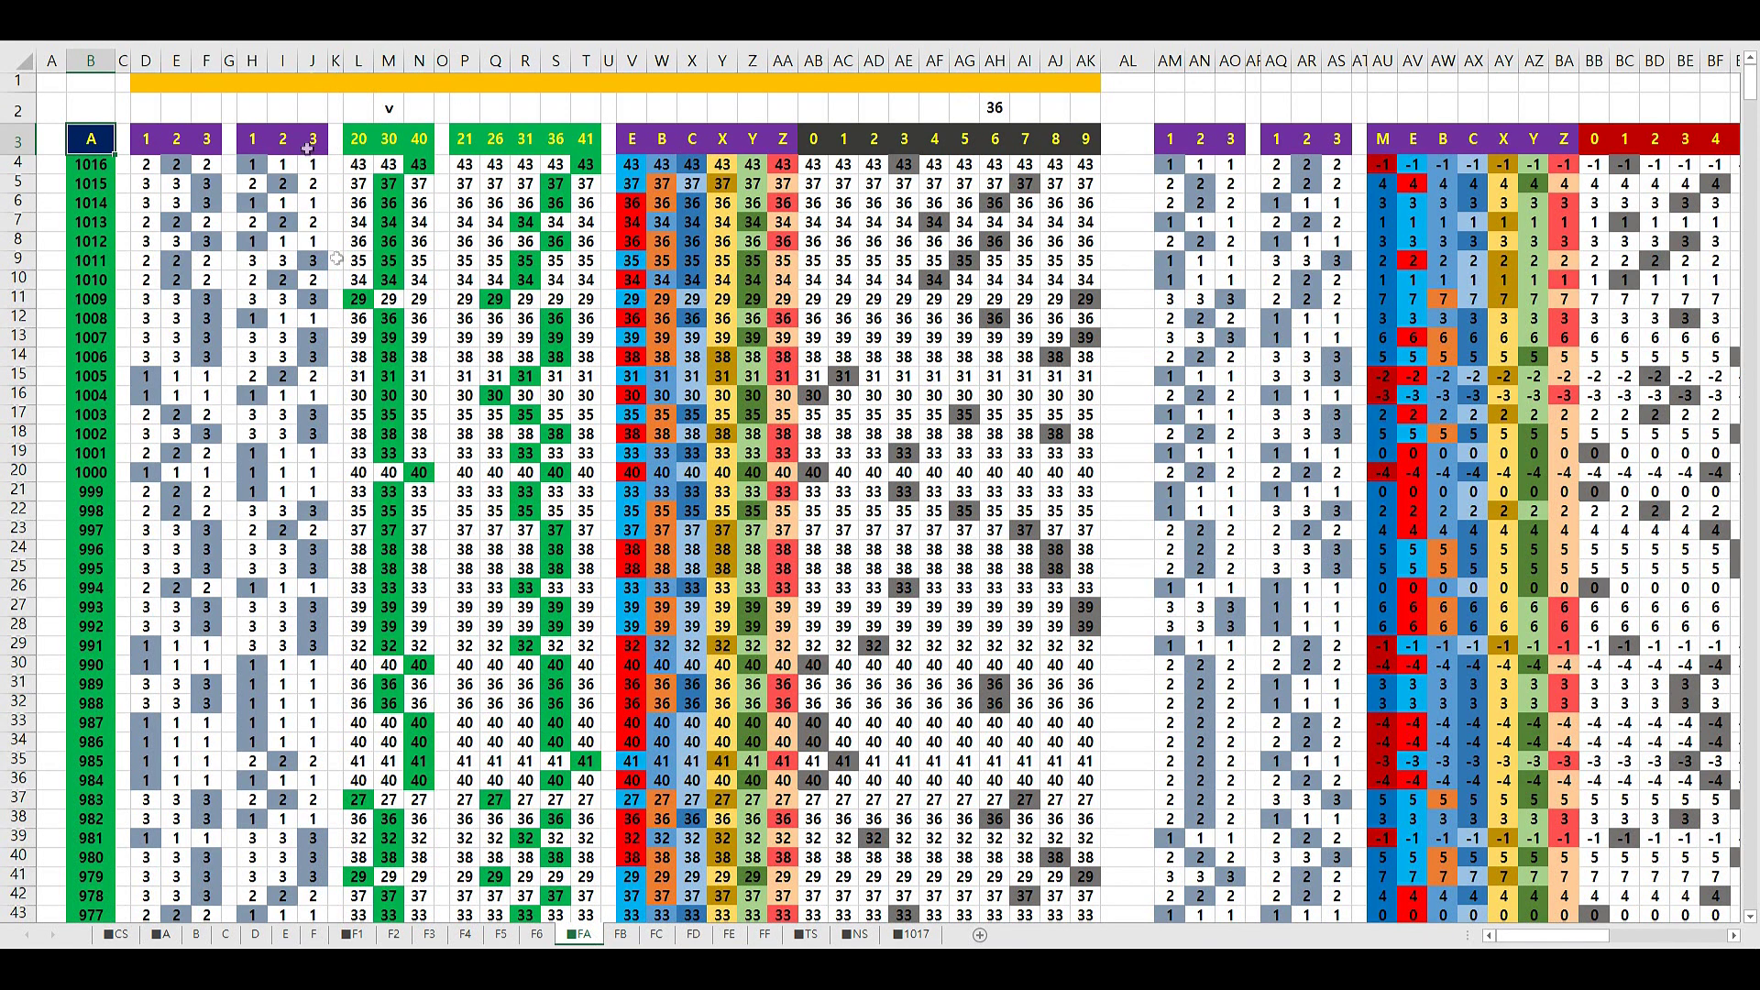
pyautogui.click(808, 935)
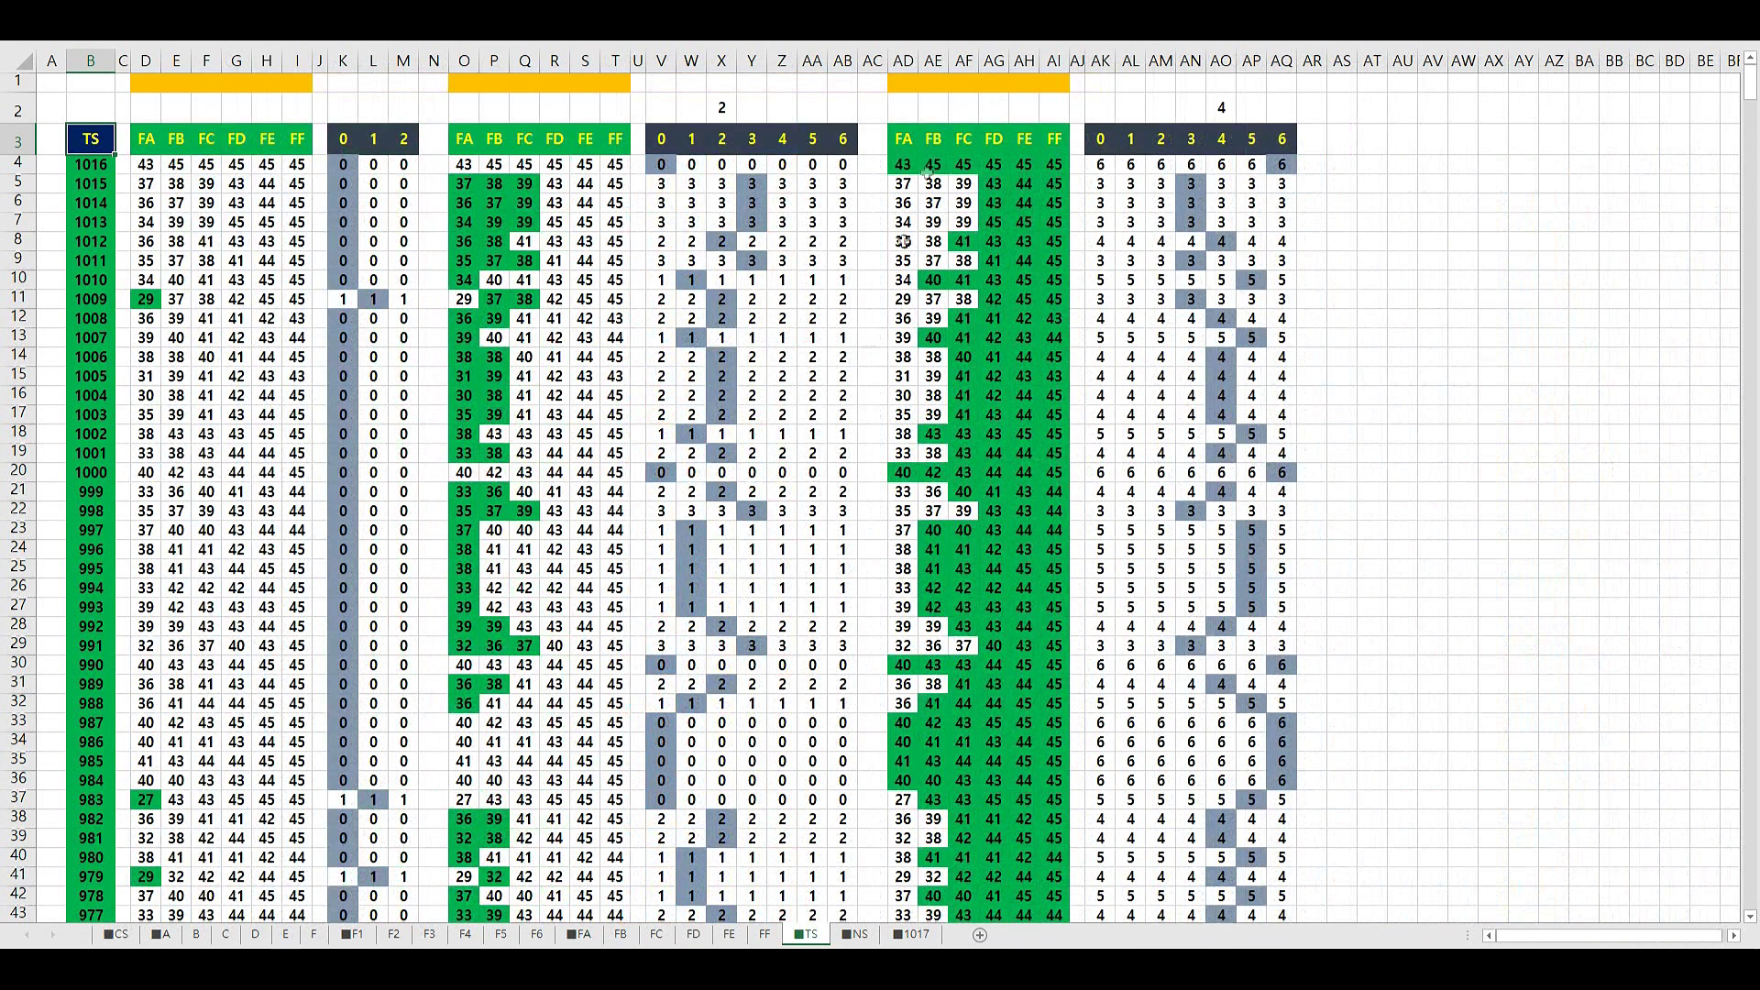
pyautogui.click(621, 935)
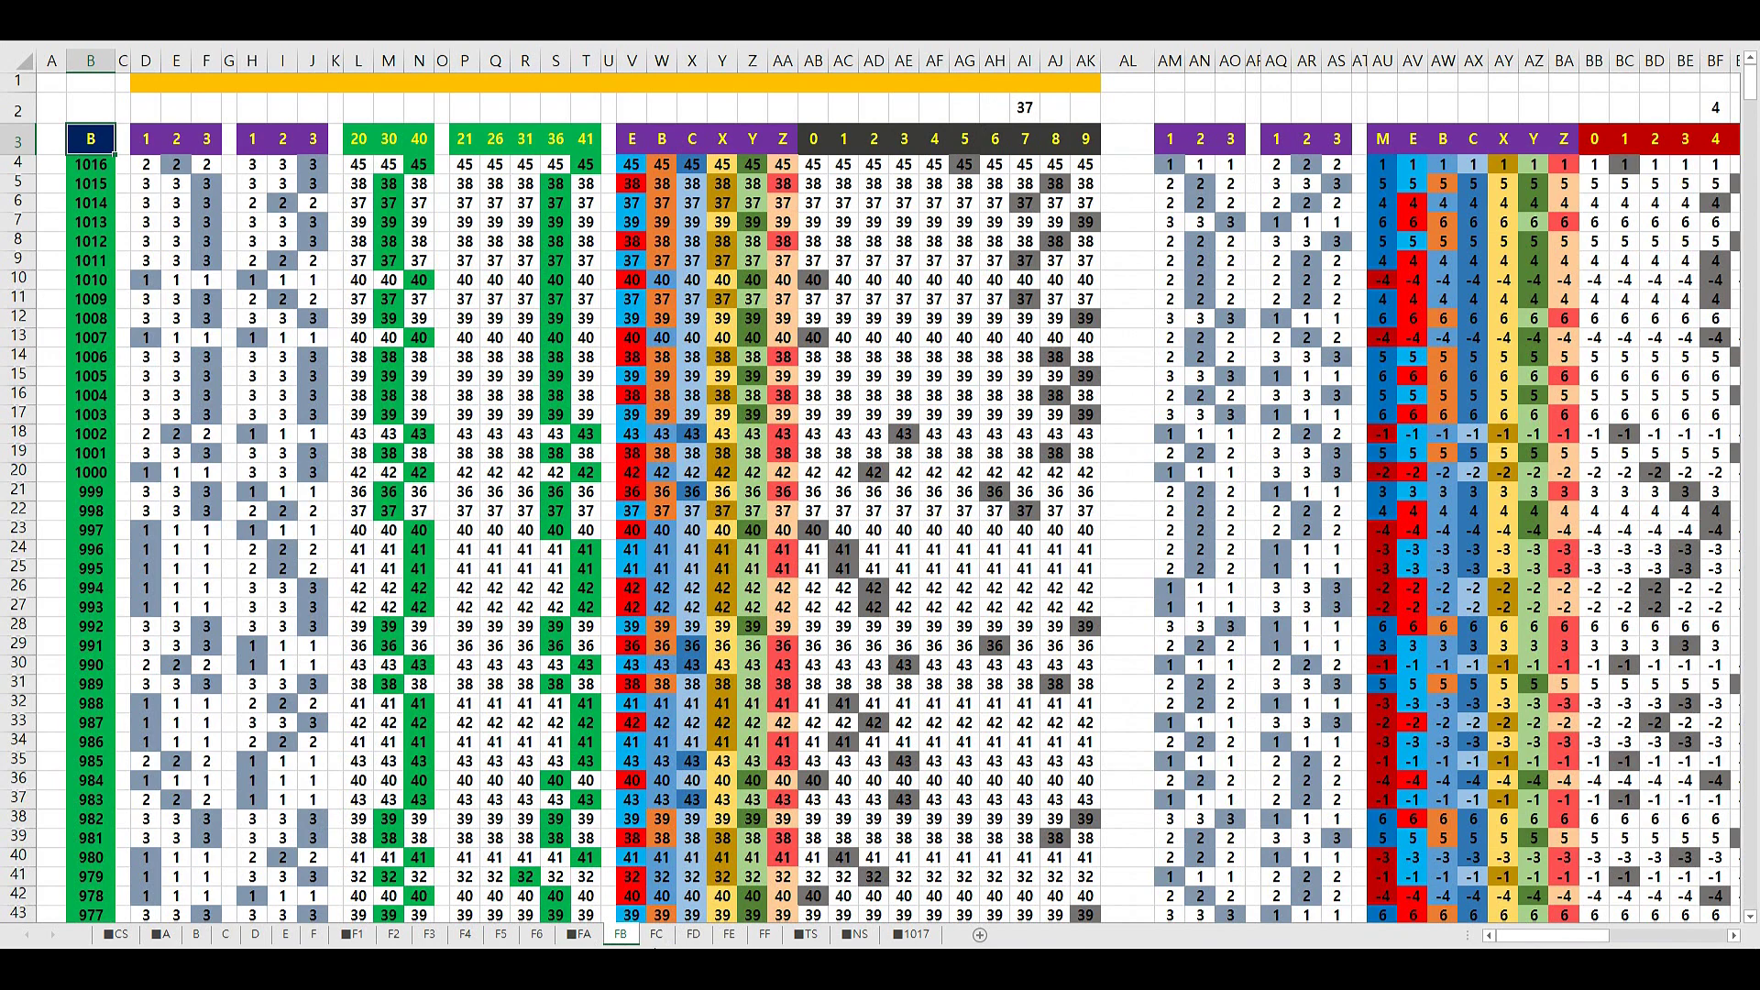
pyautogui.click(656, 939)
pyautogui.click(691, 939)
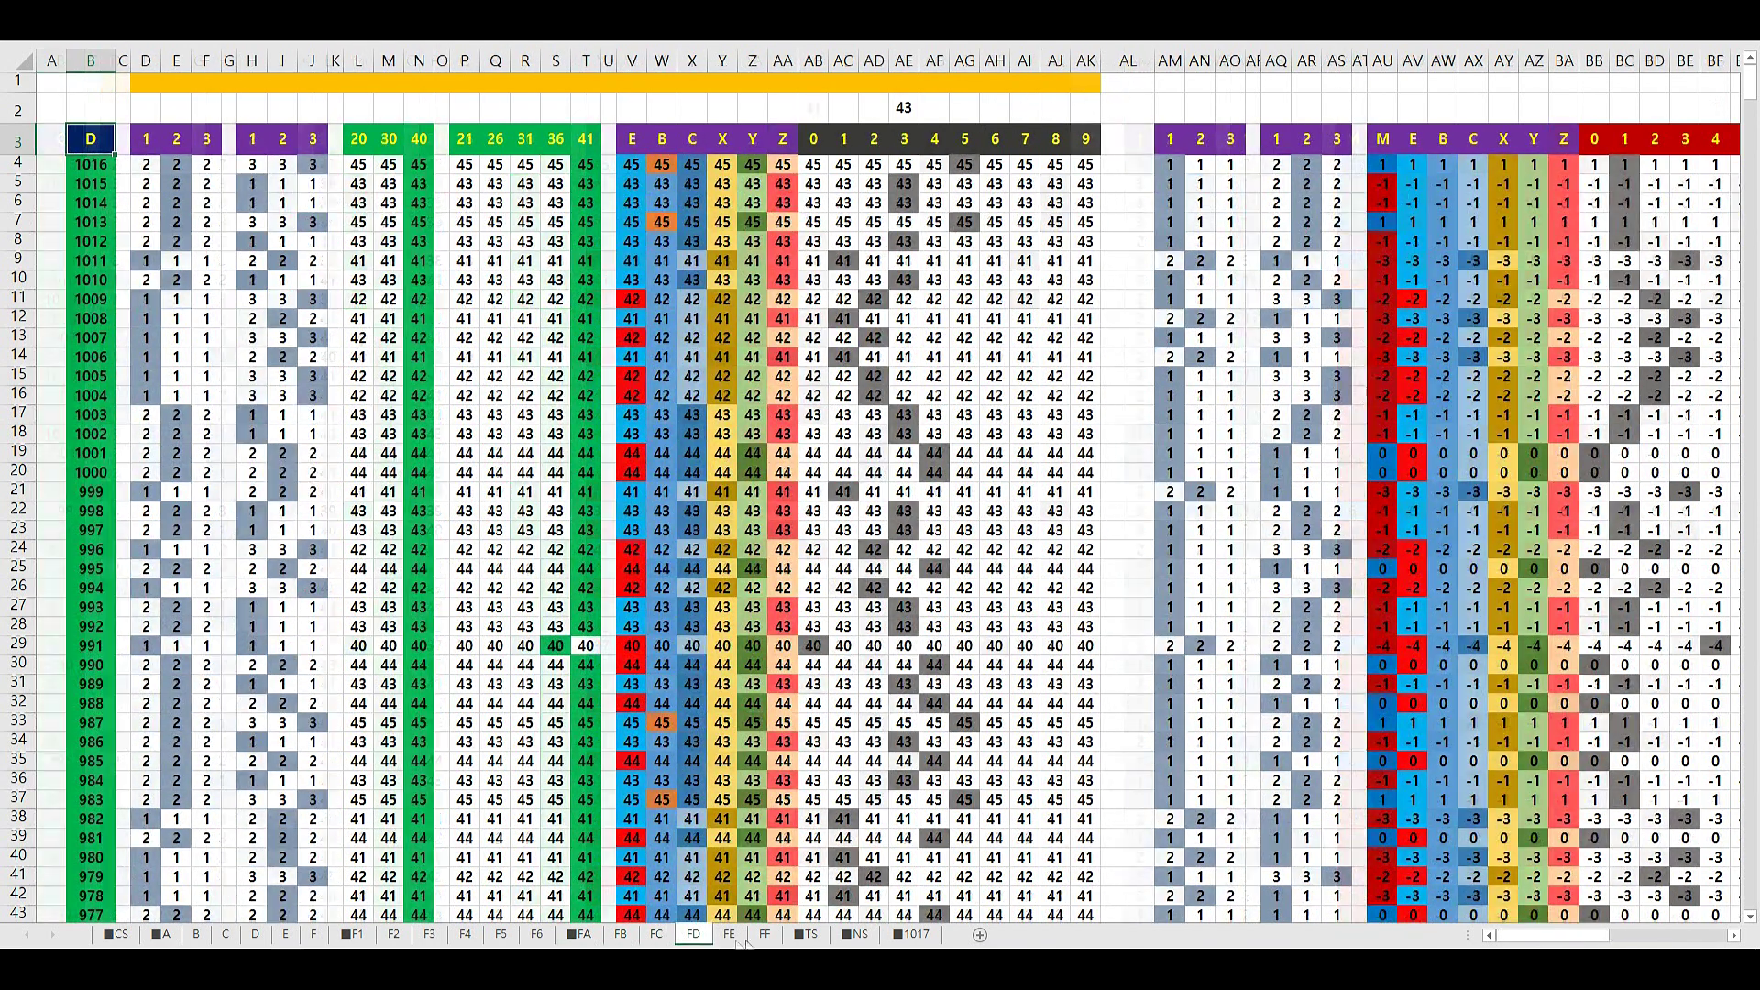
pyautogui.click(730, 936)
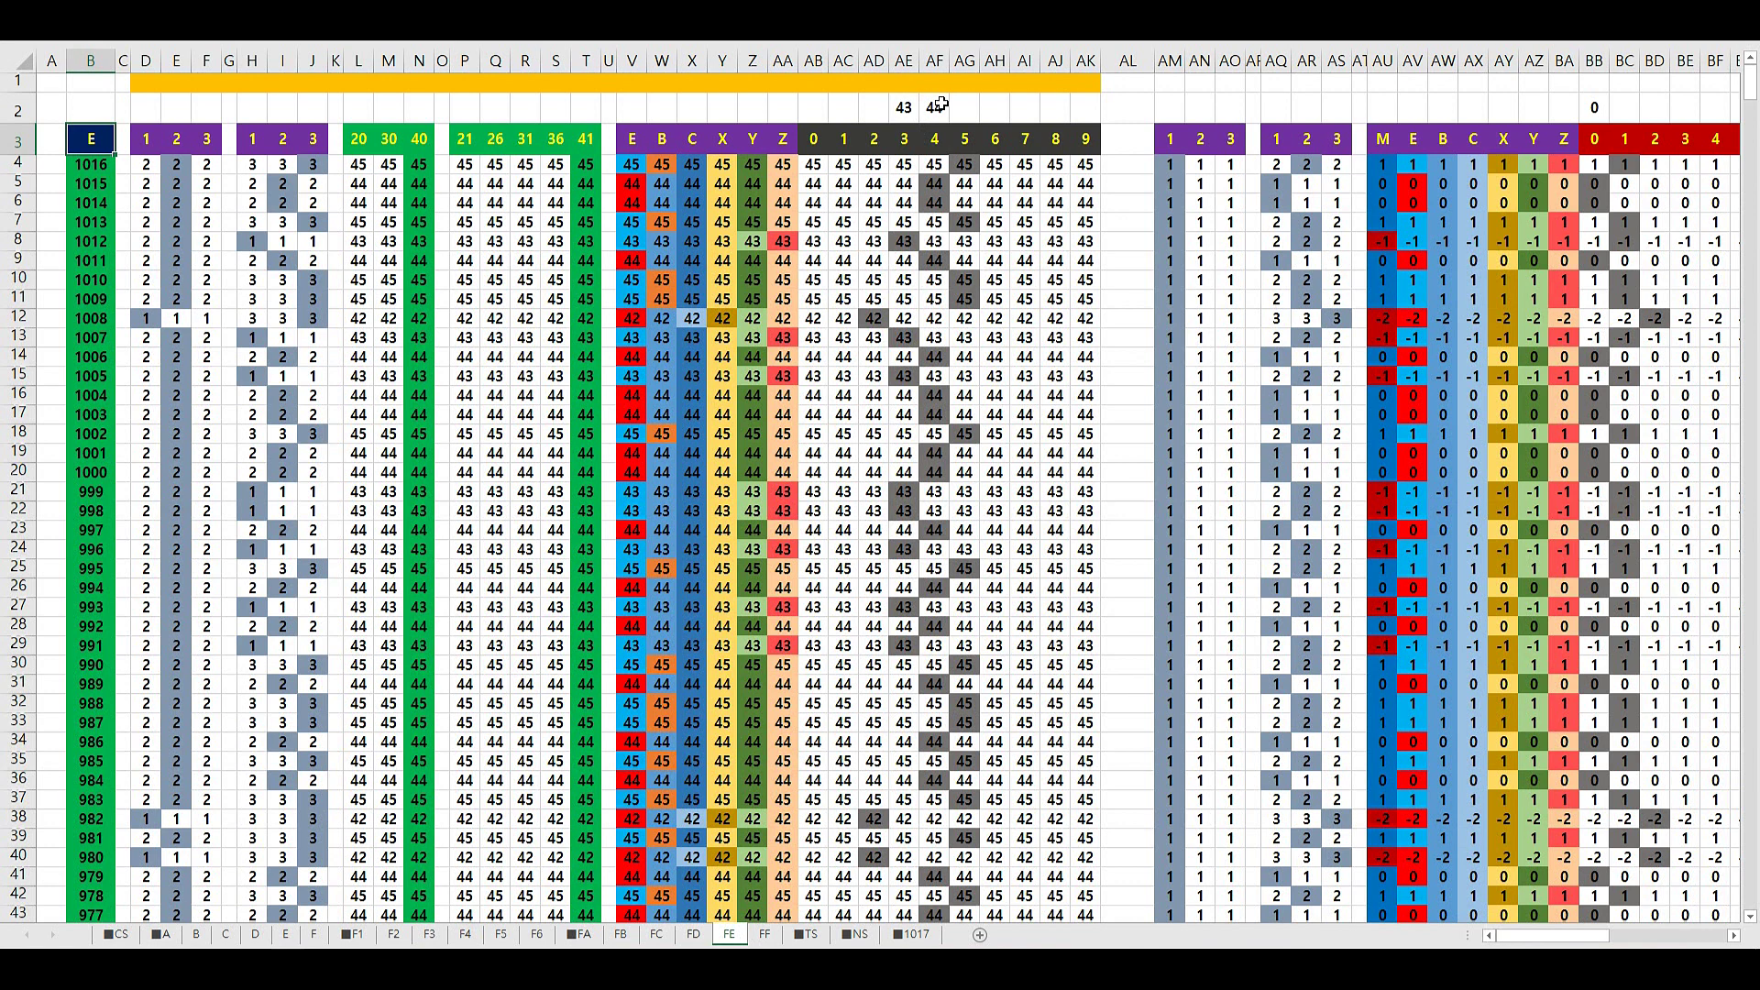
pyautogui.click(763, 936)
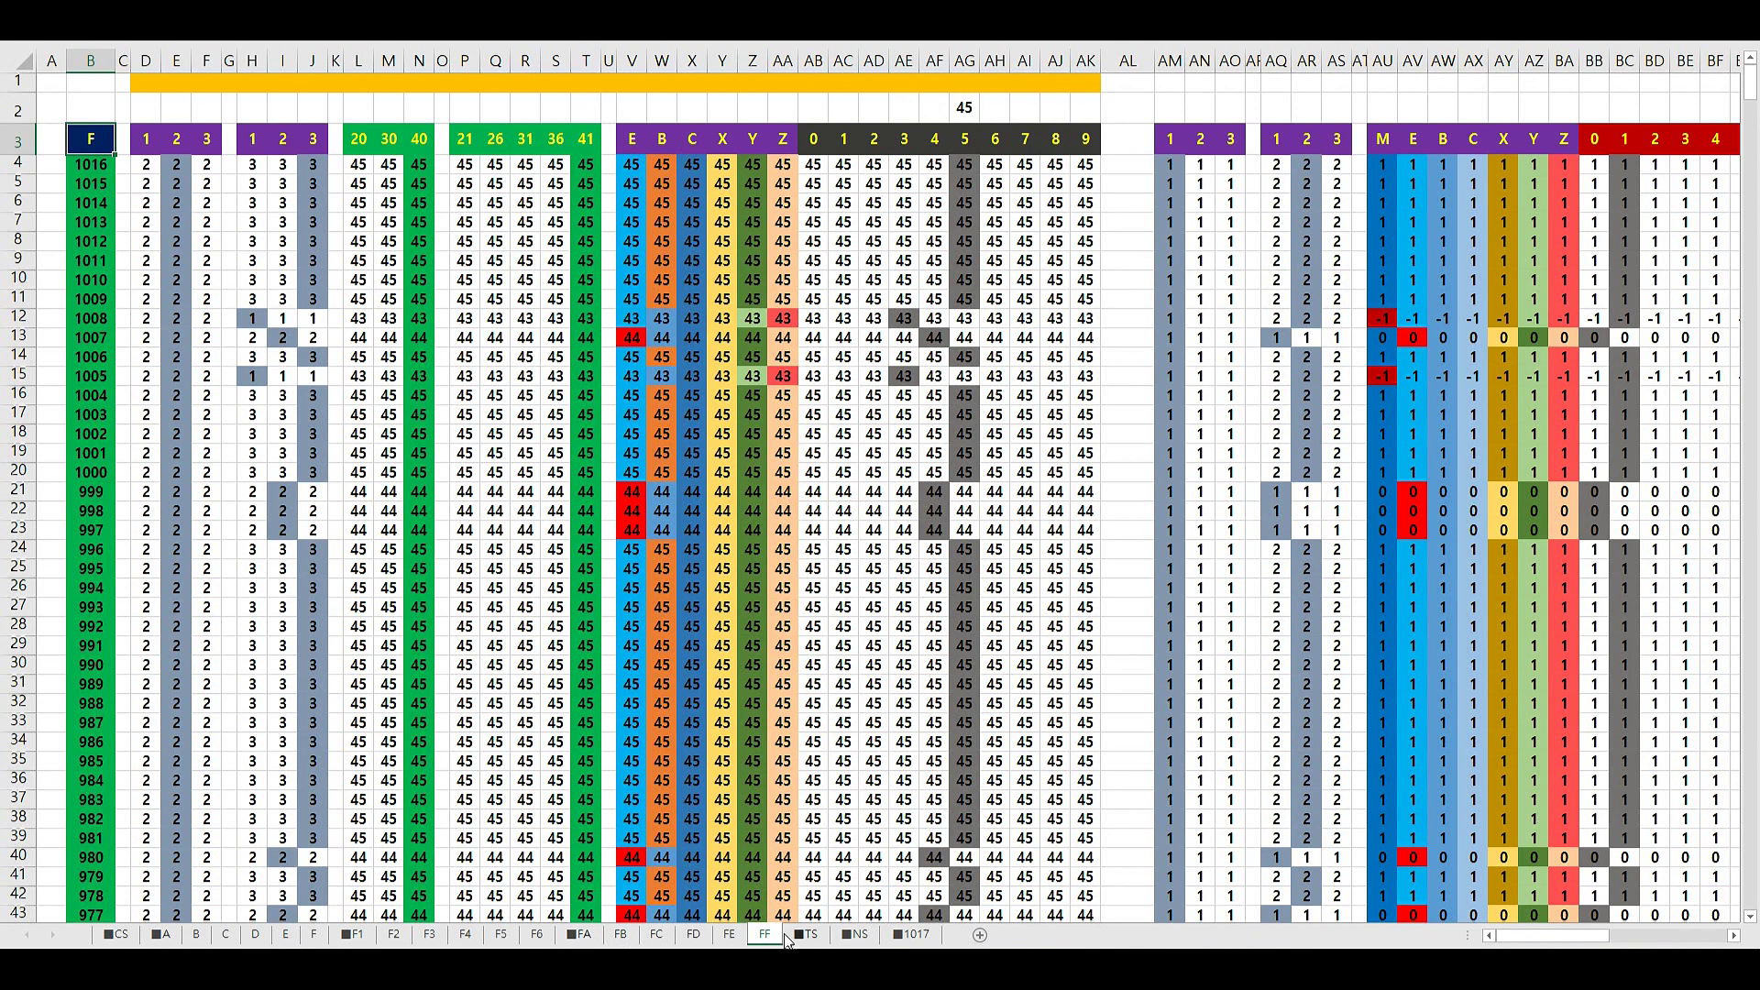
pyautogui.click(580, 935)
pyautogui.click(621, 935)
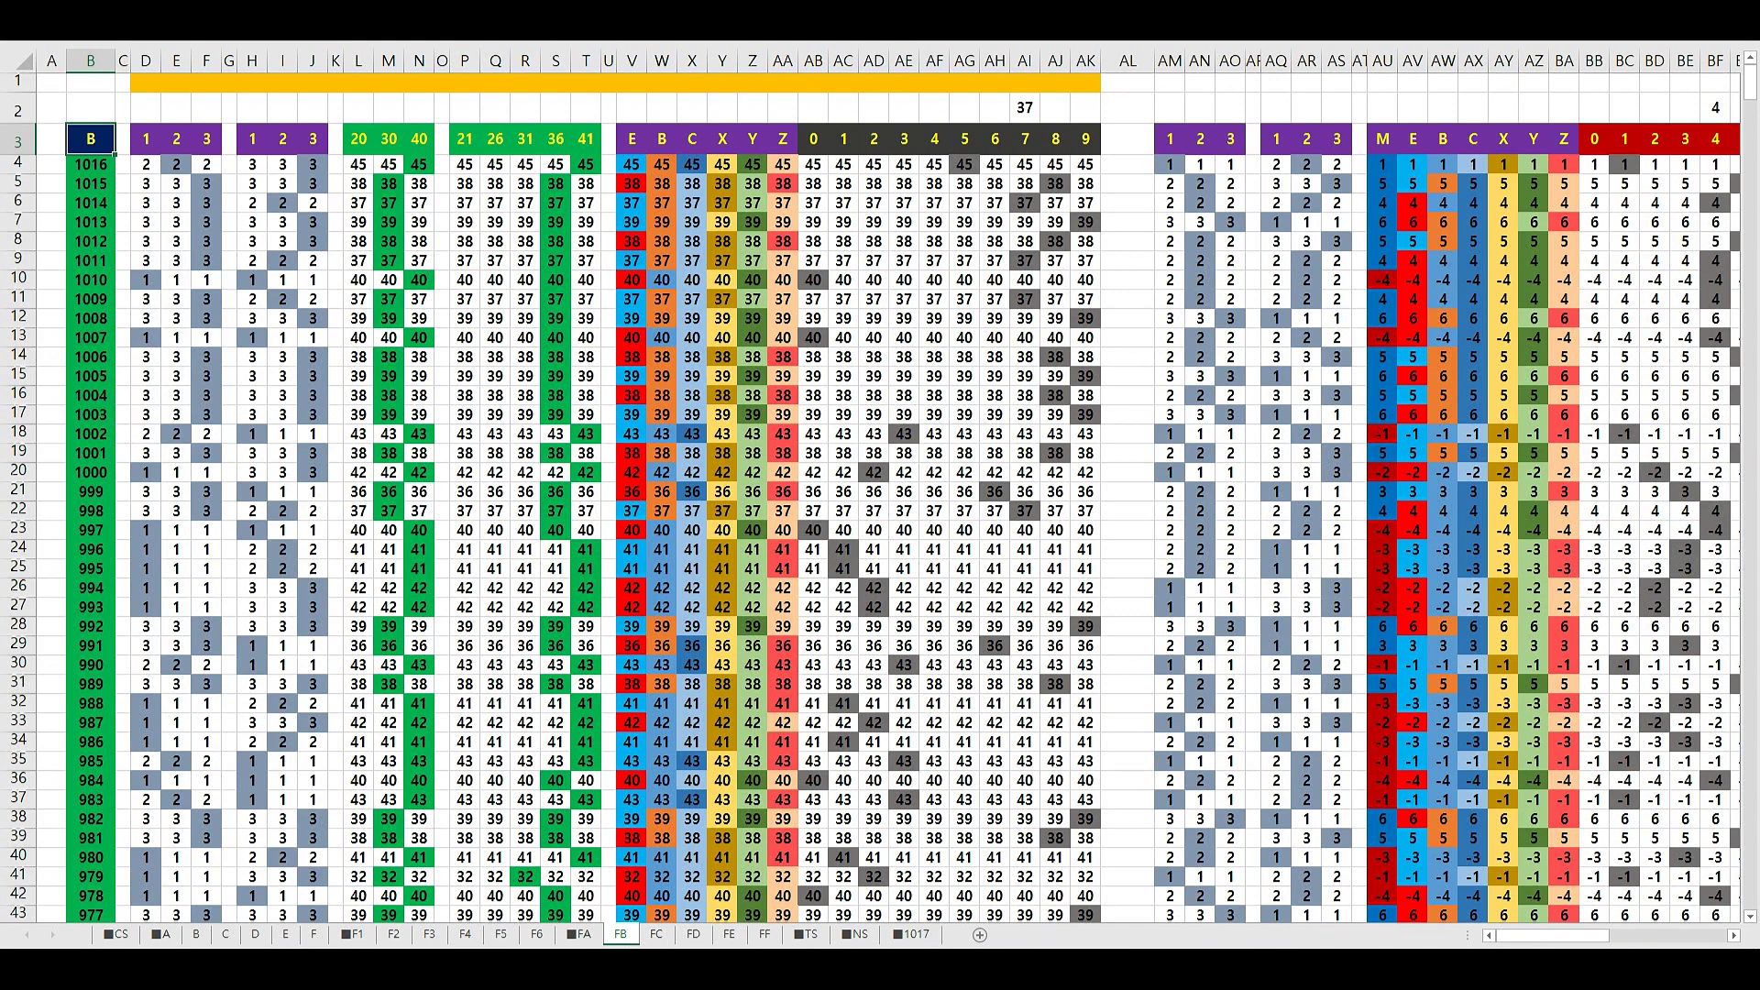
# Look over the V3.3 filter workbook, check FA's row 2 mark in the other workbook, and return to the filter workbook
pyautogui.click(389, 843)
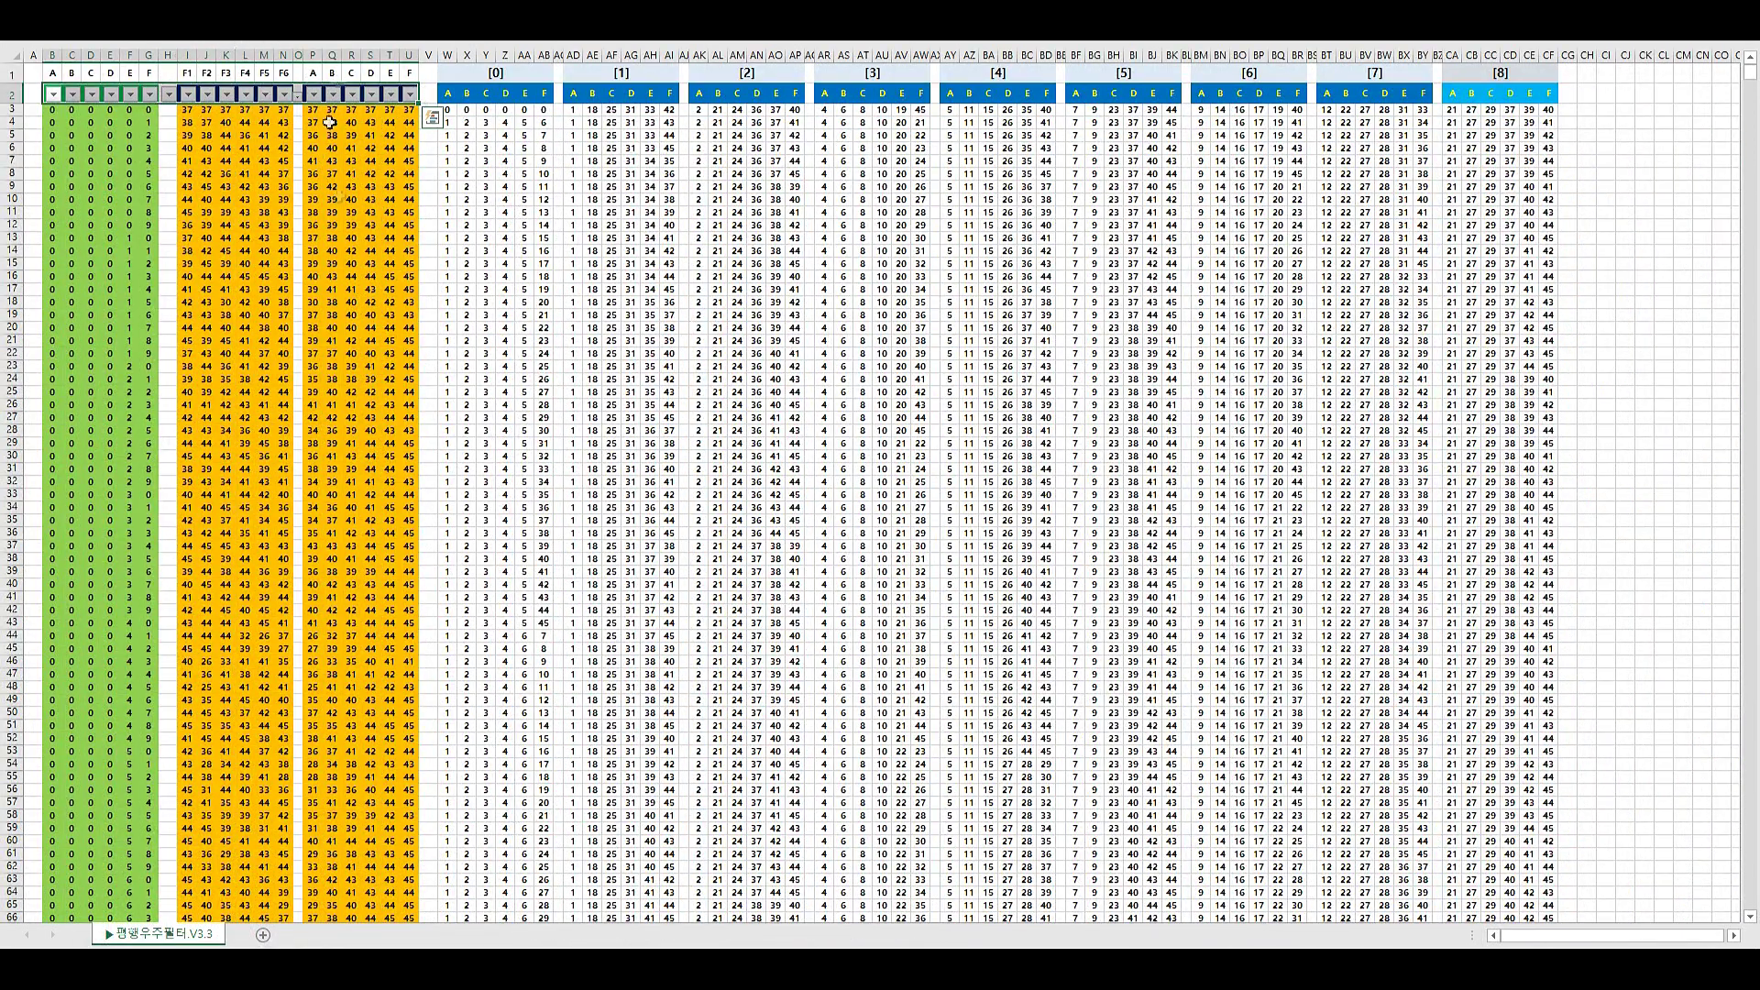
pyautogui.click(341, 93)
pyautogui.click(332, 72)
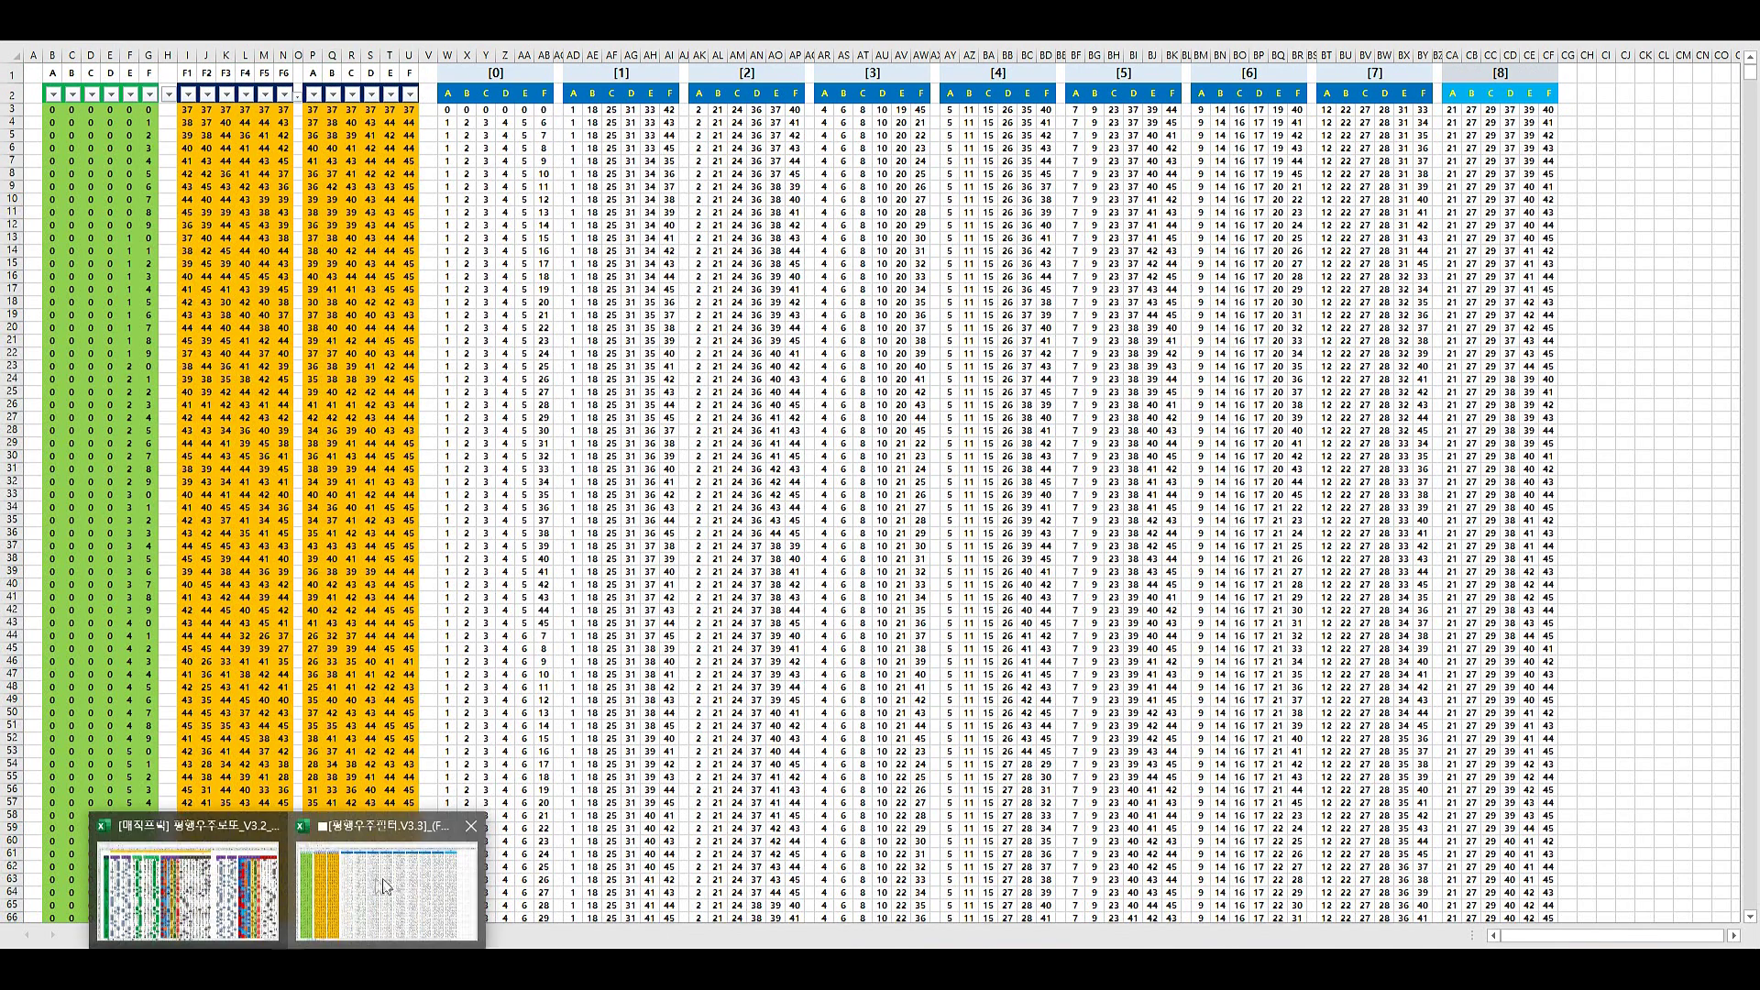
pyautogui.click(385, 885)
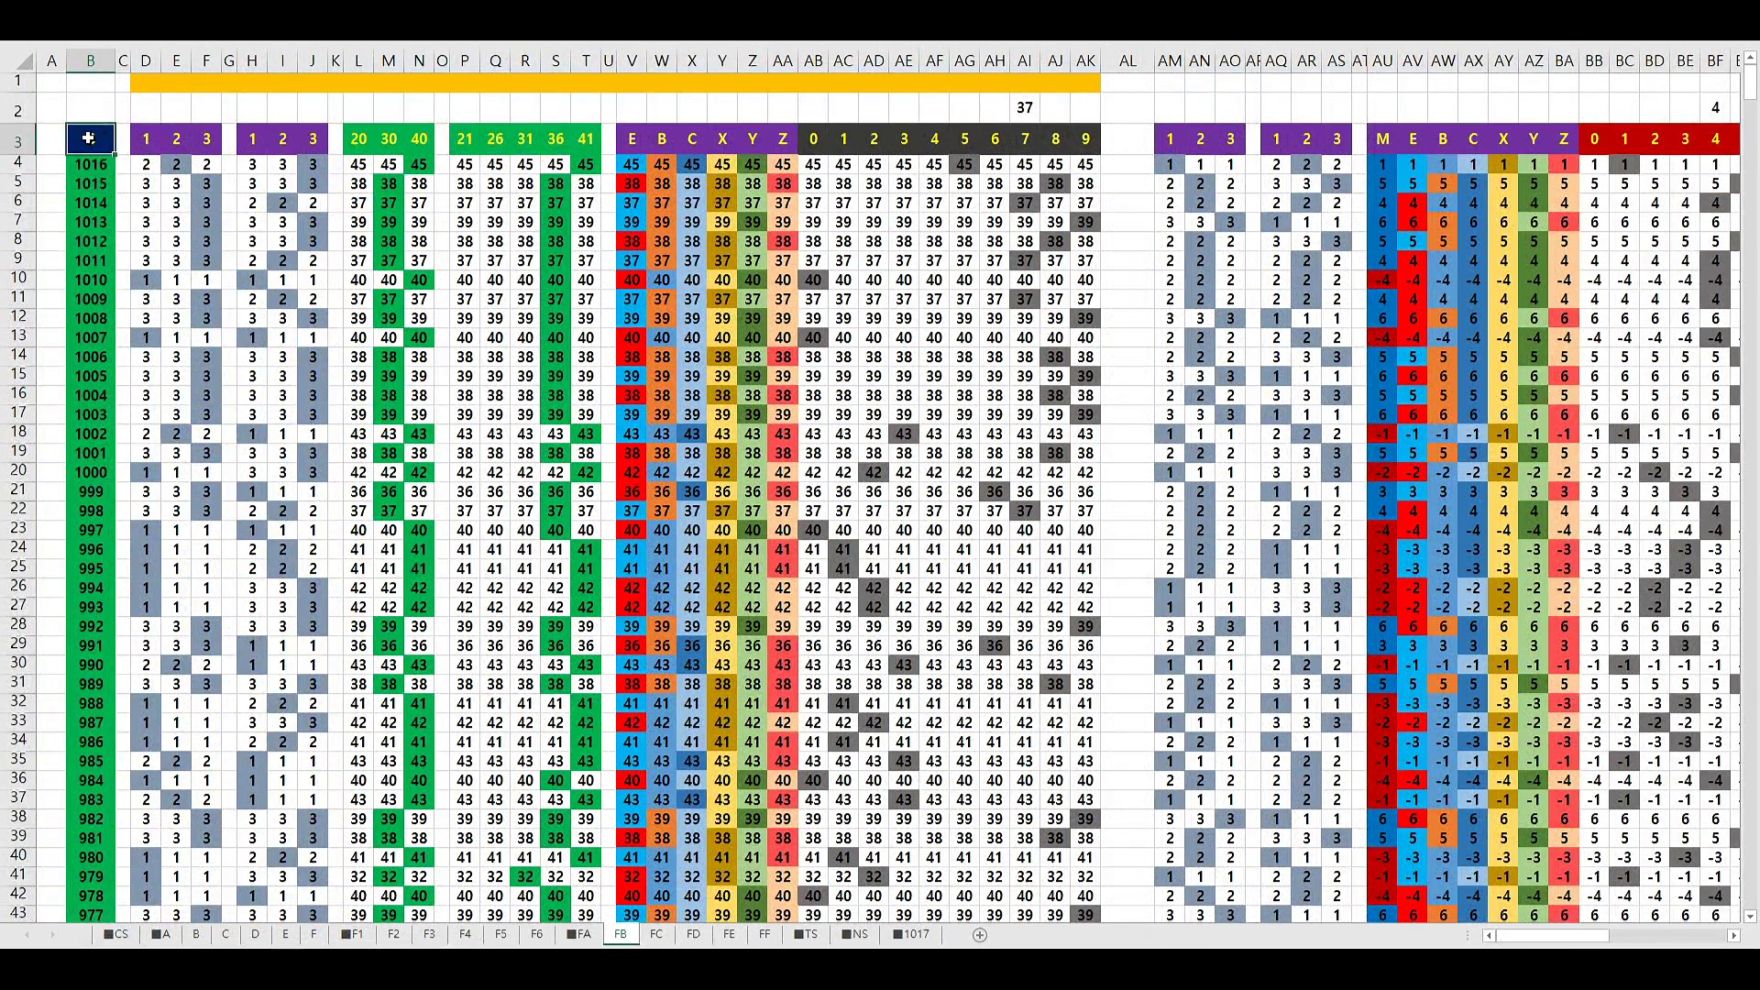
pyautogui.click(583, 935)
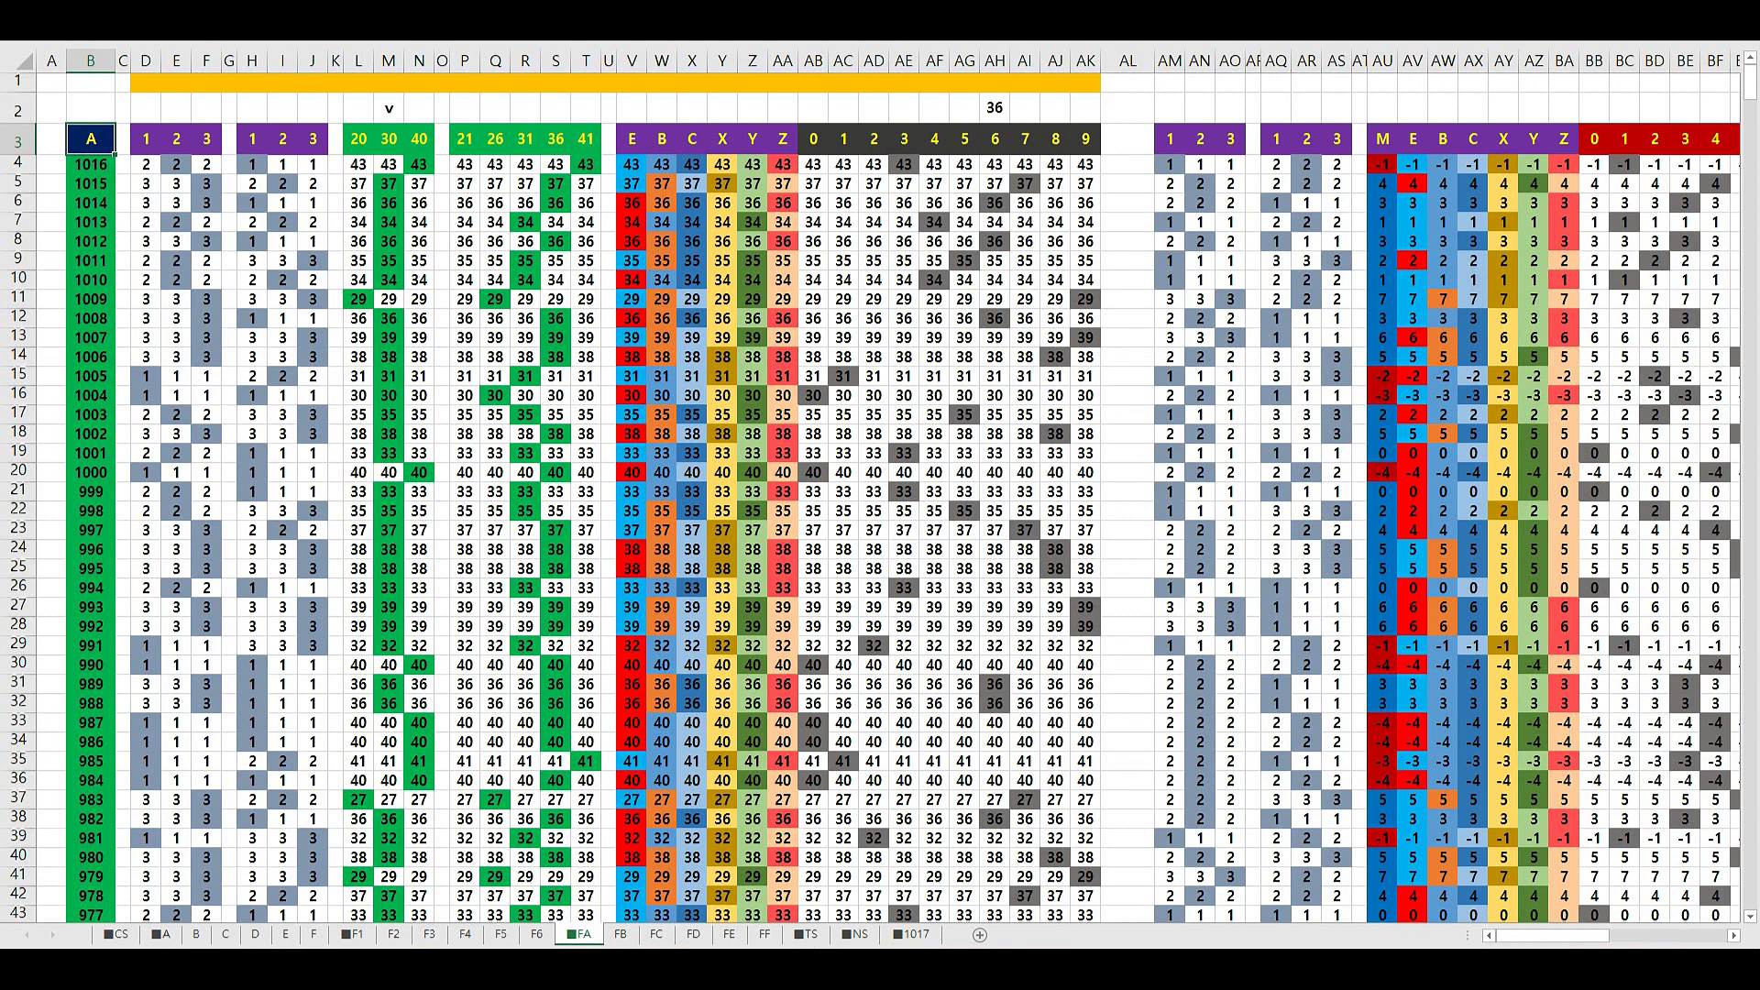
pyautogui.moveTo(289, 962)
pyautogui.click(389, 881)
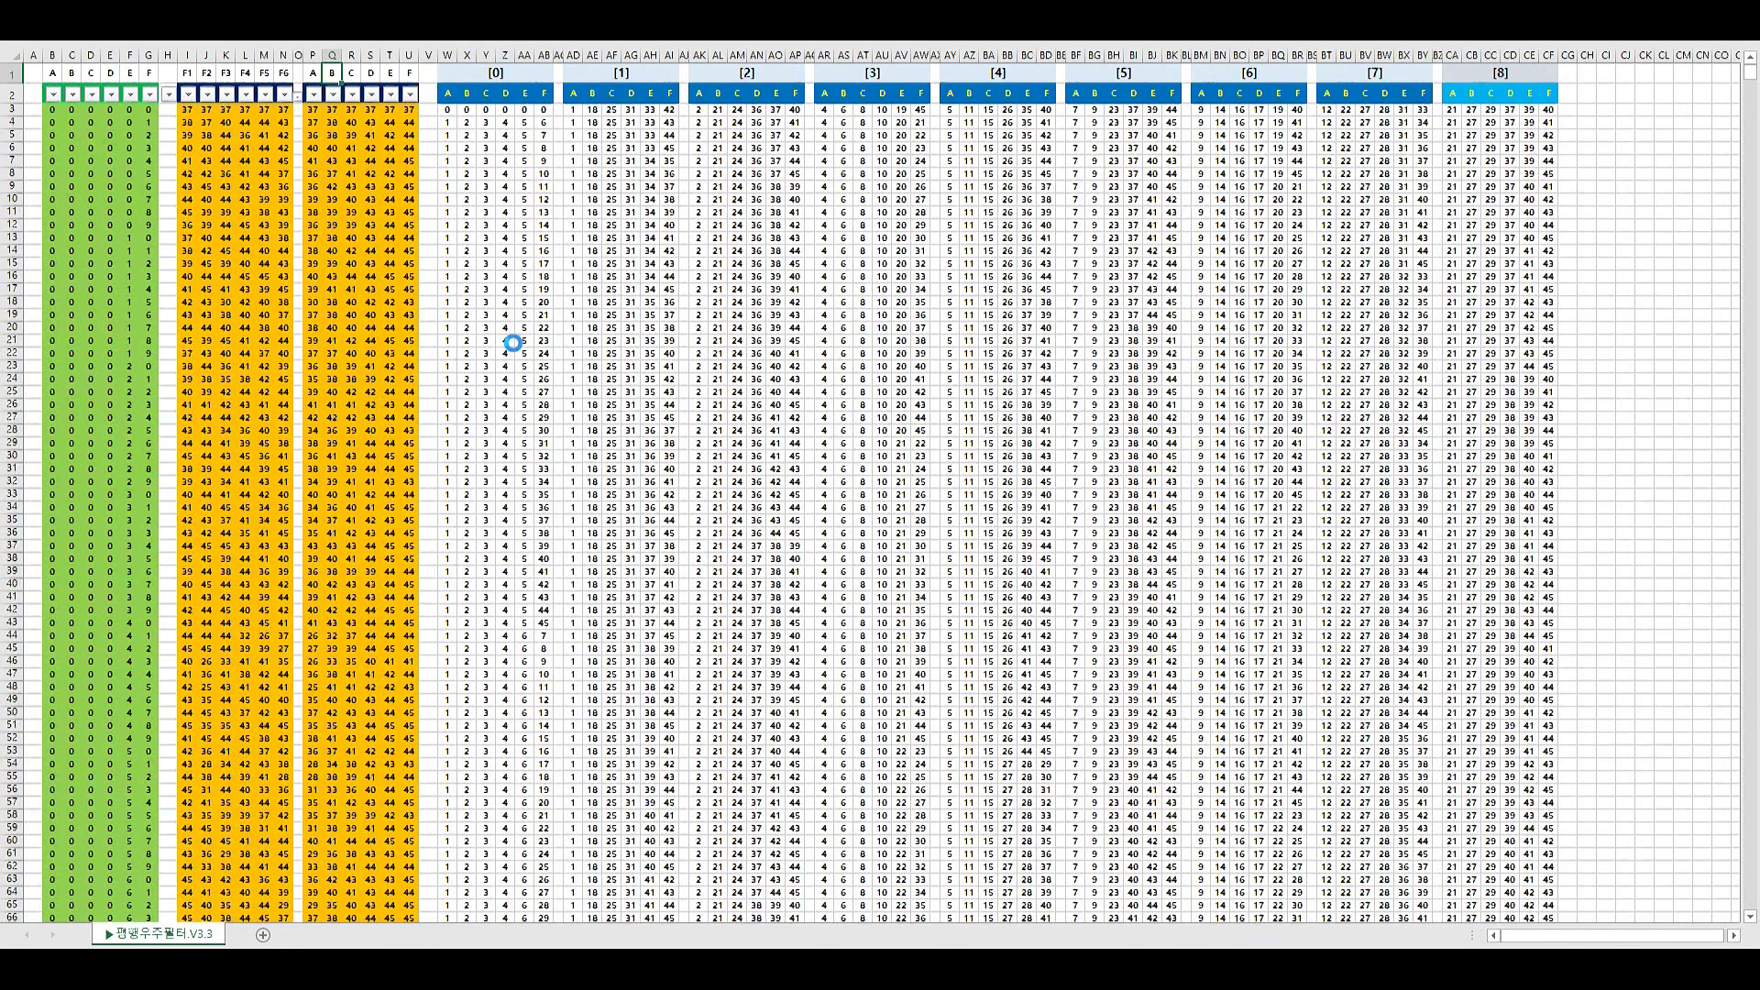
# Filter the navy-headed A column (column P) to show only rows with 36
pyautogui.keyDown('ctrl'); pyautogui.scroll(8, 513, 342); pyautogui.keyUp('ctrl')
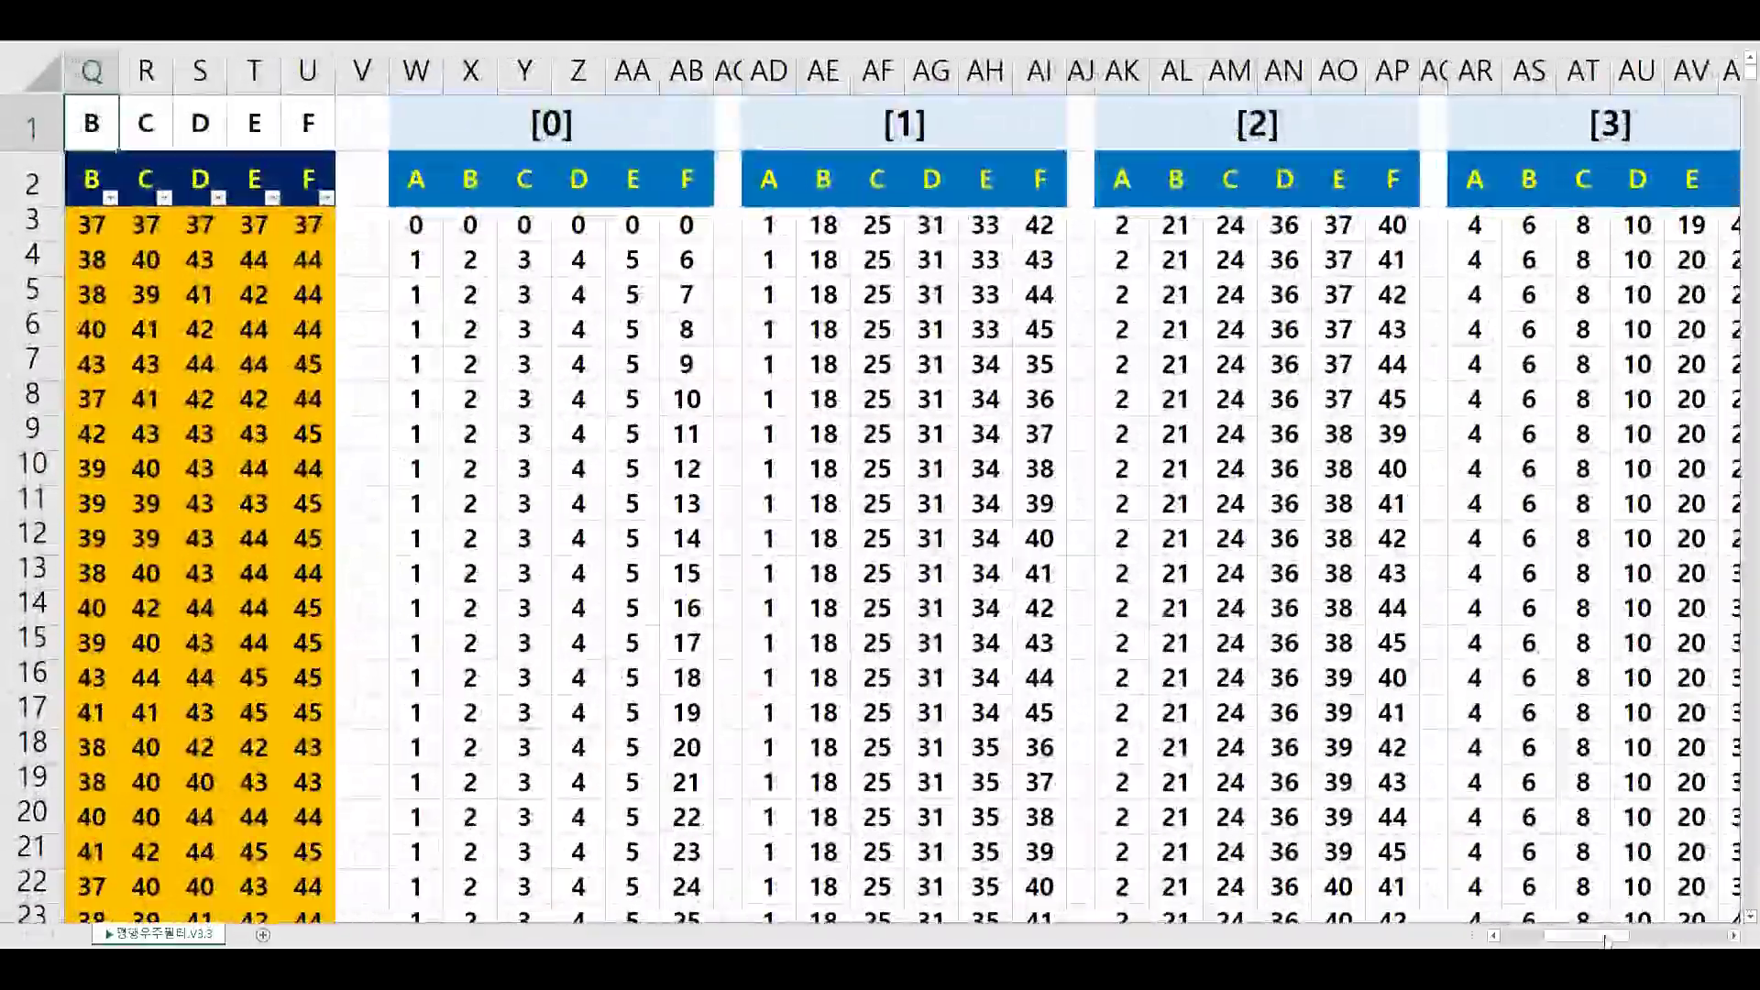
pyautogui.moveTo(1606, 940); pyautogui.dragTo(1564, 939)
pyautogui.keyDown('ctrl'); pyautogui.scroll(-1, 1008, 302); pyautogui.keyUp('ctrl')
pyautogui.click(837, 190)
pyautogui.click(708, 368)
pyautogui.click(689, 370)
pyautogui.click(679, 370)
pyautogui.scroll(-6, 686, 440)
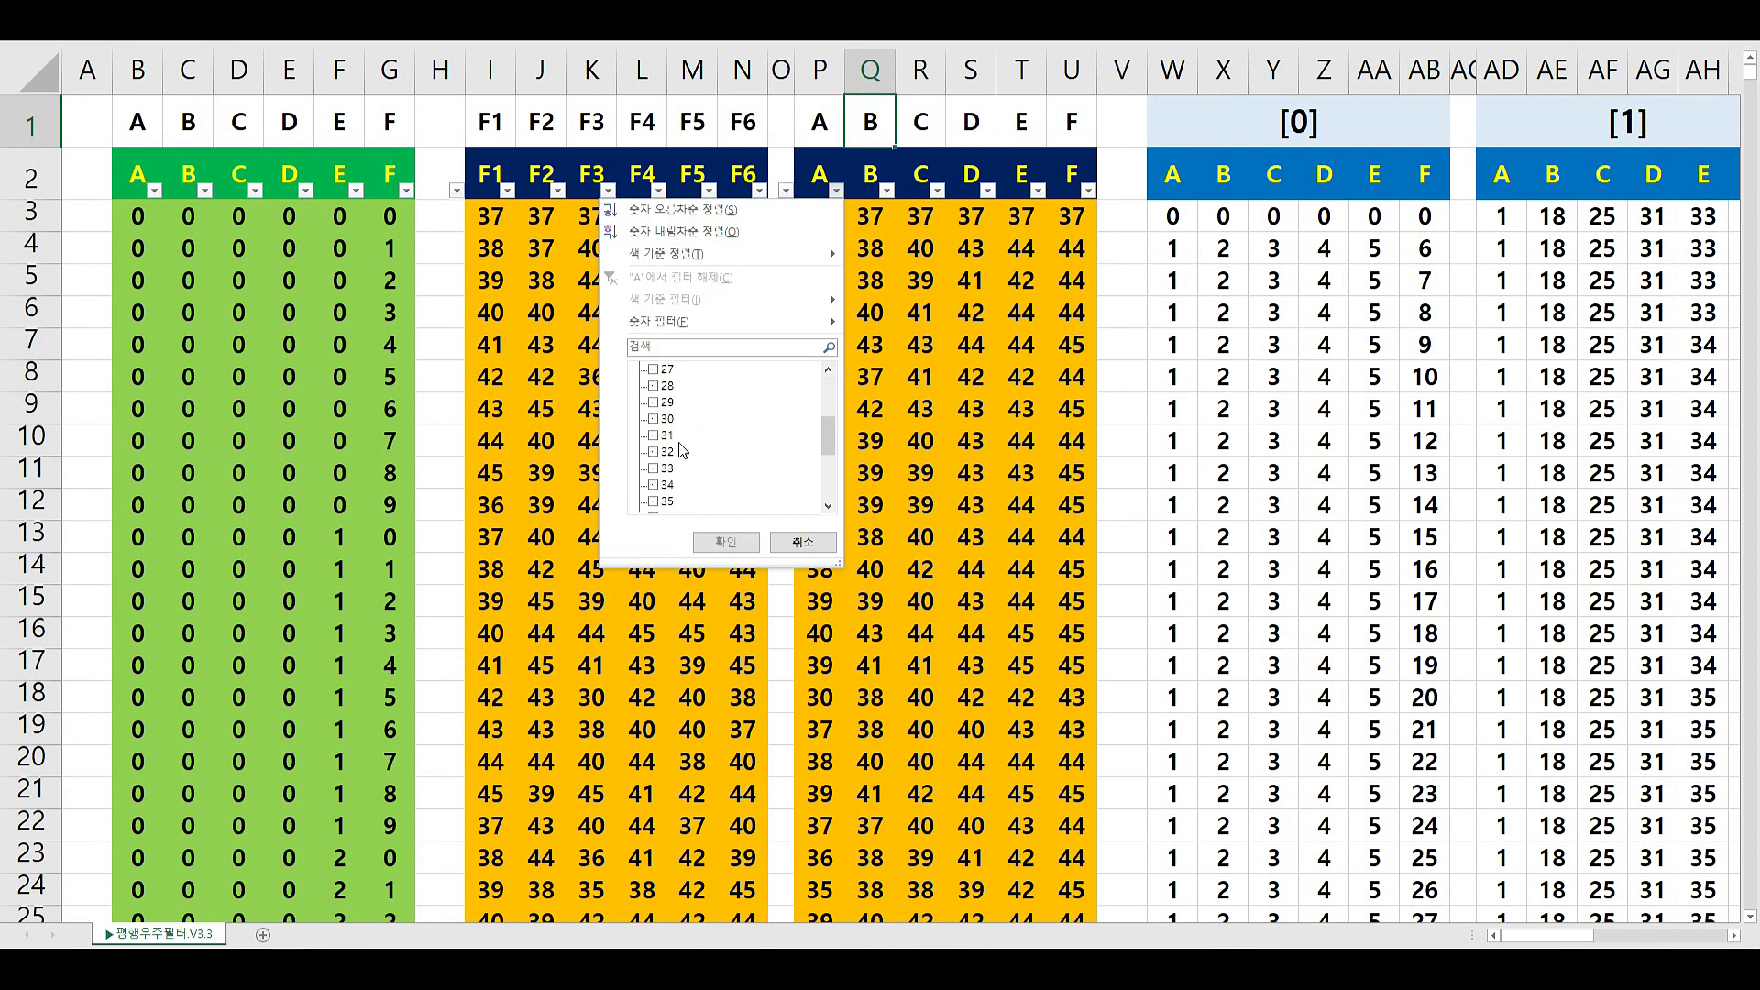
pyautogui.click(662, 370)
pyautogui.click(725, 542)
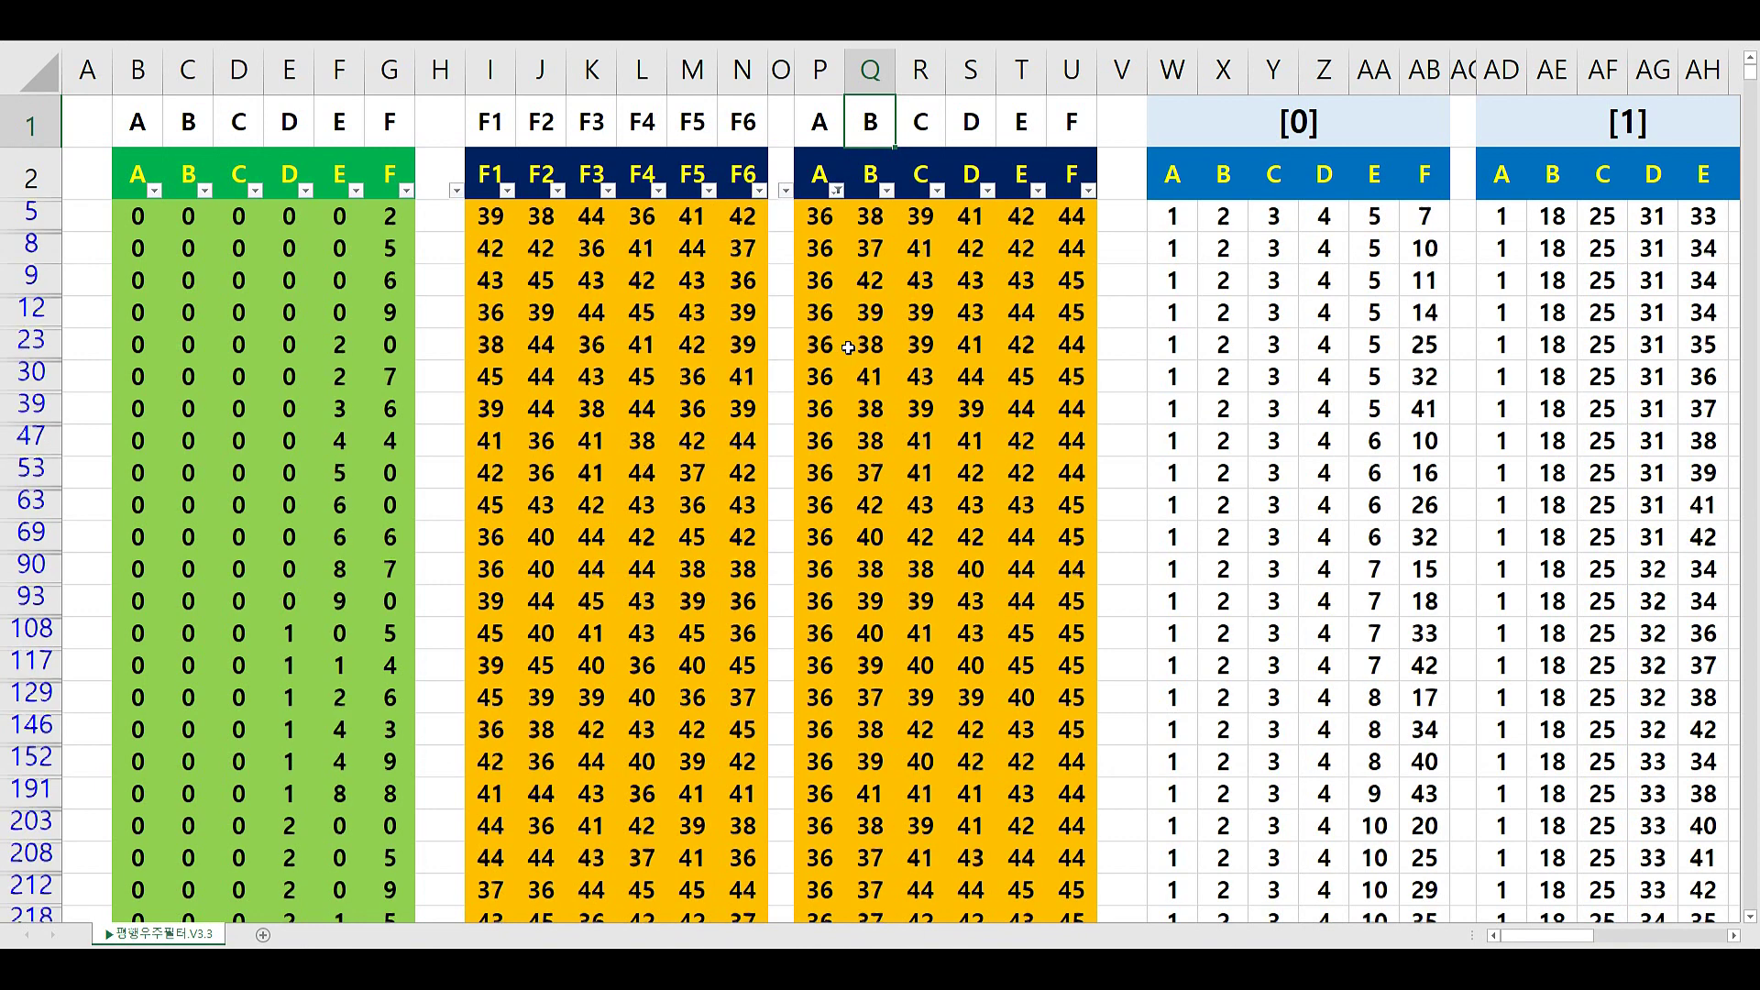
# Filter the navy-headed B column (column Q) to show only 37, and select its first visible cell
pyautogui.moveTo(810, 229); pyautogui.dragTo(817, 632)
pyautogui.click(871, 409)
pyautogui.click(887, 190)
pyautogui.click(724, 369)
pyautogui.click(717, 402)
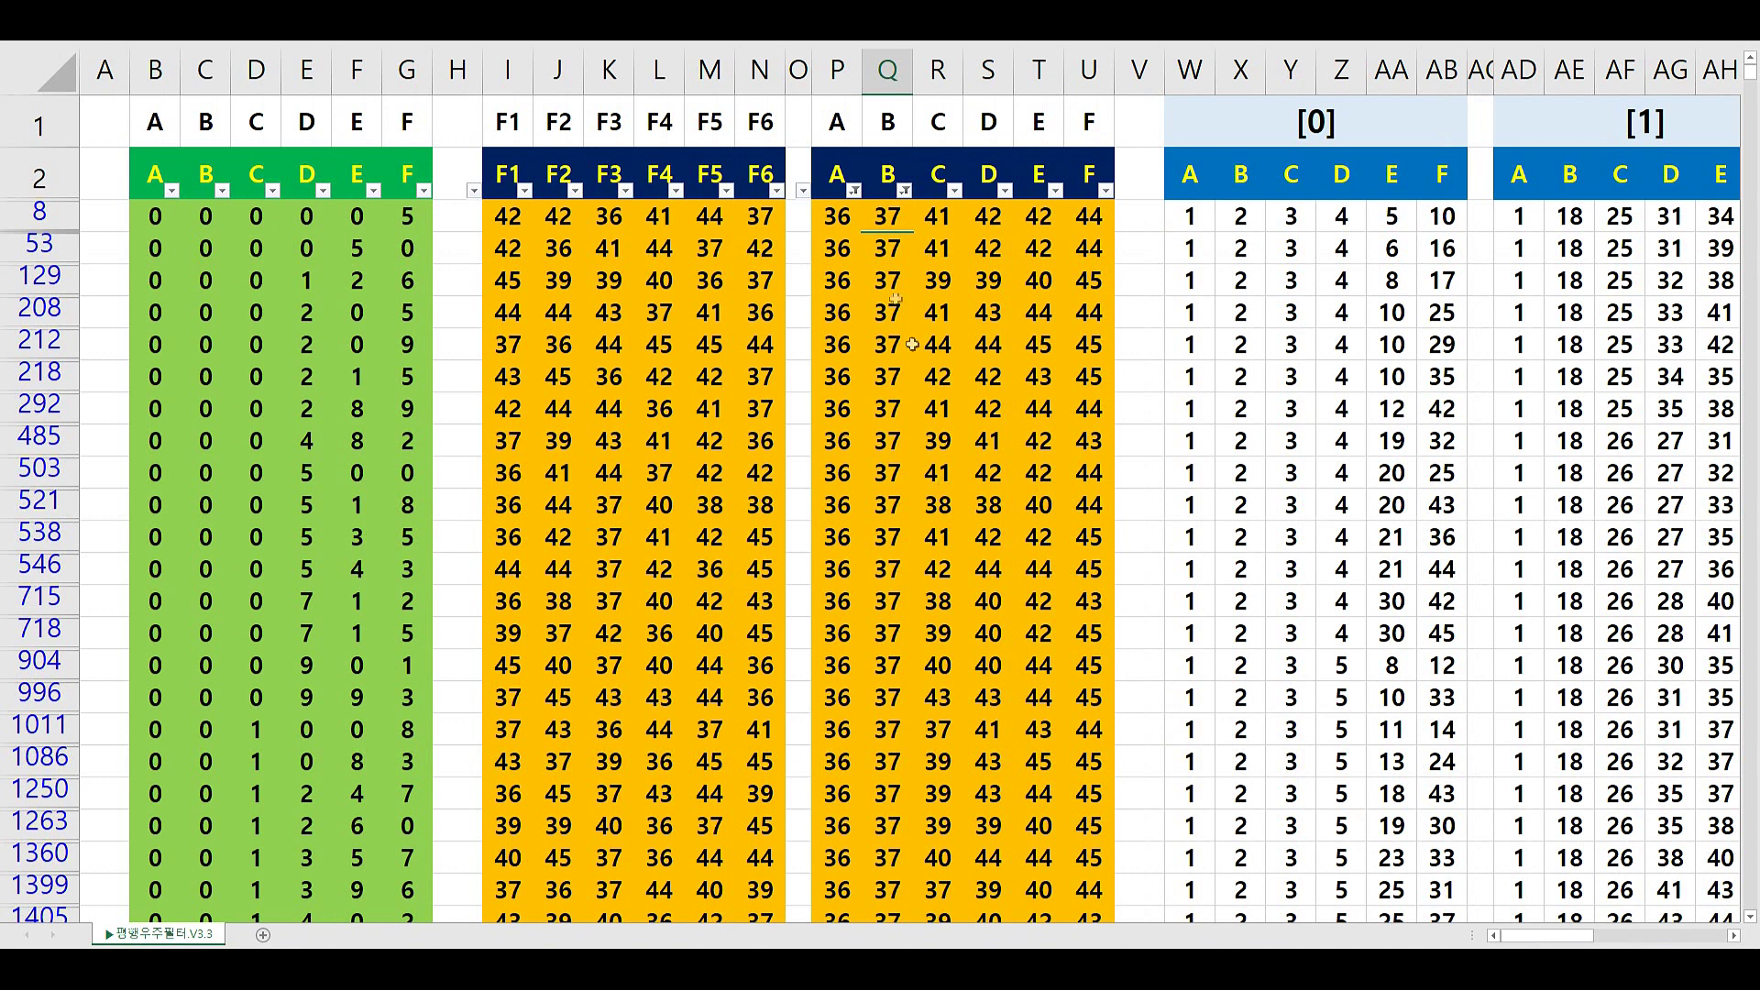
pyautogui.click(869, 391)
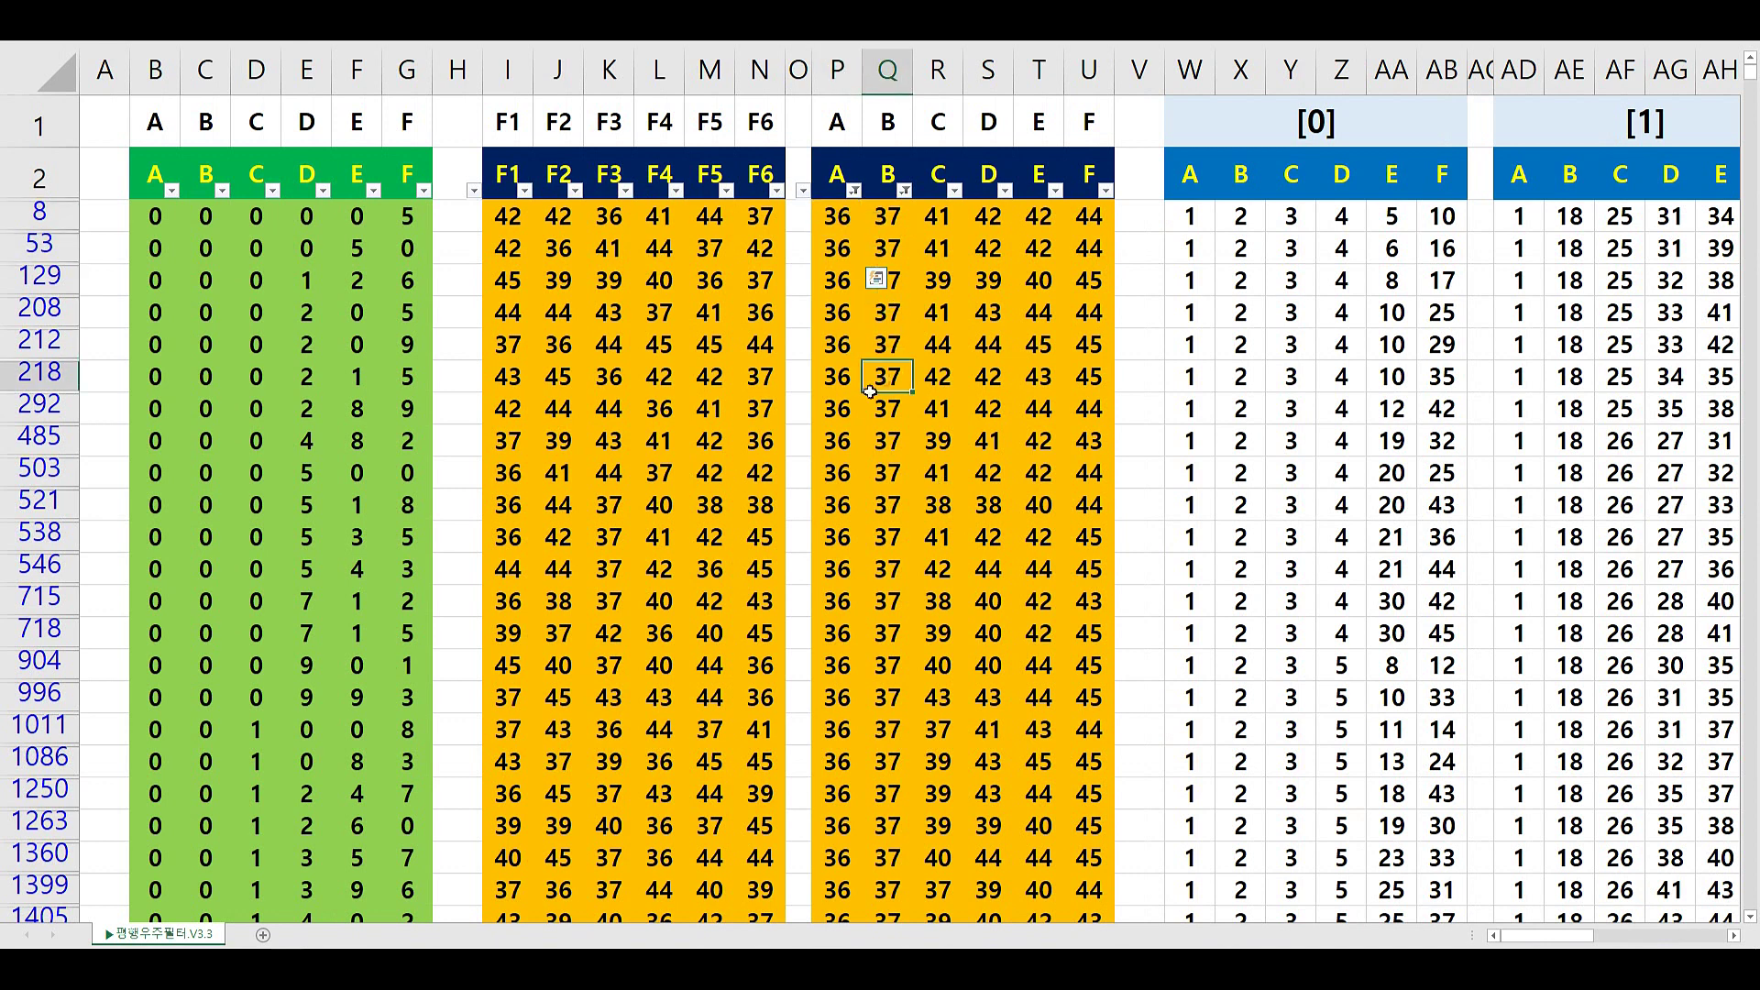
pyautogui.click(841, 241)
pyautogui.click(879, 216)
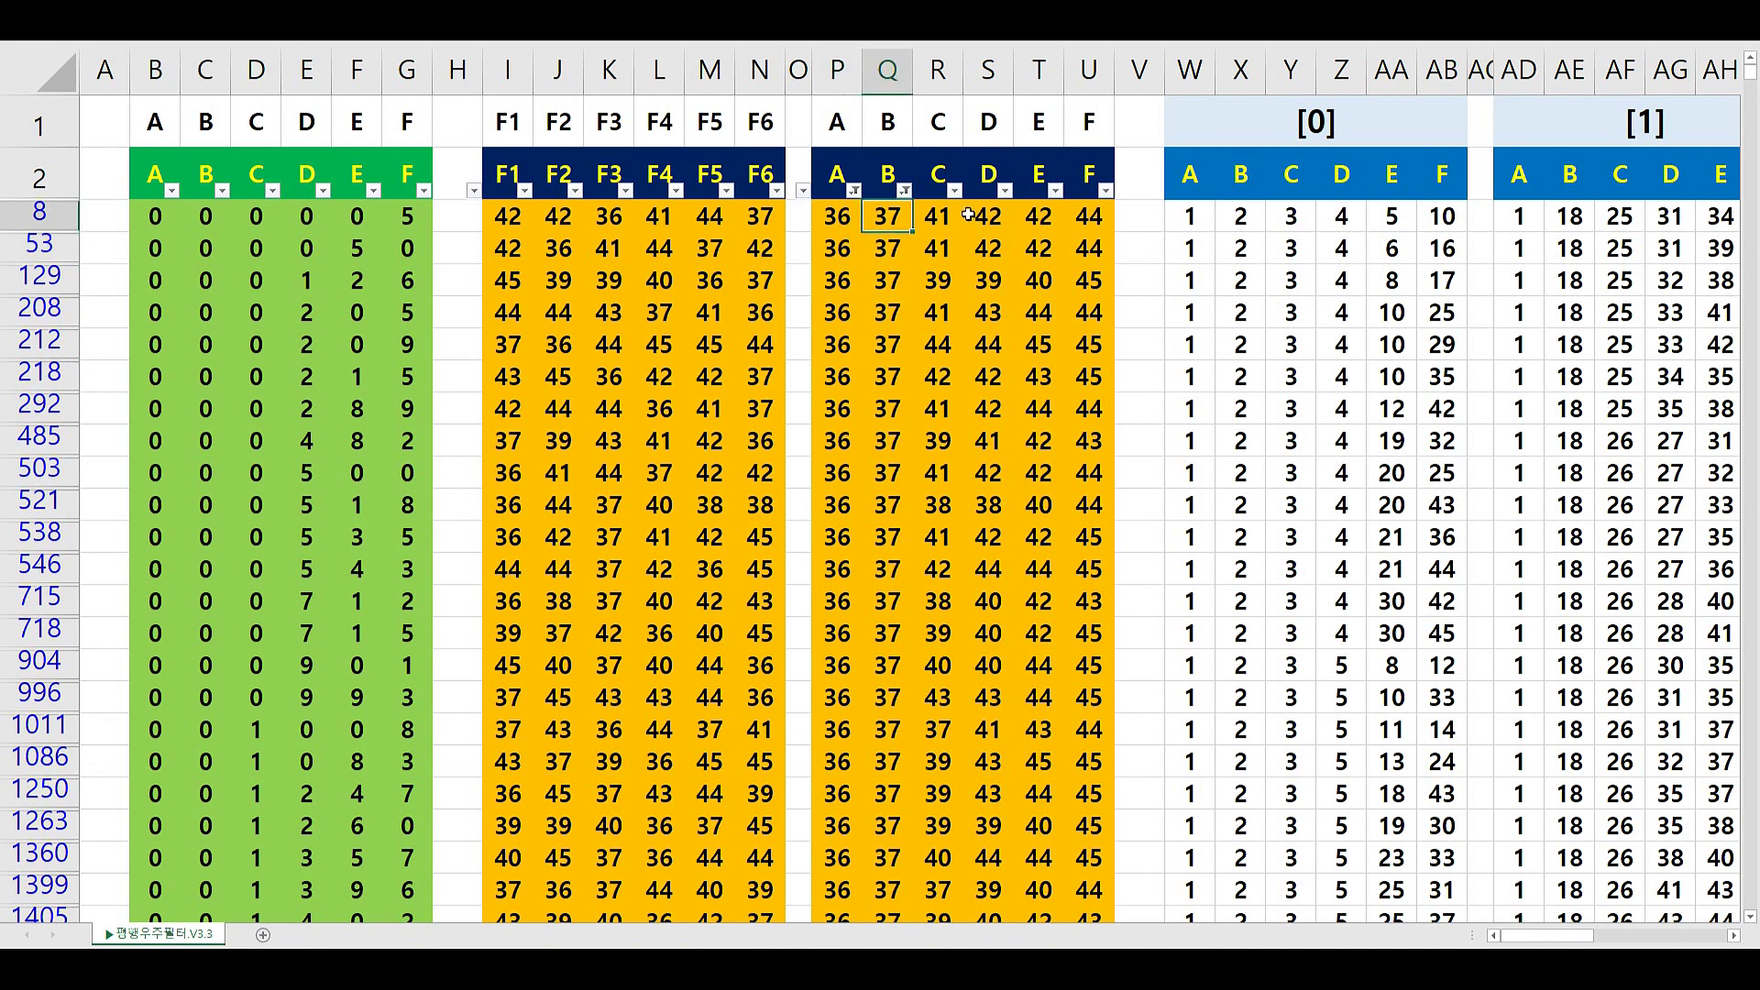
# Filter the navy-headed C column (column R) to show only 41
pyautogui.click(955, 190)
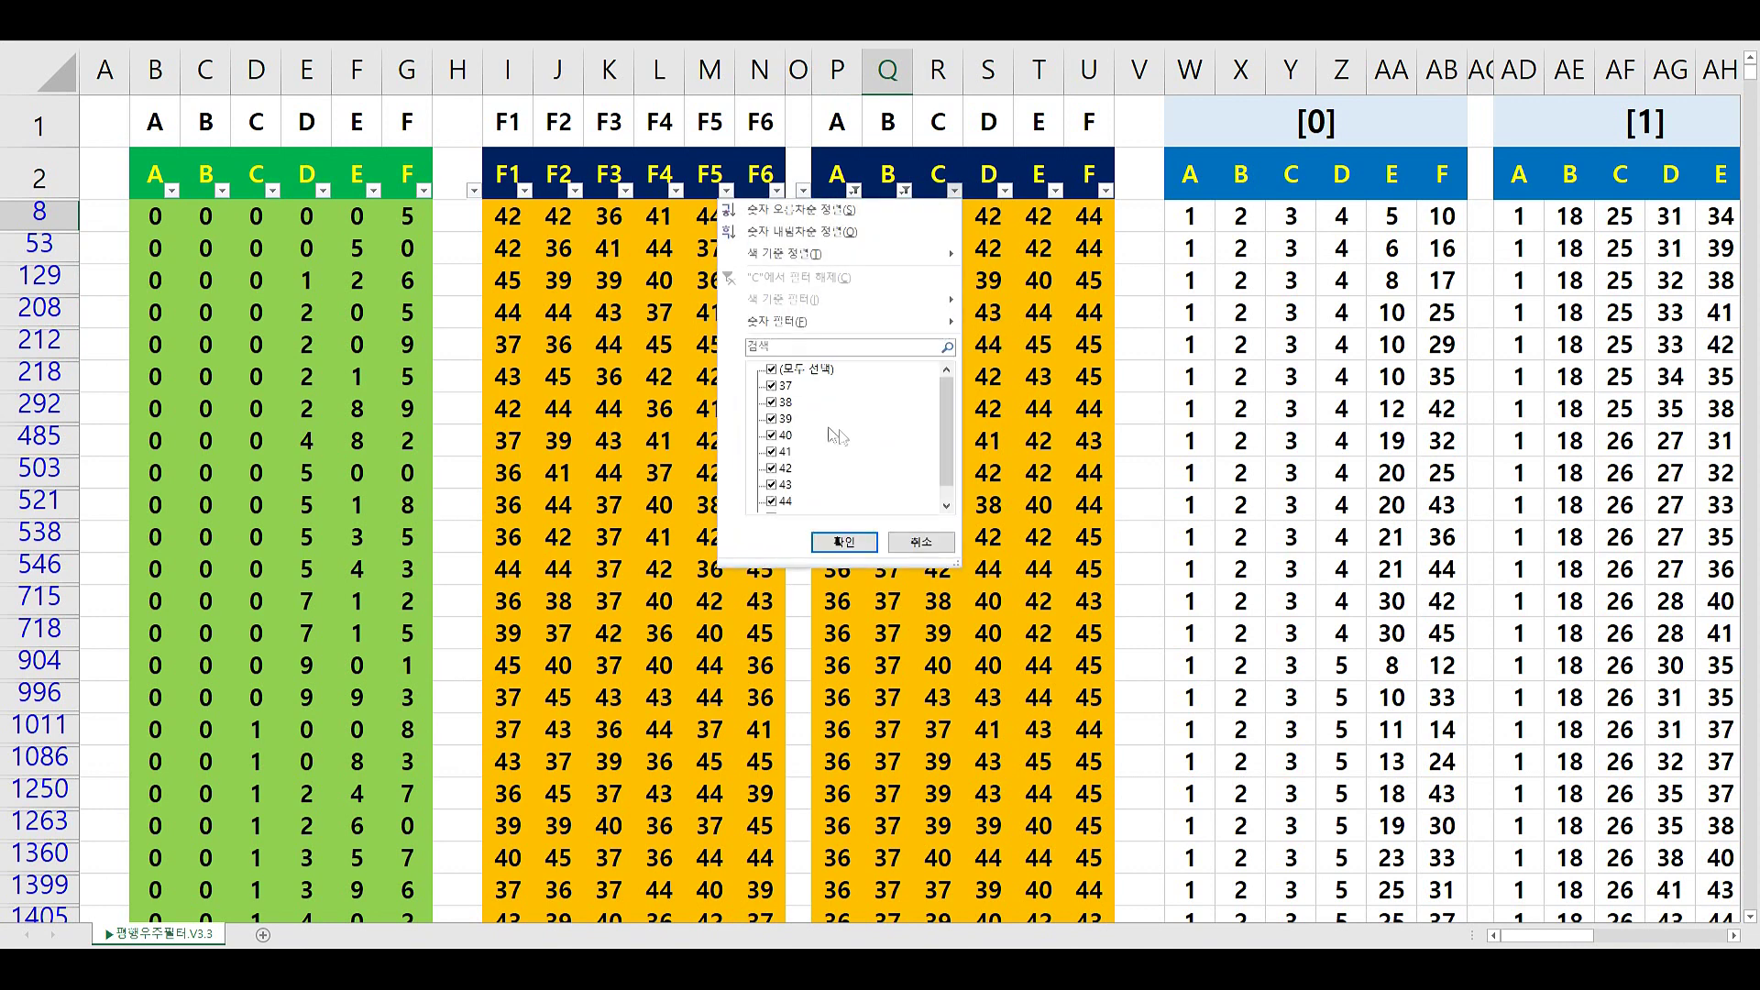
pyautogui.click(772, 369)
pyautogui.click(781, 451)
pyautogui.click(844, 542)
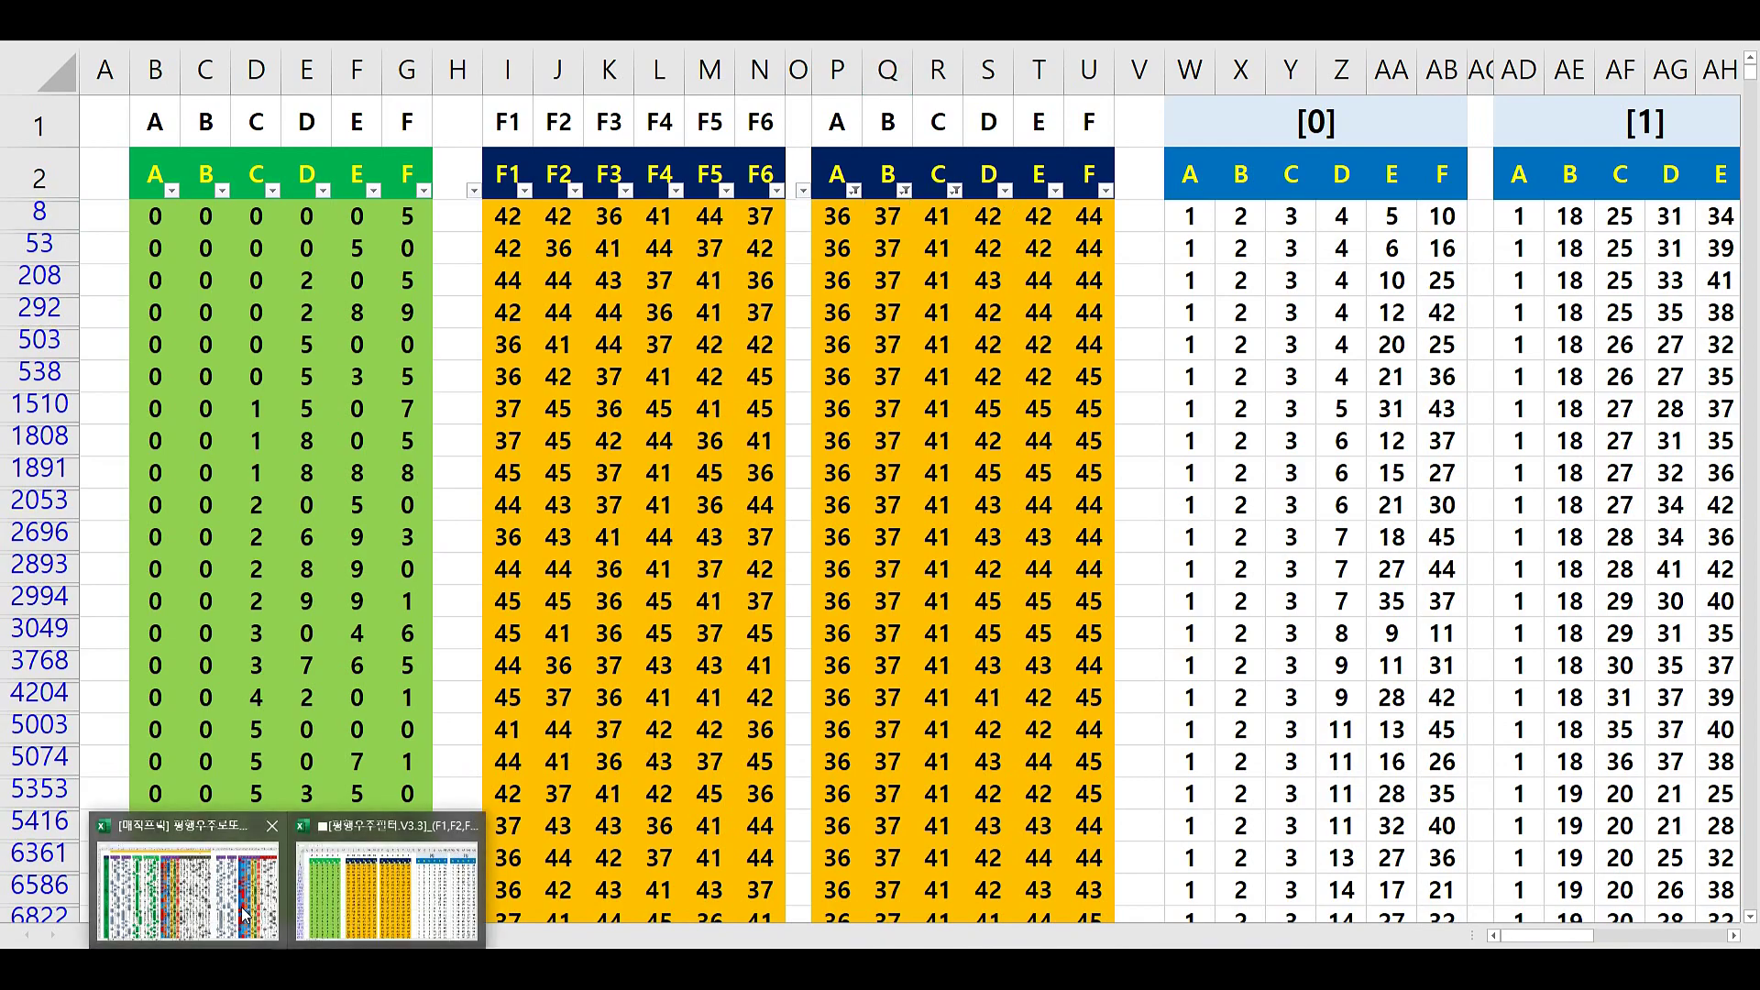
# Check the row 2 marks on sheets FB, FC and FD in the other workbook, and return to the filter workbook
pyautogui.click(358, 917)
pyautogui.click(624, 936)
pyautogui.click(655, 935)
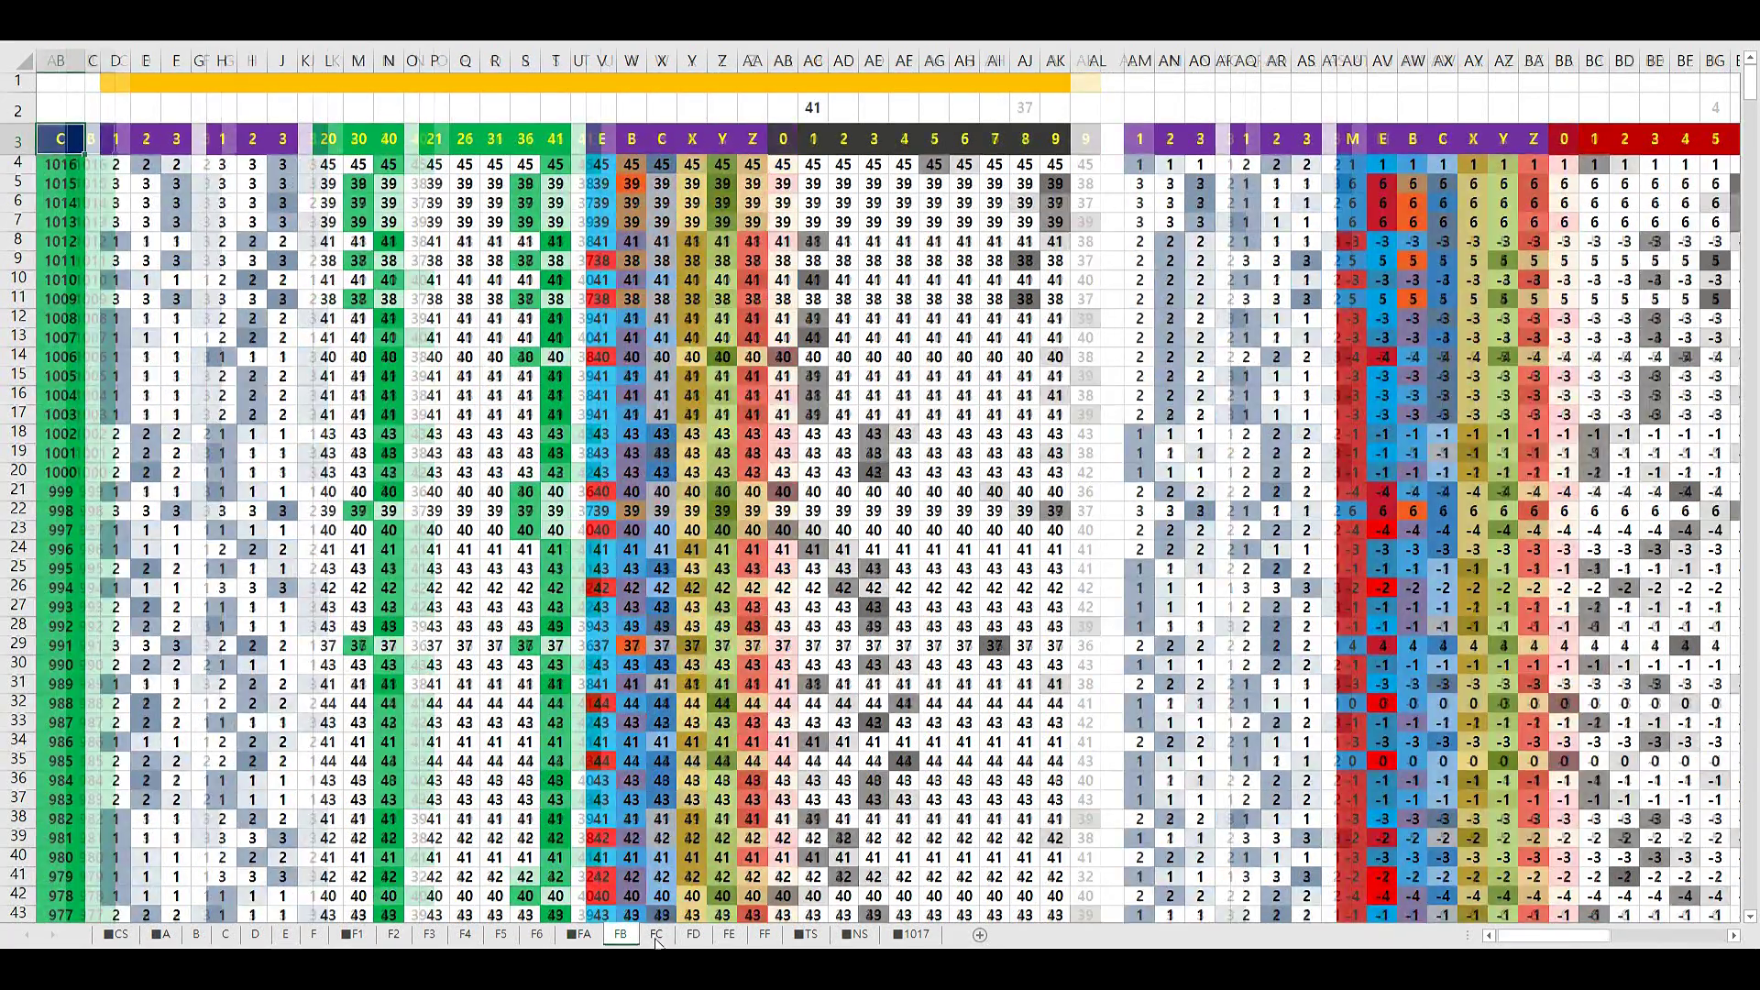
pyautogui.click(693, 935)
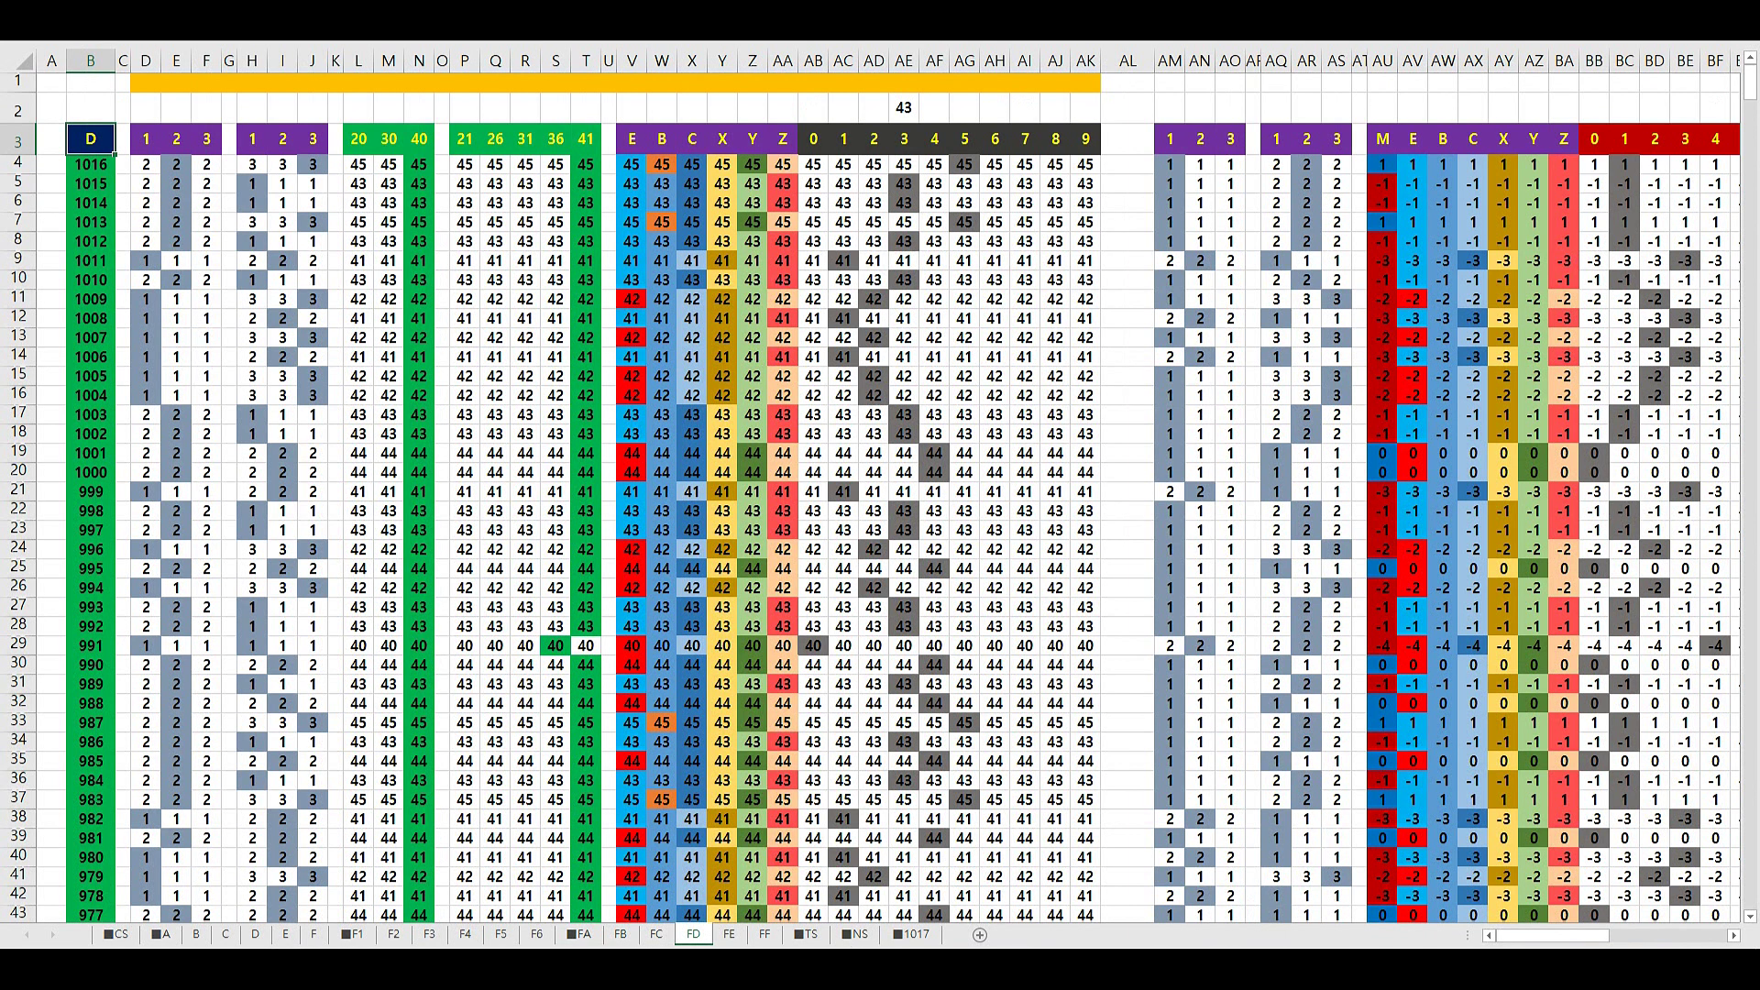
pyautogui.click(286, 971)
pyautogui.click(361, 902)
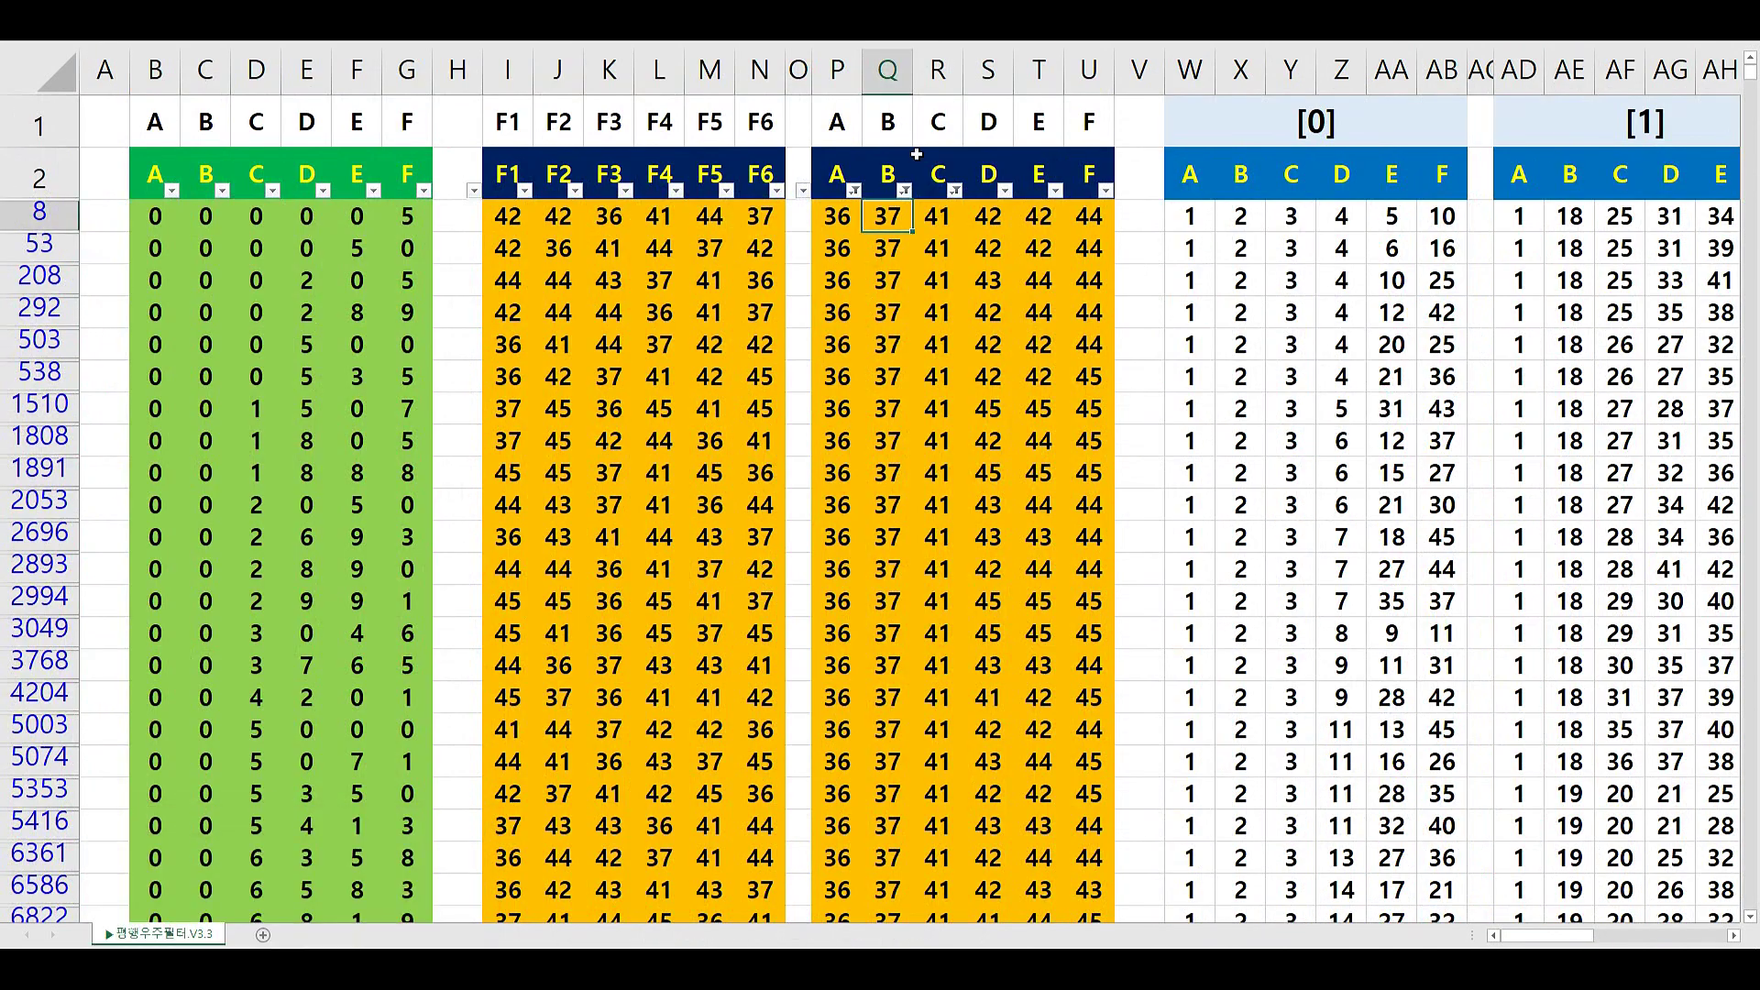
# Check the C column's filter without changing it, and filter the navy-headed D column (column S) to 43
pyautogui.click(953, 189)
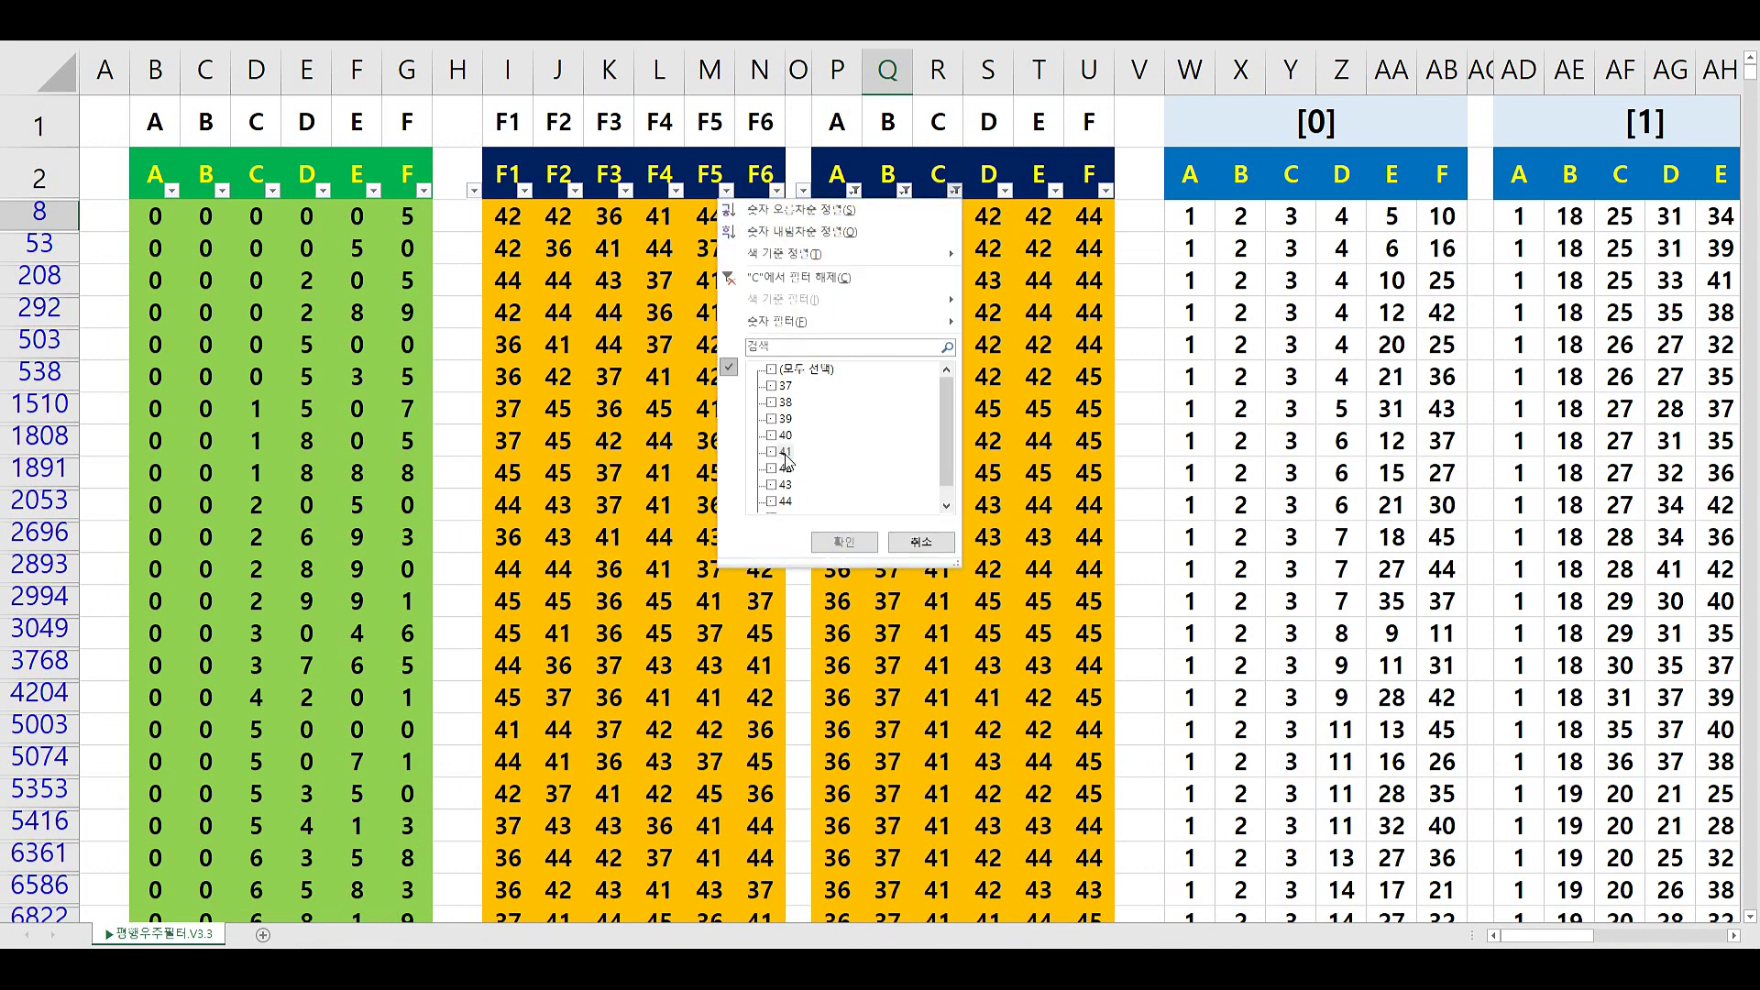
pyautogui.click(922, 542)
pyautogui.click(1006, 191)
pyautogui.click(848, 368)
pyautogui.click(838, 436)
pyautogui.click(835, 418)
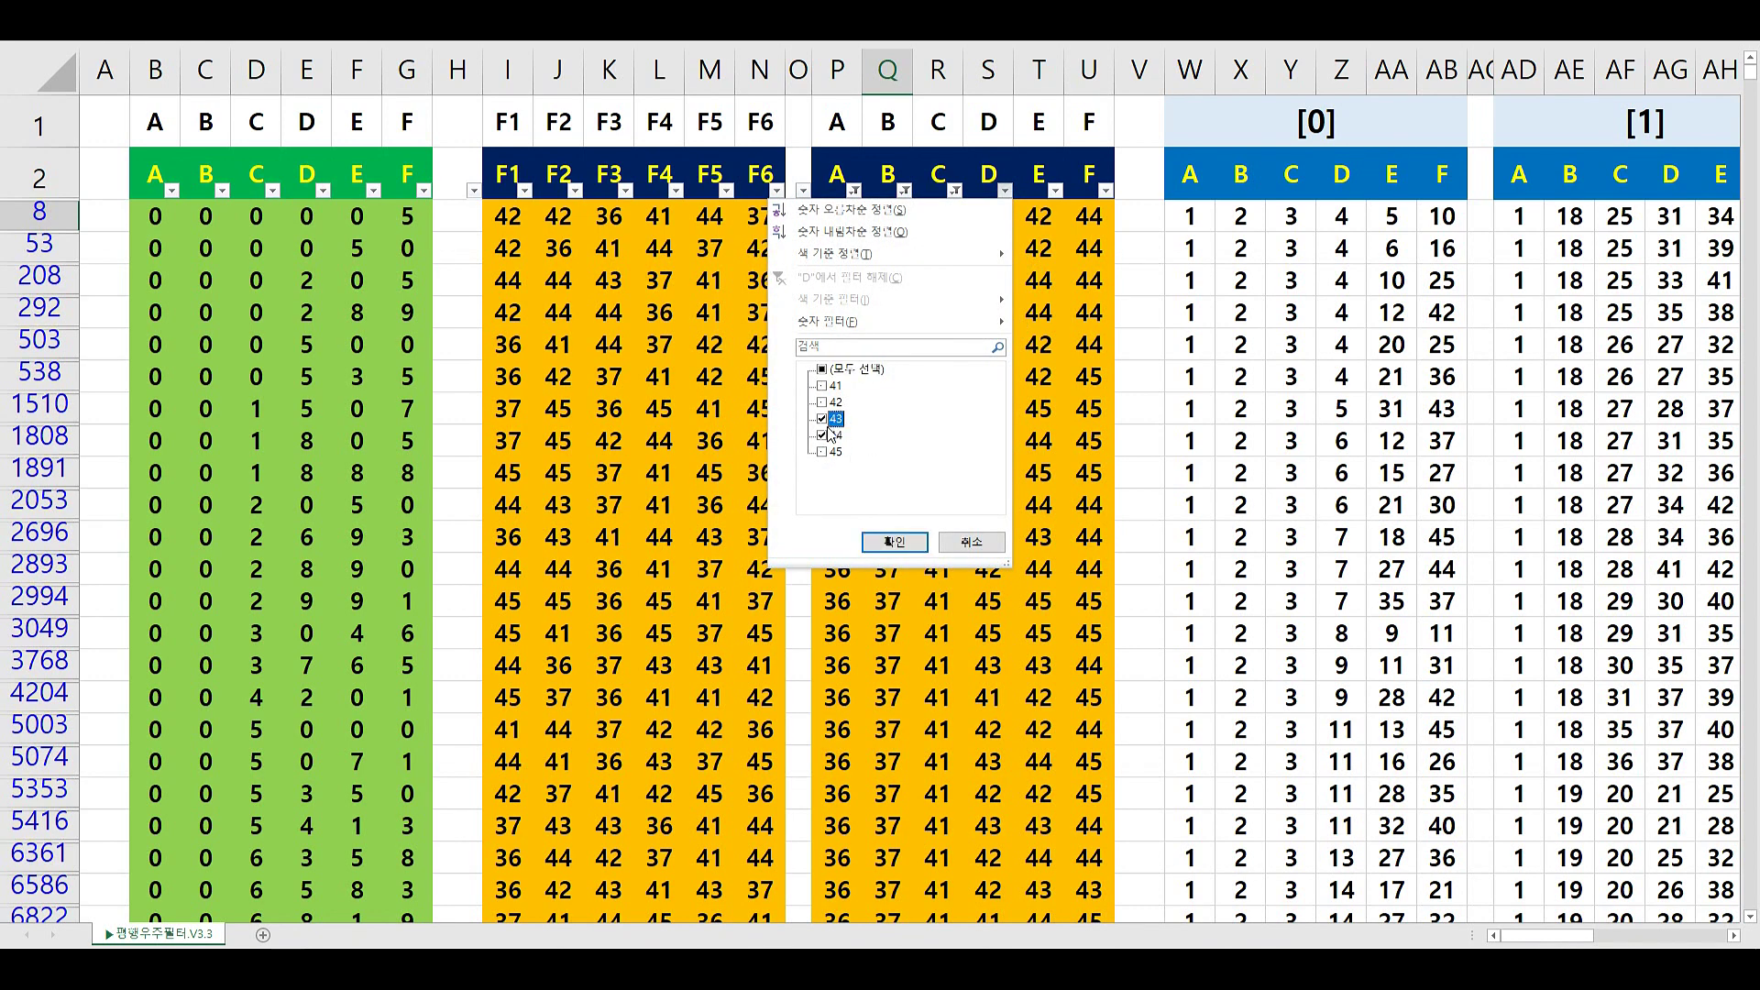
pyautogui.click(892, 543)
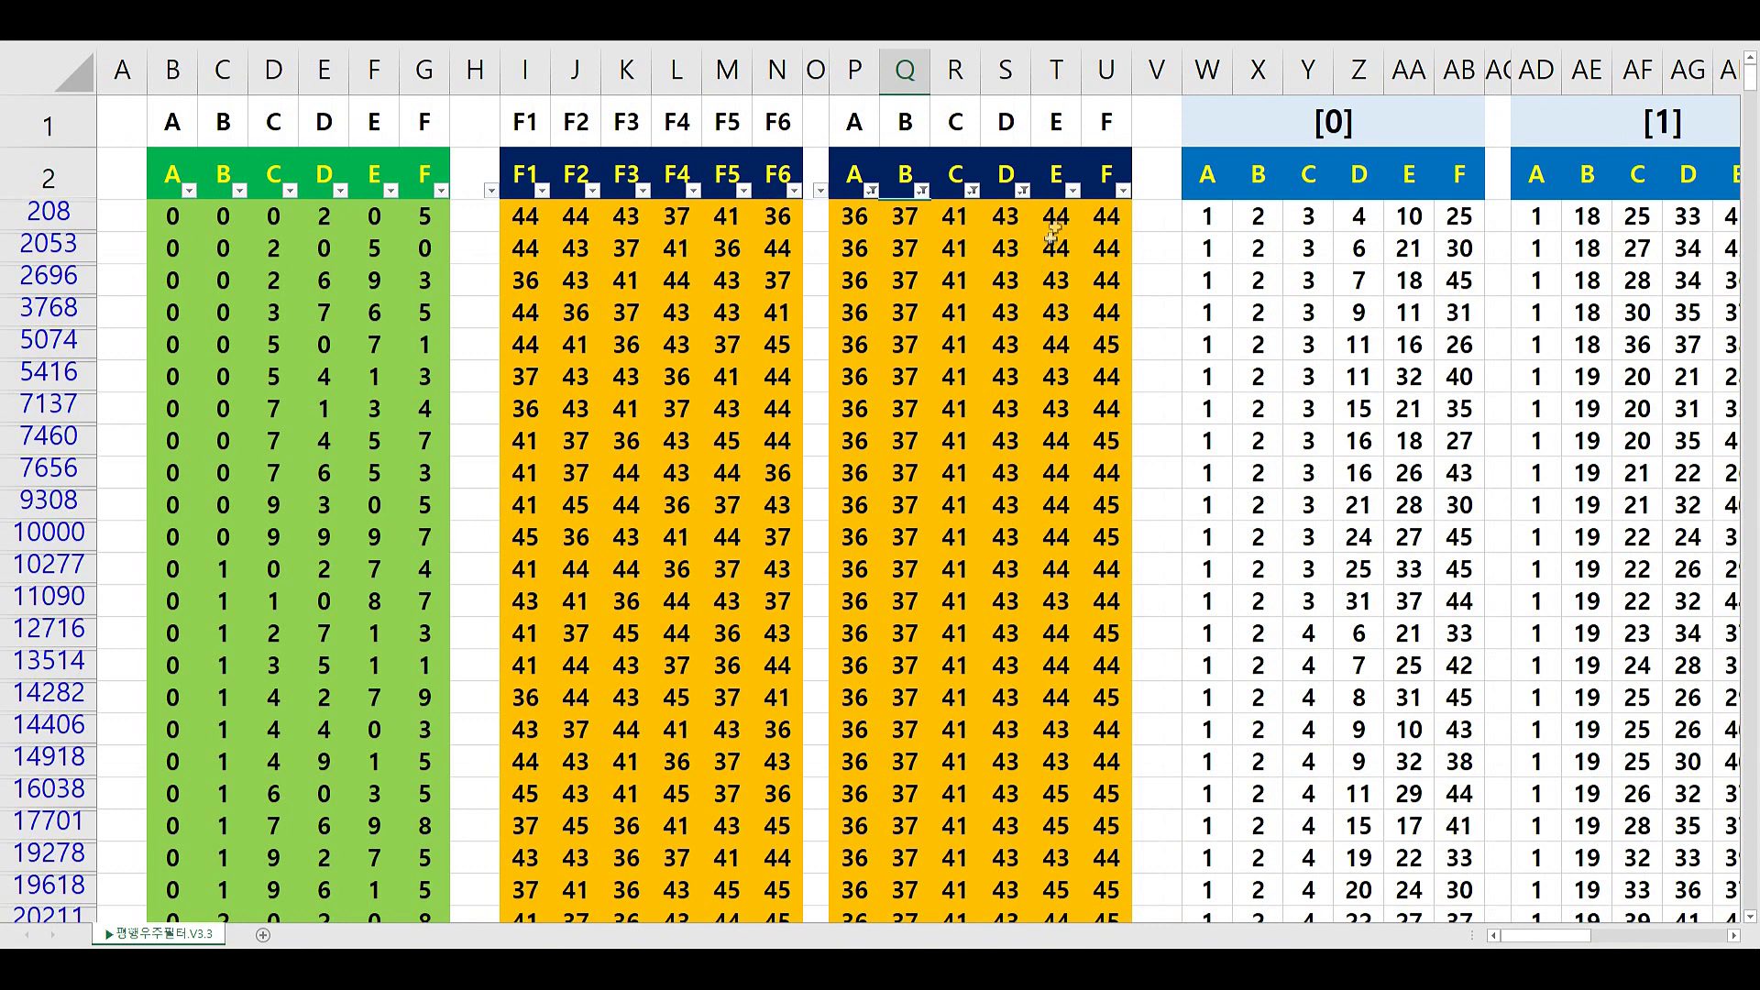
# Filter the navy-headed E column (column T) to show only 43 and 44
pyautogui.click(1072, 189)
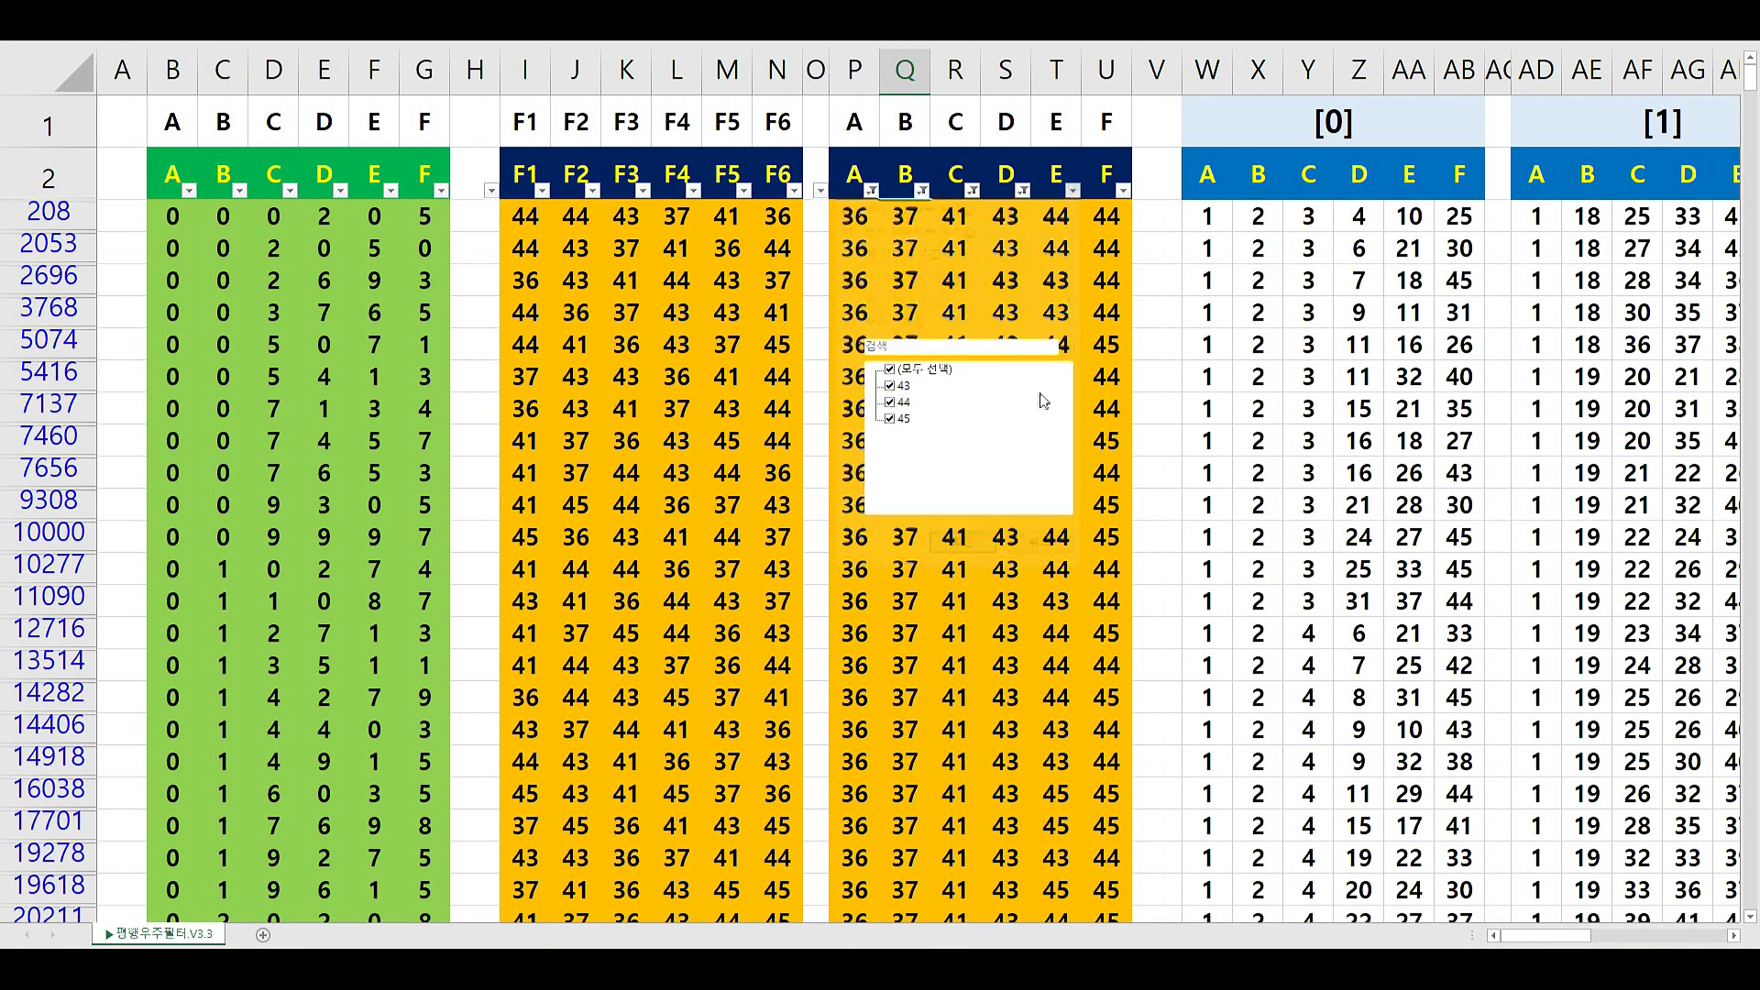
pyautogui.click(920, 371)
pyautogui.click(903, 386)
pyautogui.click(904, 403)
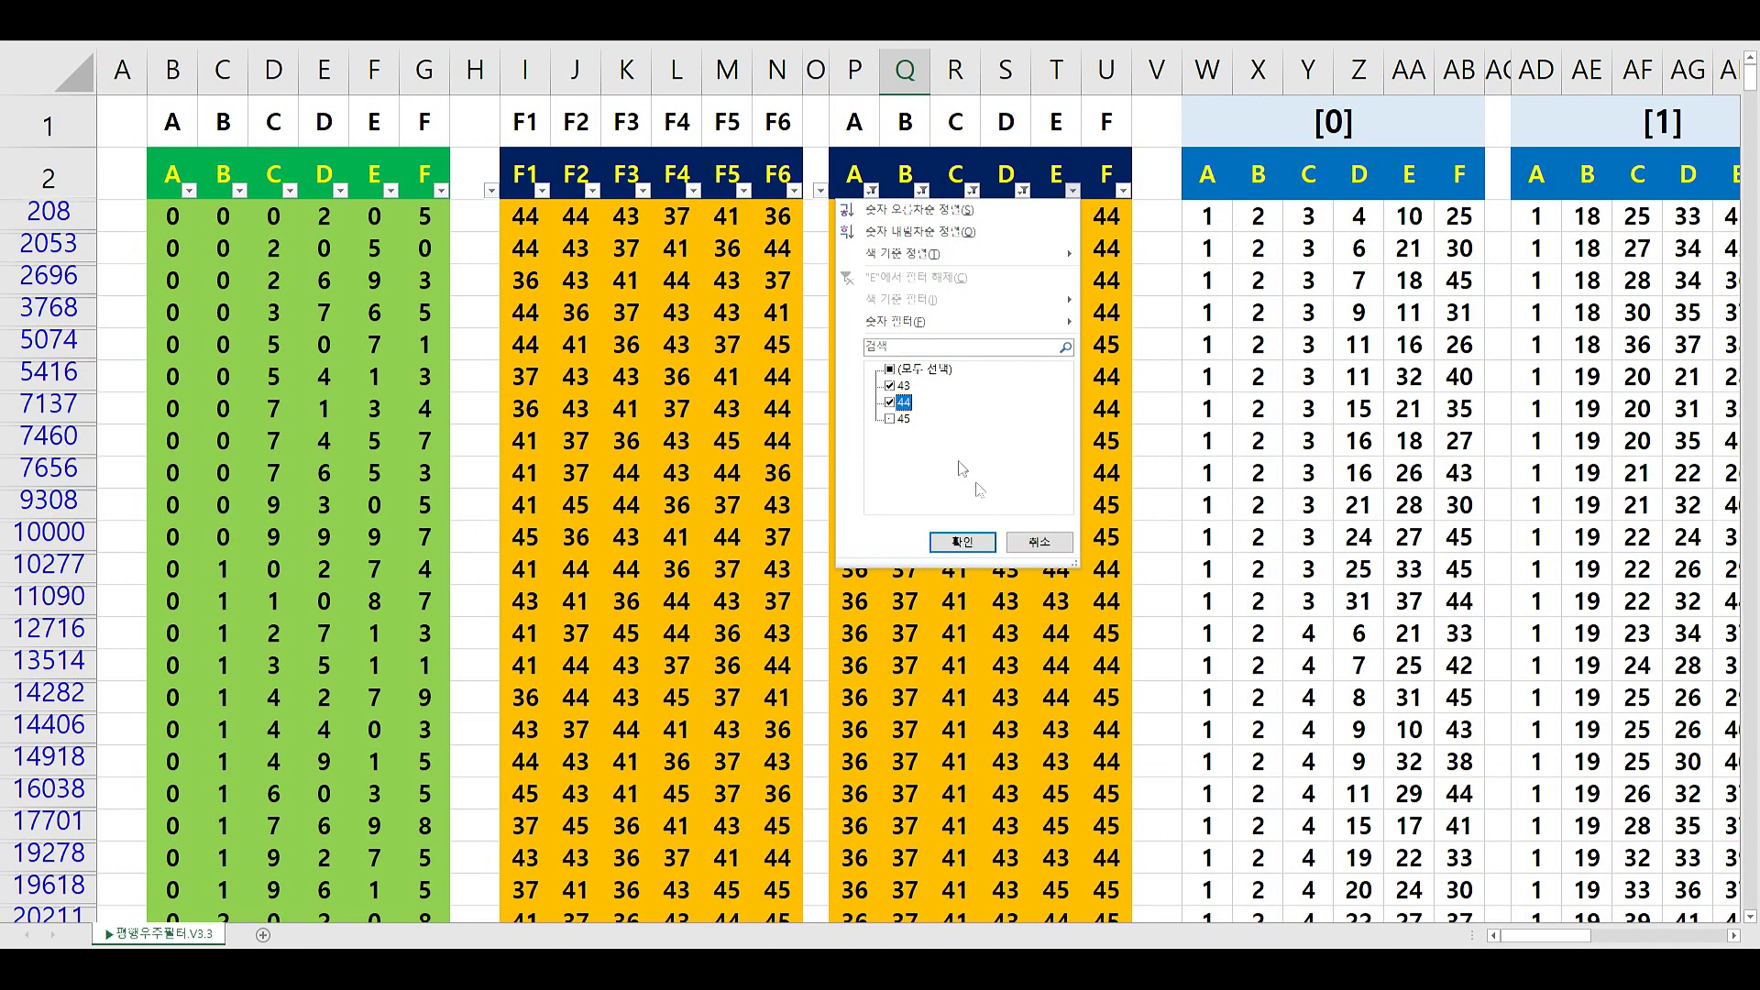
pyautogui.click(962, 542)
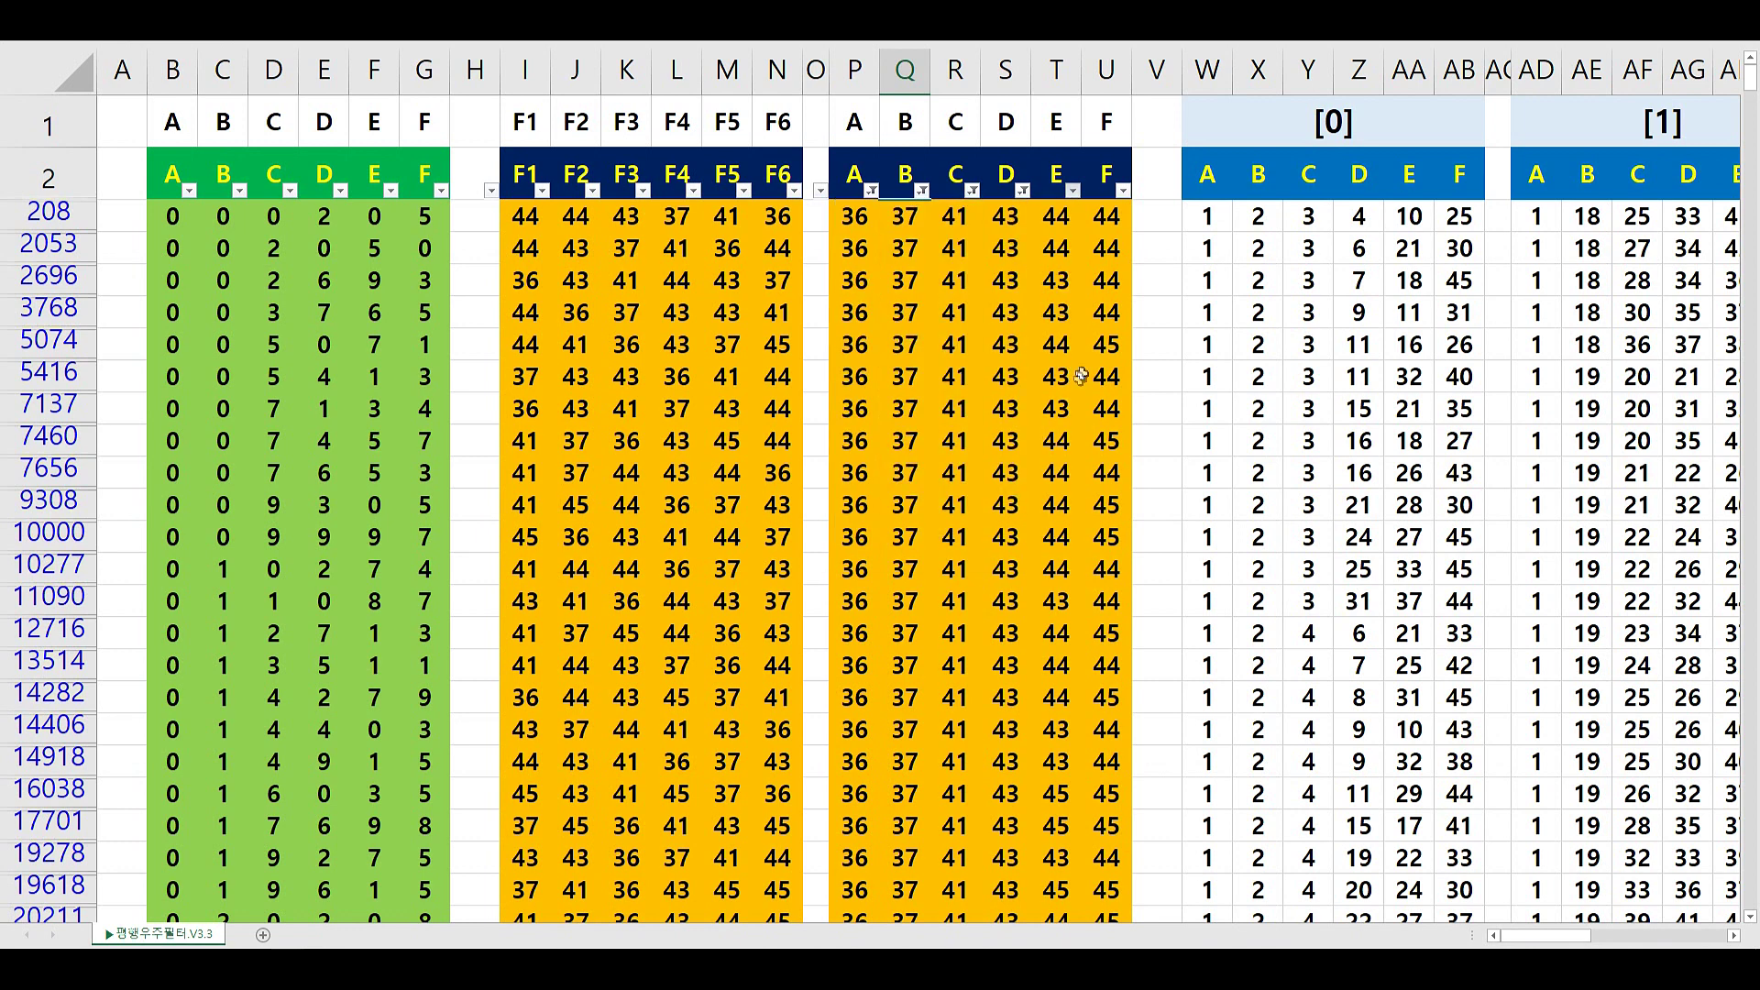
# Filter the navy-headed F column (column U) to show only 45
pyautogui.click(1123, 190)
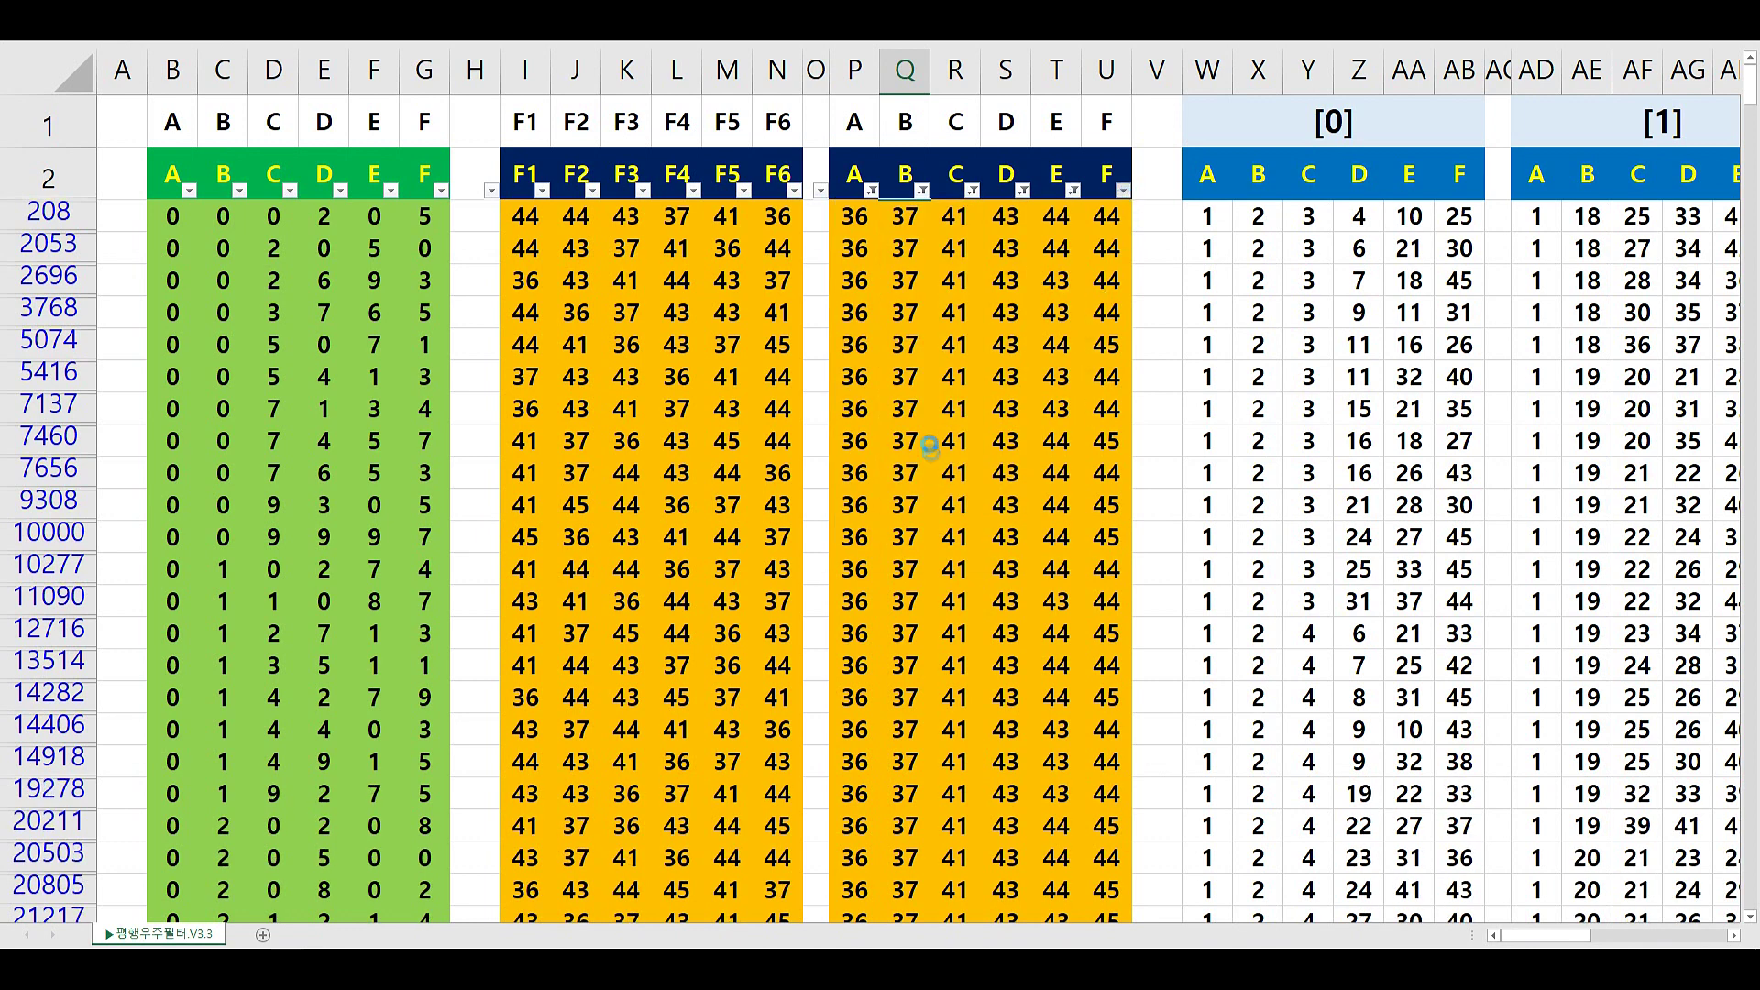
pyautogui.click(960, 370)
pyautogui.click(949, 418)
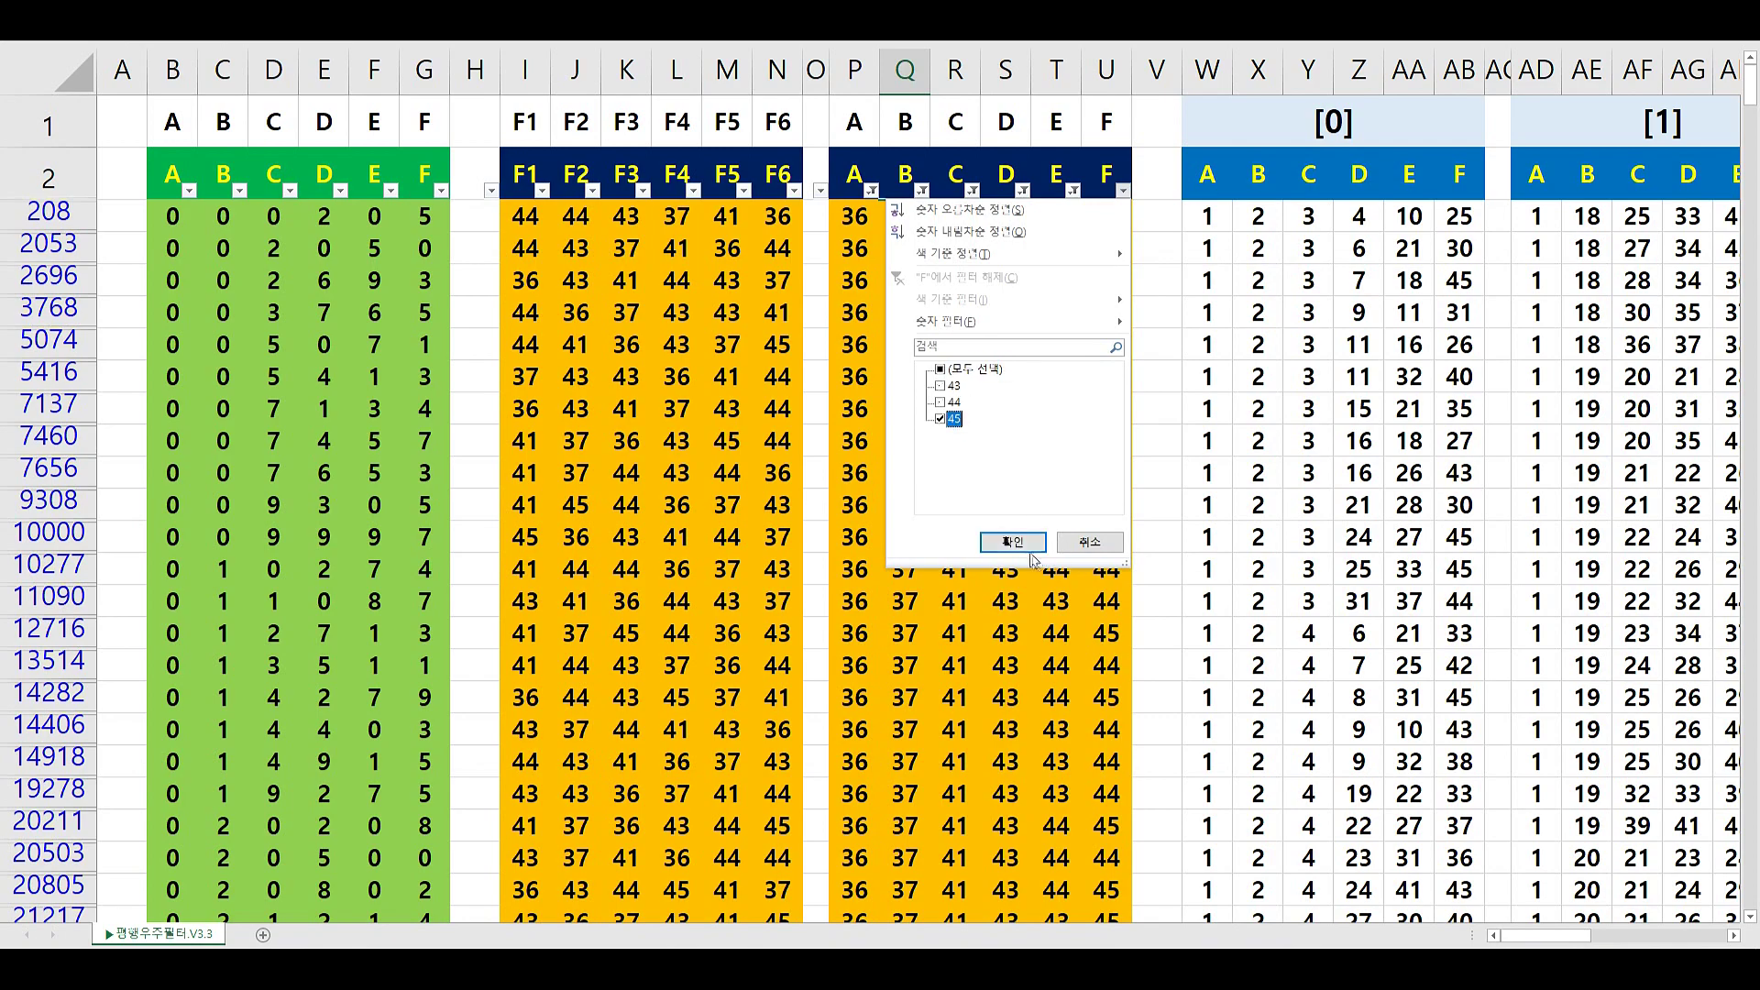
pyautogui.click(1012, 542)
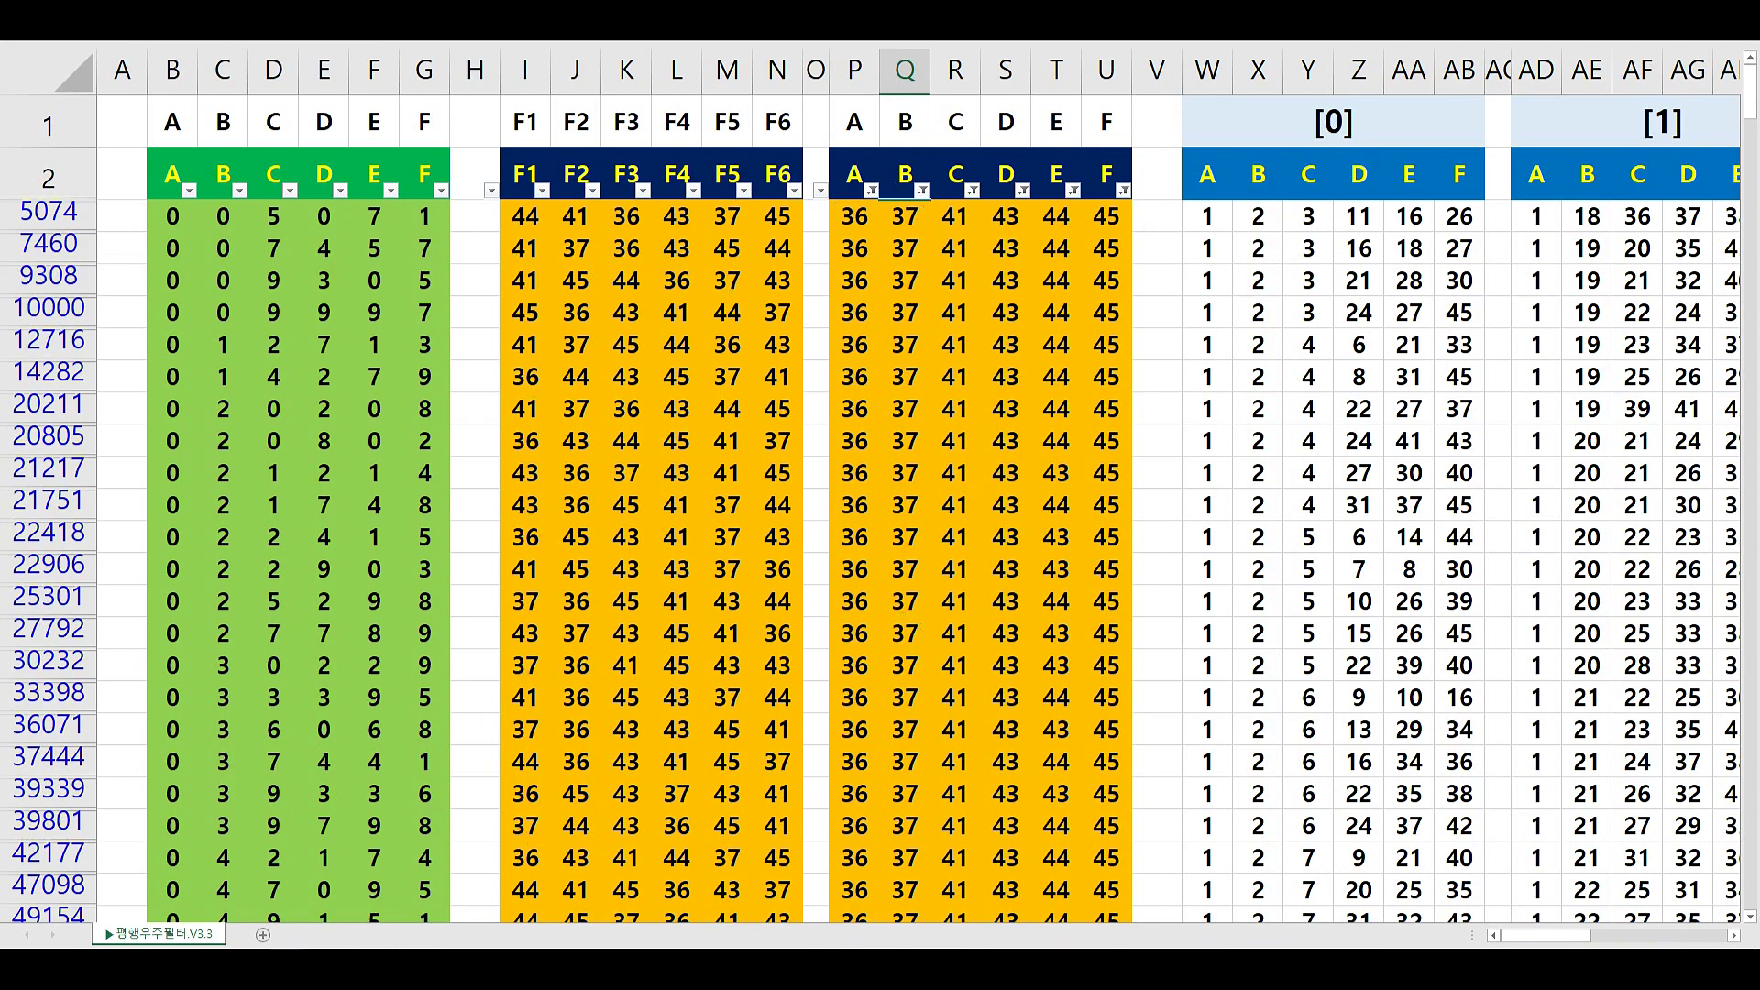
# Check the row 2 marks on sheets FD and FE in the other workbook, and return to the filter workbook
pyautogui.click(344, 894)
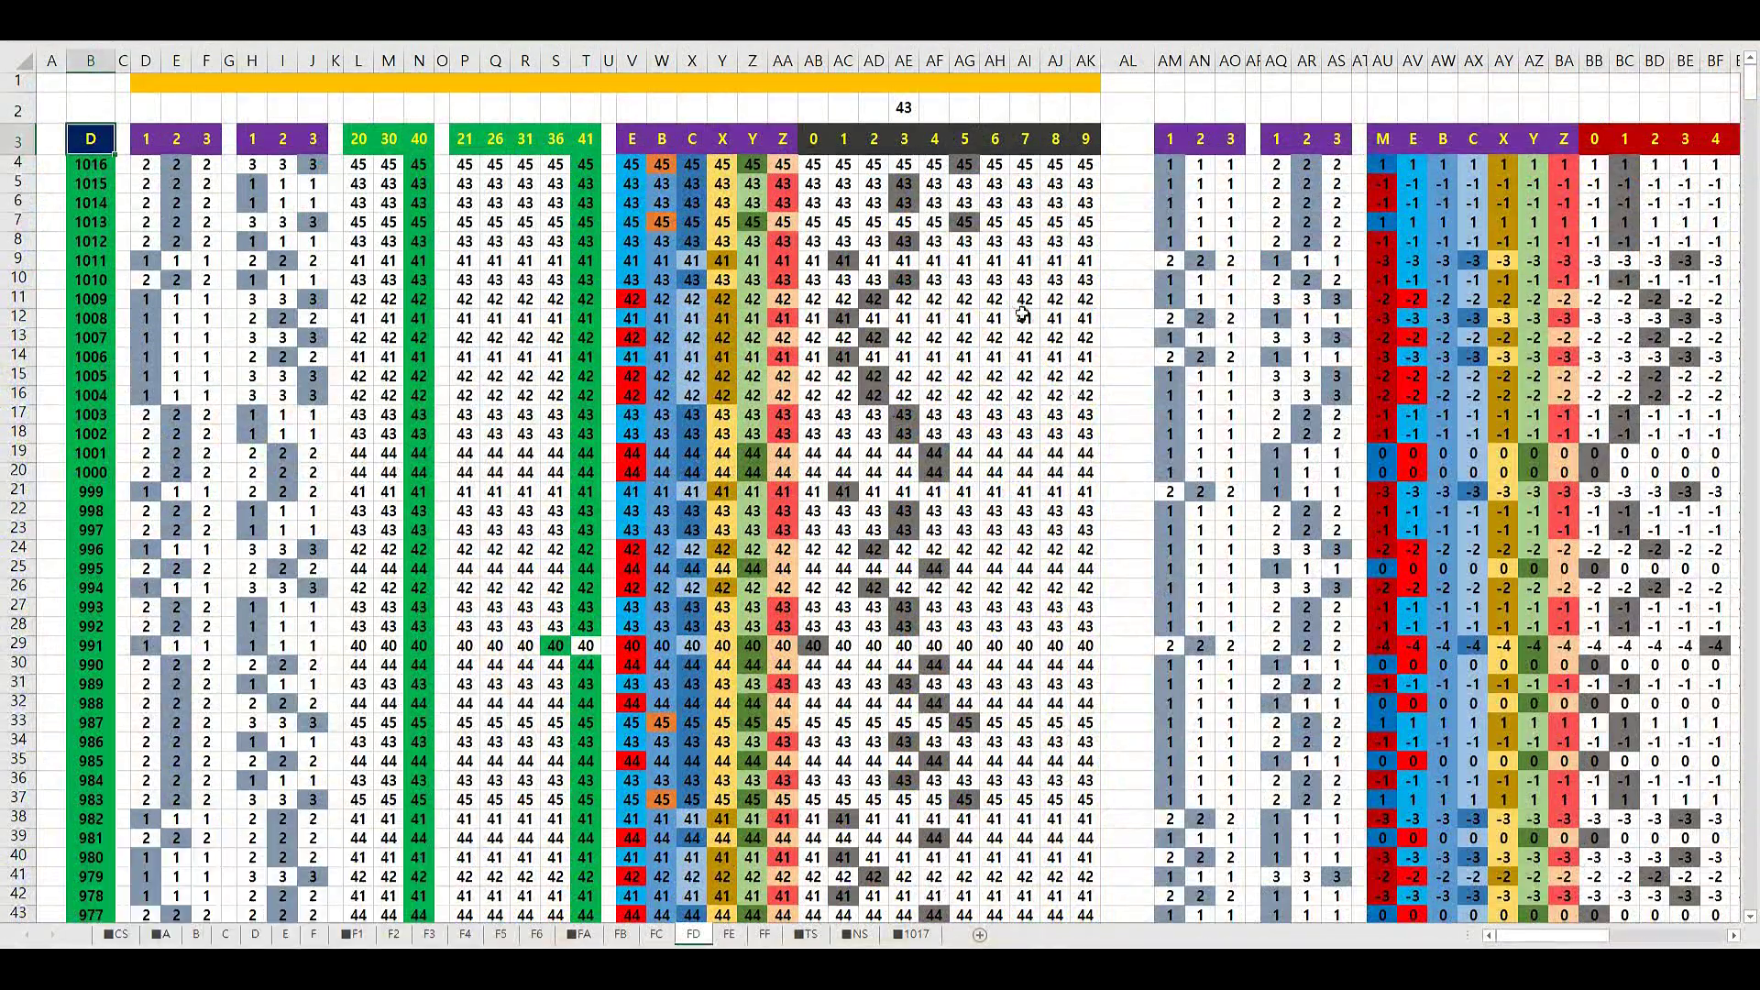
pyautogui.click(727, 935)
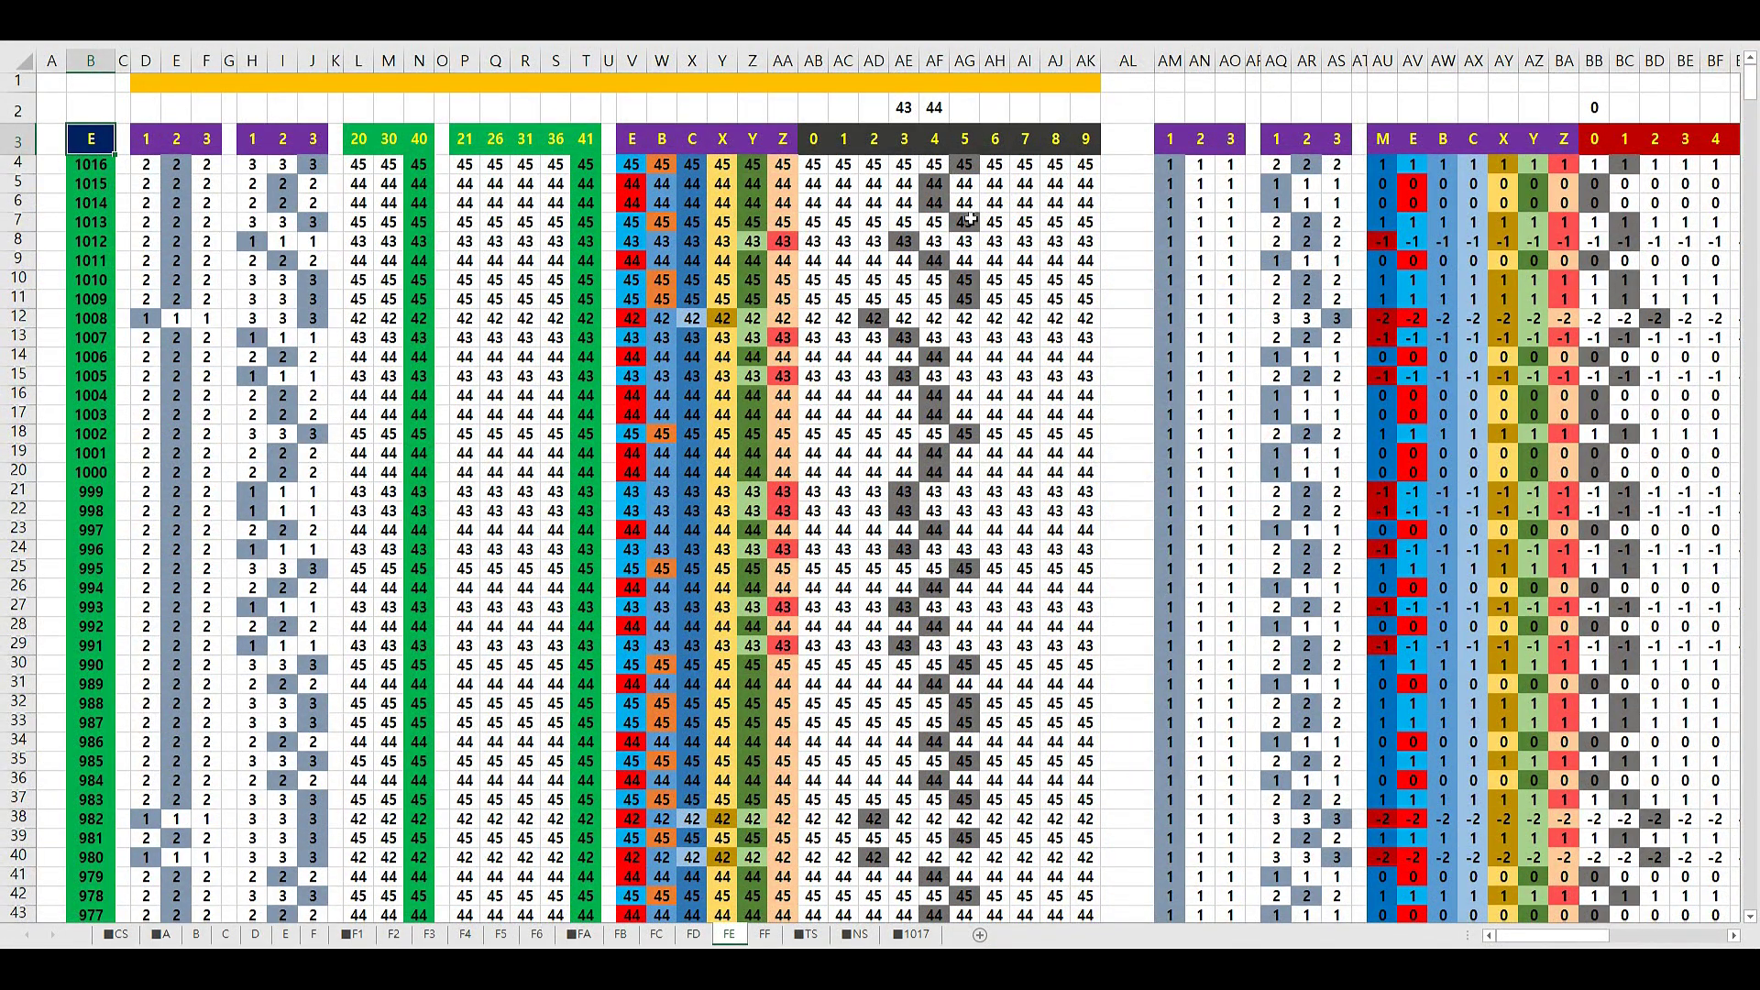
pyautogui.click(904, 109)
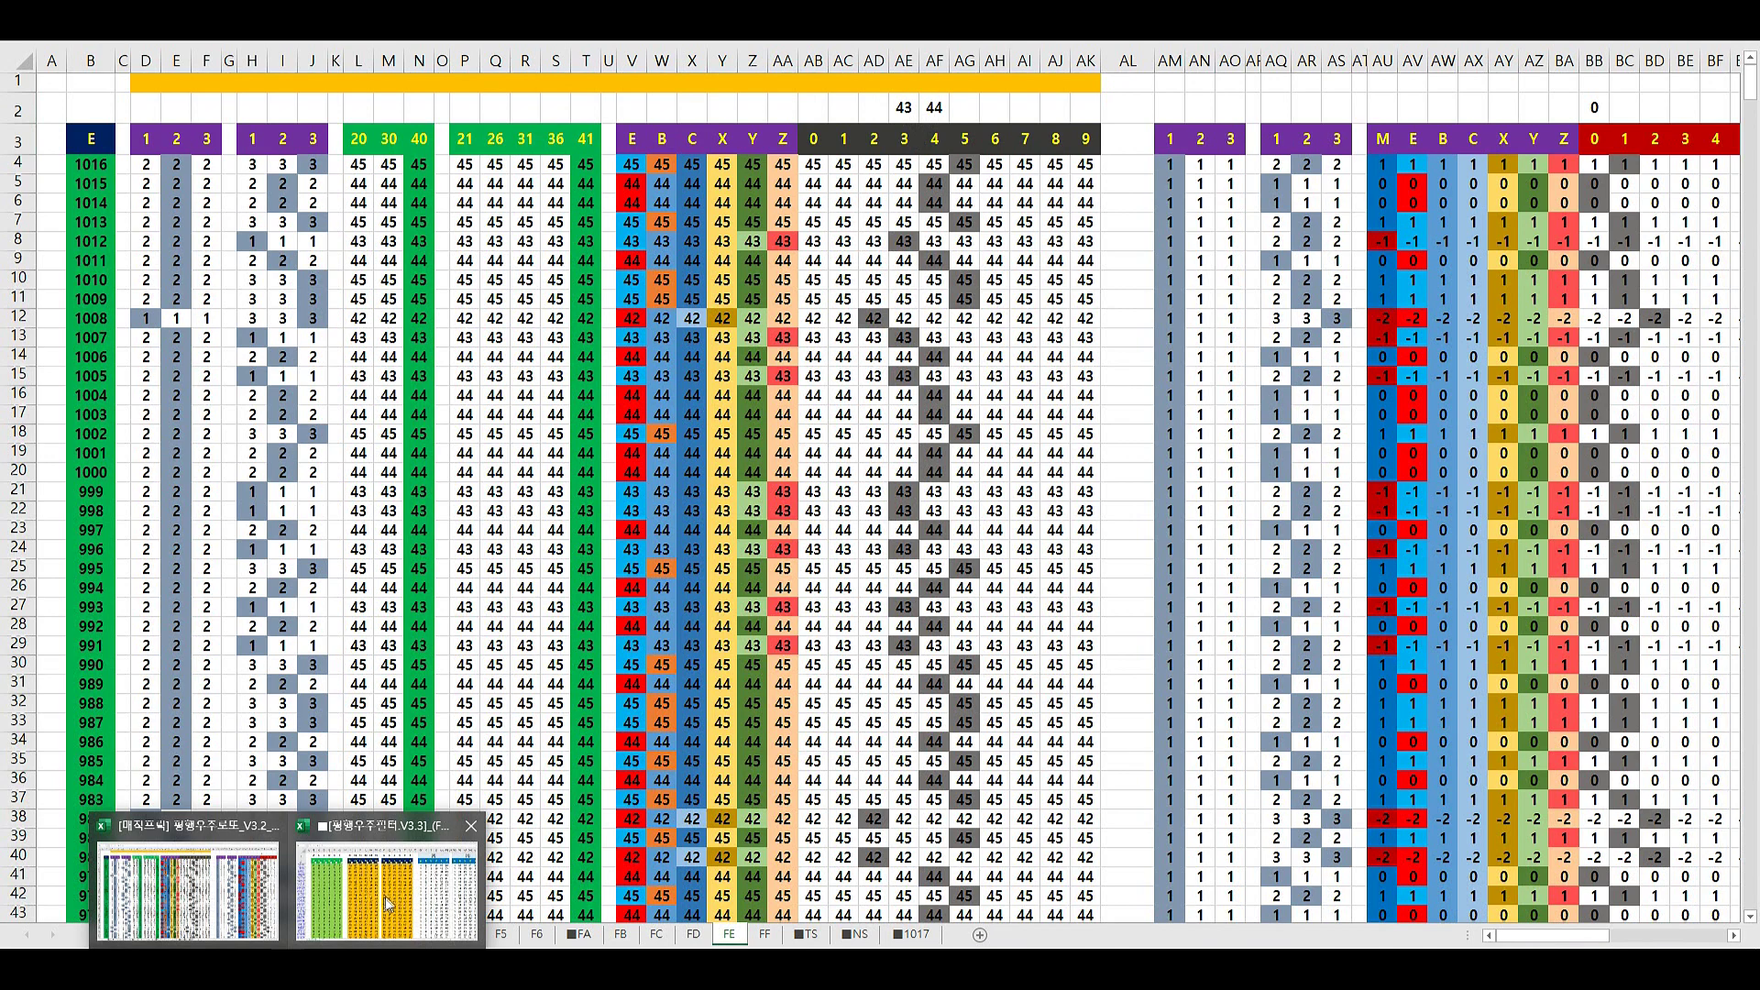
pyautogui.click(394, 894)
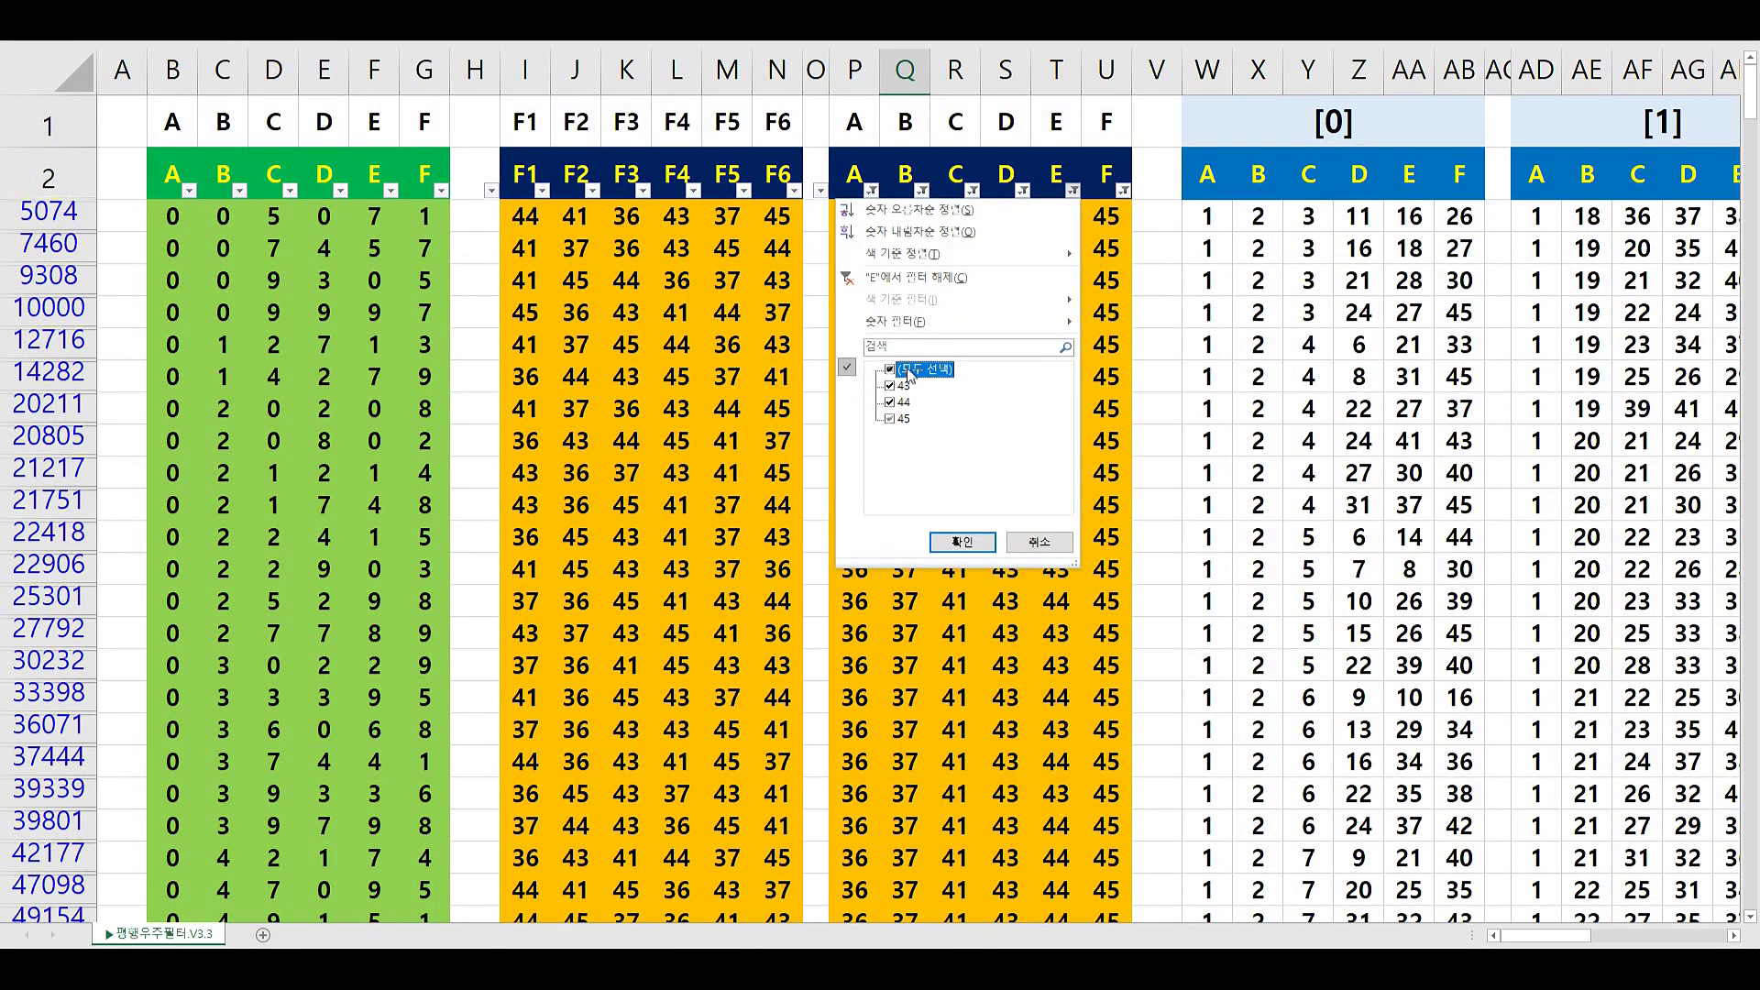
# Narrow the navy-headed E column (column T) filter to only 43, and display the ribbon with both tabs and commands
pyautogui.click(908, 371)
pyautogui.click(901, 387)
pyautogui.click(962, 542)
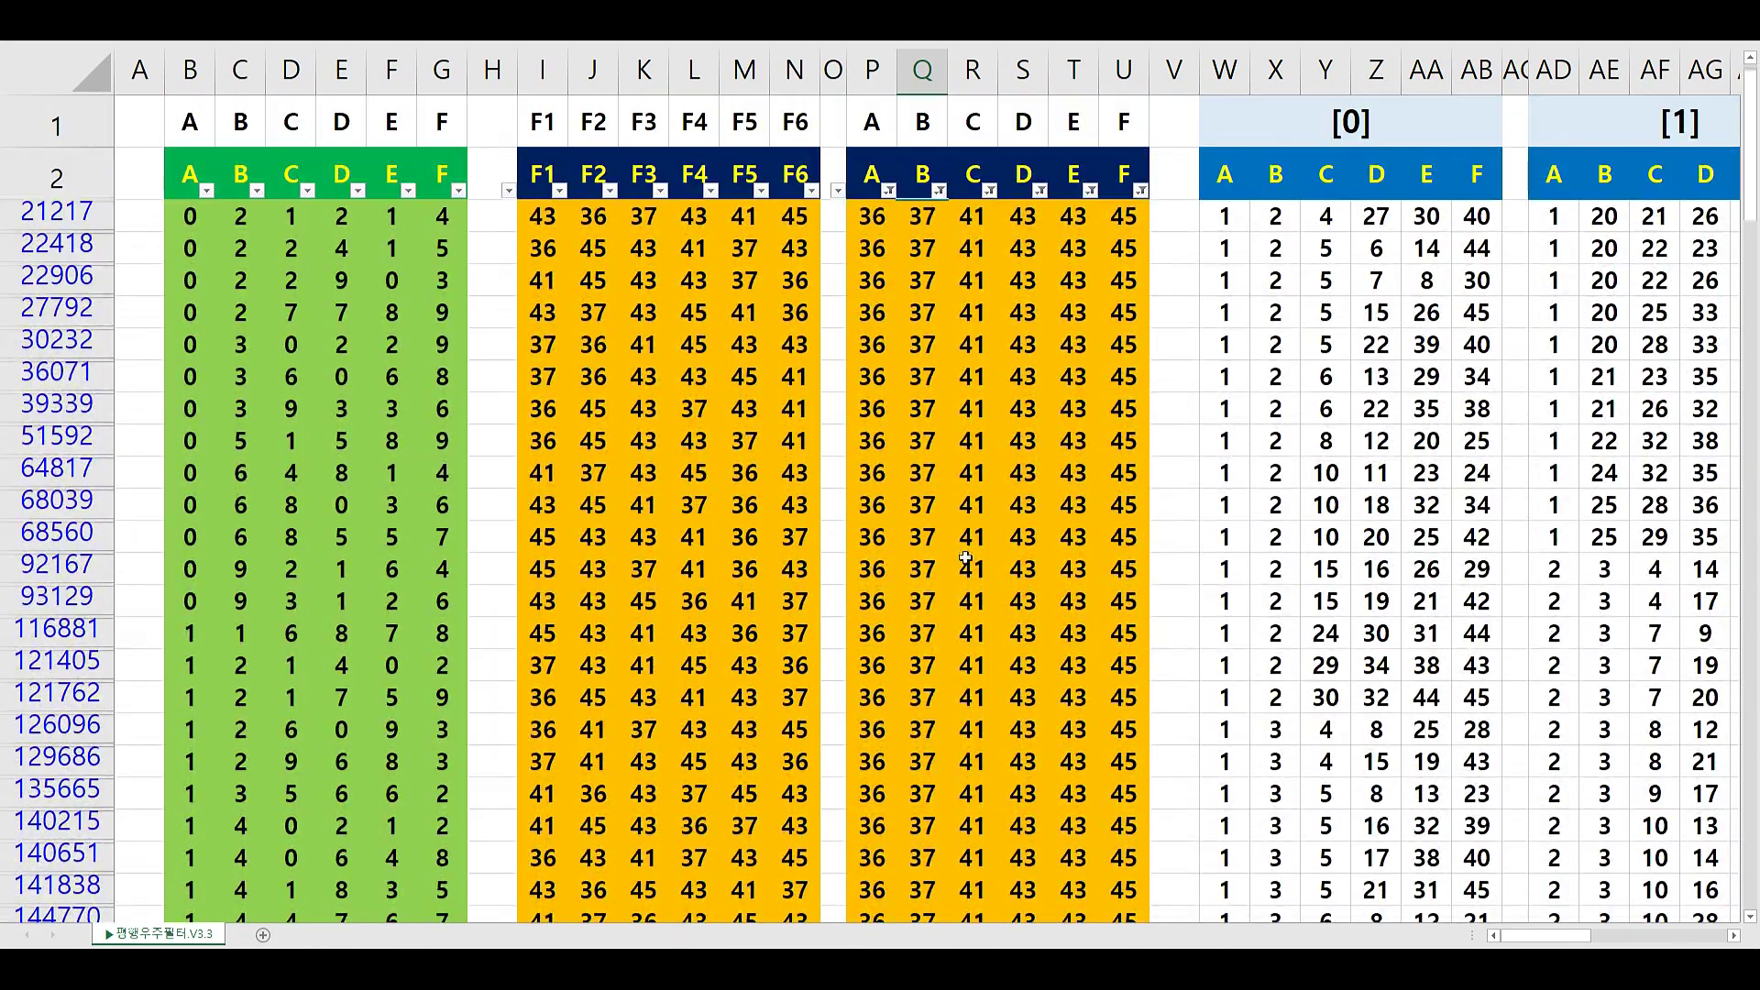
pyautogui.click(1590, 19)
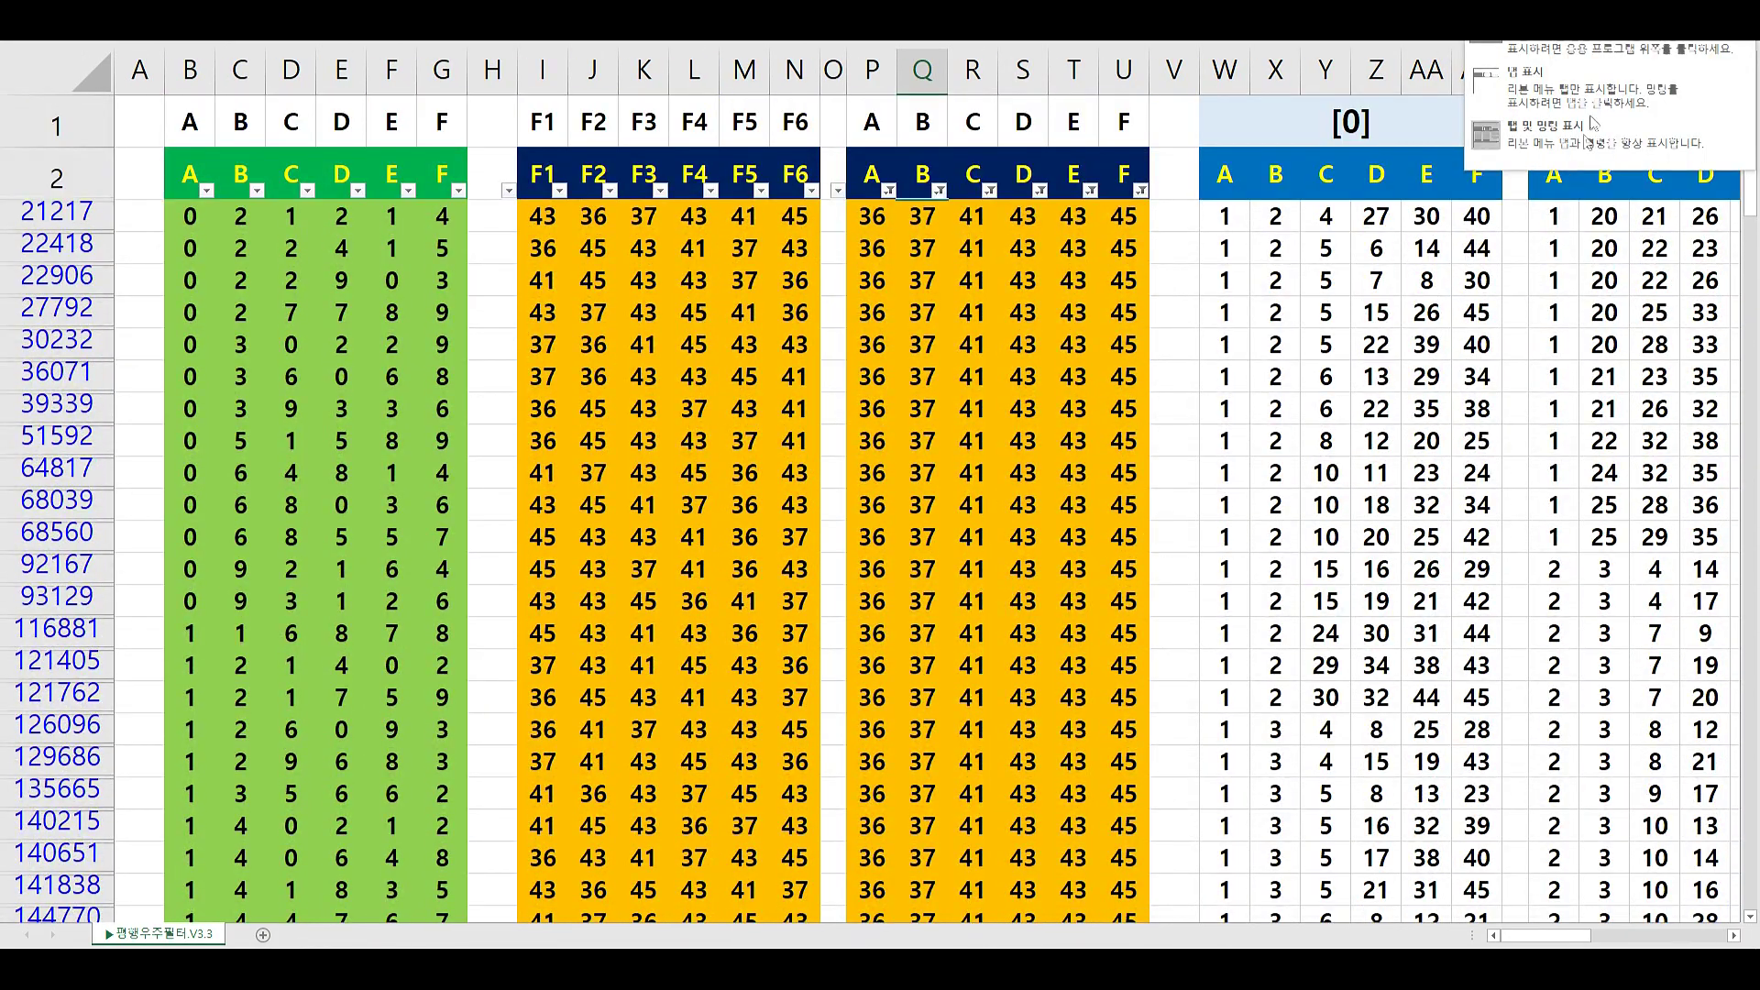
pyautogui.click(1567, 138)
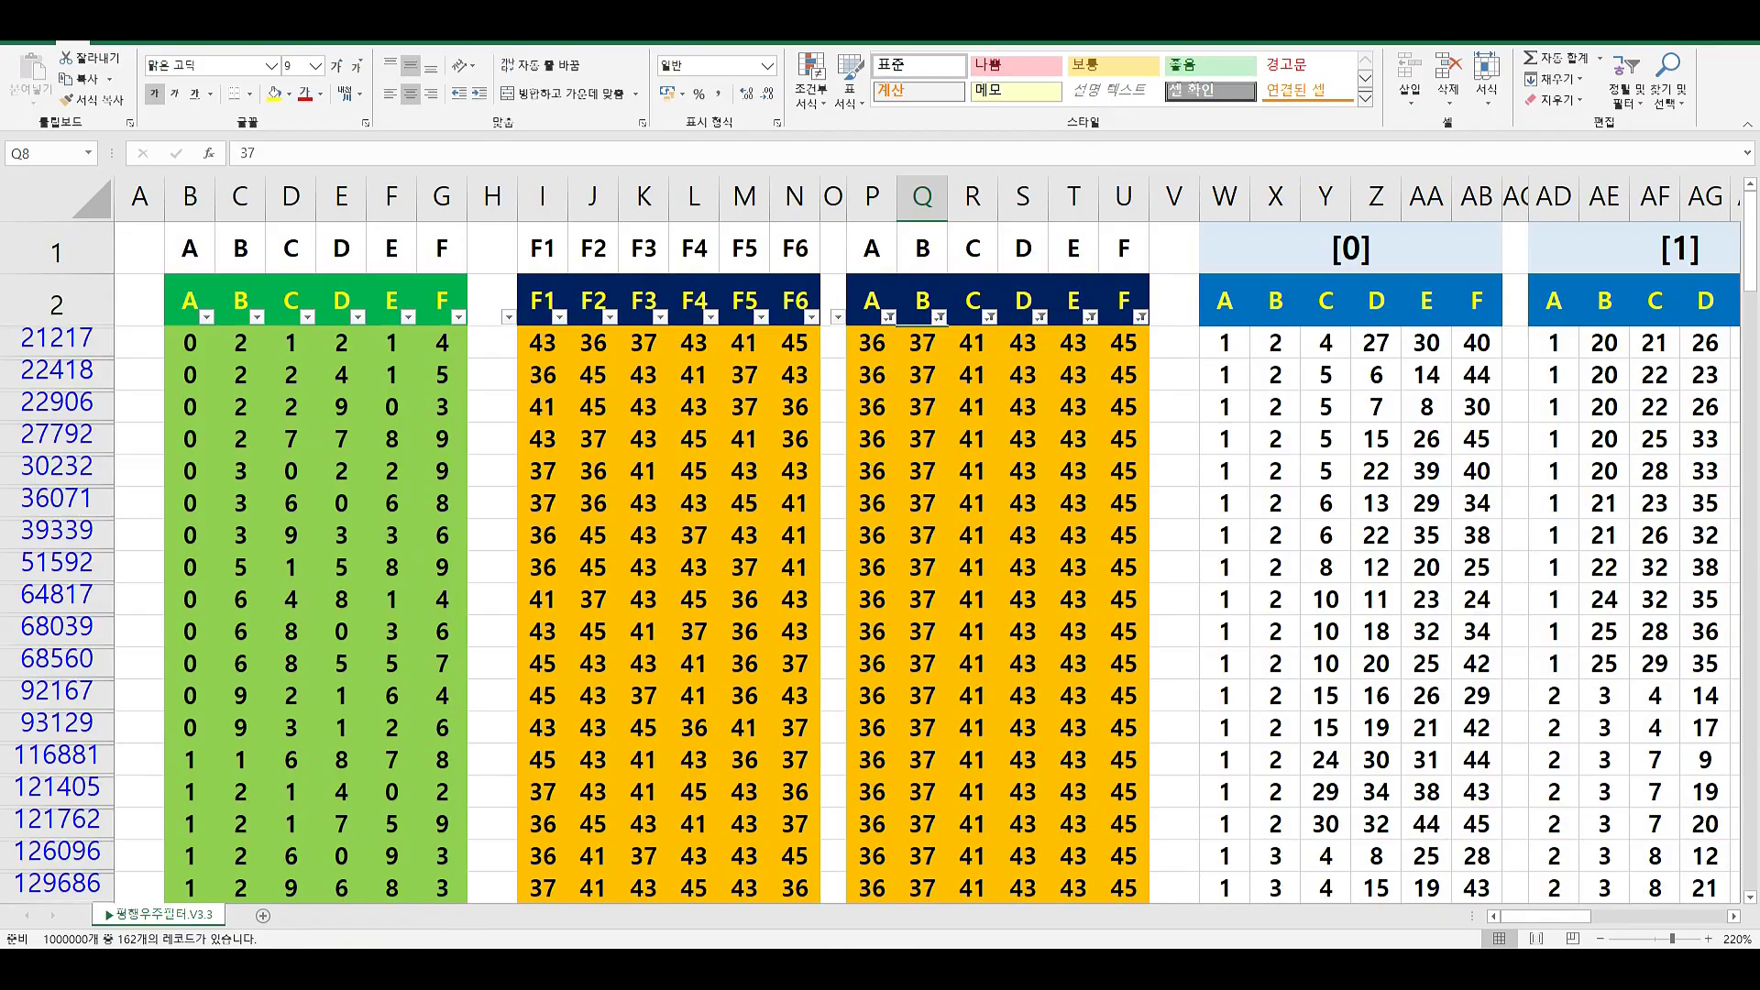
# Switch to the other workbook and examine the 30, 40 and digit columns 1 and 3 to 7 on sheet F1
pyautogui.click(257, 893)
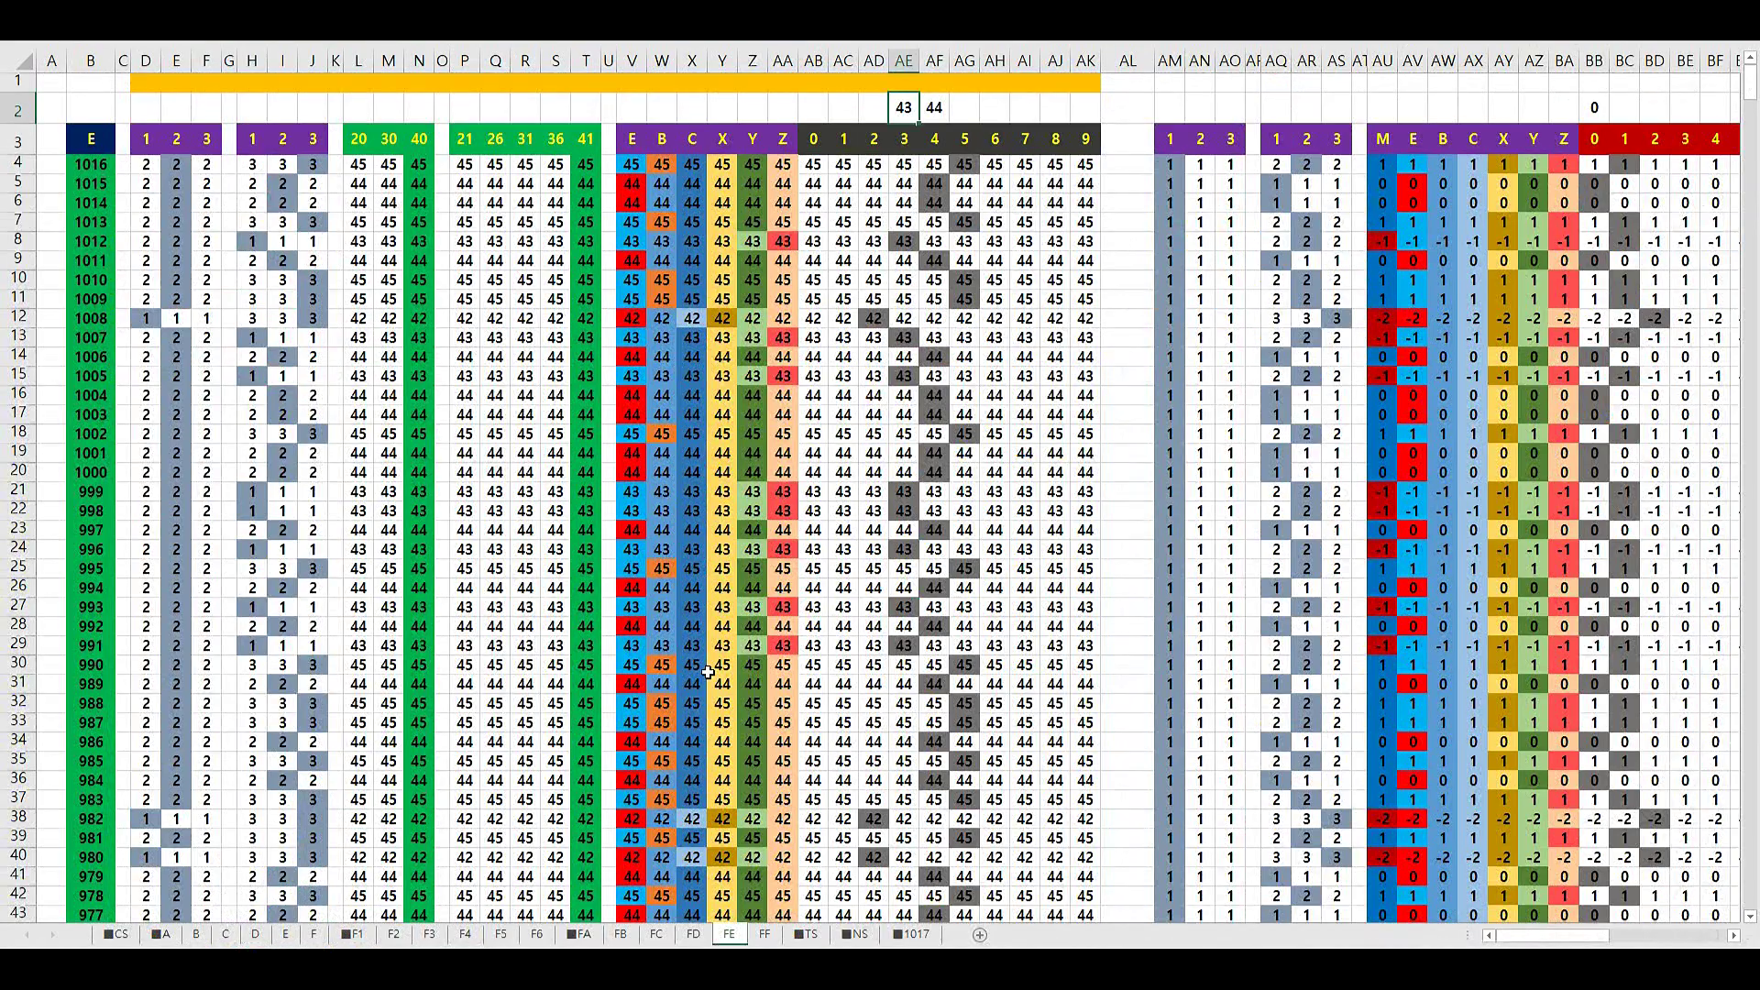
pyautogui.click(810, 507)
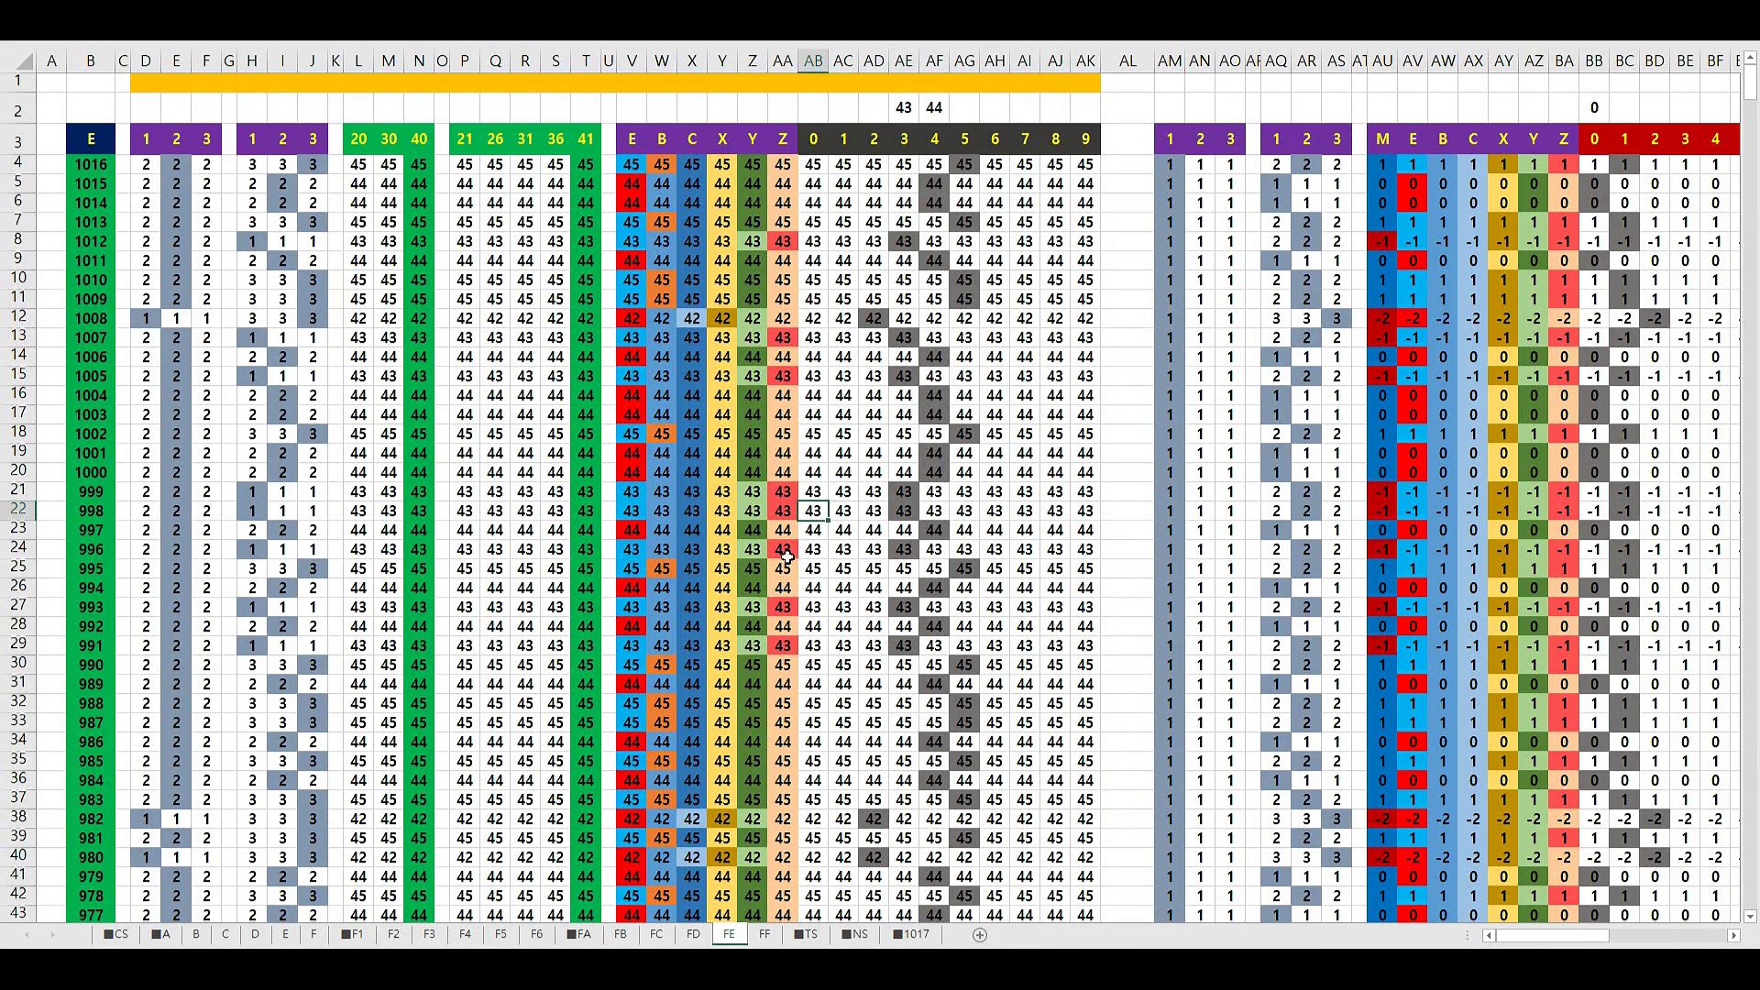
pyautogui.click(367, 939)
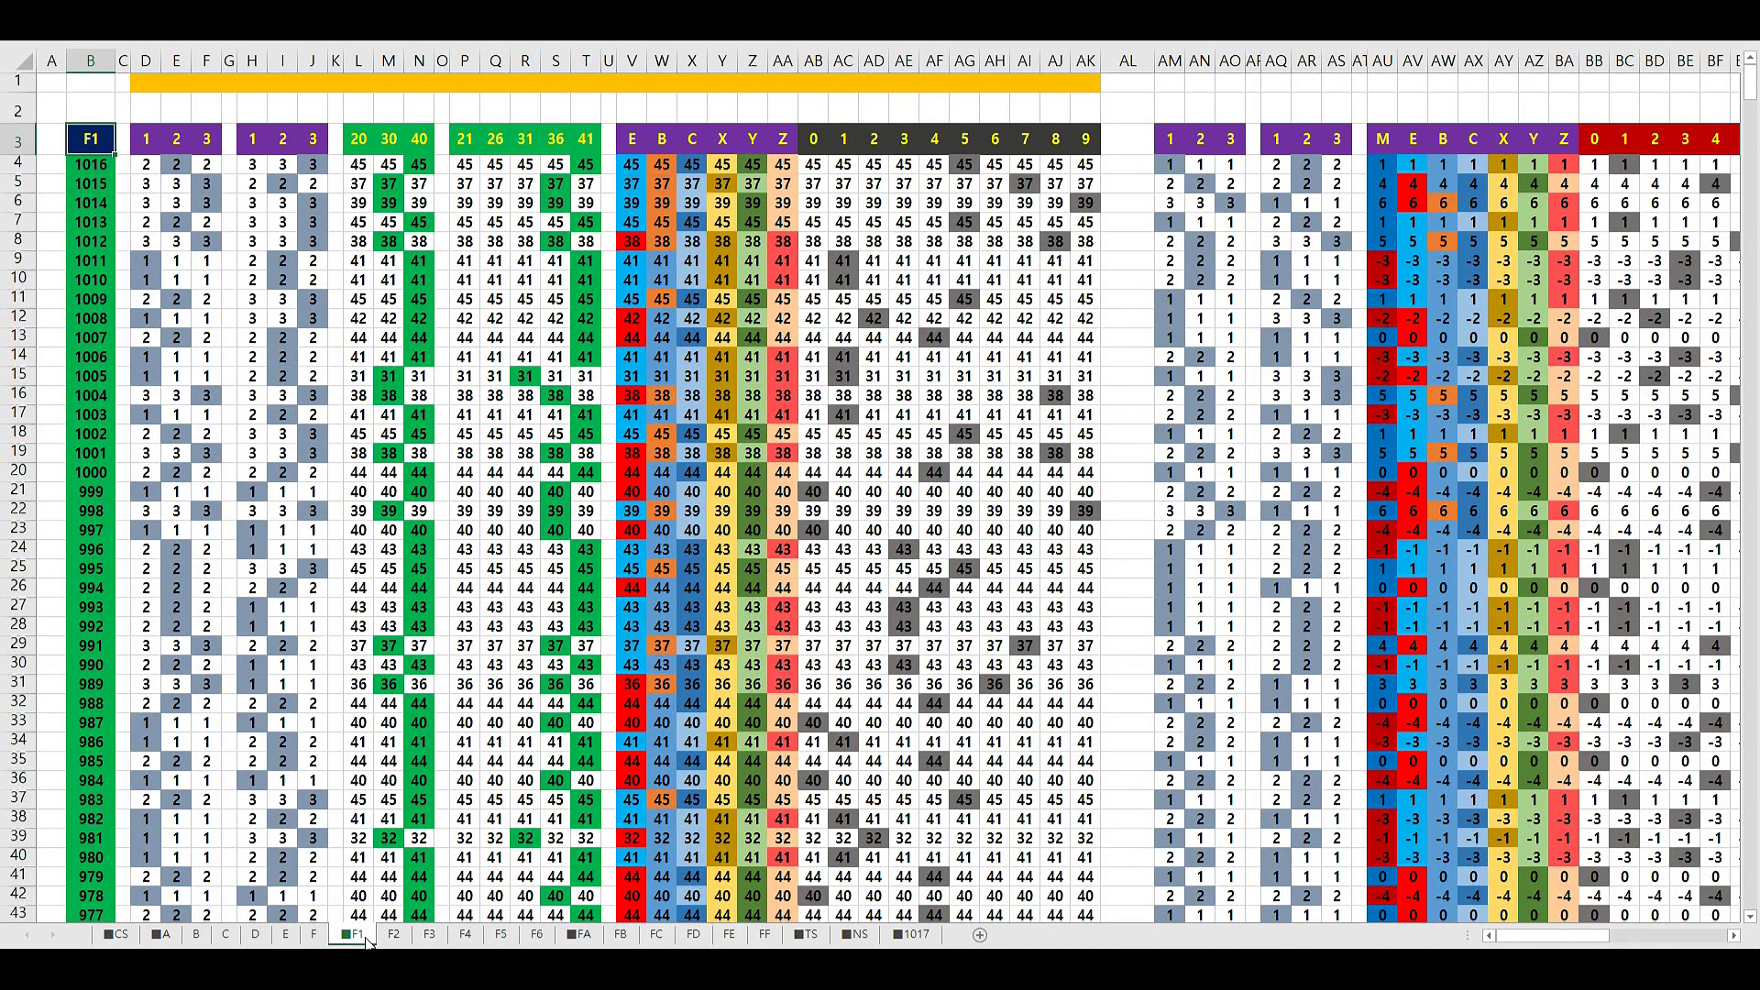
pyautogui.moveTo(389, 138); pyautogui.dragTo(419, 139)
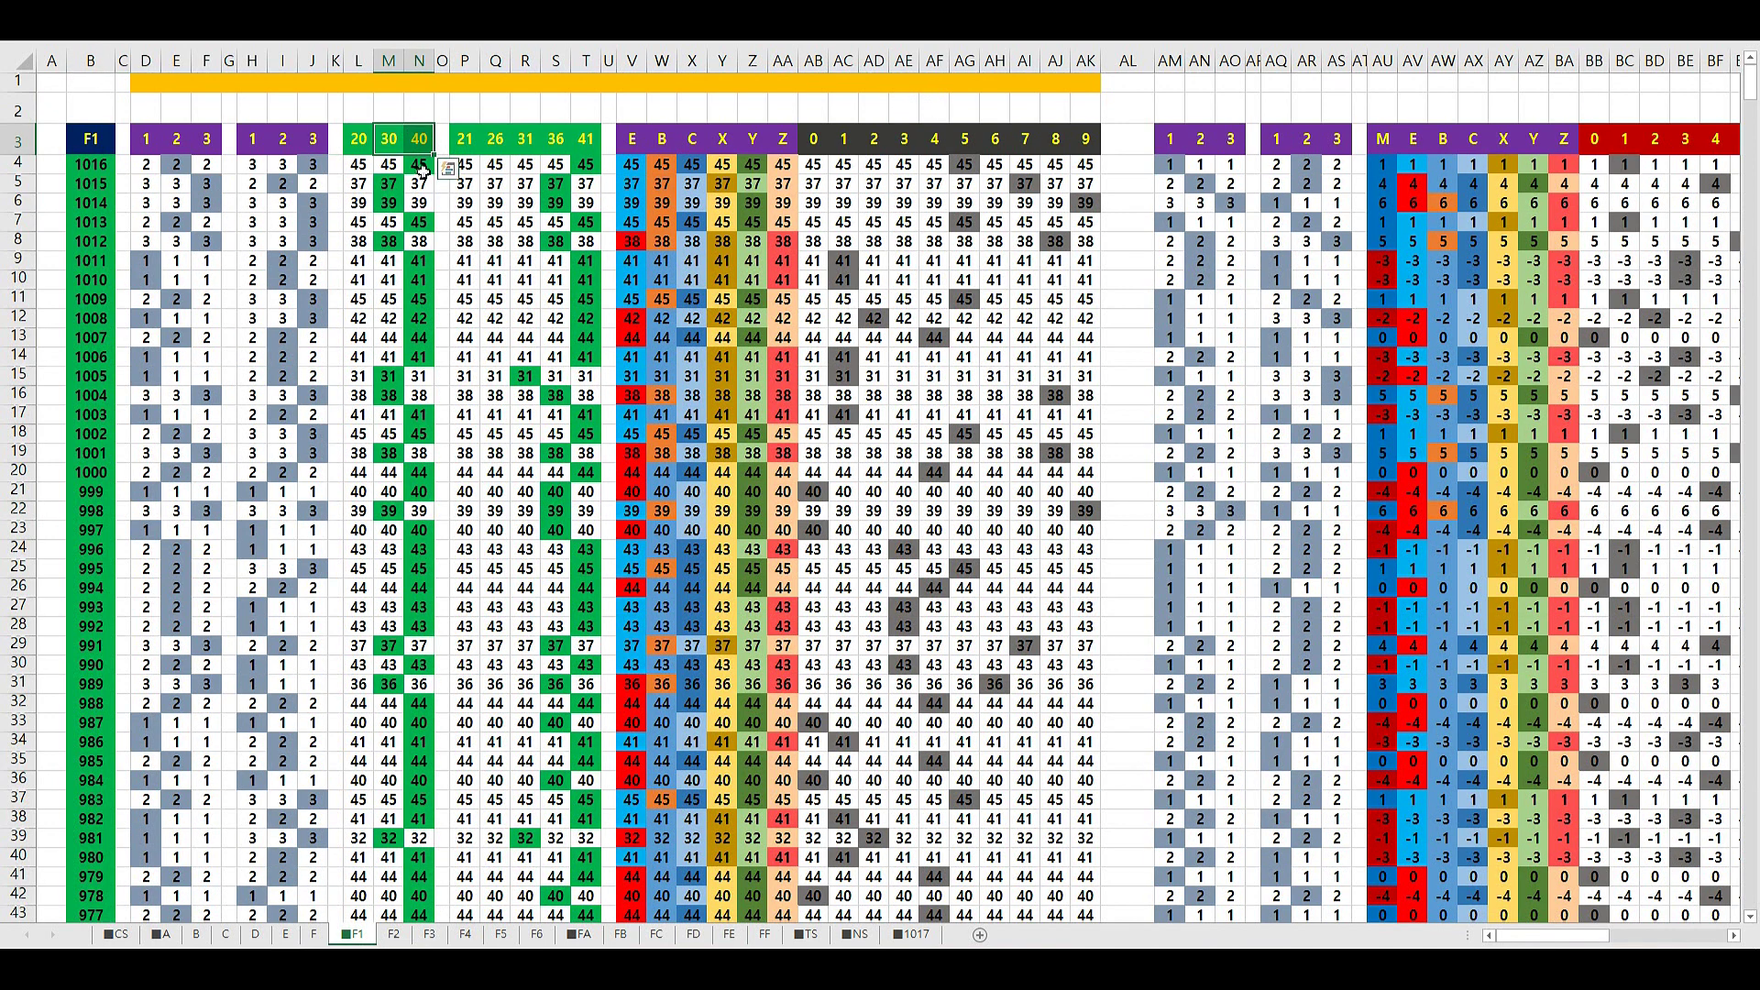
pyautogui.moveTo(904, 139); pyautogui.dragTo(1027, 138)
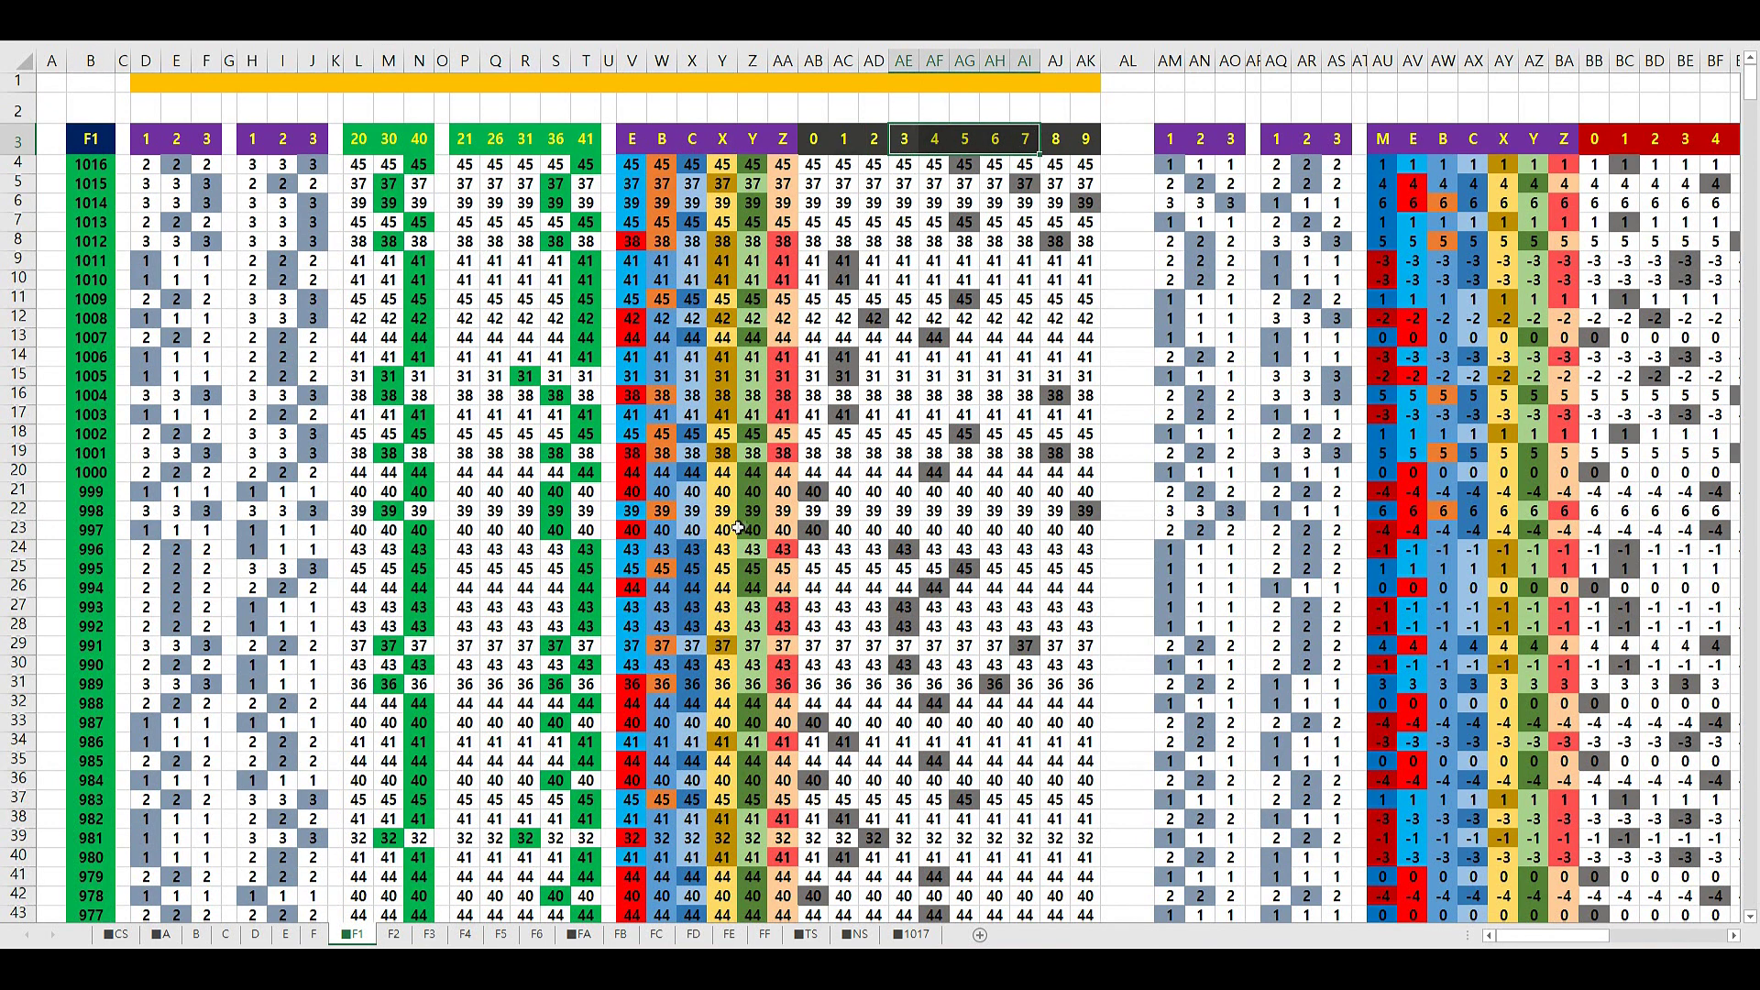
pyautogui.click(995, 472)
pyautogui.click(1004, 492)
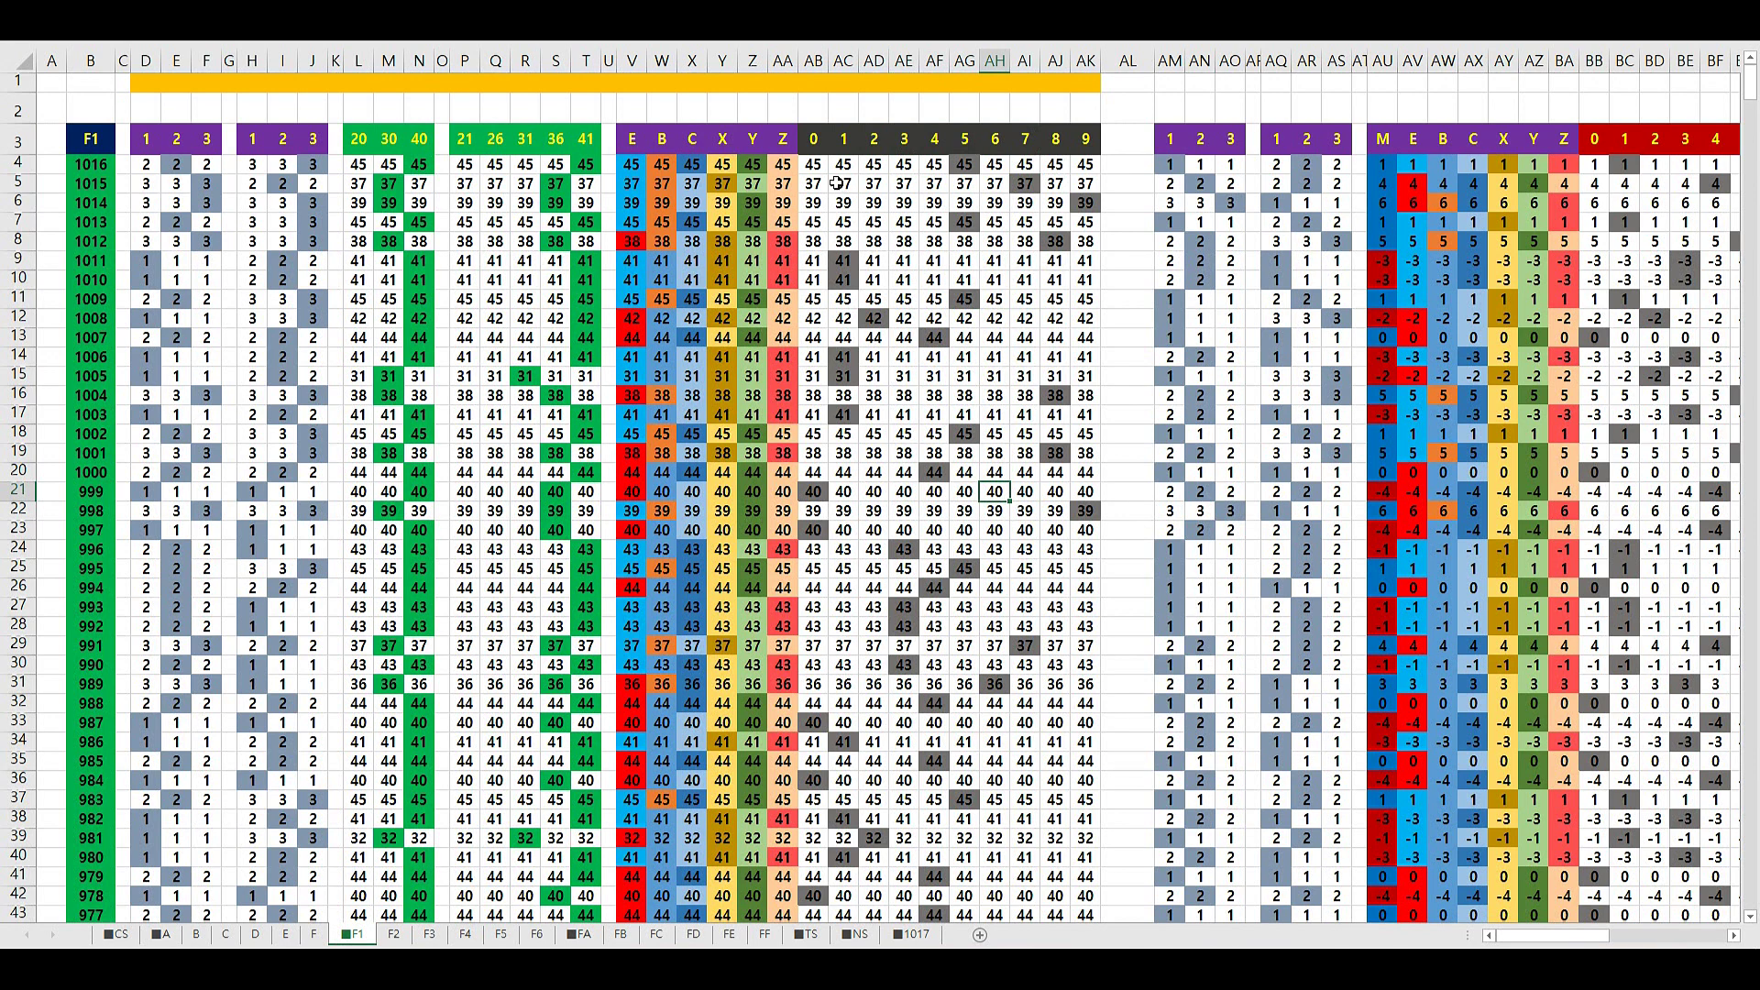
pyautogui.click(844, 139)
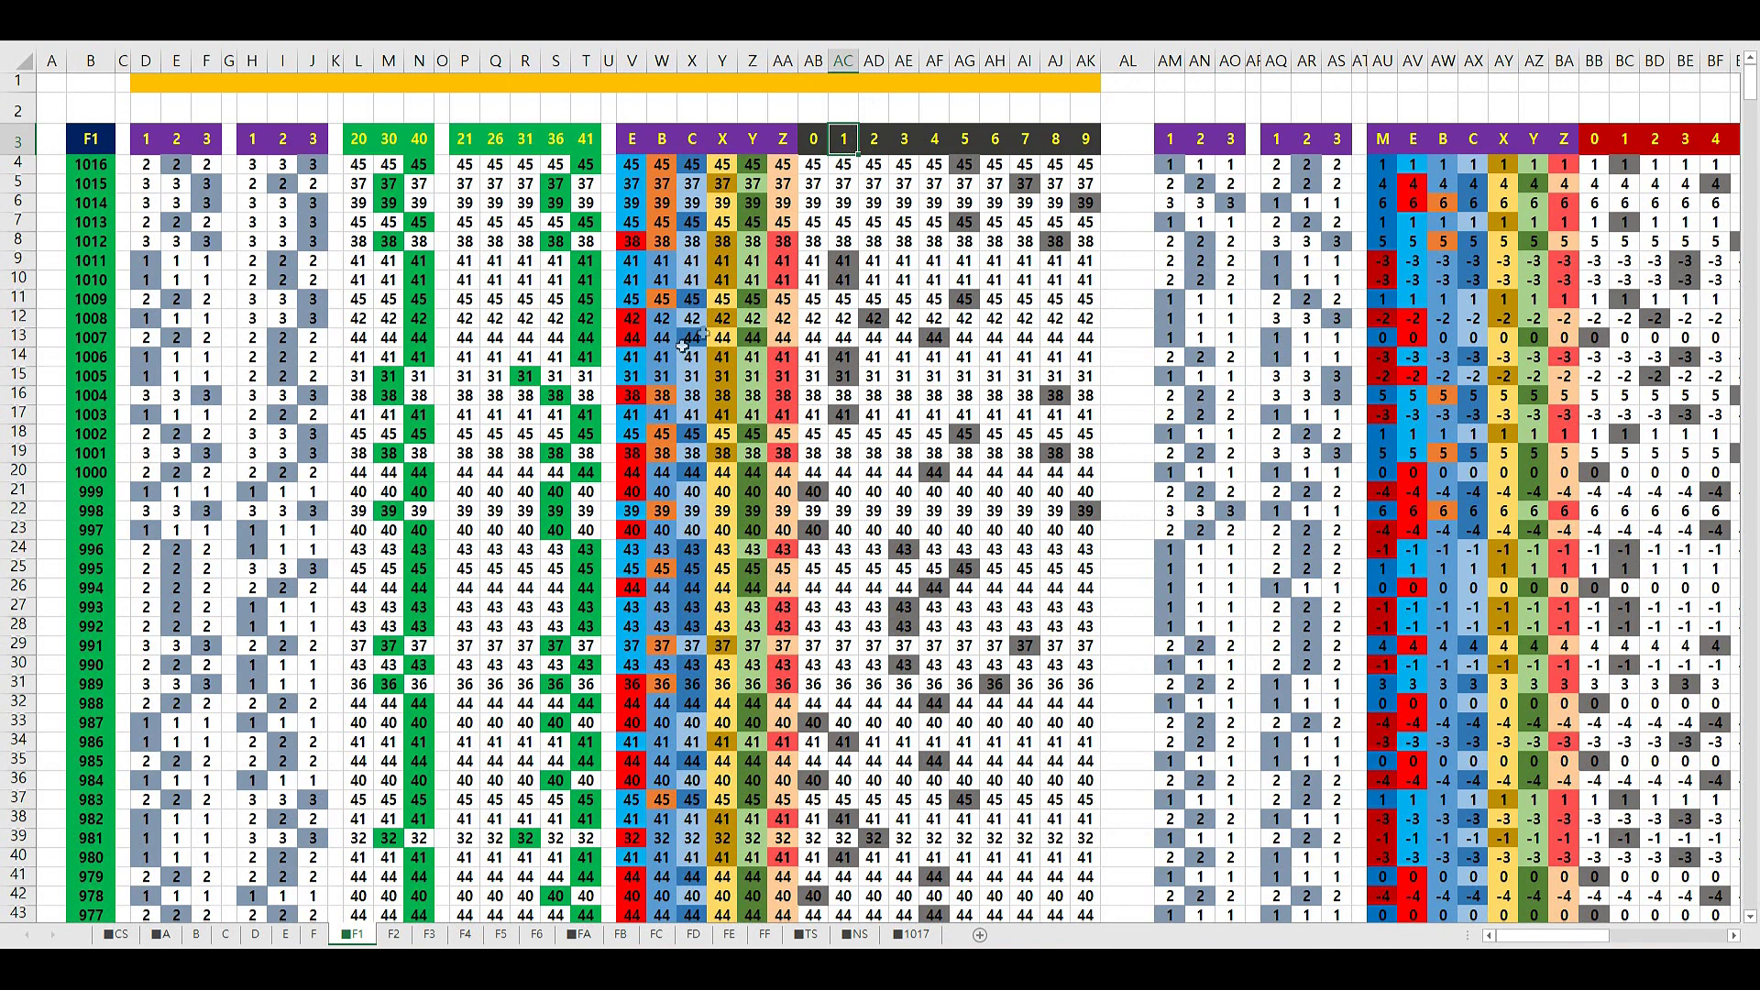
pyautogui.click(84, 140)
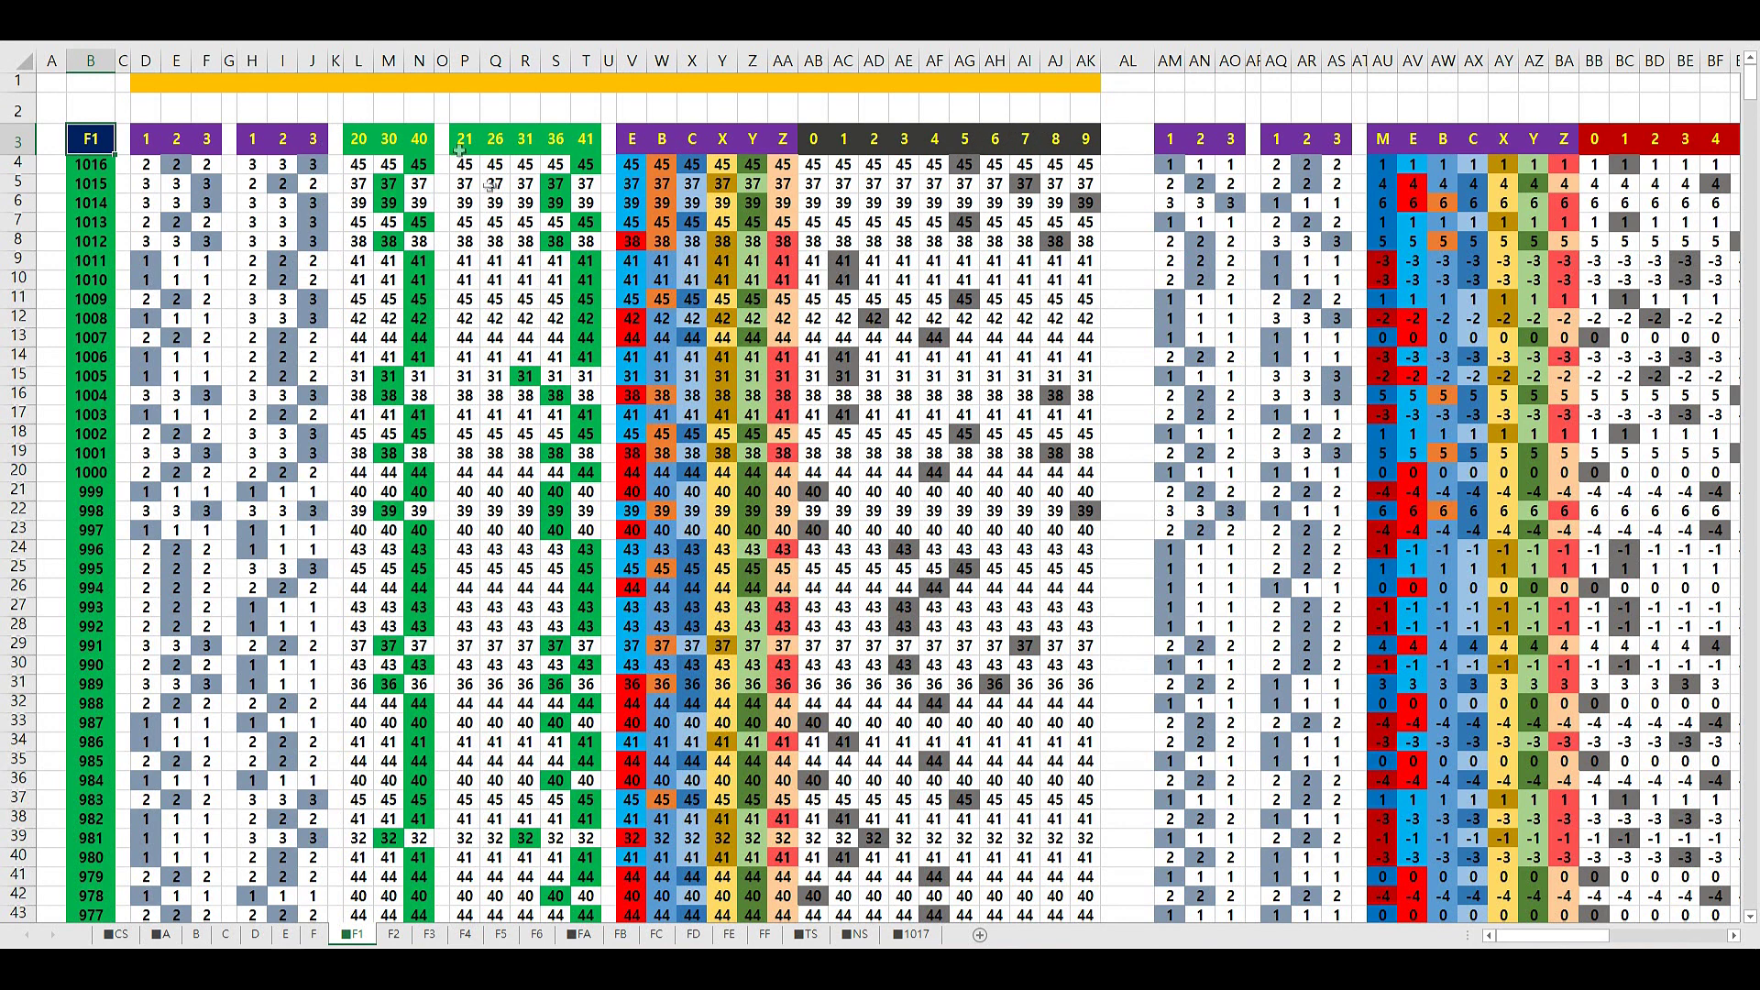
# Examine the past values on sheet F2, comparing them with the filtered combinations in the filter workbook
pyautogui.click(393, 934)
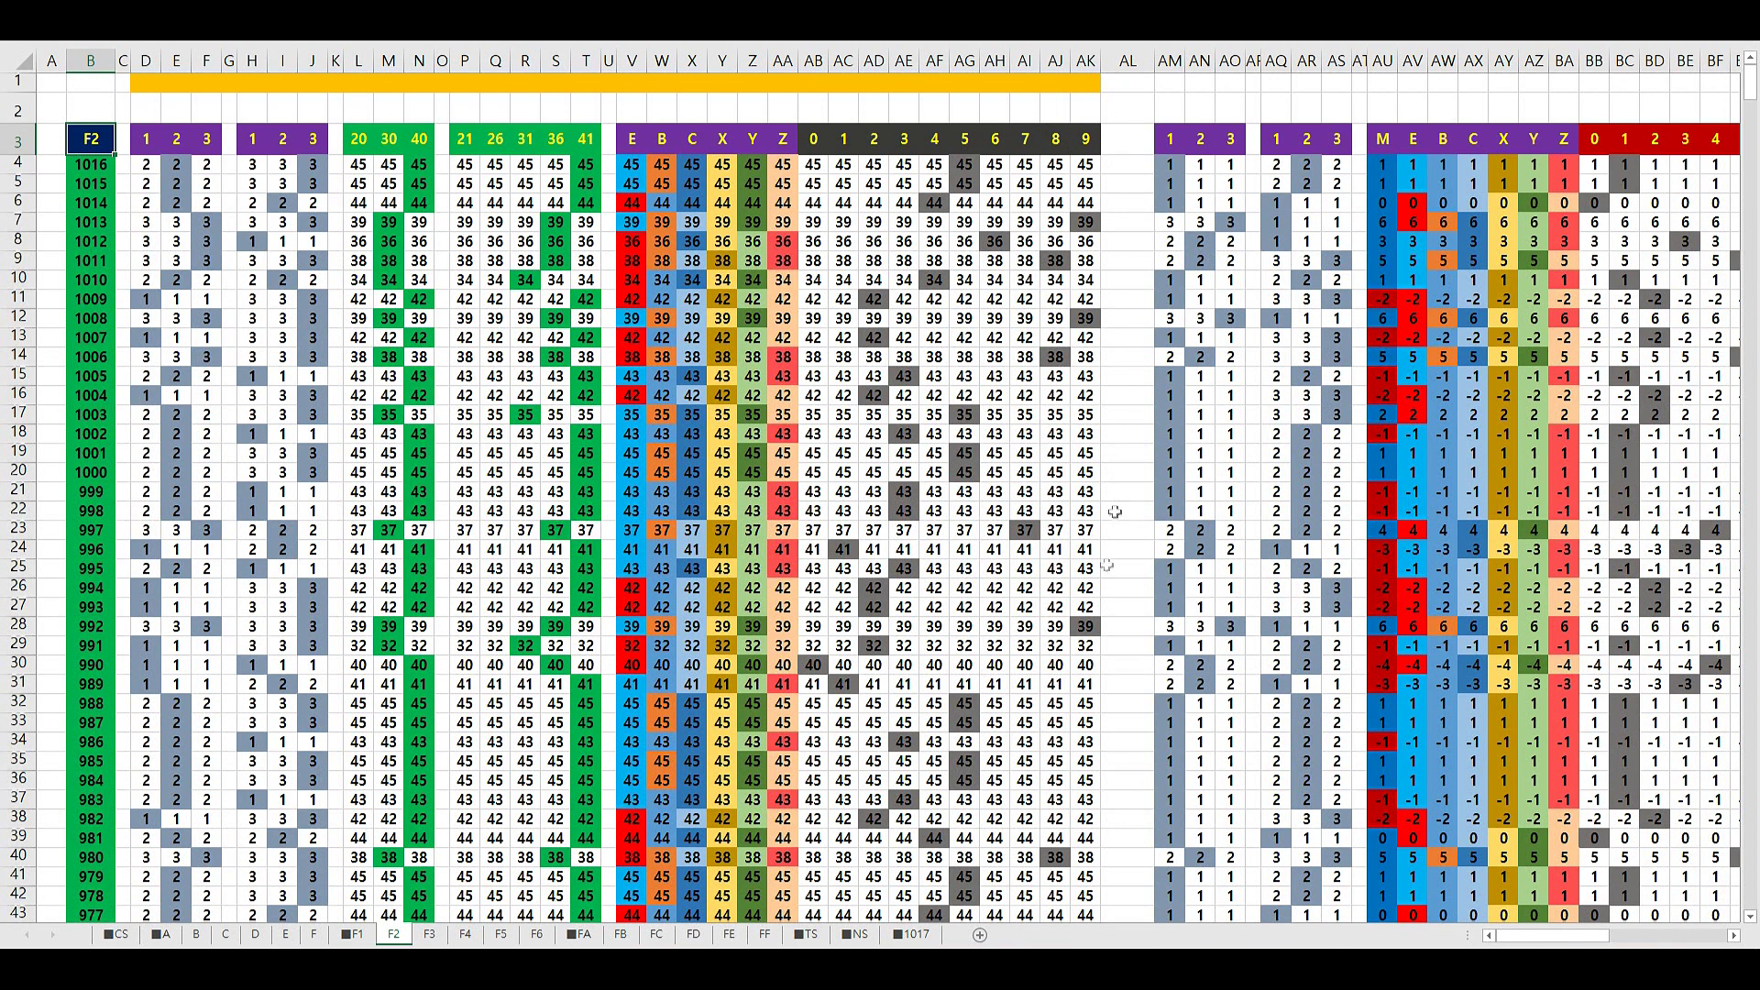
pyautogui.click(1025, 530)
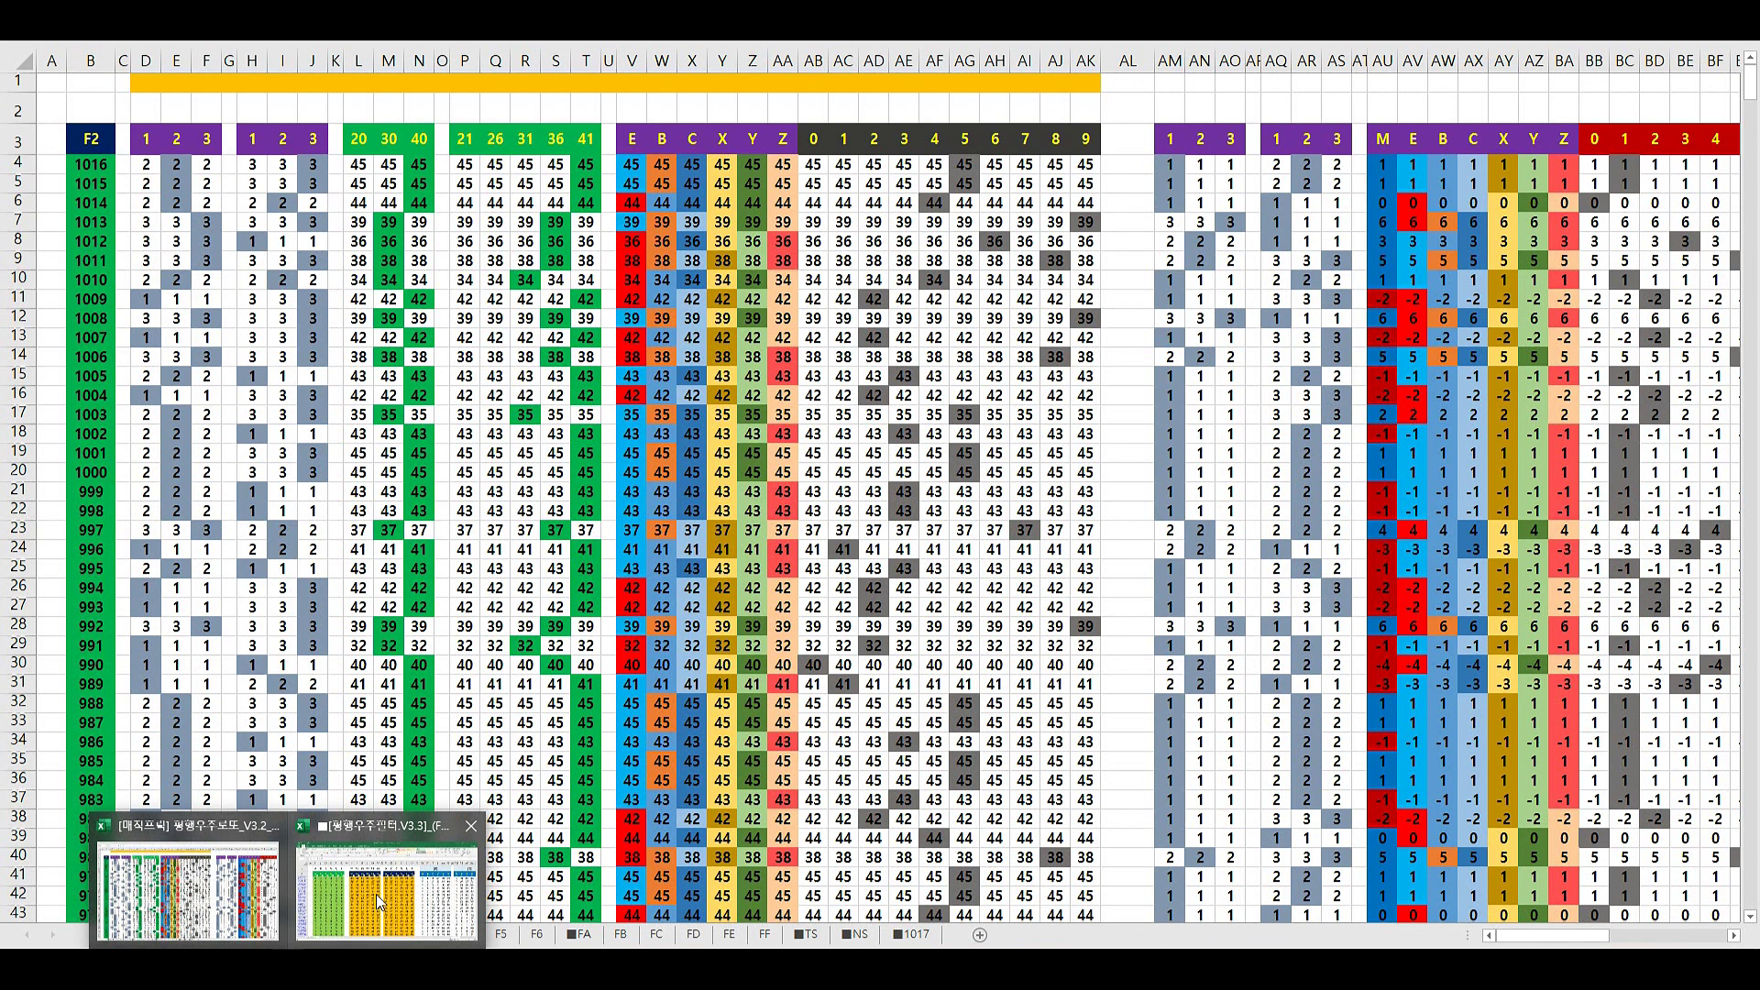
pyautogui.click(376, 894)
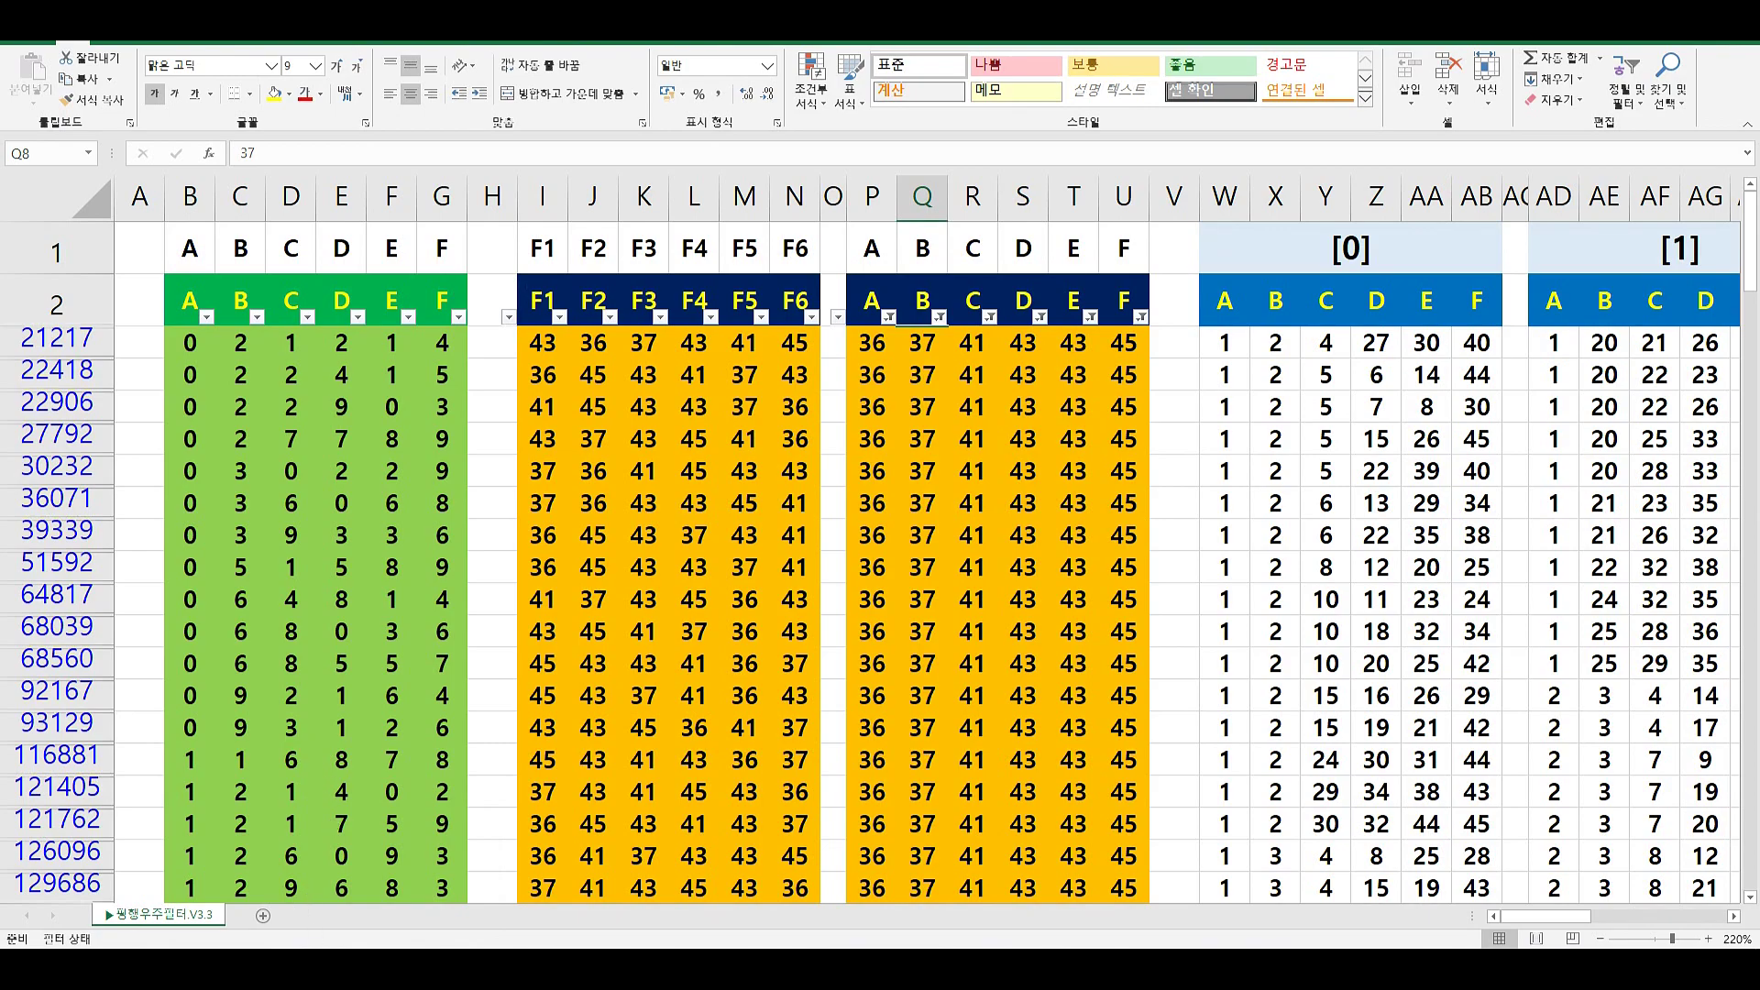
pyautogui.click(246, 903)
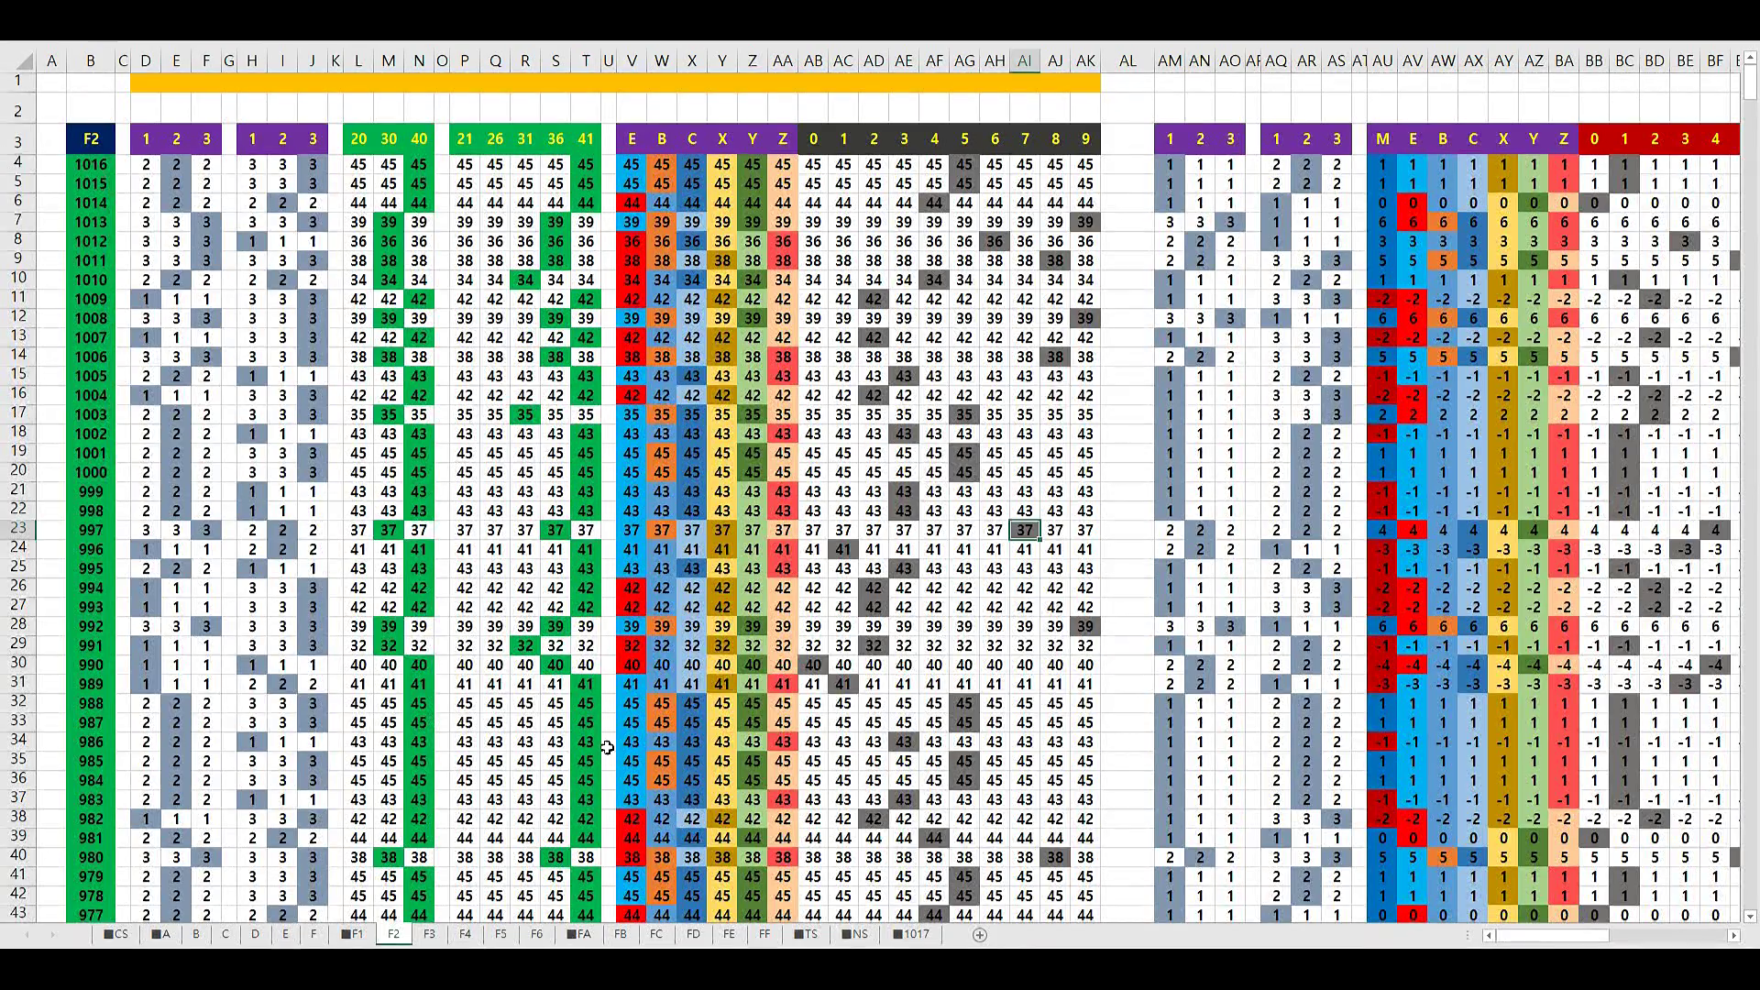
pyautogui.click(385, 880)
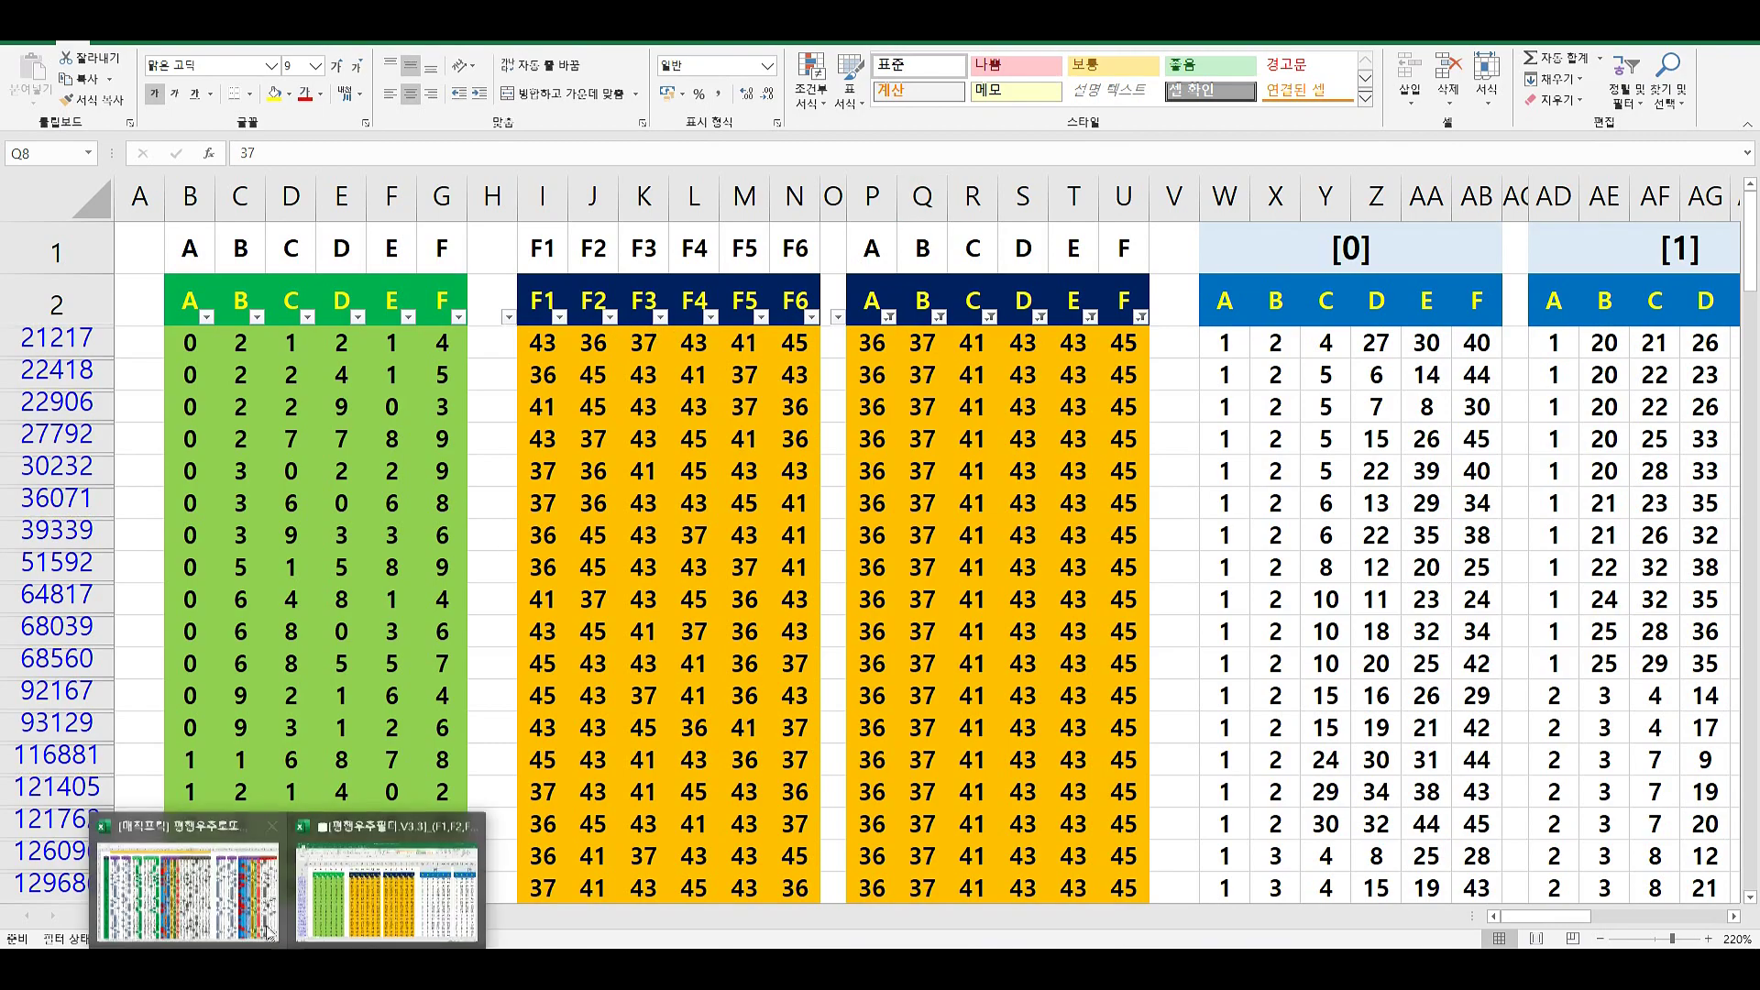
pyautogui.click(229, 909)
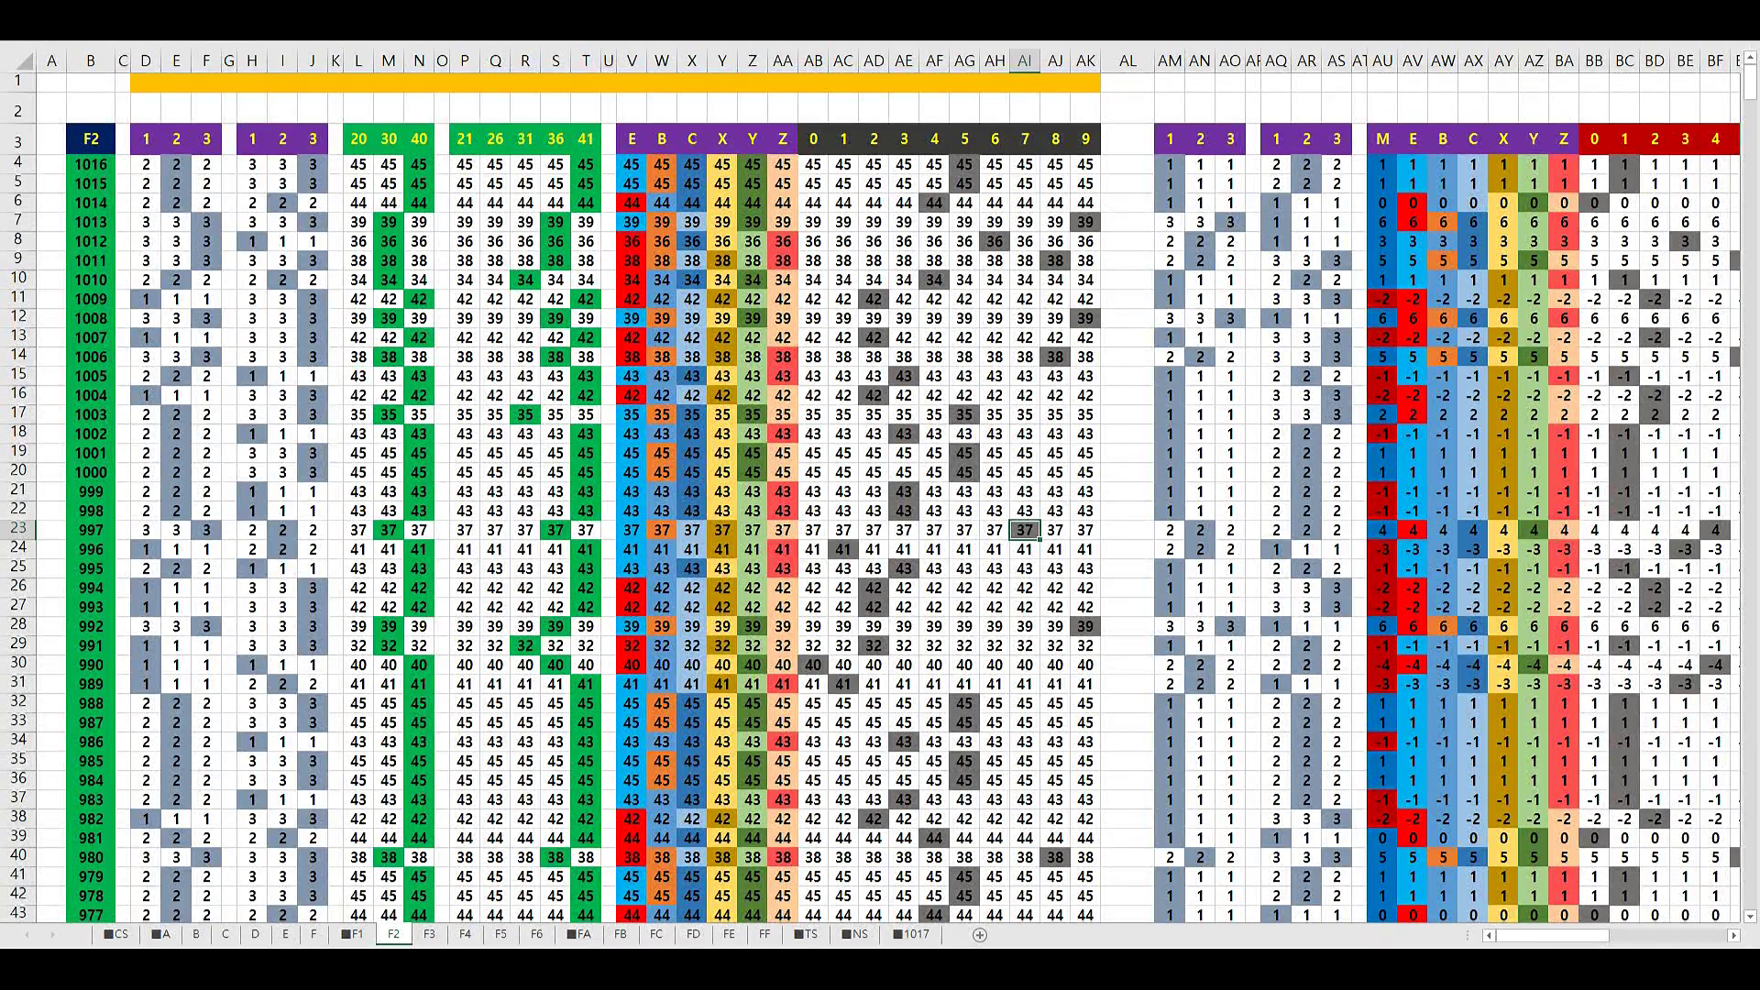
pyautogui.click(376, 895)
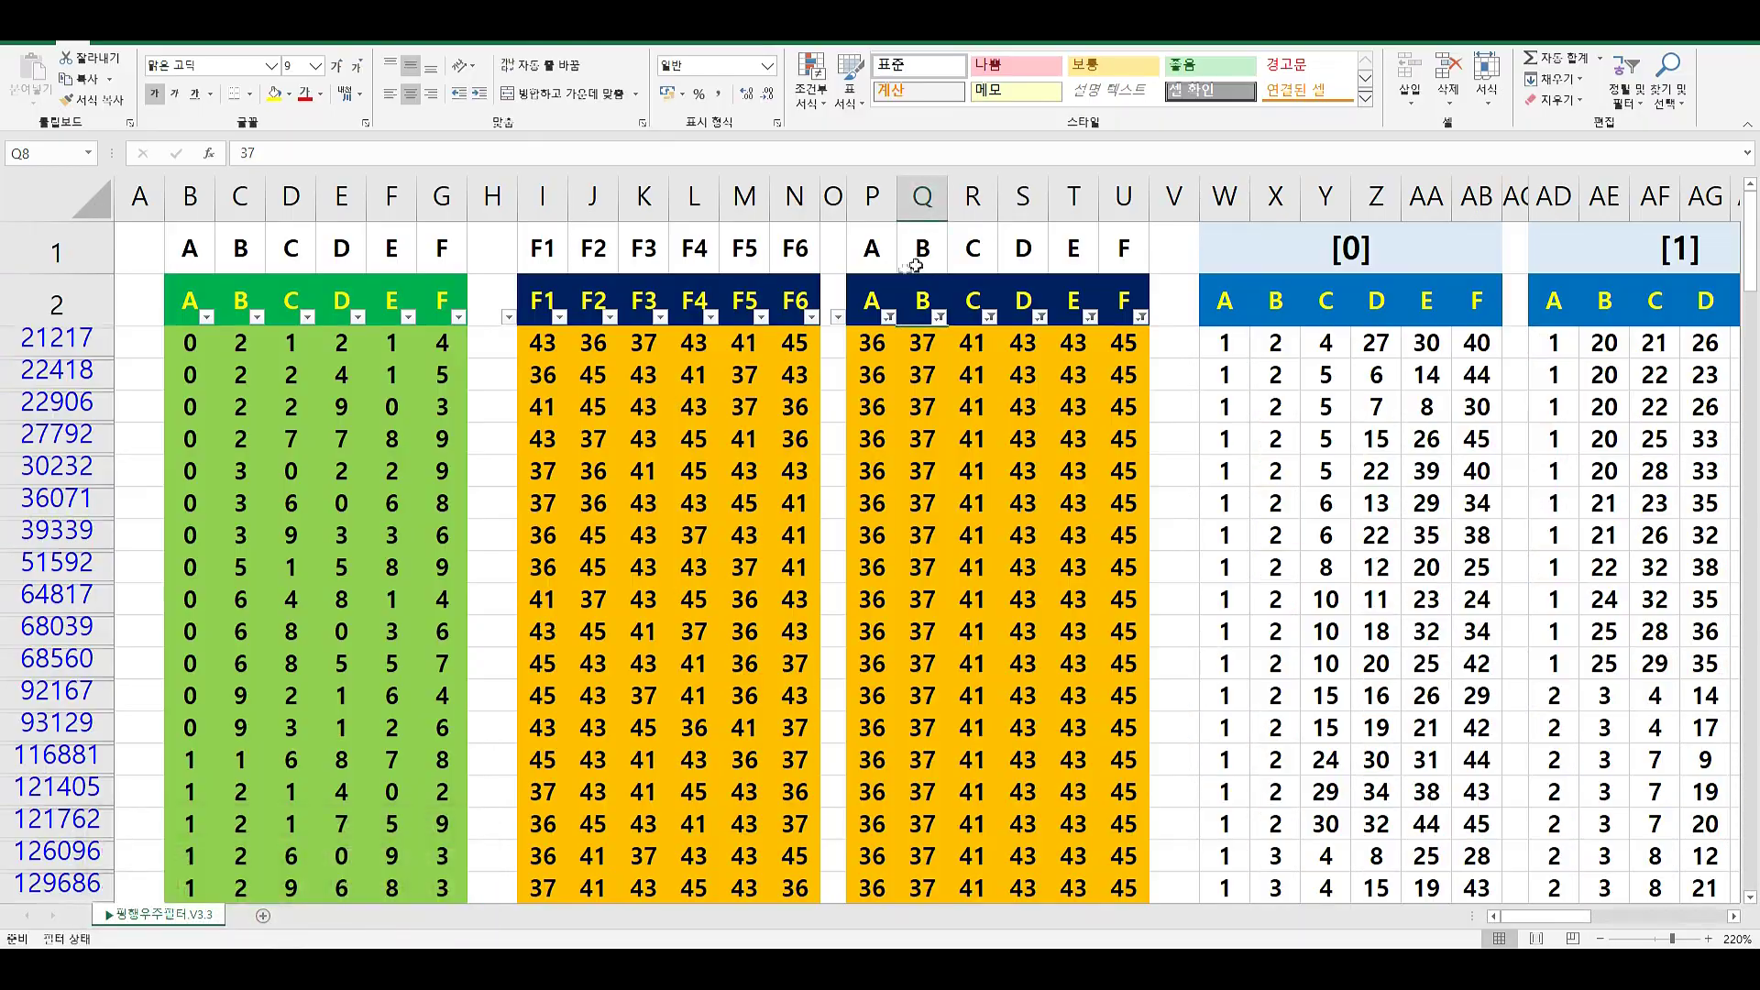
# Filter the F2 column (column J) to show only 36
pyautogui.click(641, 323)
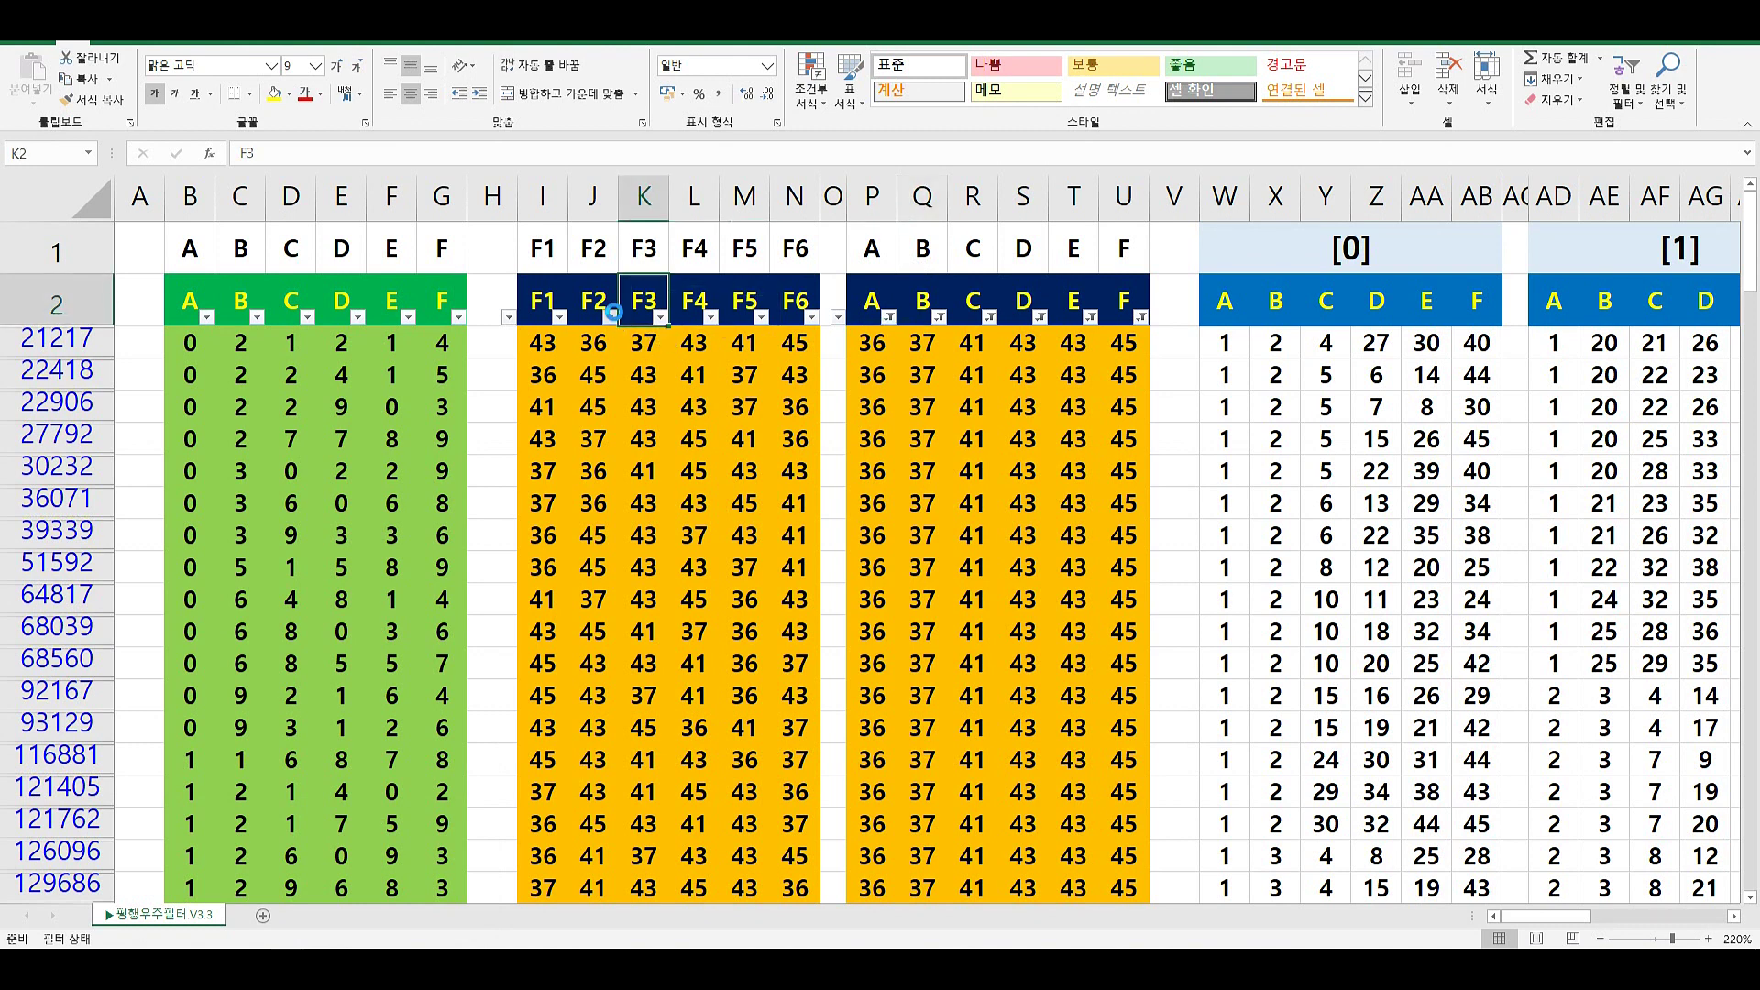
pyautogui.click(609, 316)
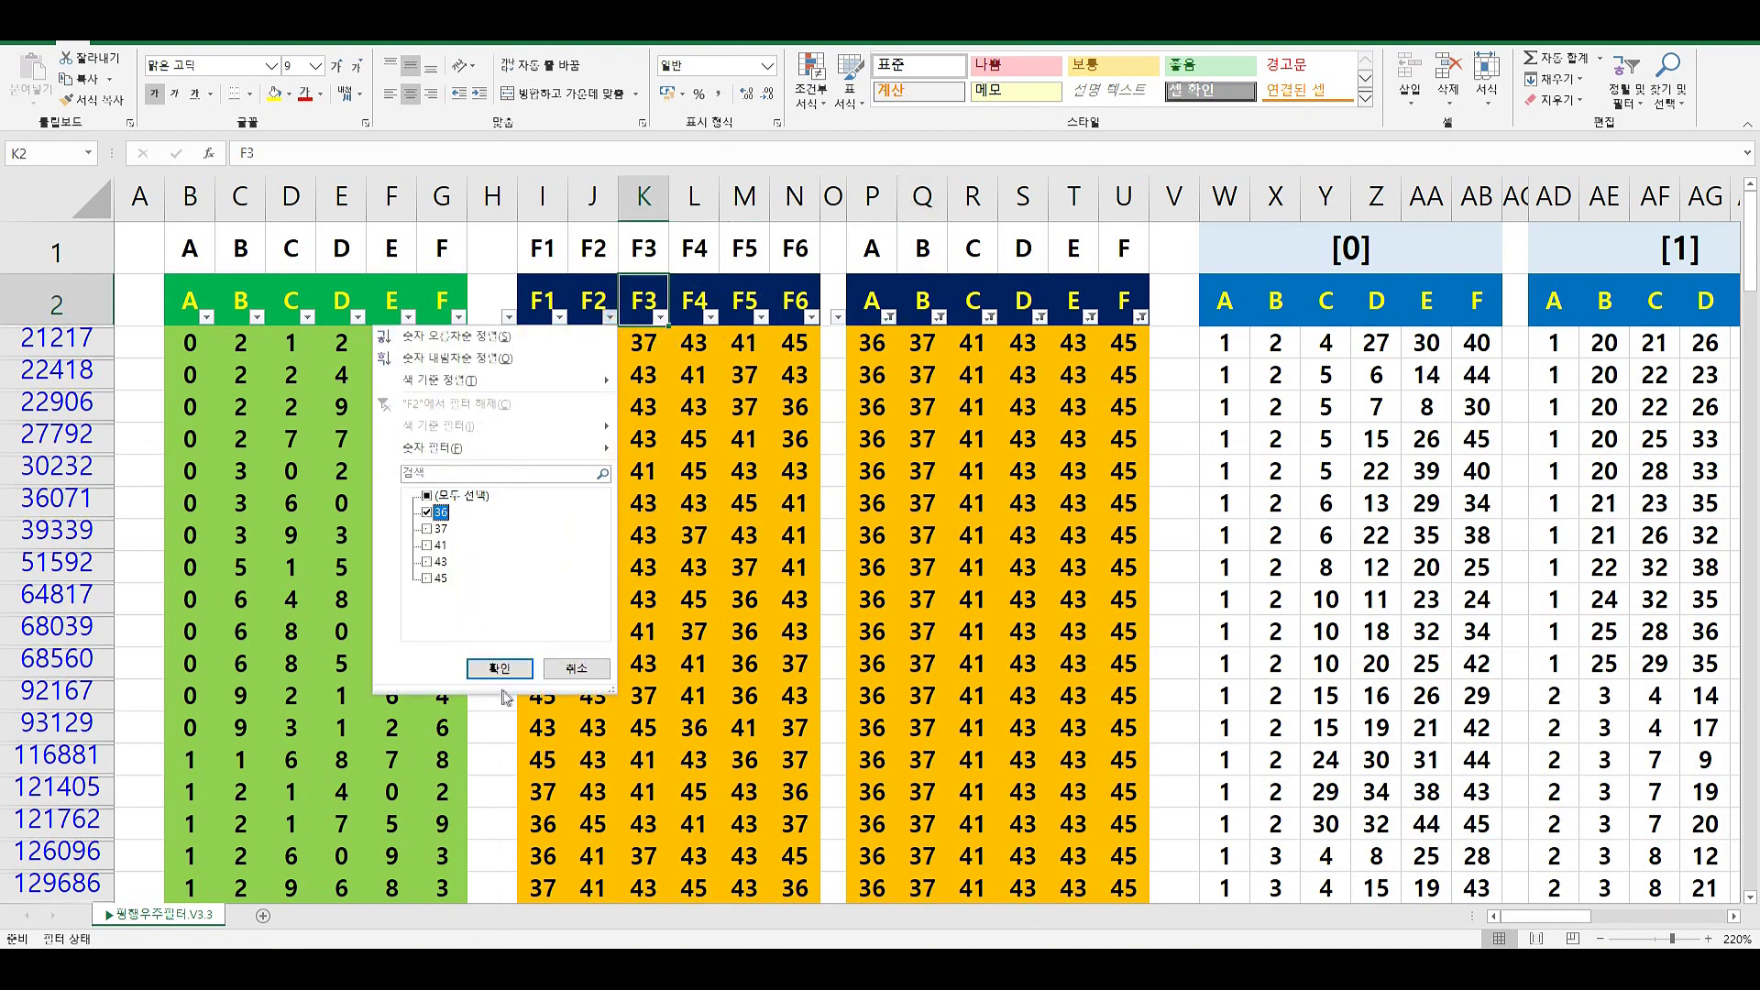
pyautogui.click(498, 668)
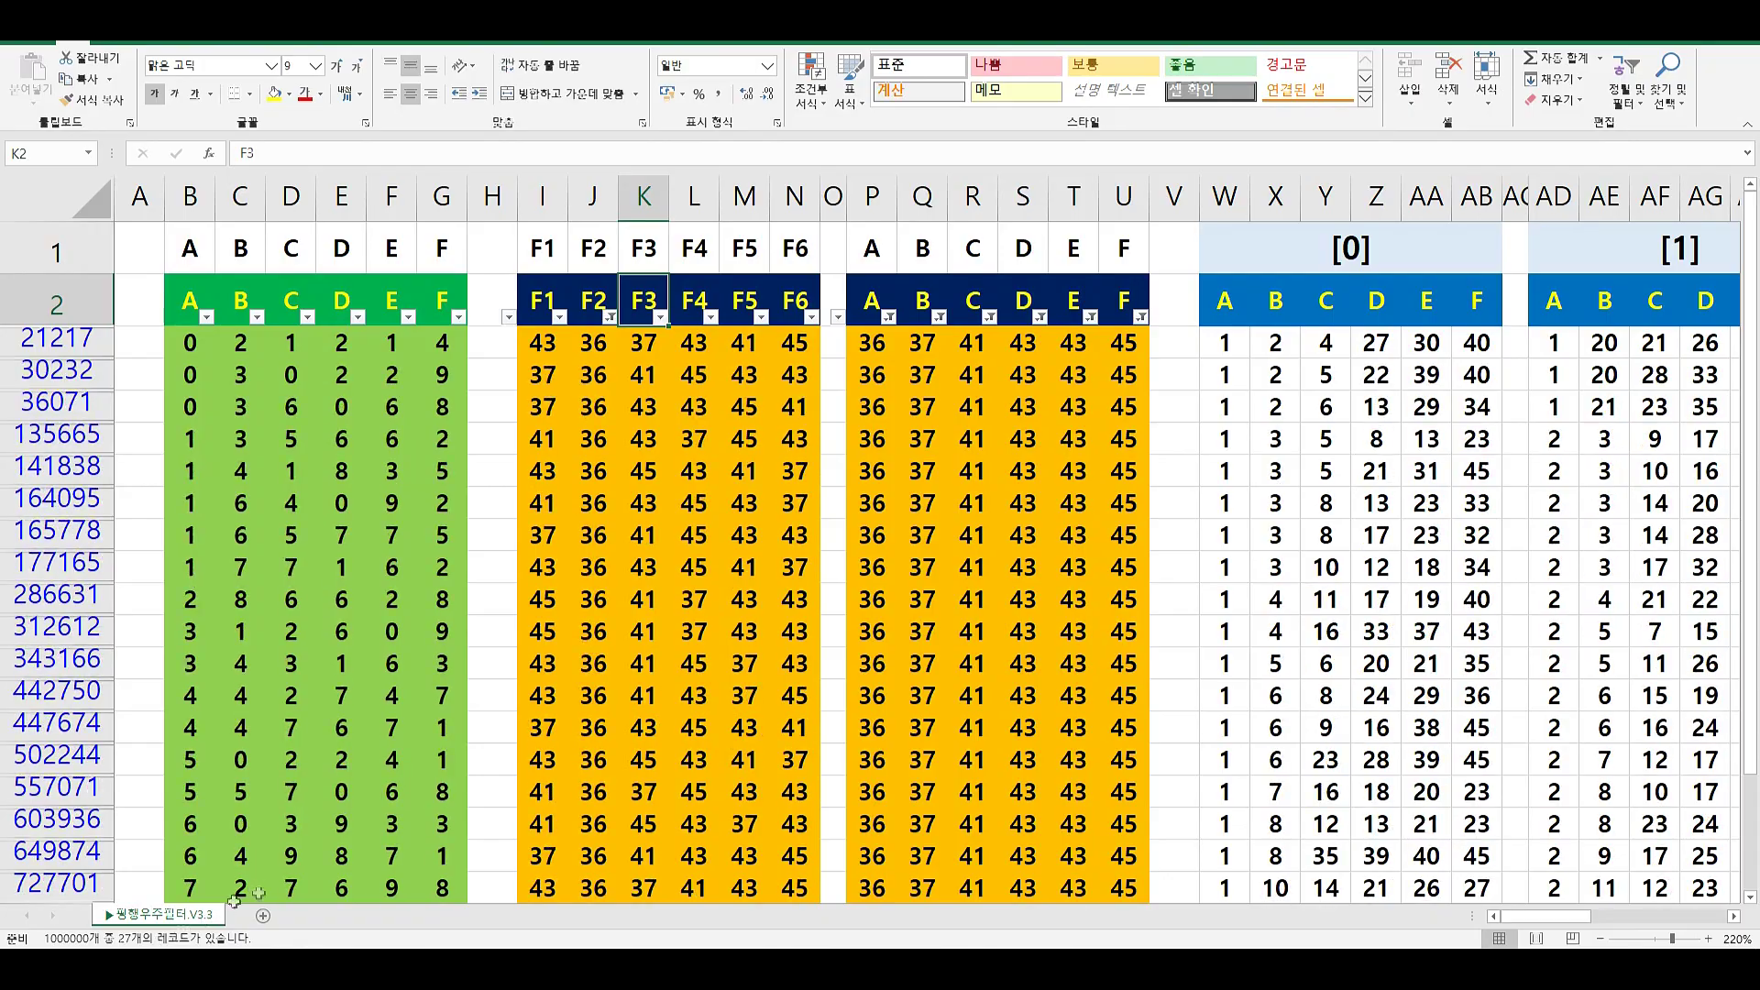
# Examine the whole list of filtered combinations across the F1 to F6 and navy-headed A to F columns
pyautogui.scroll(-1, 735, 583)
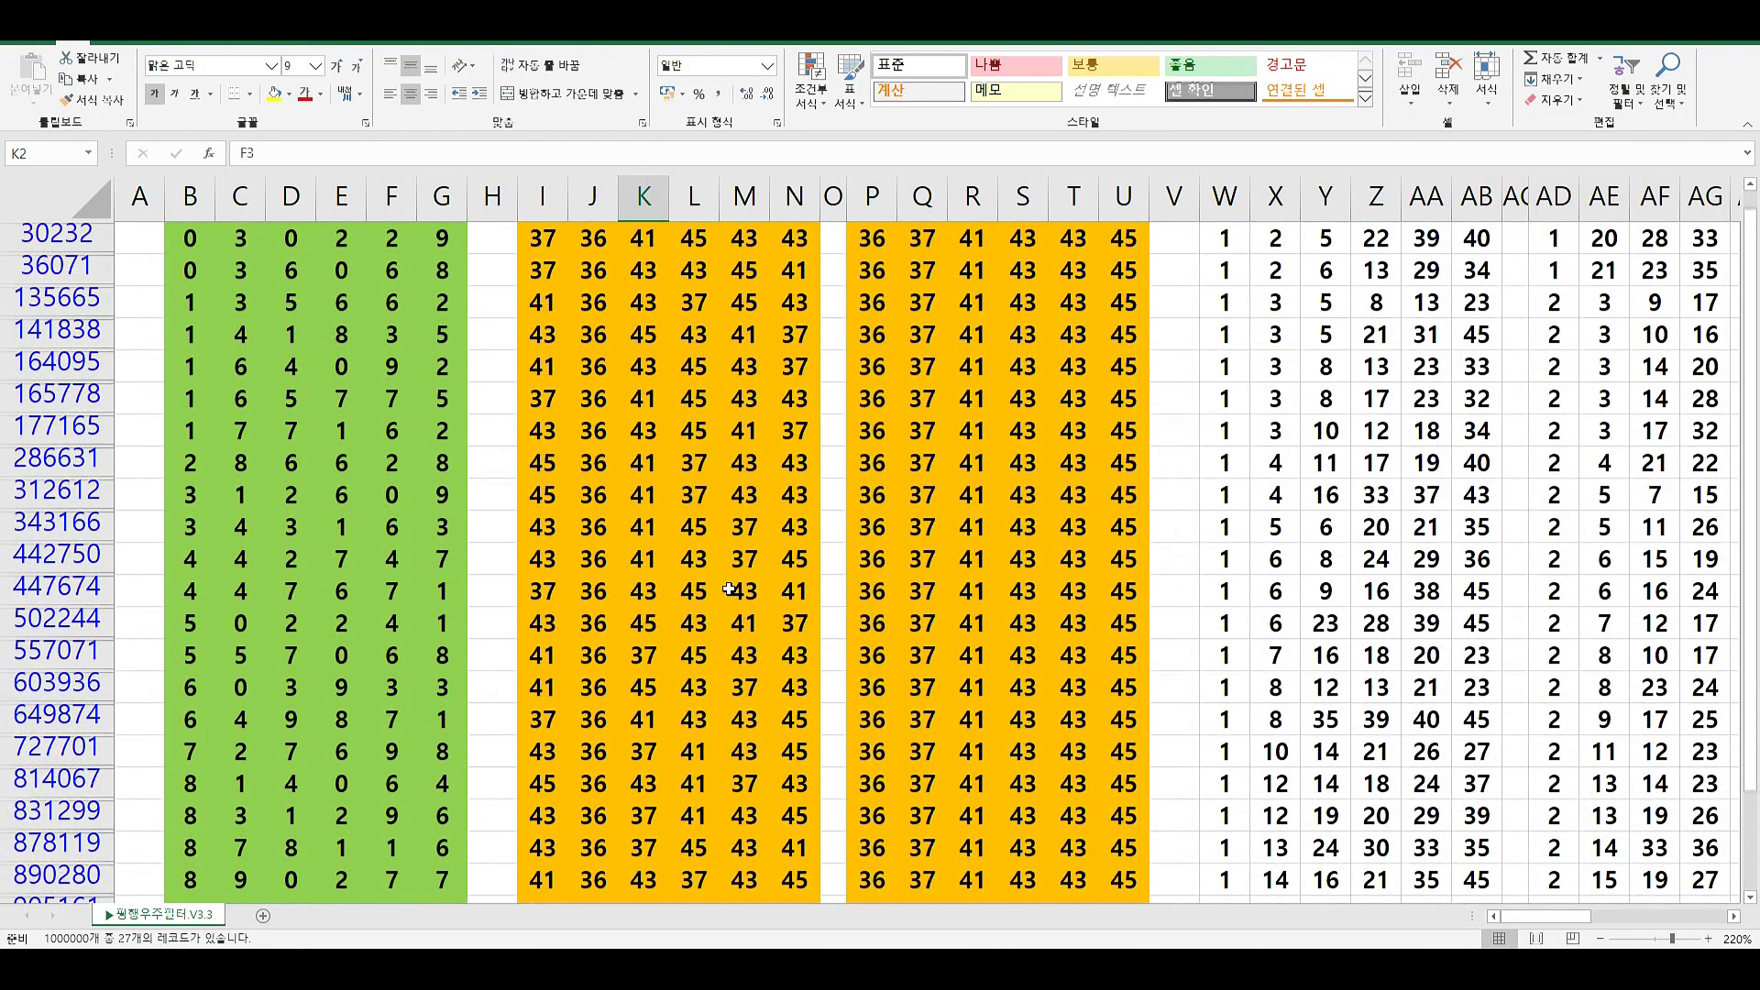
pyautogui.scroll(1, 729, 592)
pyautogui.press('alt')
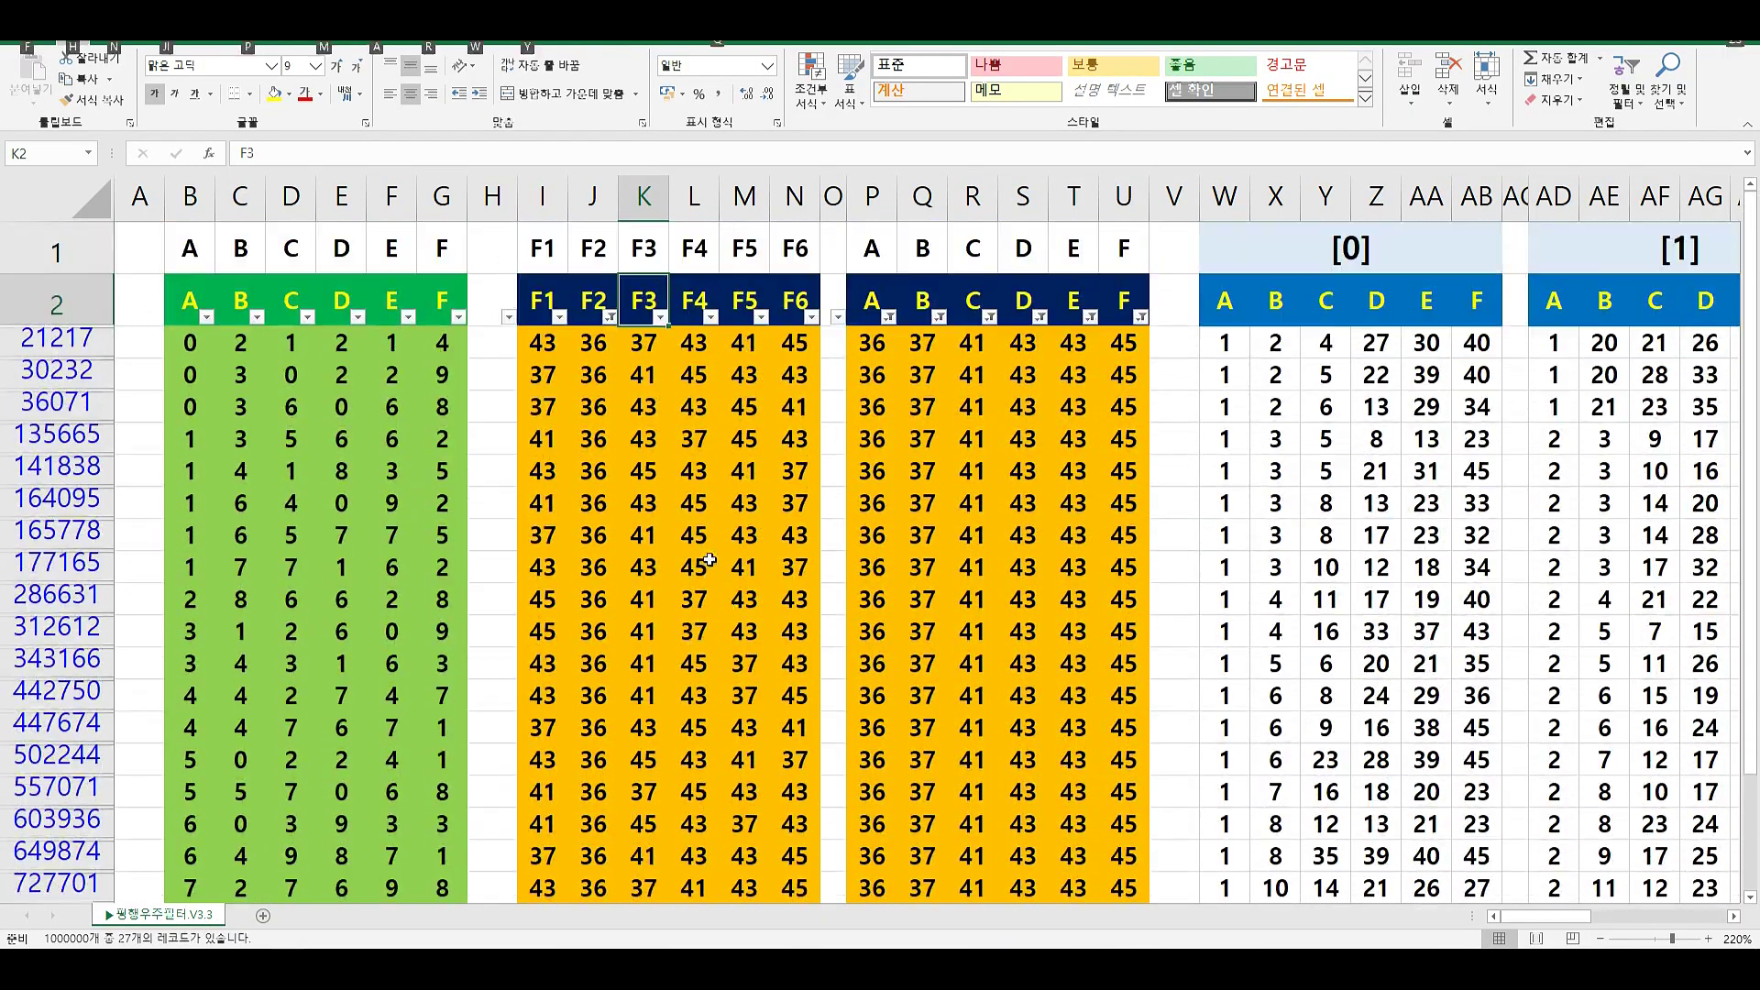
pyautogui.scroll(-1, 709, 558)
pyautogui.scroll(-1, 707, 560)
pyautogui.scroll(-1, 706, 561)
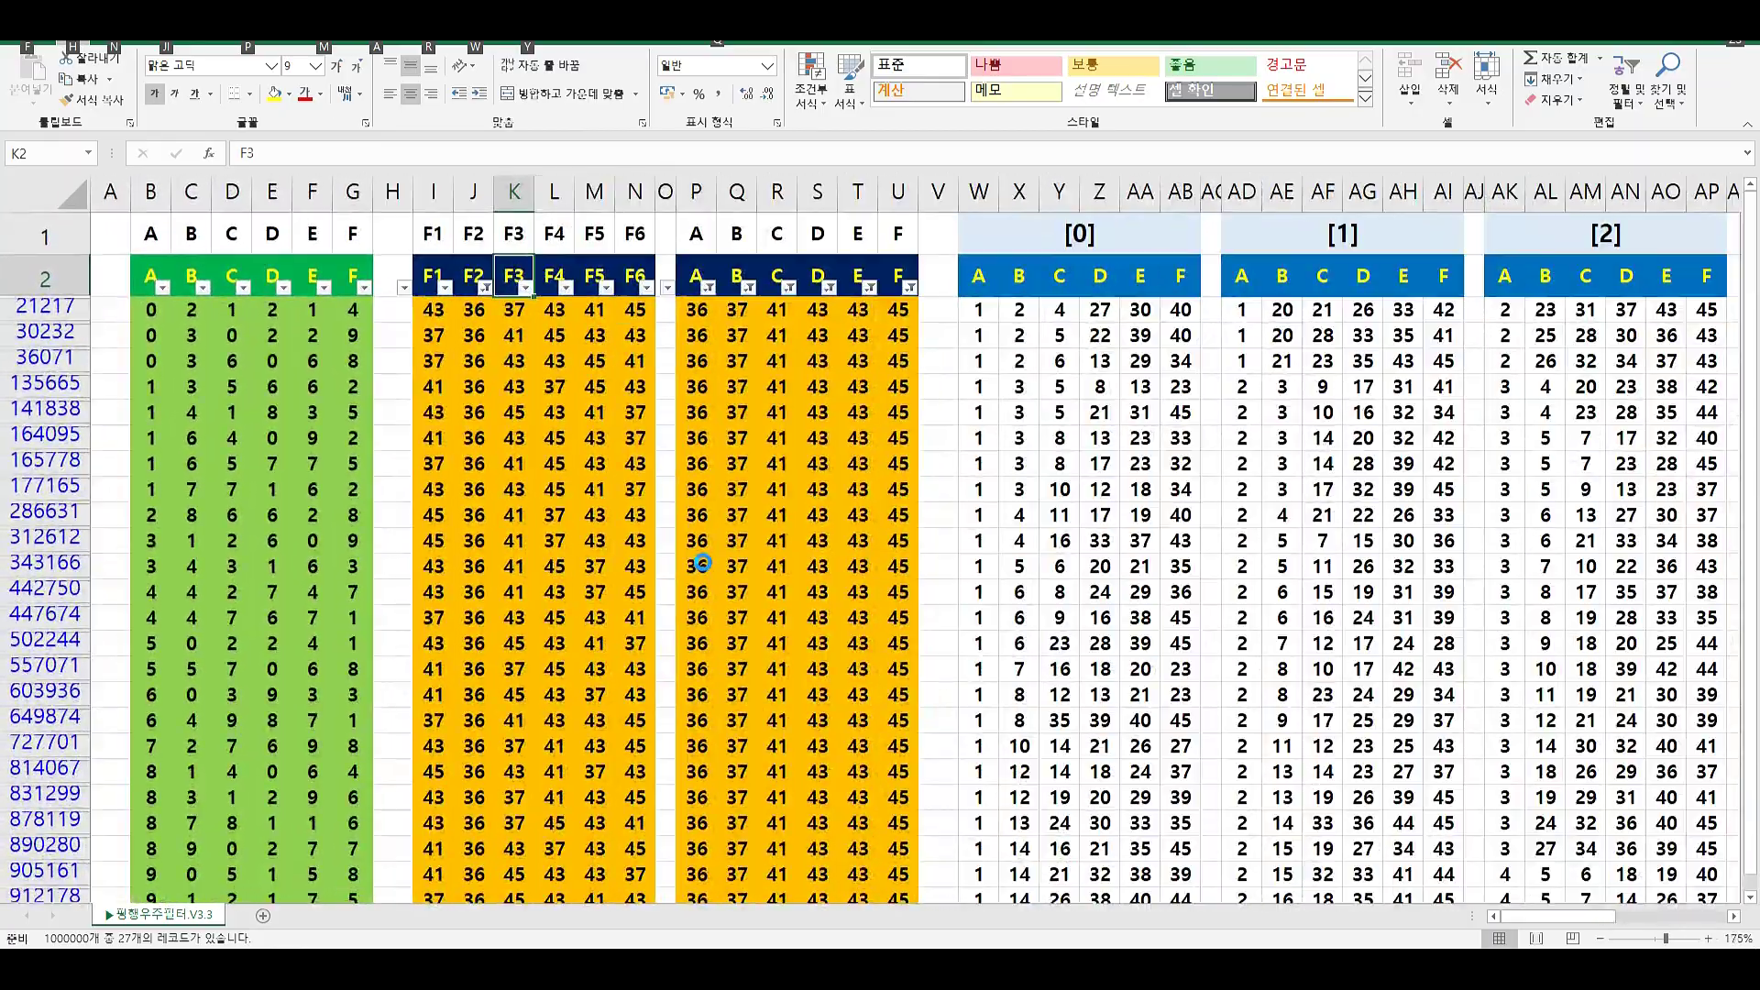
pyautogui.scroll(-1, 580, 509)
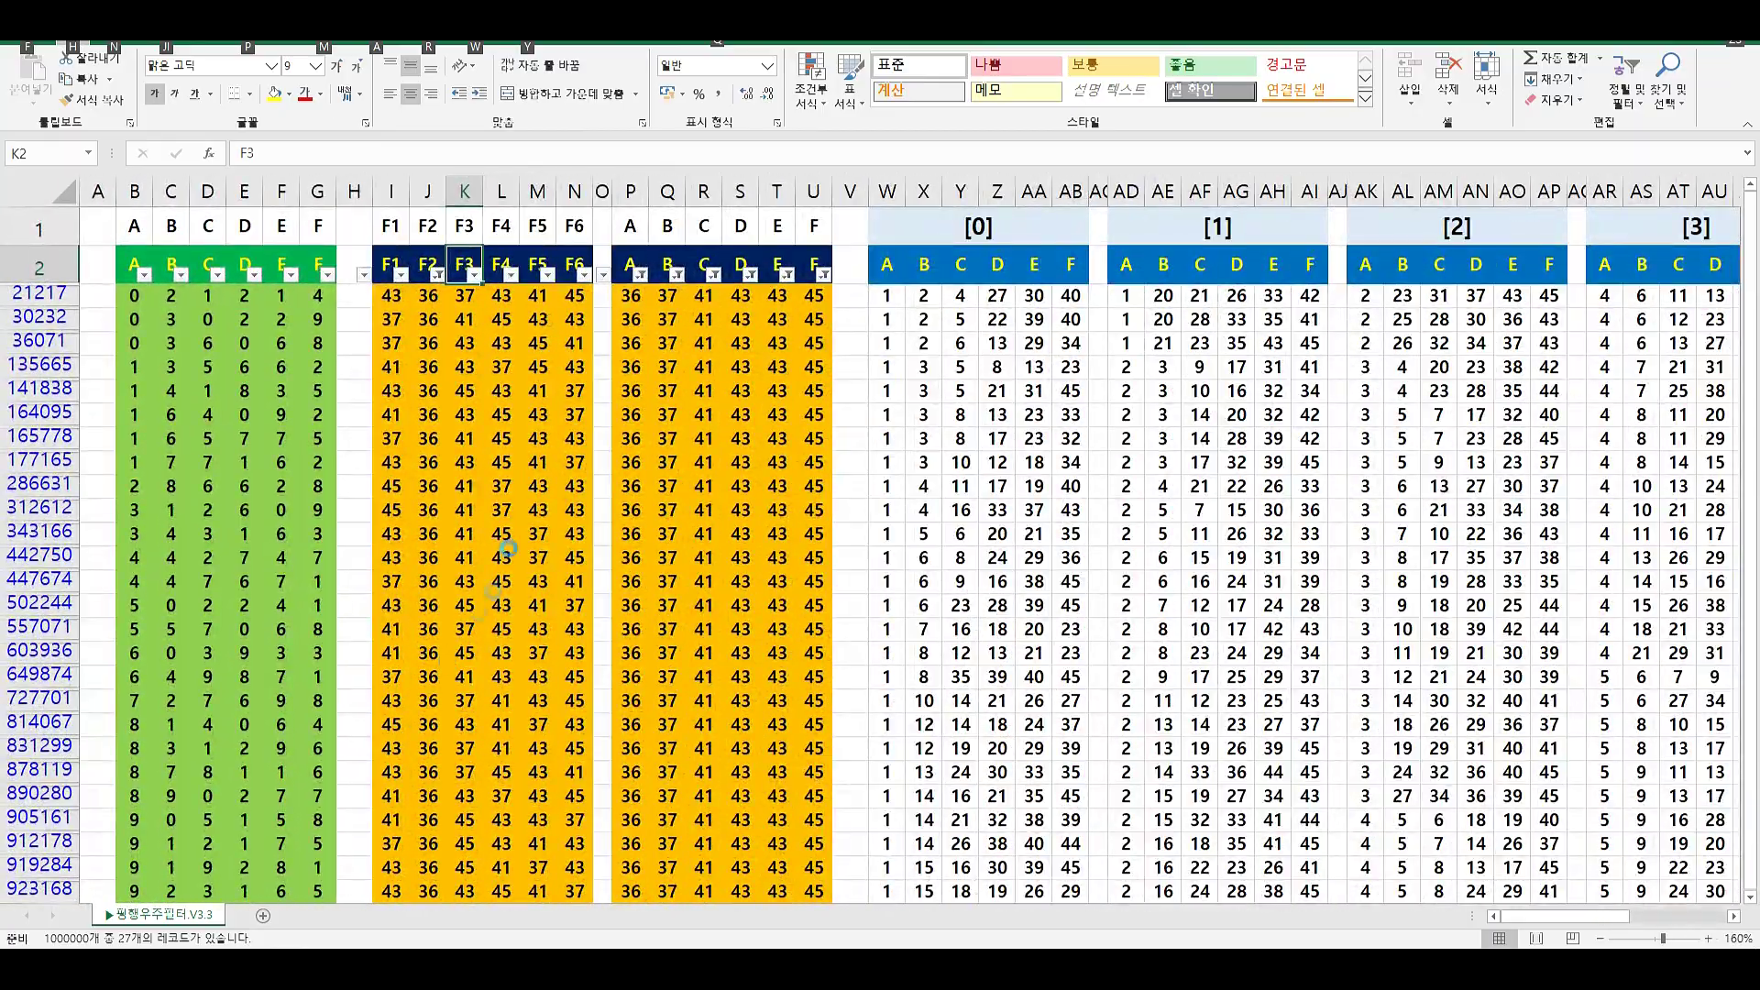
pyautogui.scroll(-1, 545, 430)
pyautogui.click(462, 329)
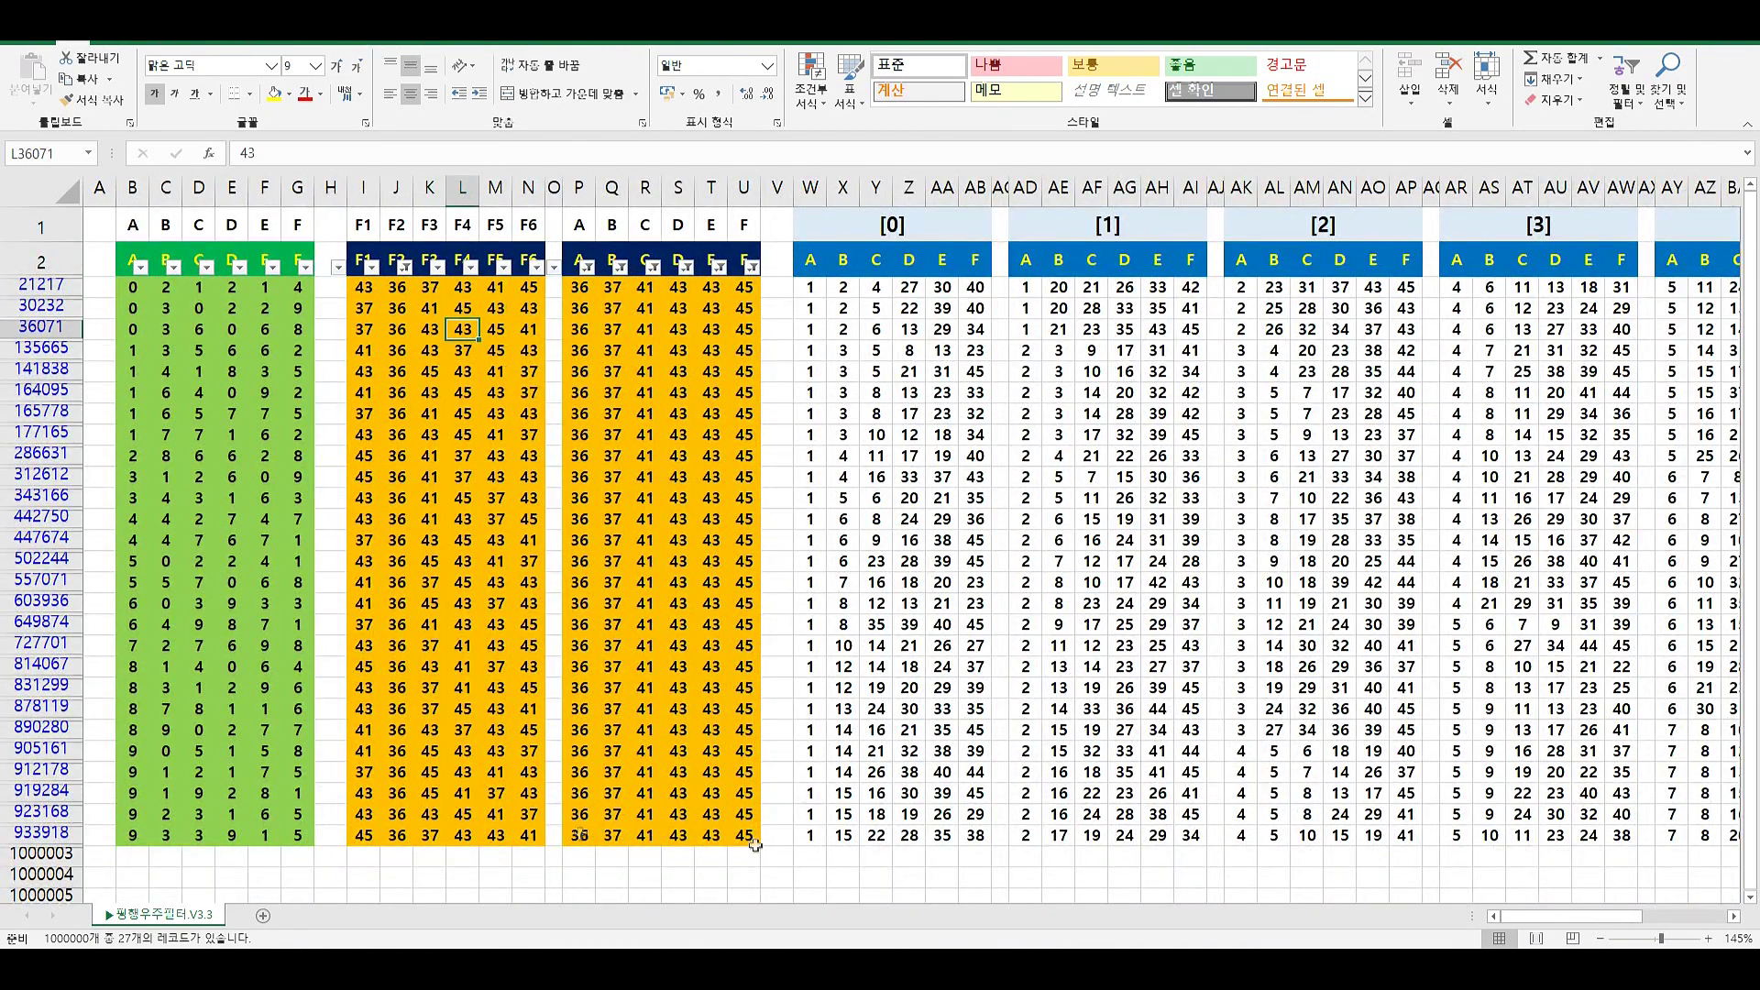
pyautogui.click(529, 479)
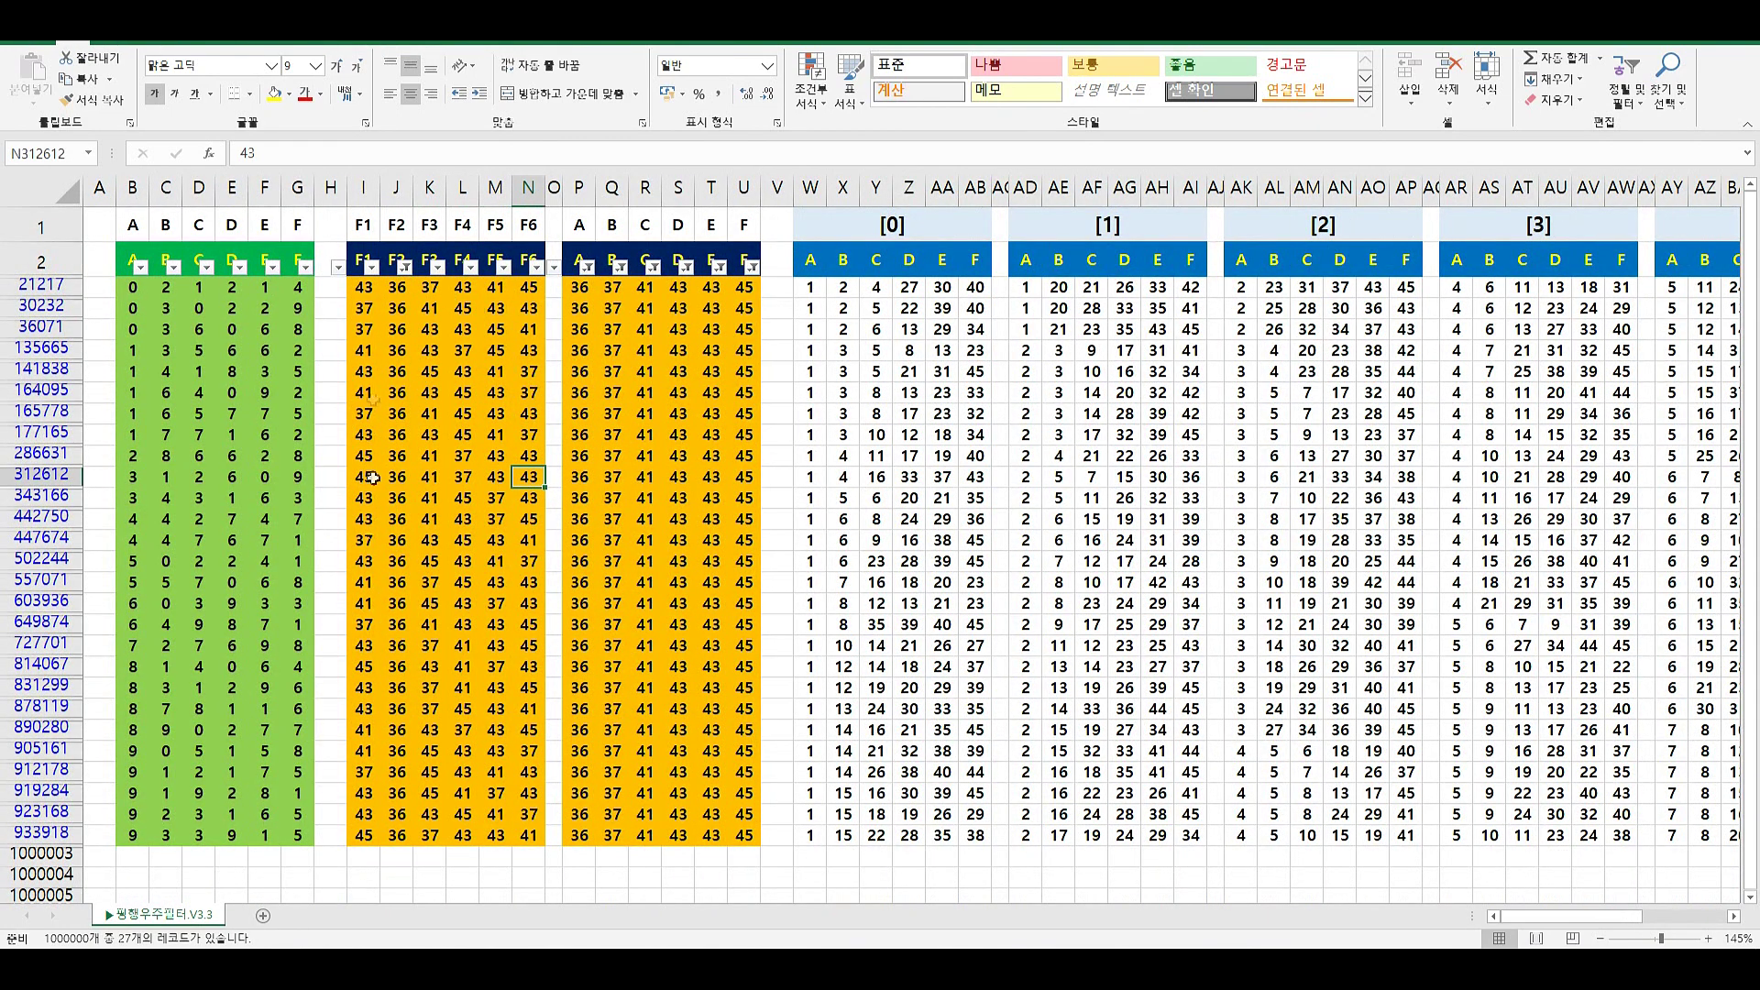
pyautogui.click(502, 625)
pyautogui.click(680, 518)
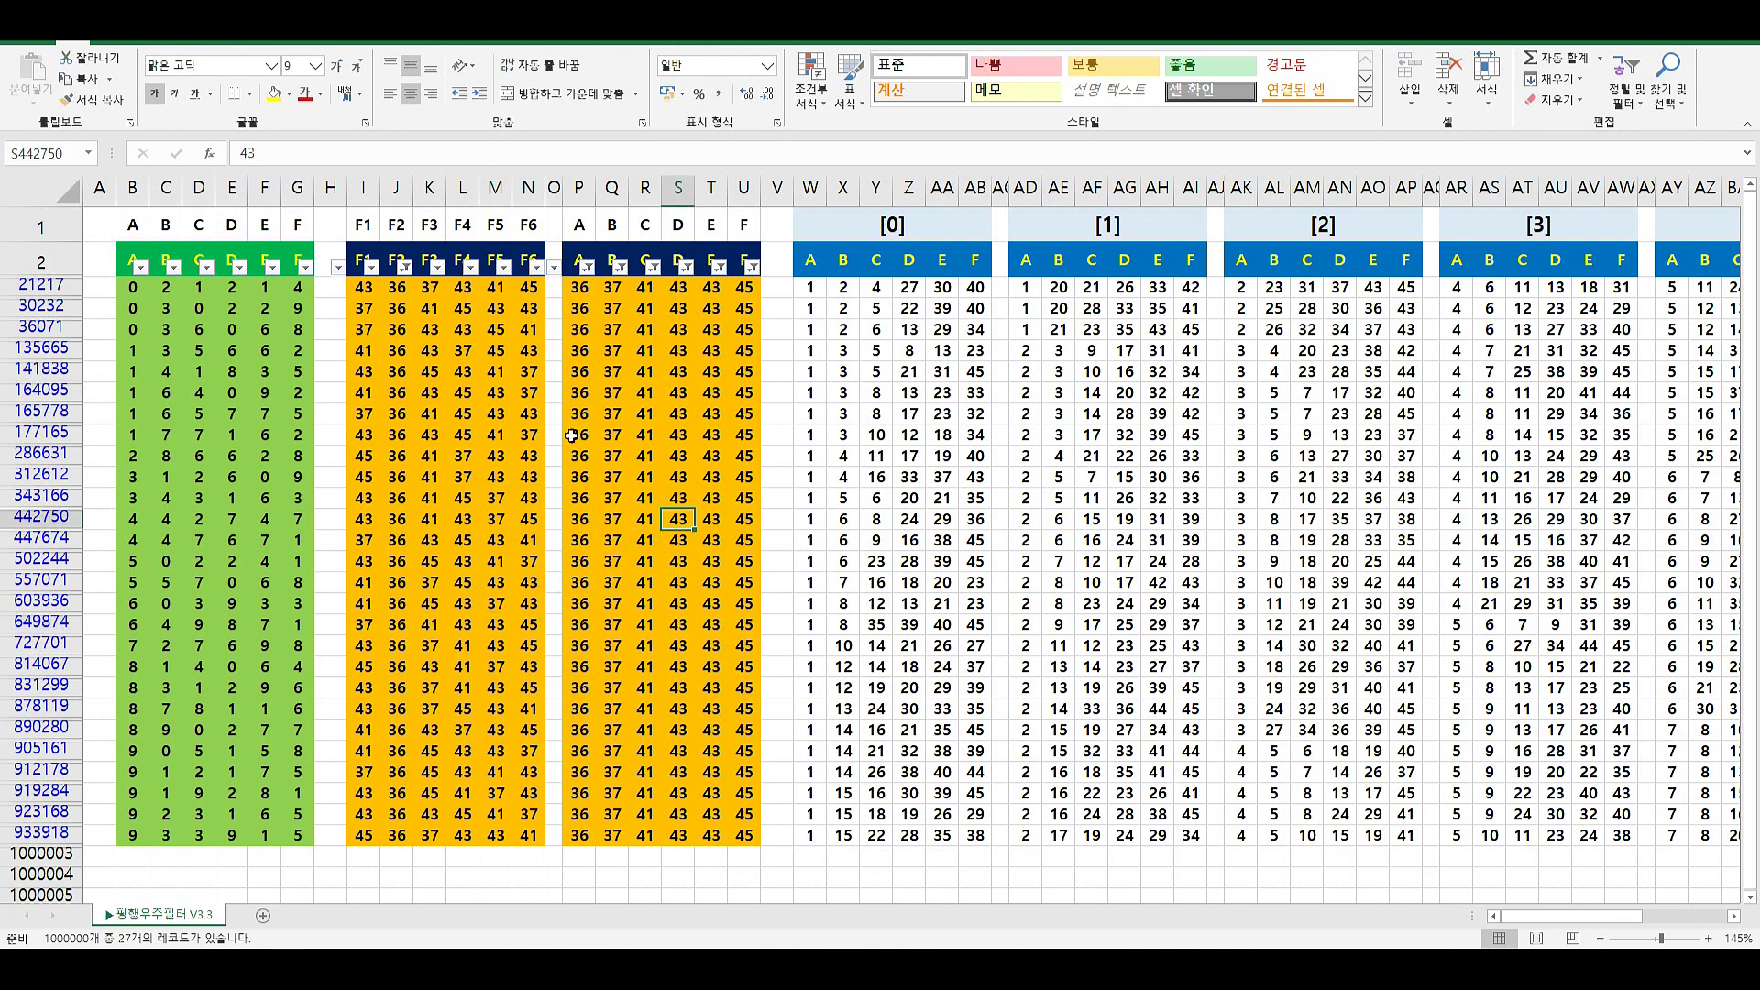
pyautogui.click(515, 377)
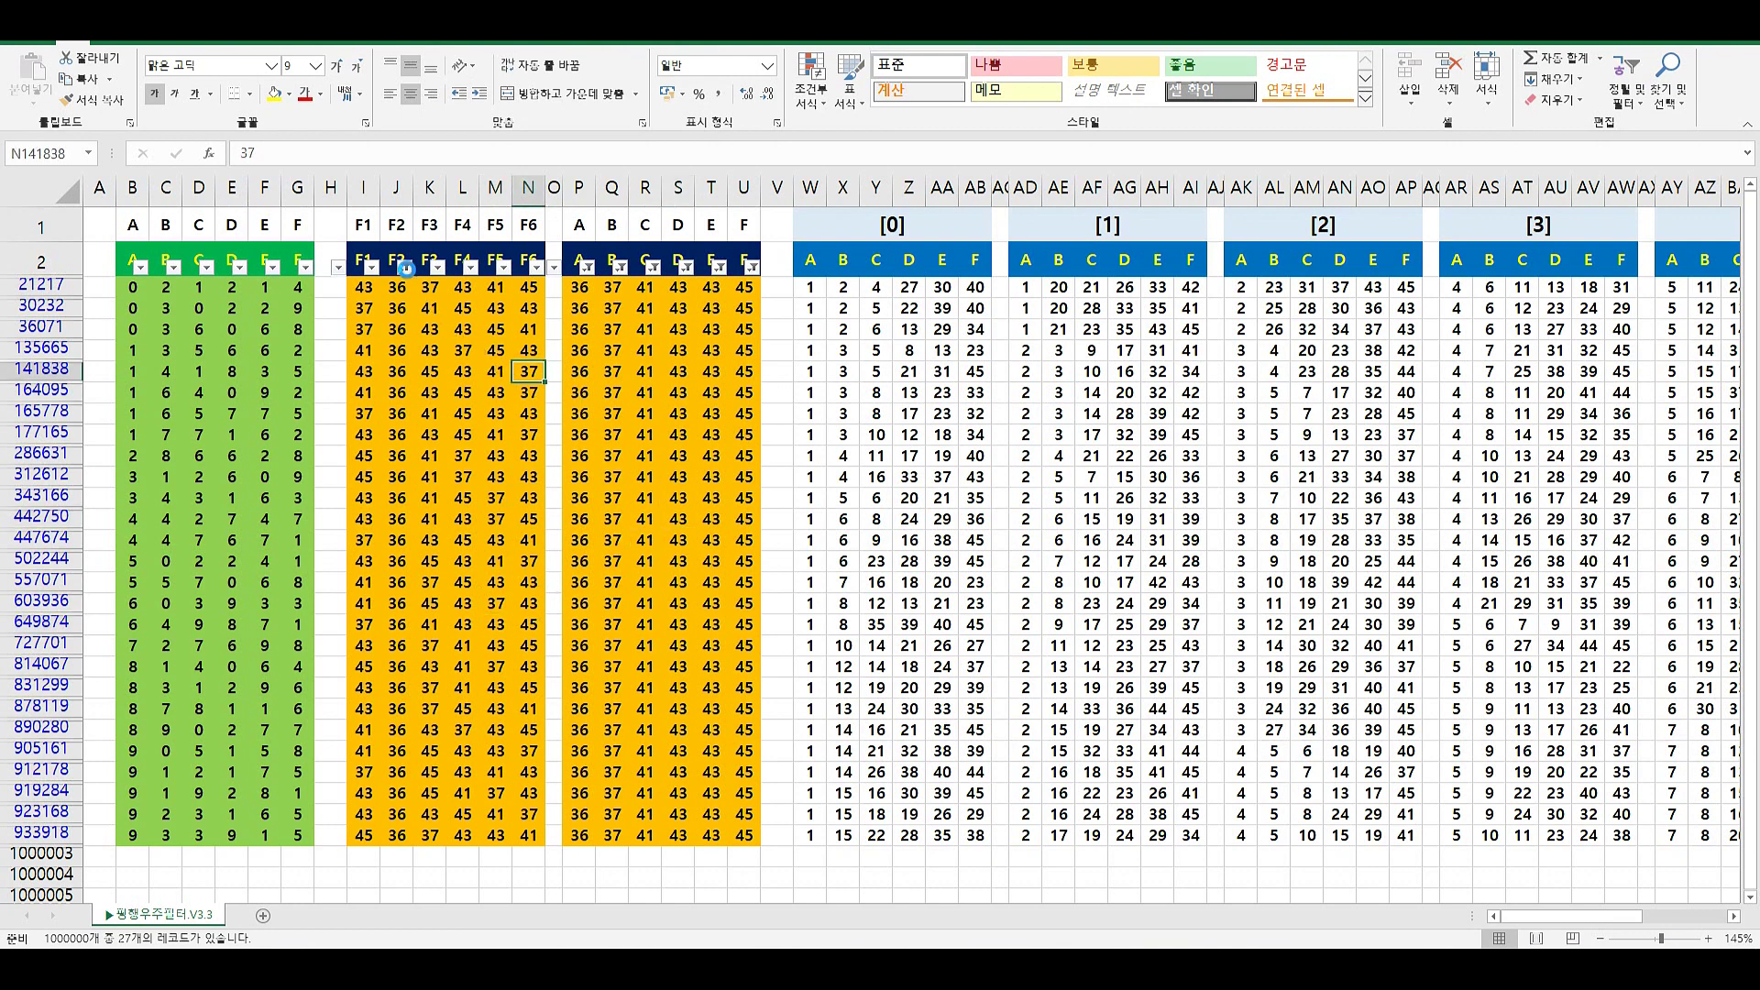
pyautogui.click(407, 269)
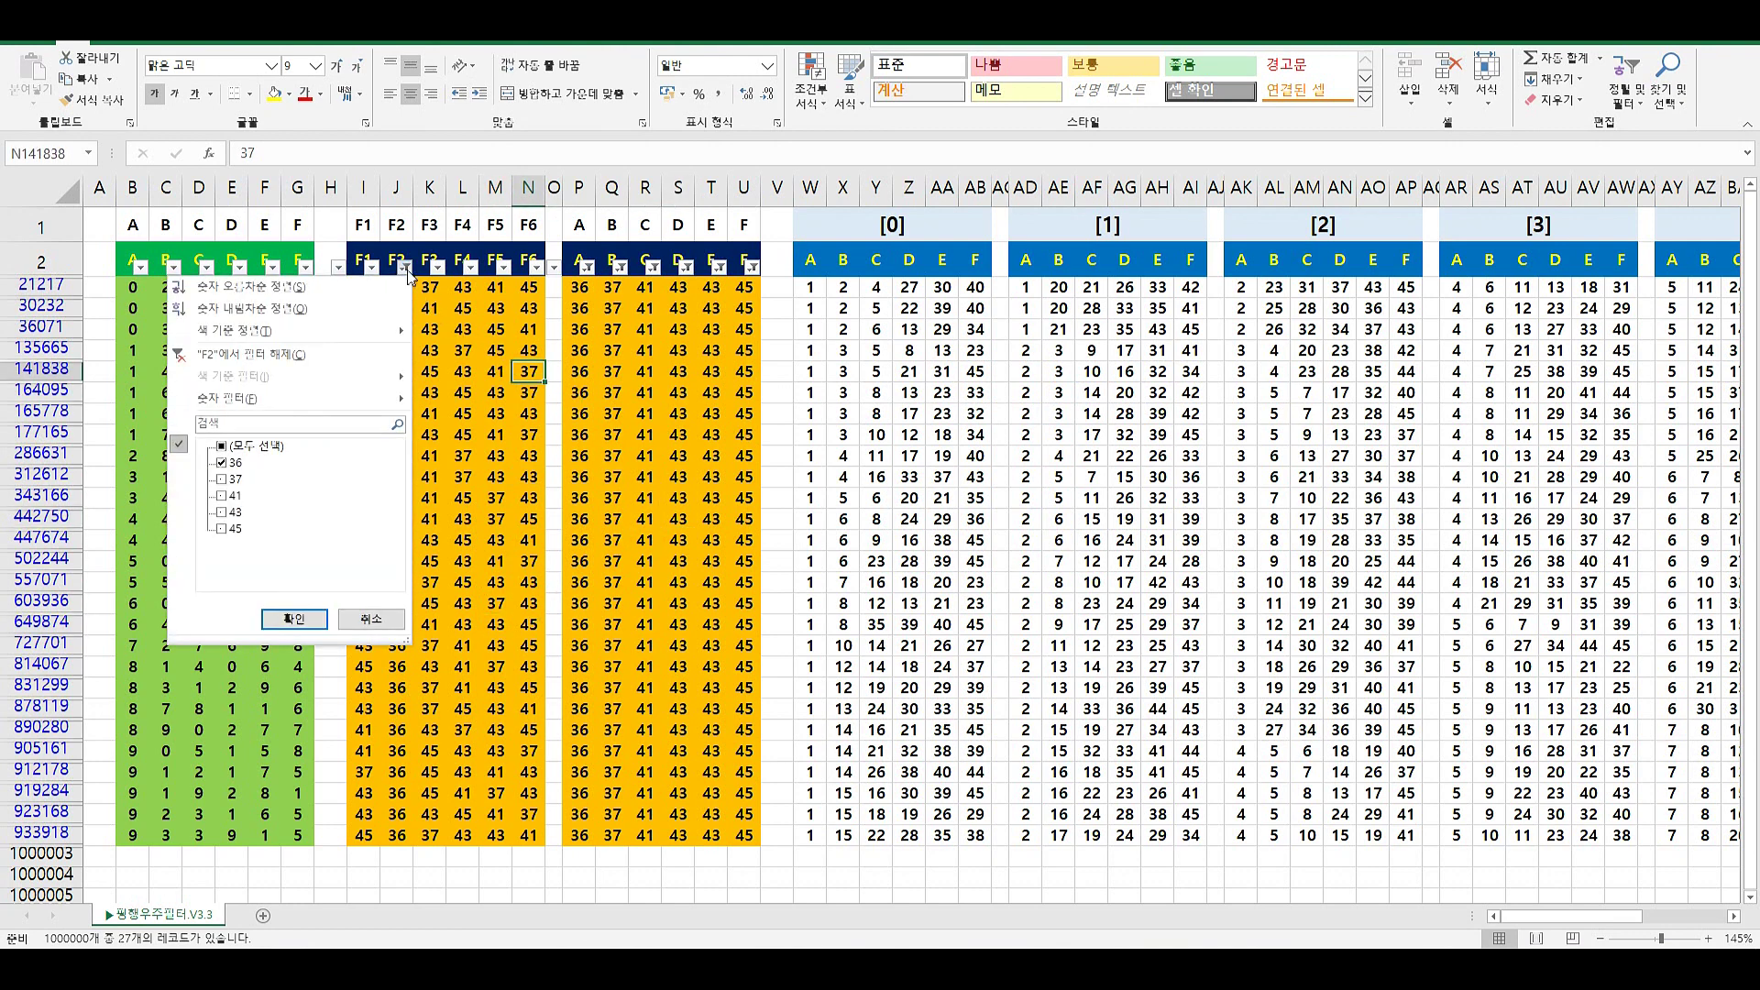
pyautogui.click(453, 344)
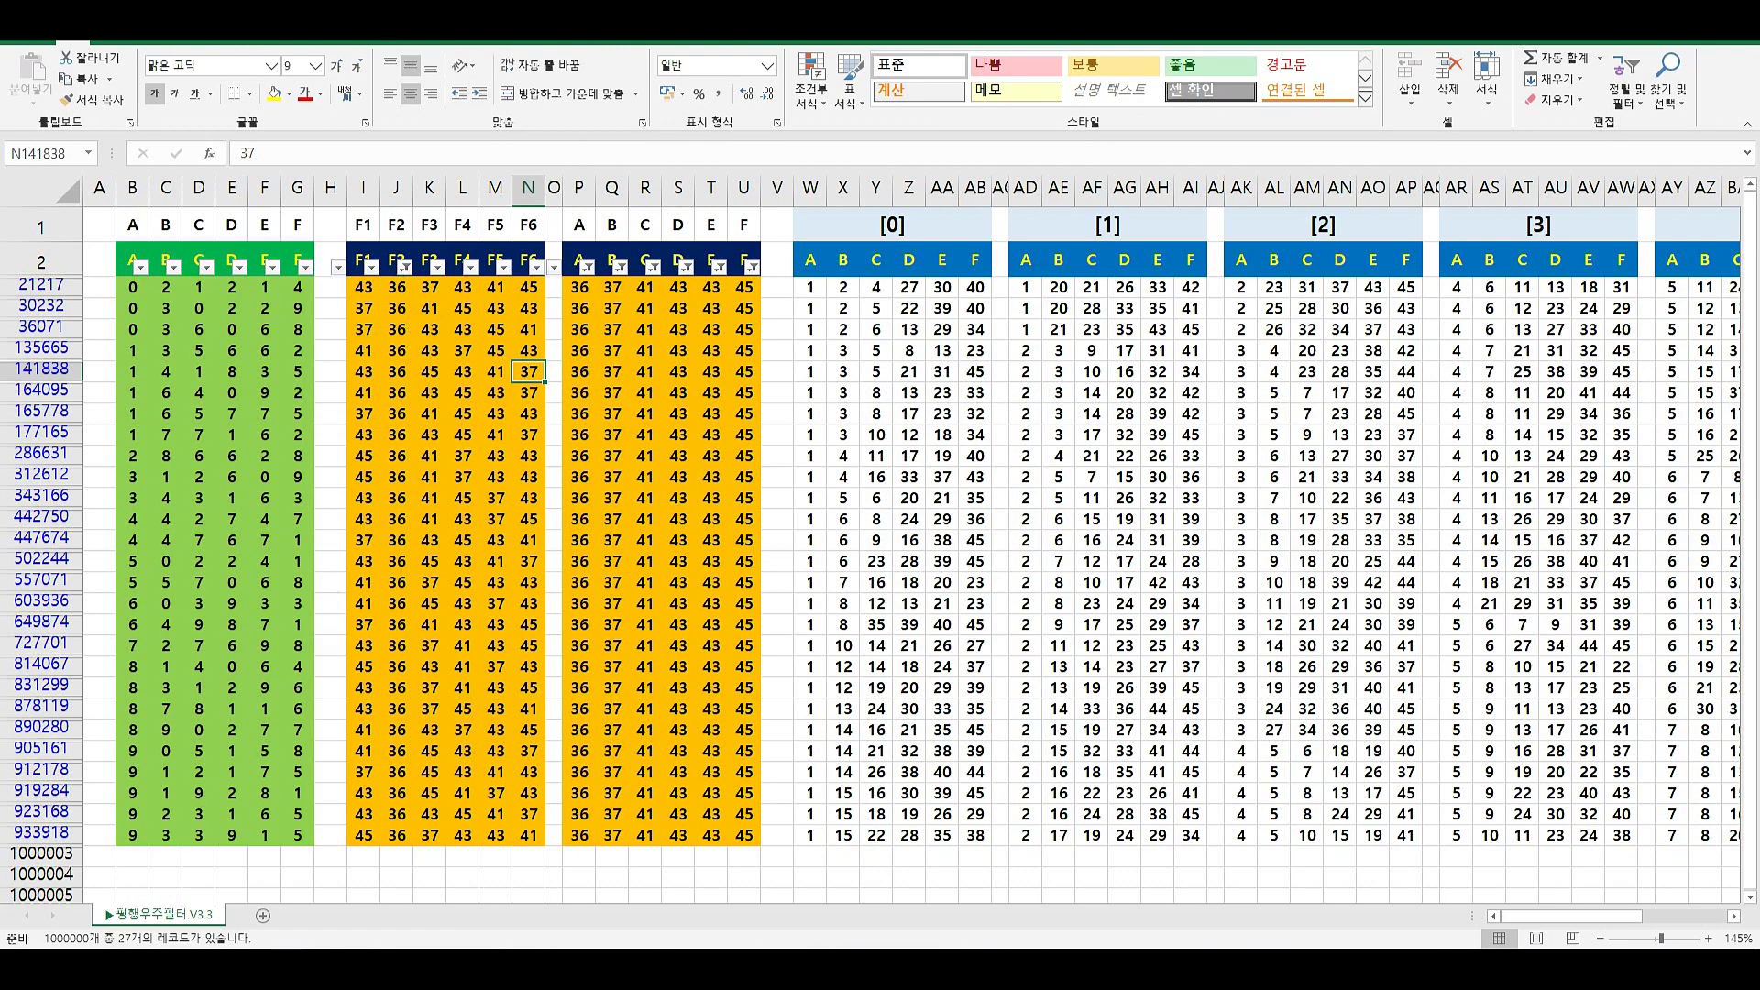
# Check the past values on sheet F3 in the other workbook and filter the filter workbook's F3 column to show only 37
pyautogui.click(266, 912)
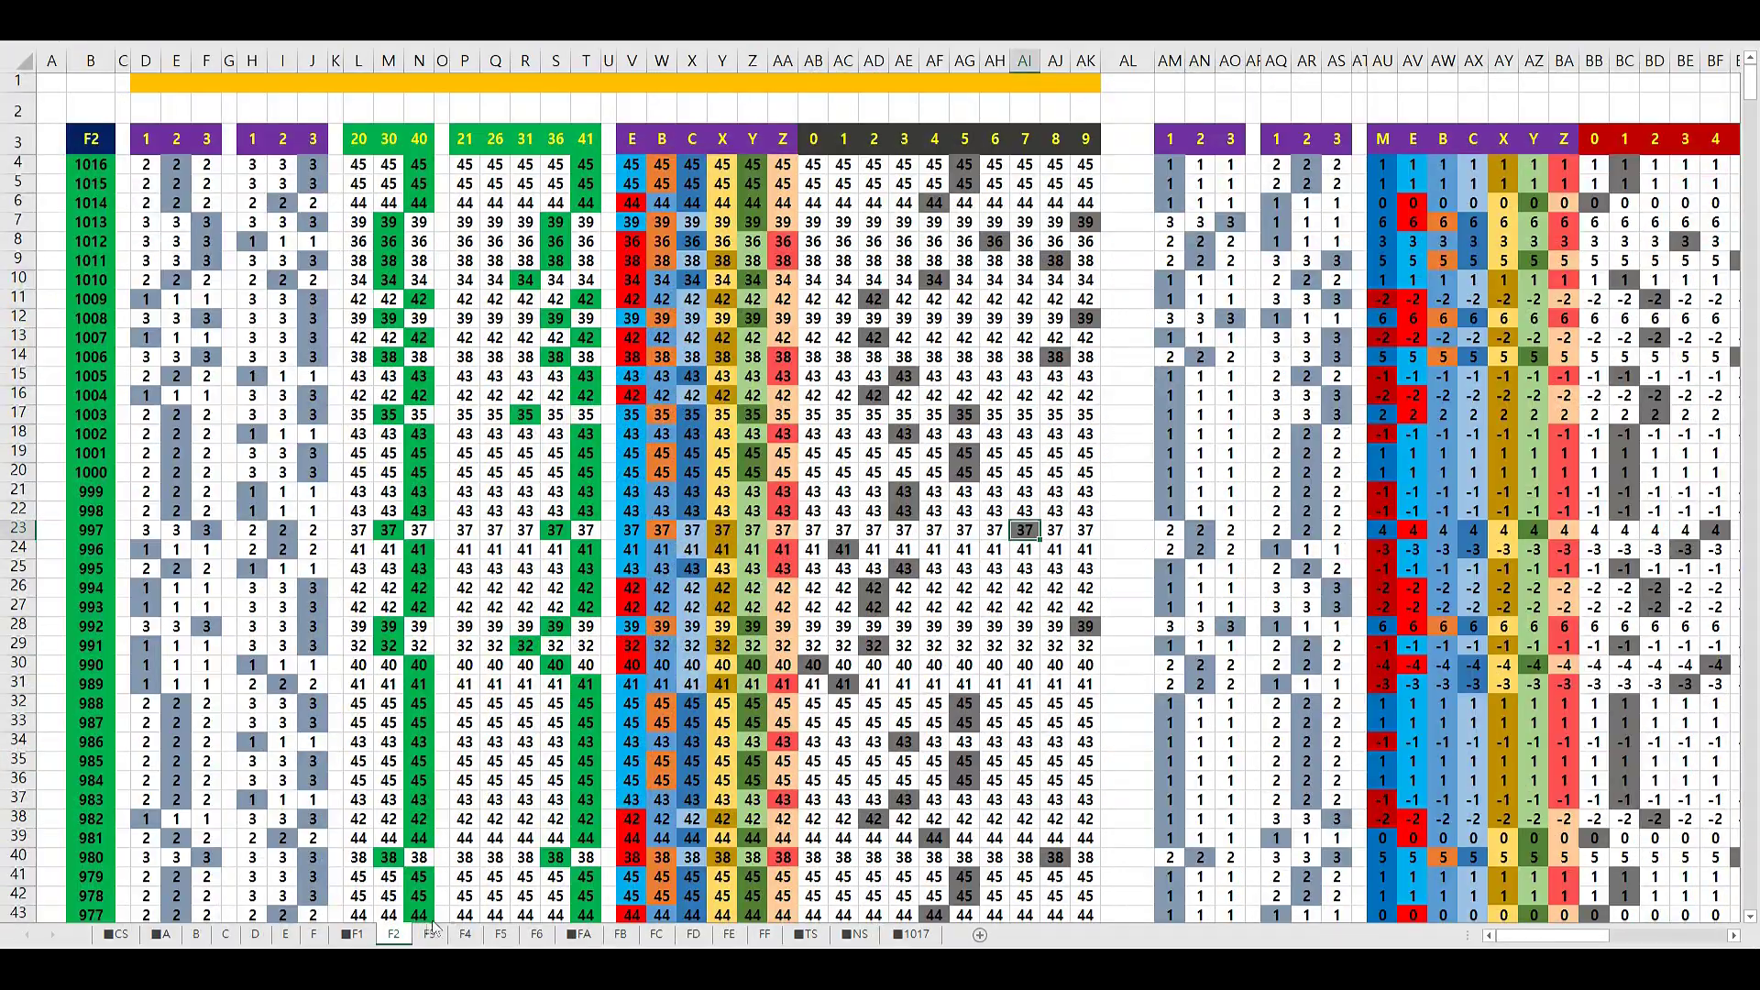
pyautogui.click(429, 934)
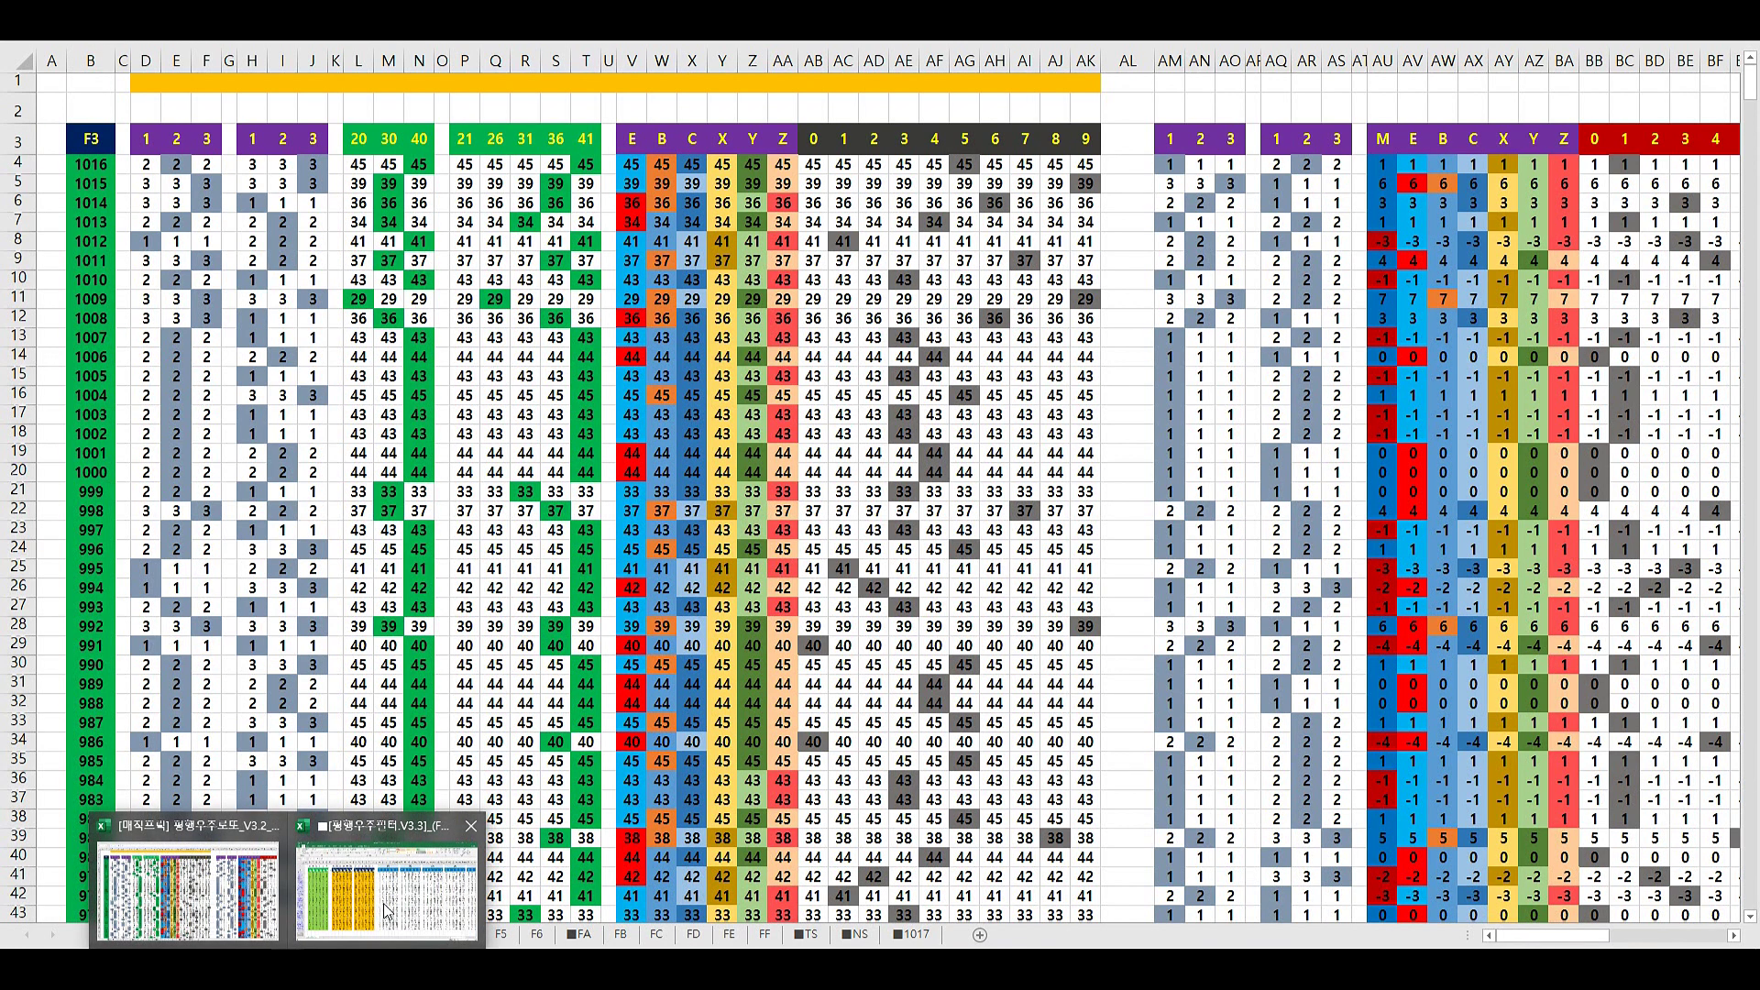
pyautogui.click(385, 912)
pyautogui.click(438, 267)
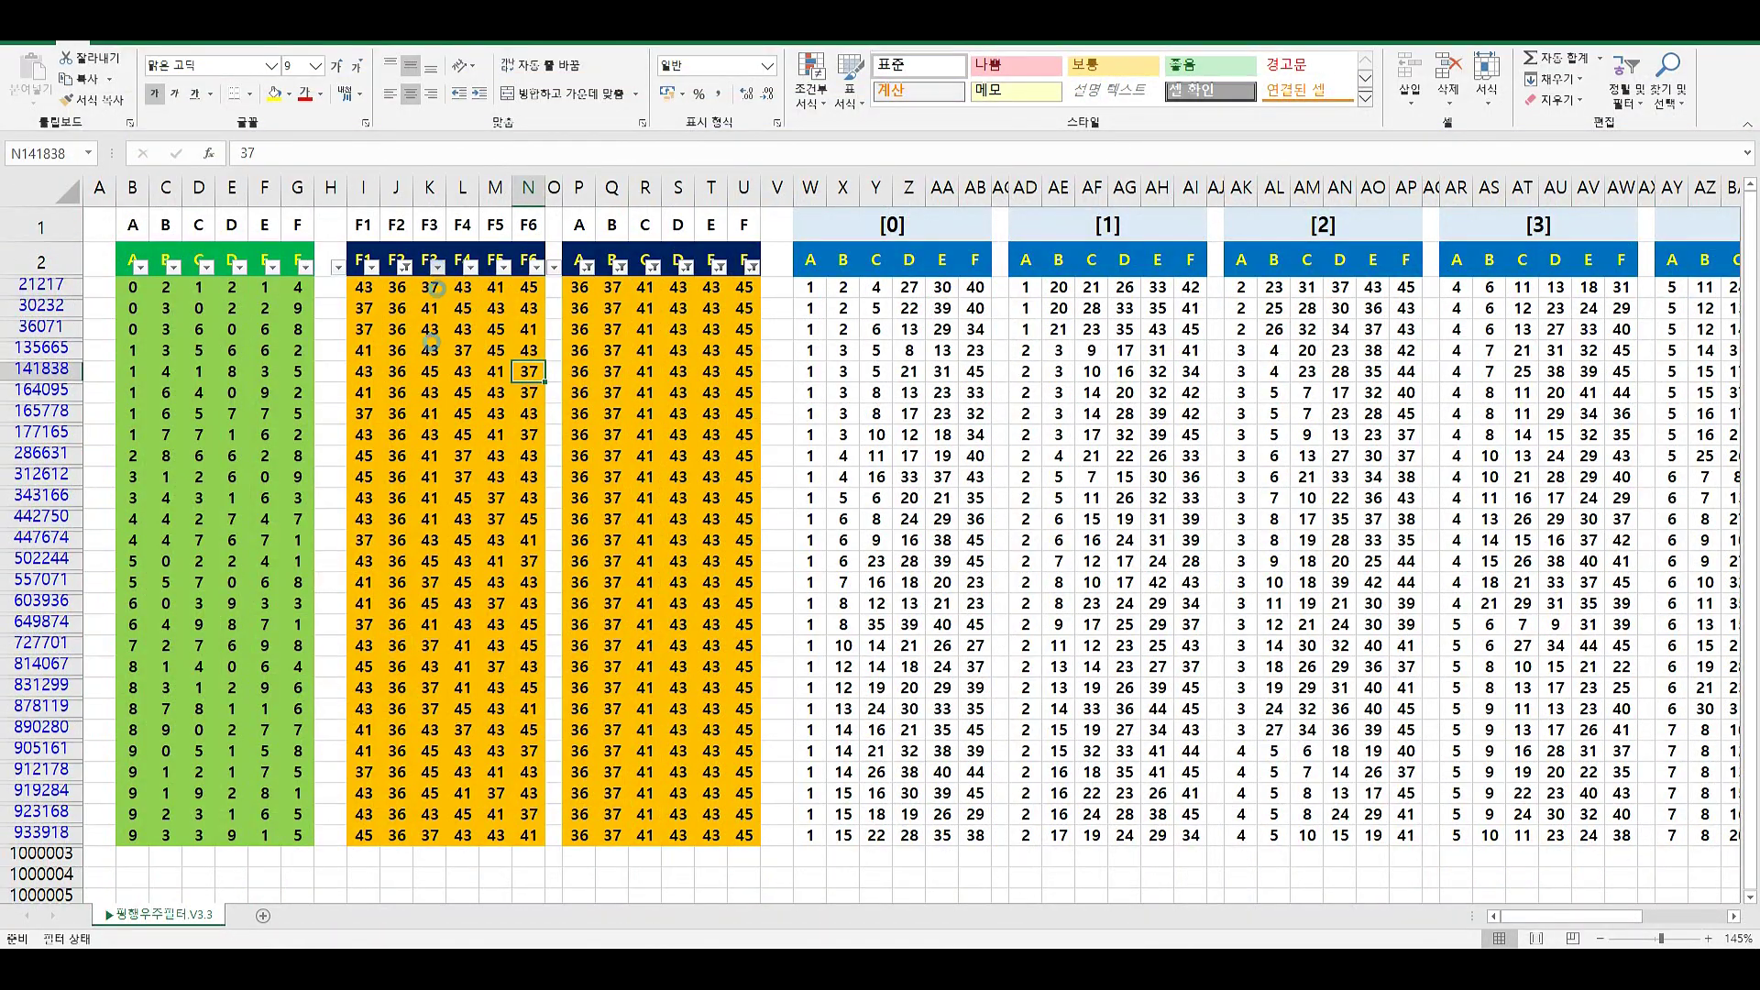
pyautogui.click(278, 449)
pyautogui.click(271, 462)
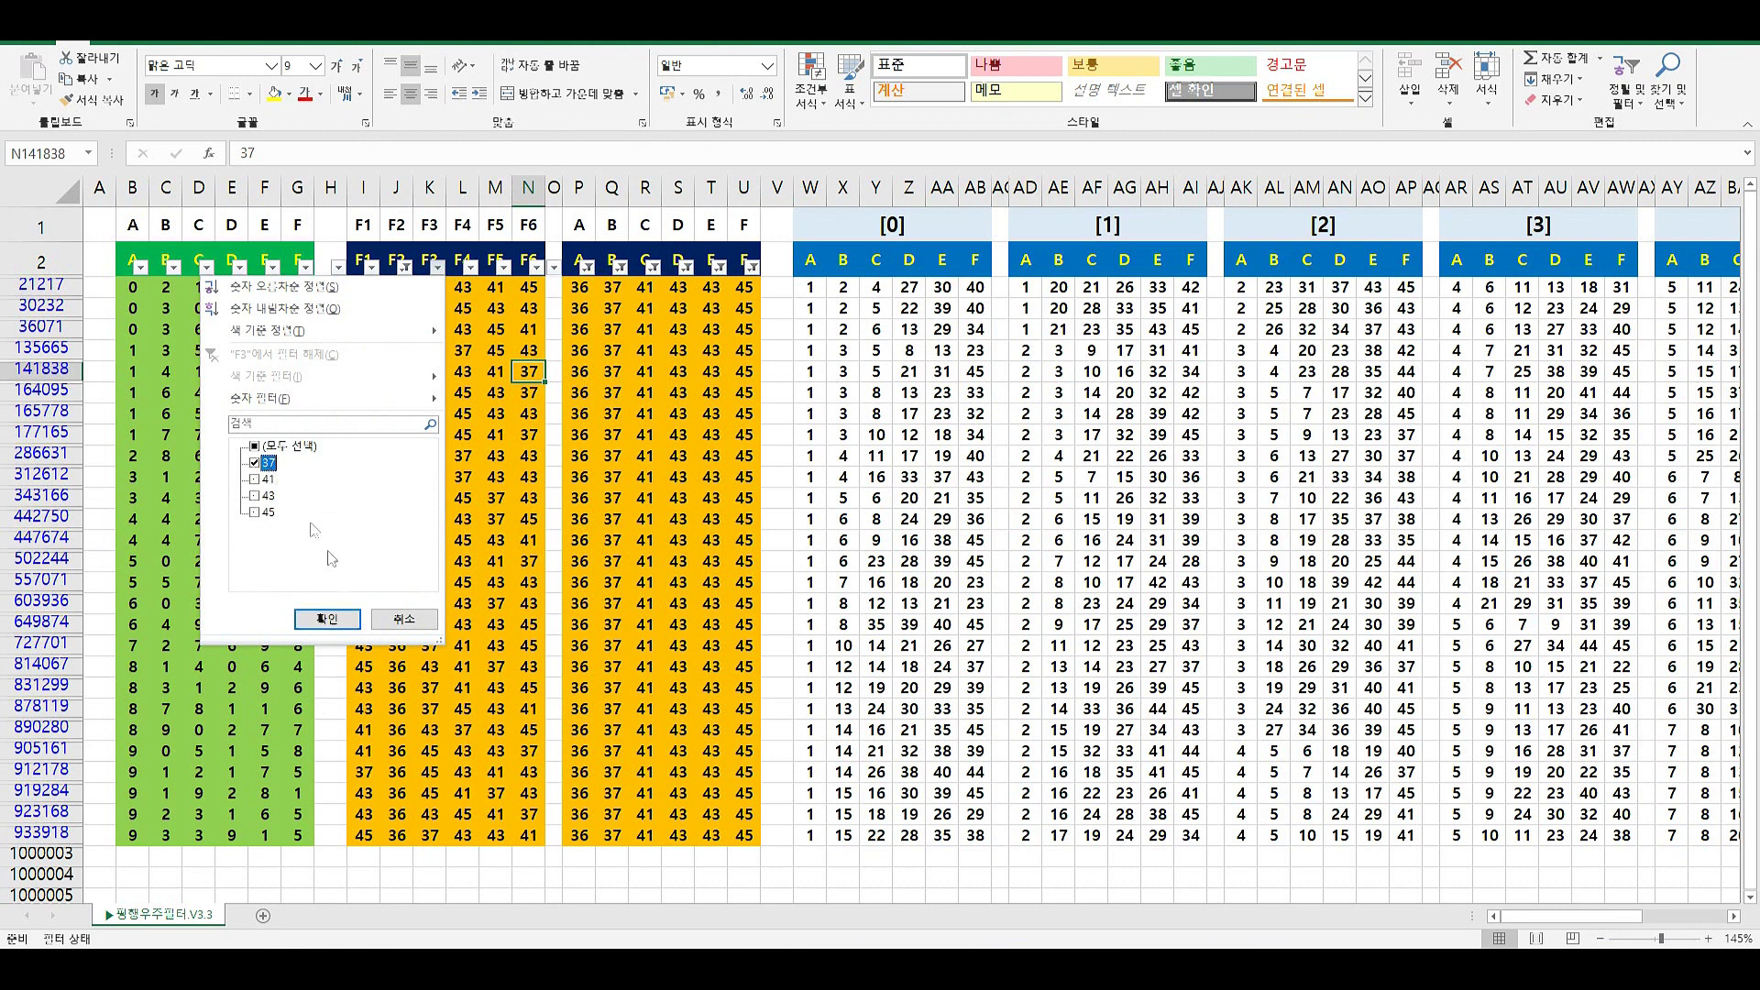
pyautogui.click(327, 619)
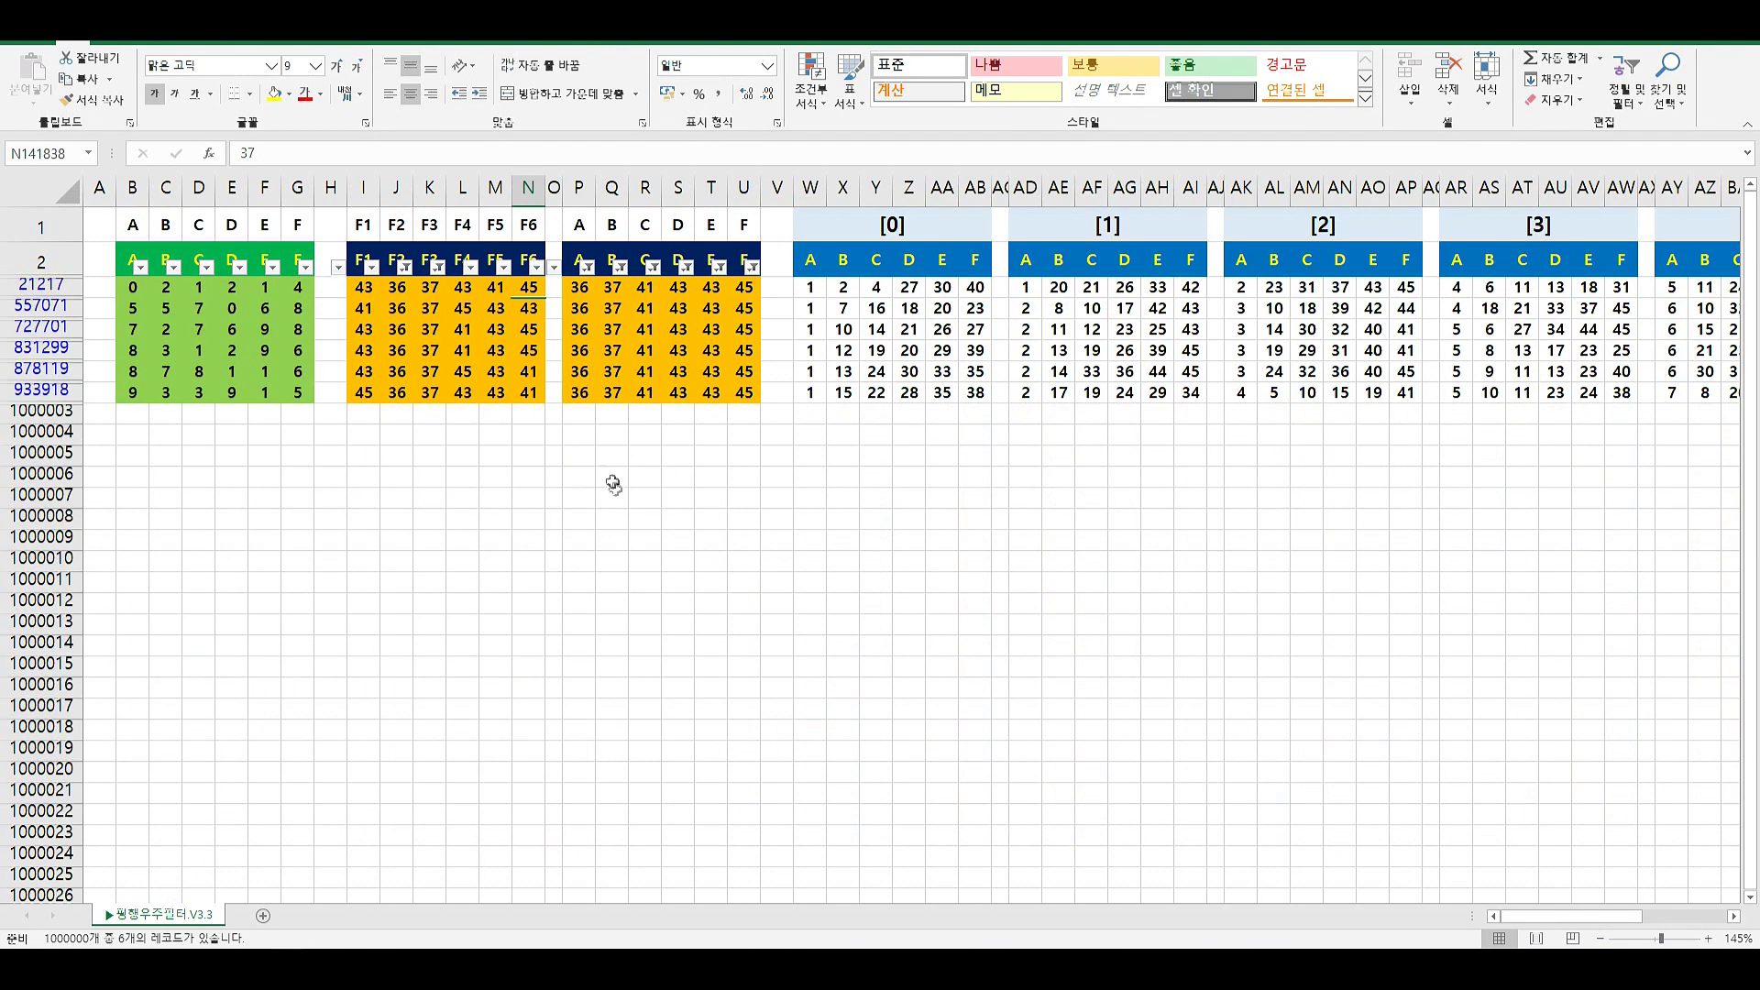
# Examine the remaining combinations row by row across the F1 to F6 and navy-headed A to F columns
pyautogui.click(611, 495)
pyautogui.click(463, 330)
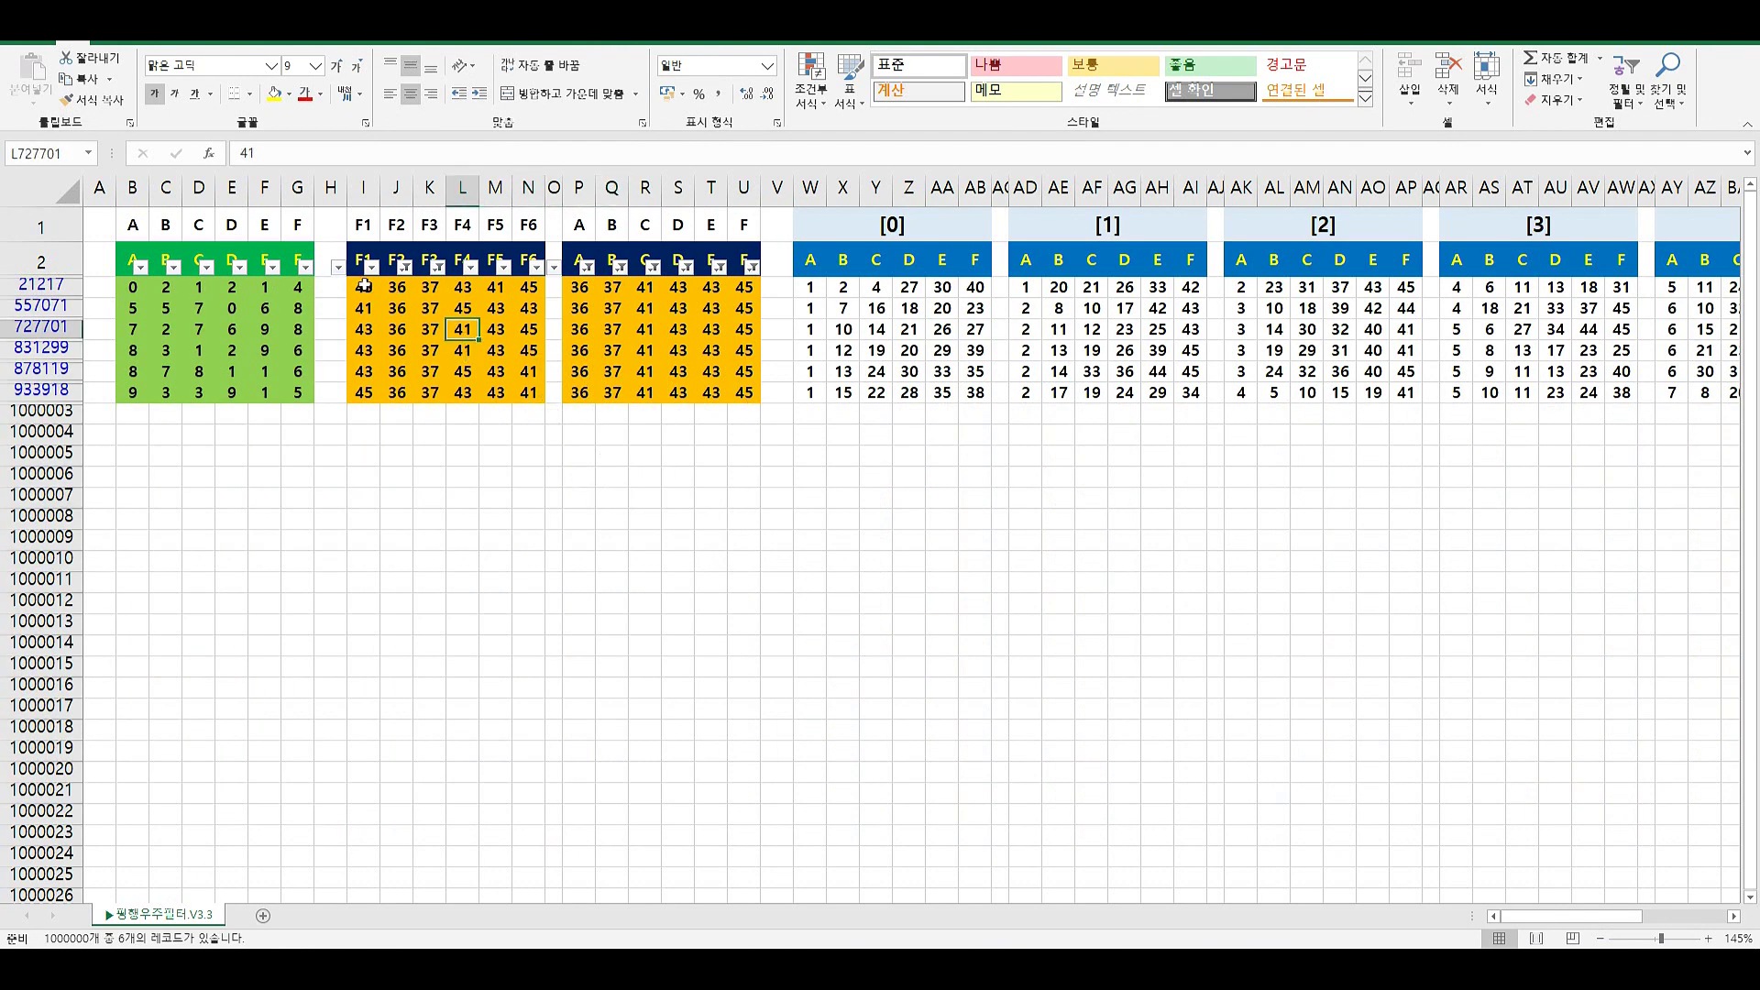
pyautogui.hotkey('ctrl', 'Up')
pyautogui.hotkey('ctrl', 'Left')
pyautogui.keyDown('shift'); pyautogui.click(751, 401); pyautogui.keyUp('shift')
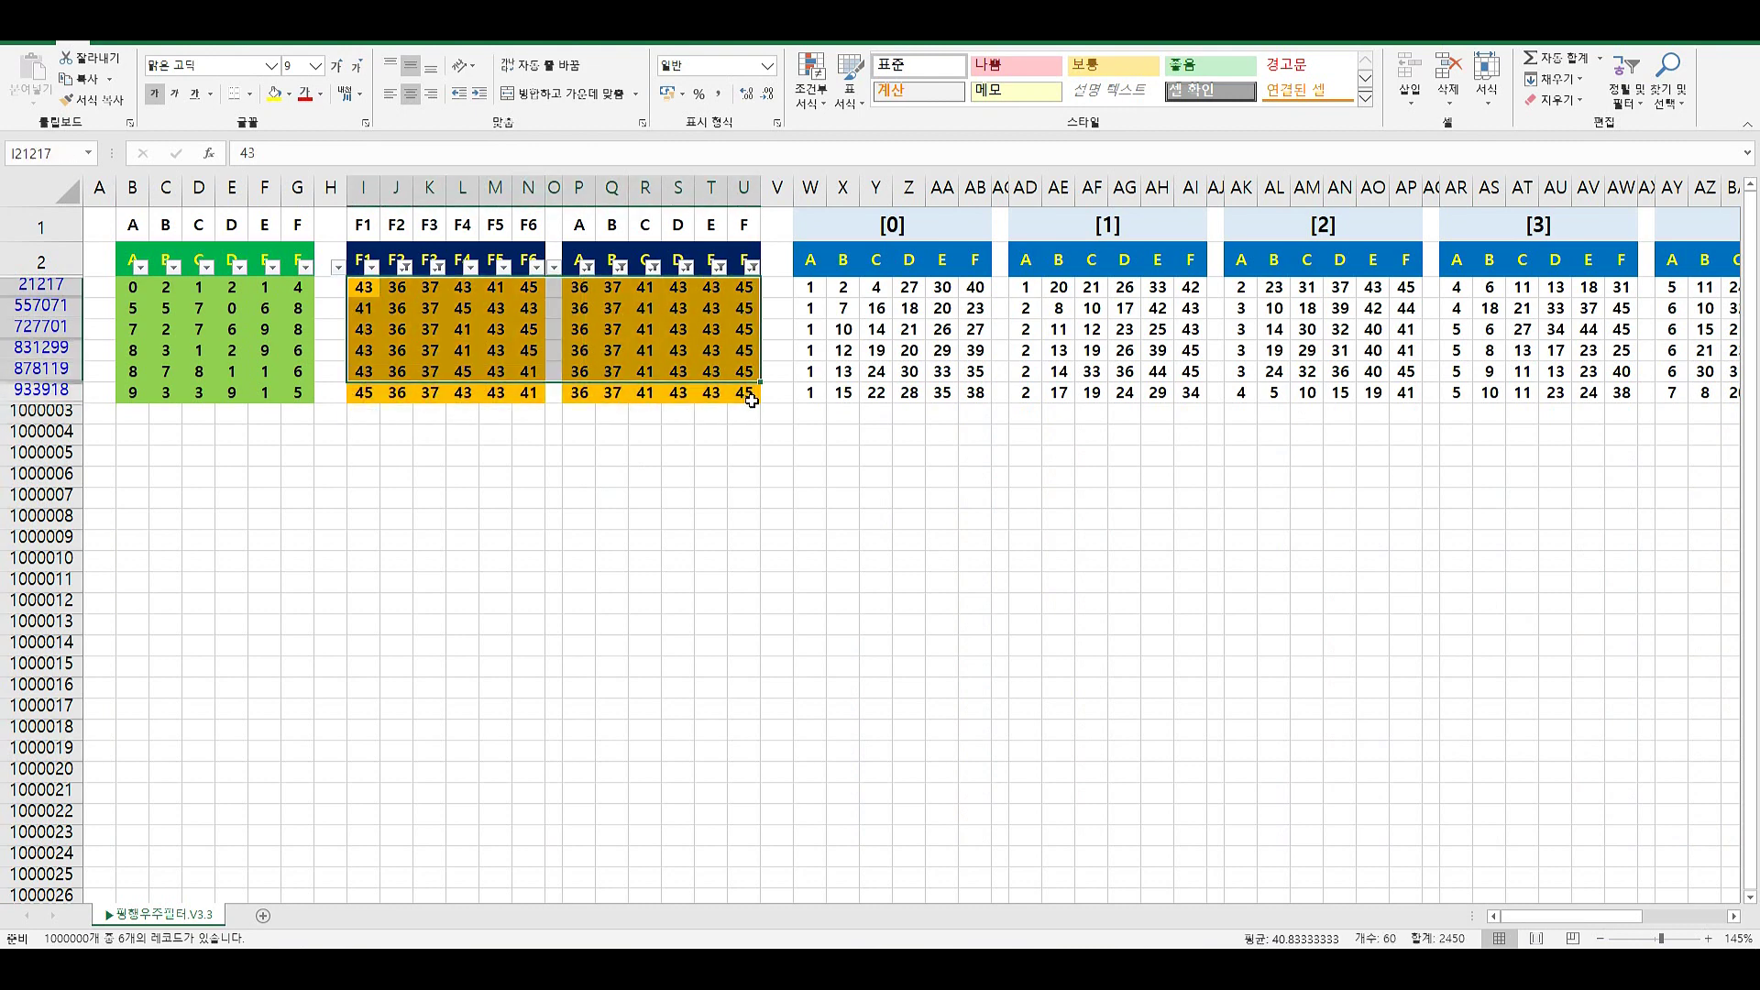
pyautogui.click(750, 400)
pyautogui.click(536, 328)
pyautogui.press('Left')
pyautogui.hotkey('ctrl', 'Left')
pyautogui.click(368, 373)
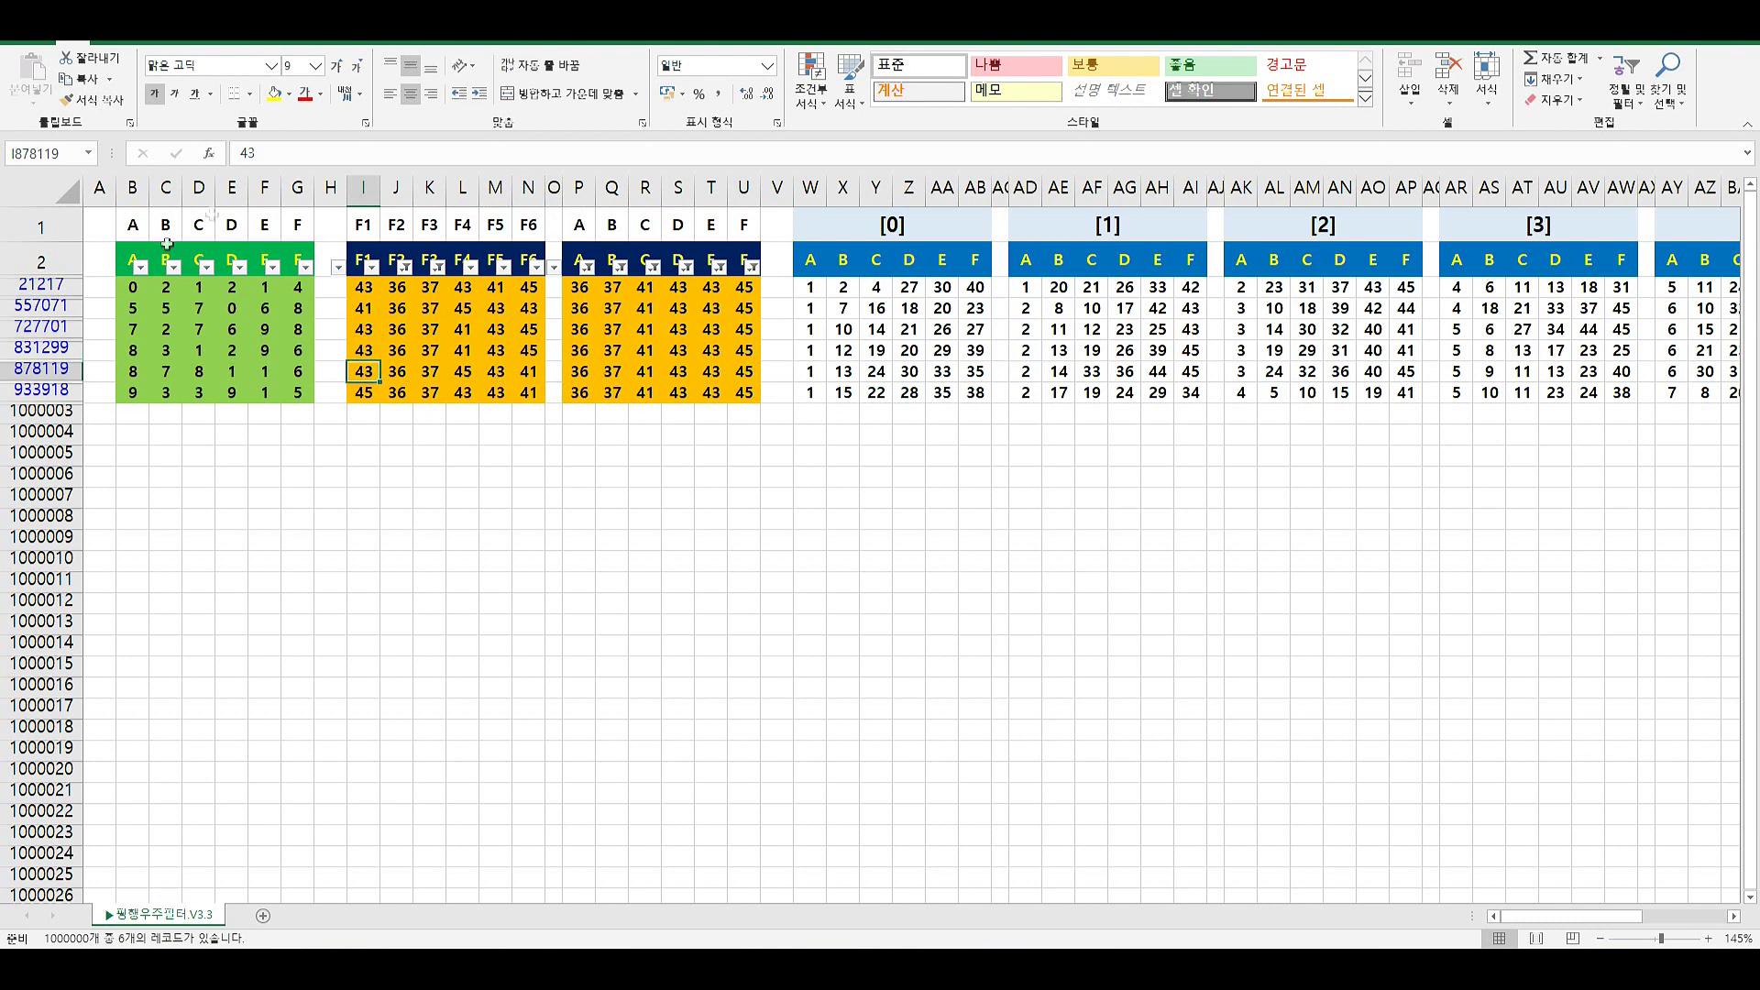
pyautogui.click(104, 267)
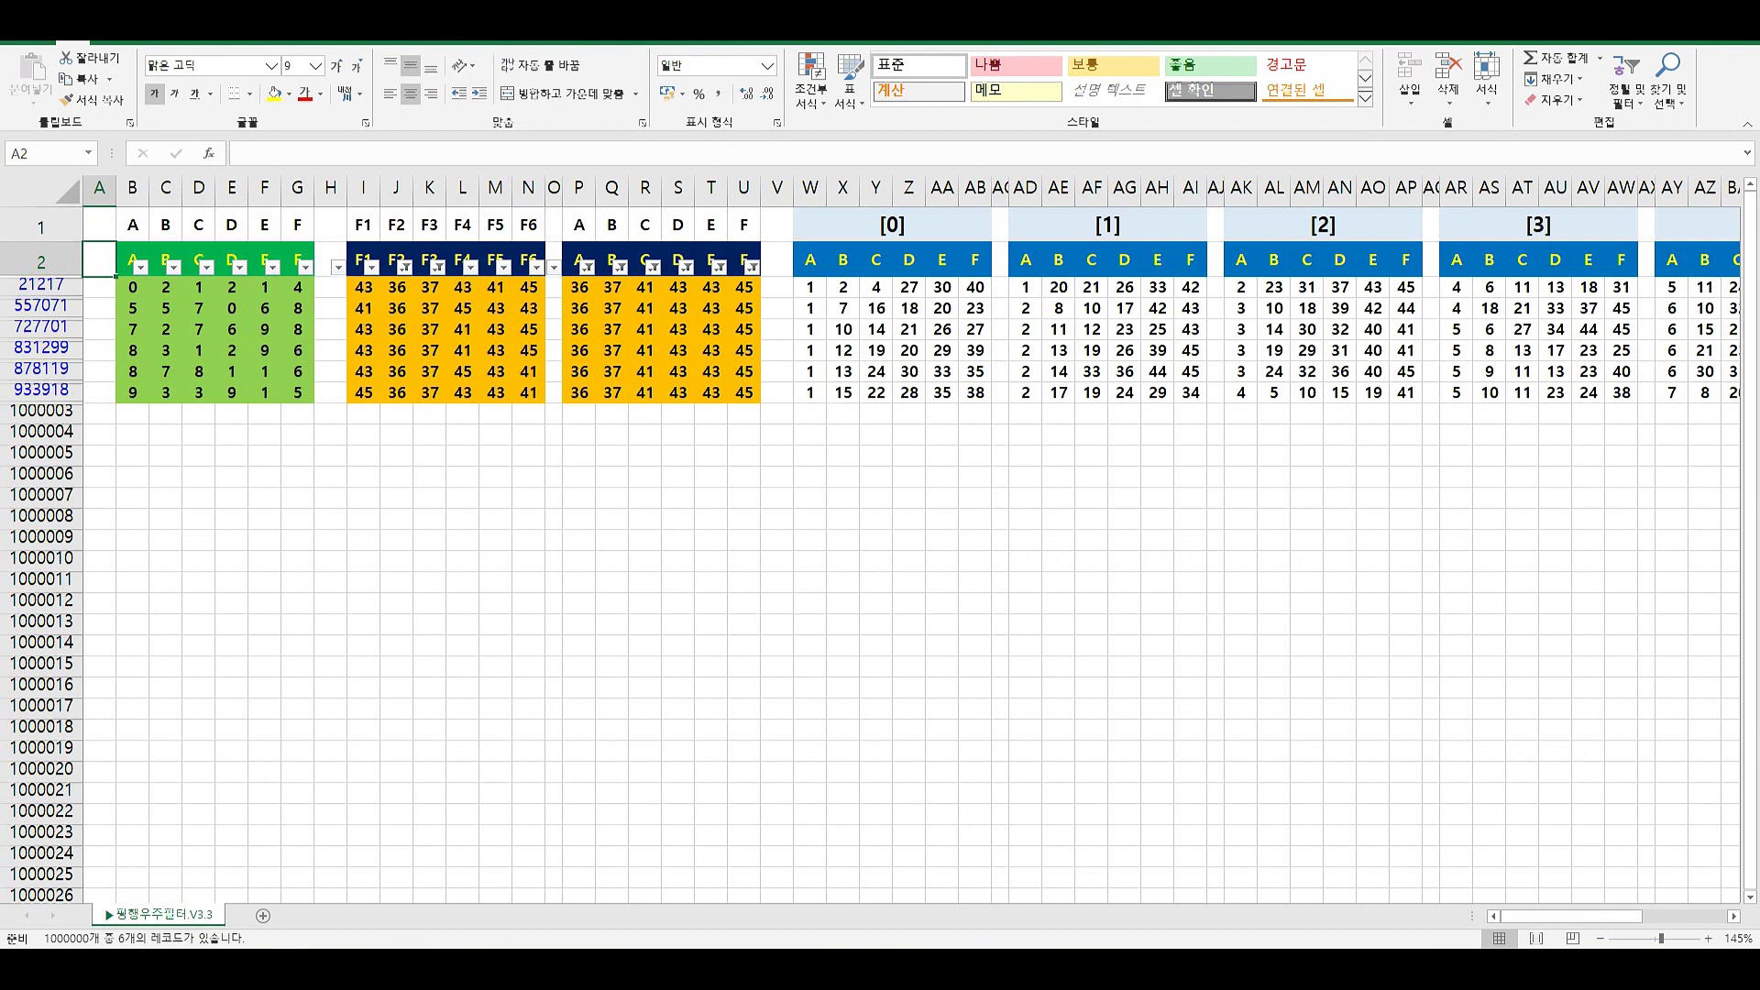
# Compare the remaining values column by column within F1 to F6 of the filtered combinations
pyautogui.click(430, 287)
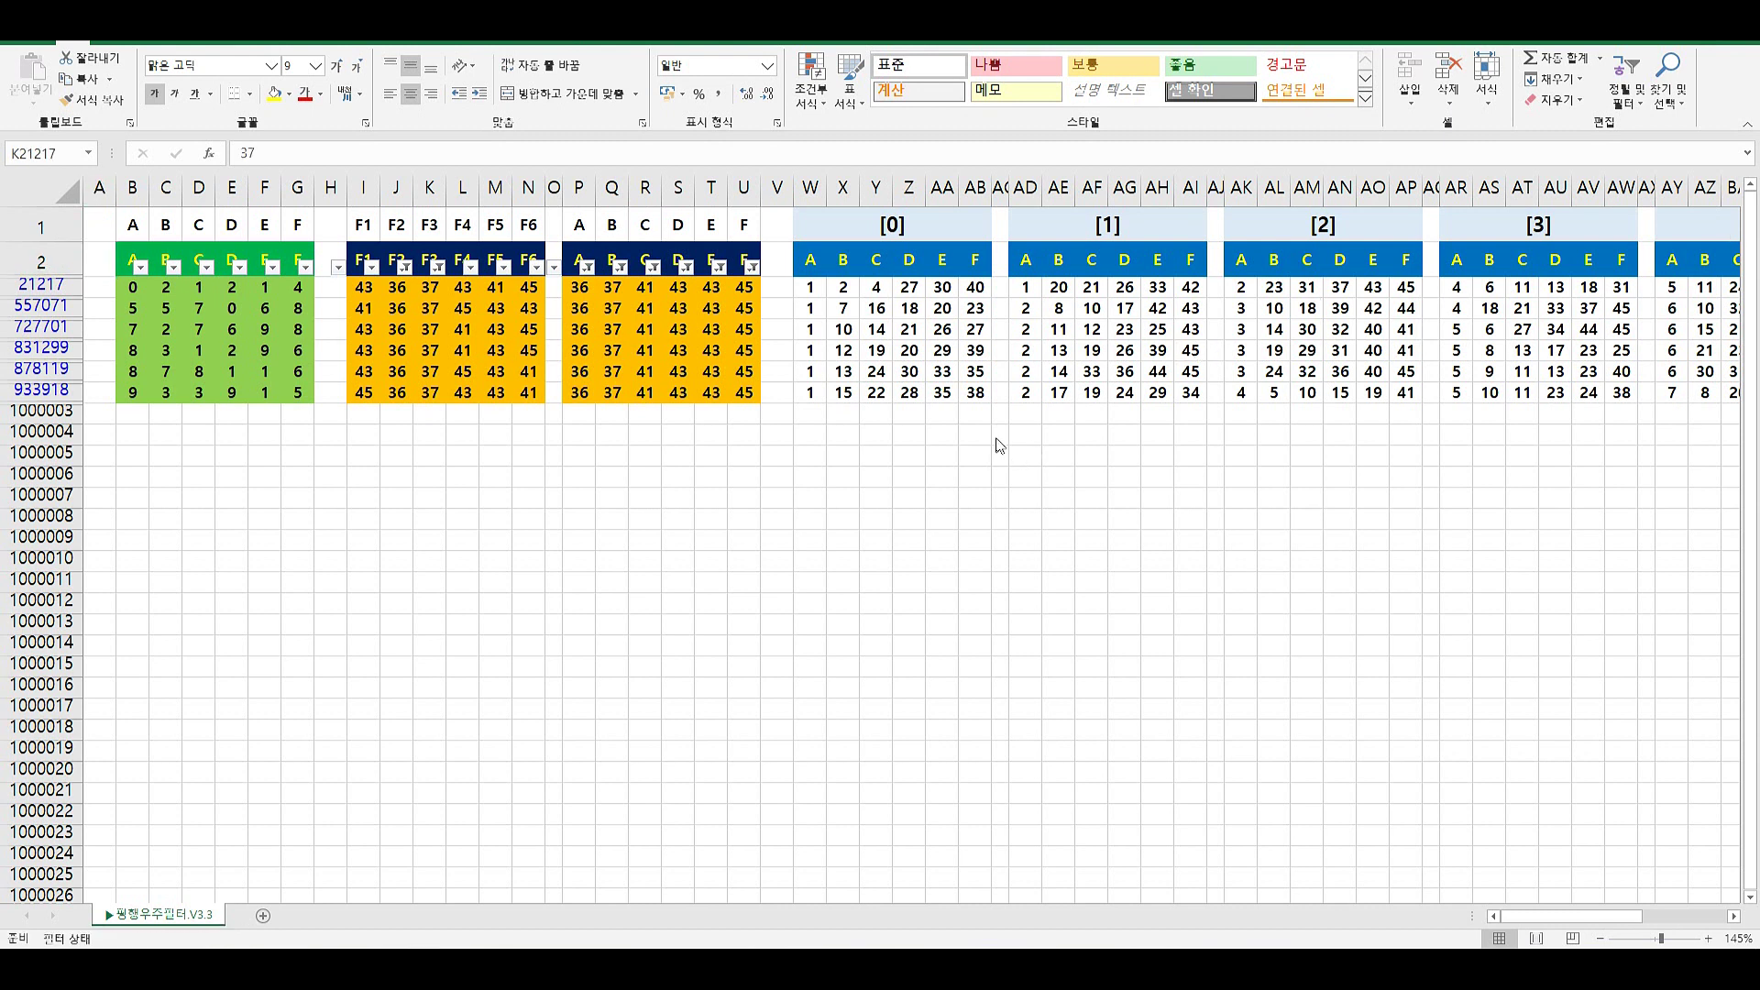
pyautogui.moveTo(397, 287); pyautogui.dragTo(430, 392)
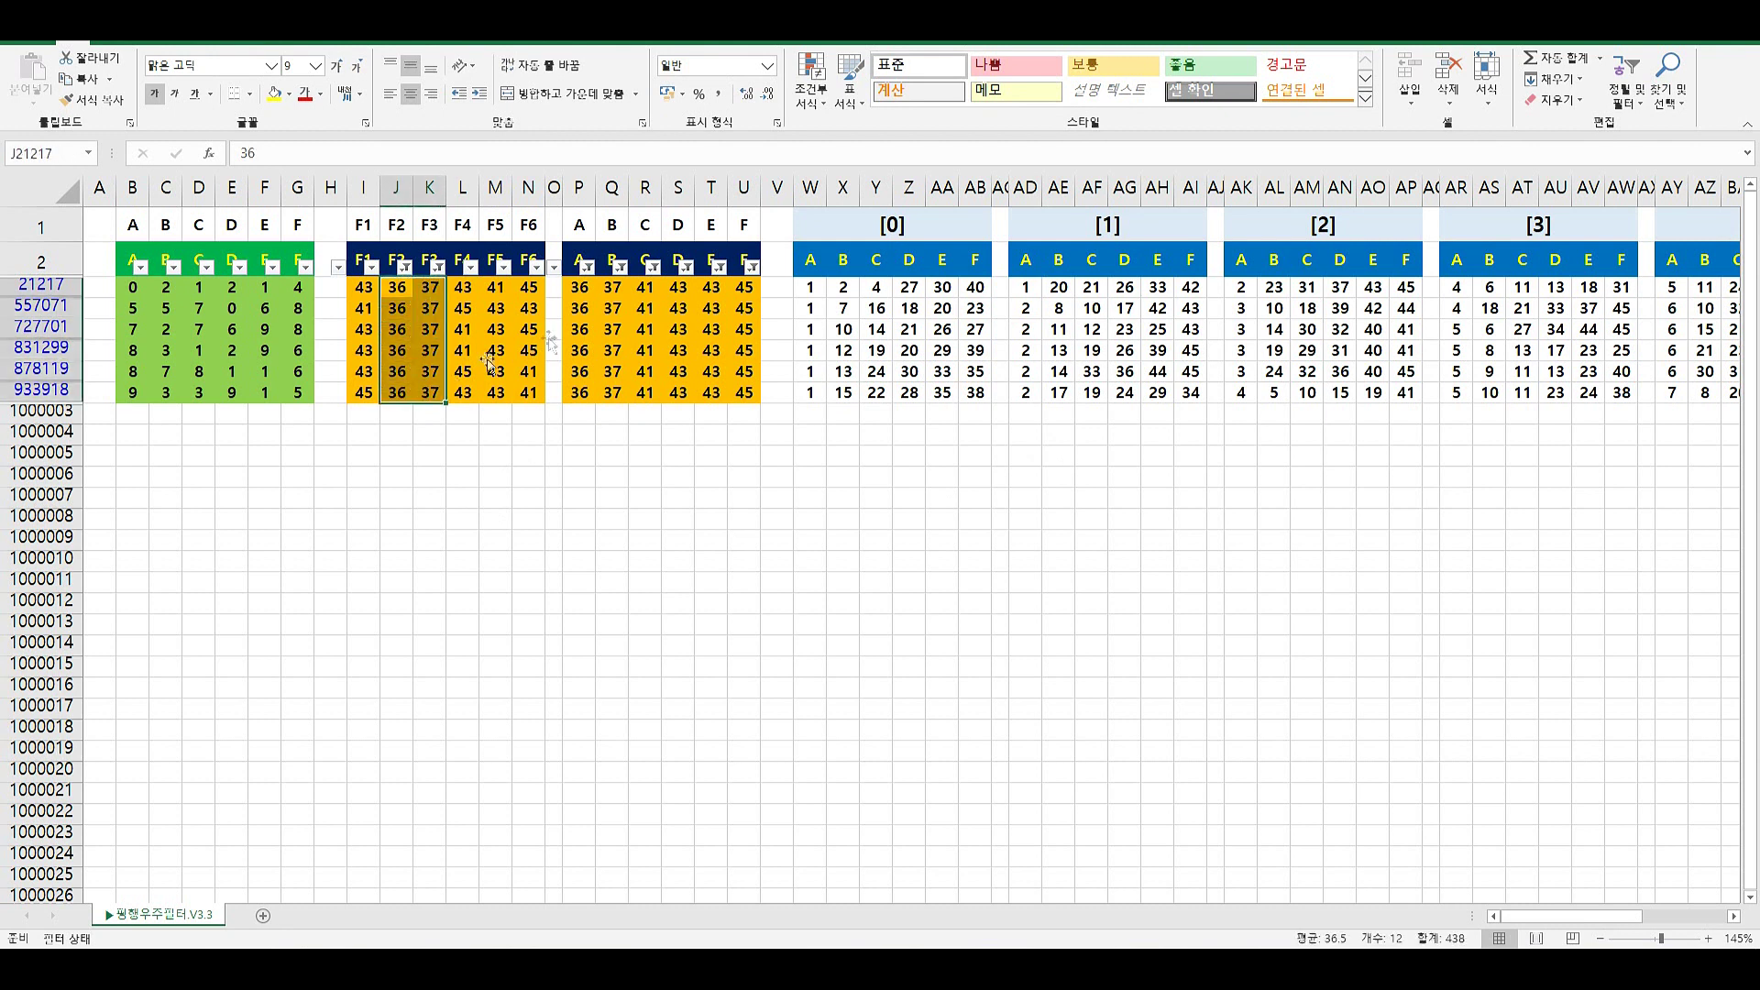
pyautogui.click(463, 287)
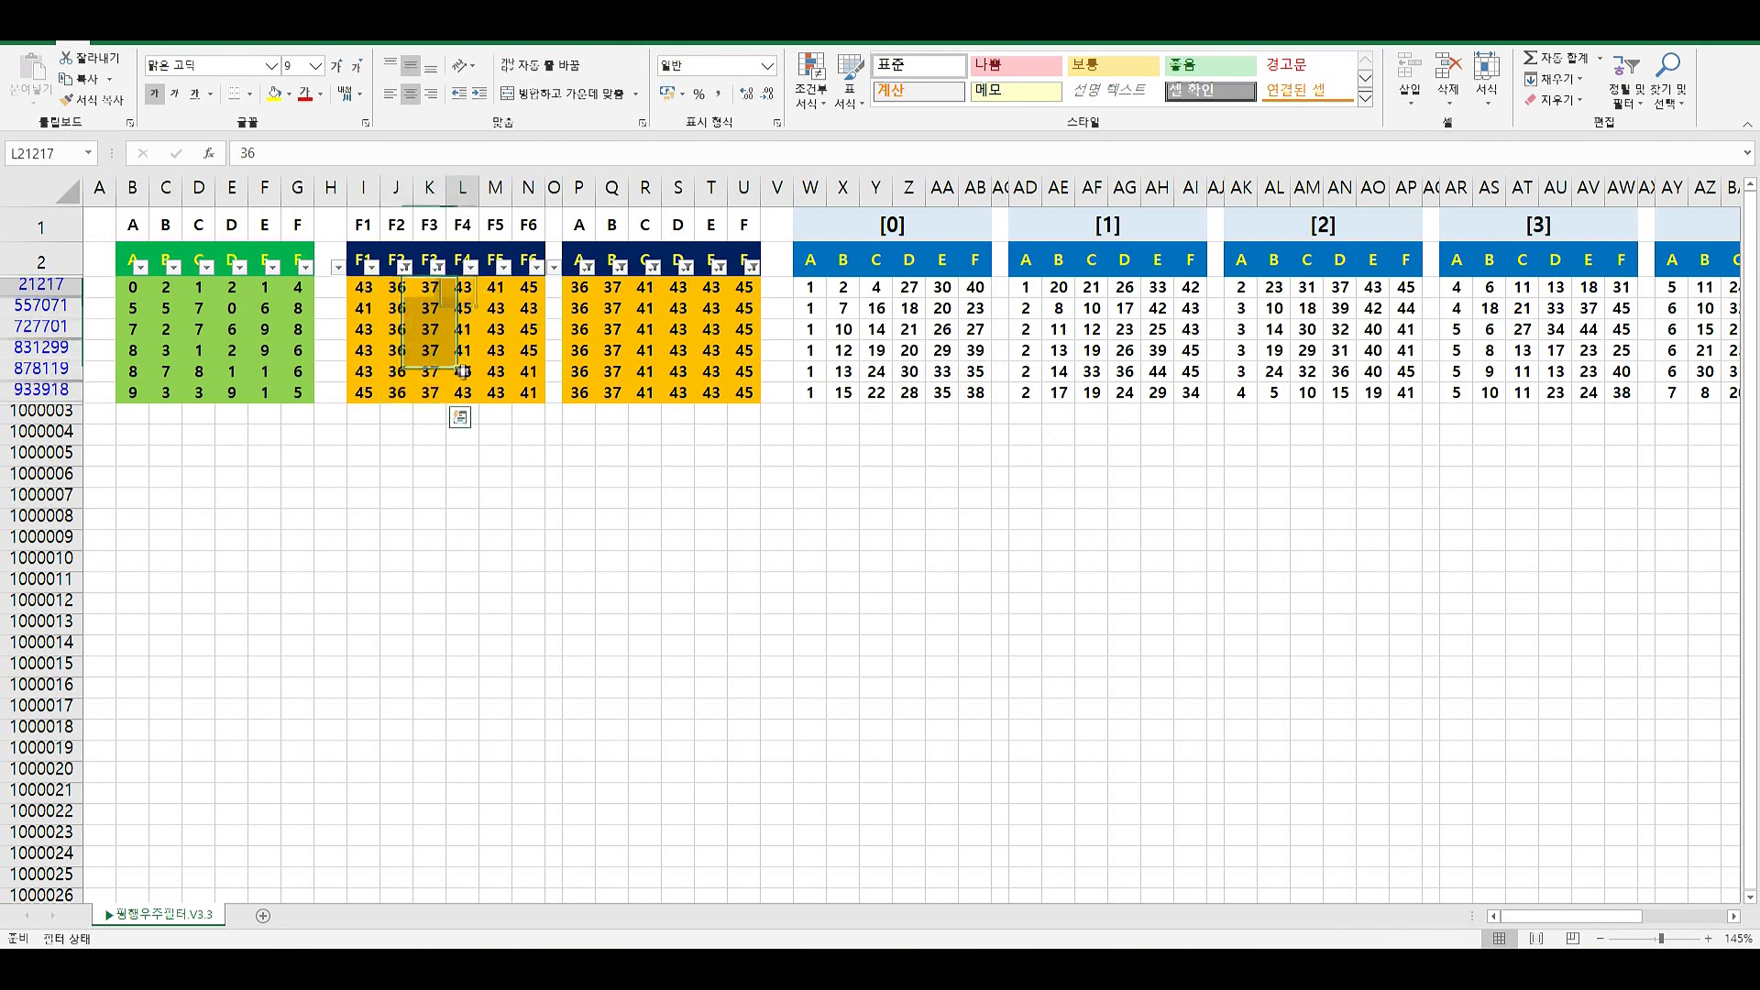
pyautogui.keyDown('shift'); pyautogui.click(463, 393); pyautogui.keyUp('shift')
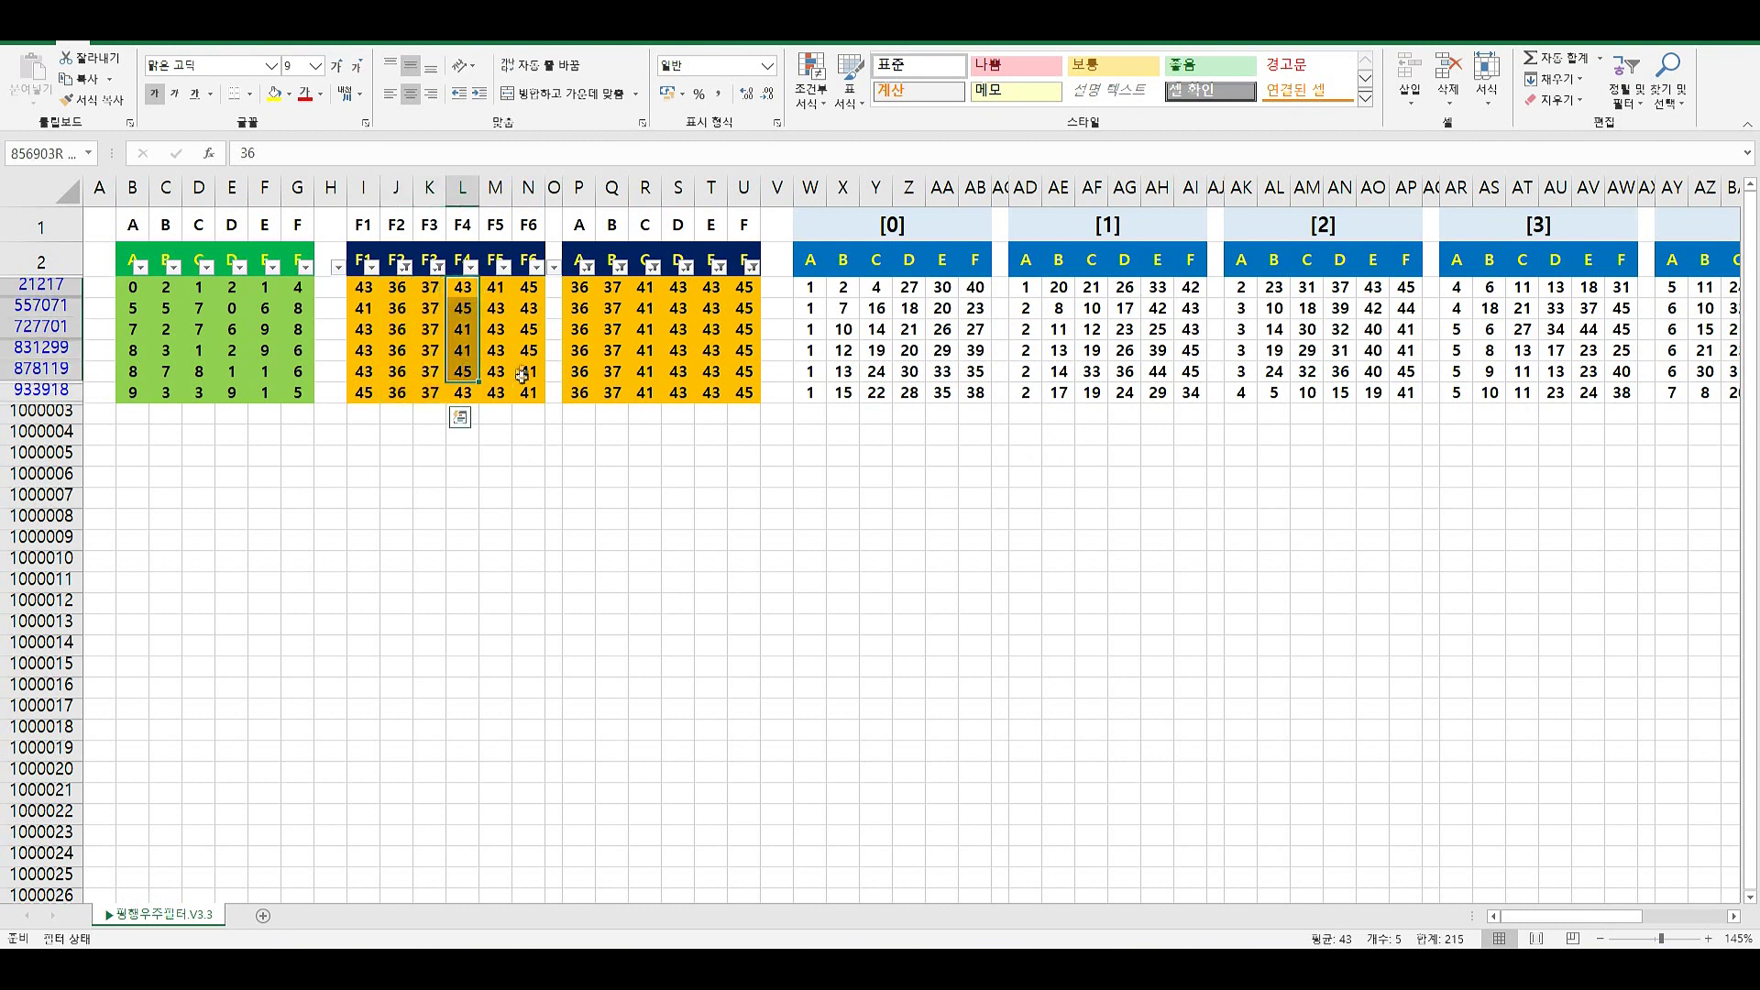
pyautogui.click(538, 290)
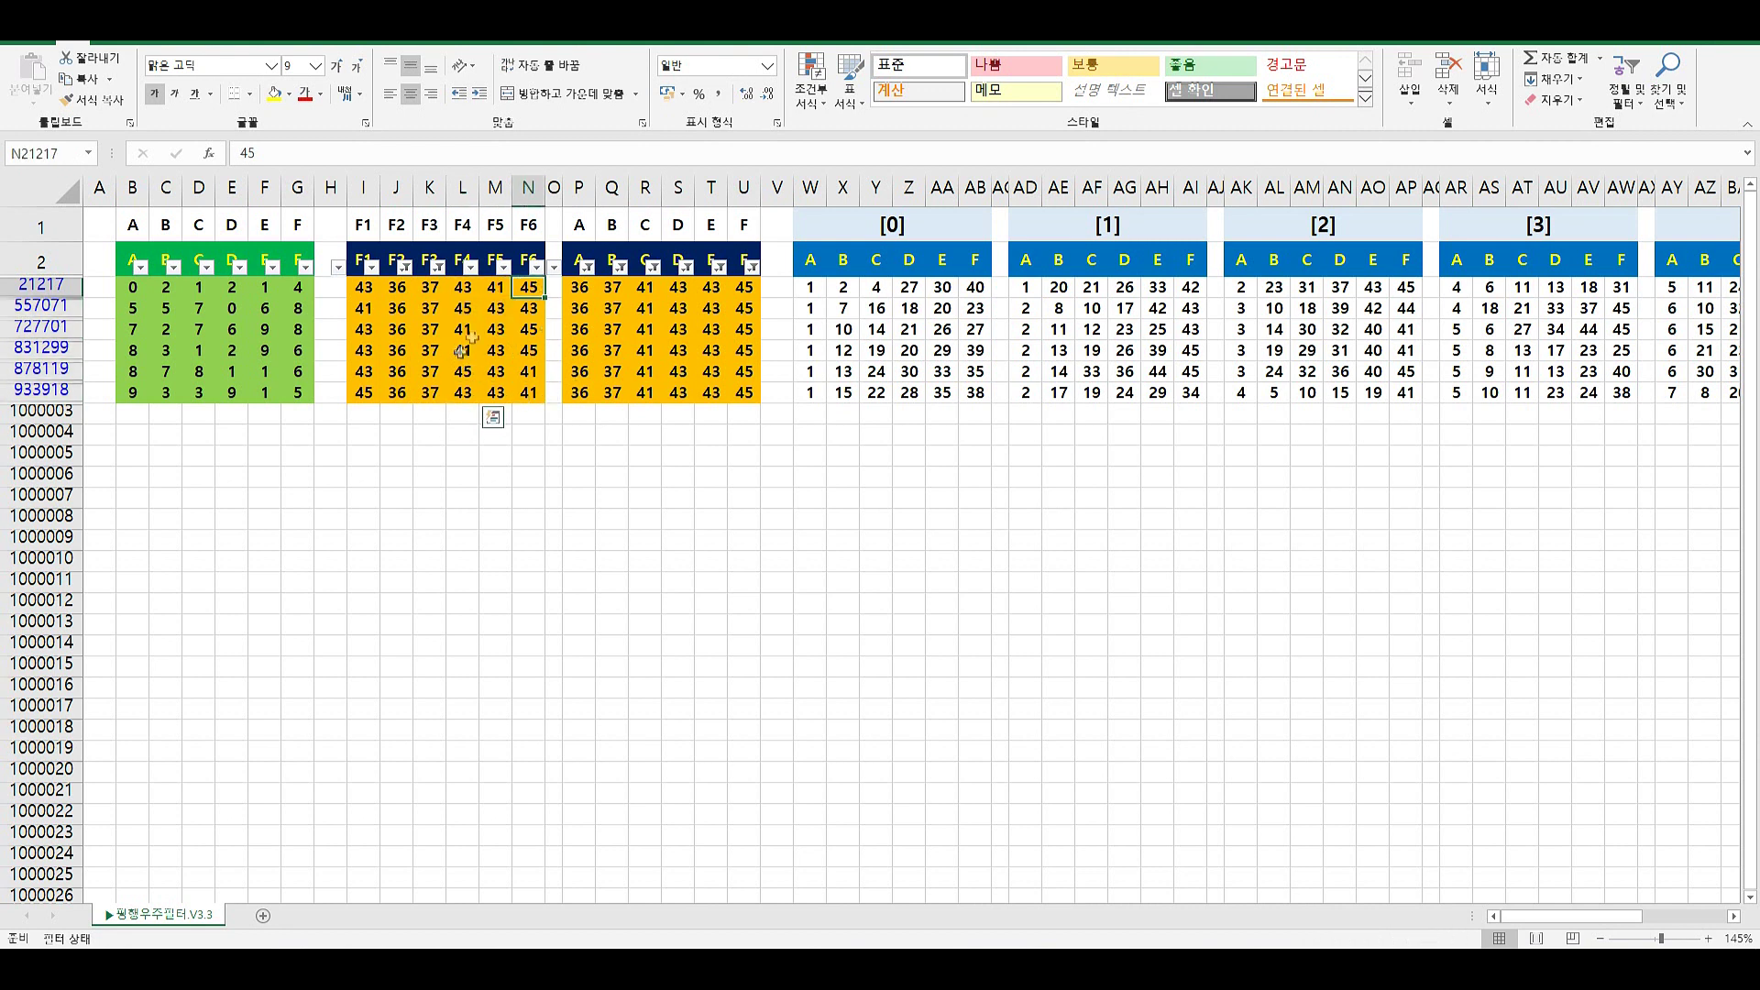
pyautogui.click(529, 392)
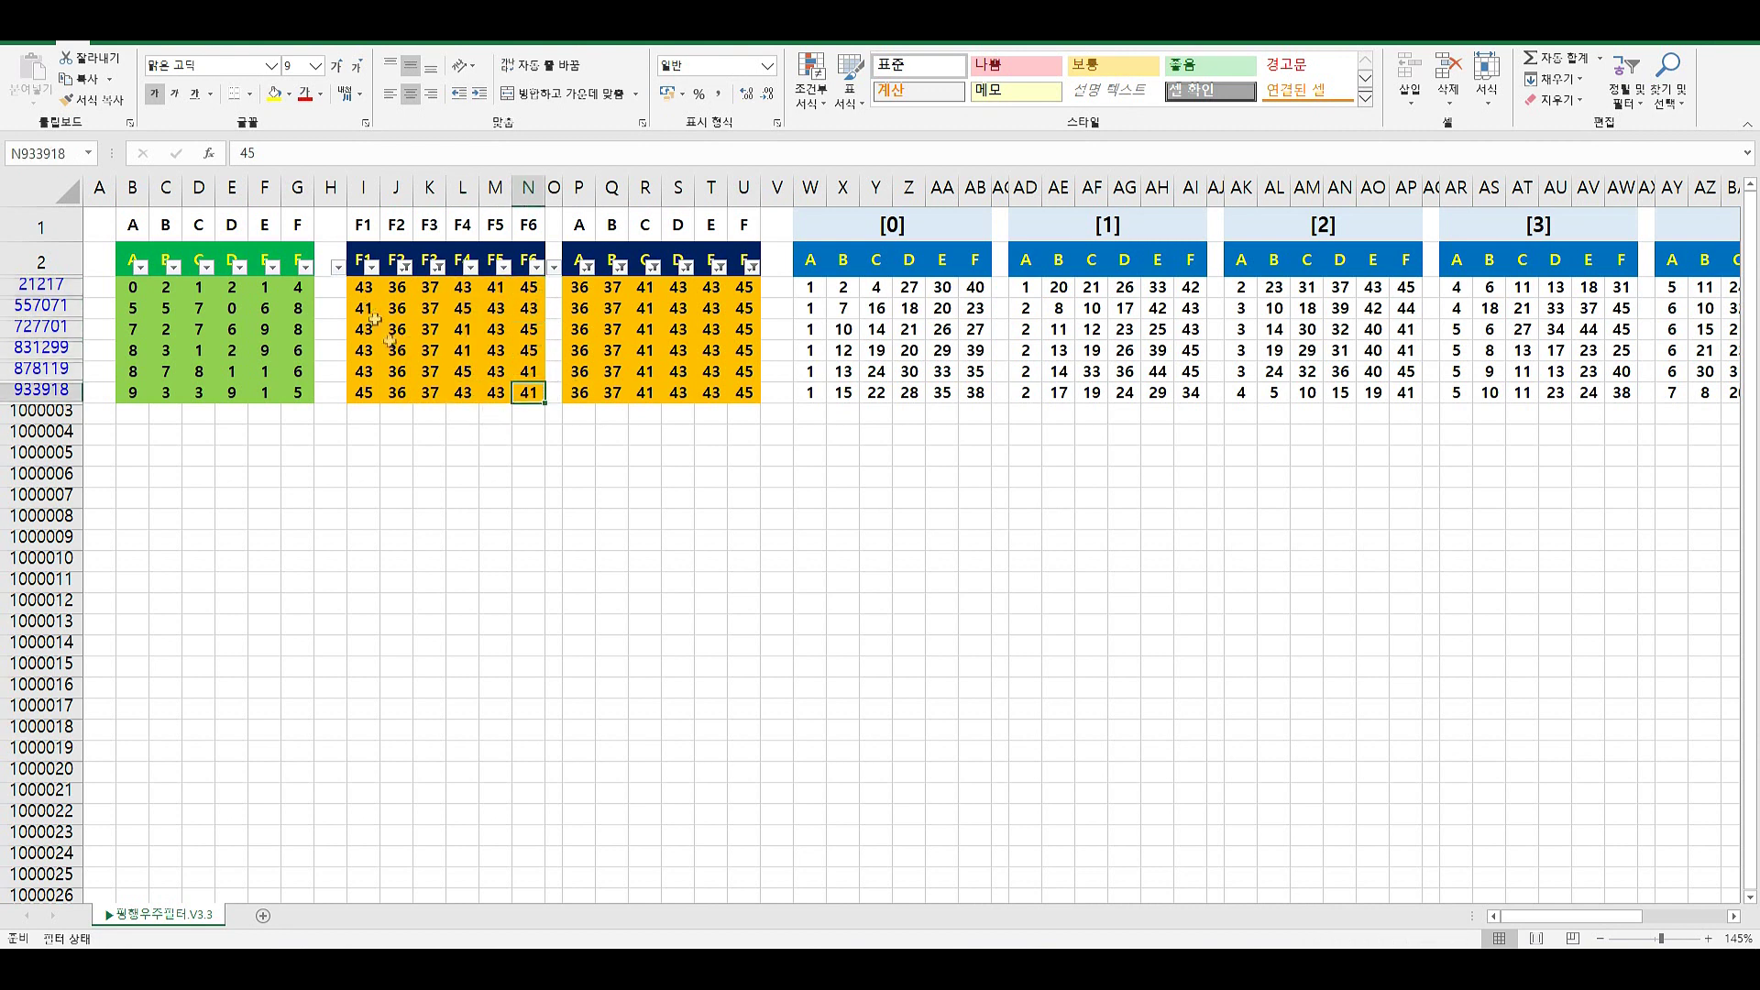
pyautogui.click(367, 310)
pyautogui.click(363, 351)
pyautogui.click(367, 397)
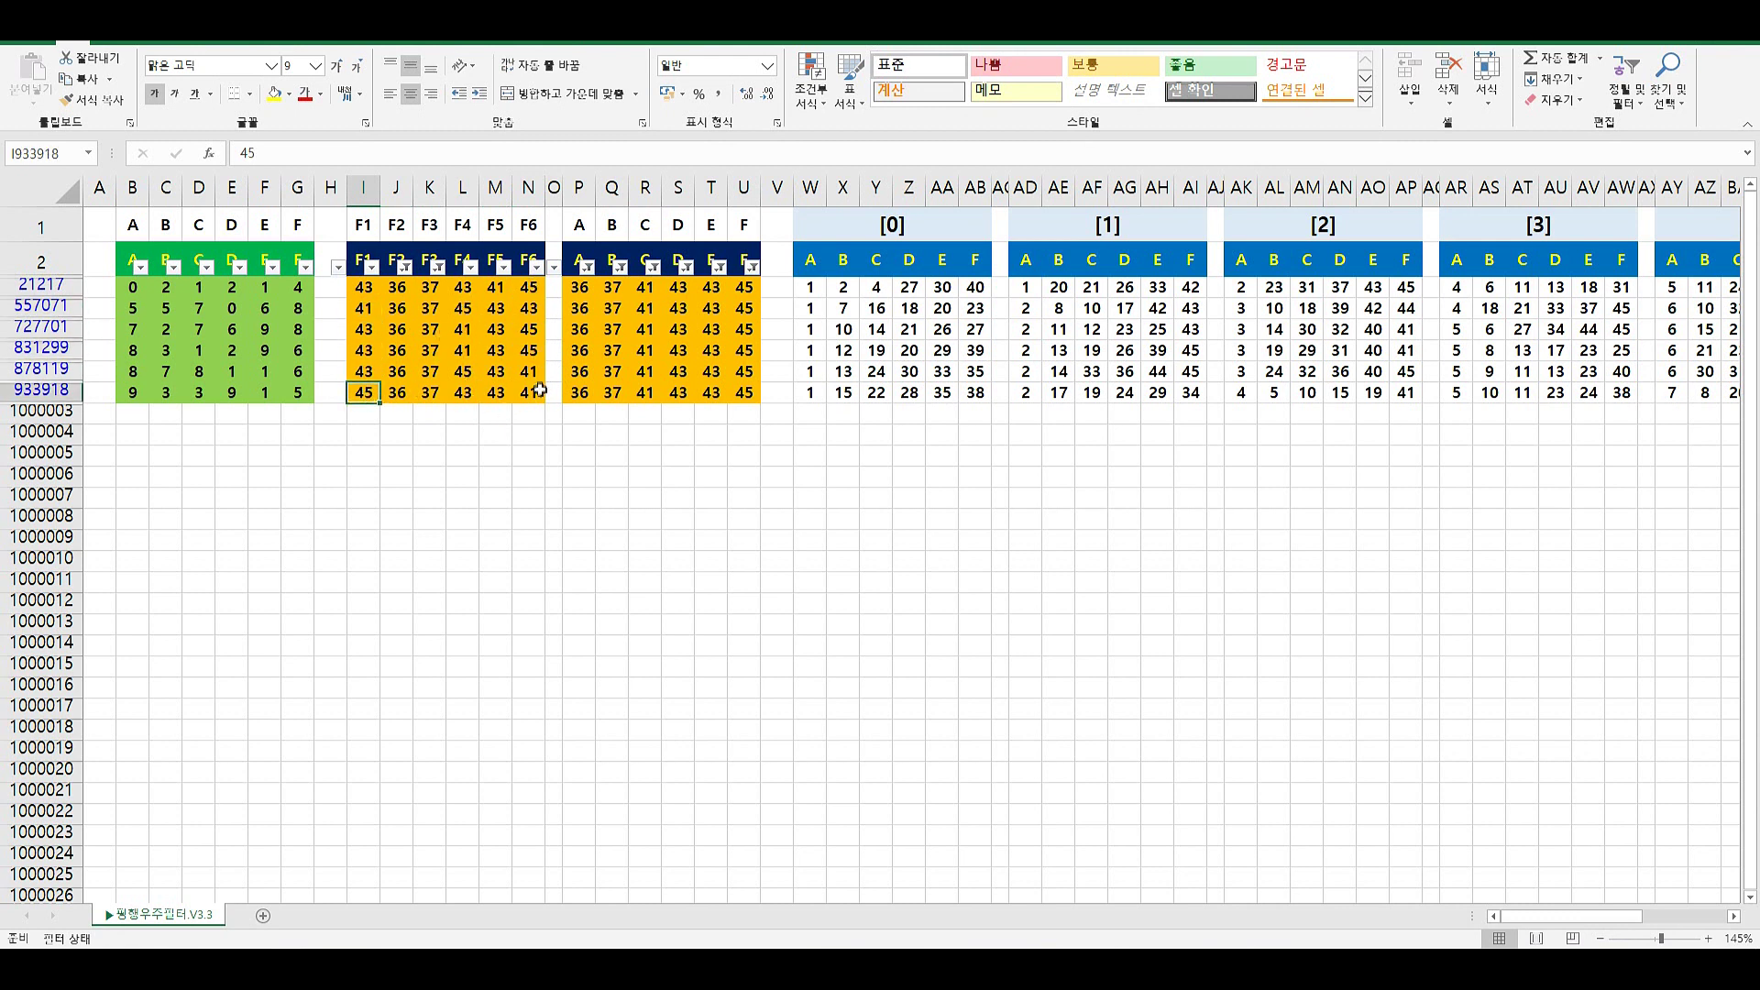
pyautogui.click(495, 289)
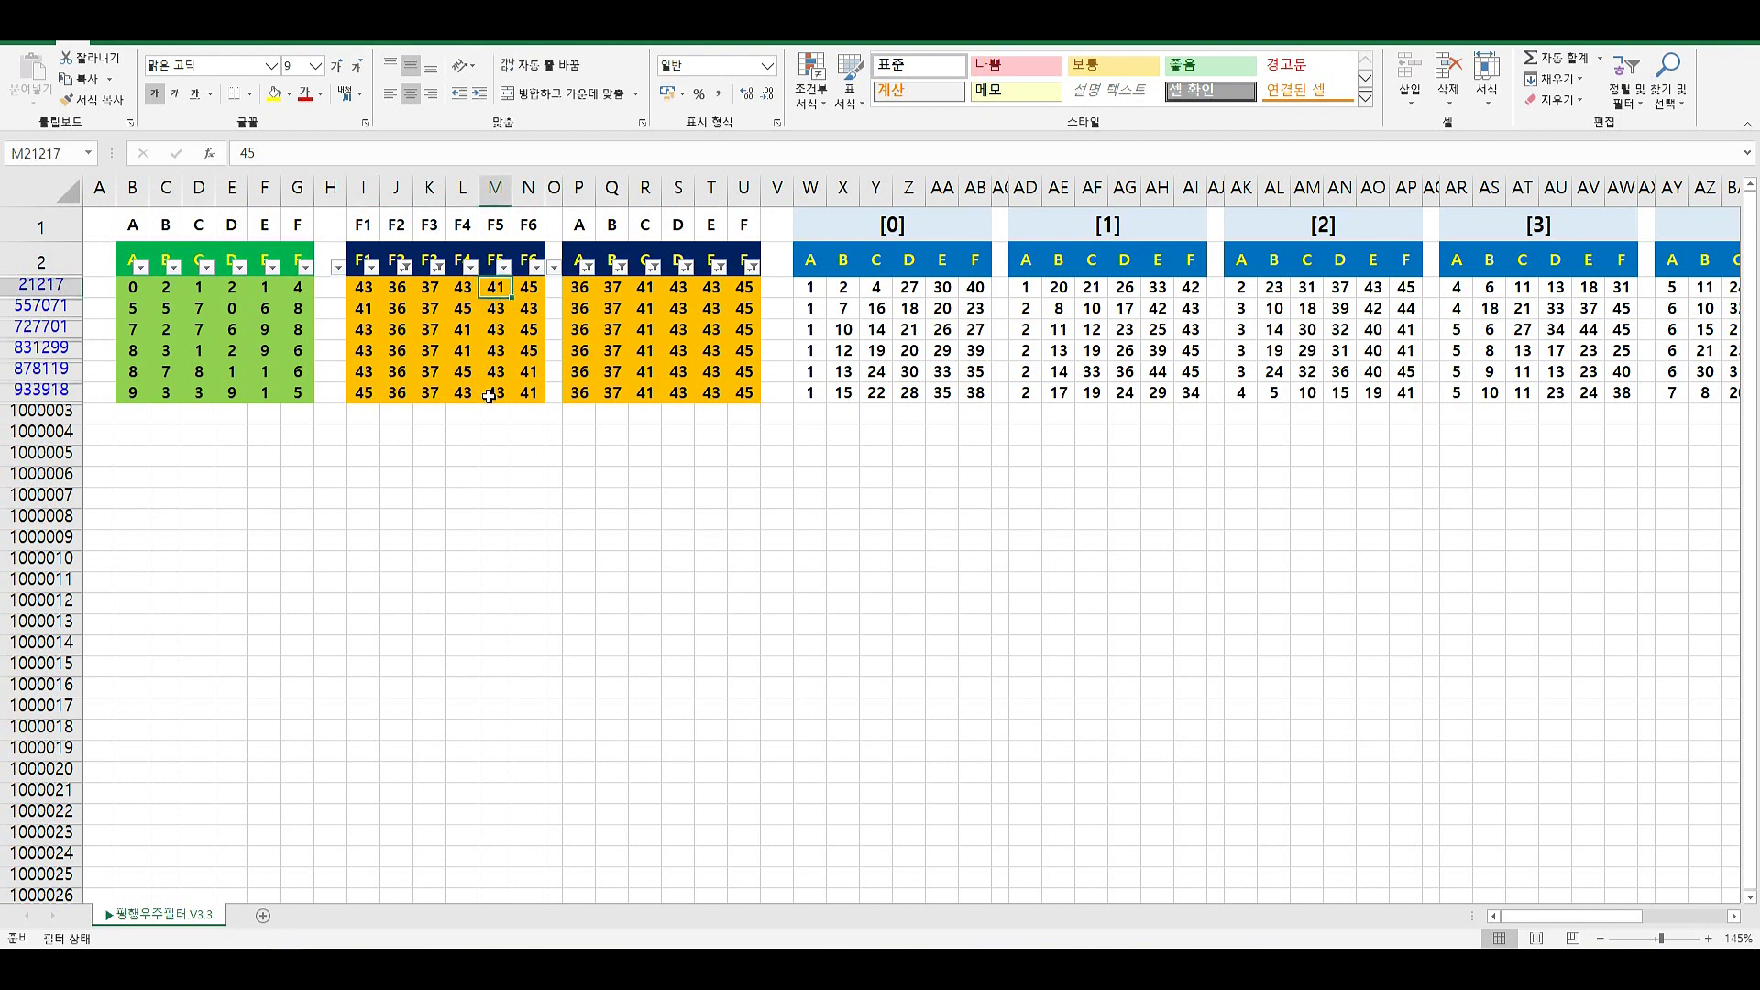
pyautogui.keyDown('shift'); pyautogui.click(488, 396); pyautogui.keyUp('shift')
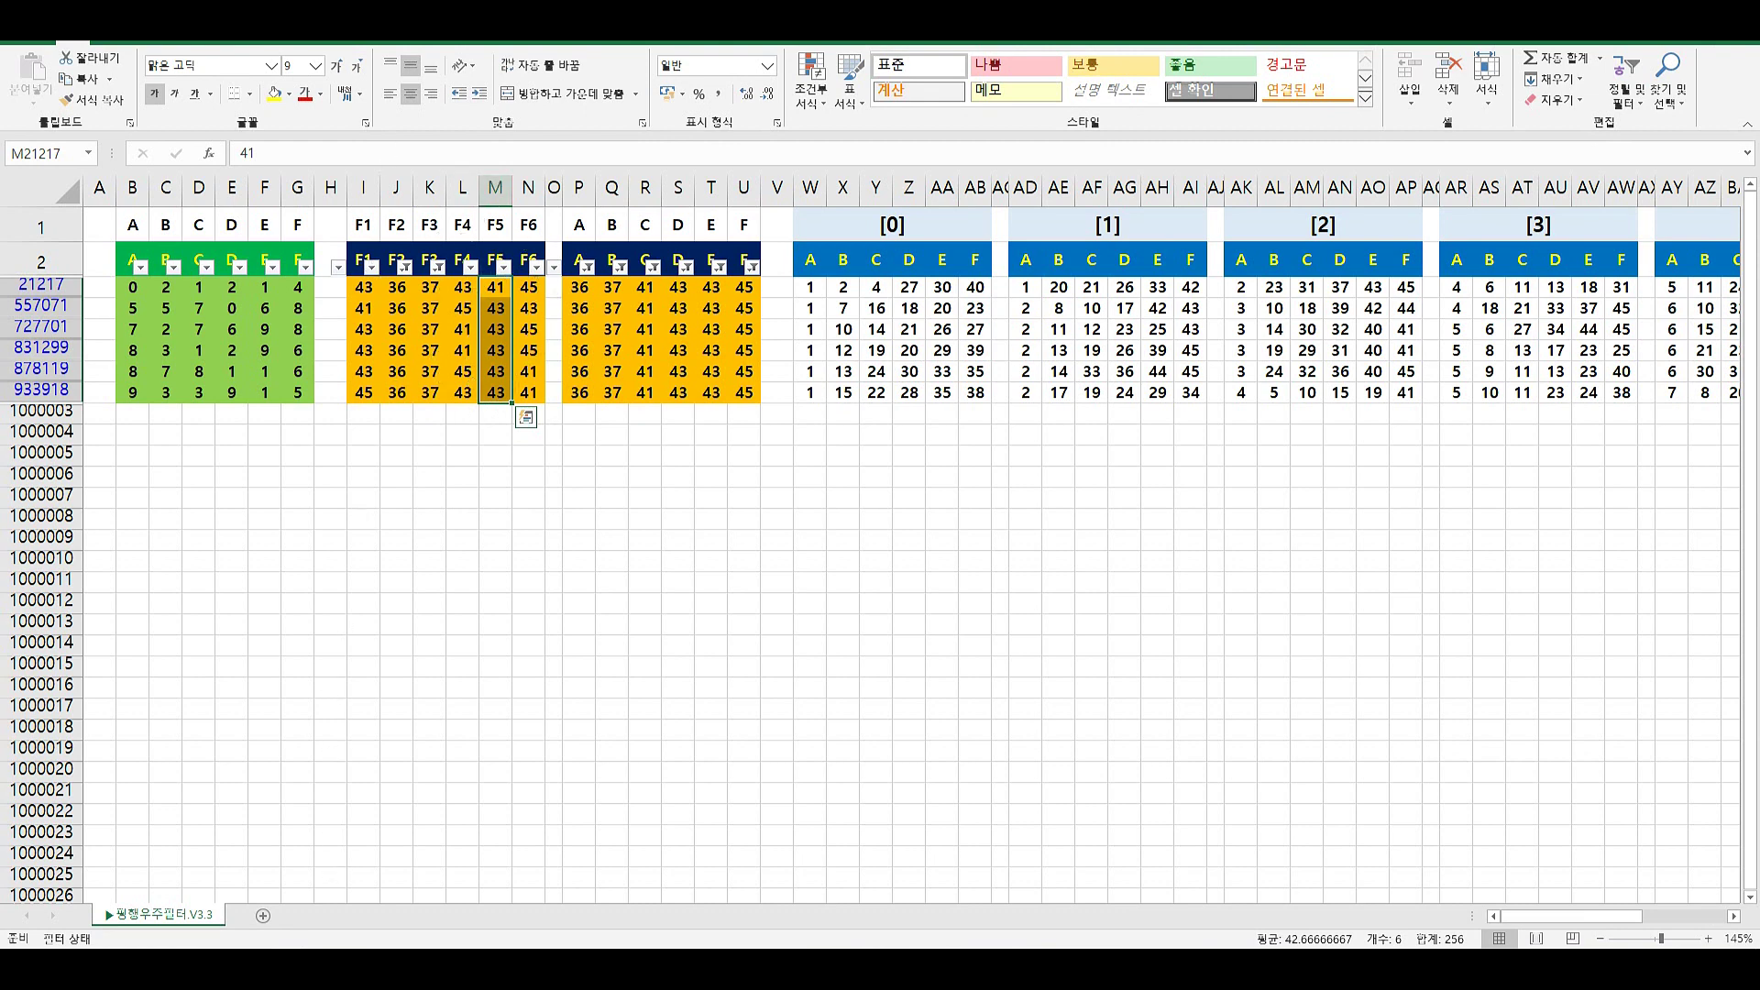
# Switch to the other workbook and examine the past values on sheets F2 and F3, focusing on digit column 3 of F3
pyautogui.click(287, 970)
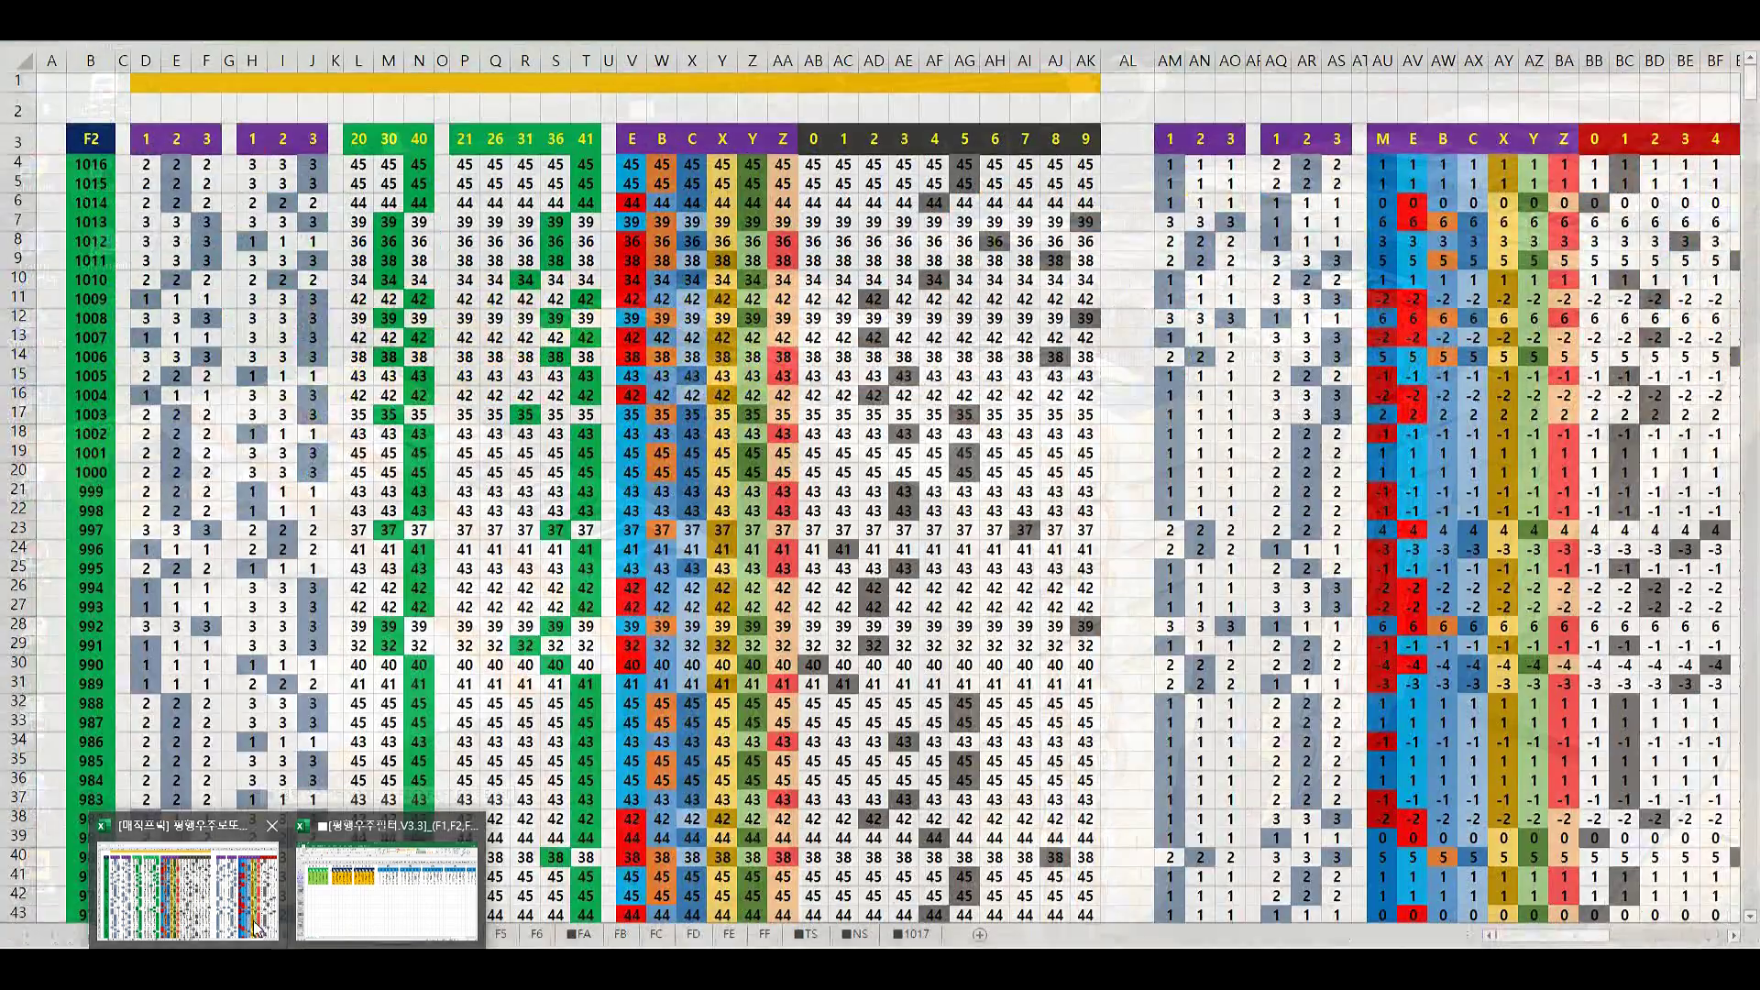
pyautogui.click(350, 925)
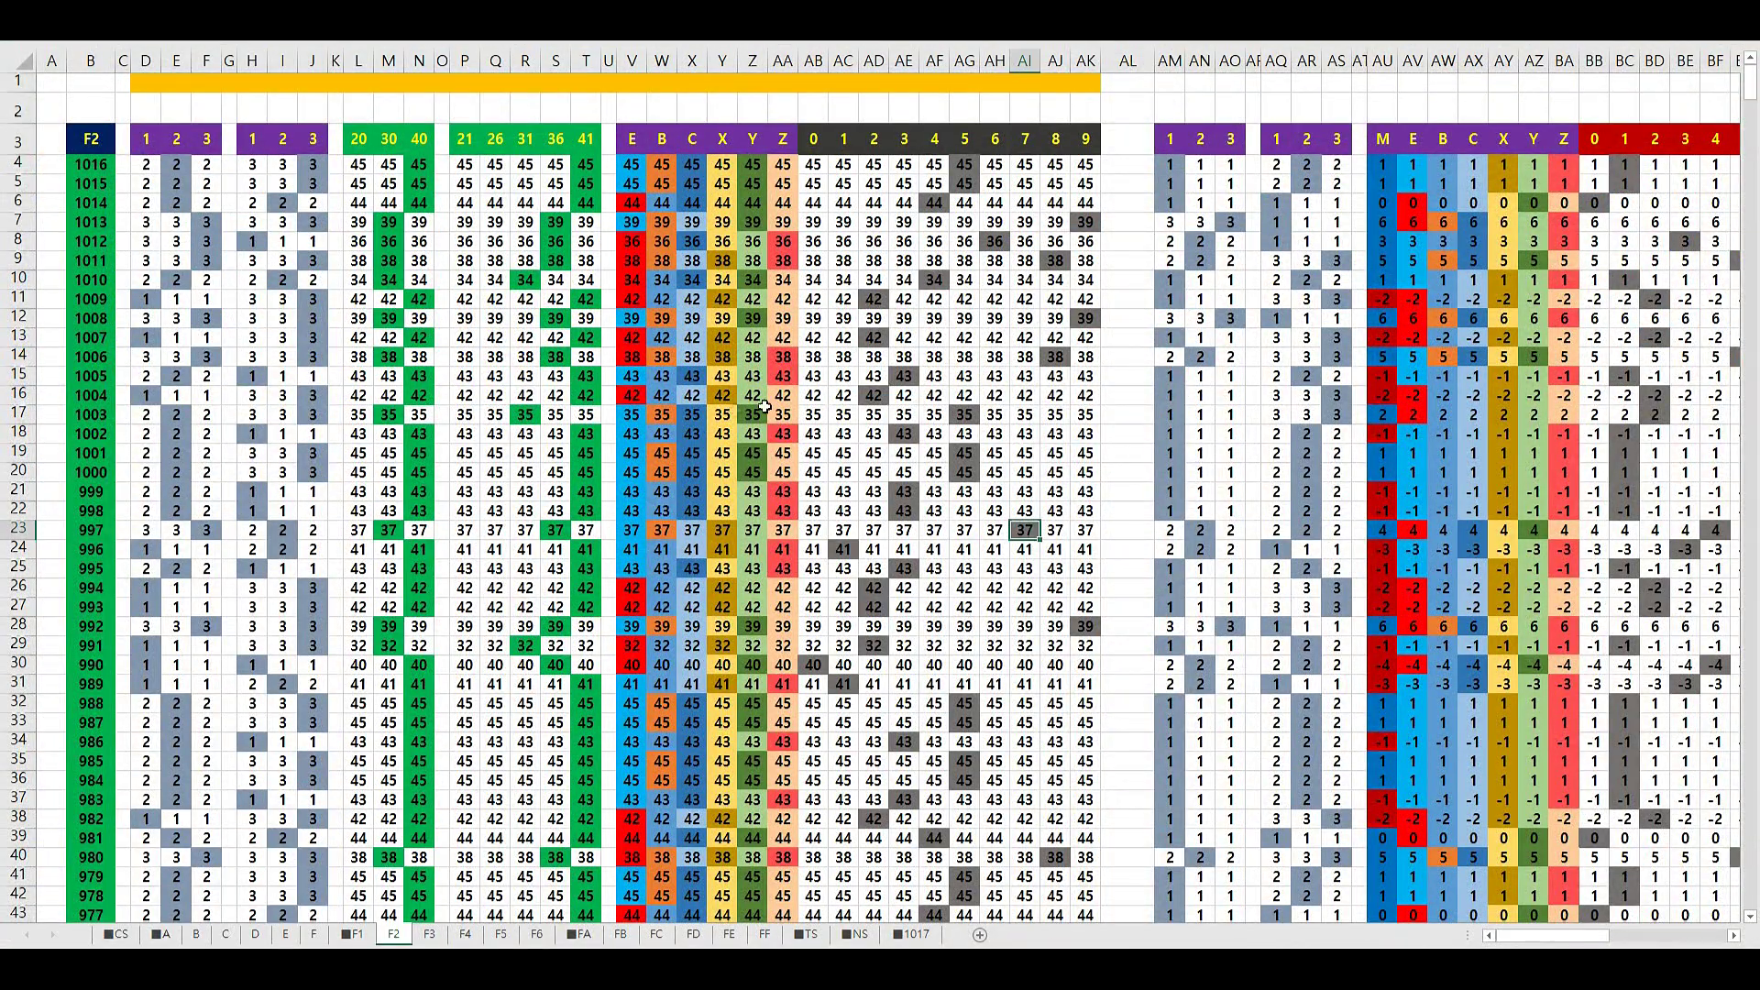
pyautogui.click(437, 940)
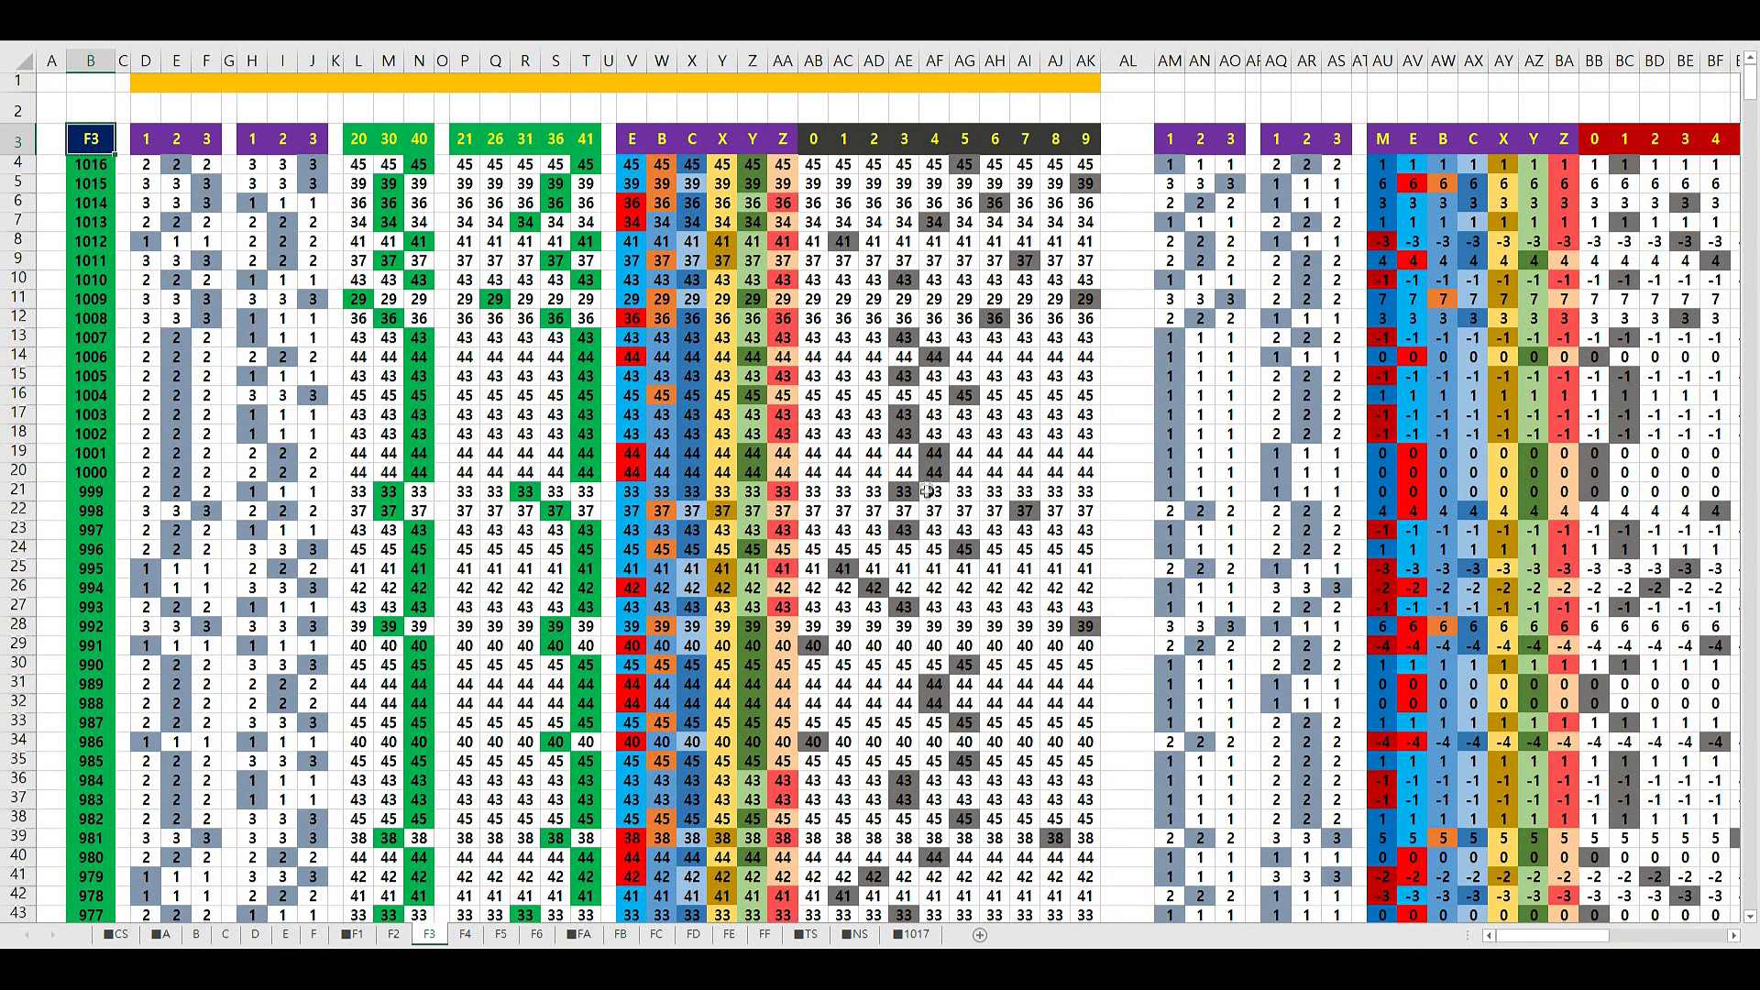
pyautogui.click(959, 398)
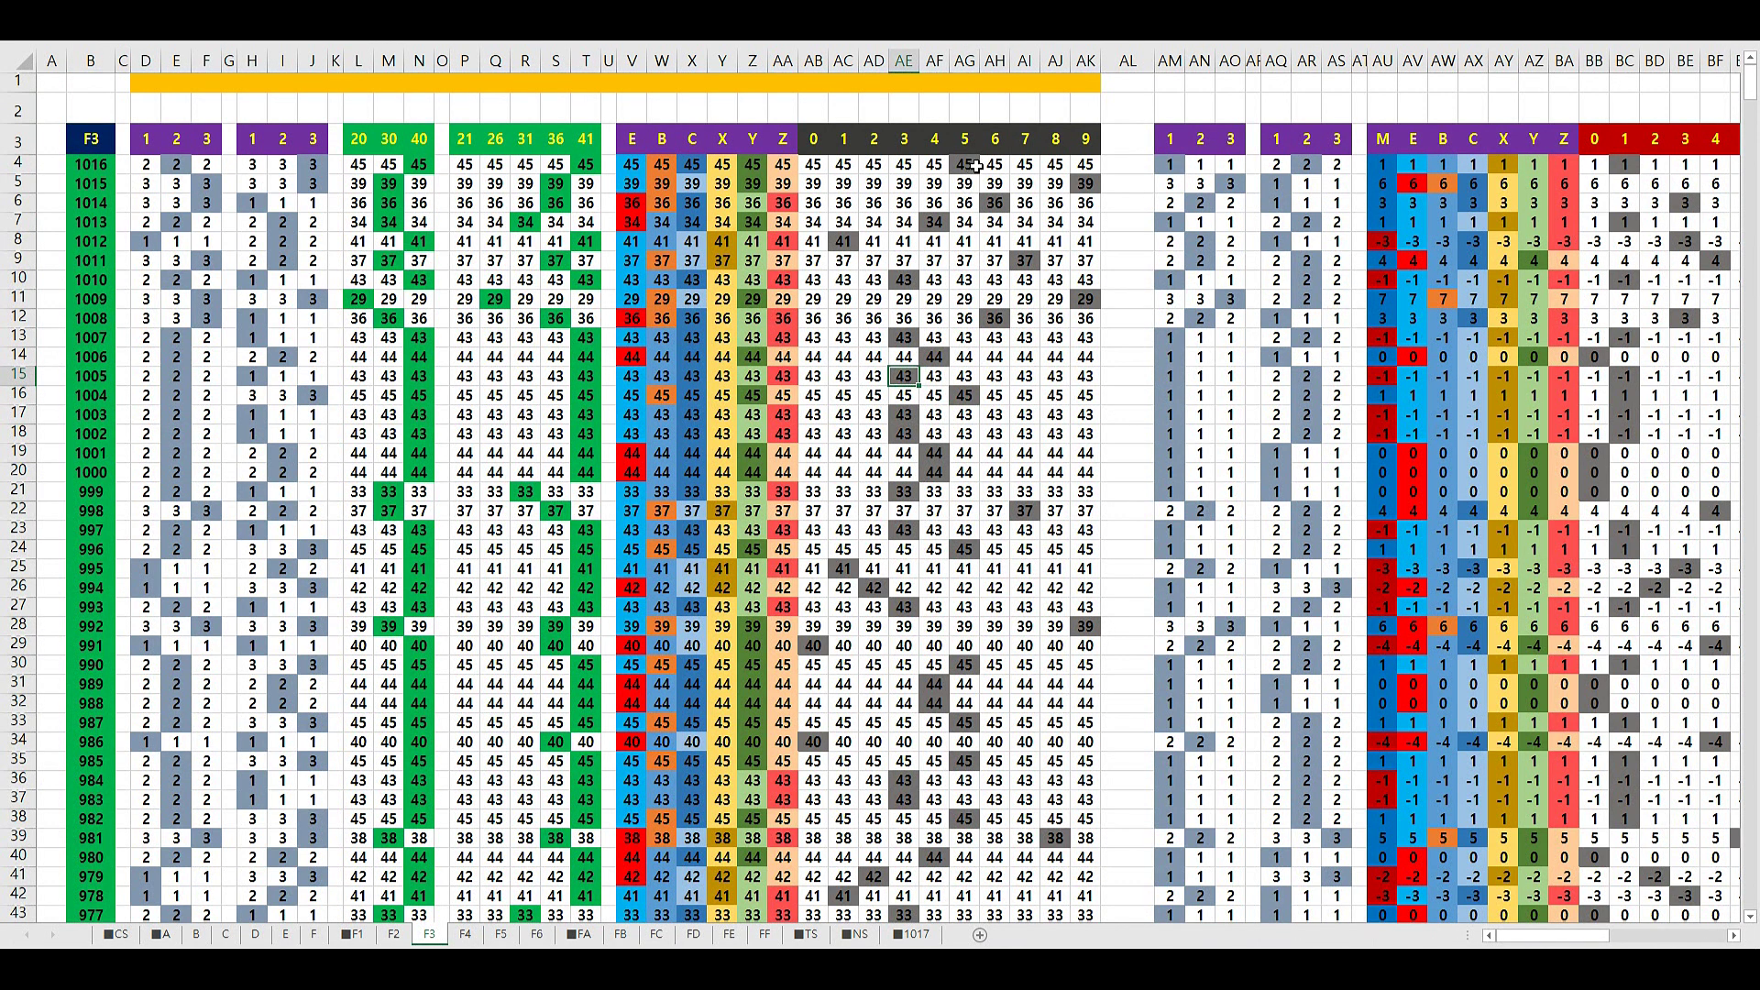
pyautogui.click(908, 109)
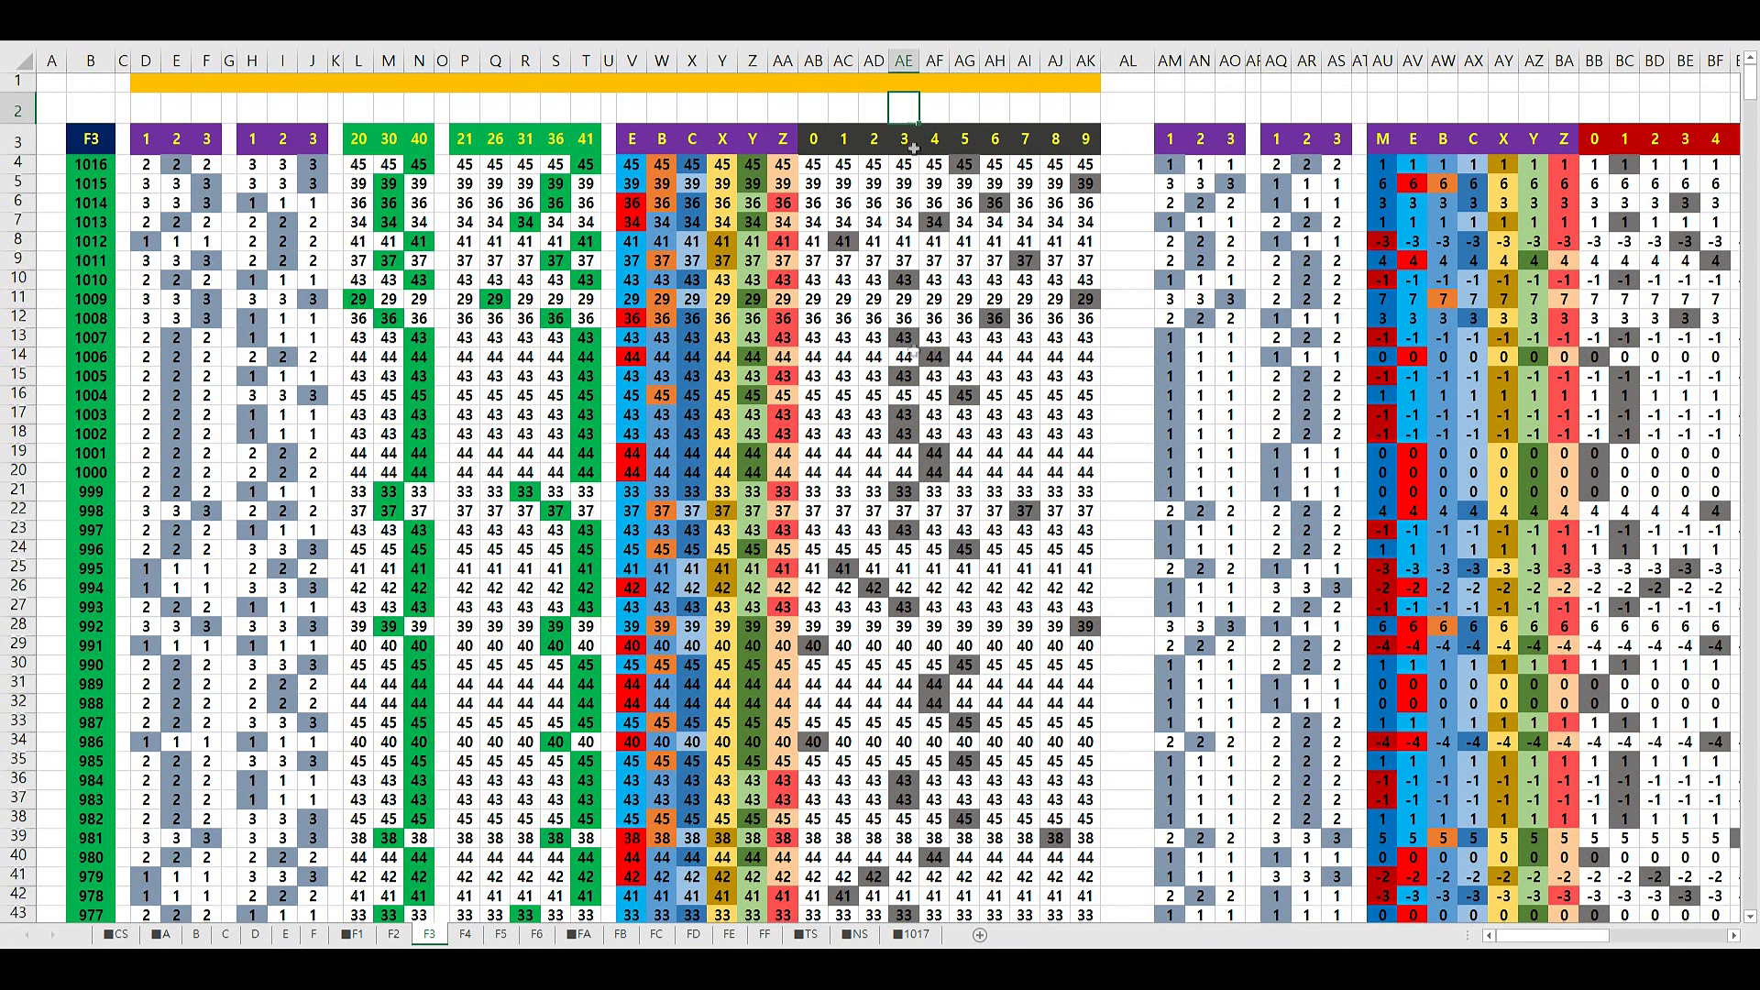
# Examine the digit 5 column on sheet F4 and enter 45 in cell AG2 above it
pyautogui.click(473, 936)
pyautogui.moveTo(973, 283); pyautogui.dragTo(966, 337)
pyautogui.moveTo(965, 165); pyautogui.dragTo(964, 222)
pyautogui.click(966, 105)
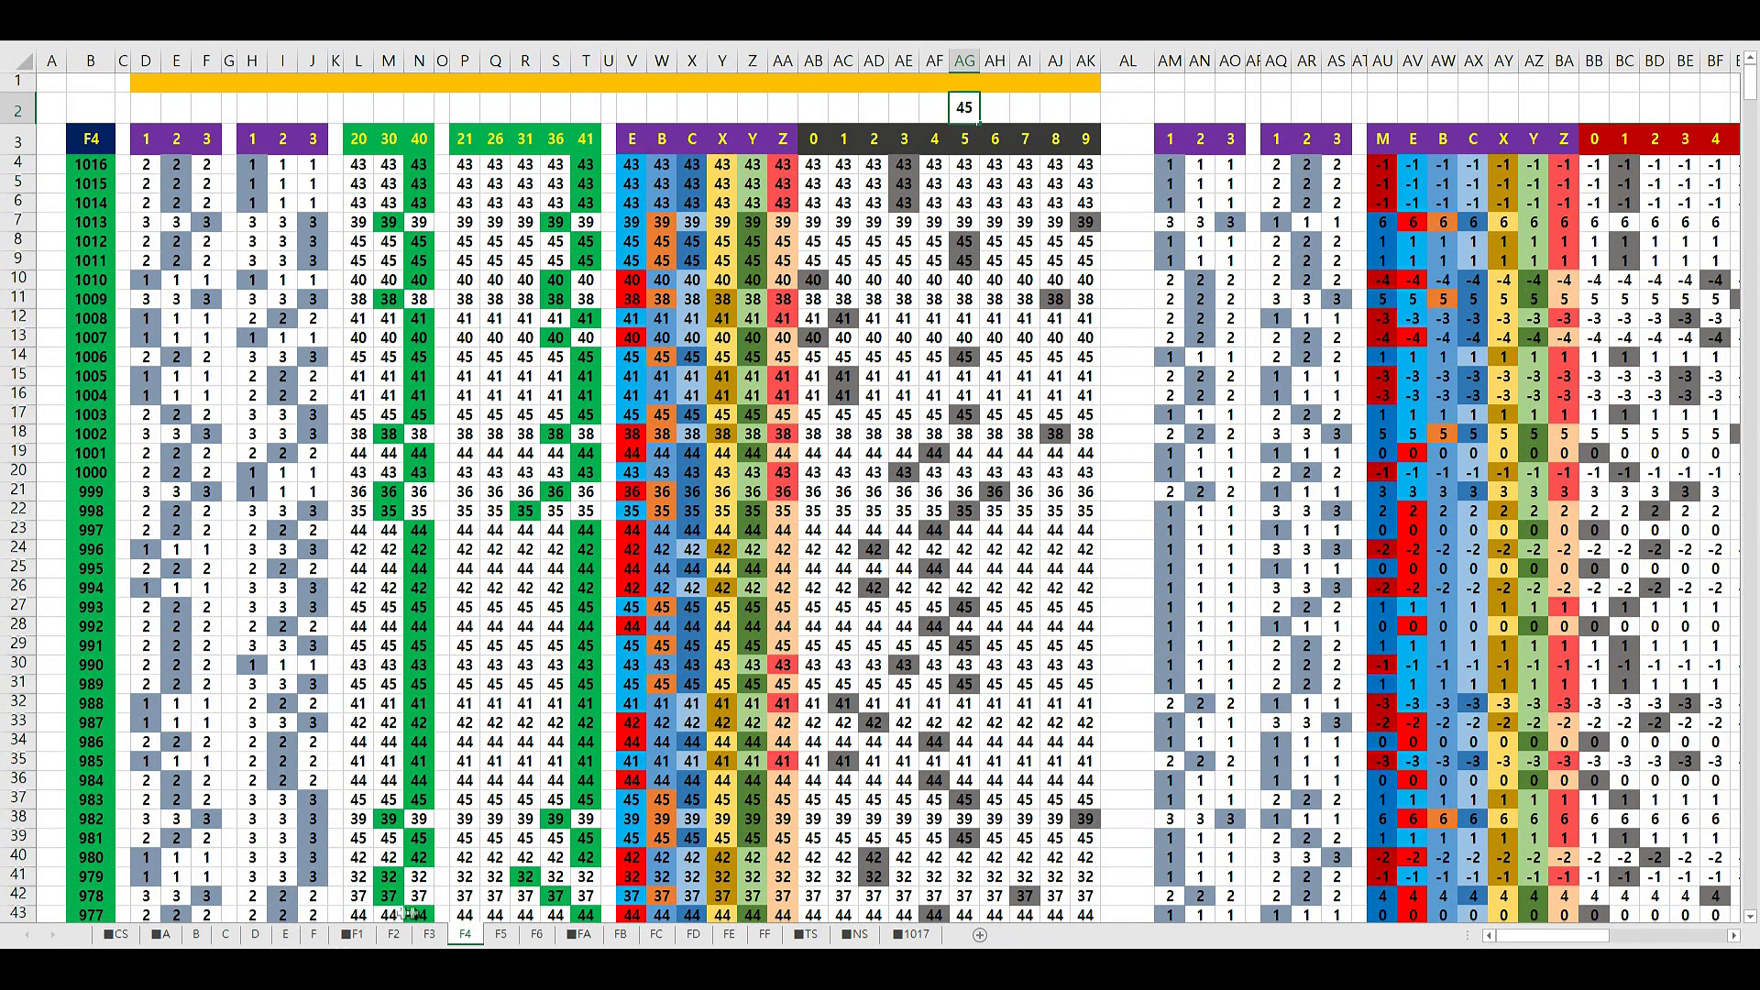
# Return to the filter workbook and filter the F4 column (column L) to show only 45
pyautogui.click(341, 882)
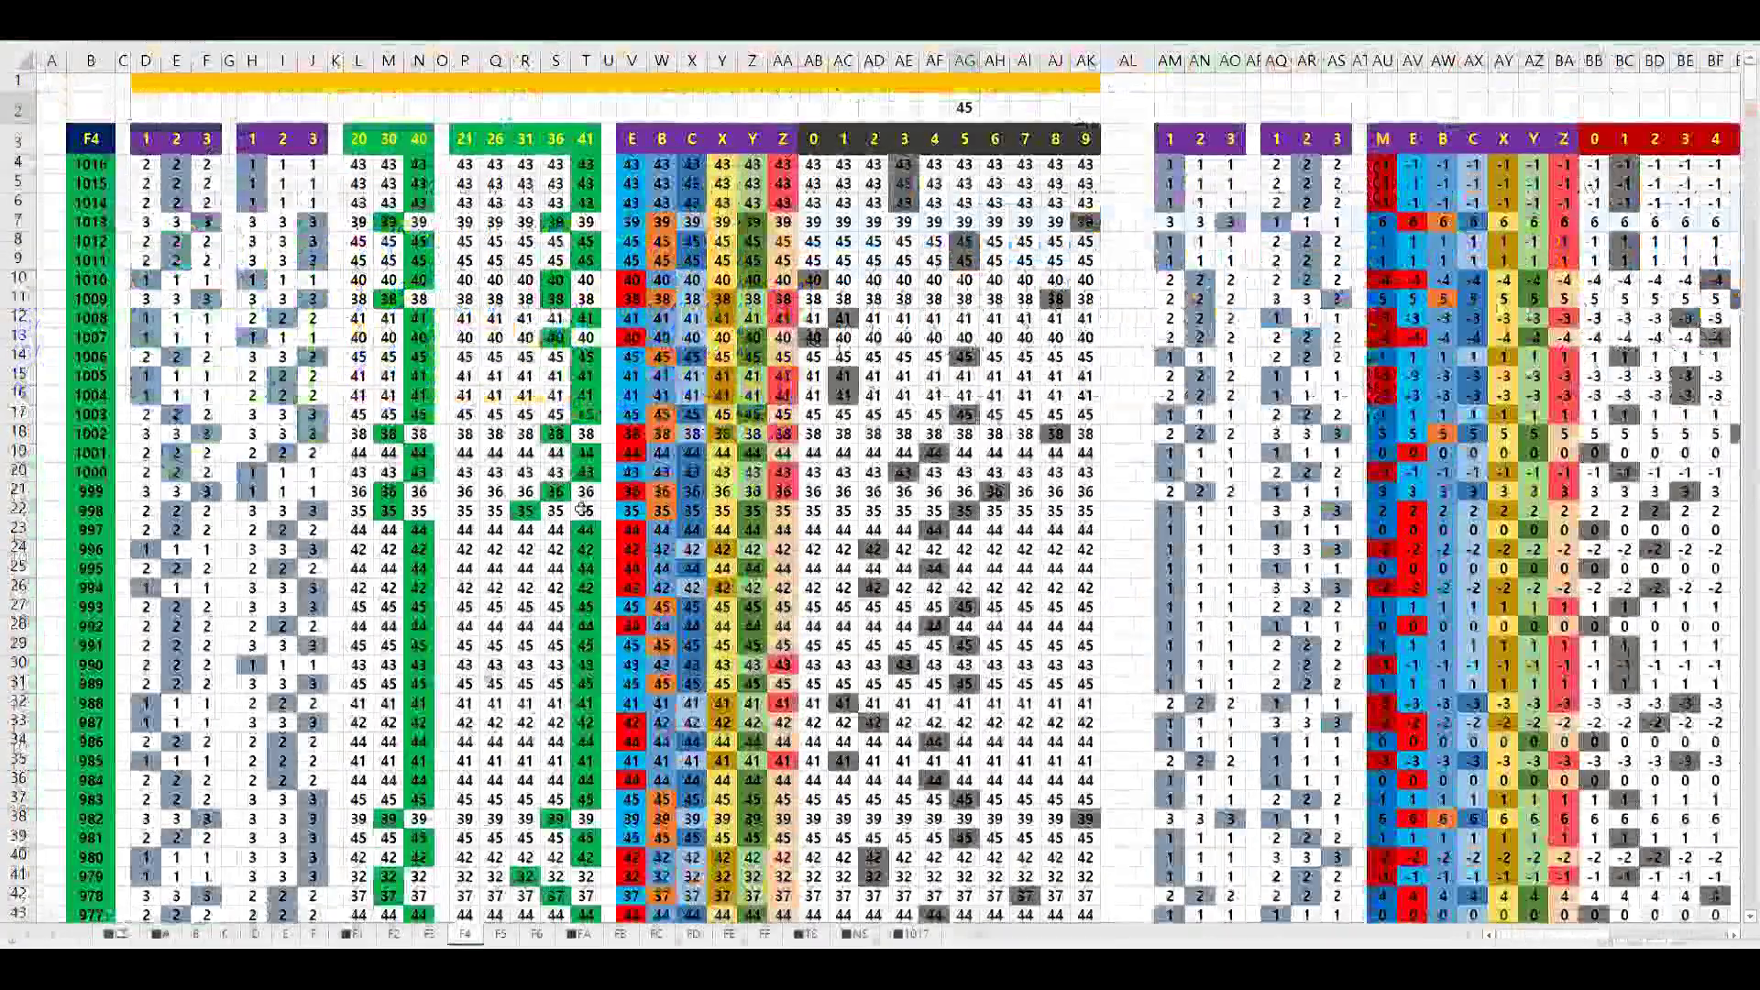
pyautogui.click(464, 347)
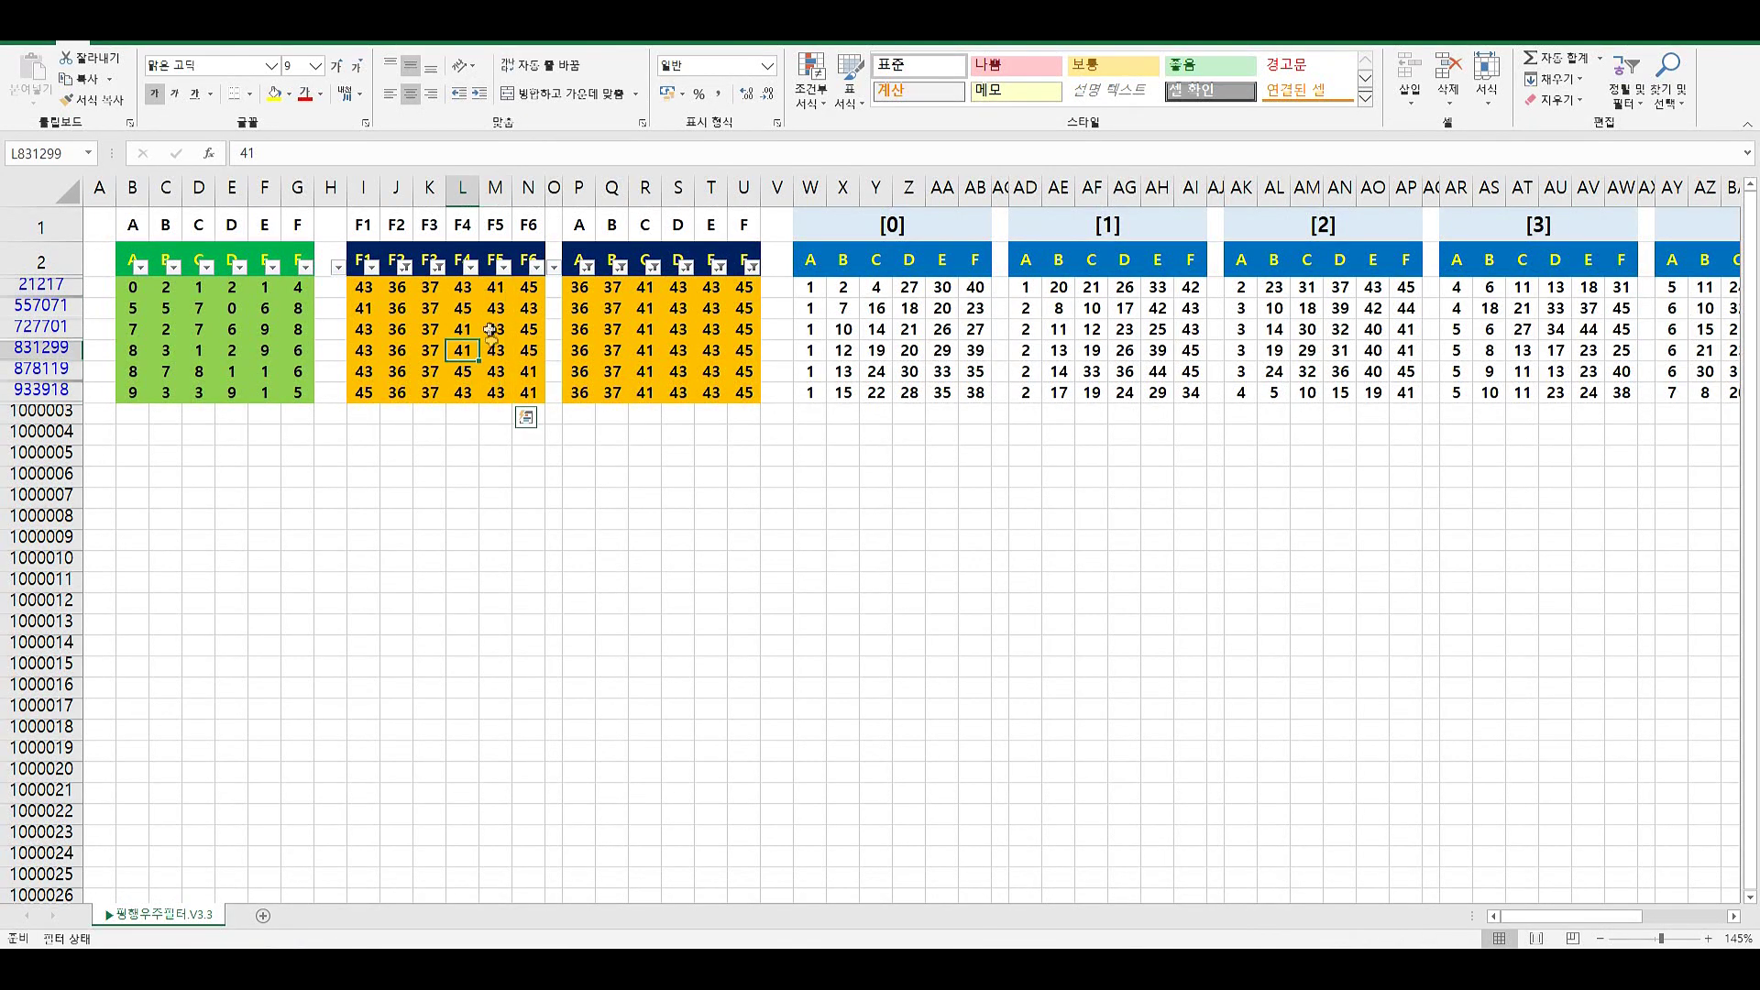
pyautogui.hotkey('alt', 'Down')
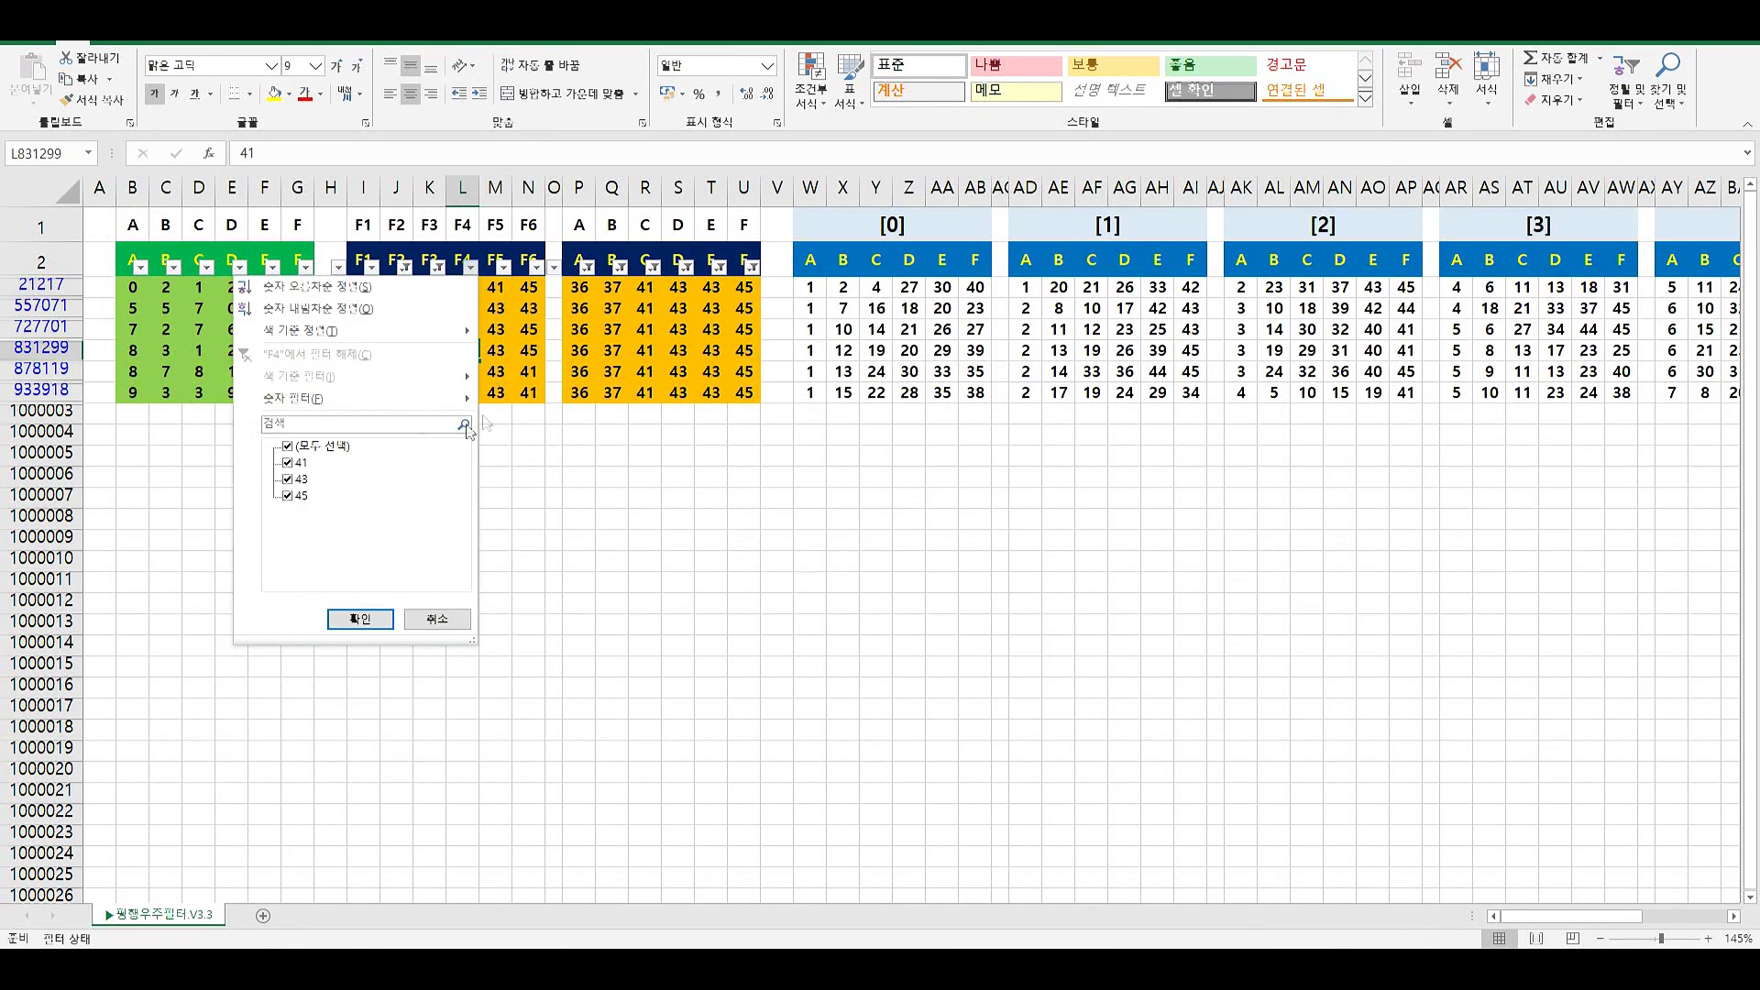
pyautogui.click(341, 447)
pyautogui.click(341, 447)
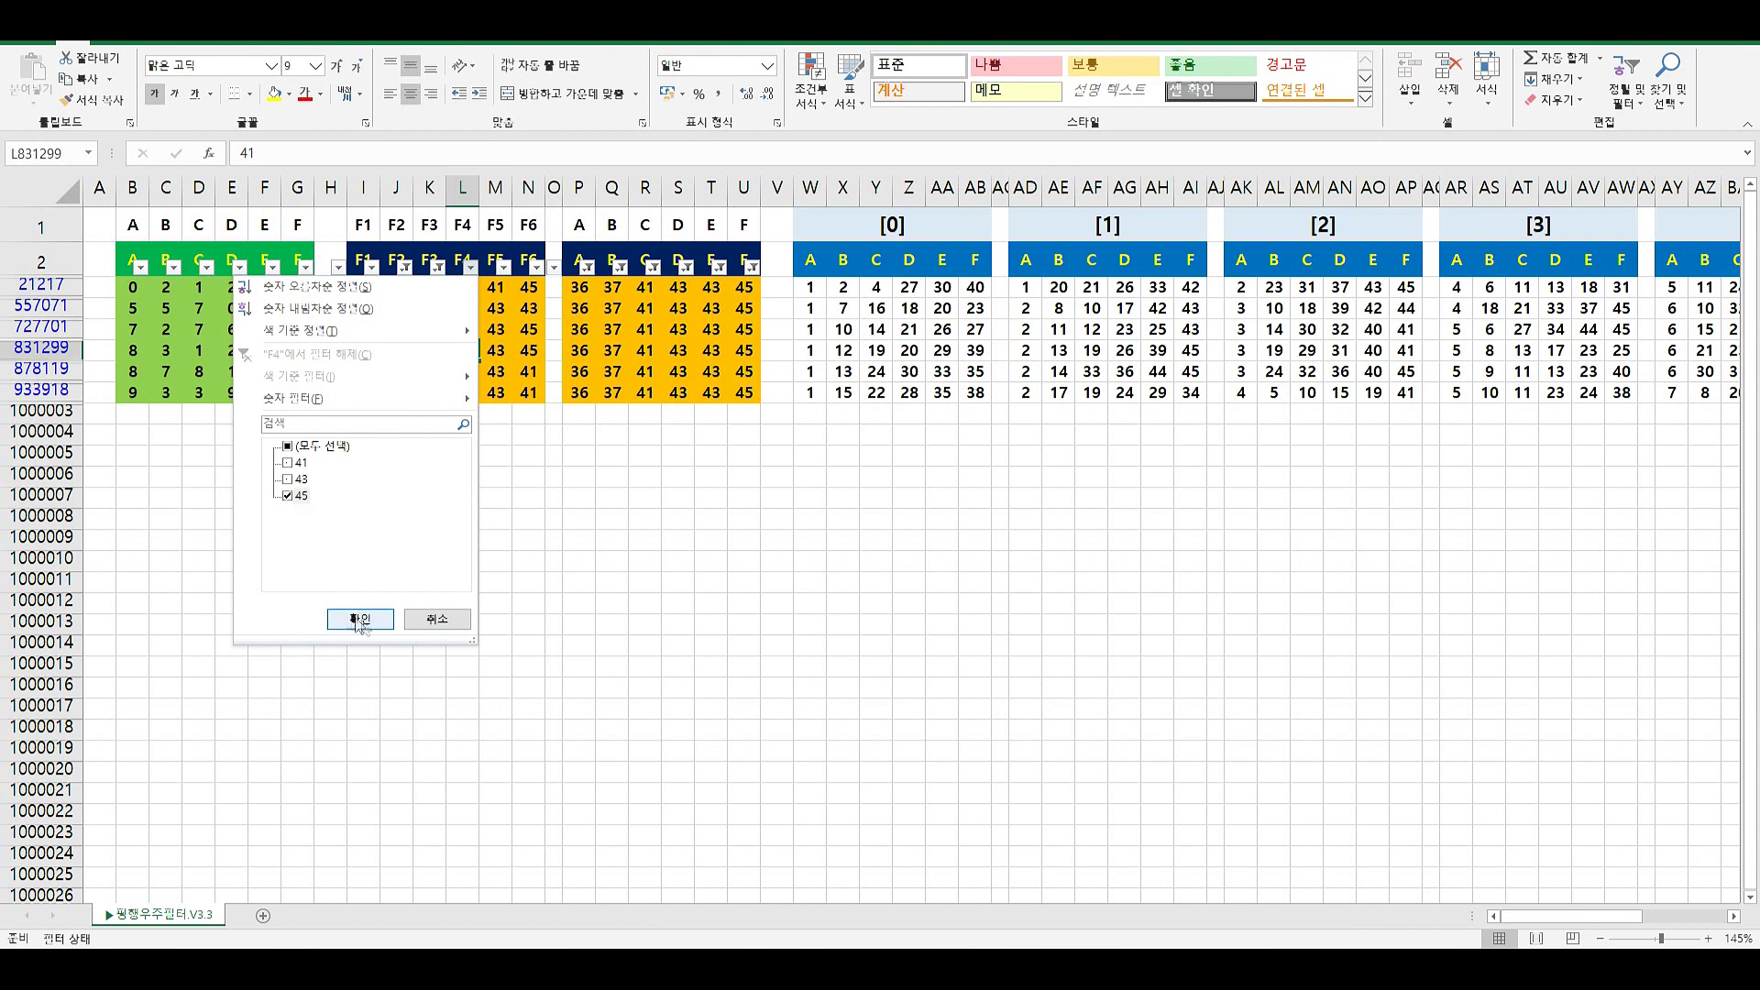
pyautogui.click(360, 619)
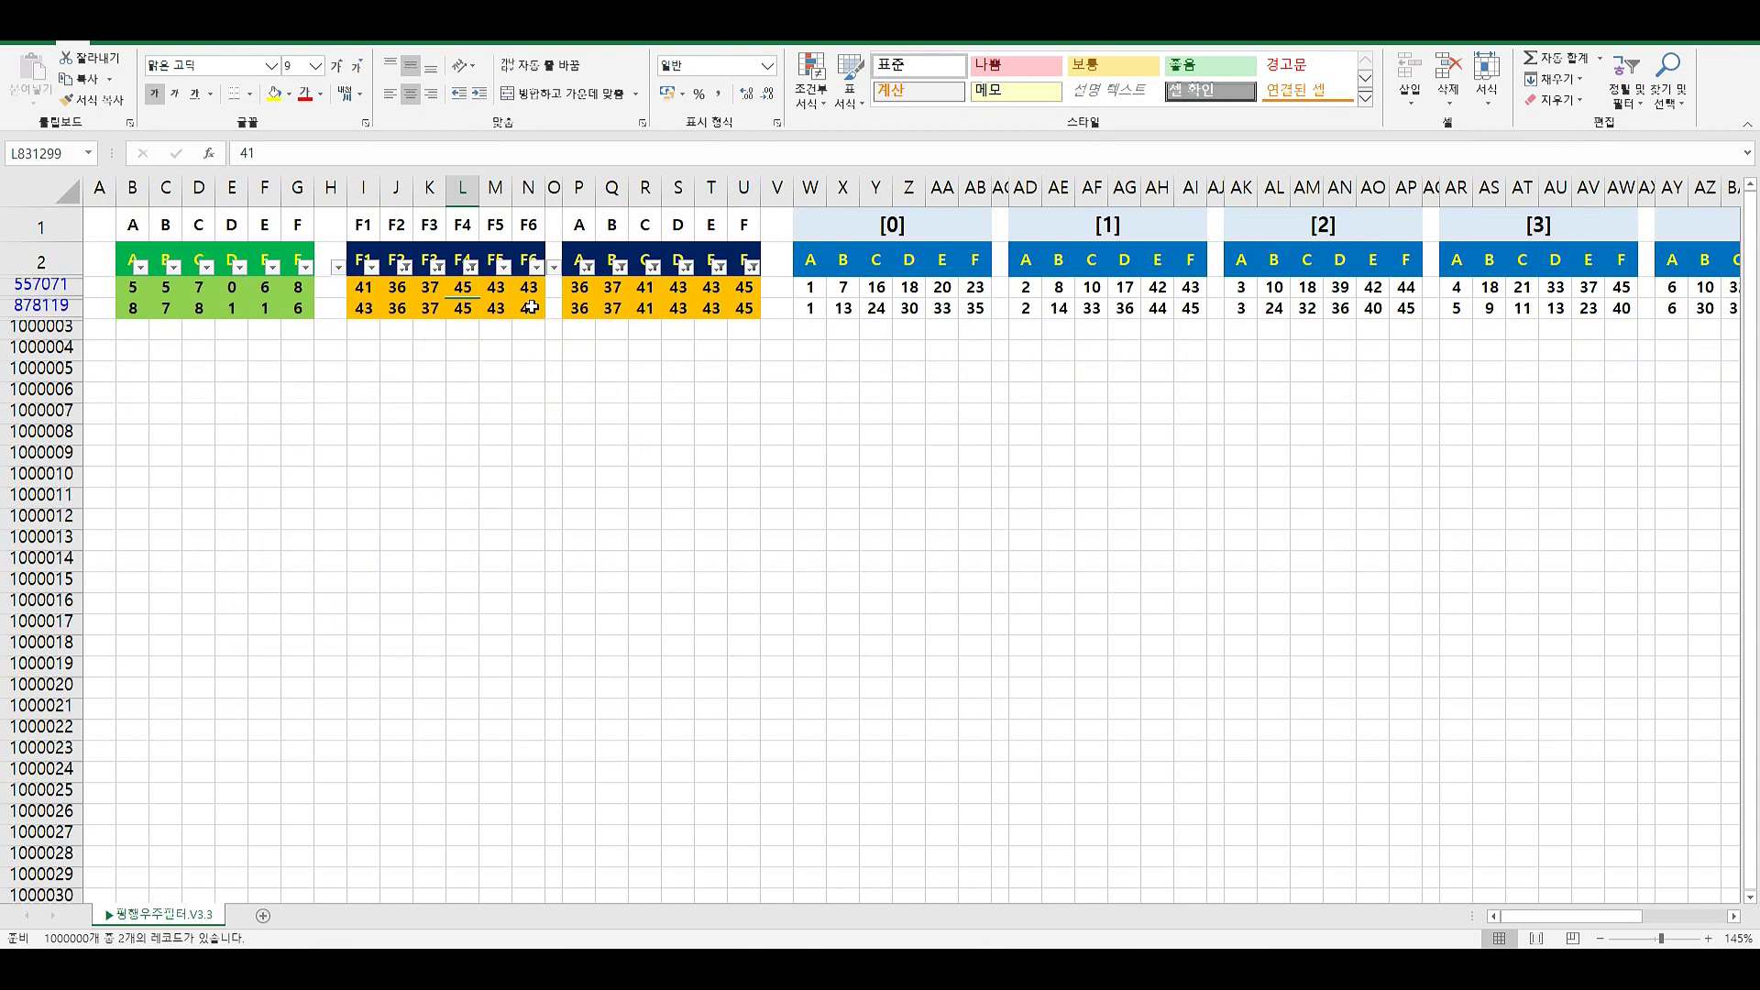
# Examine the F1 to F6 values of the remaining combinations and their number sets starting at block [0]
pyautogui.click(531, 307)
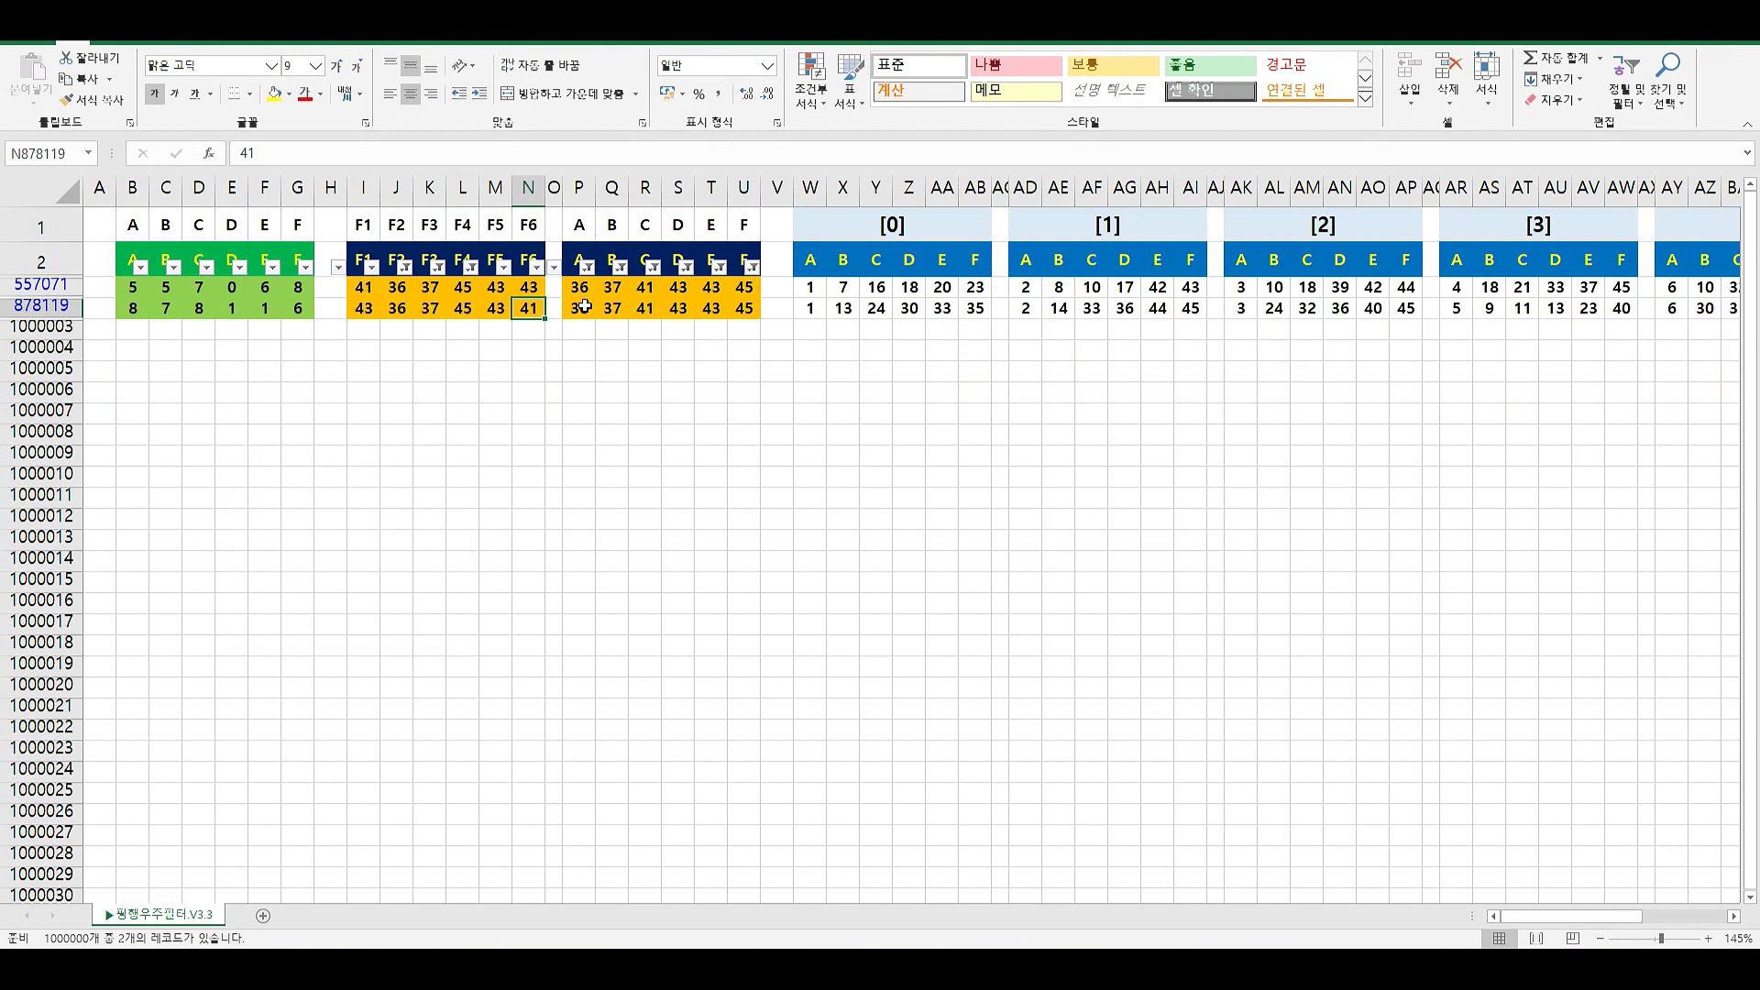
pyautogui.hotkey('ctrl', 'Left')
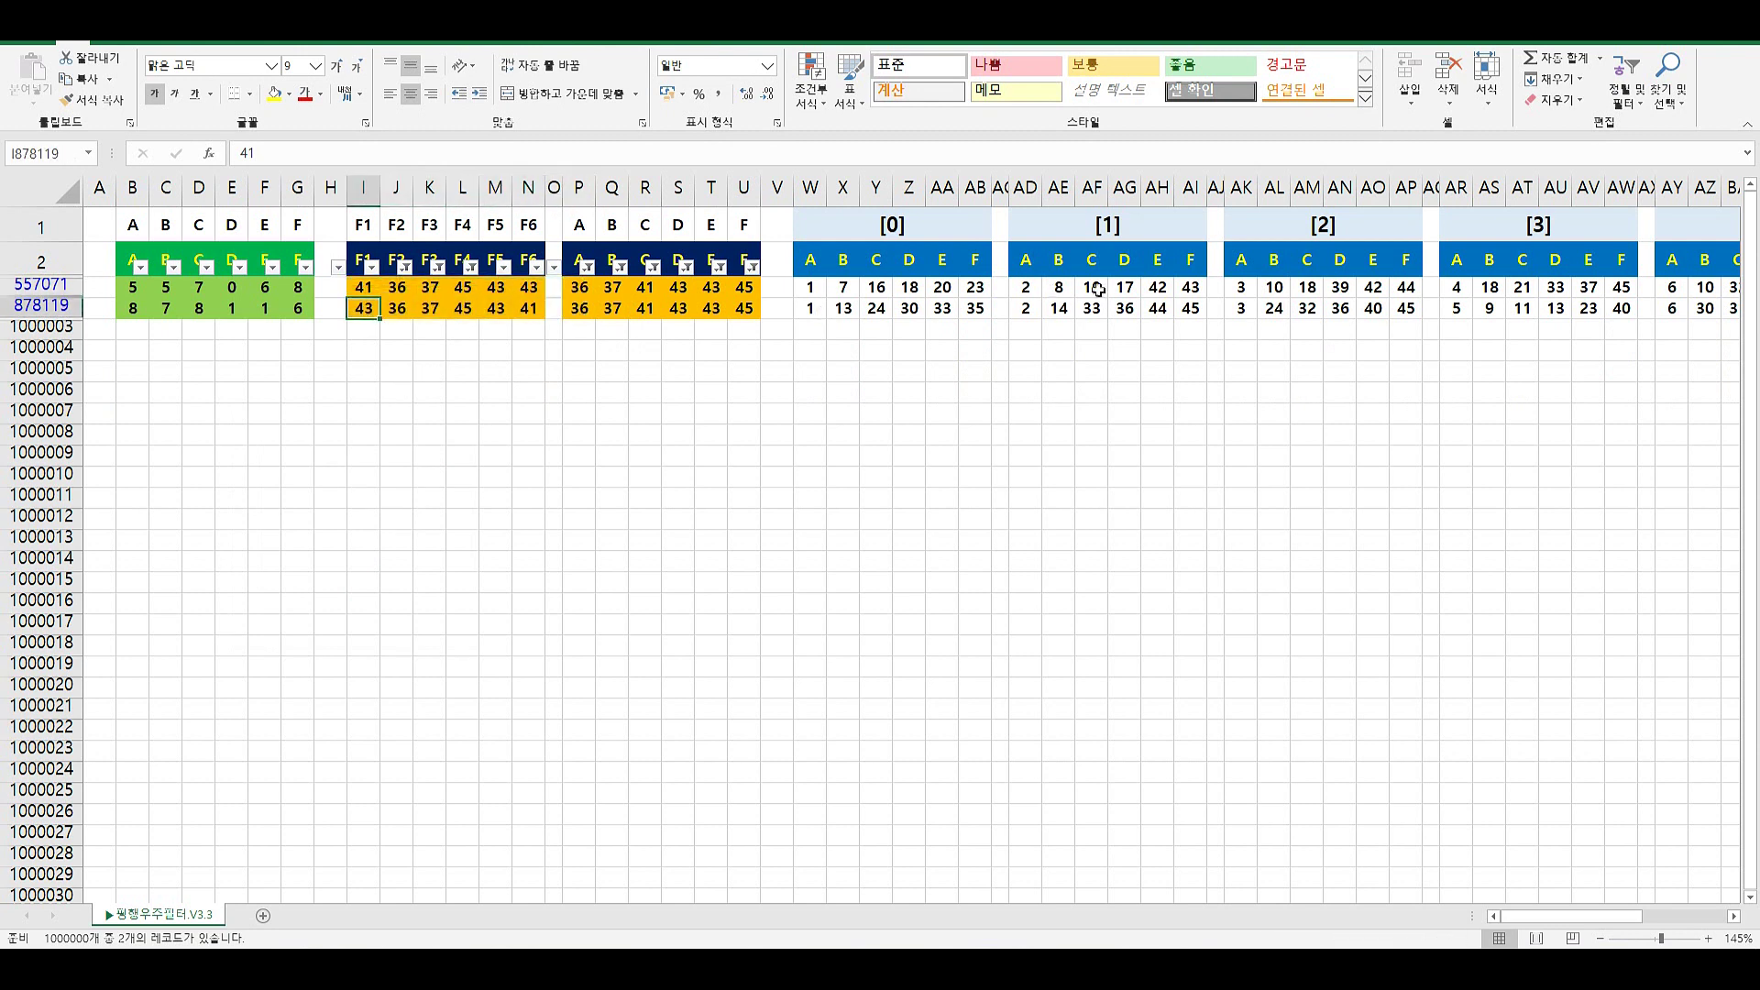
pyautogui.click(807, 288)
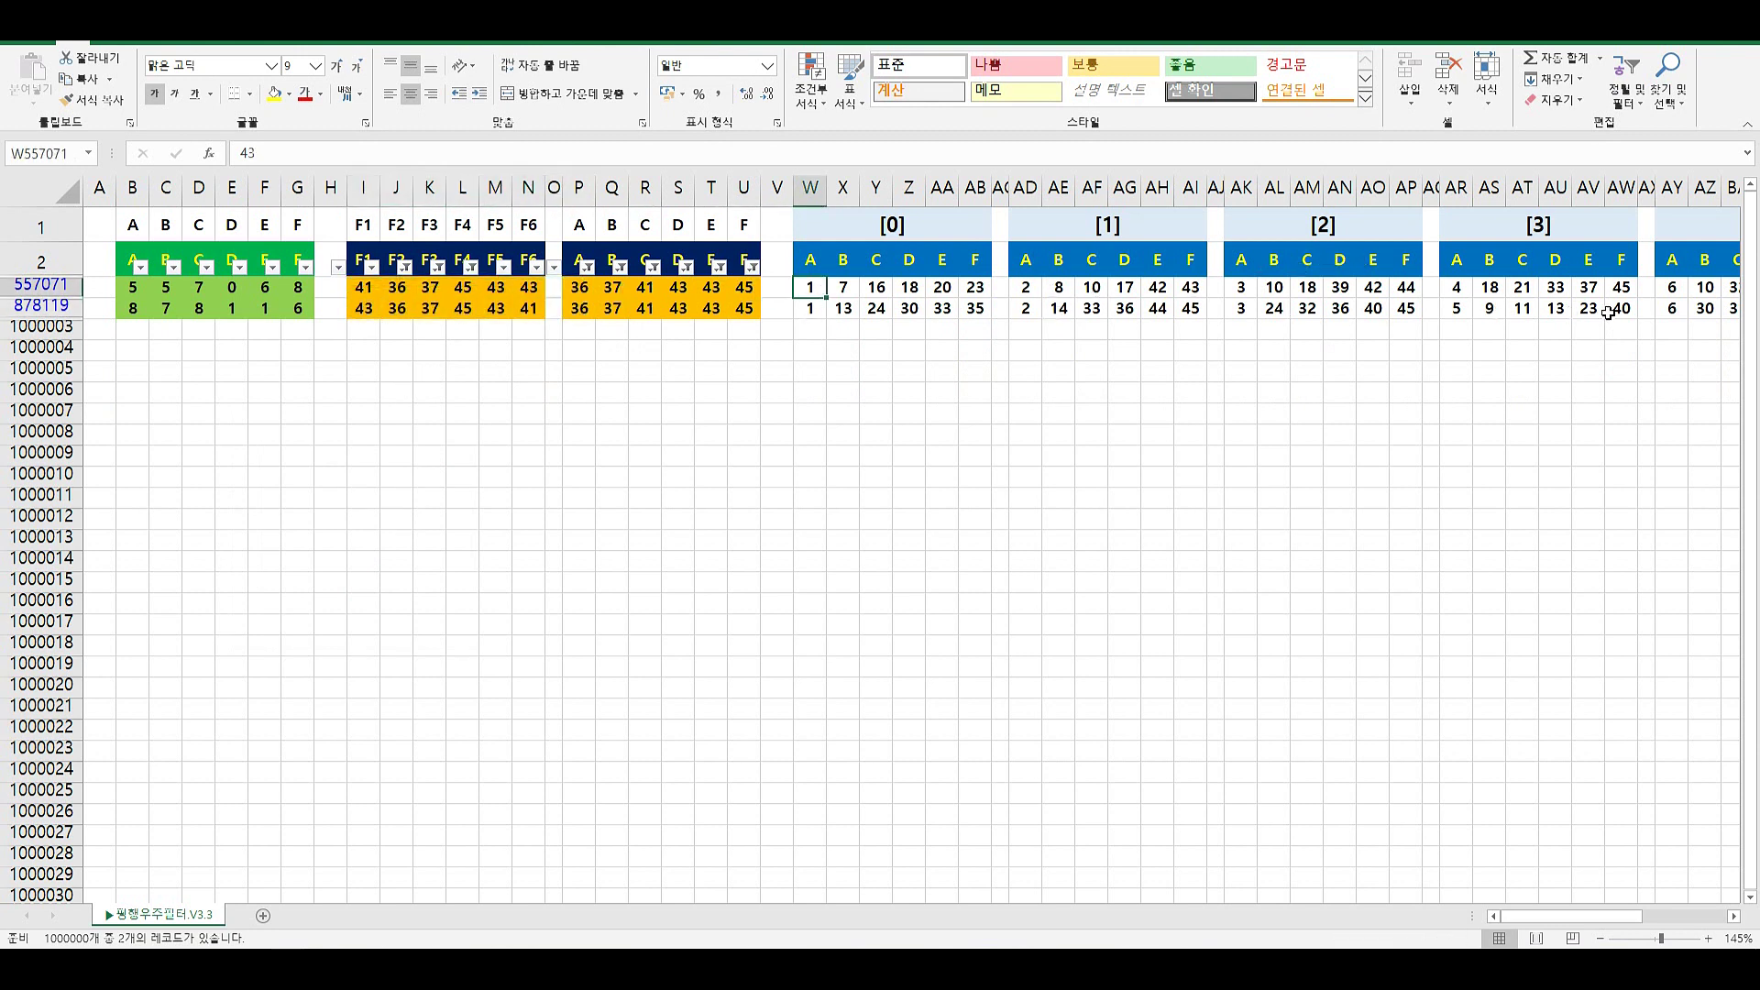
# Undo the last F4 filter and look over the restored combinations' F1 to F6 values and number sets
pyautogui.keyDown('shift'); pyautogui.click(1608, 313); pyautogui.keyUp('shift')
pyautogui.click(941, 434)
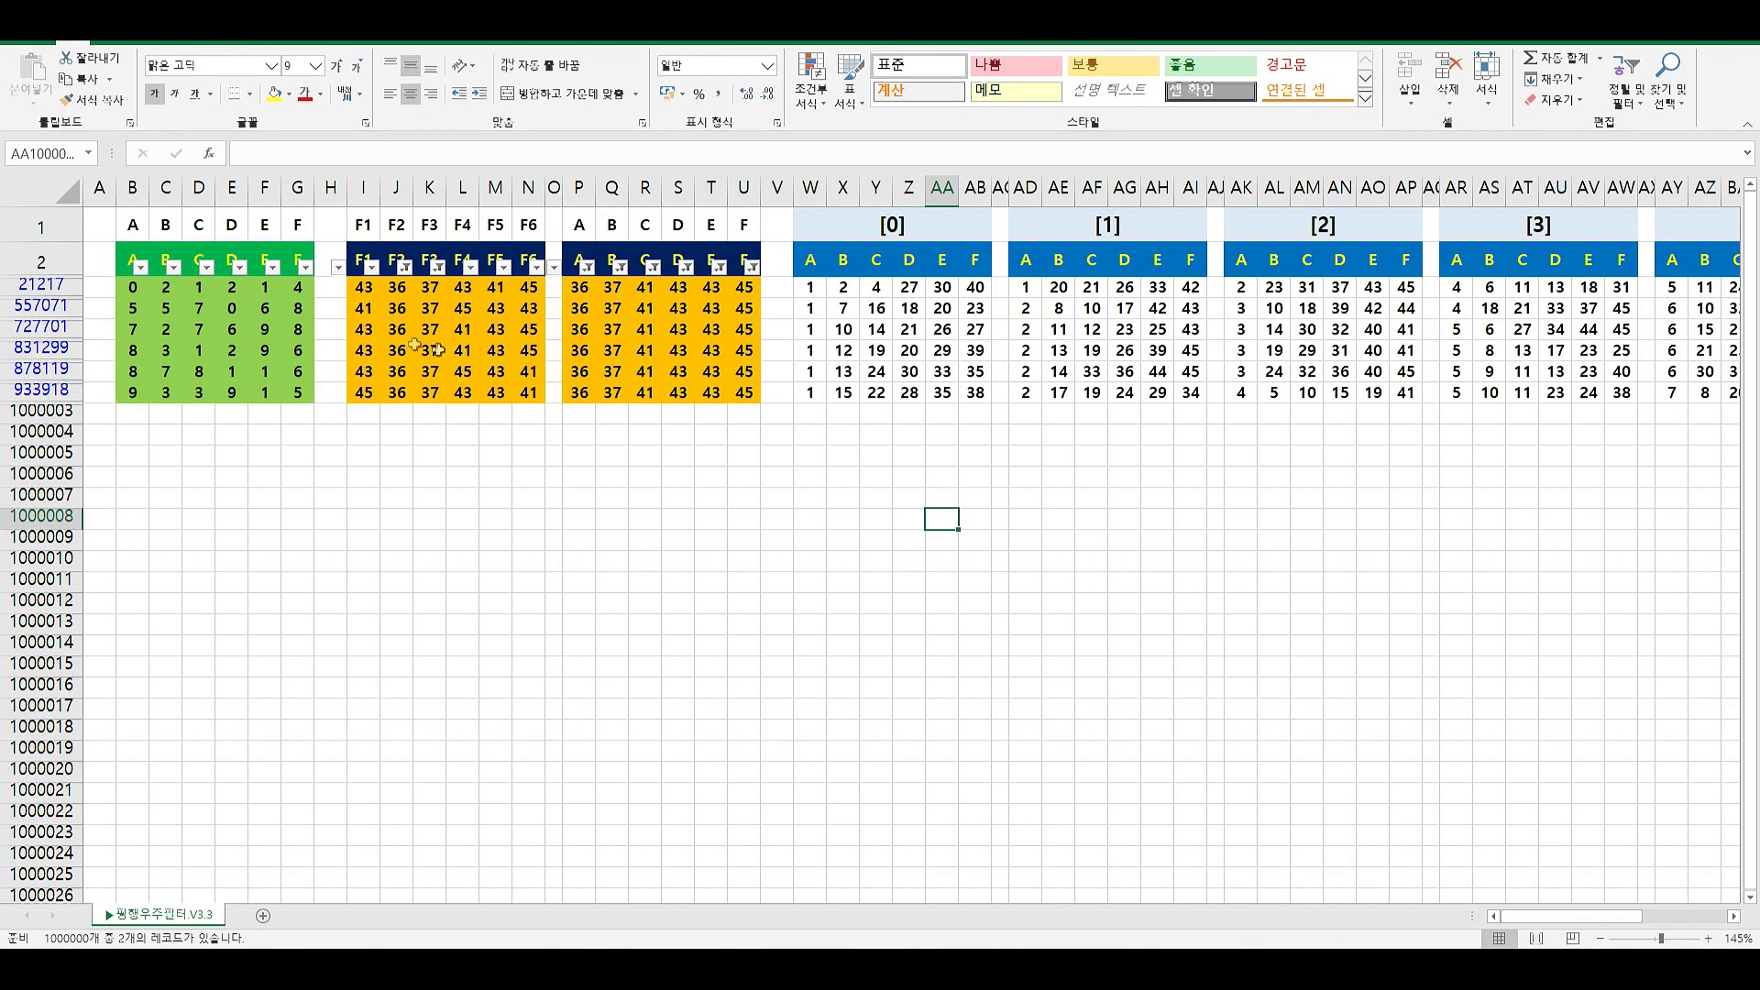
pyautogui.click(393, 296)
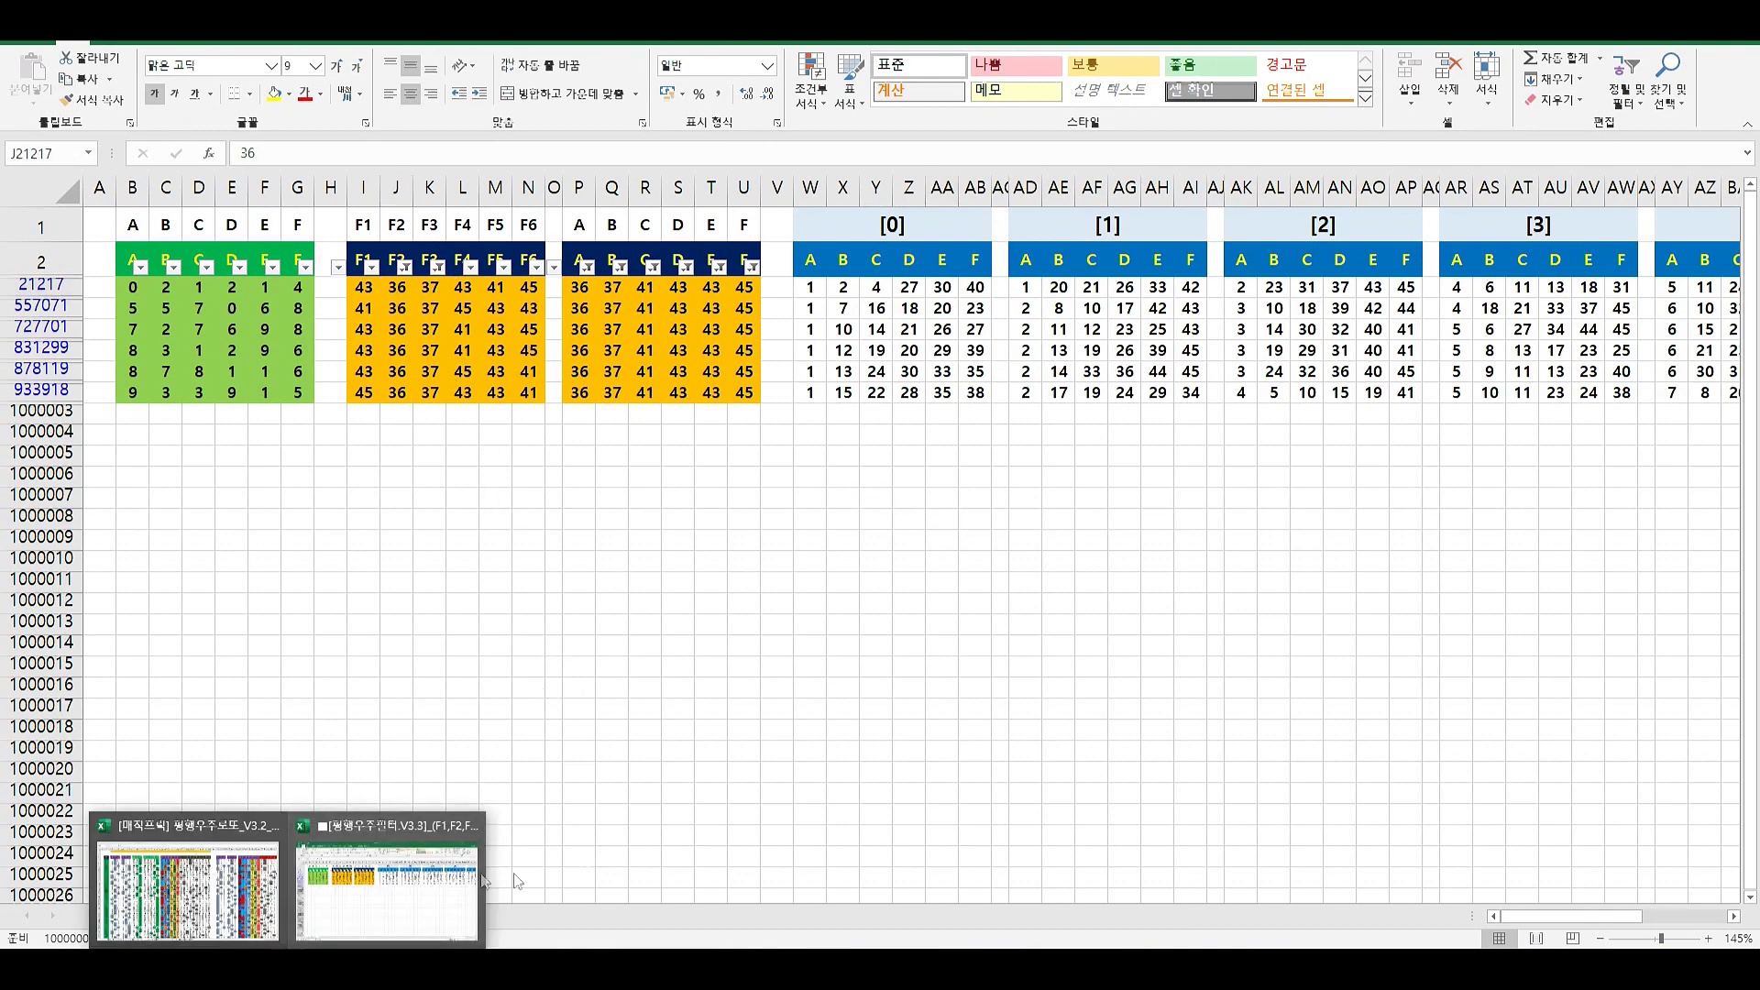
# Switch to the other workbook's TS sheet and examine the count columns 1, 2, 4 and 5 with the picks in X2 and AO2
pyautogui.click(394, 857)
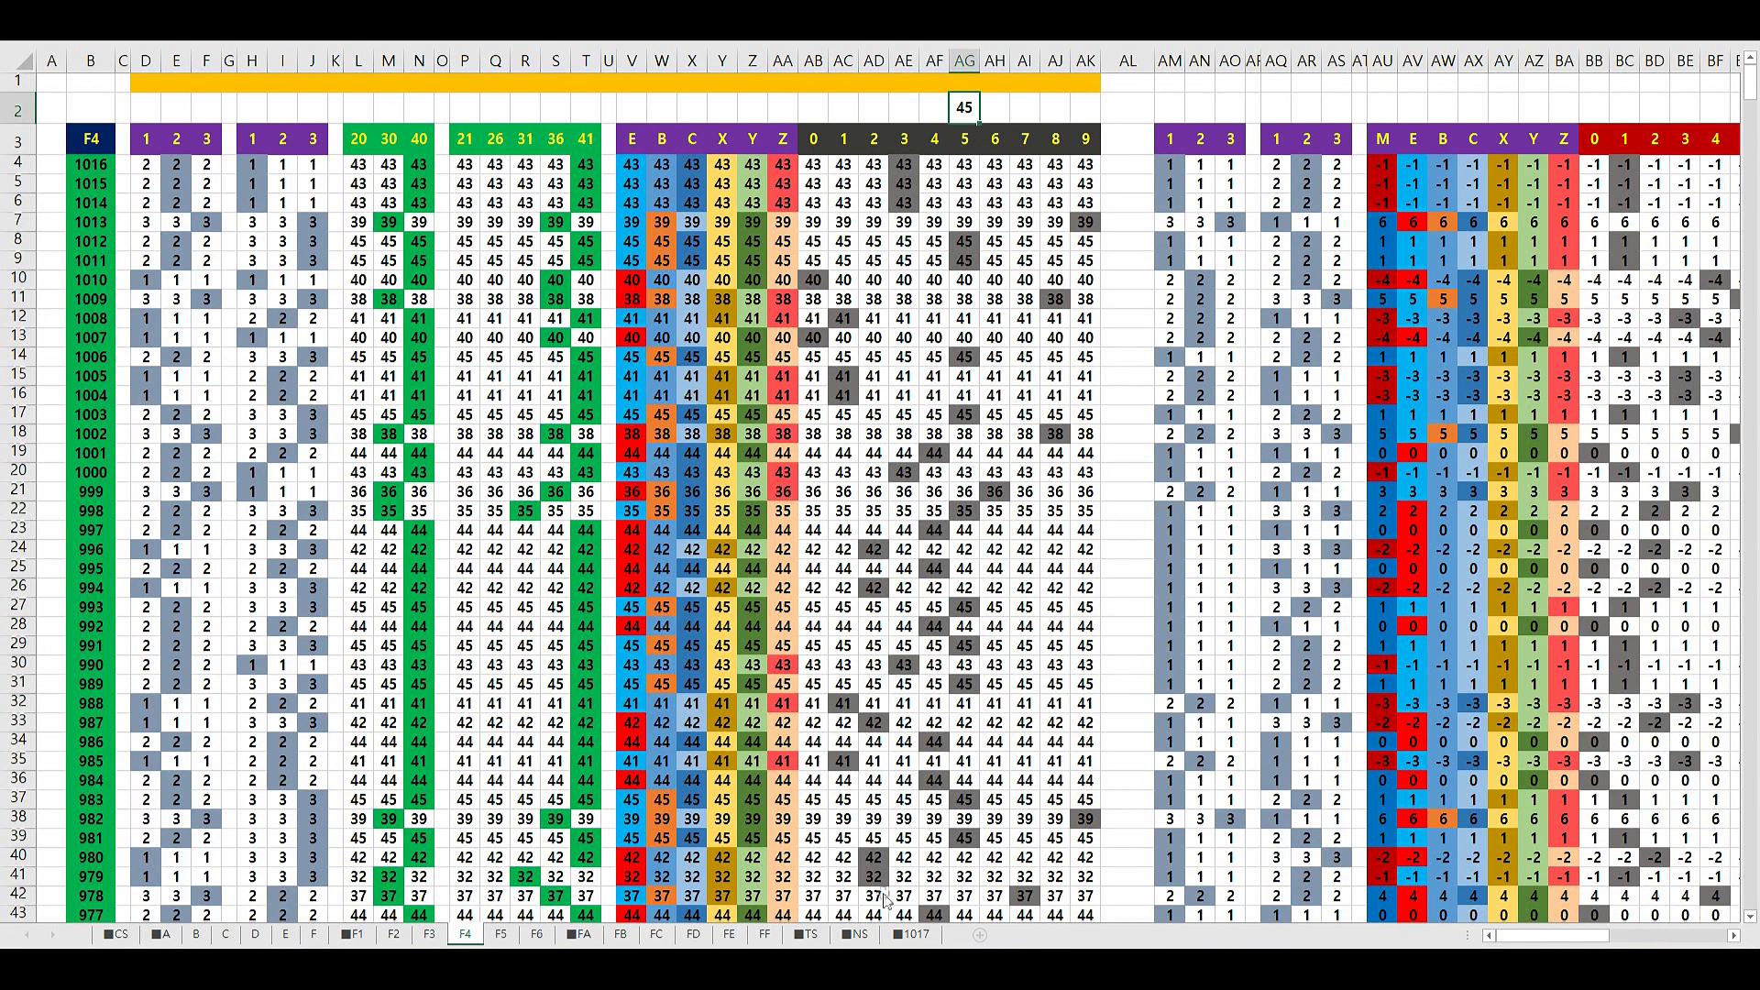
pyautogui.click(807, 934)
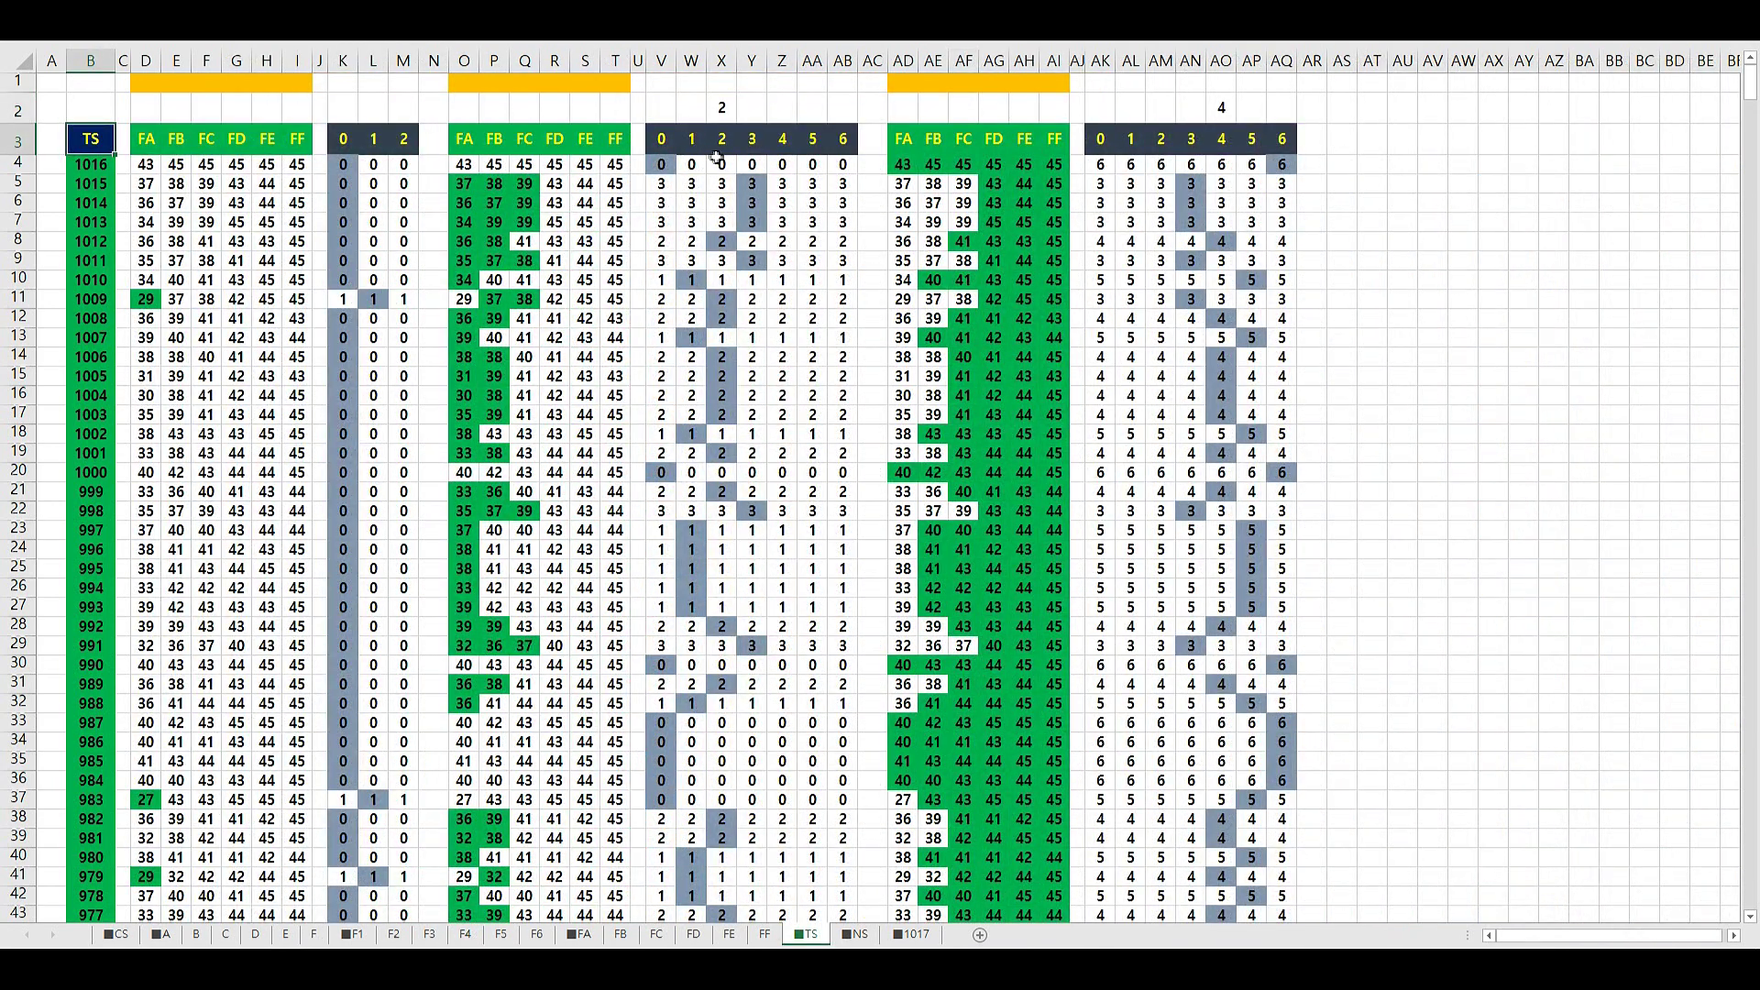
pyautogui.moveTo(715, 169); pyautogui.dragTo(722, 463)
pyautogui.moveTo(1222, 167); pyautogui.dragTo(1222, 472)
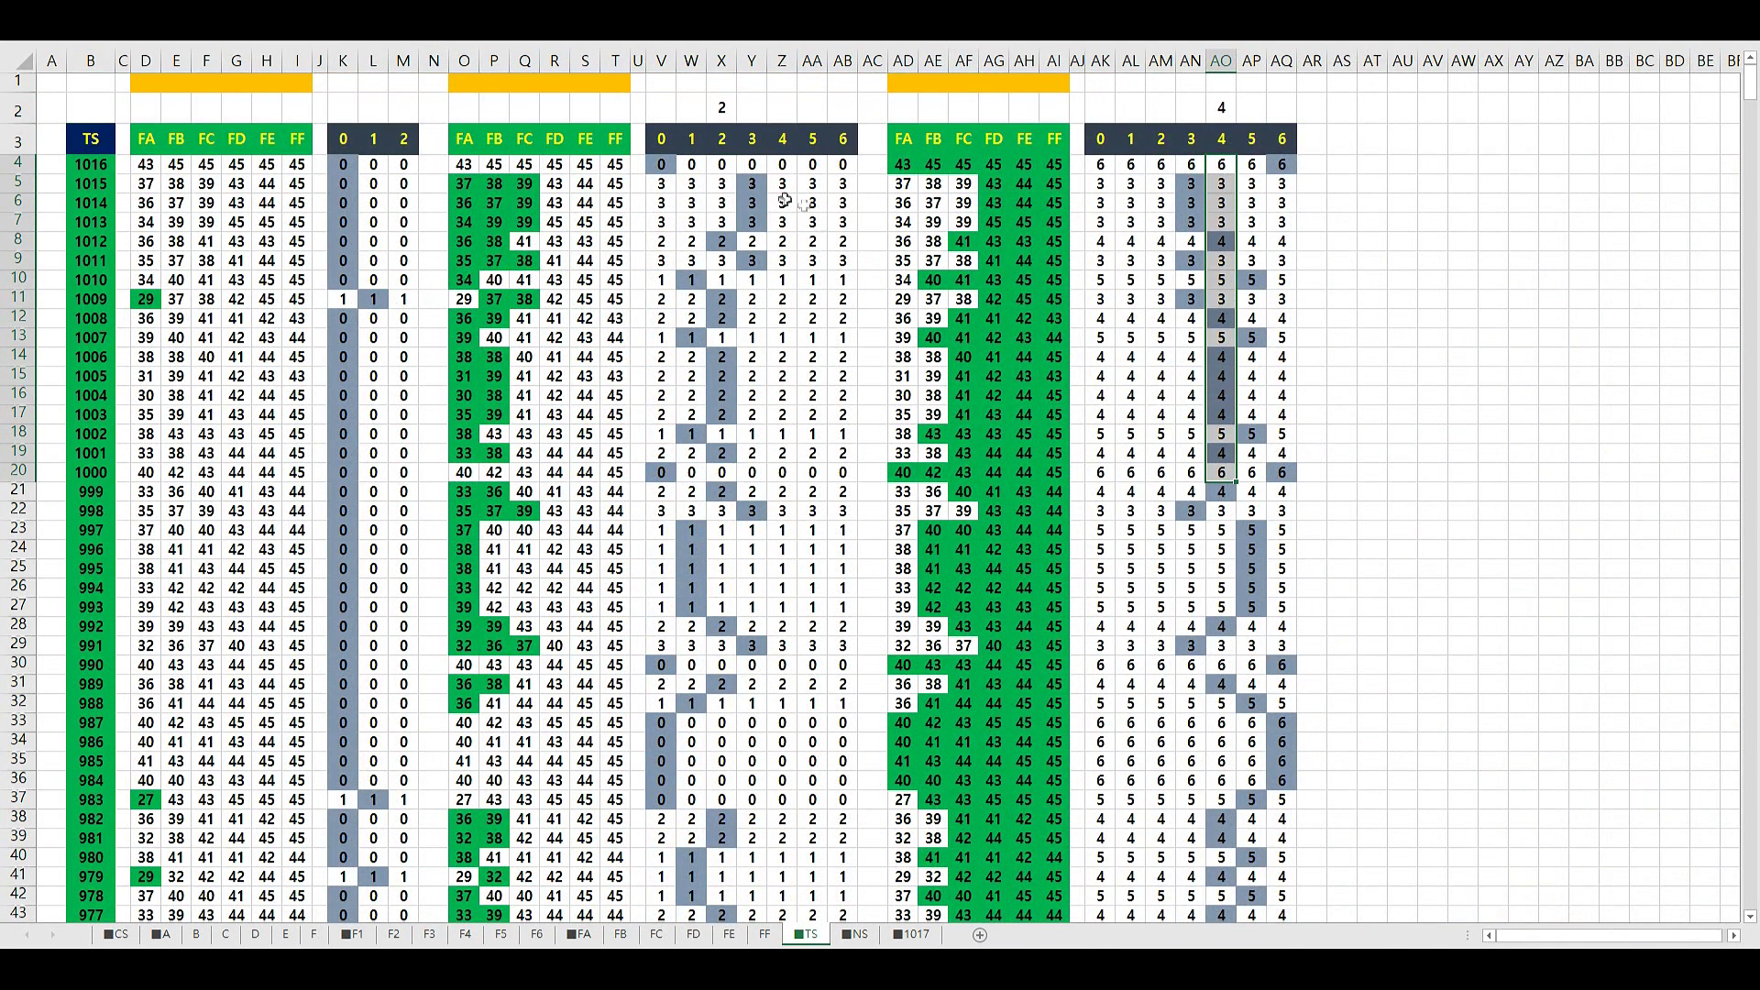
pyautogui.moveTo(692, 139); pyautogui.dragTo(688, 433)
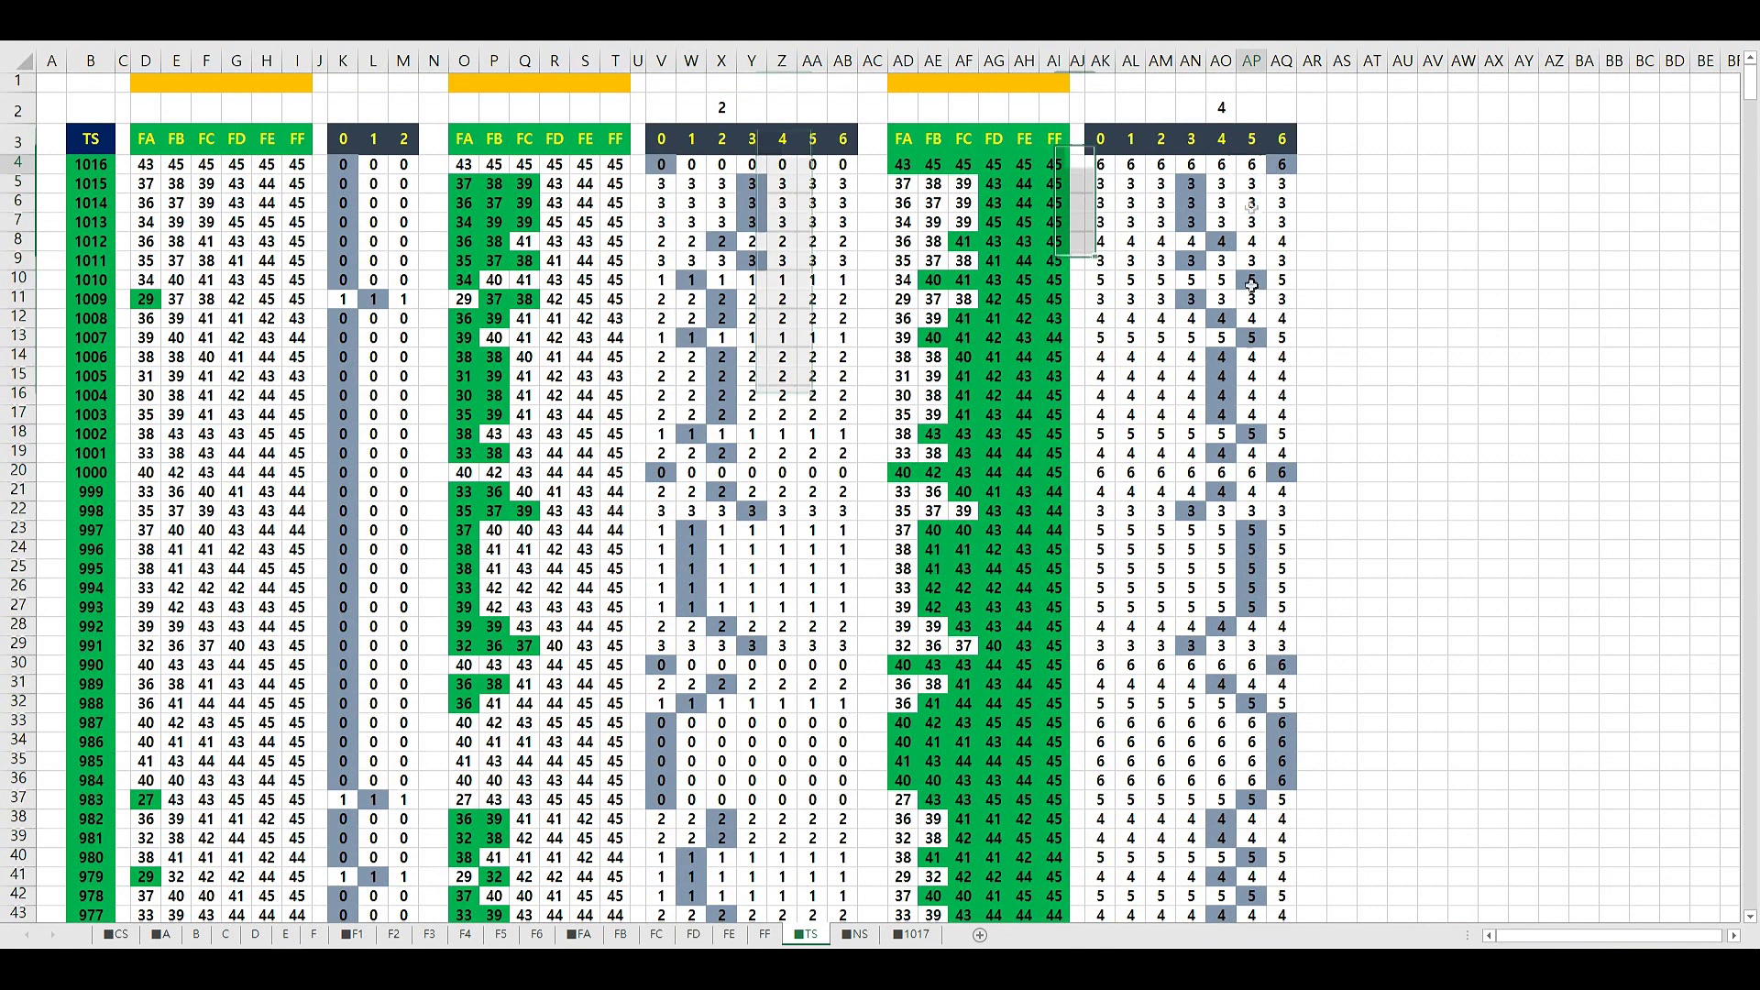
pyautogui.moveTo(903, 138); pyautogui.dragTo(903, 222)
pyautogui.click(708, 134)
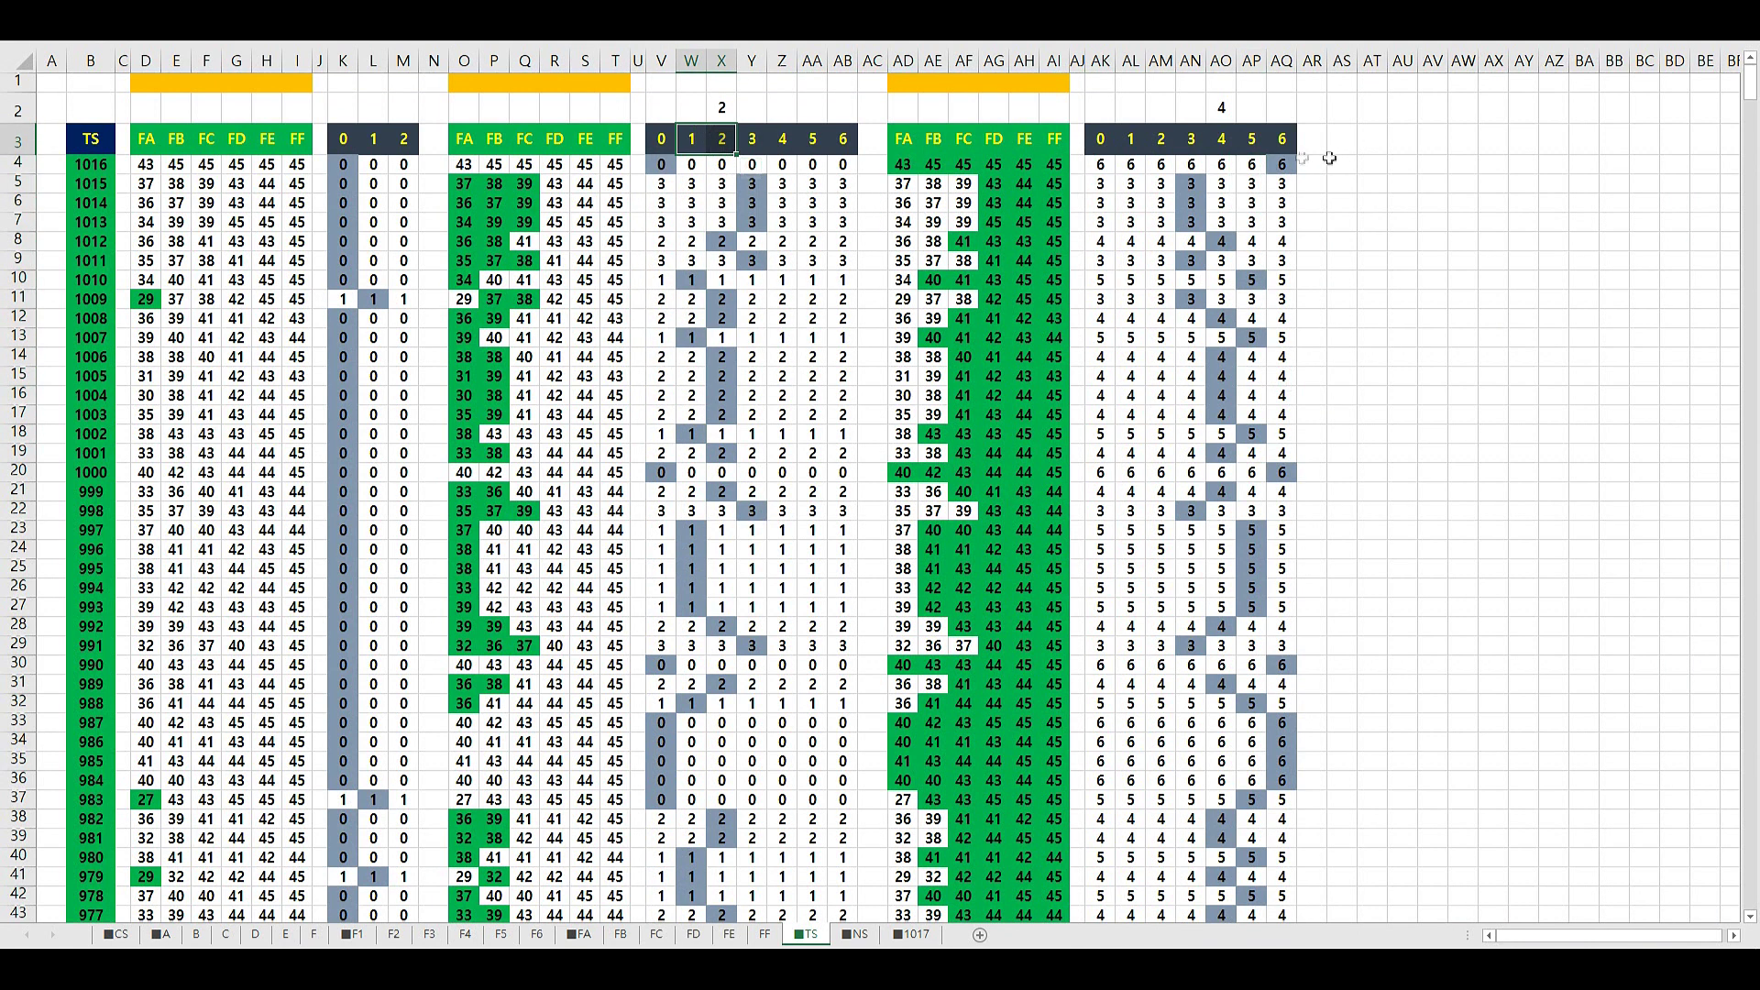
pyautogui.click(1224, 138)
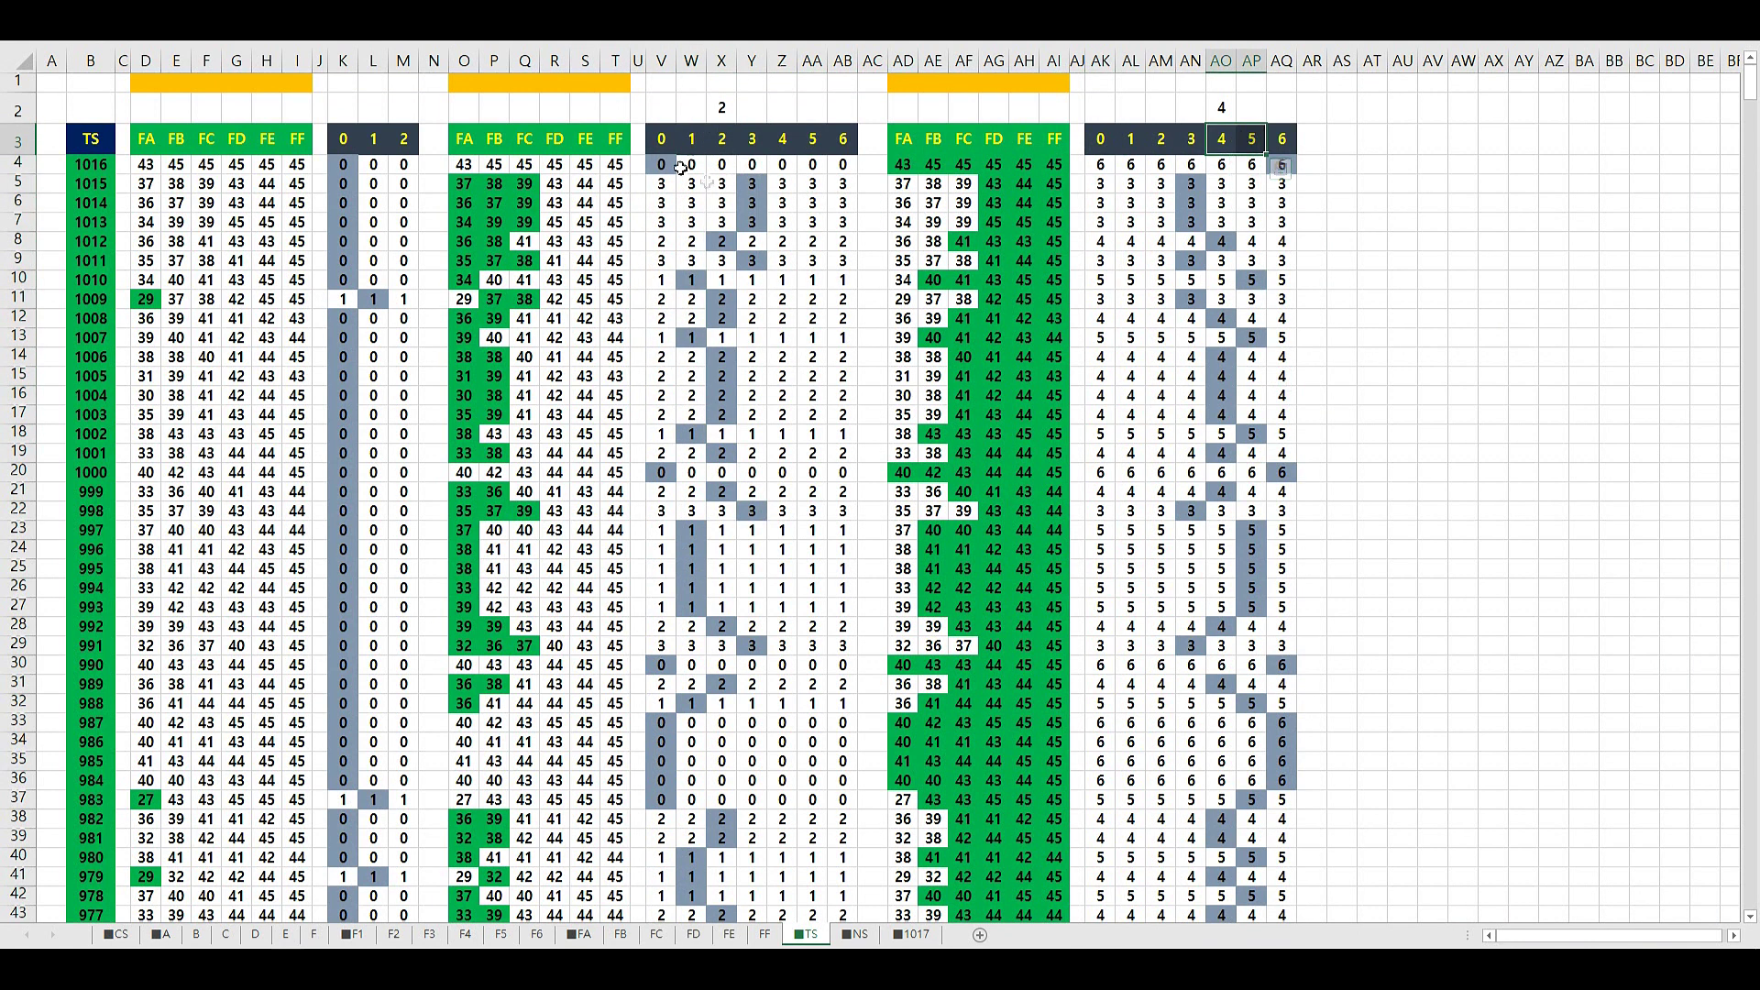
pyautogui.moveTo(691, 139); pyautogui.dragTo(721, 139)
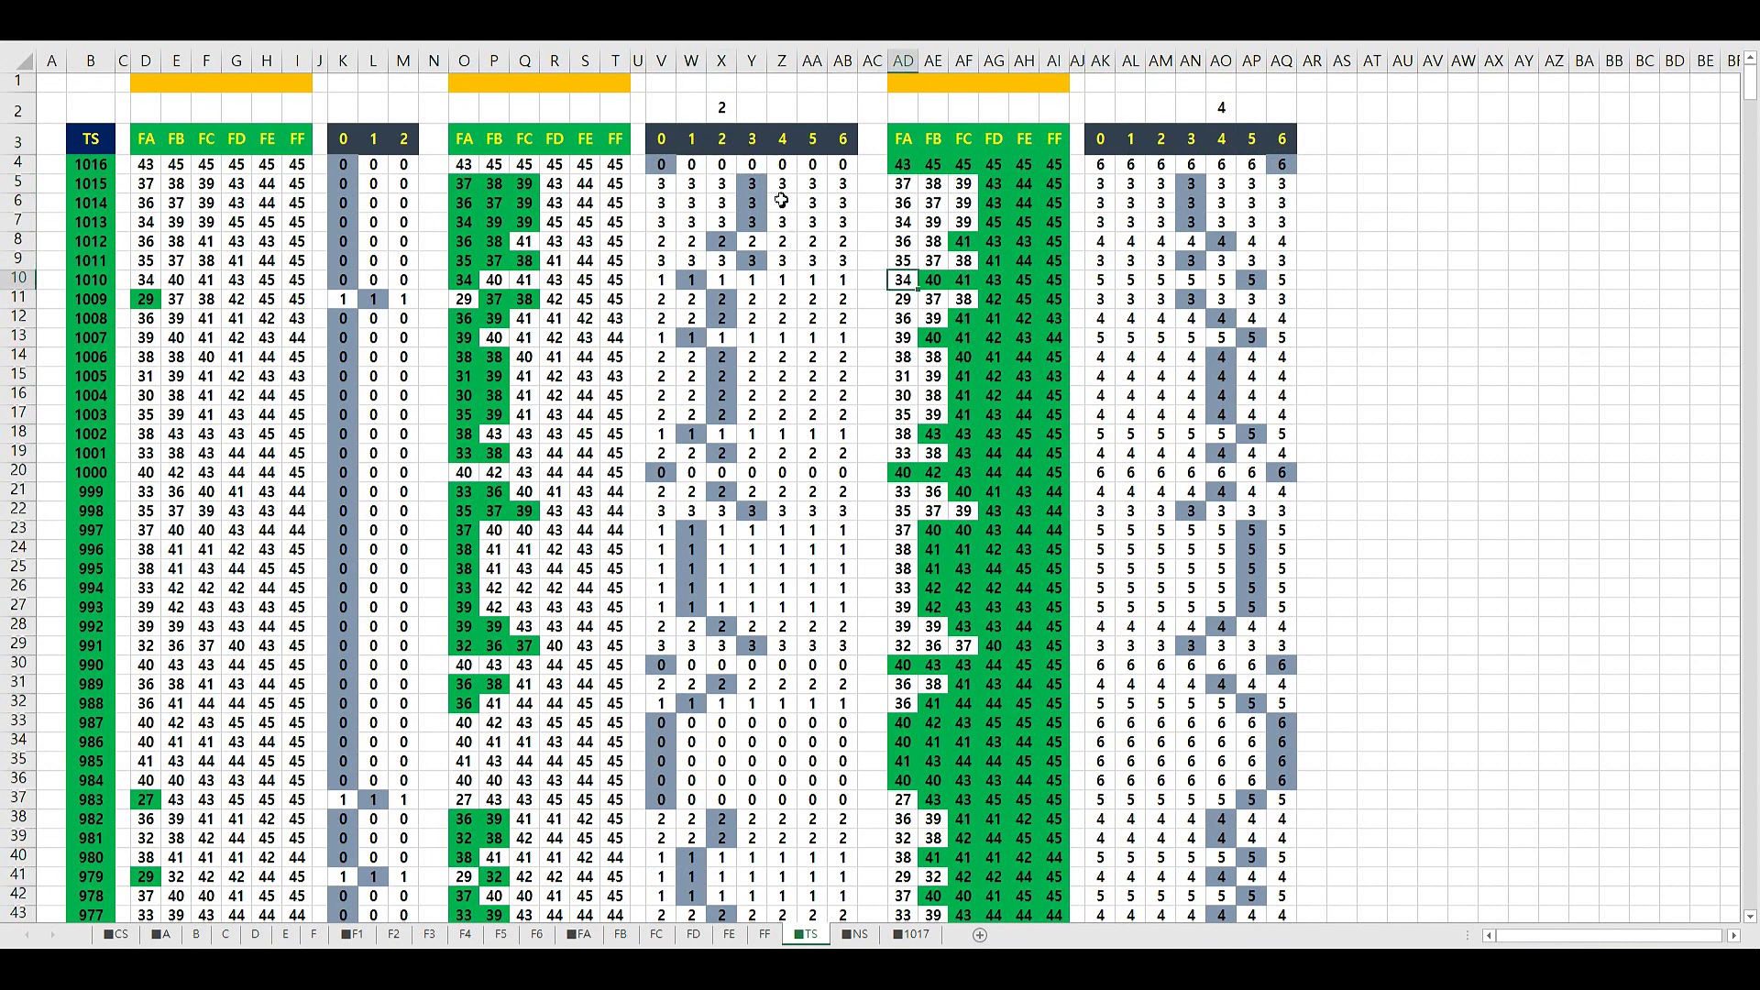
pyautogui.click(721, 107)
pyautogui.click(1209, 110)
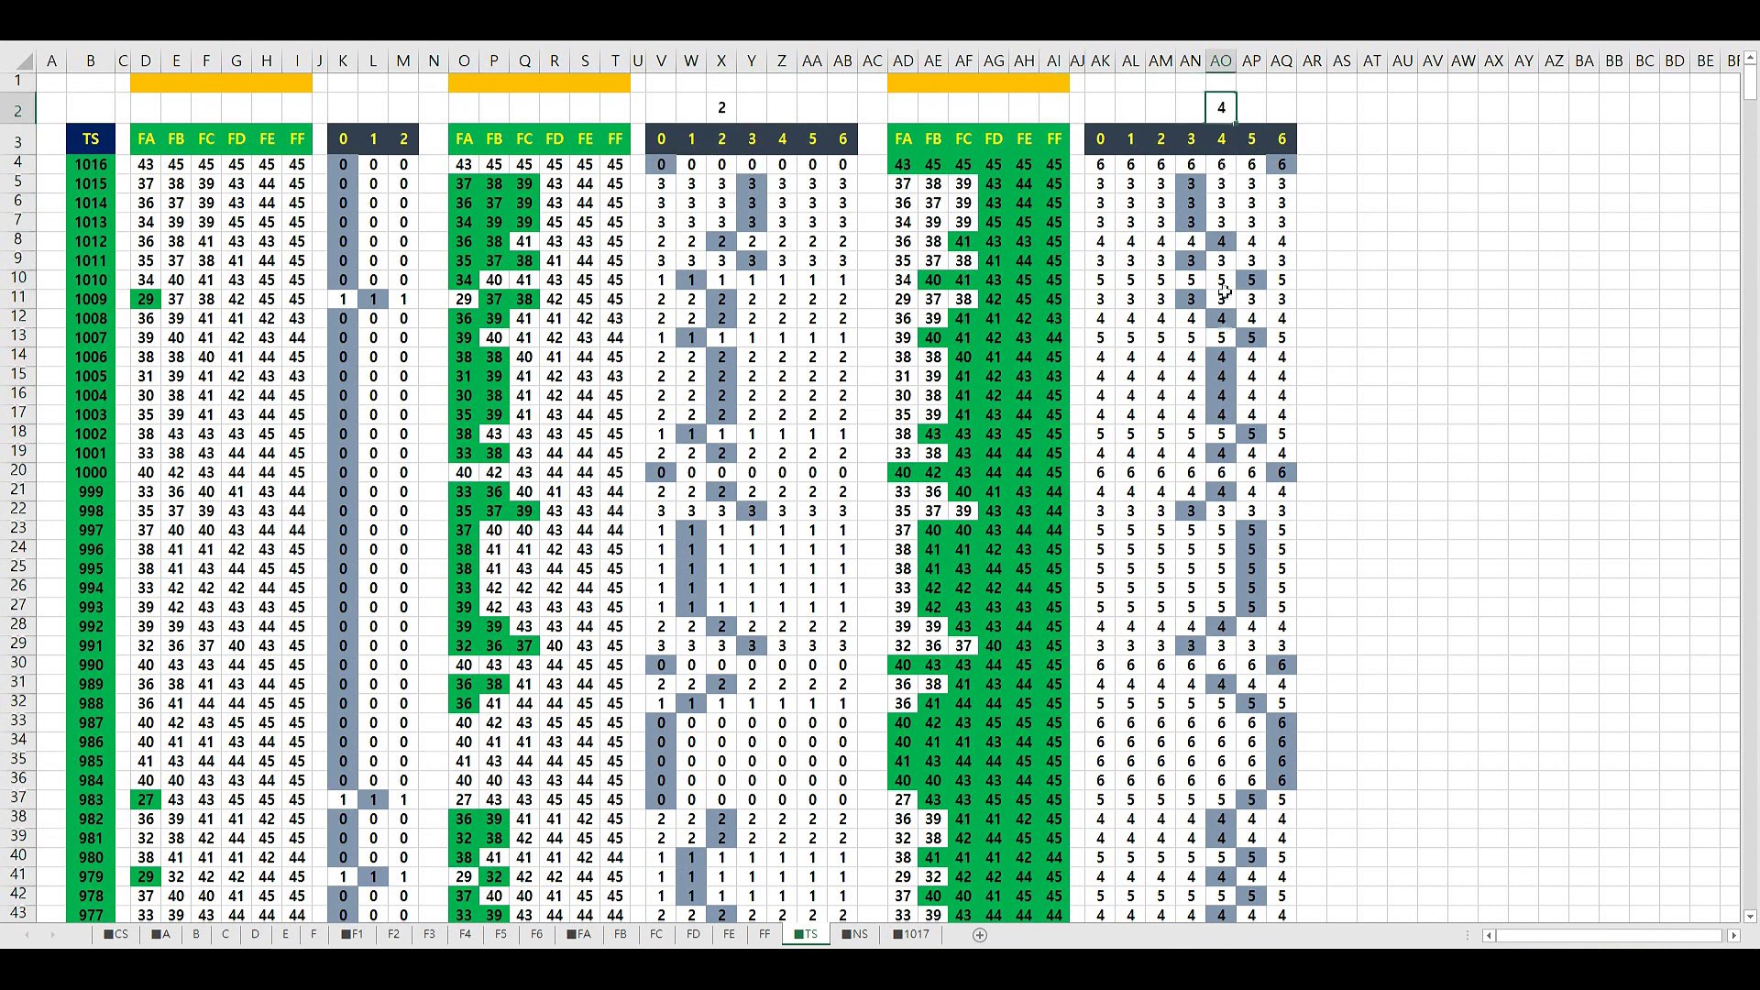
# Examine round 1016 and the column AO values for rounds 1012 to 1003 on the TS sheet, comparing them with the picks in row 2
pyautogui.click(87, 141)
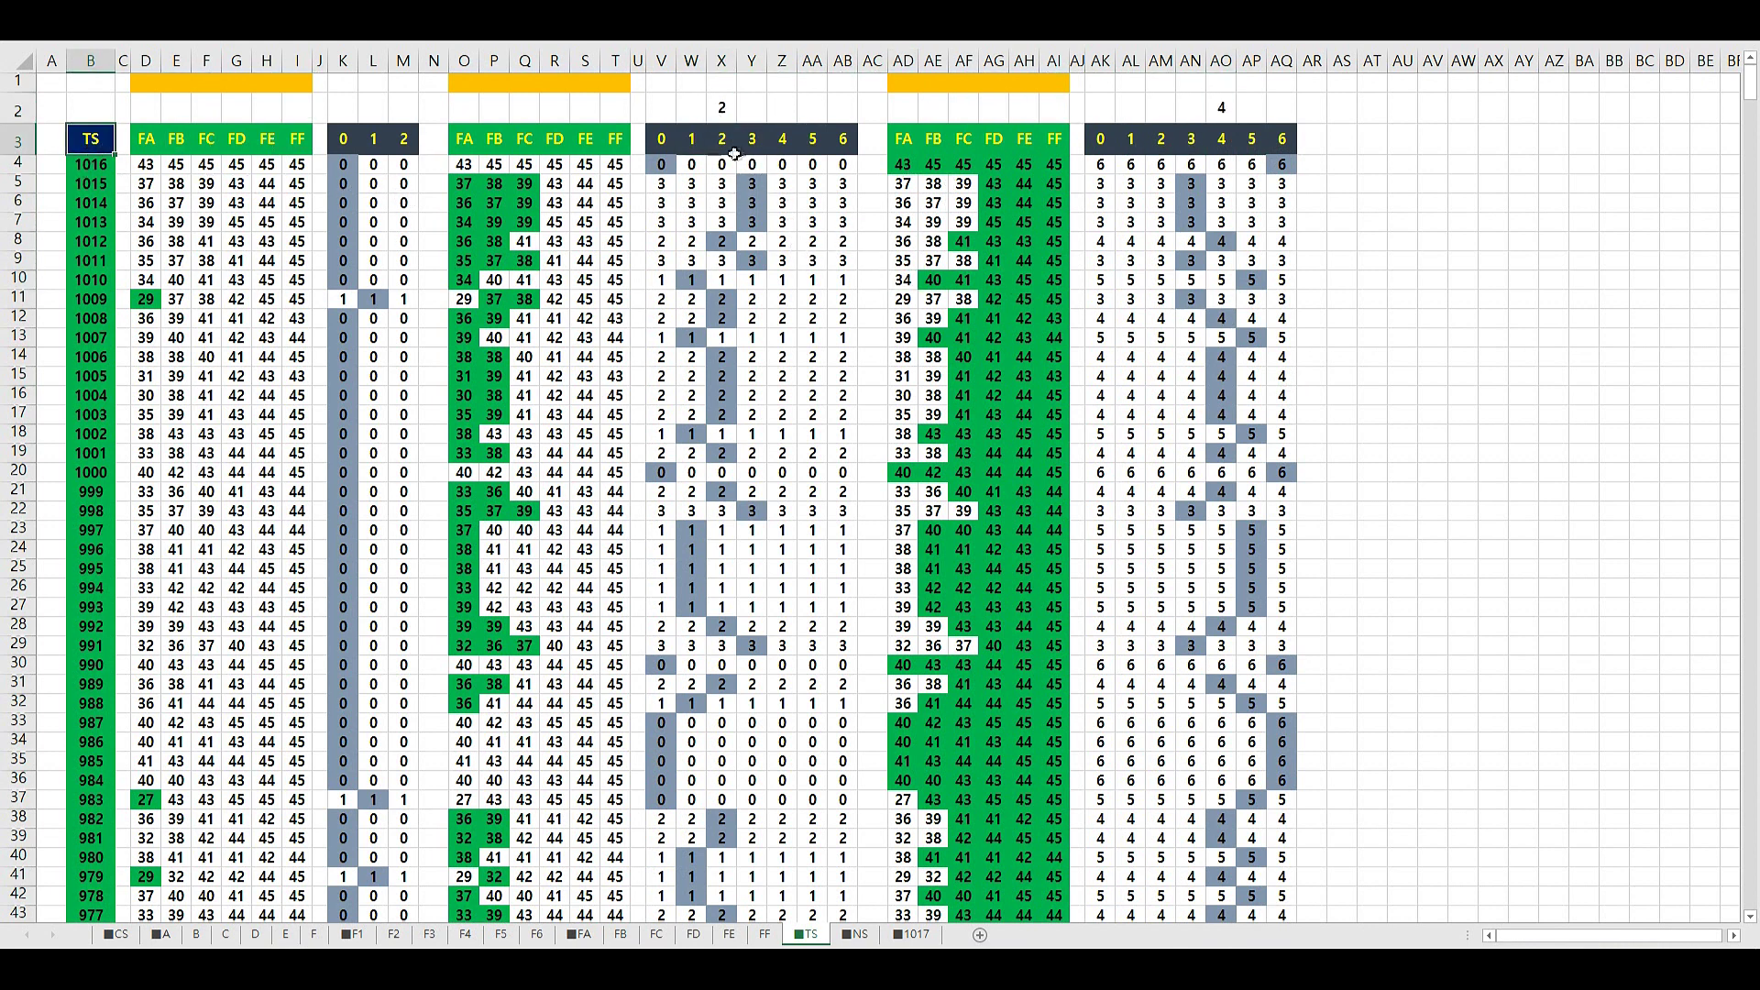
pyautogui.click(722, 139)
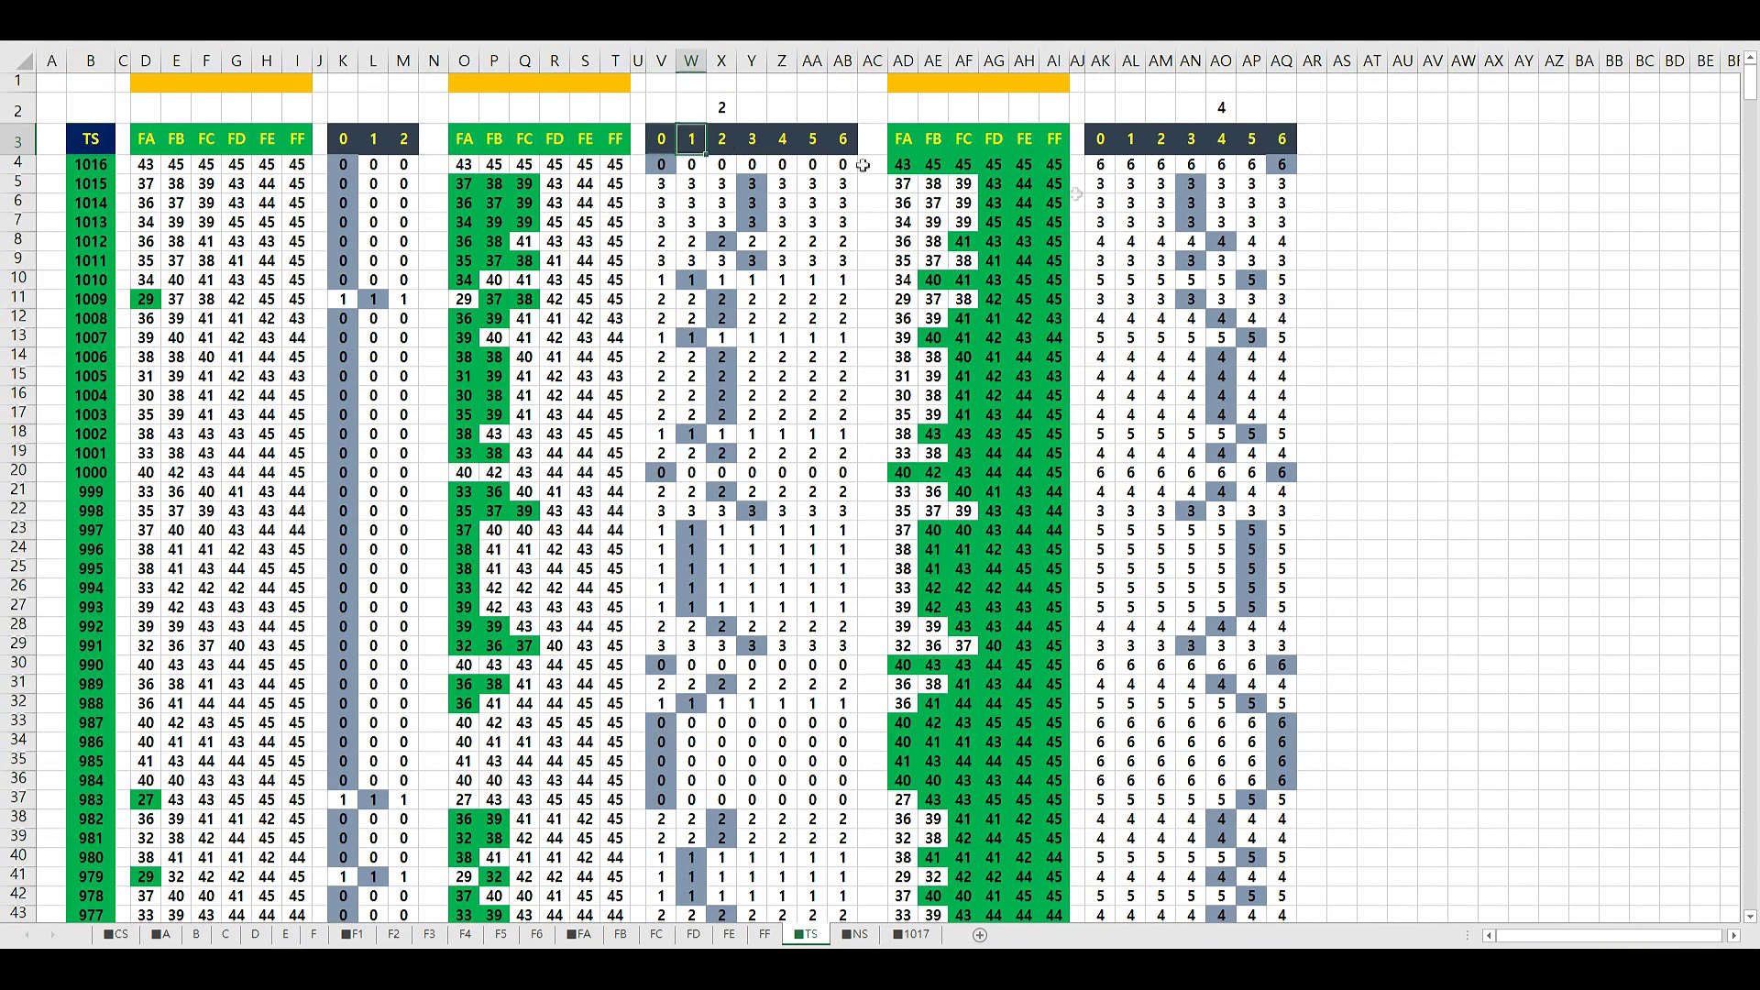
pyautogui.click(1251, 140)
pyautogui.scroll(-3, 1288, 179)
pyautogui.scroll(3, 1292, 179)
pyautogui.click(1284, 166)
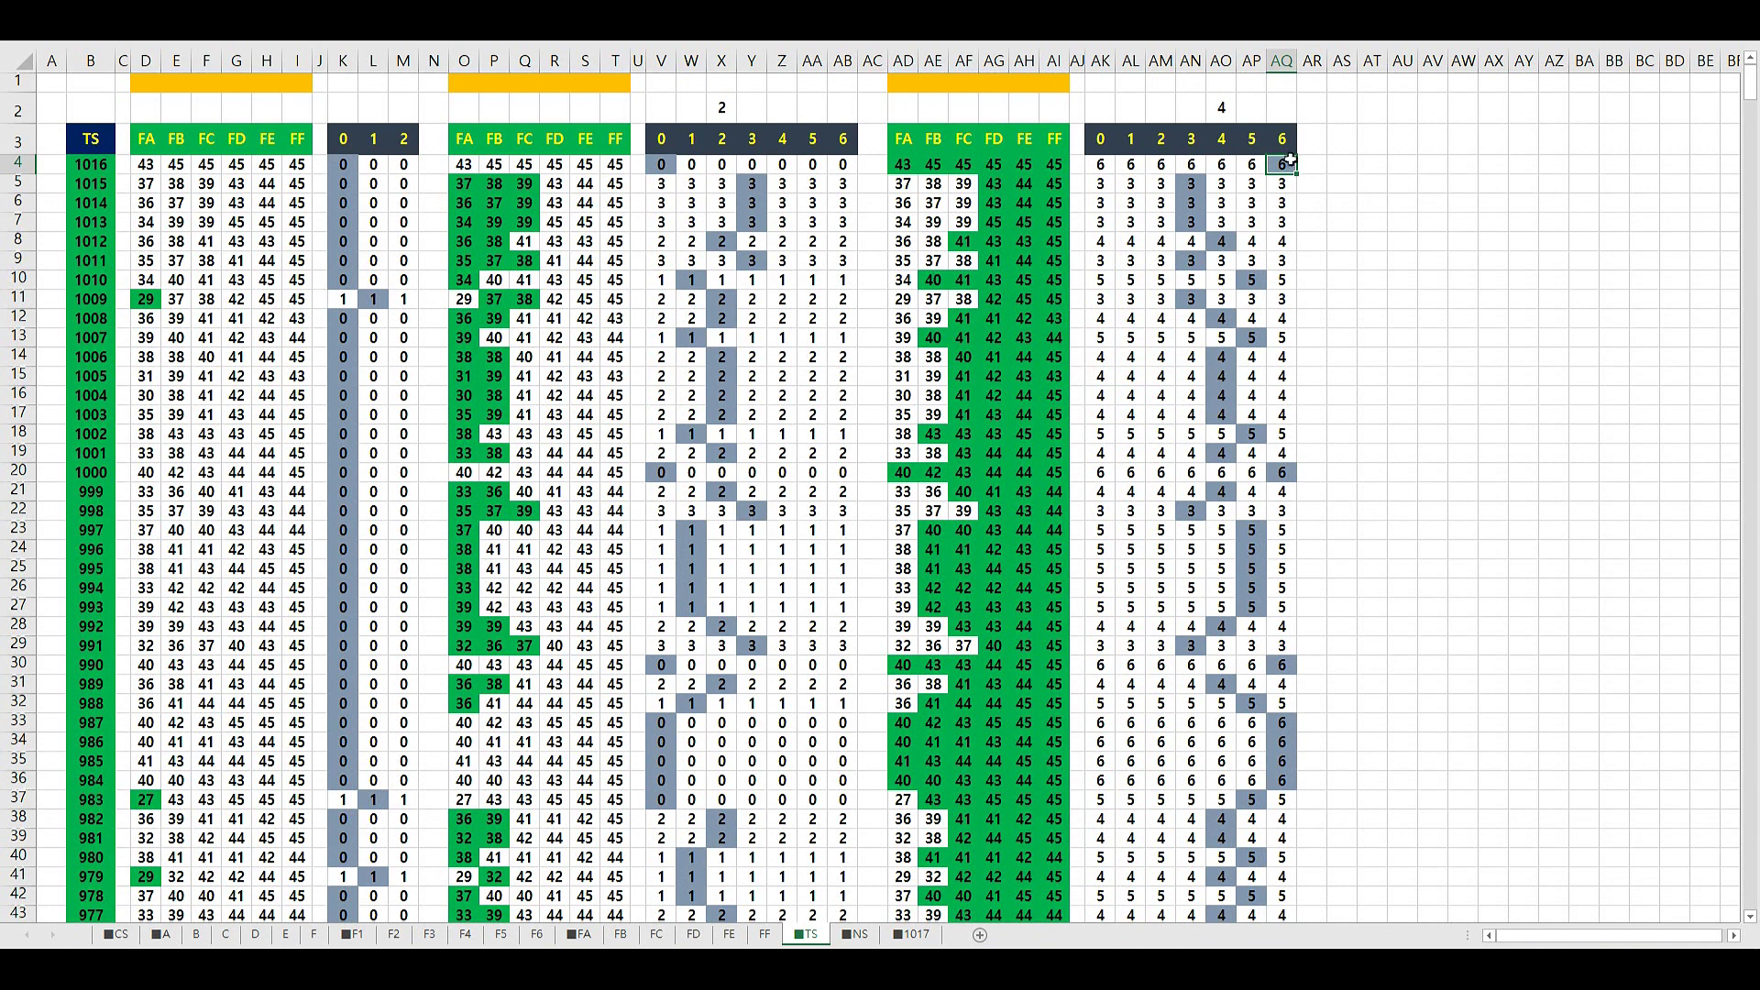
pyautogui.click(87, 142)
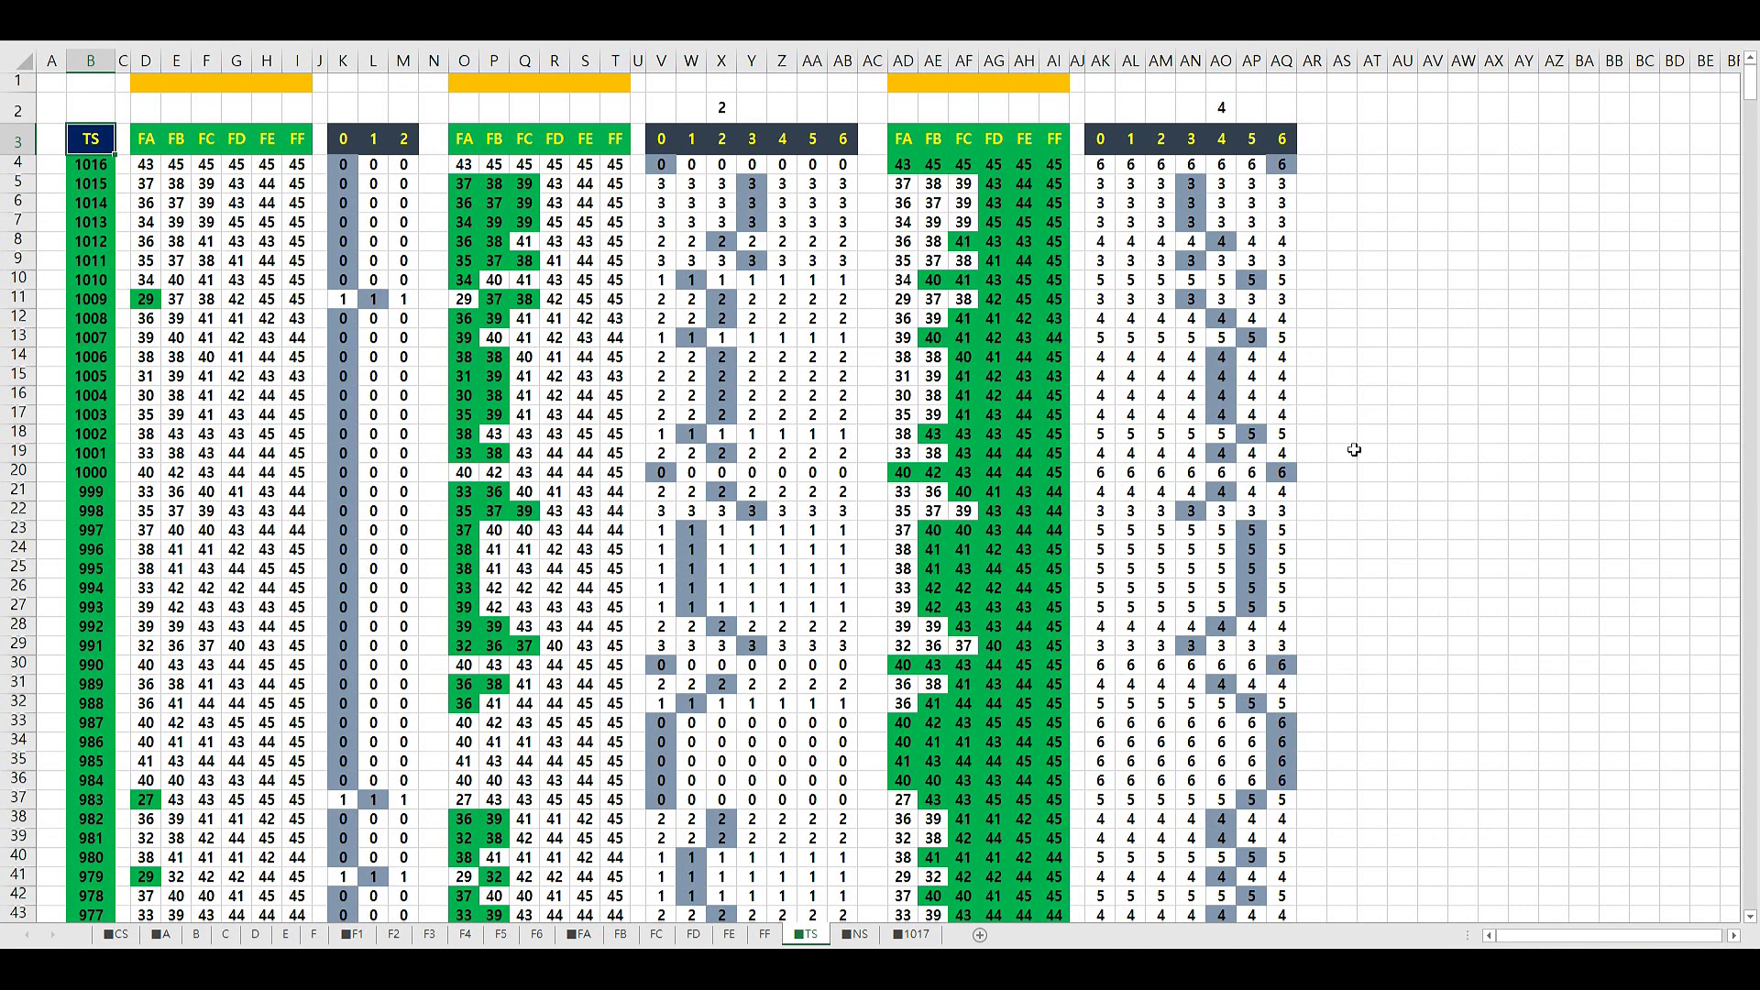
pyautogui.click(1293, 164)
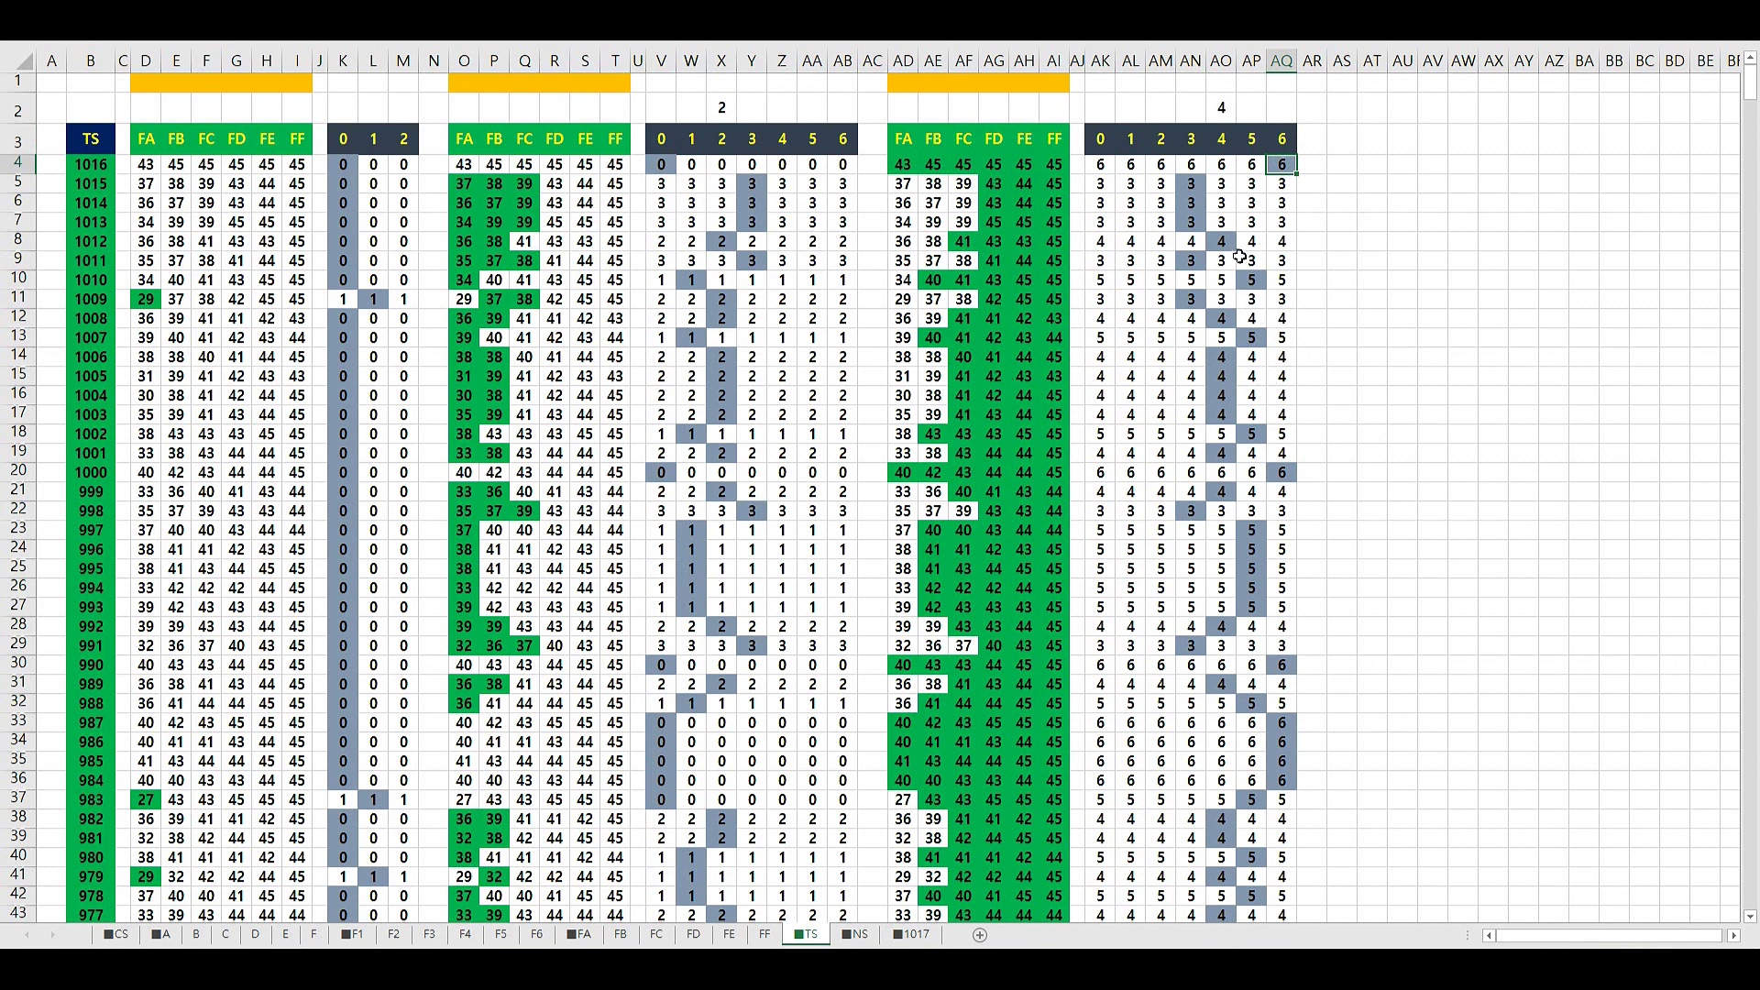
pyautogui.moveTo(1225, 242); pyautogui.dragTo(1225, 417)
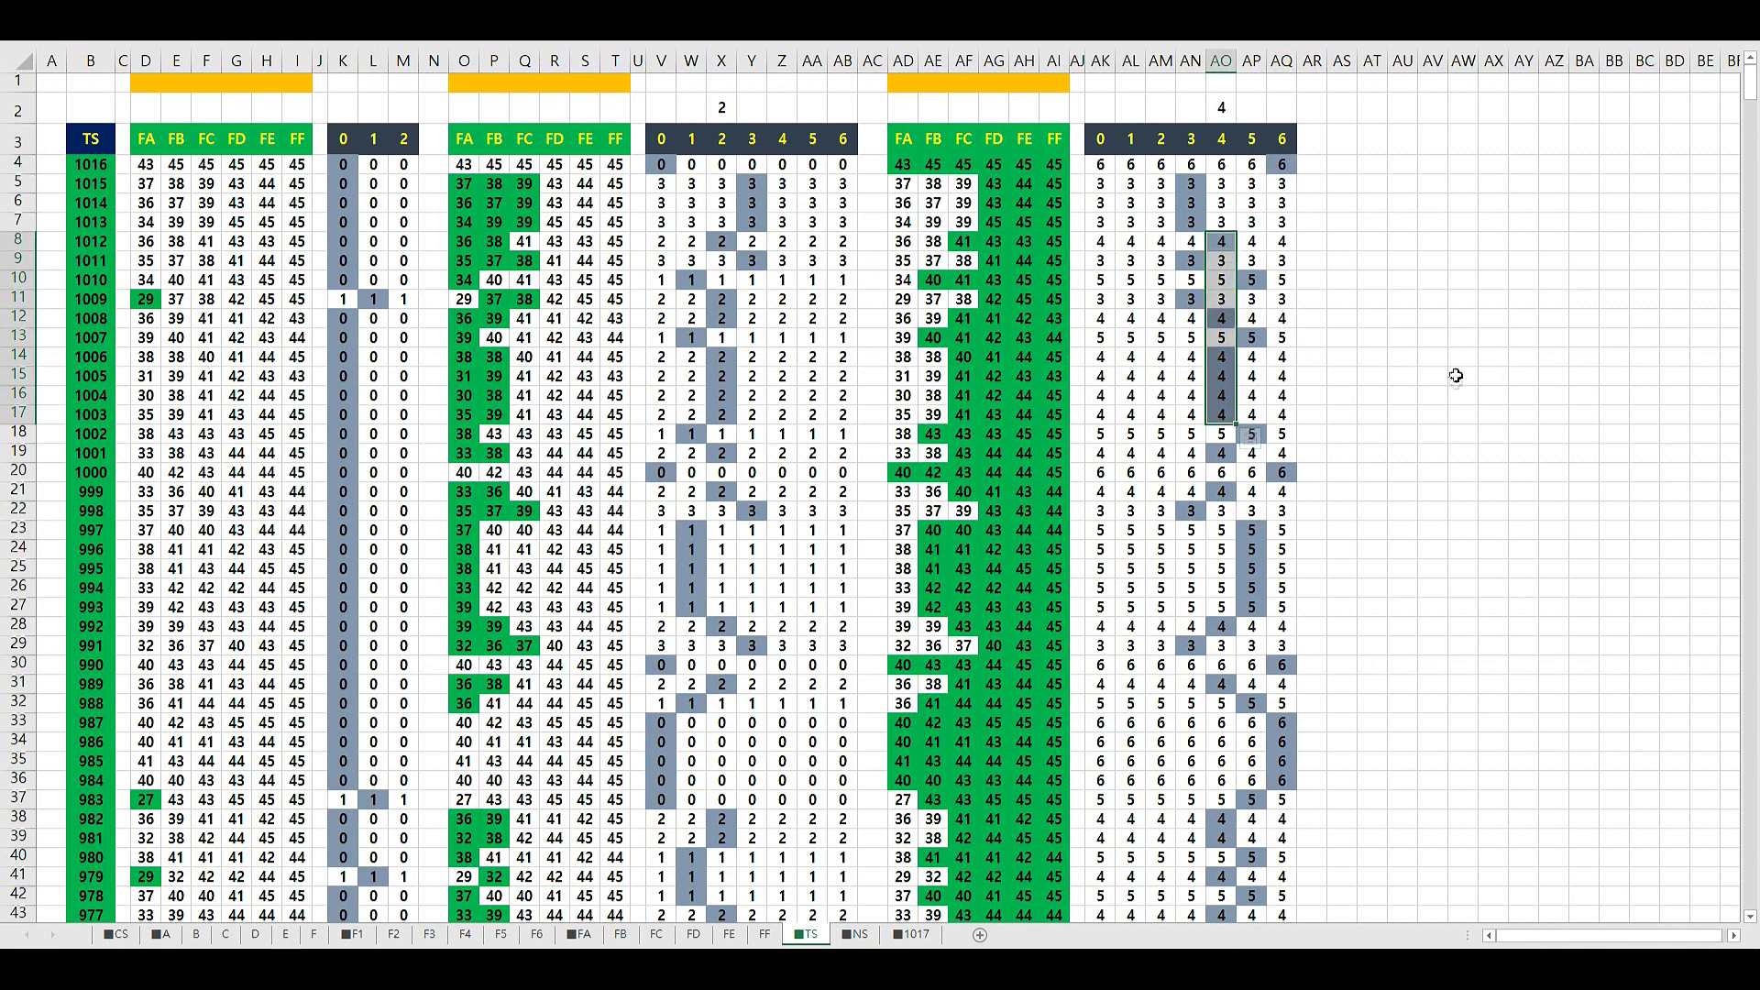
pyautogui.click(103, 145)
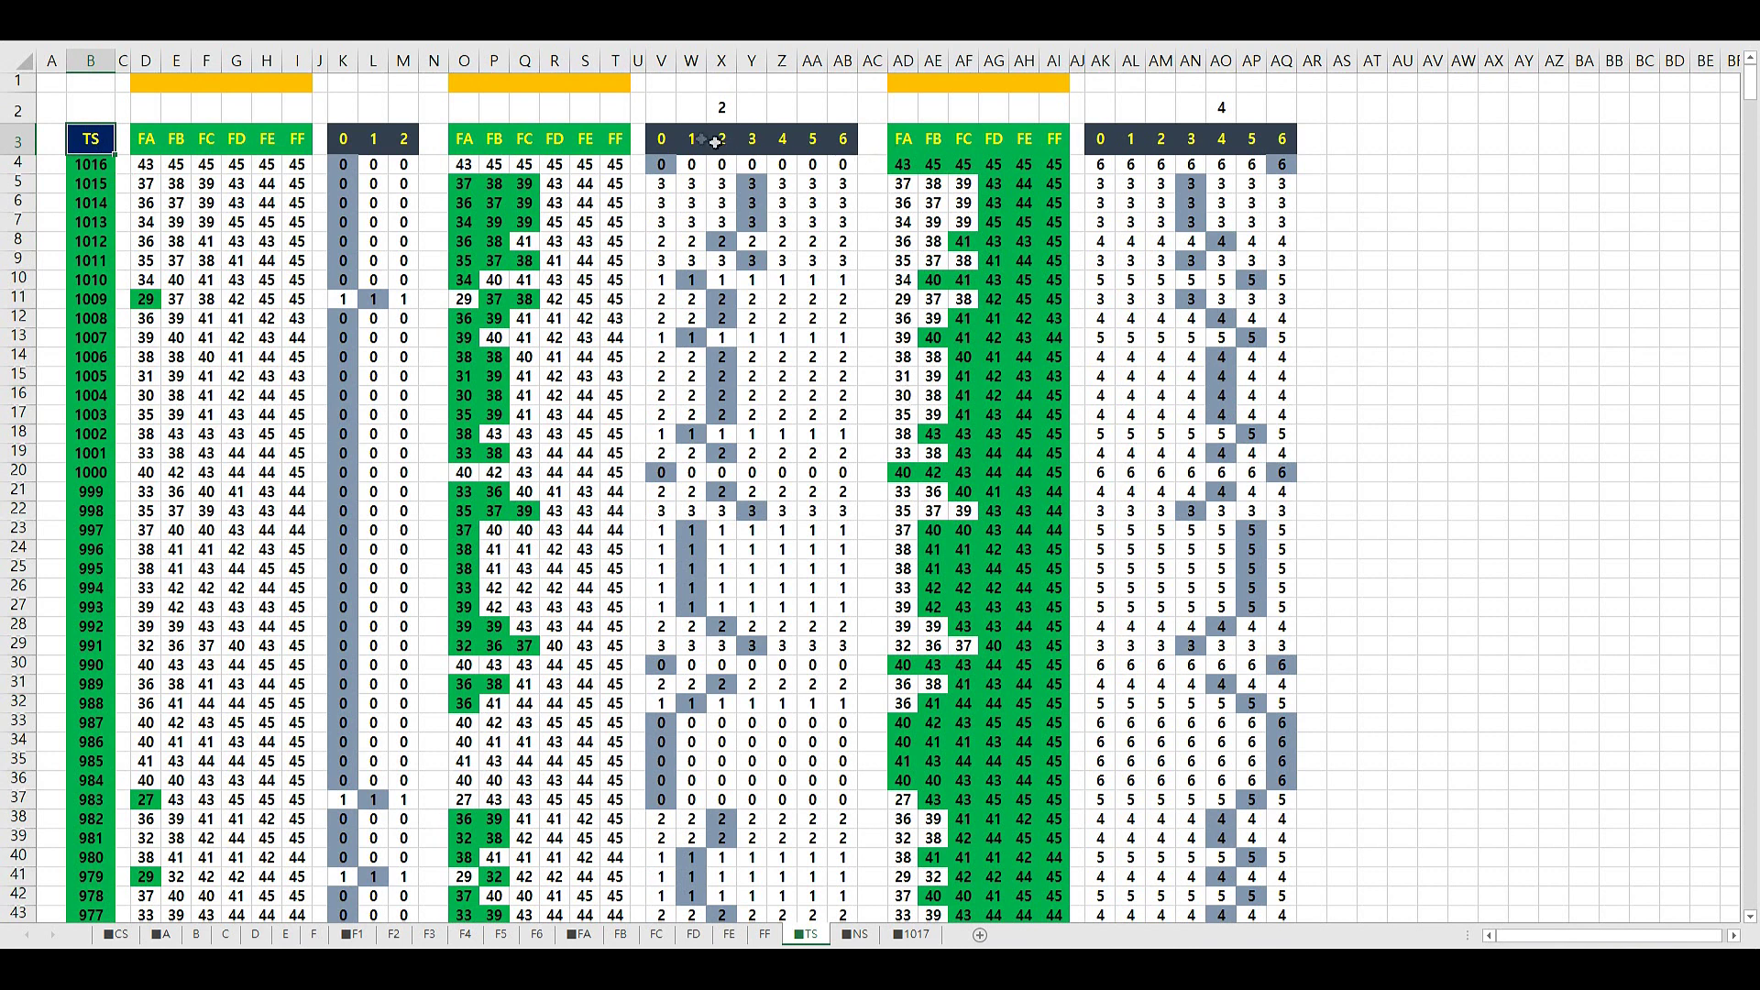
pyautogui.click(723, 114)
pyautogui.click(1231, 110)
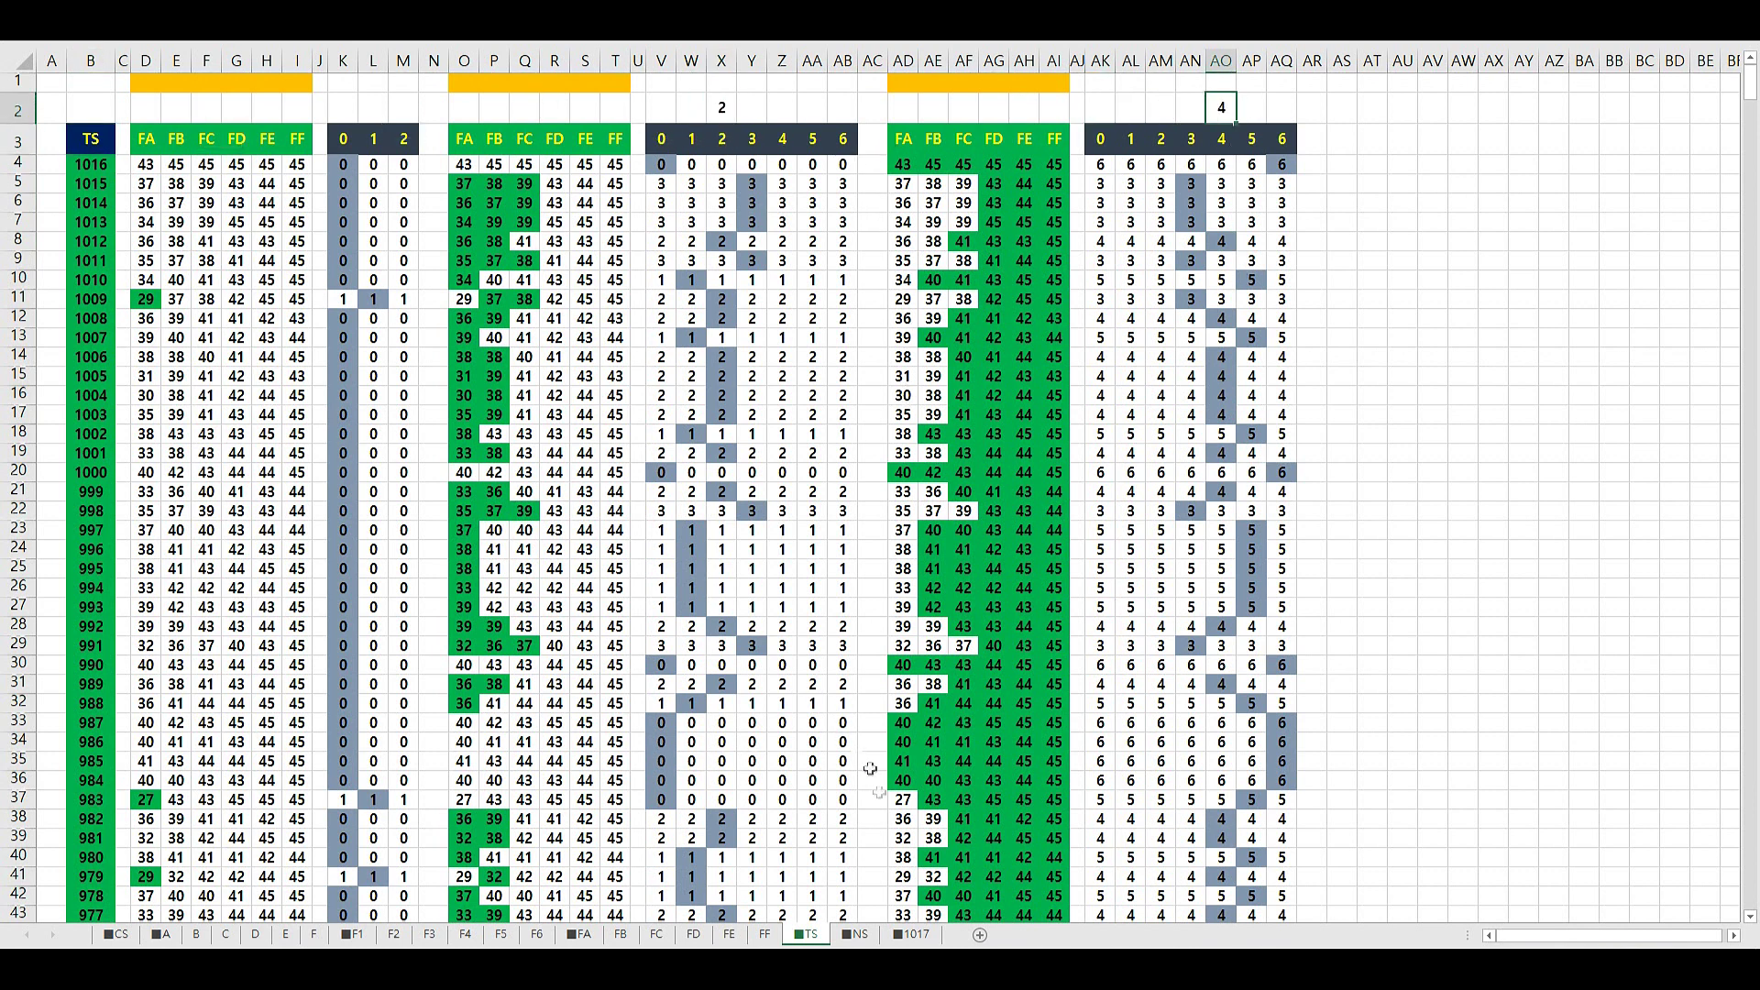
# Check the picks on sheets FA and FB and examine round 1012 across both FA to FF blocks of the TS sheet
pyautogui.click(596, 942)
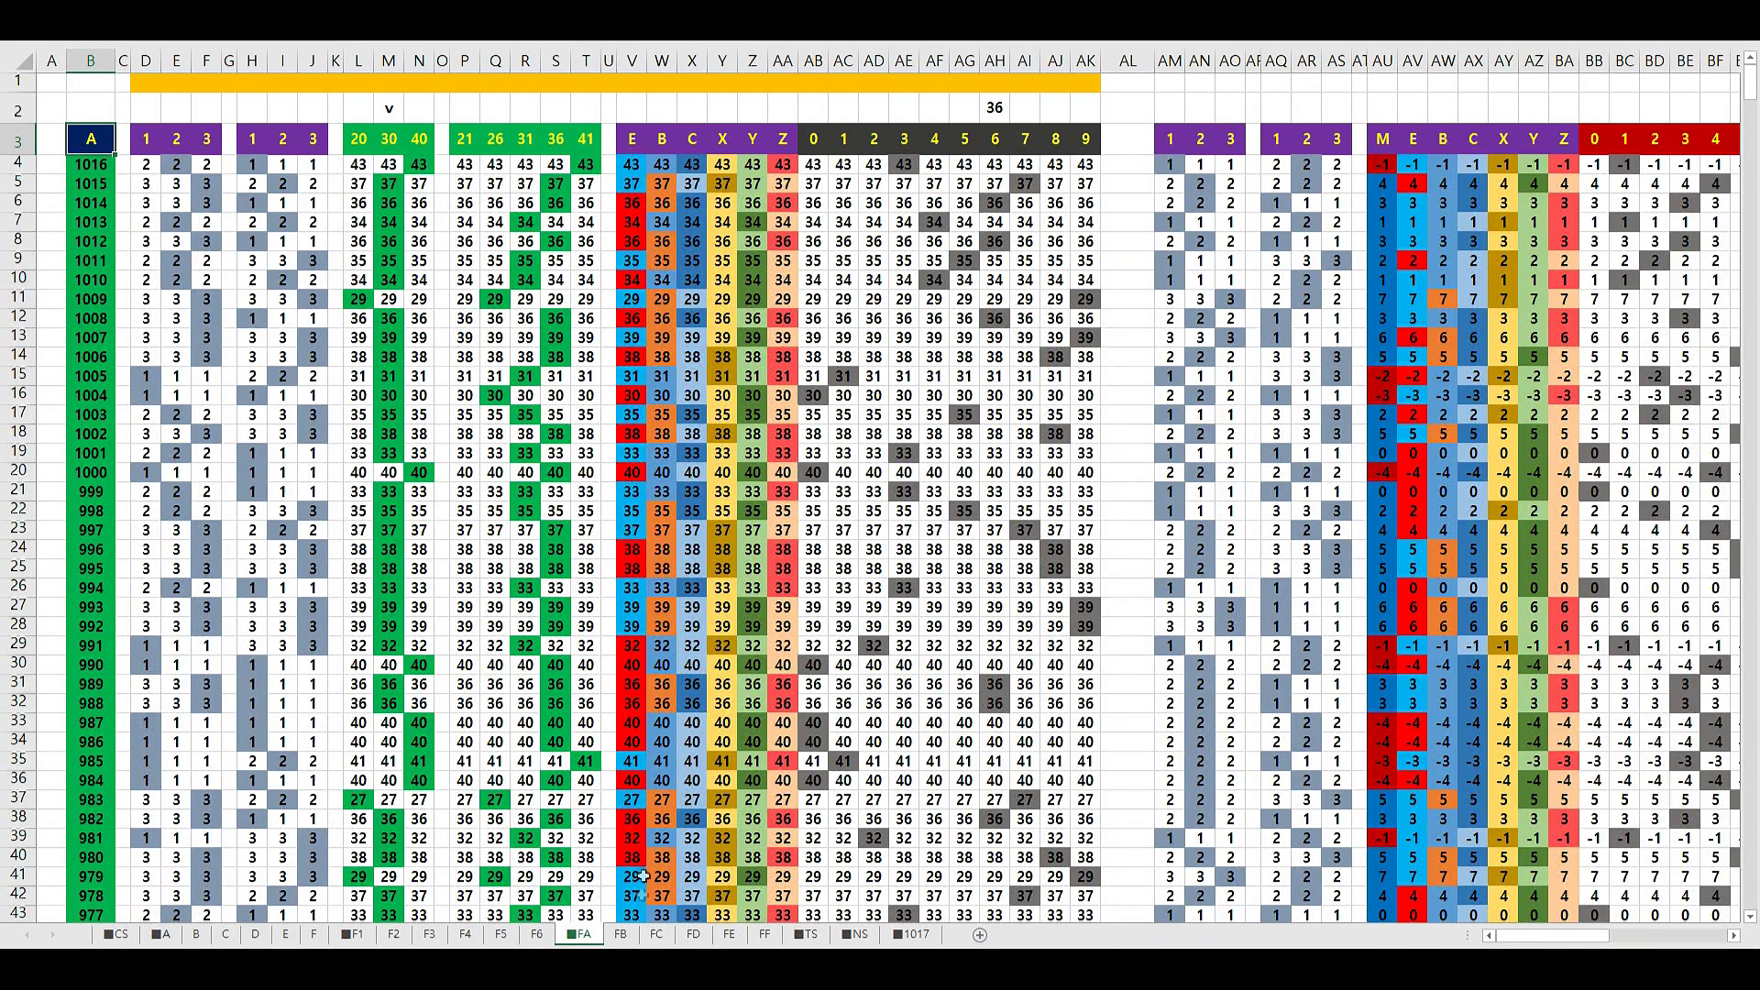
pyautogui.click(630, 942)
pyautogui.click(587, 936)
pyautogui.click(624, 936)
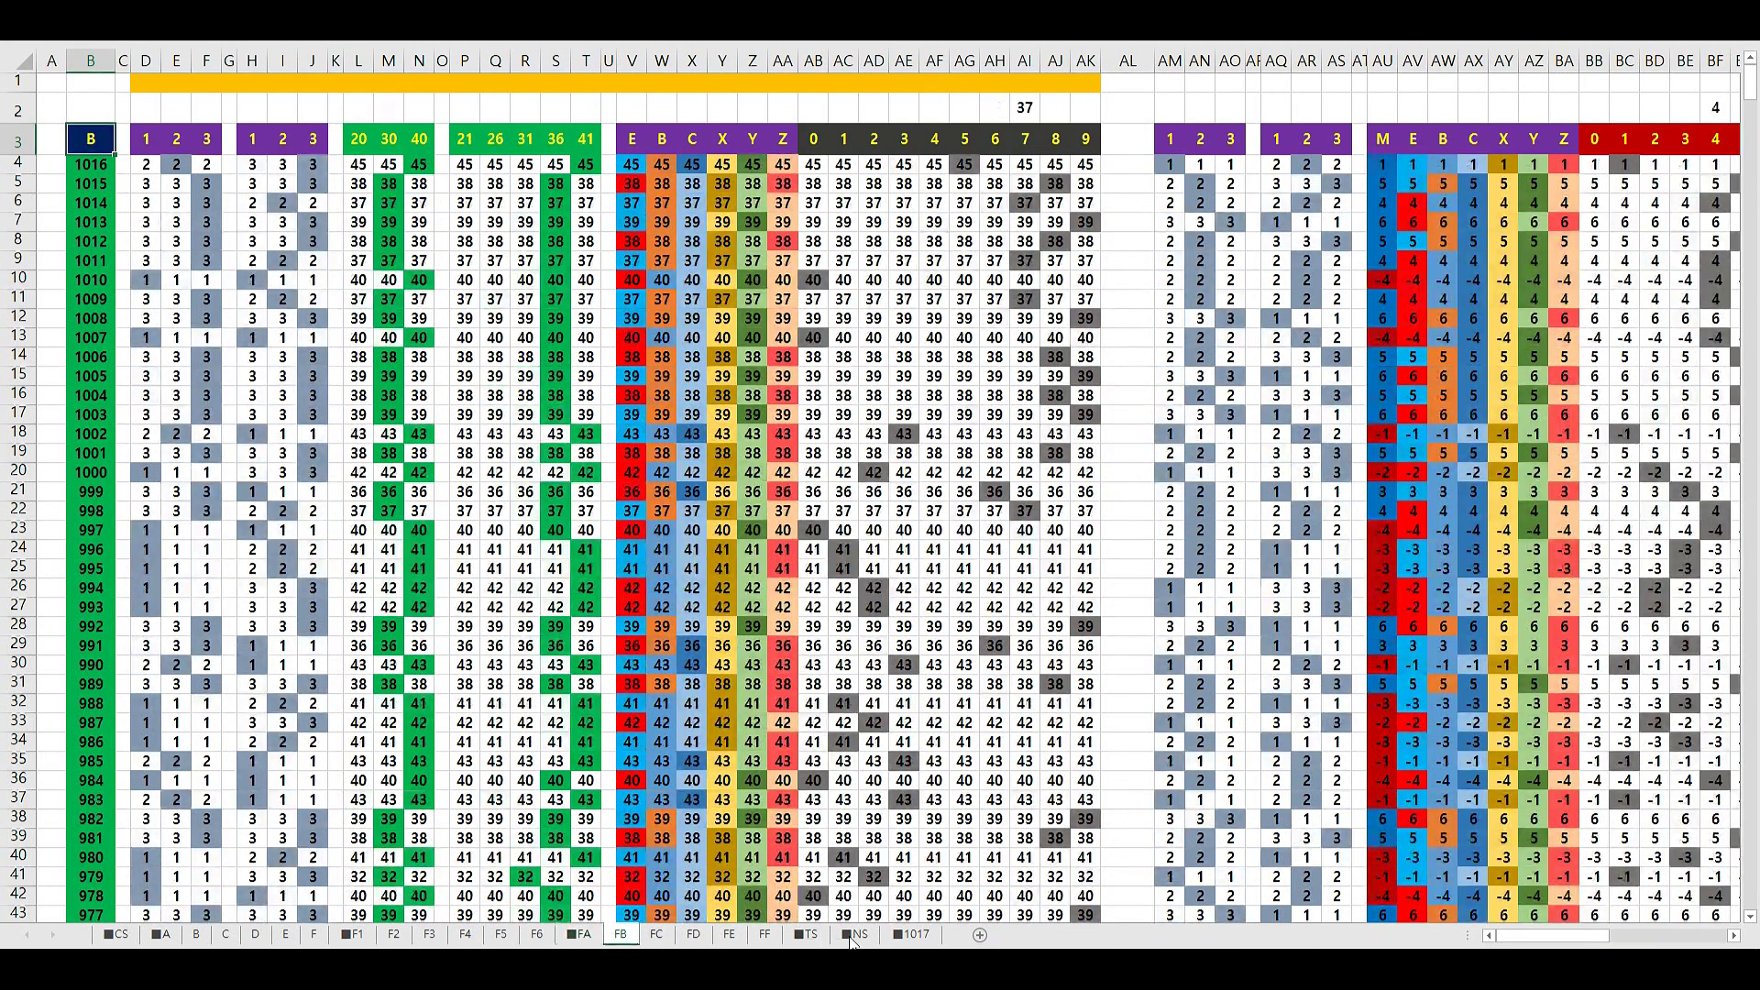
pyautogui.click(807, 934)
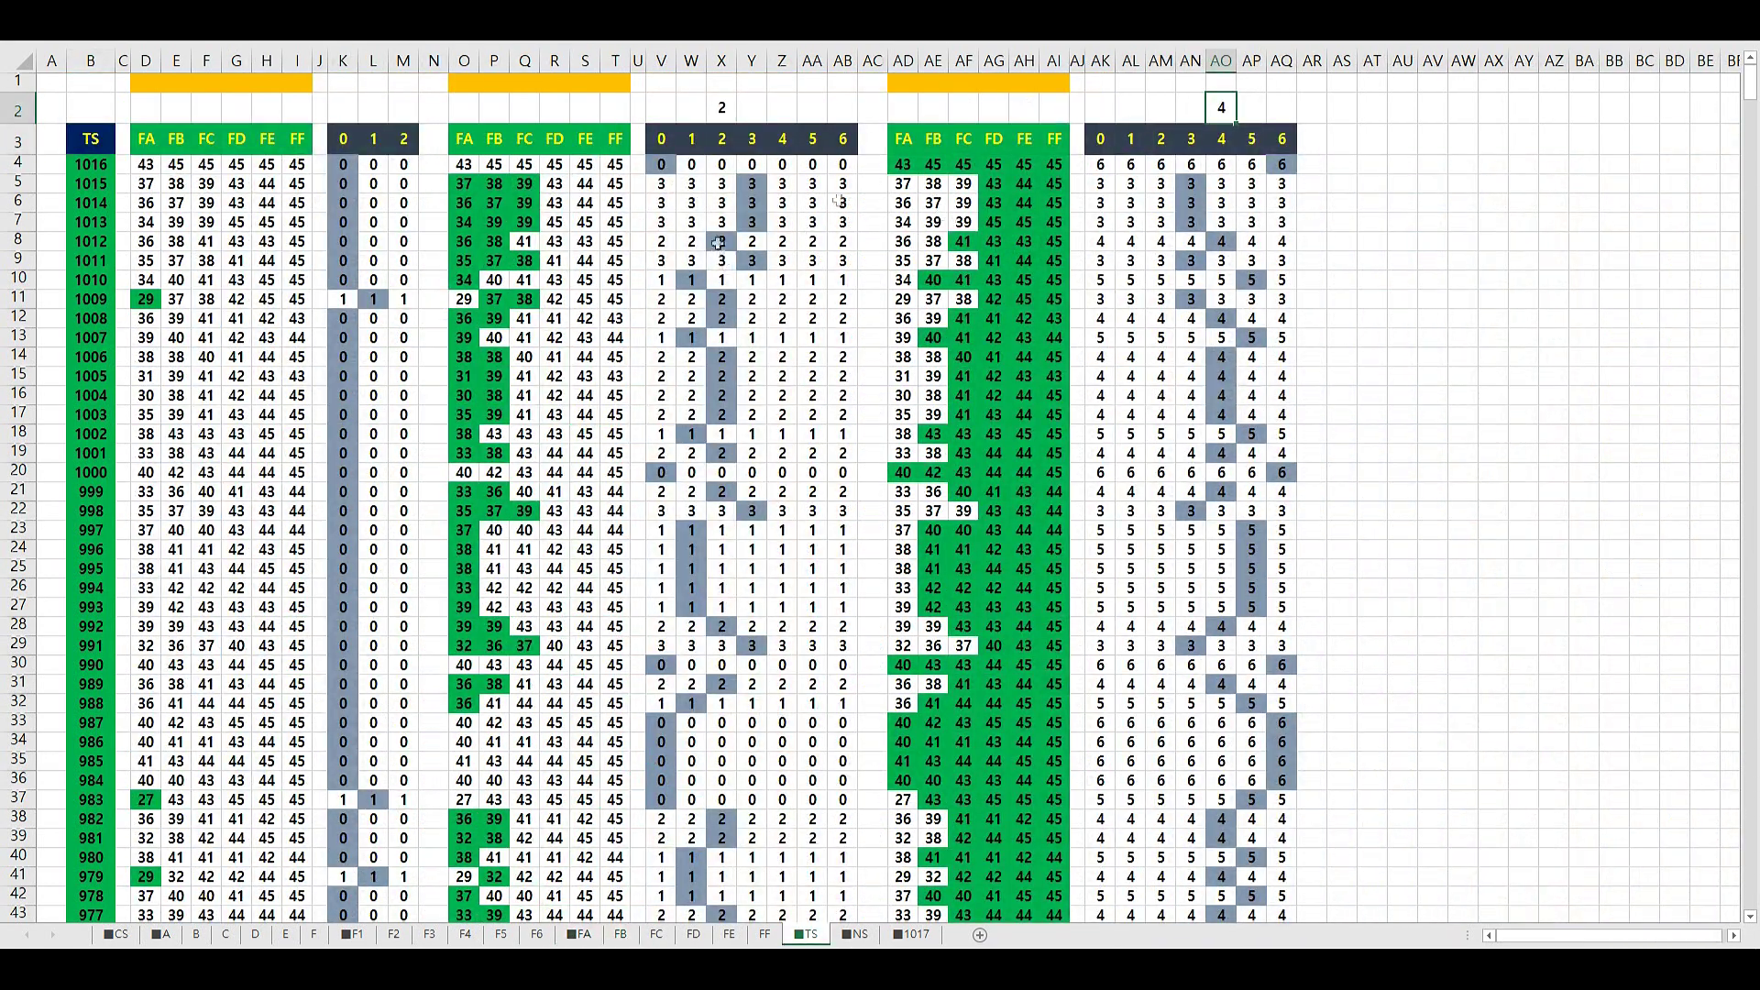
pyautogui.moveTo(463, 243); pyautogui.dragTo(1277, 241)
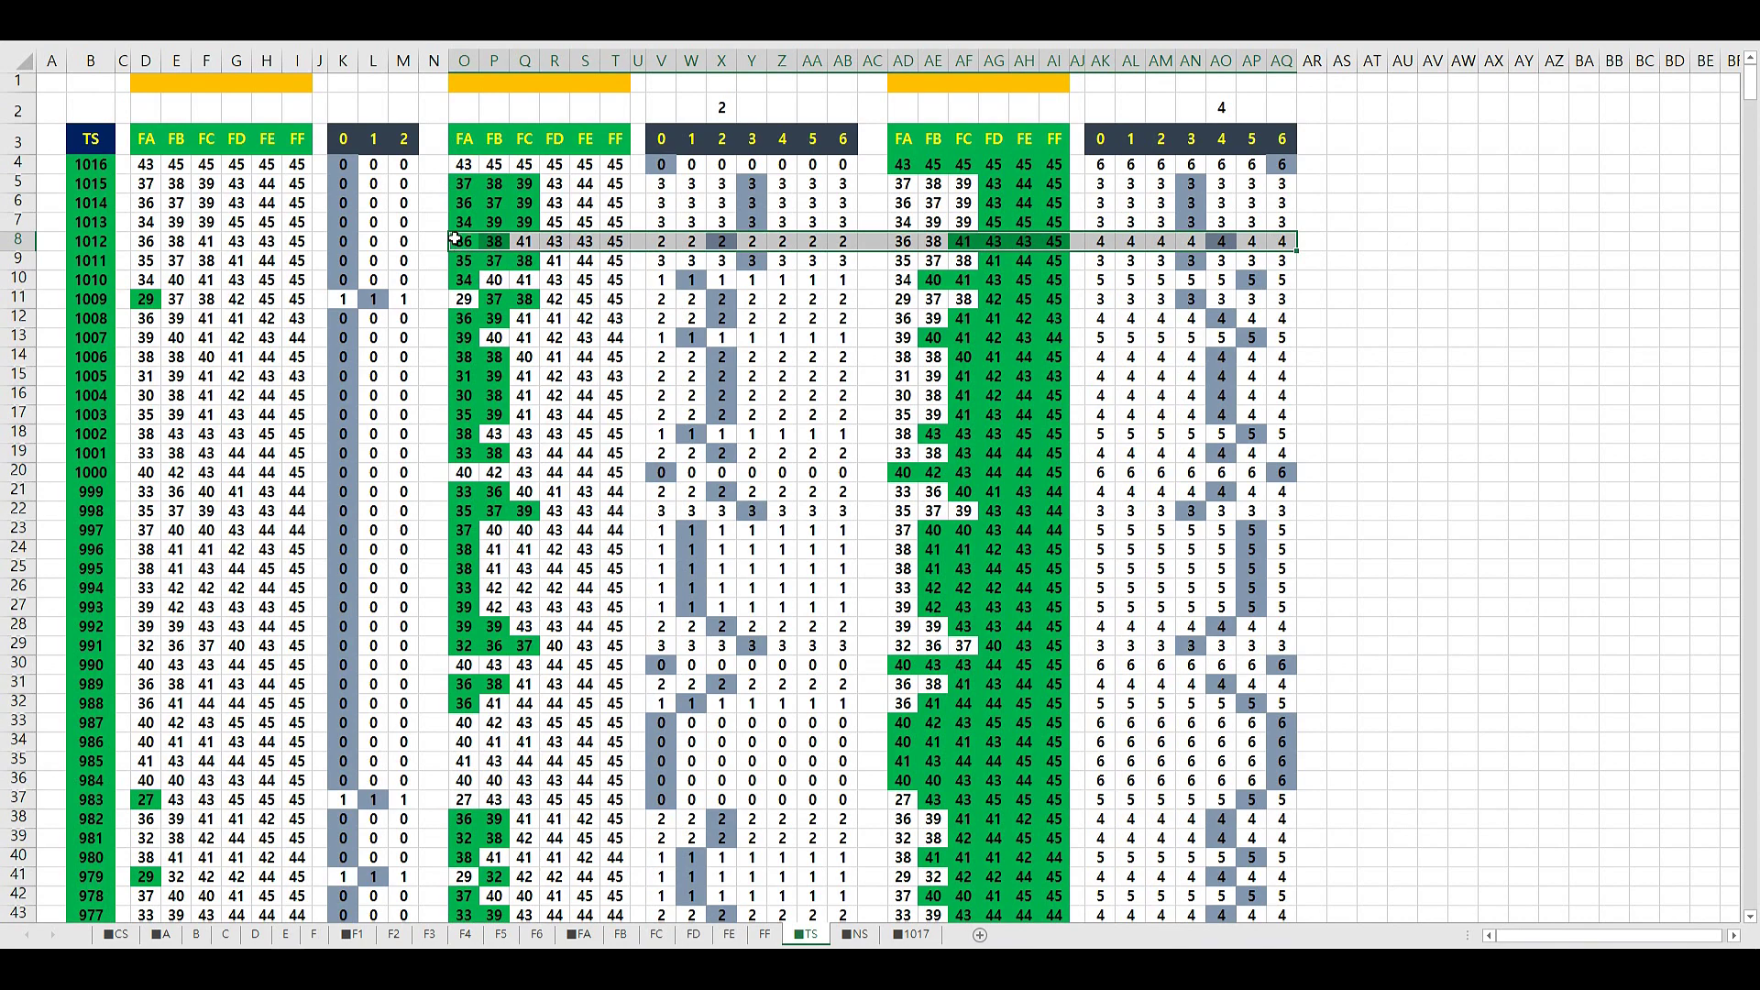
pyautogui.moveTo(455, 240); pyautogui.dragTo(495, 242)
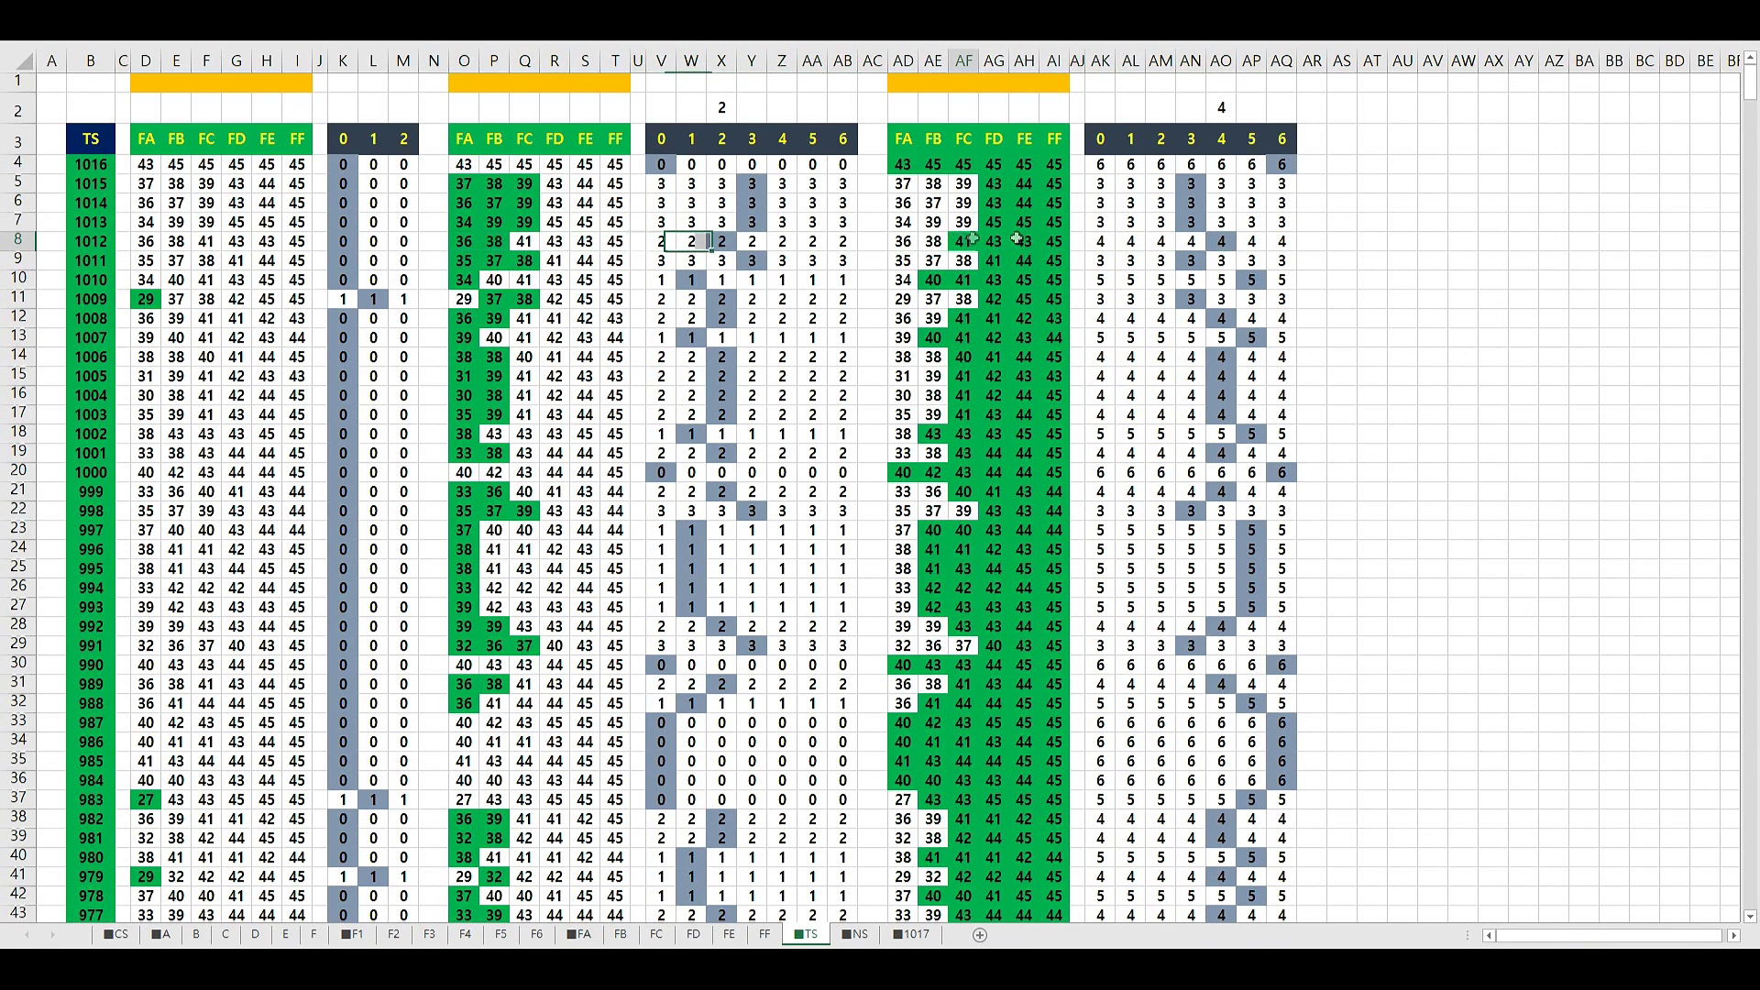
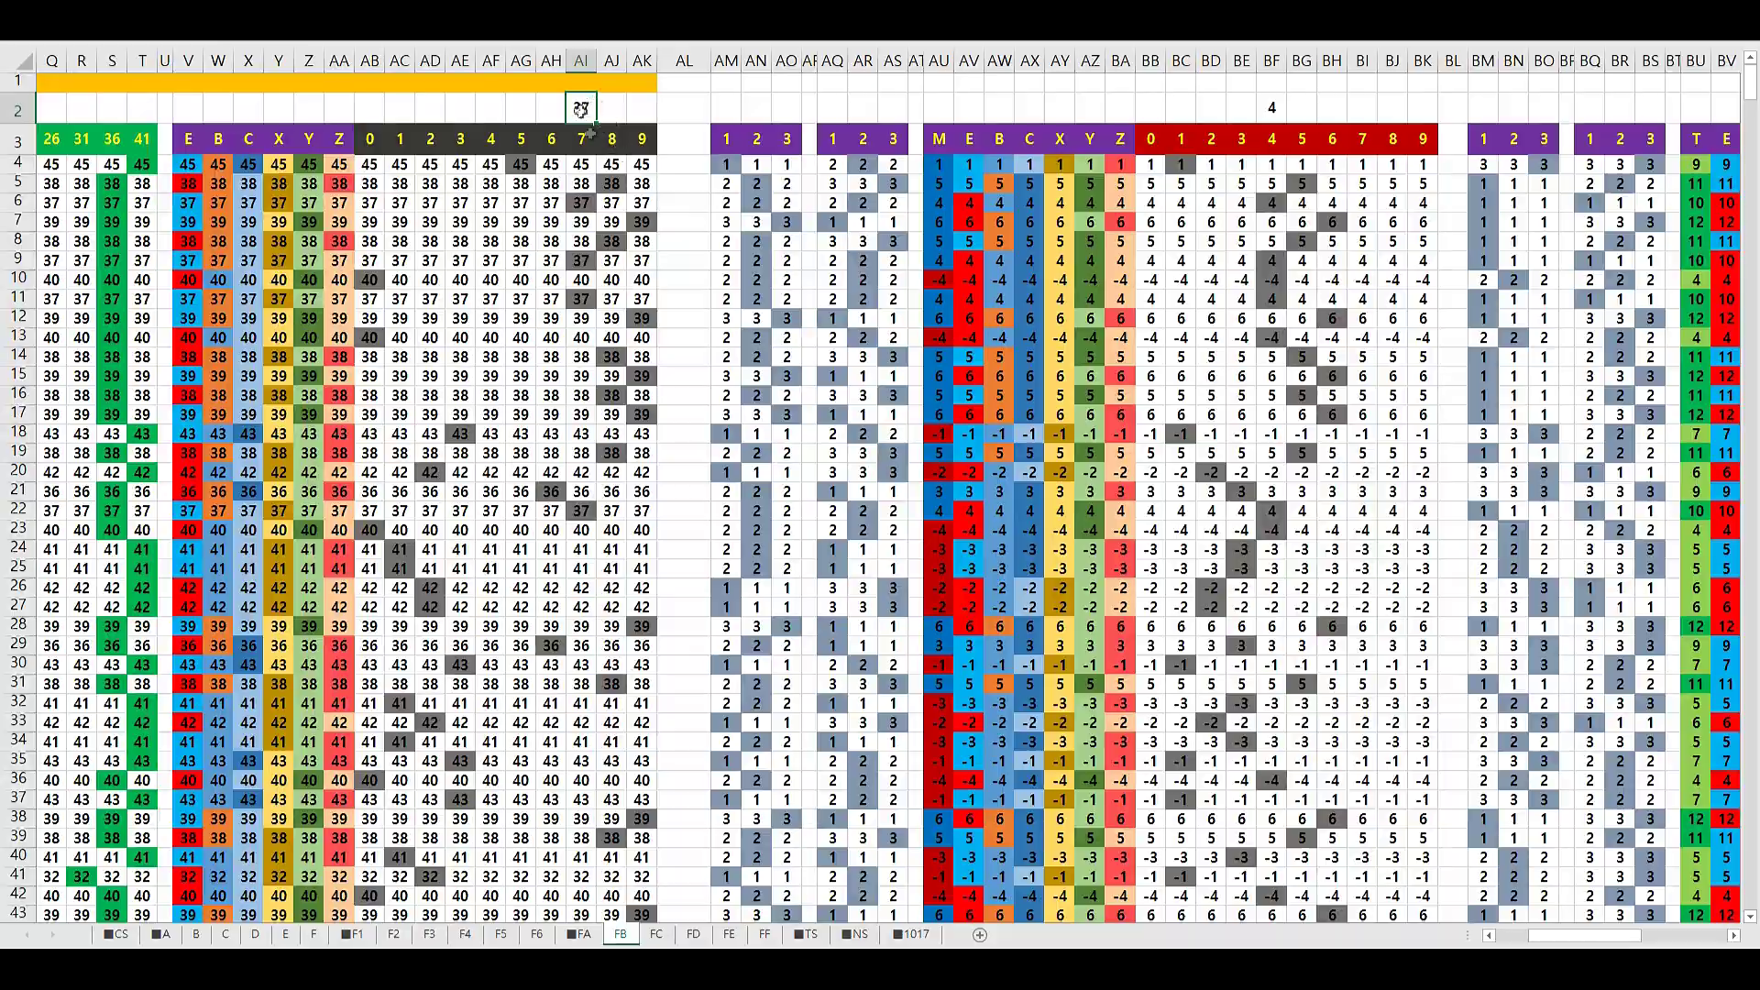
# On sheet FB, examine the past T values in column BU and the matching digit columns around the pick in CB2
pyautogui.moveTo(1610, 936); pyautogui.dragTo(1699, 944)
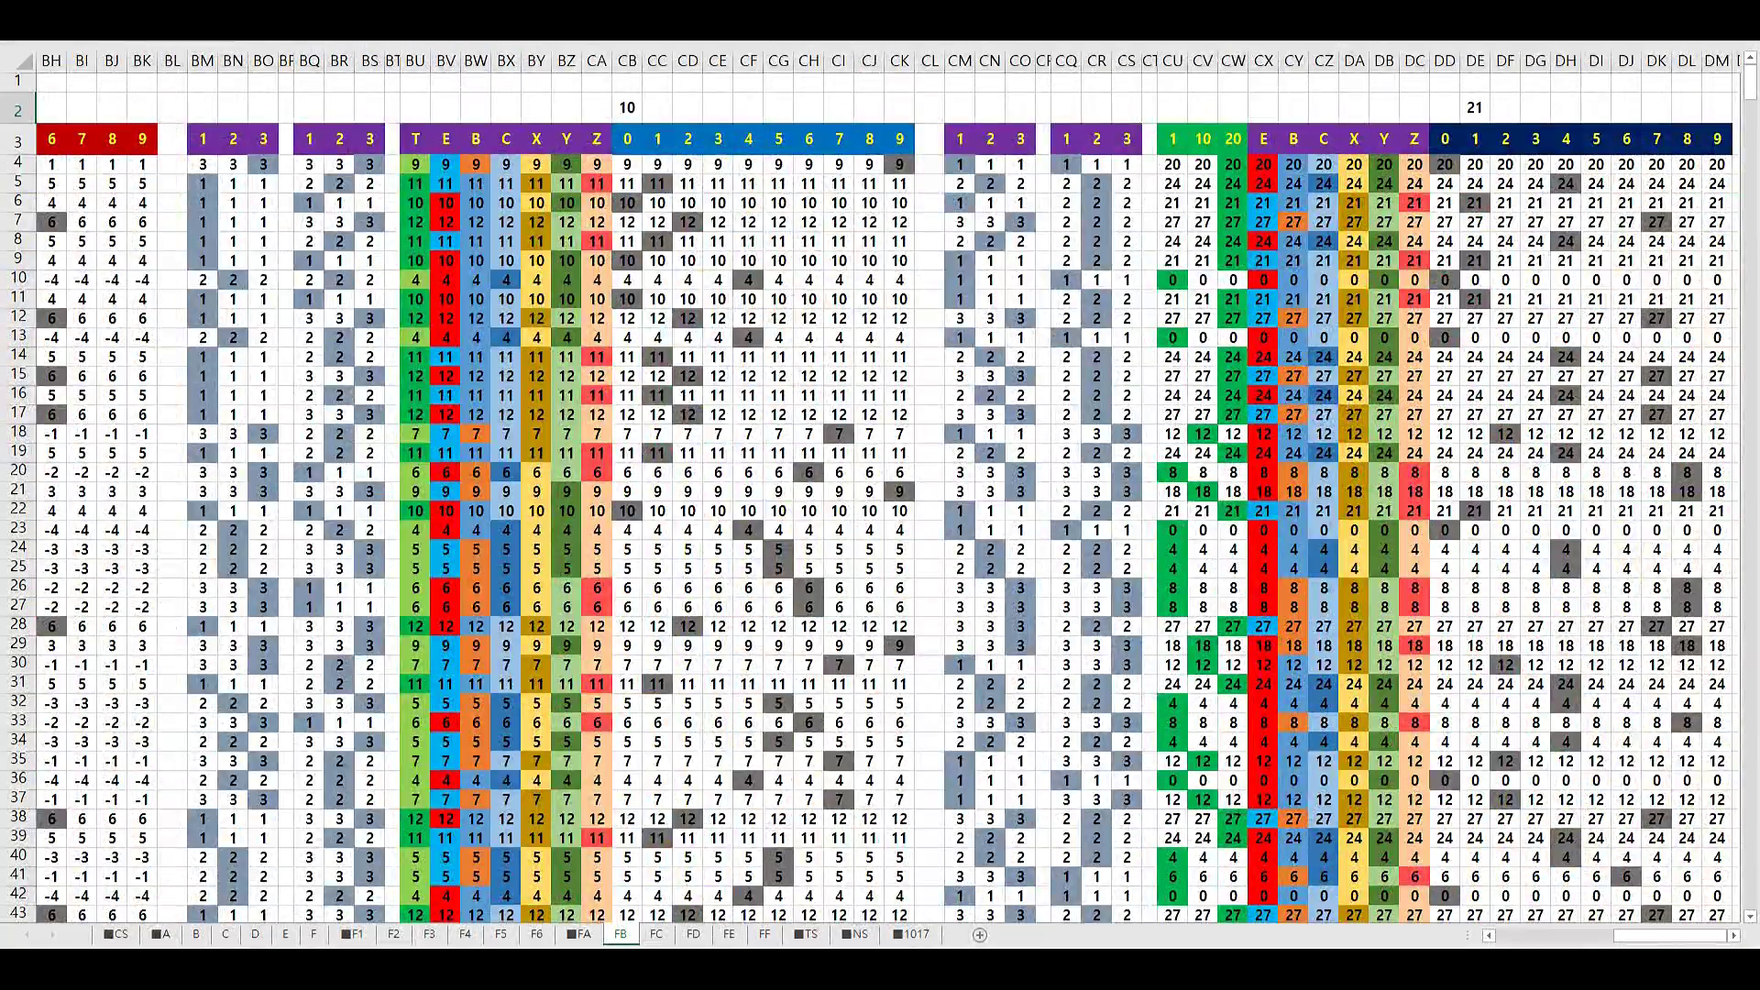
pyautogui.hscroll(-5, 995, 353)
pyautogui.moveTo(1036, 165); pyautogui.dragTo(1043, 504)
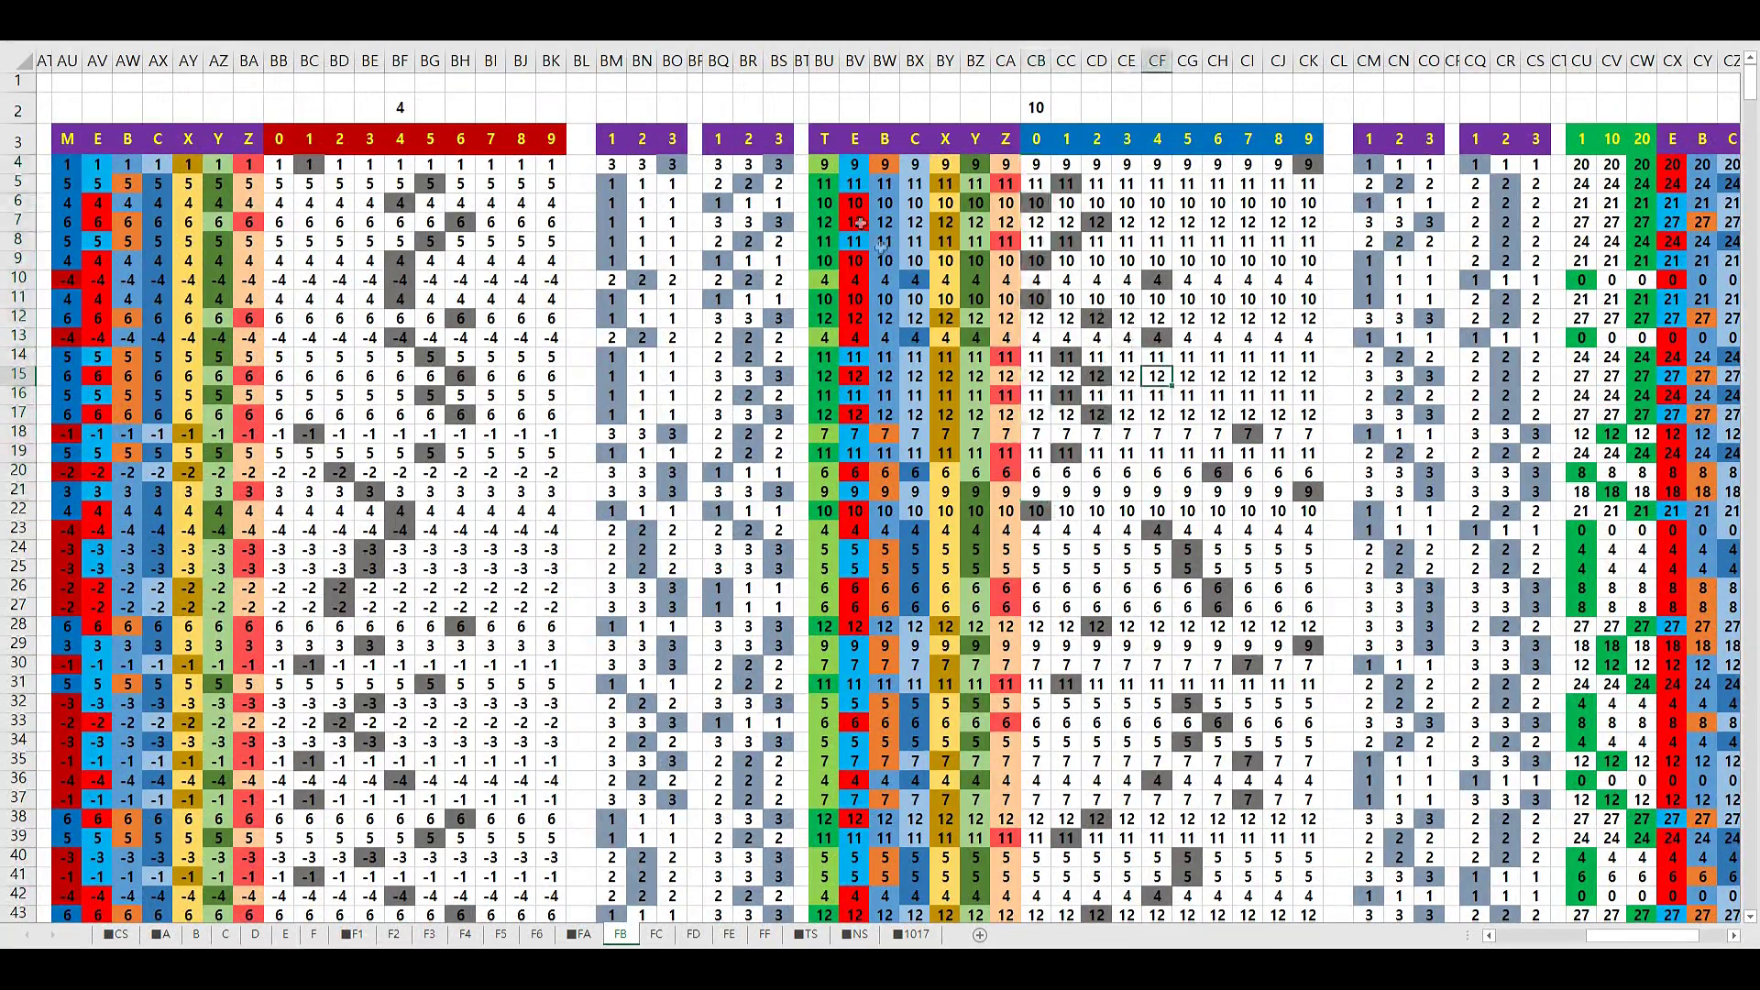
pyautogui.moveTo(825, 180); pyautogui.dragTo(825, 471)
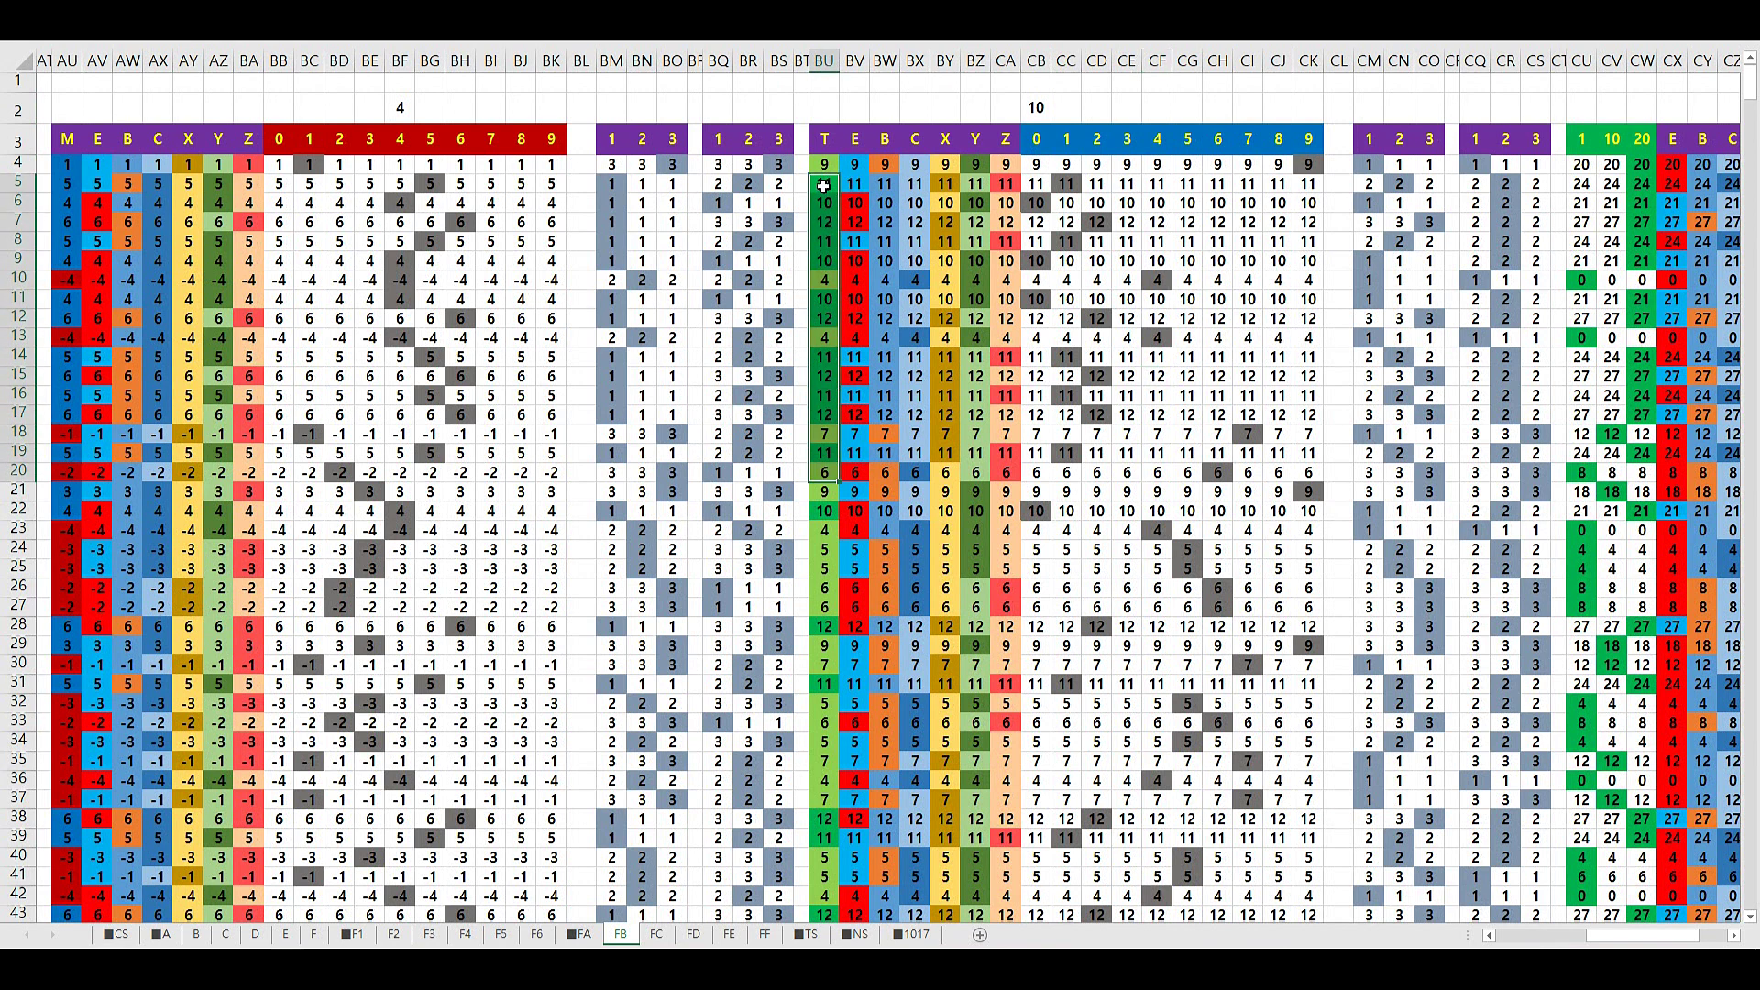
pyautogui.moveTo(826, 180); pyautogui.dragTo(826, 471)
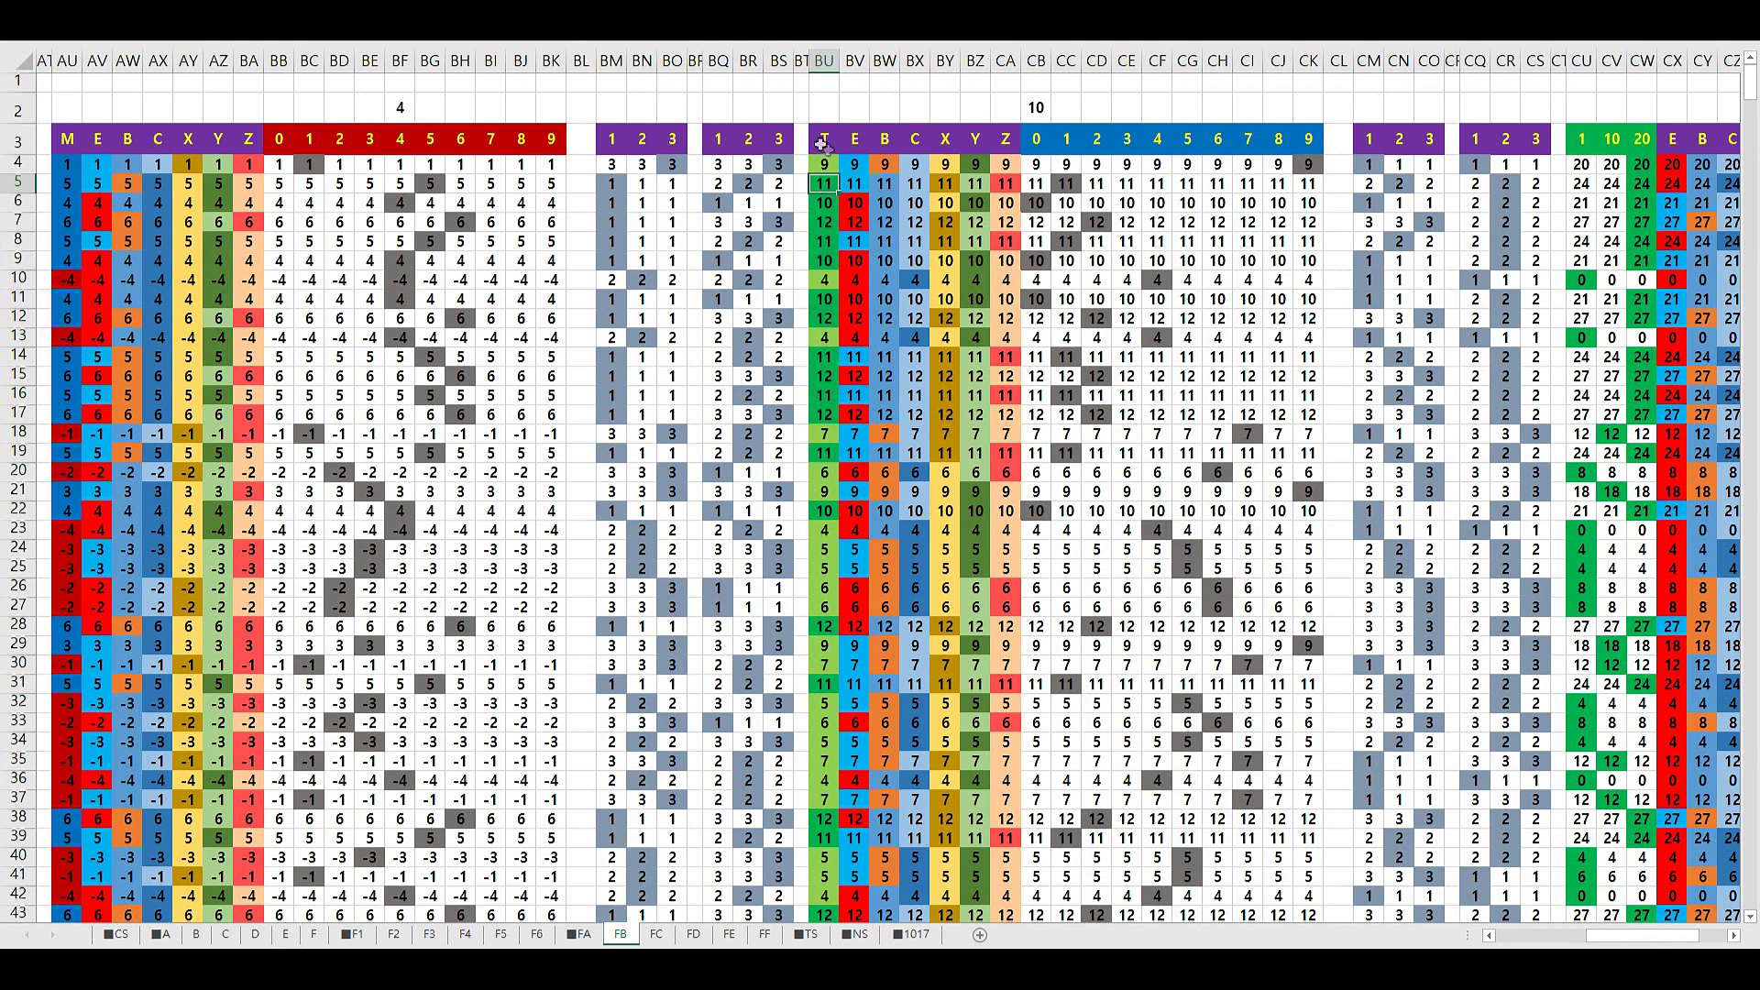
pyautogui.click(829, 107)
pyautogui.moveTo(823, 184); pyautogui.dragTo(830, 337)
pyautogui.click(1026, 200)
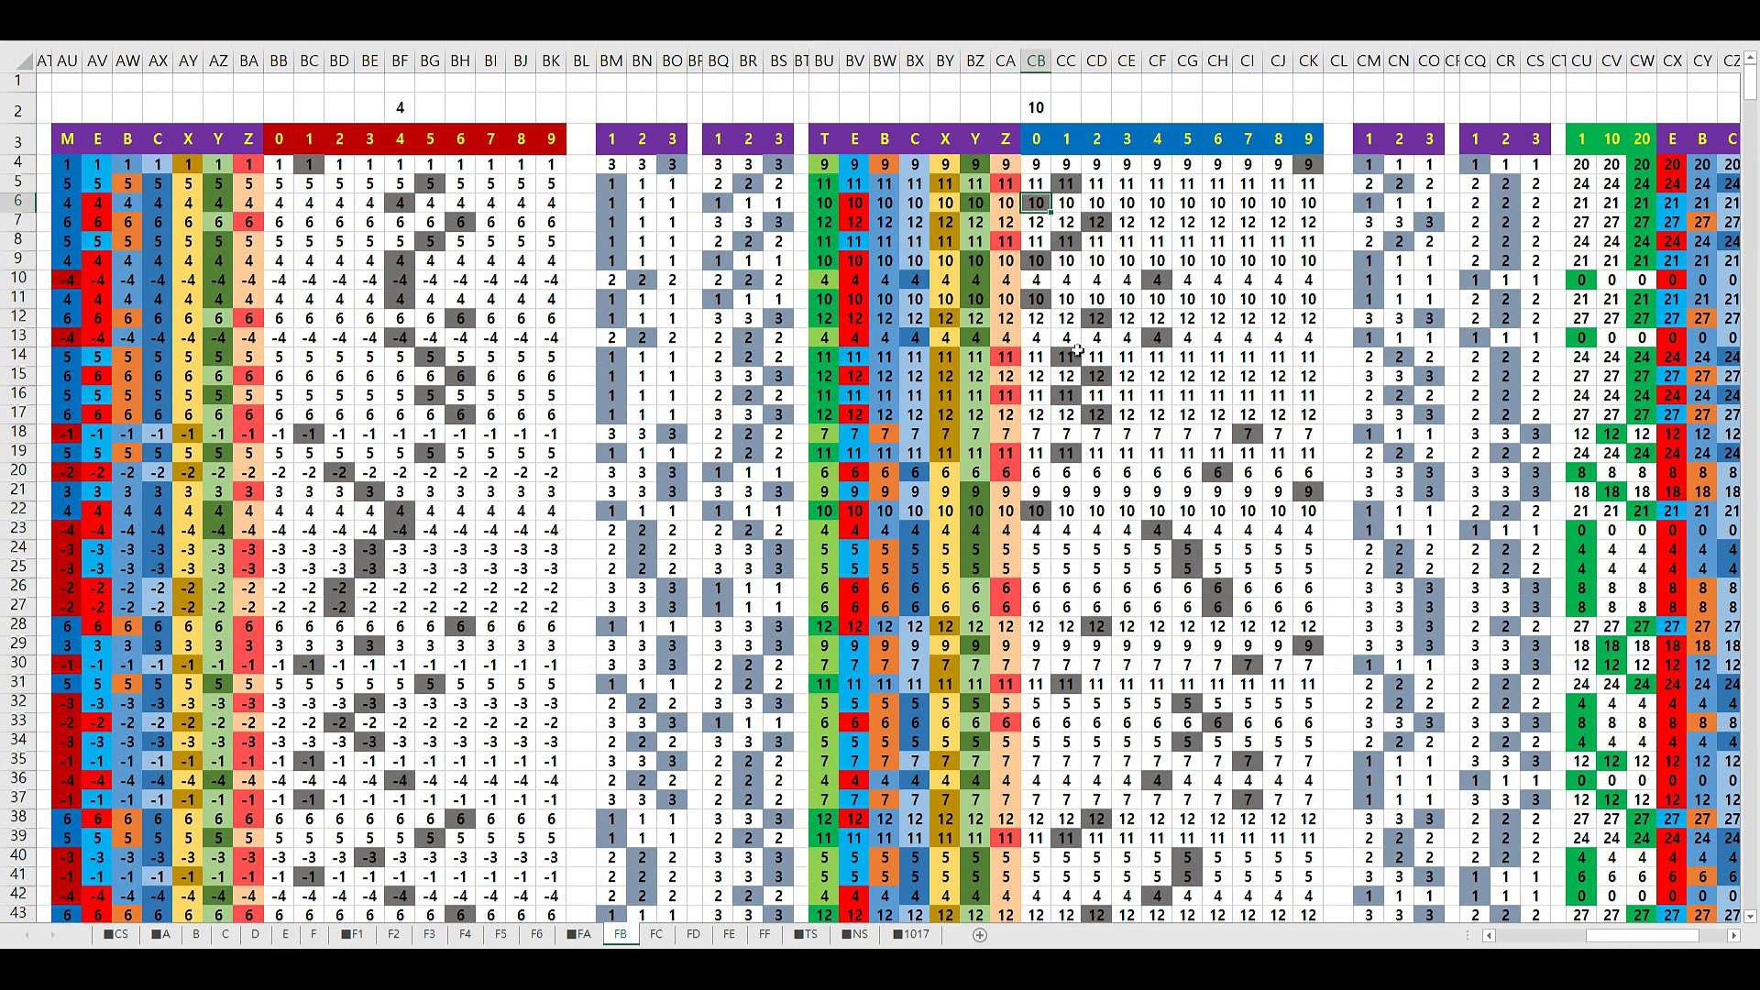
pyautogui.press('Down')
pyautogui.press('Right')
pyautogui.press('Right')
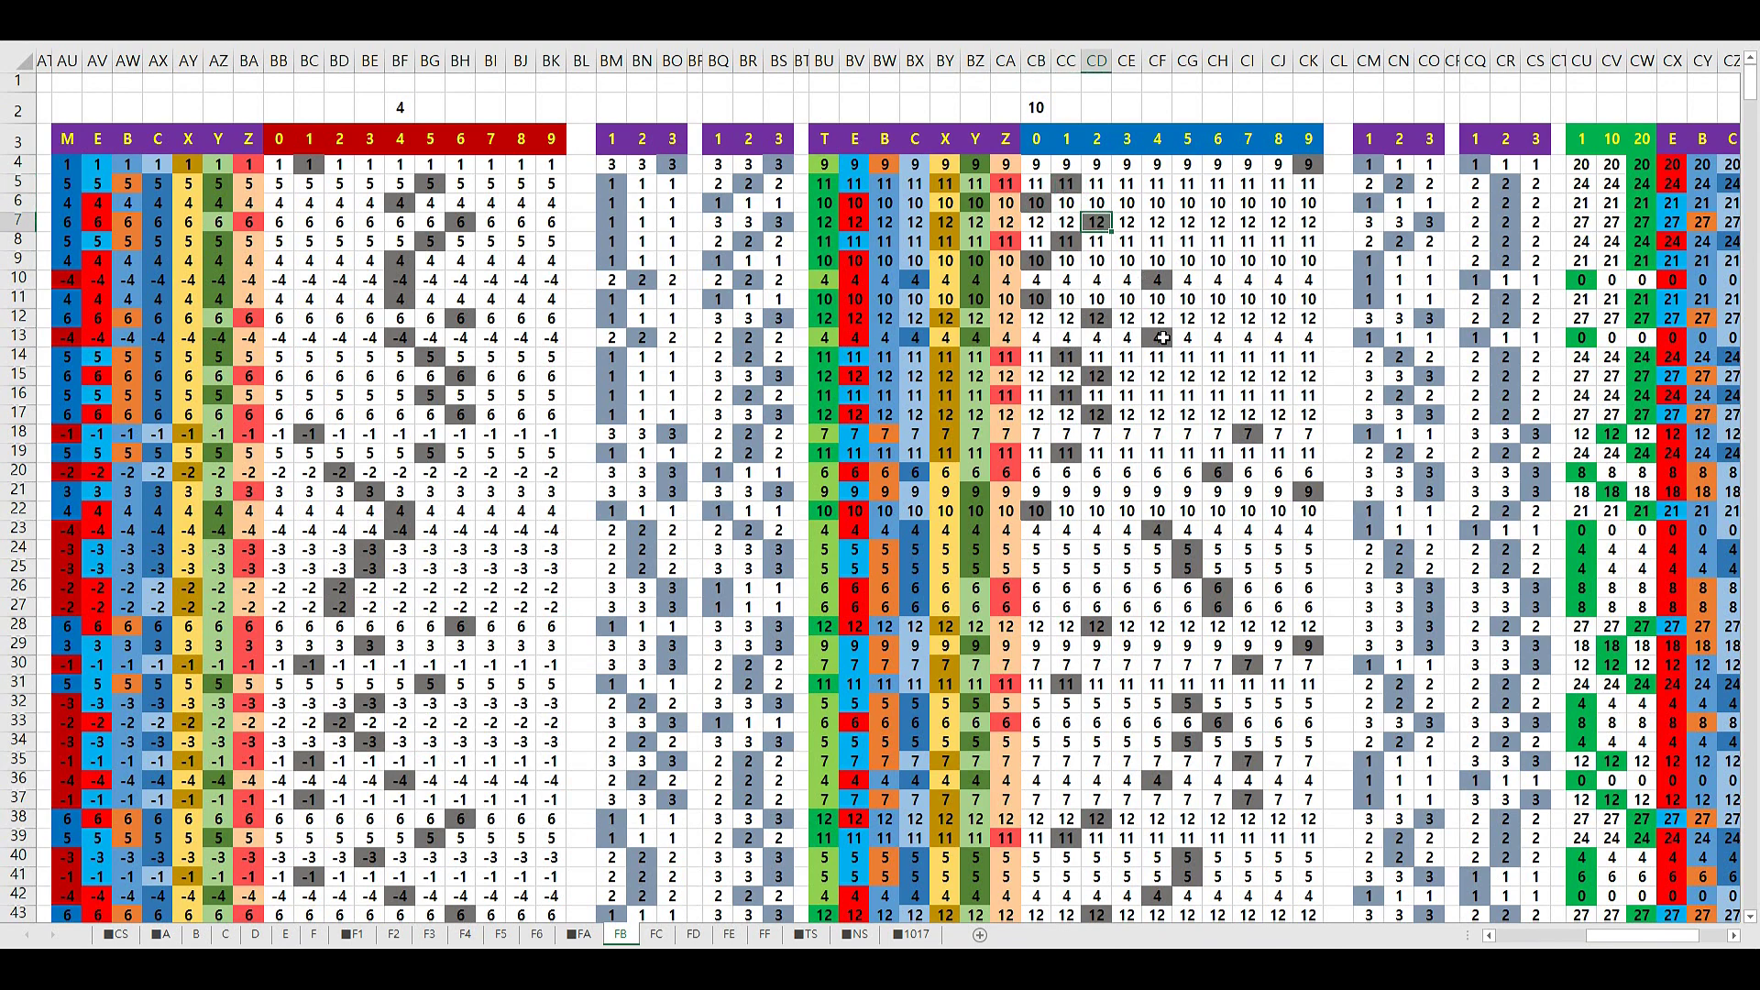
pyautogui.click(1036, 187)
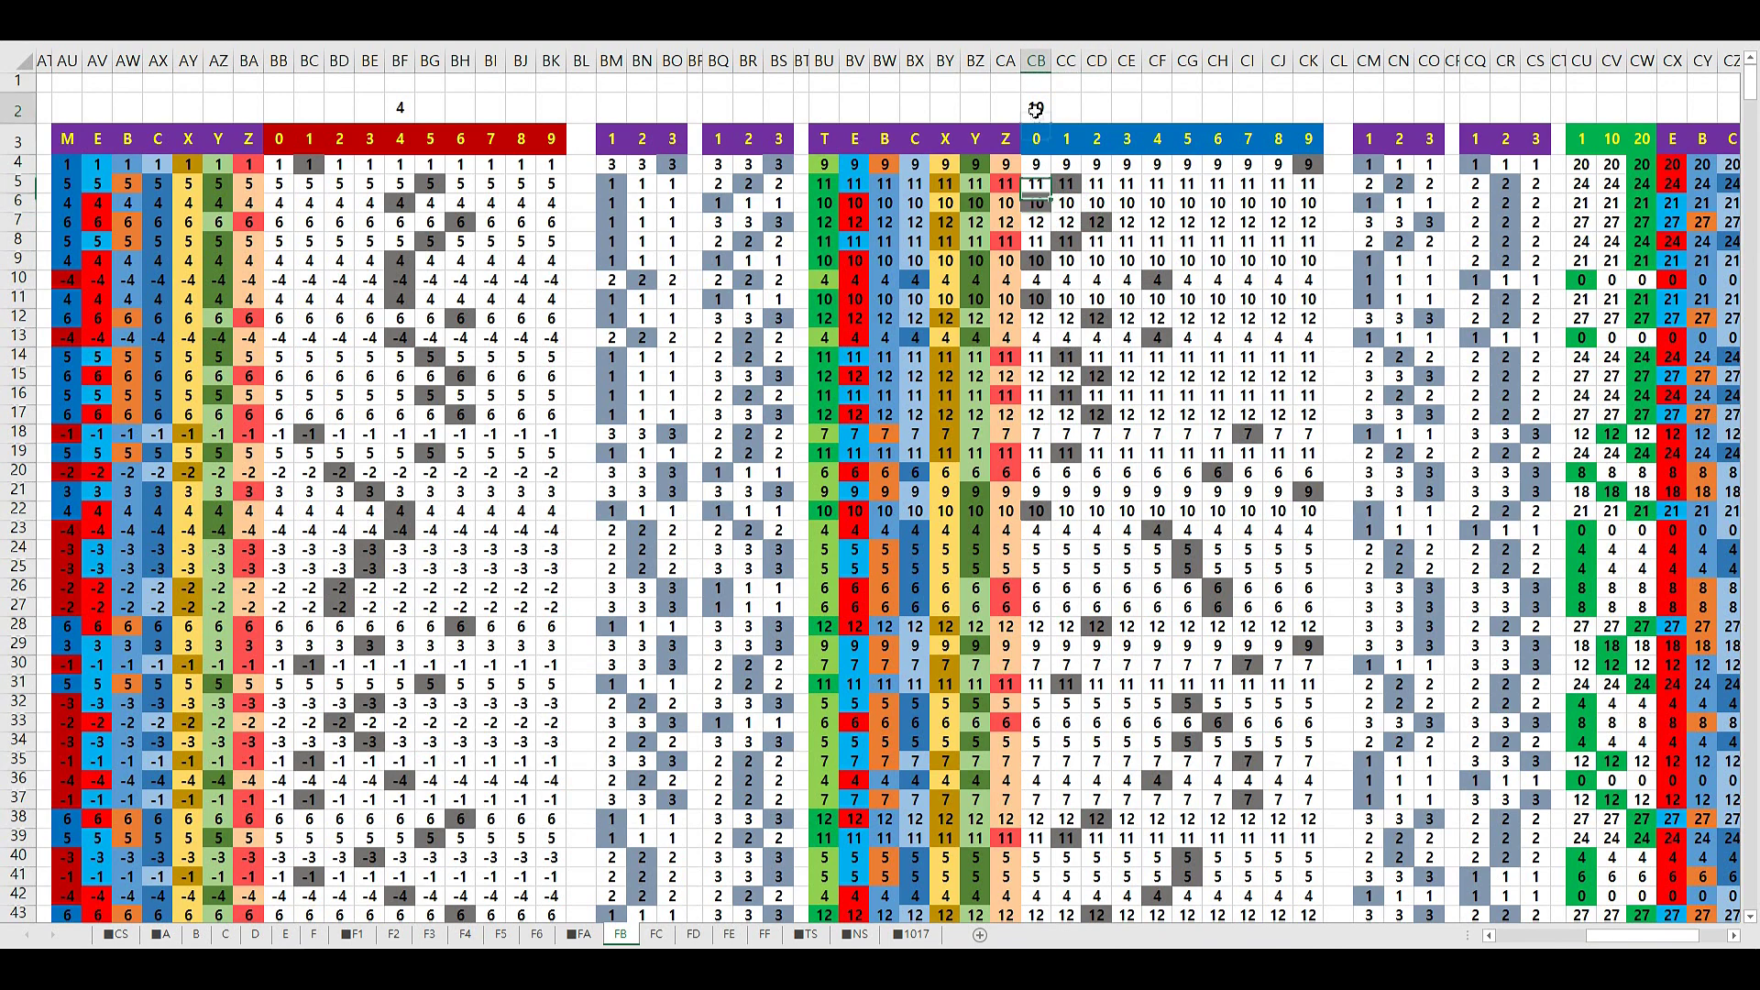
# Return to the start of sheet FB and review the picks above the digit columns on sheets FC, FD, FE and FF
pyautogui.moveTo(1618, 937); pyautogui.dragTo(534, 941)
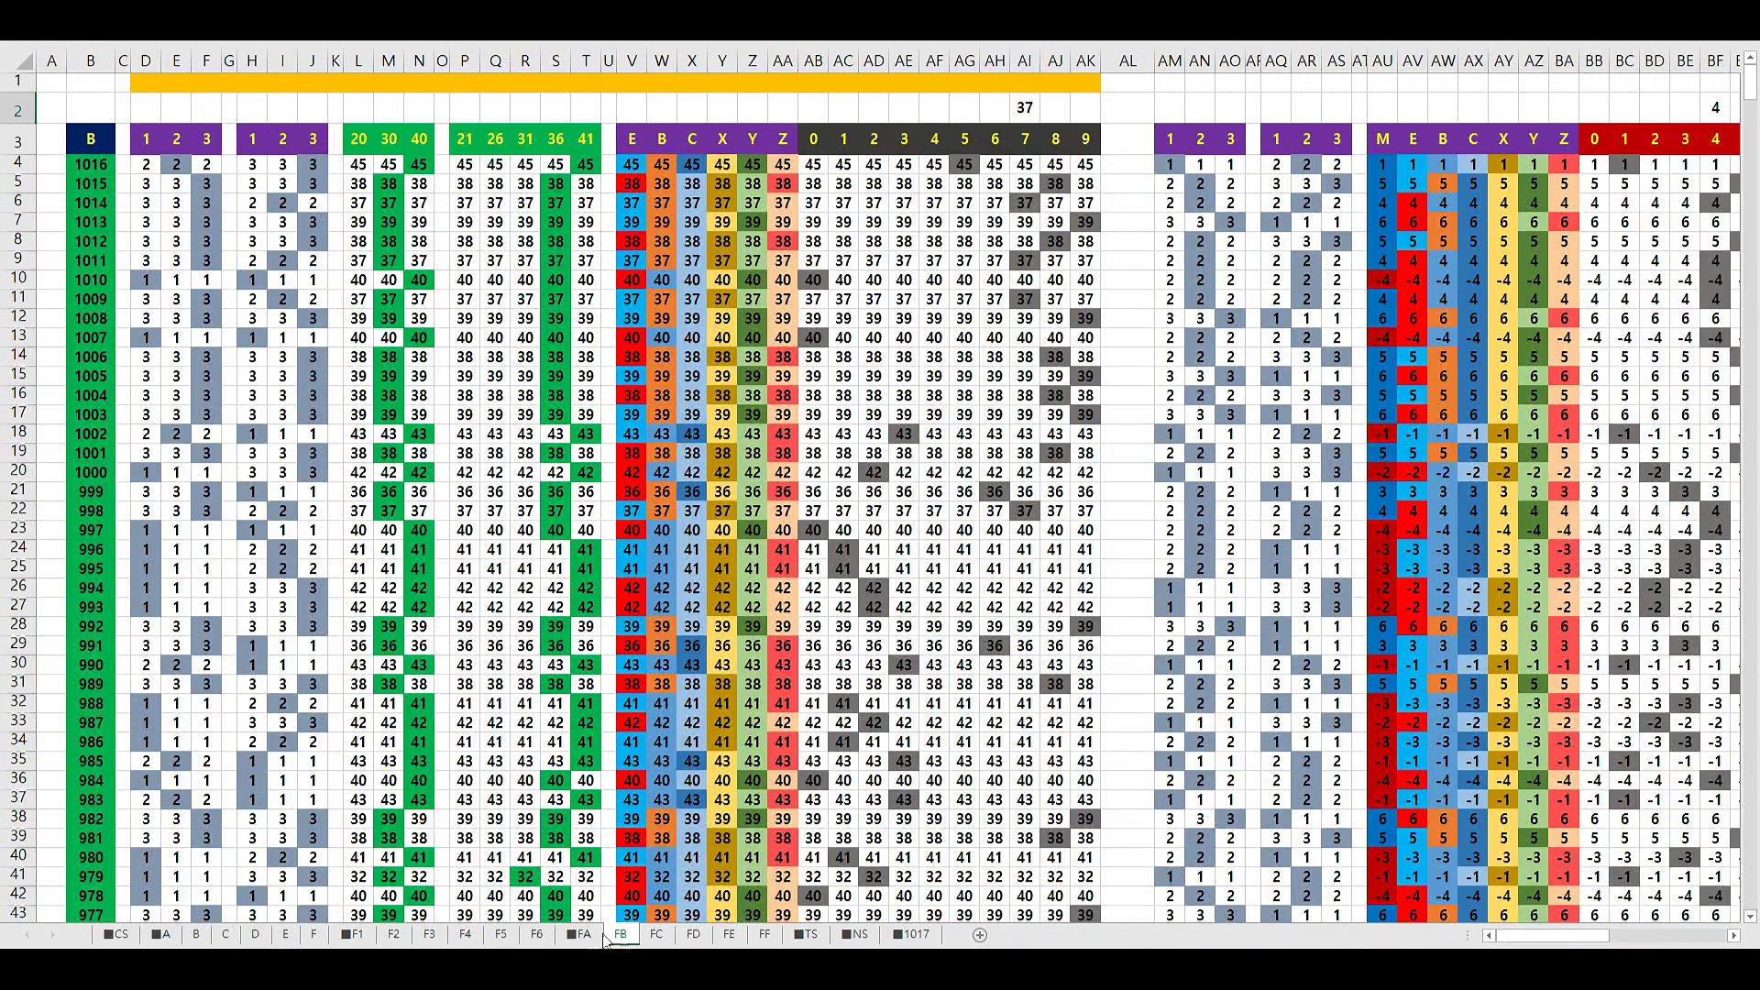
pyautogui.click(657, 935)
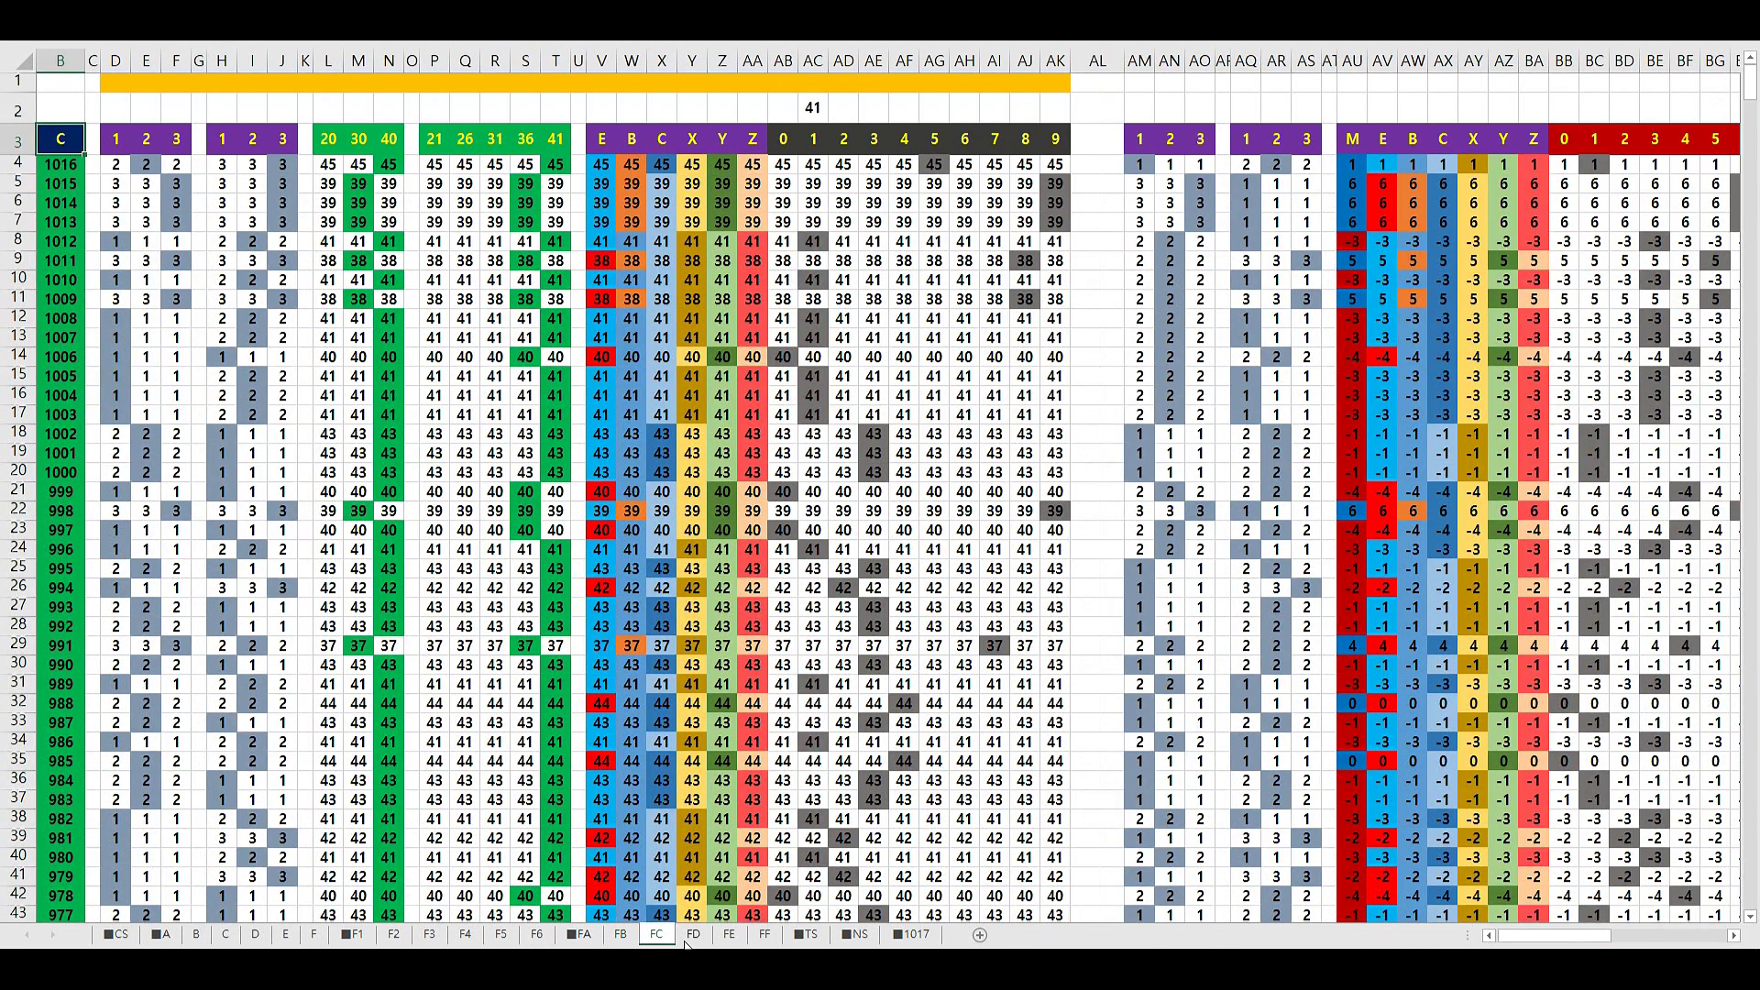
pyautogui.click(694, 936)
pyautogui.click(728, 935)
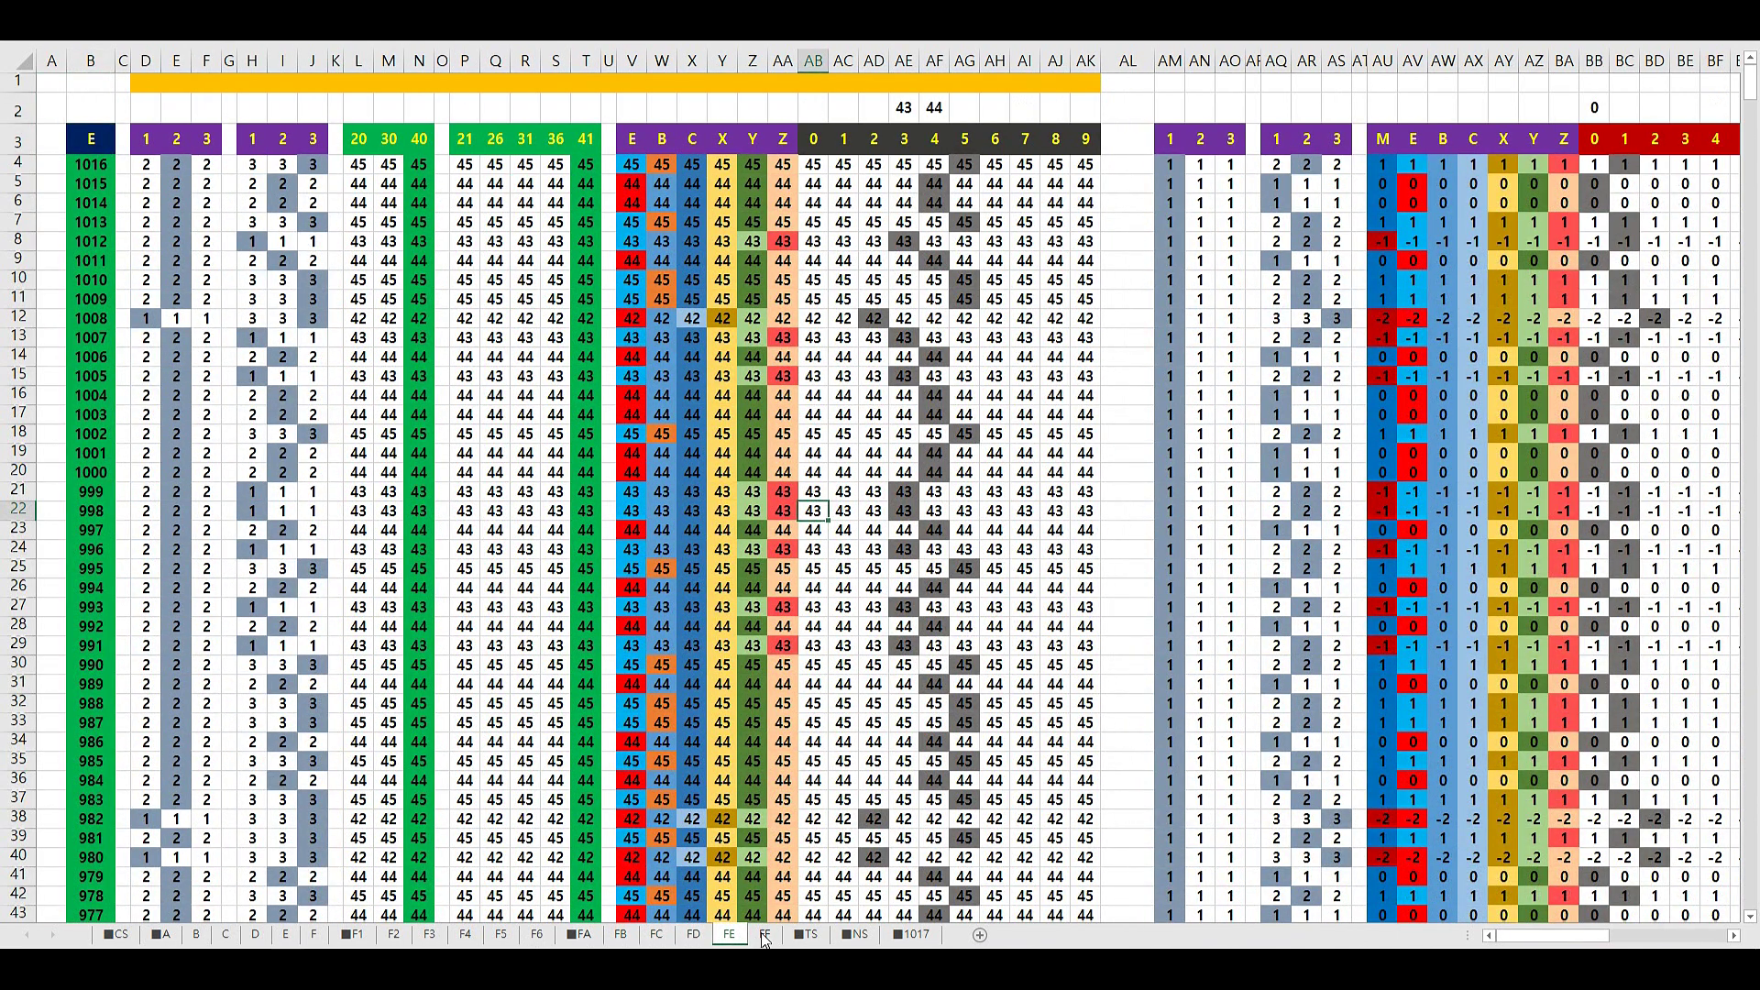
pyautogui.click(766, 935)
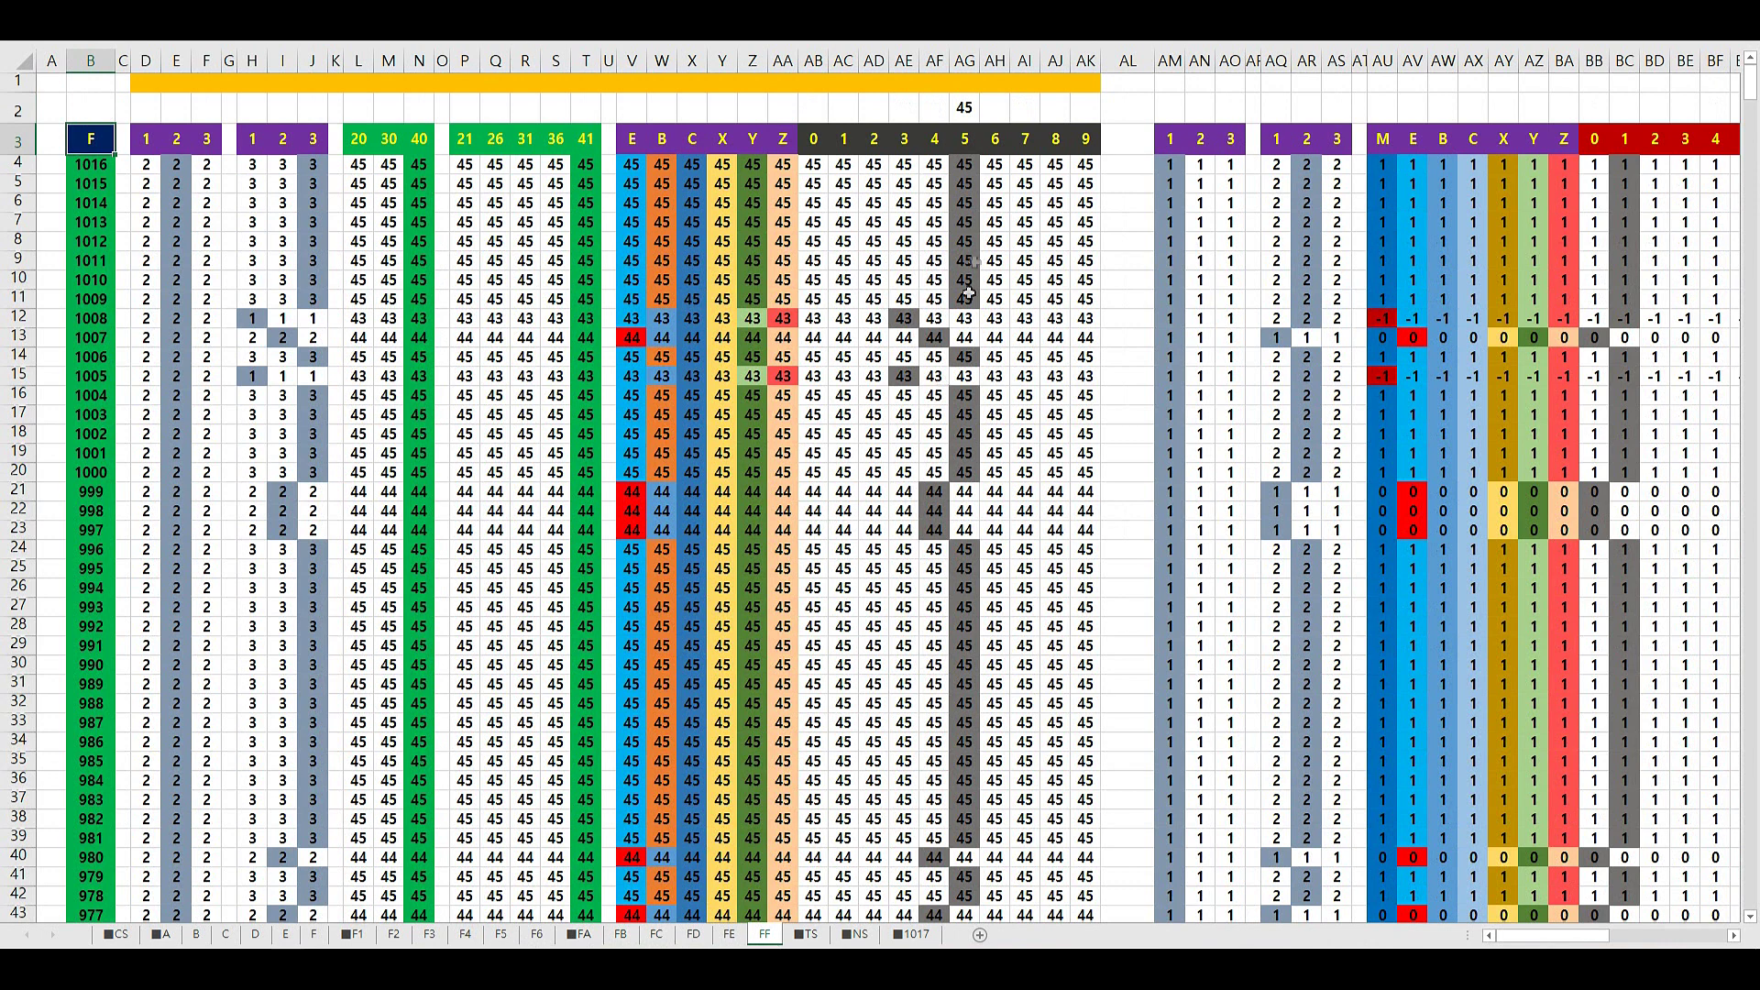
# Review the row 2 picks above the digit columns on sheets FF, FC, FD and FE
pyautogui.click(966, 108)
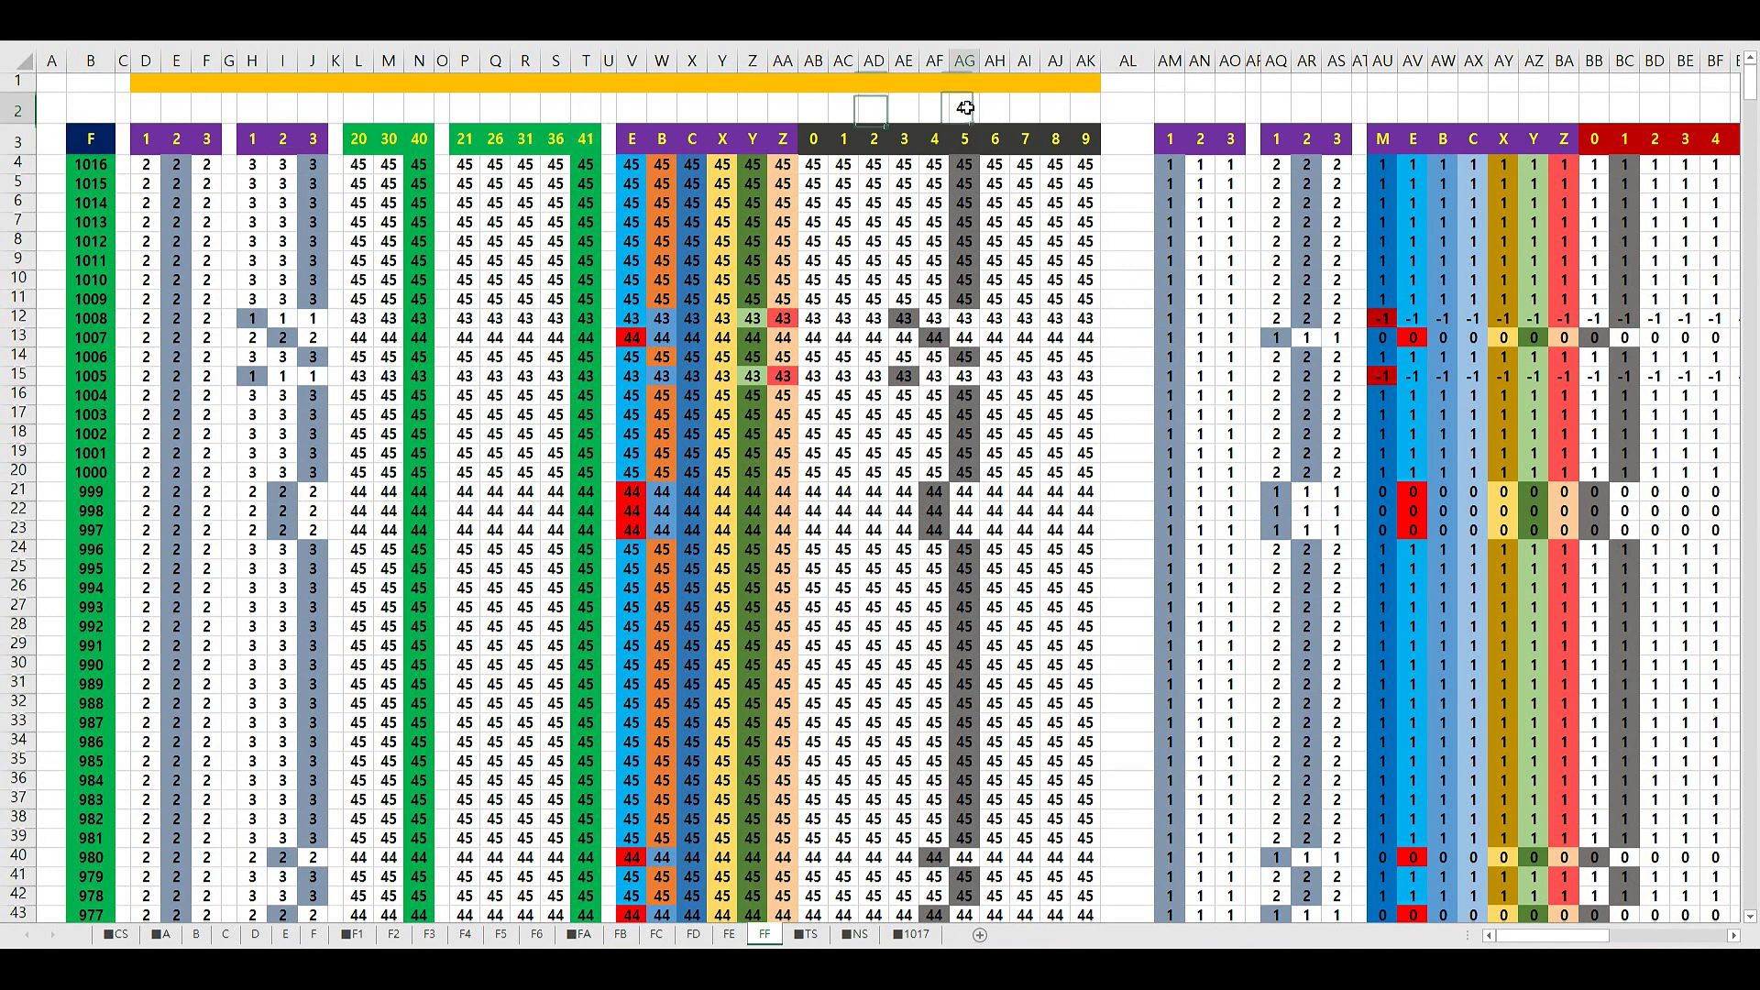
pyautogui.click(672, 938)
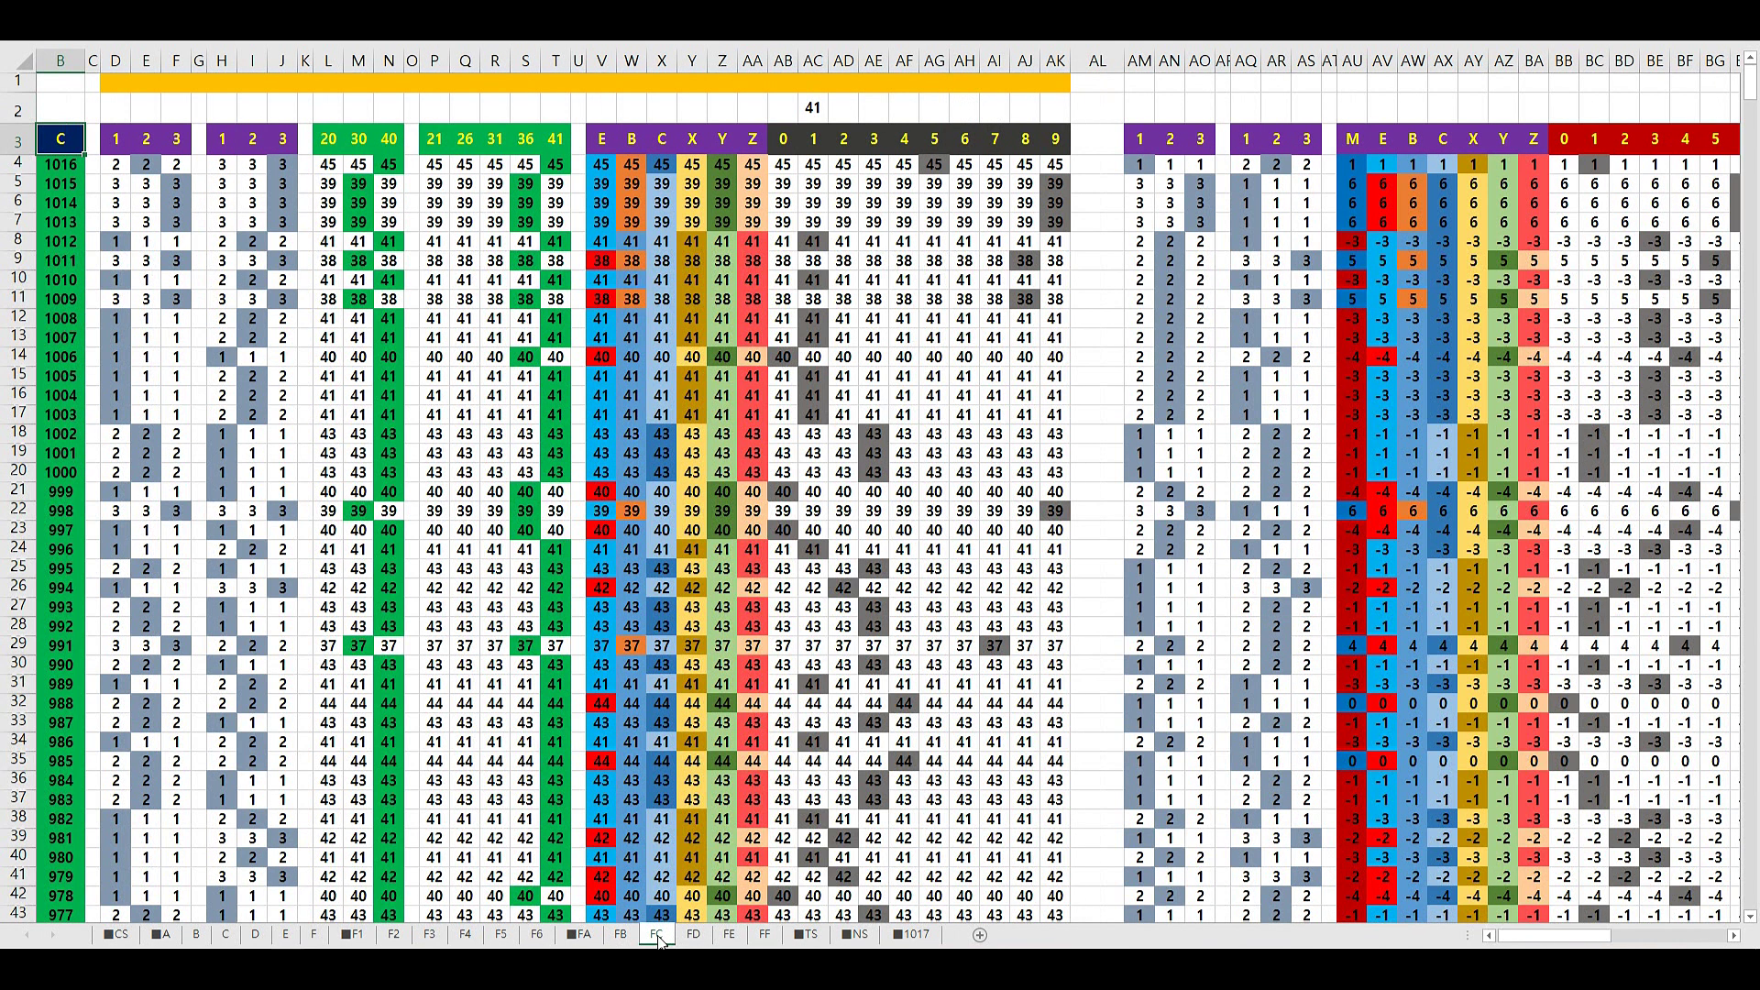
pyautogui.click(730, 935)
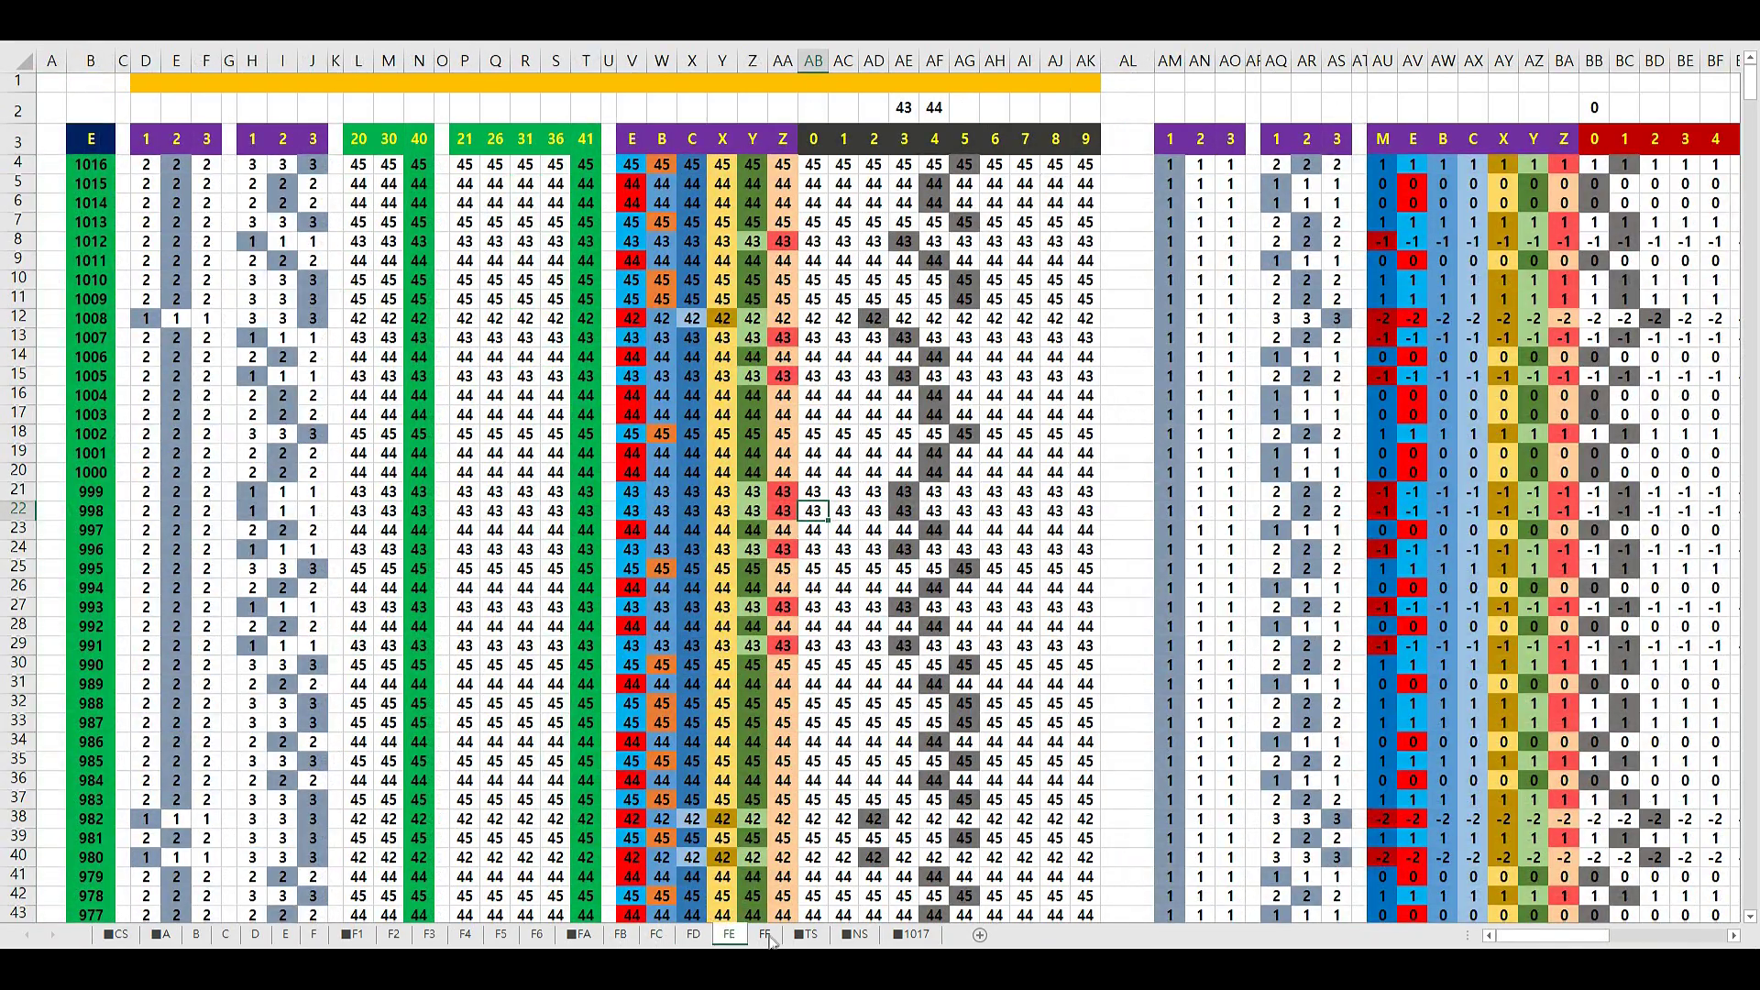
pyautogui.click(768, 937)
pyautogui.click(667, 940)
pyautogui.click(690, 941)
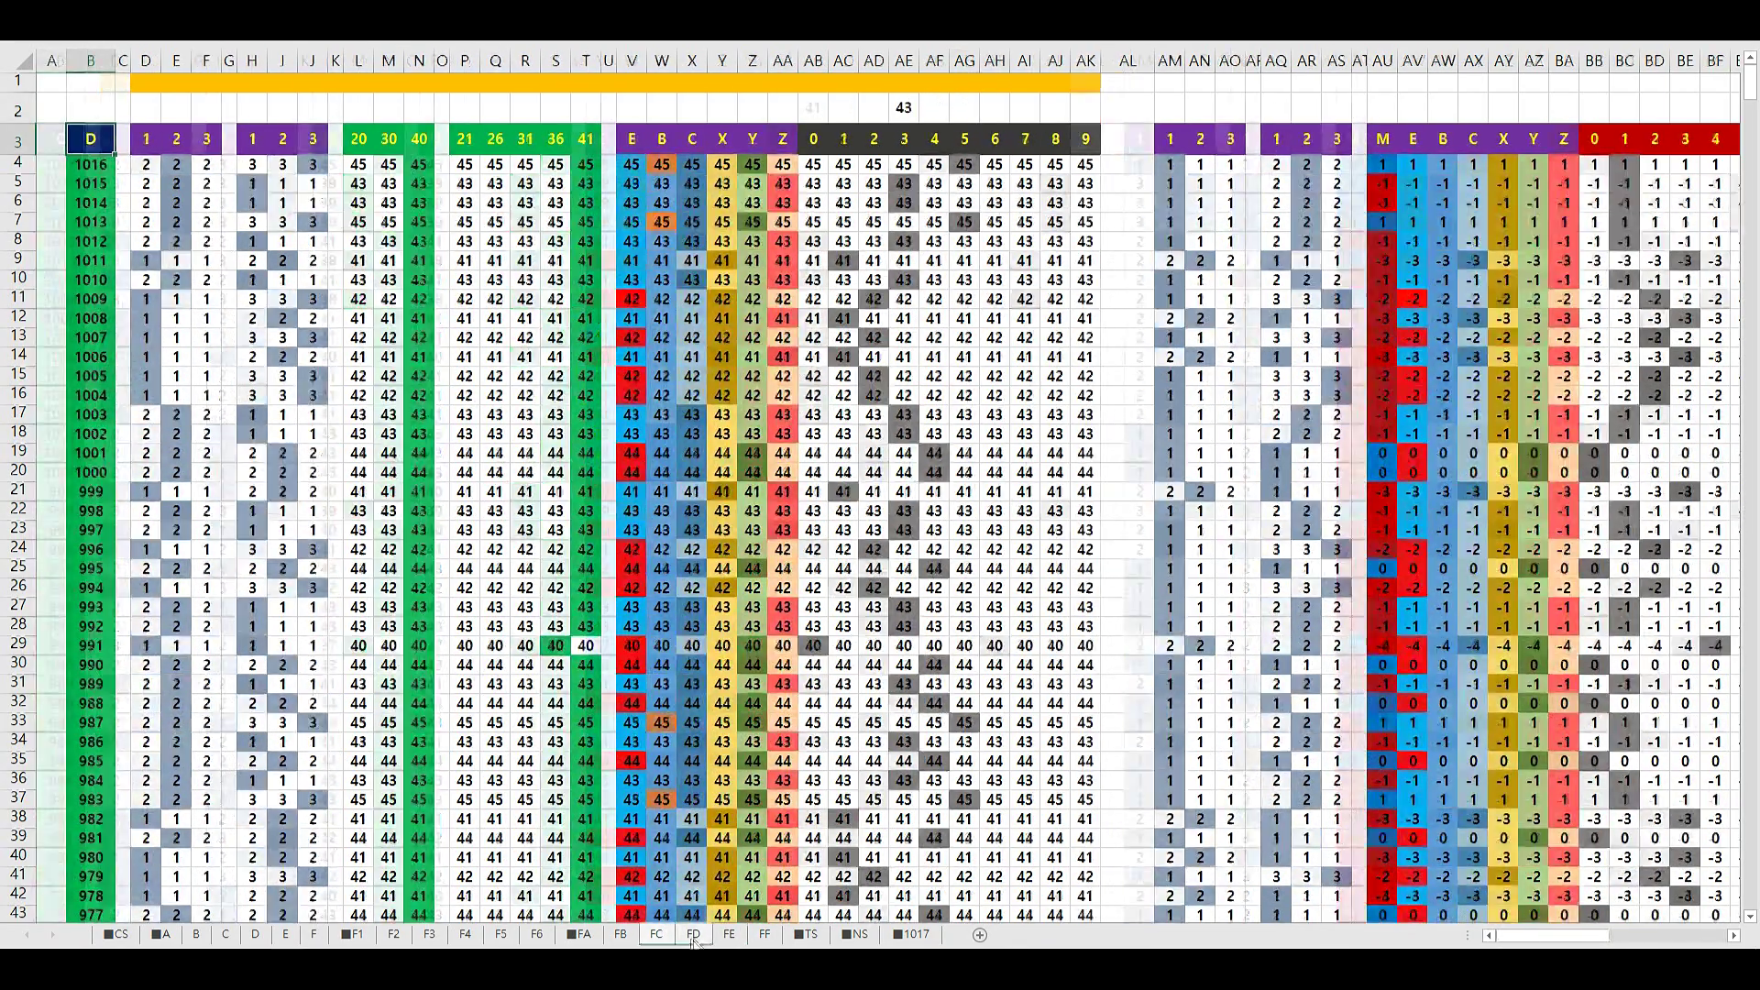
pyautogui.click(720, 939)
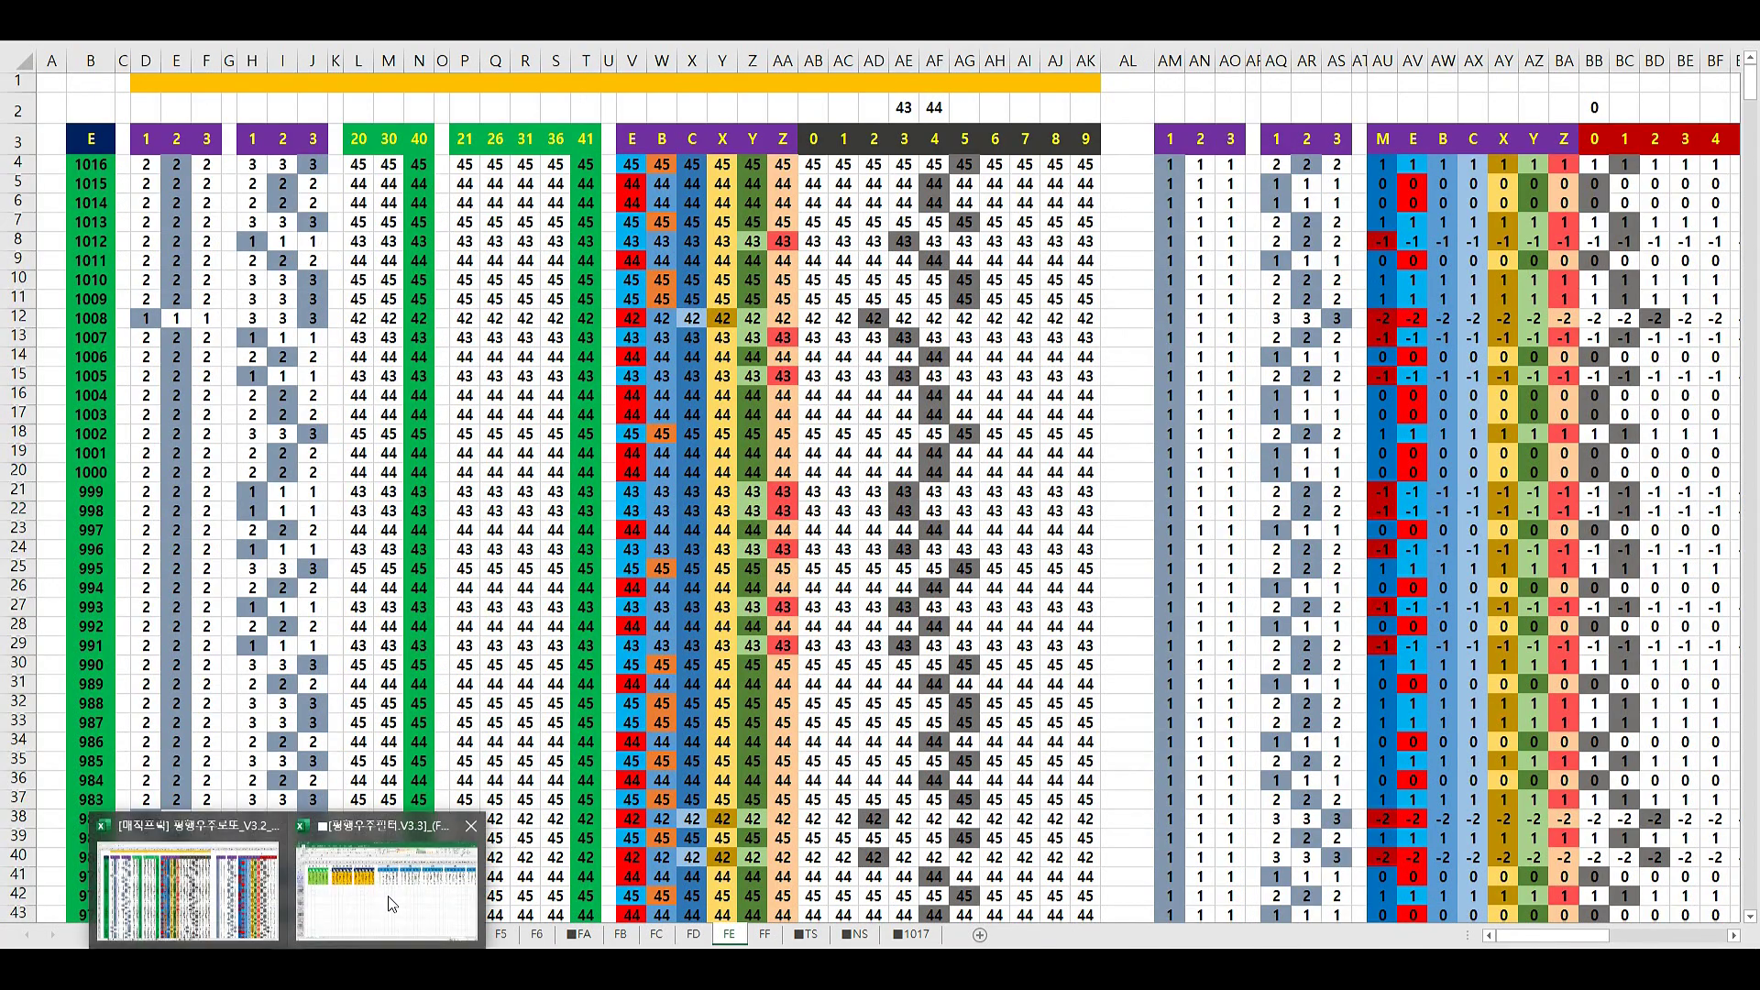
# Switch to the V3.3 filter workbook and examine the filtered A to F columns in P to U, especially A and B
pyautogui.click(376, 898)
pyautogui.moveTo(578, 227); pyautogui.dragTo(747, 227)
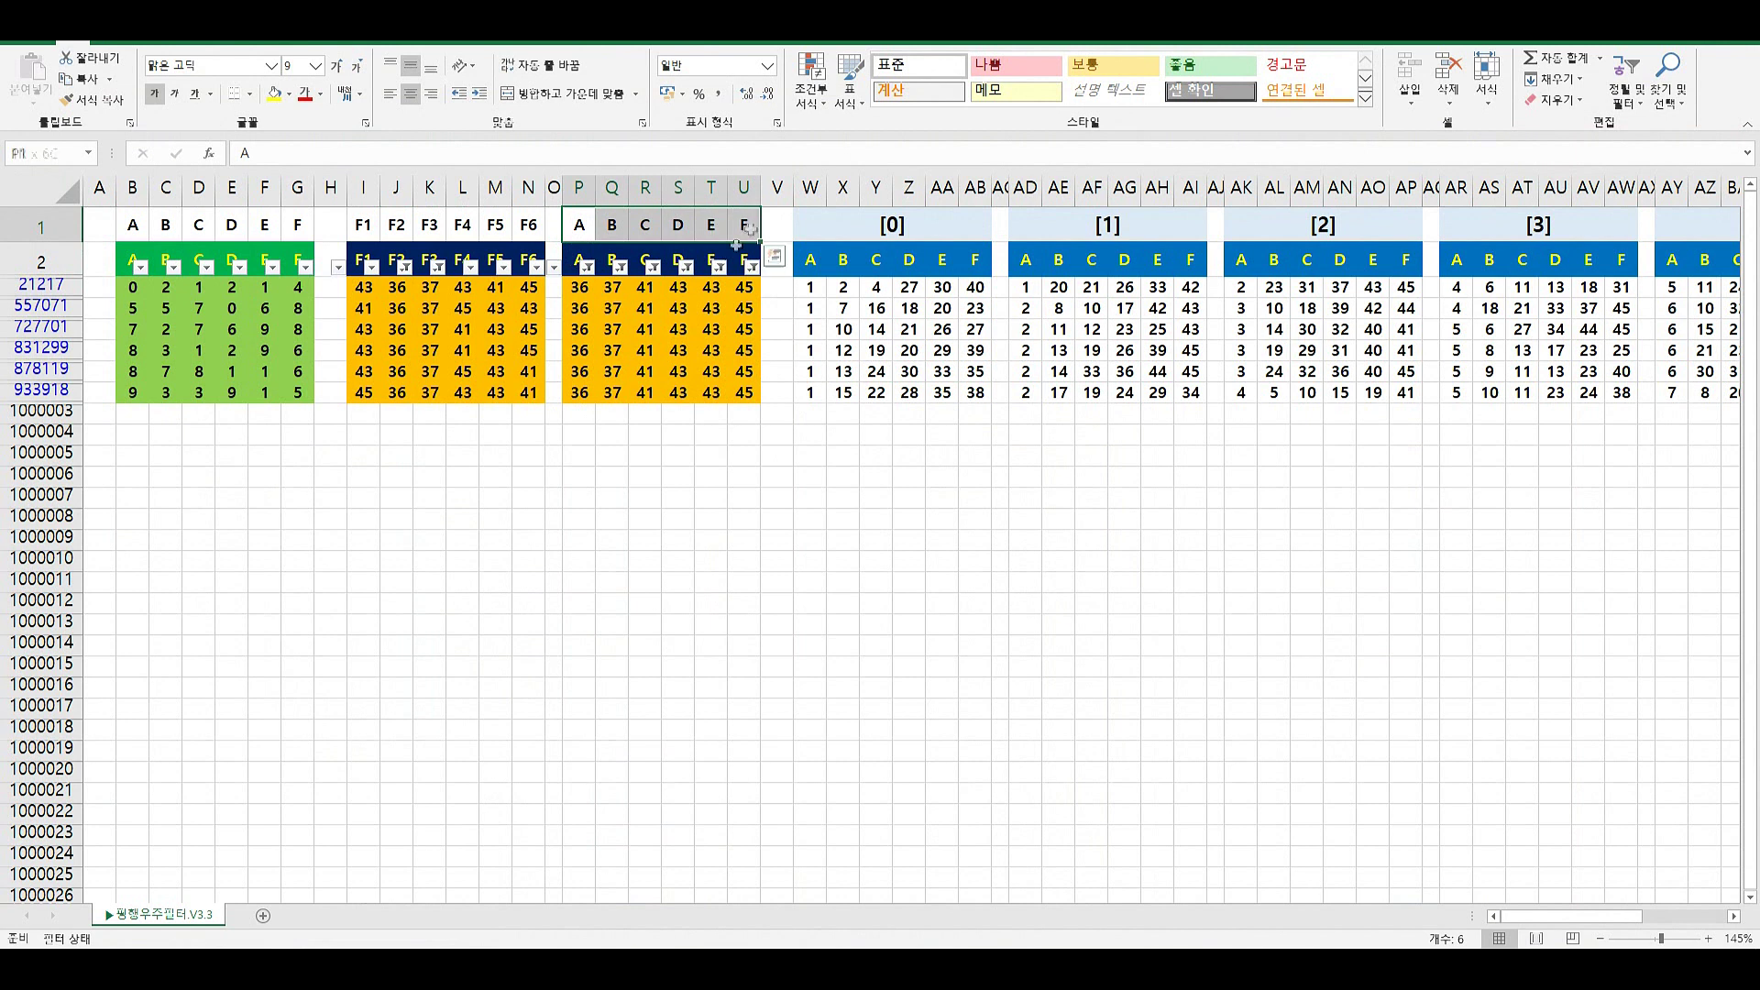
pyautogui.click(583, 226)
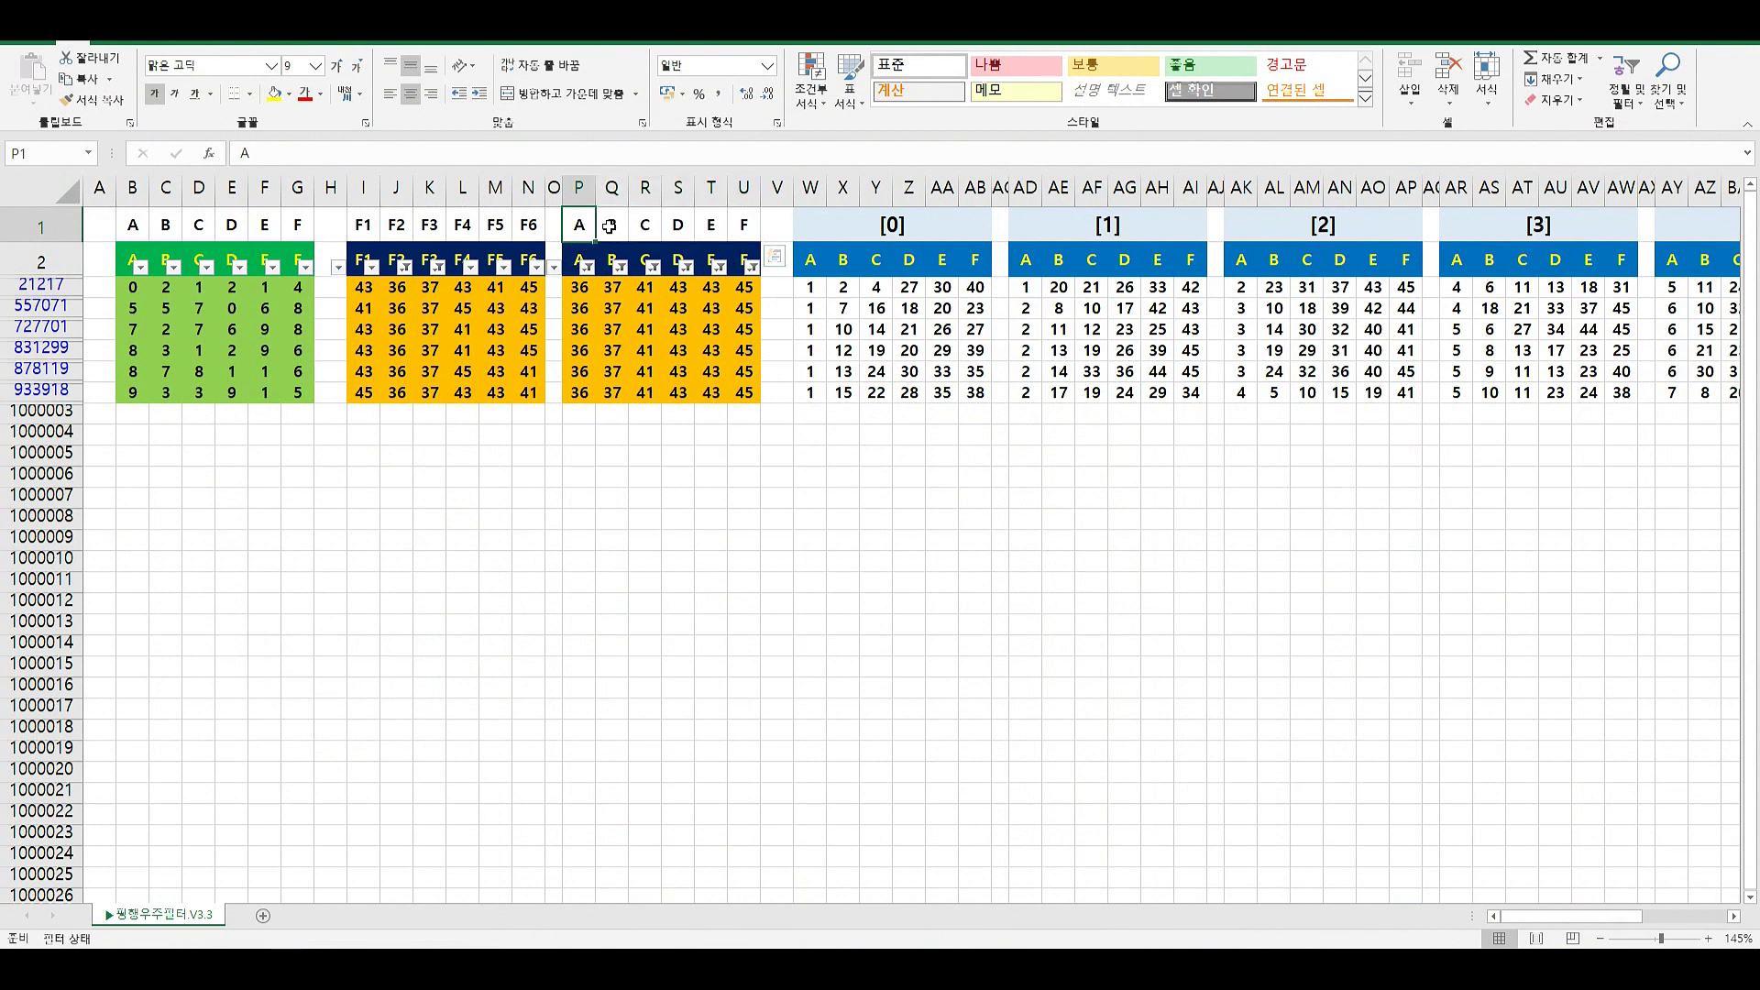
pyautogui.click(599, 257)
pyautogui.moveTo(599, 257); pyautogui.dragTo(613, 261)
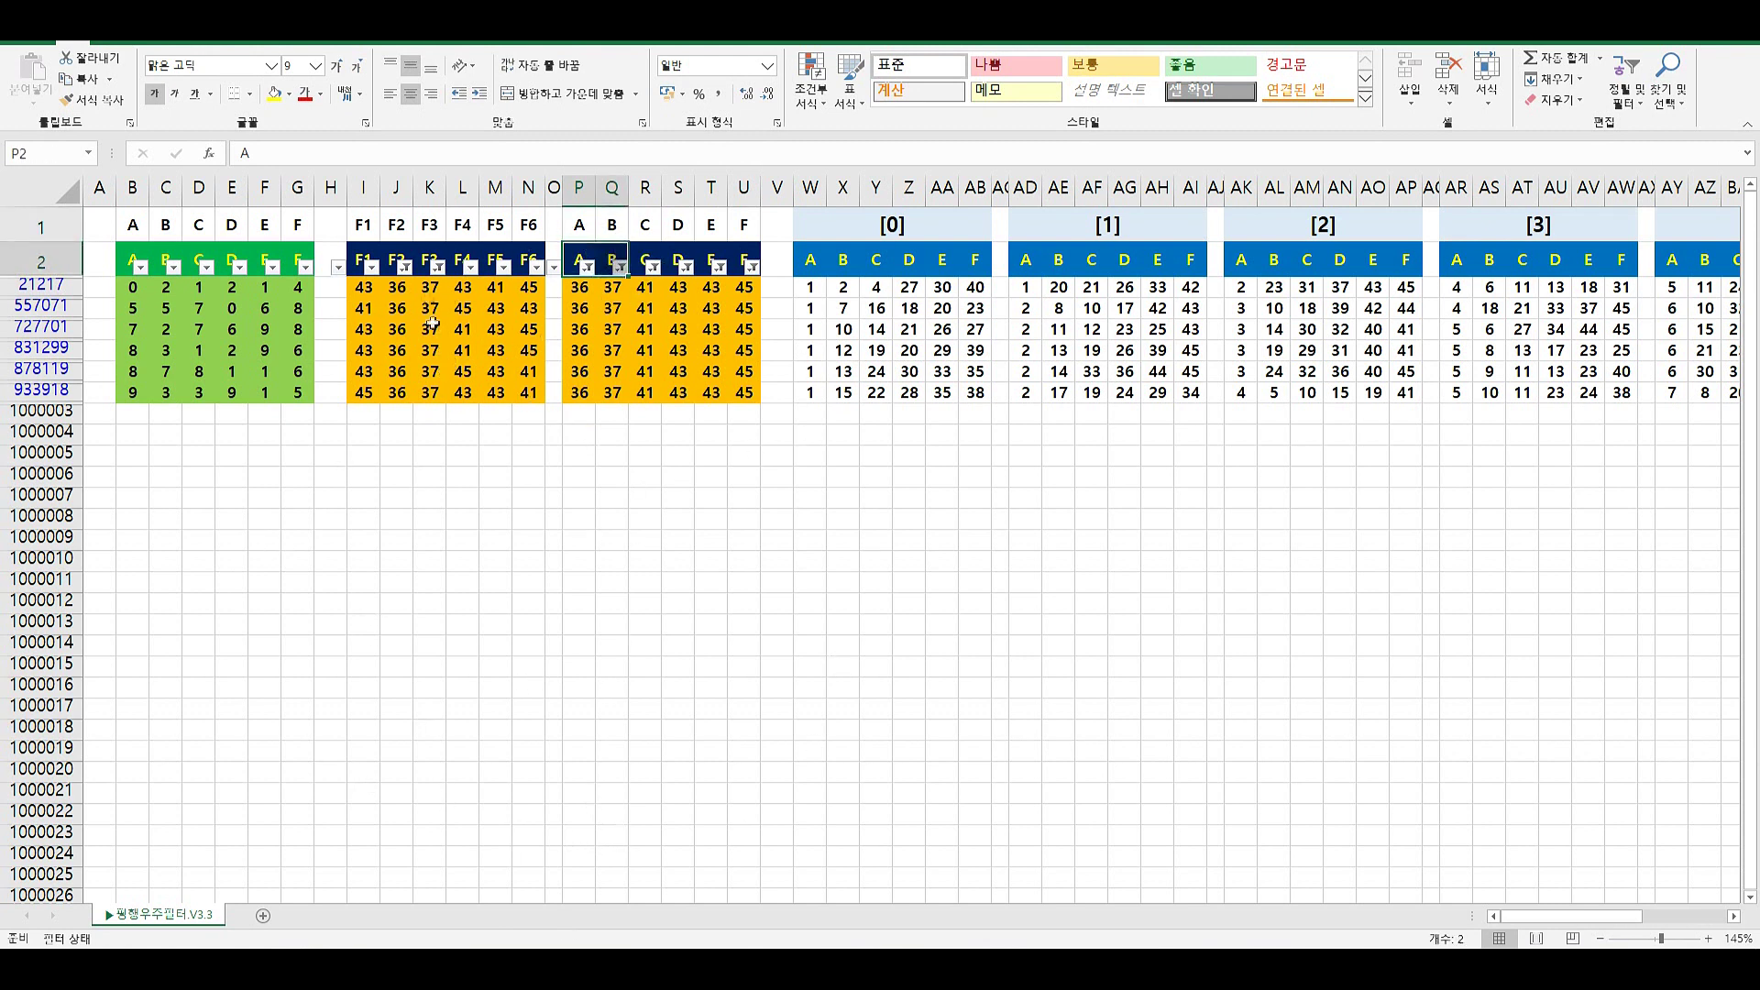
# Compare the F1 to F6 values across the filtered rows, including rows 21217, 557071 and 831299
pyautogui.click(368, 306)
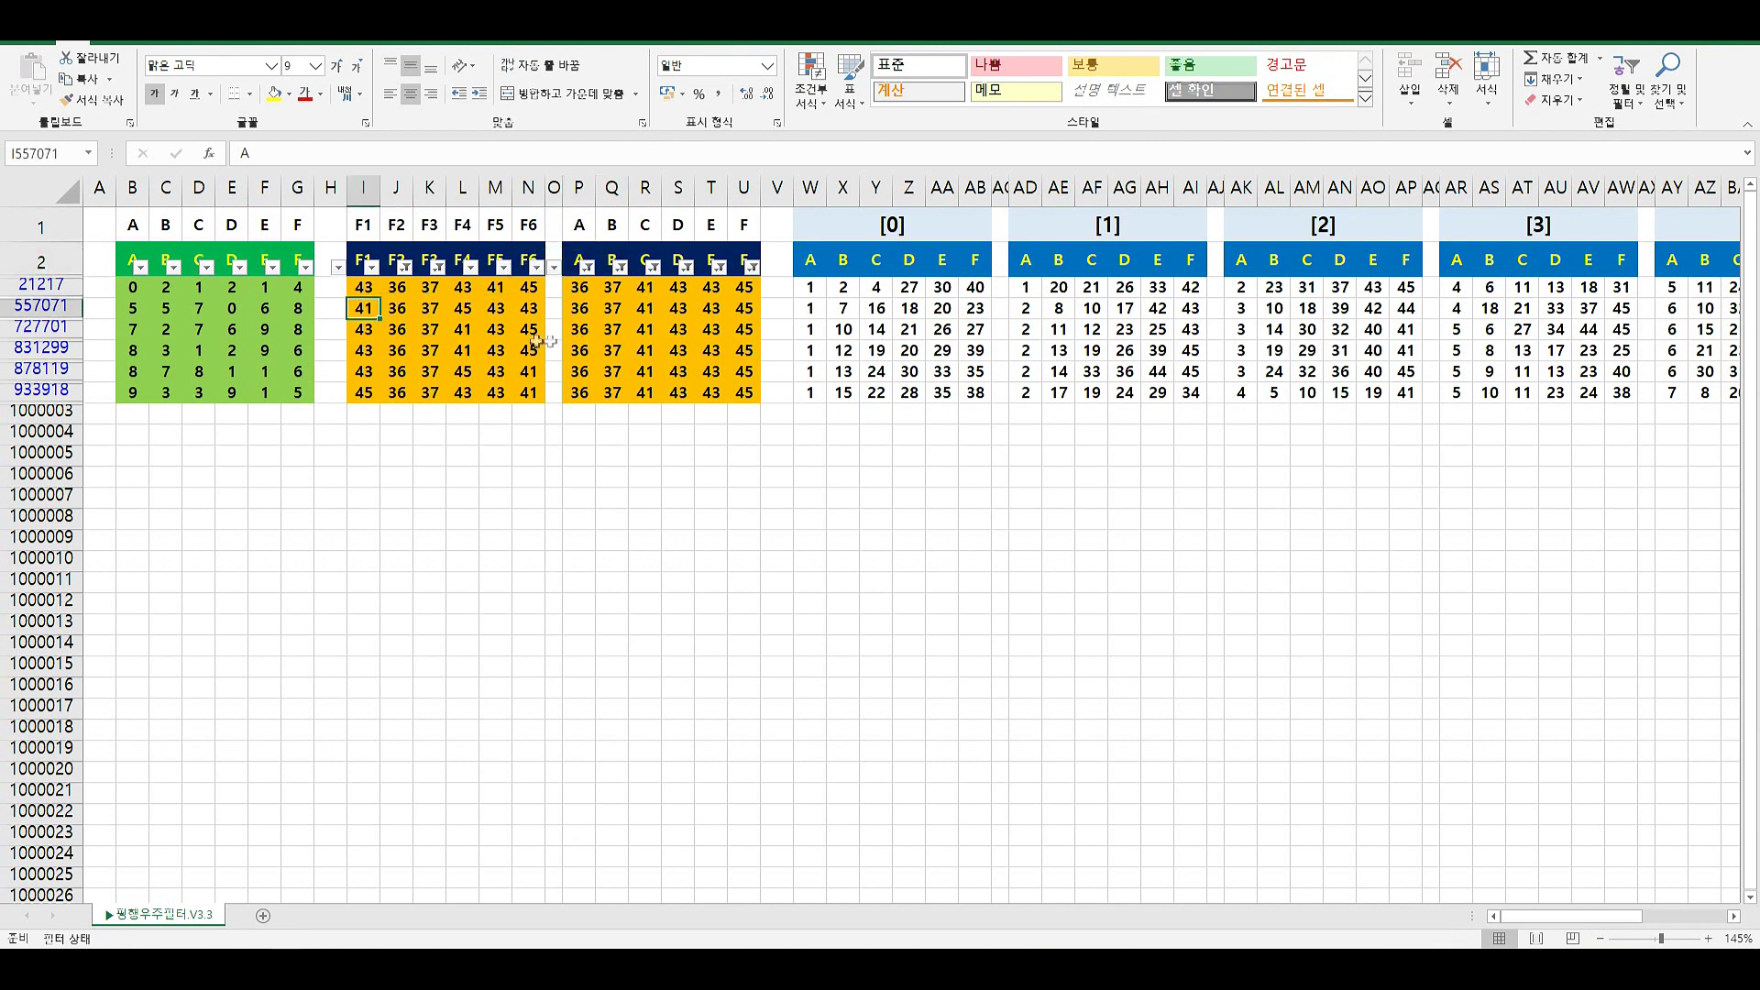
pyautogui.click(463, 349)
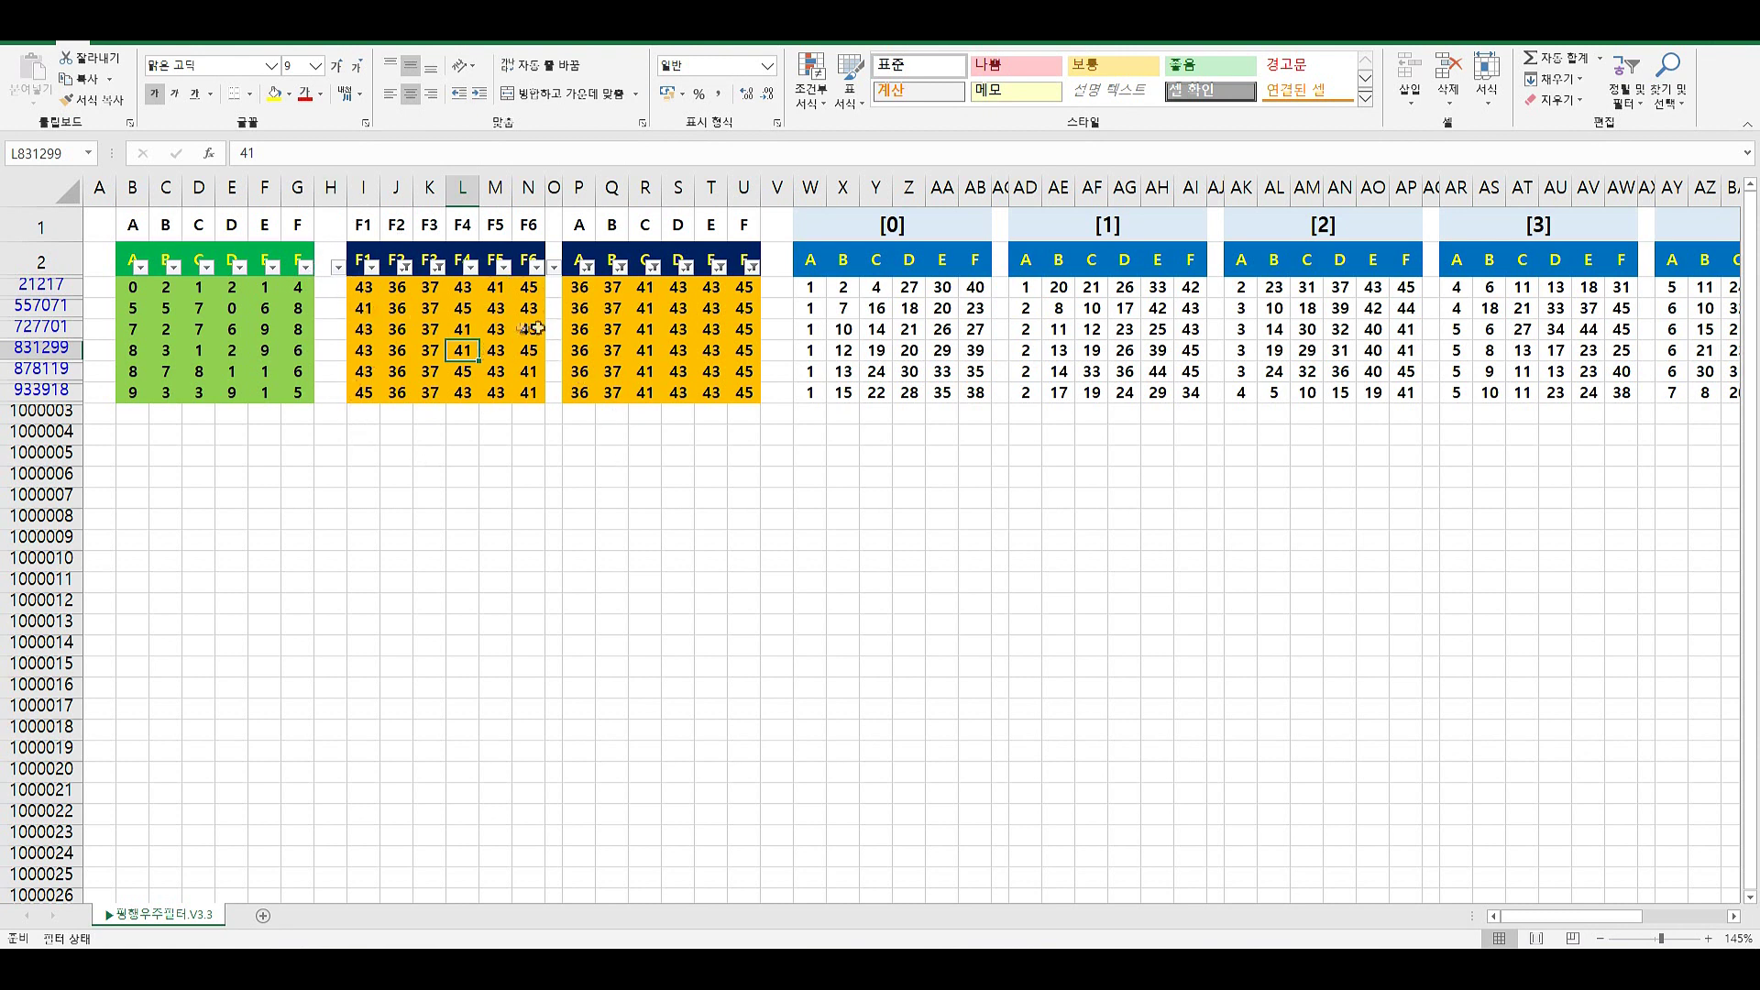
pyautogui.moveTo(351, 293); pyautogui.dragTo(954, 321)
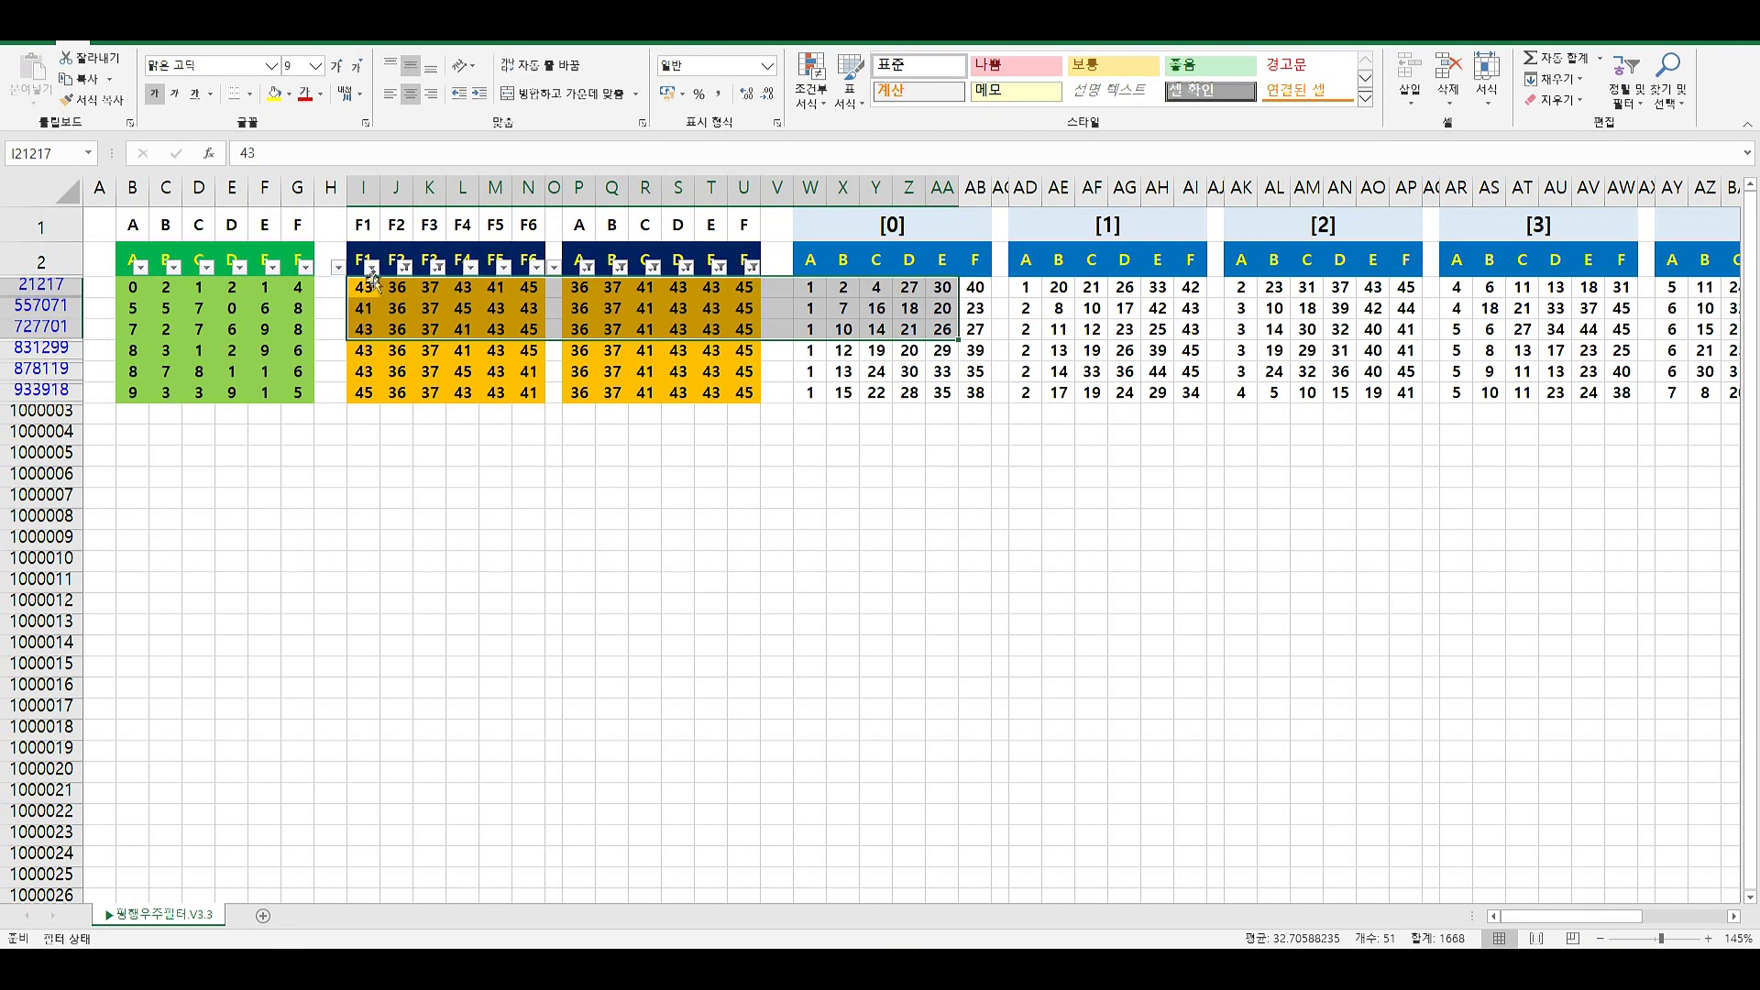
pyautogui.click(364, 304)
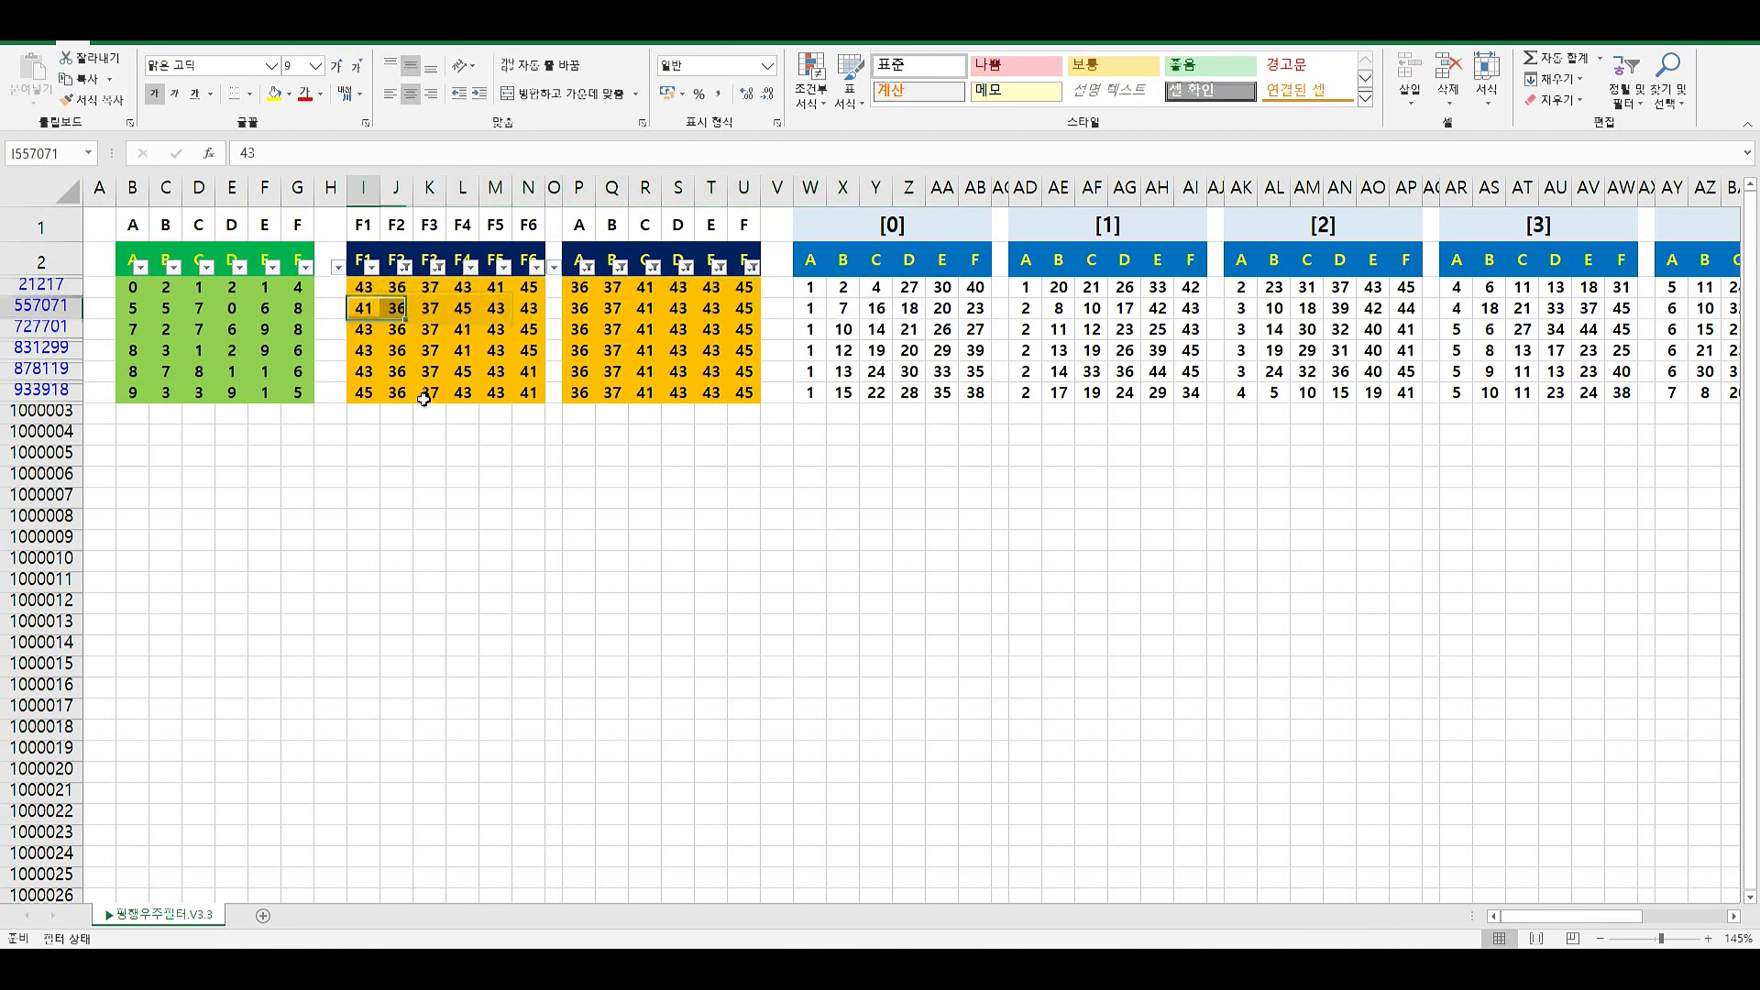
pyautogui.click(500, 289)
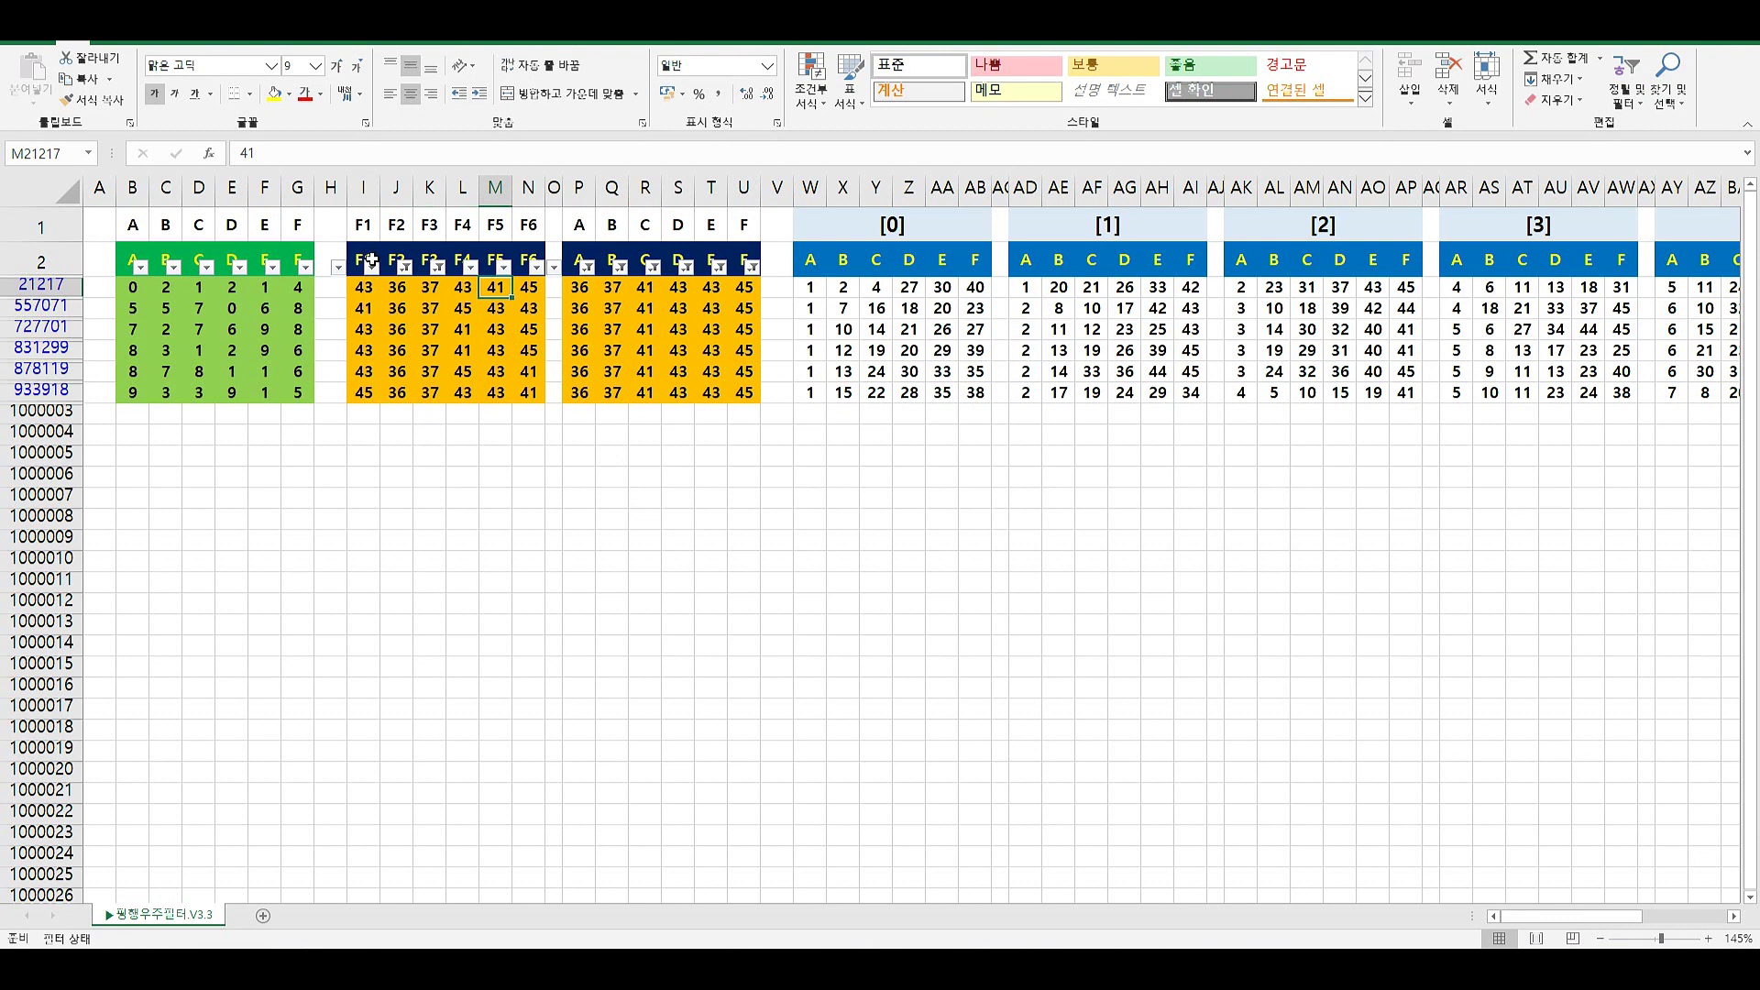
pyautogui.click(122, 253)
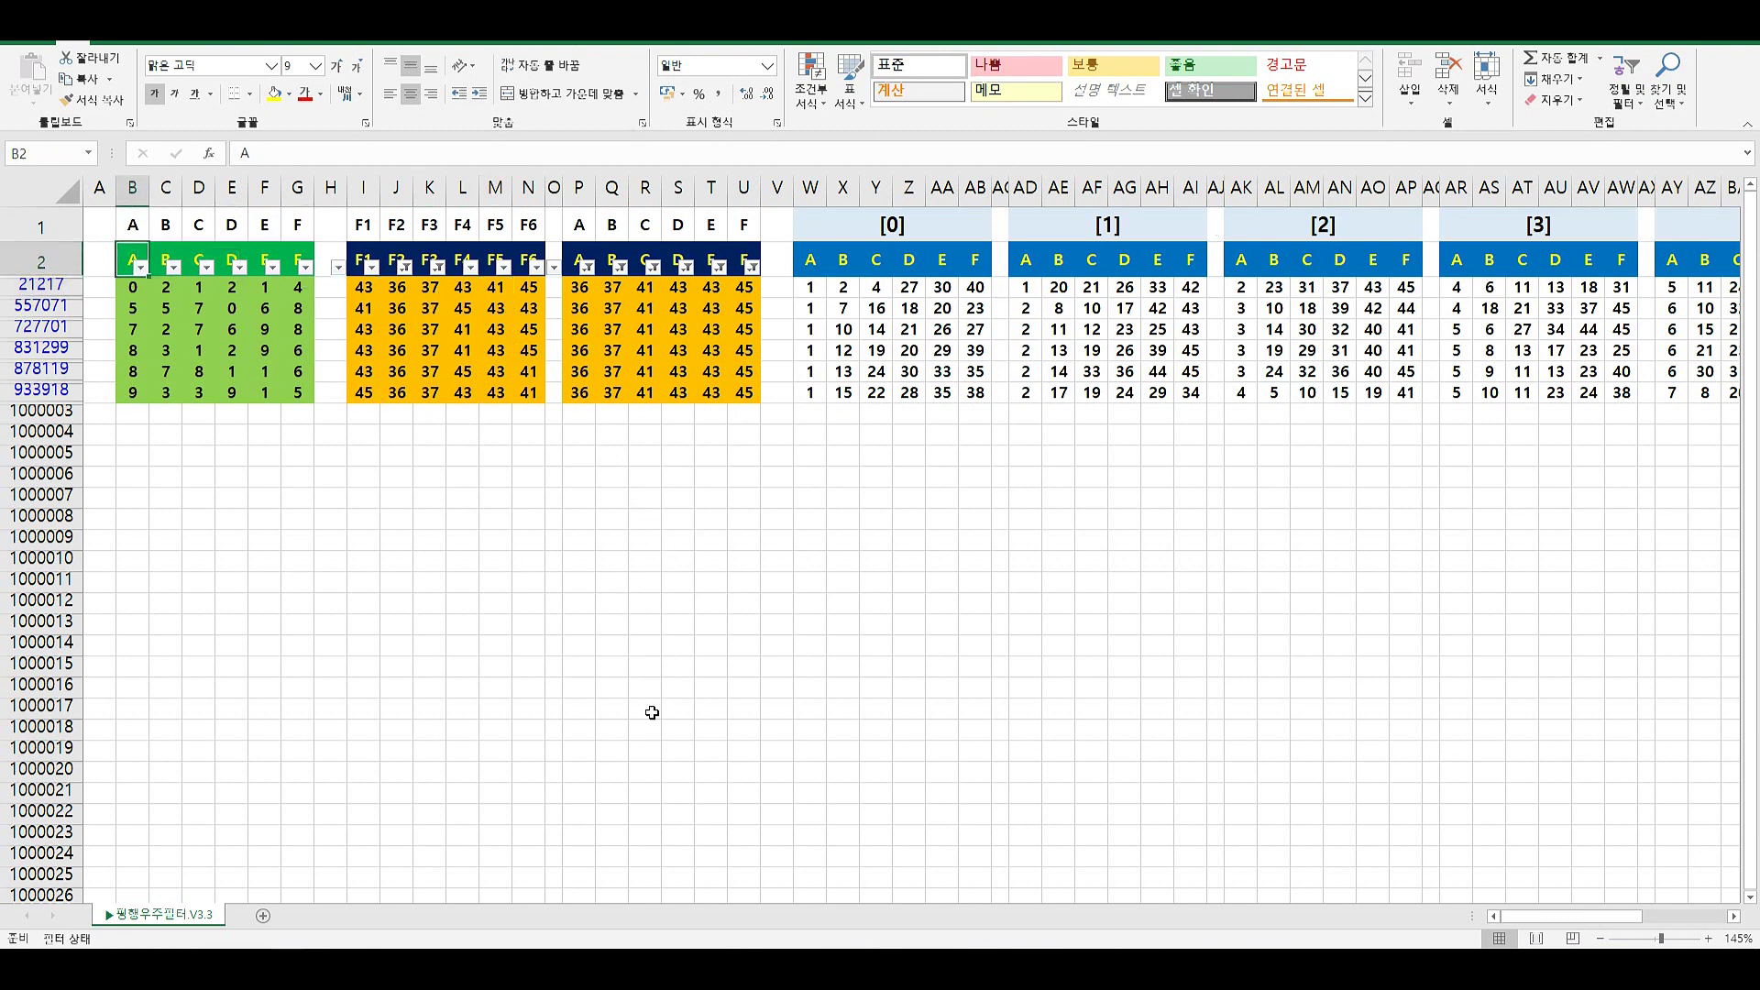
# Return to the analysis workbook and examine the 20, 30 and 40 columns on sheet FA, plus sheets F1, F2 and F3
pyautogui.moveTo(294, 970)
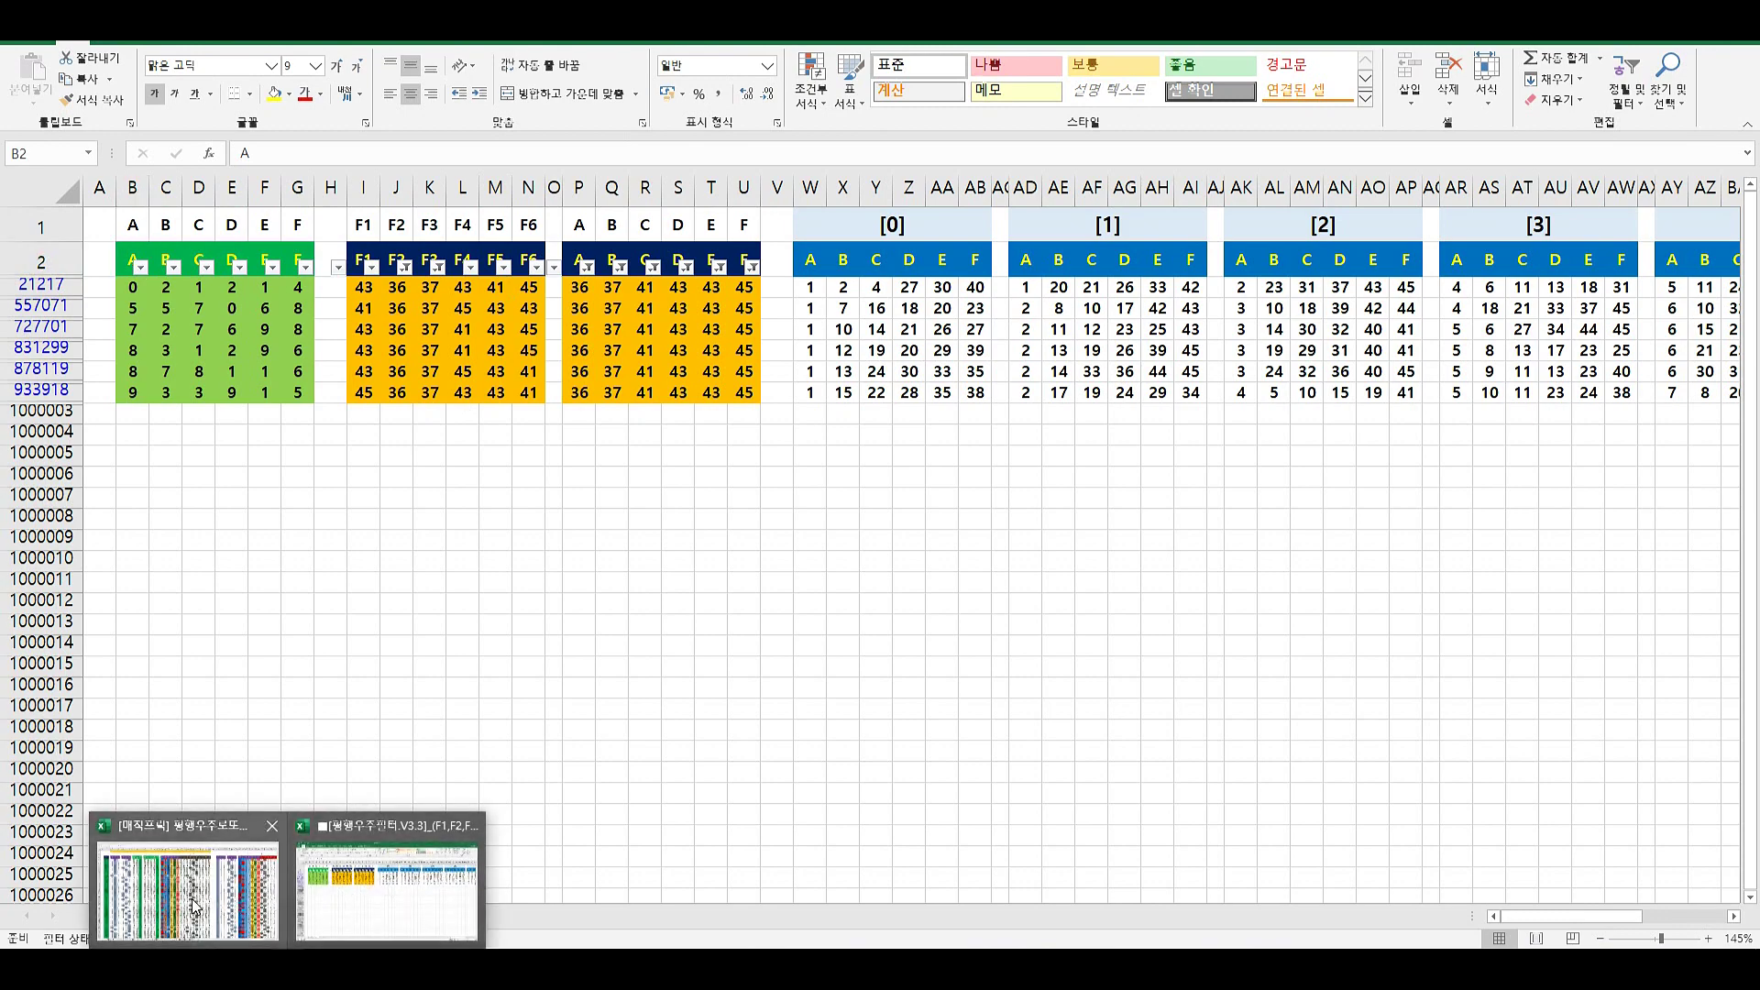
pyautogui.click(389, 871)
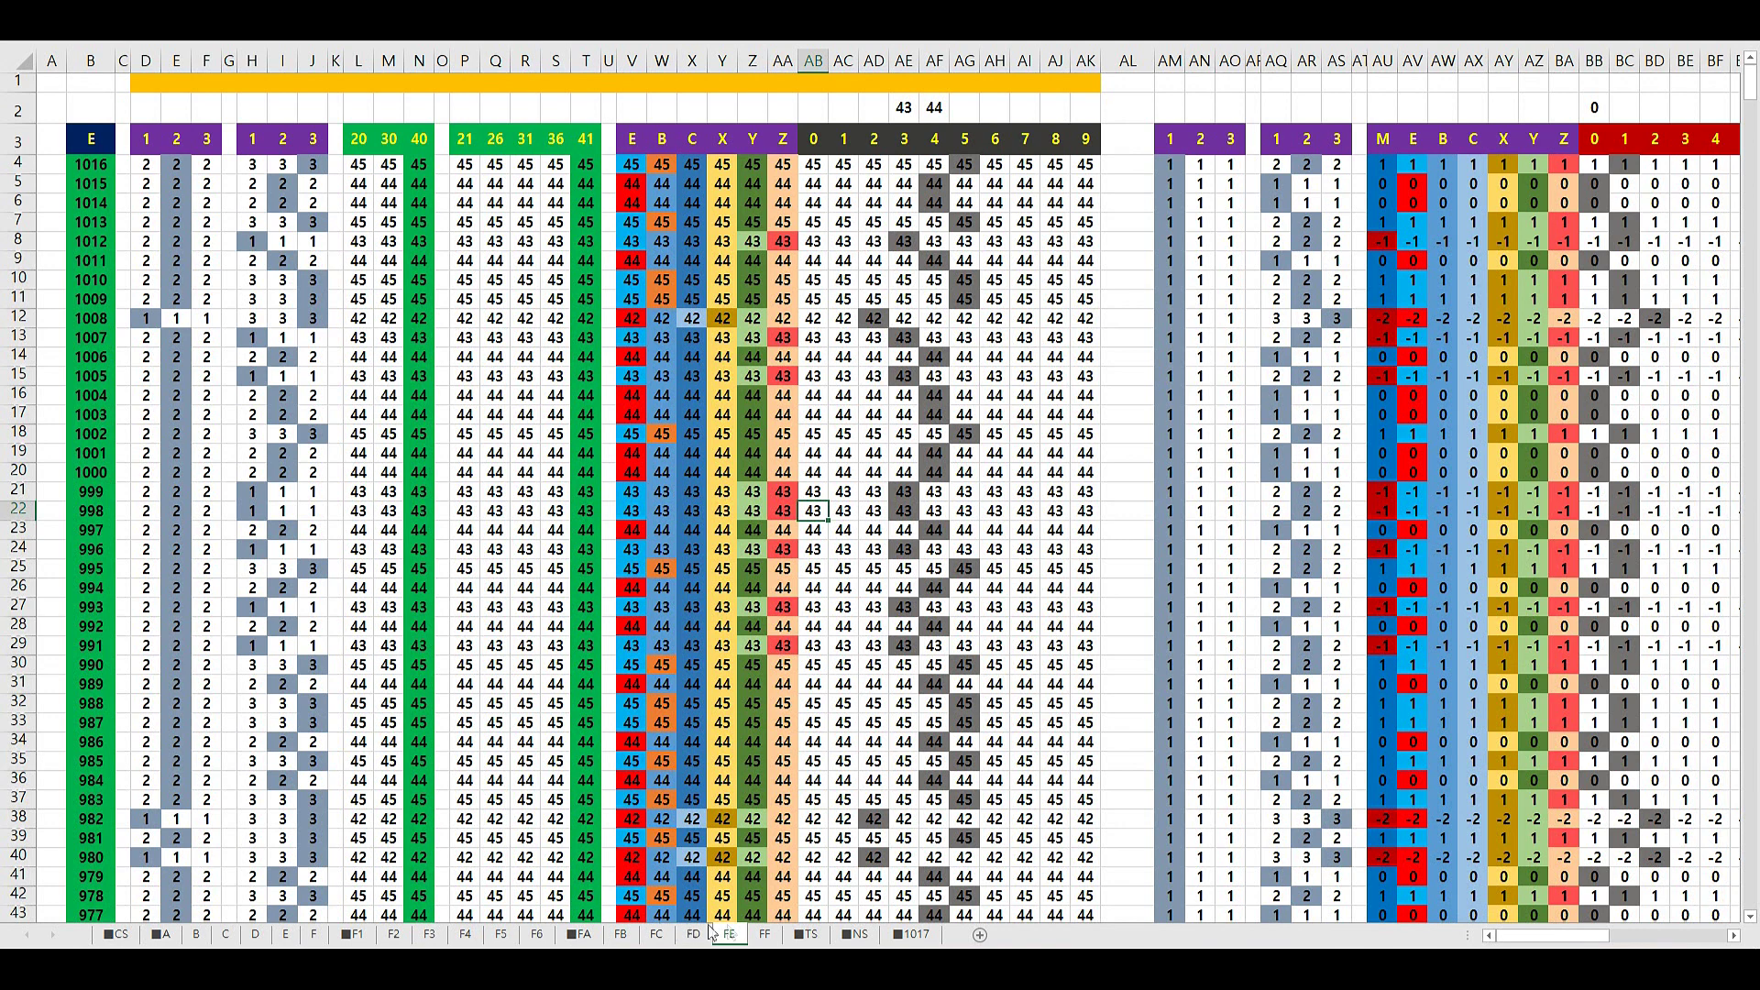
pyautogui.click(581, 934)
pyautogui.moveTo(357, 138); pyautogui.dragTo(419, 139)
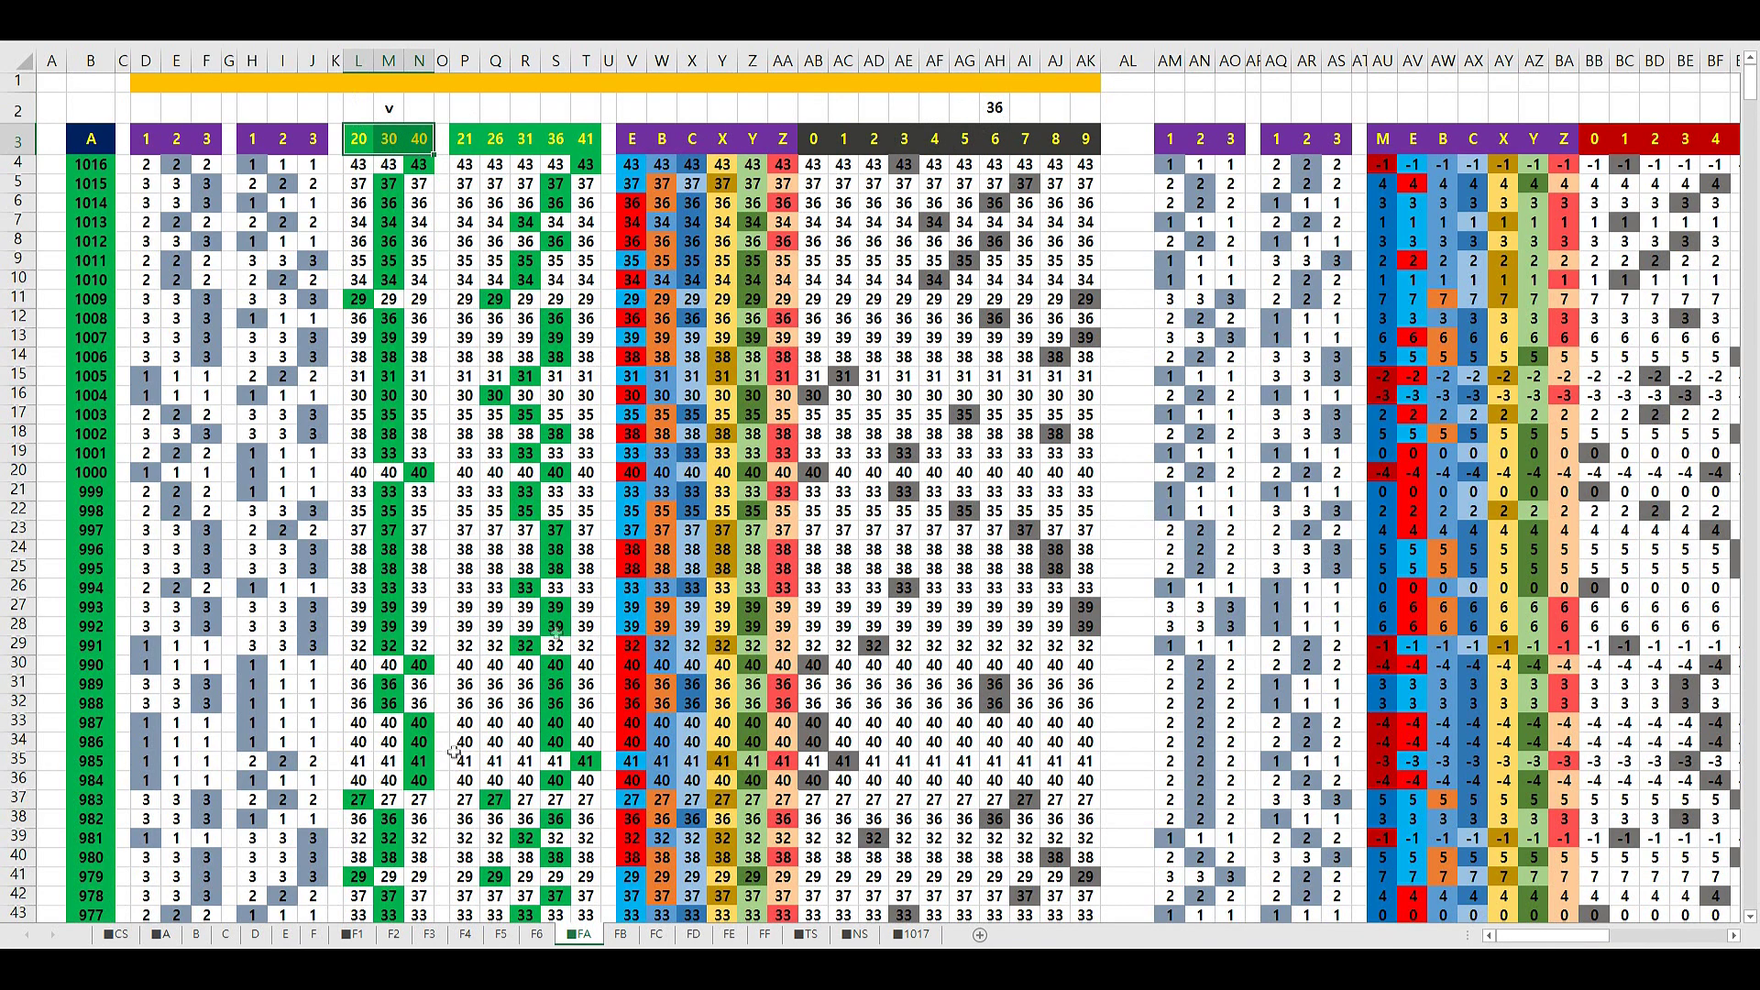
pyautogui.click(354, 935)
pyautogui.click(393, 935)
pyautogui.click(429, 935)
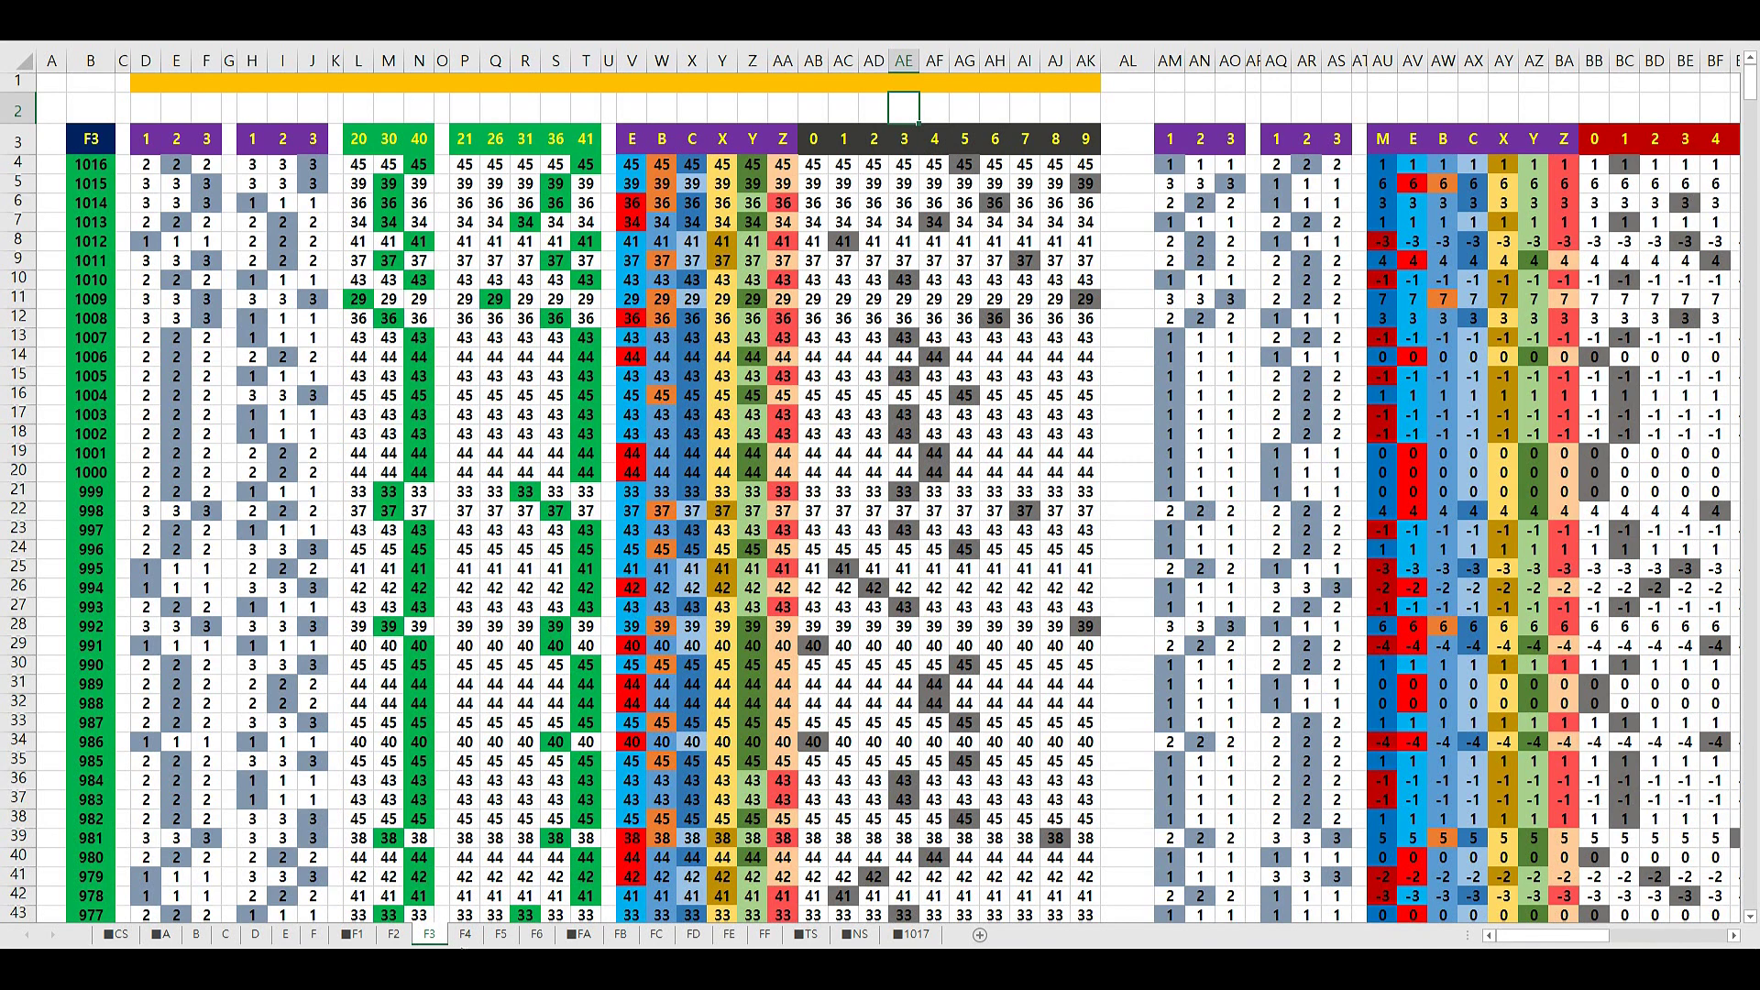
# Look through sheets F4, F5 and NS, and check the FA to FF blocks on the TS sheet around round 1010
pyautogui.click(465, 934)
pyautogui.click(501, 934)
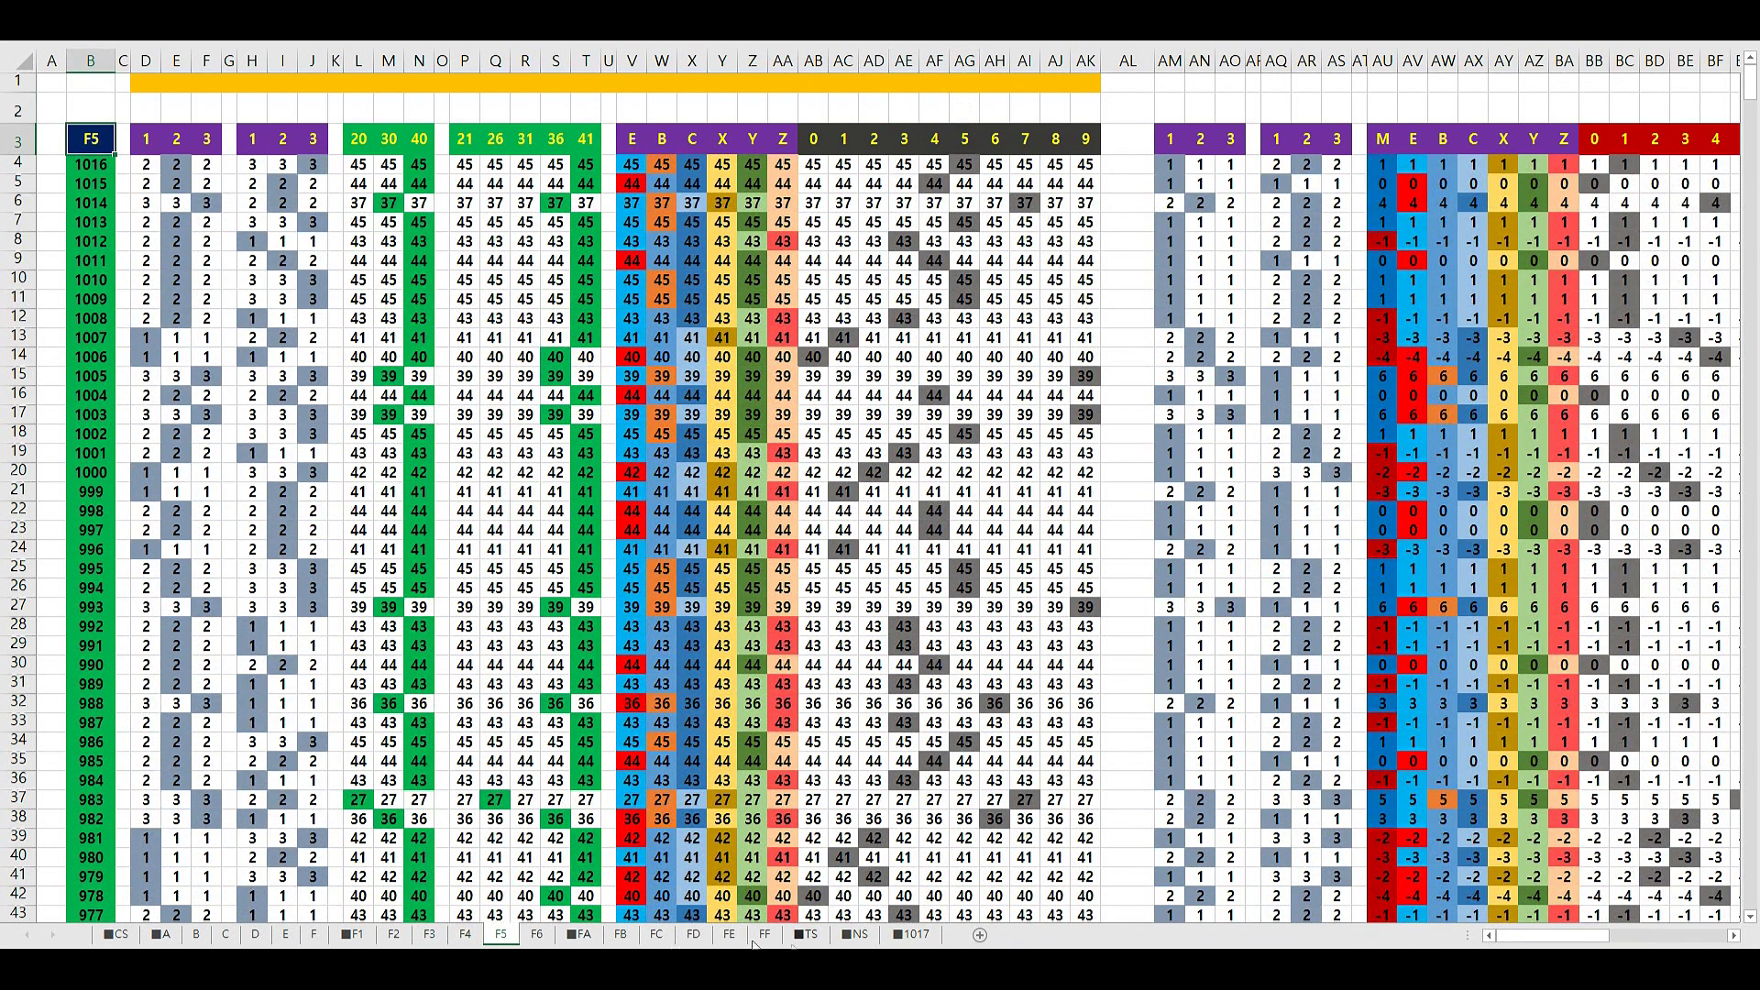
pyautogui.click(858, 935)
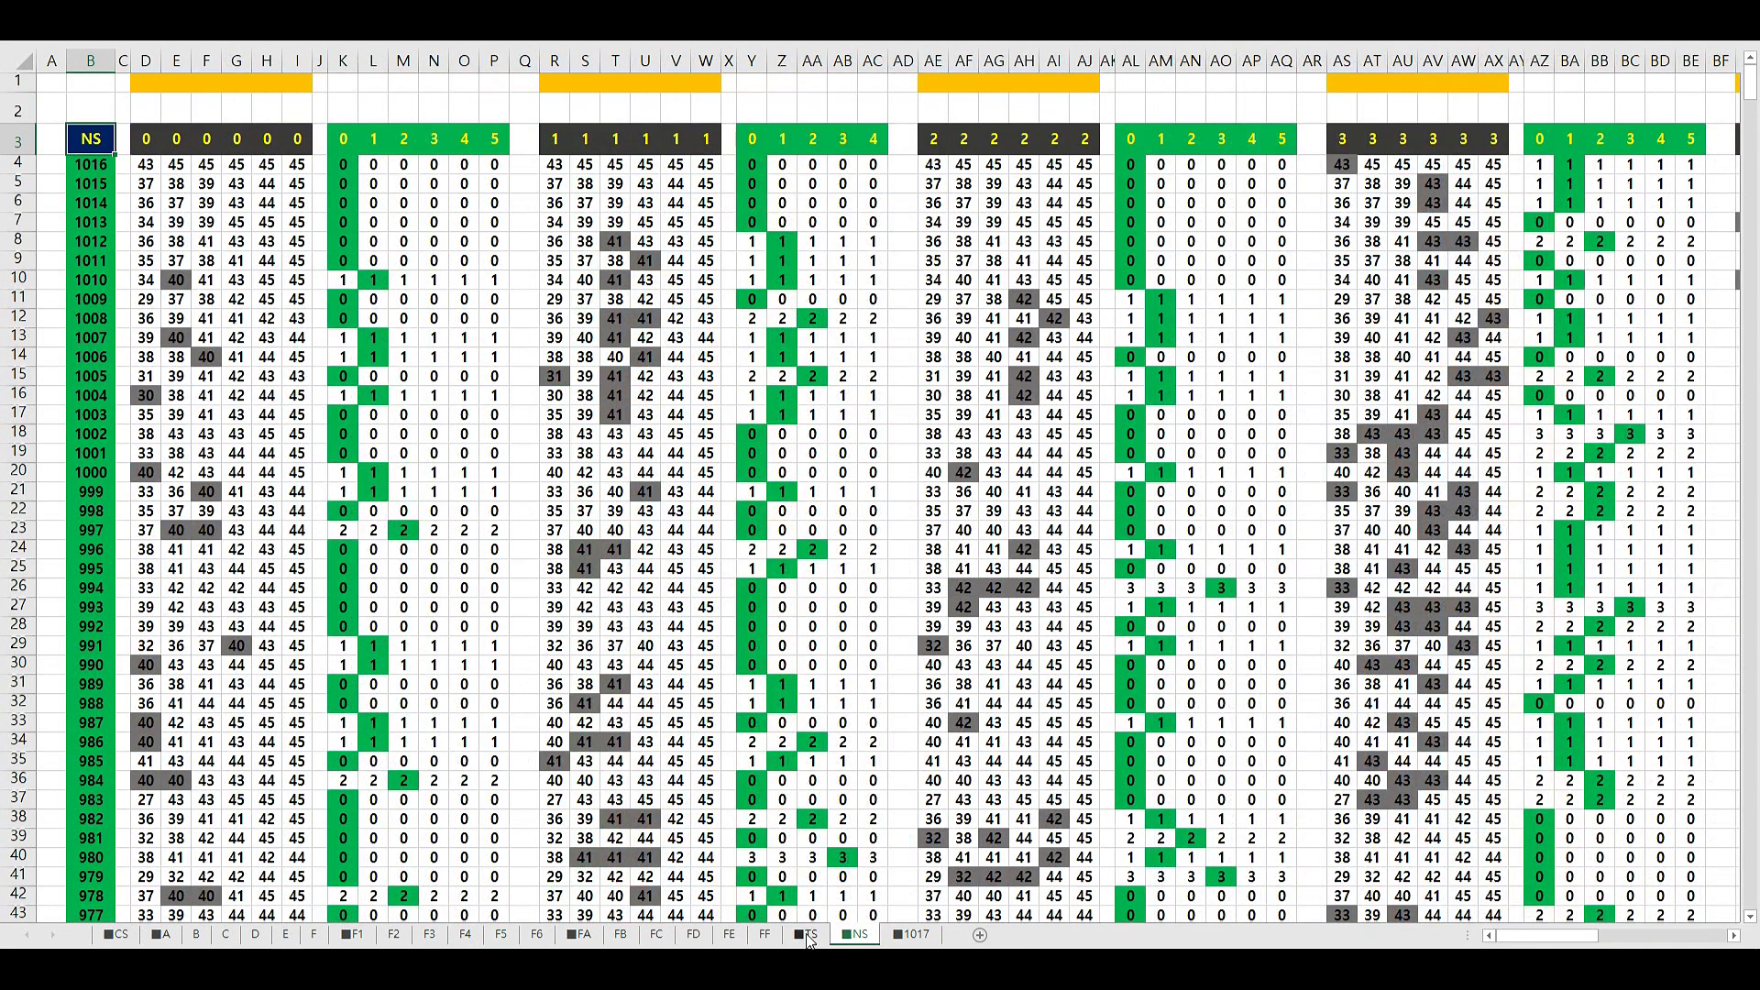
pyautogui.click(807, 934)
pyautogui.click(1012, 278)
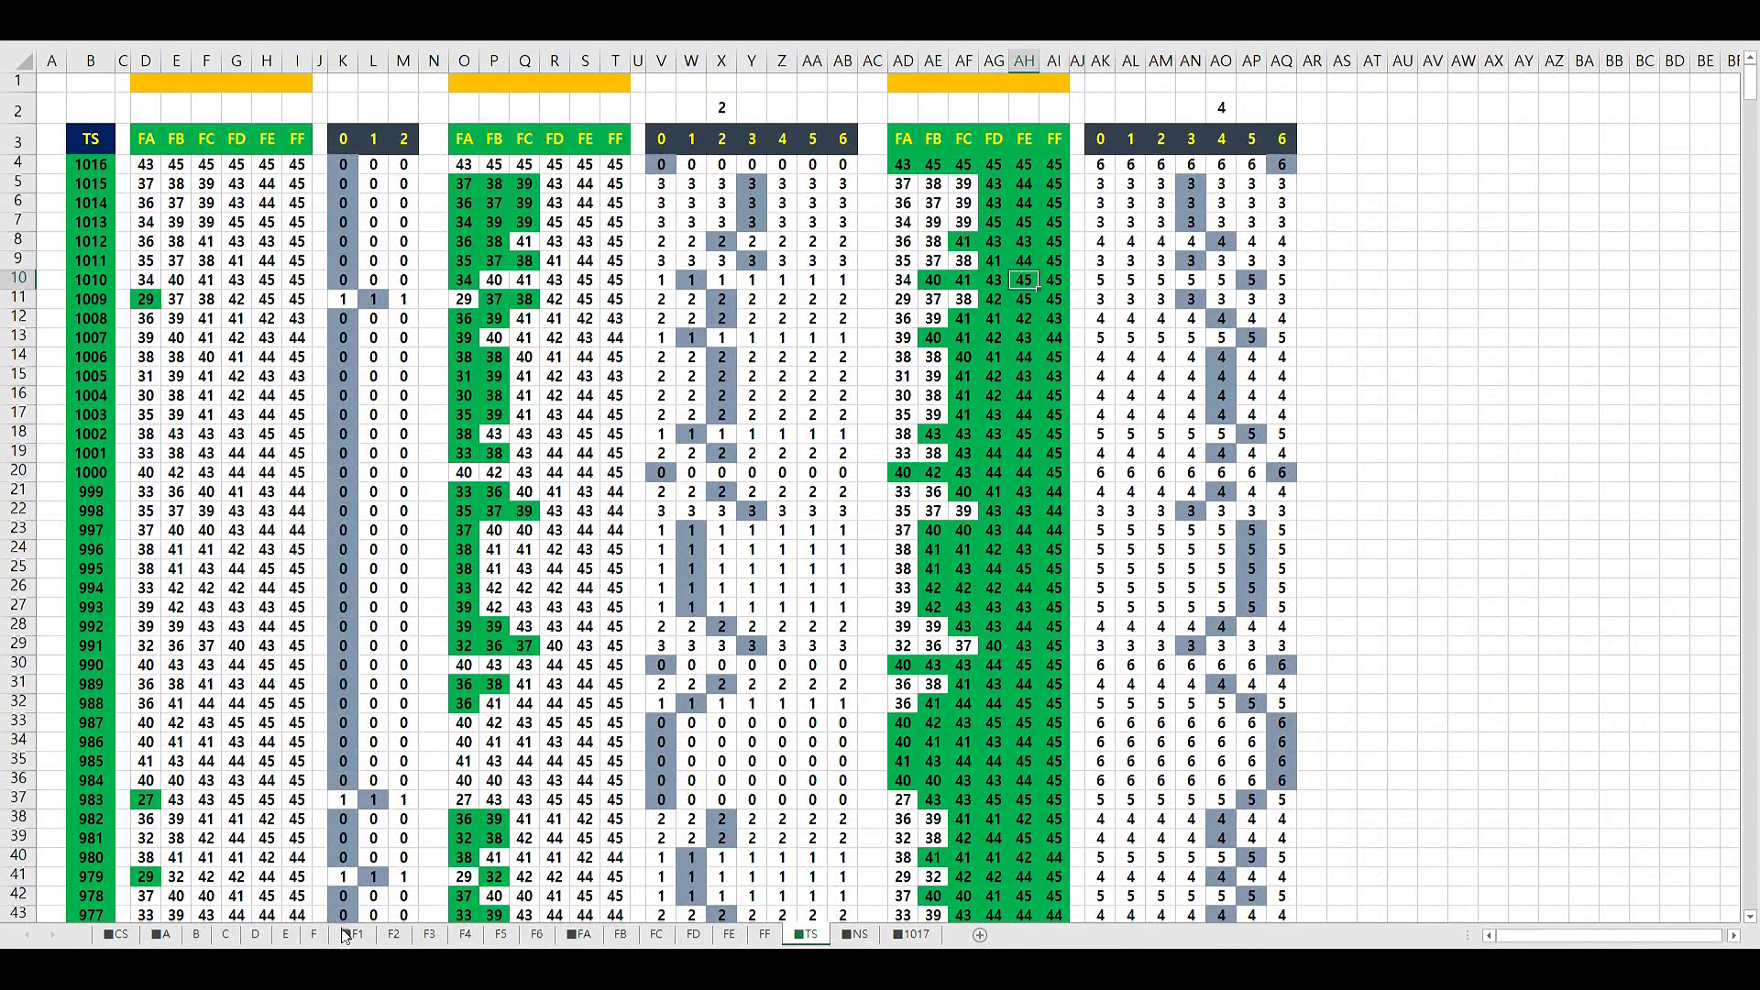
# Go back to the filter workbook and review the A and B filter columns, the F1 to F6 headers and the digit column A
pyautogui.moveTo(266, 944)
pyautogui.click(395, 867)
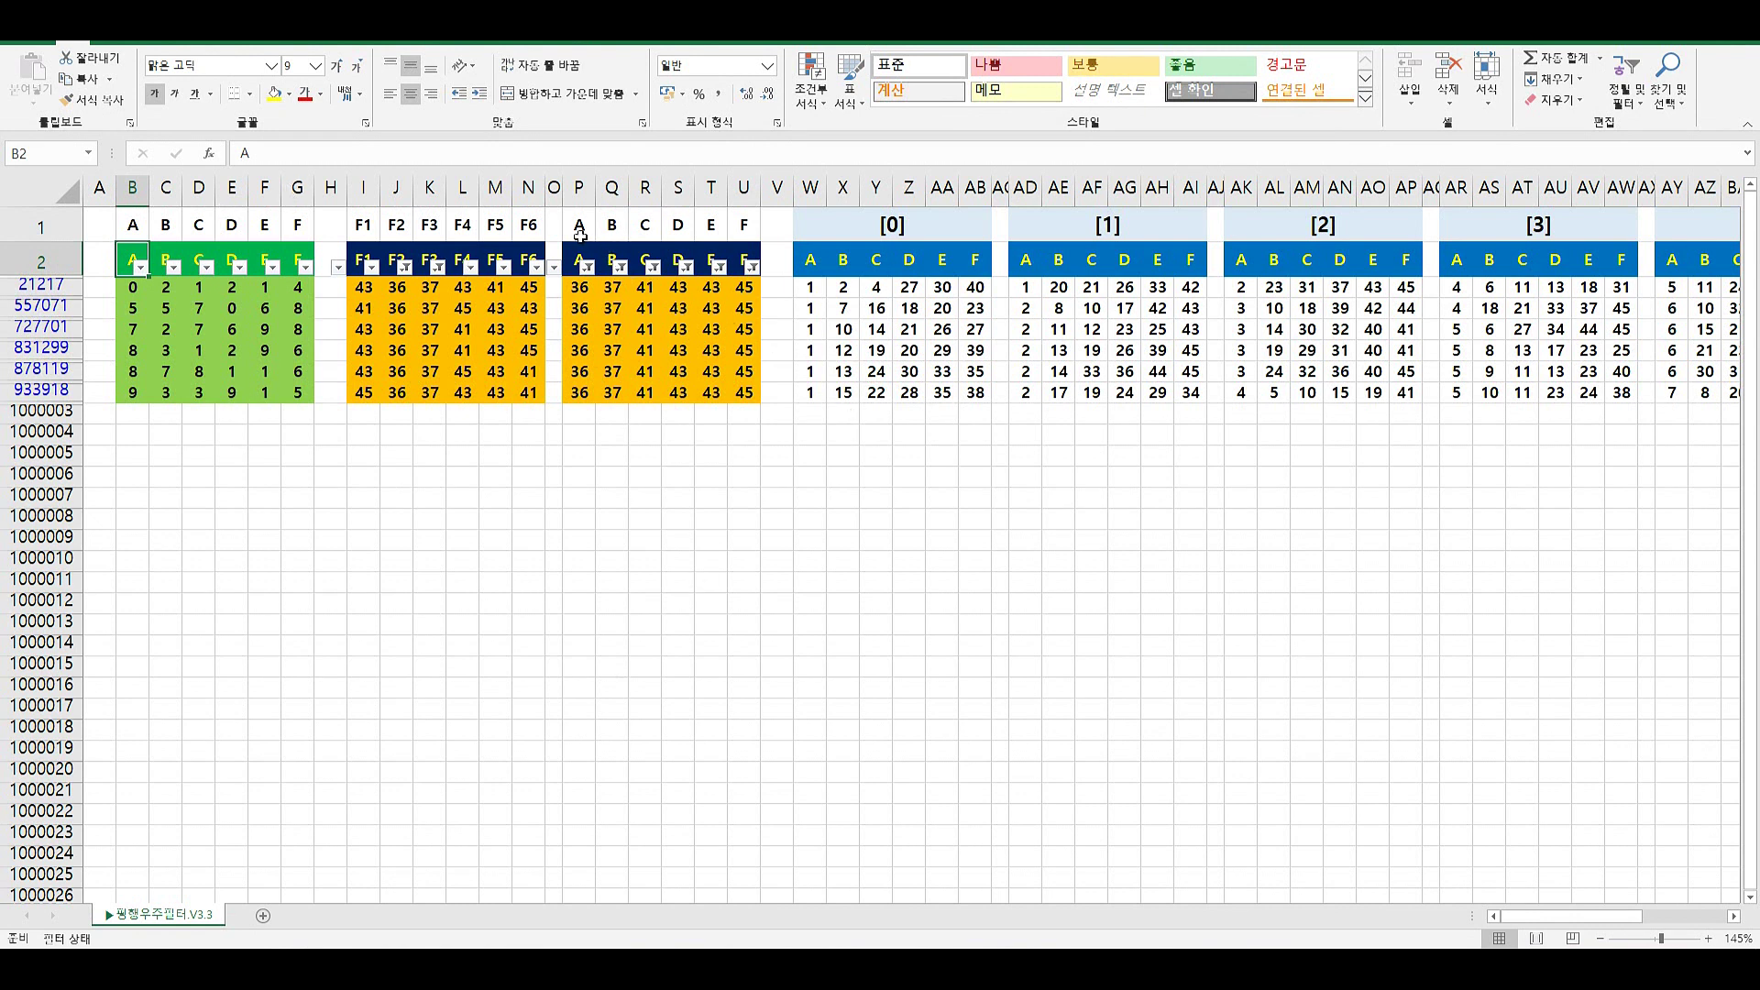
pyautogui.moveTo(577, 259); pyautogui.dragTo(612, 263)
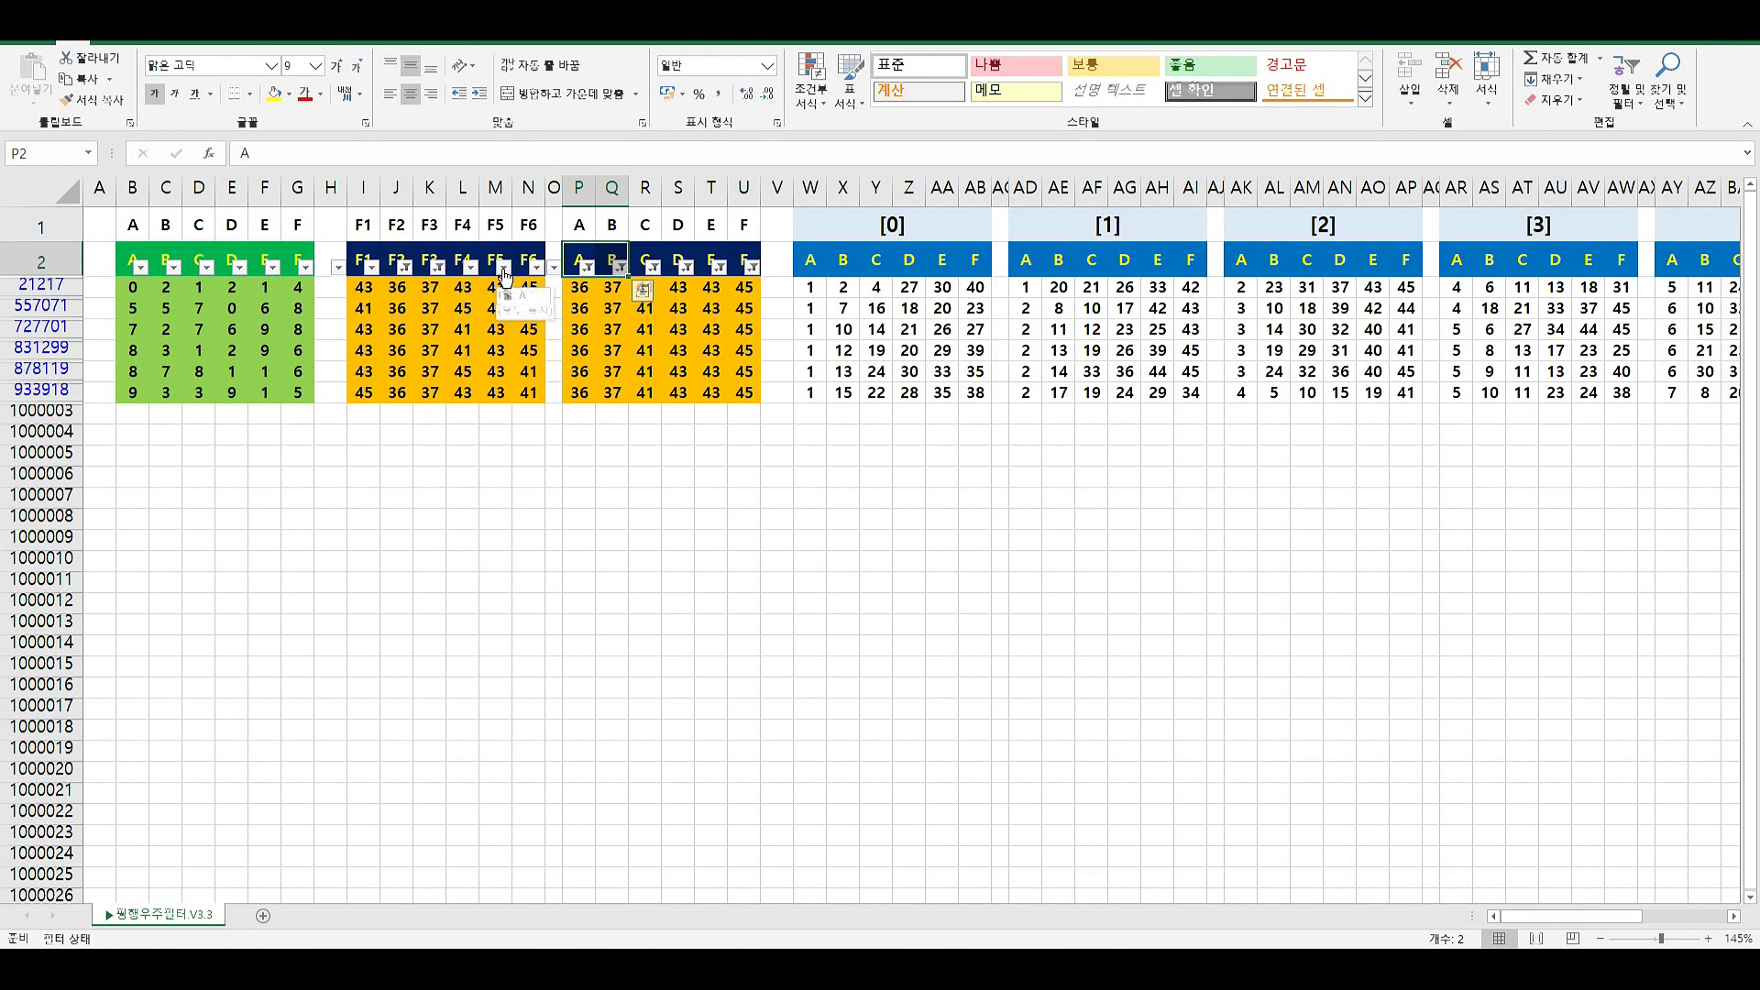
pyautogui.click(367, 264)
pyautogui.moveTo(426, 259); pyautogui.dragTo(529, 260)
pyautogui.moveTo(398, 260); pyautogui.dragTo(463, 260)
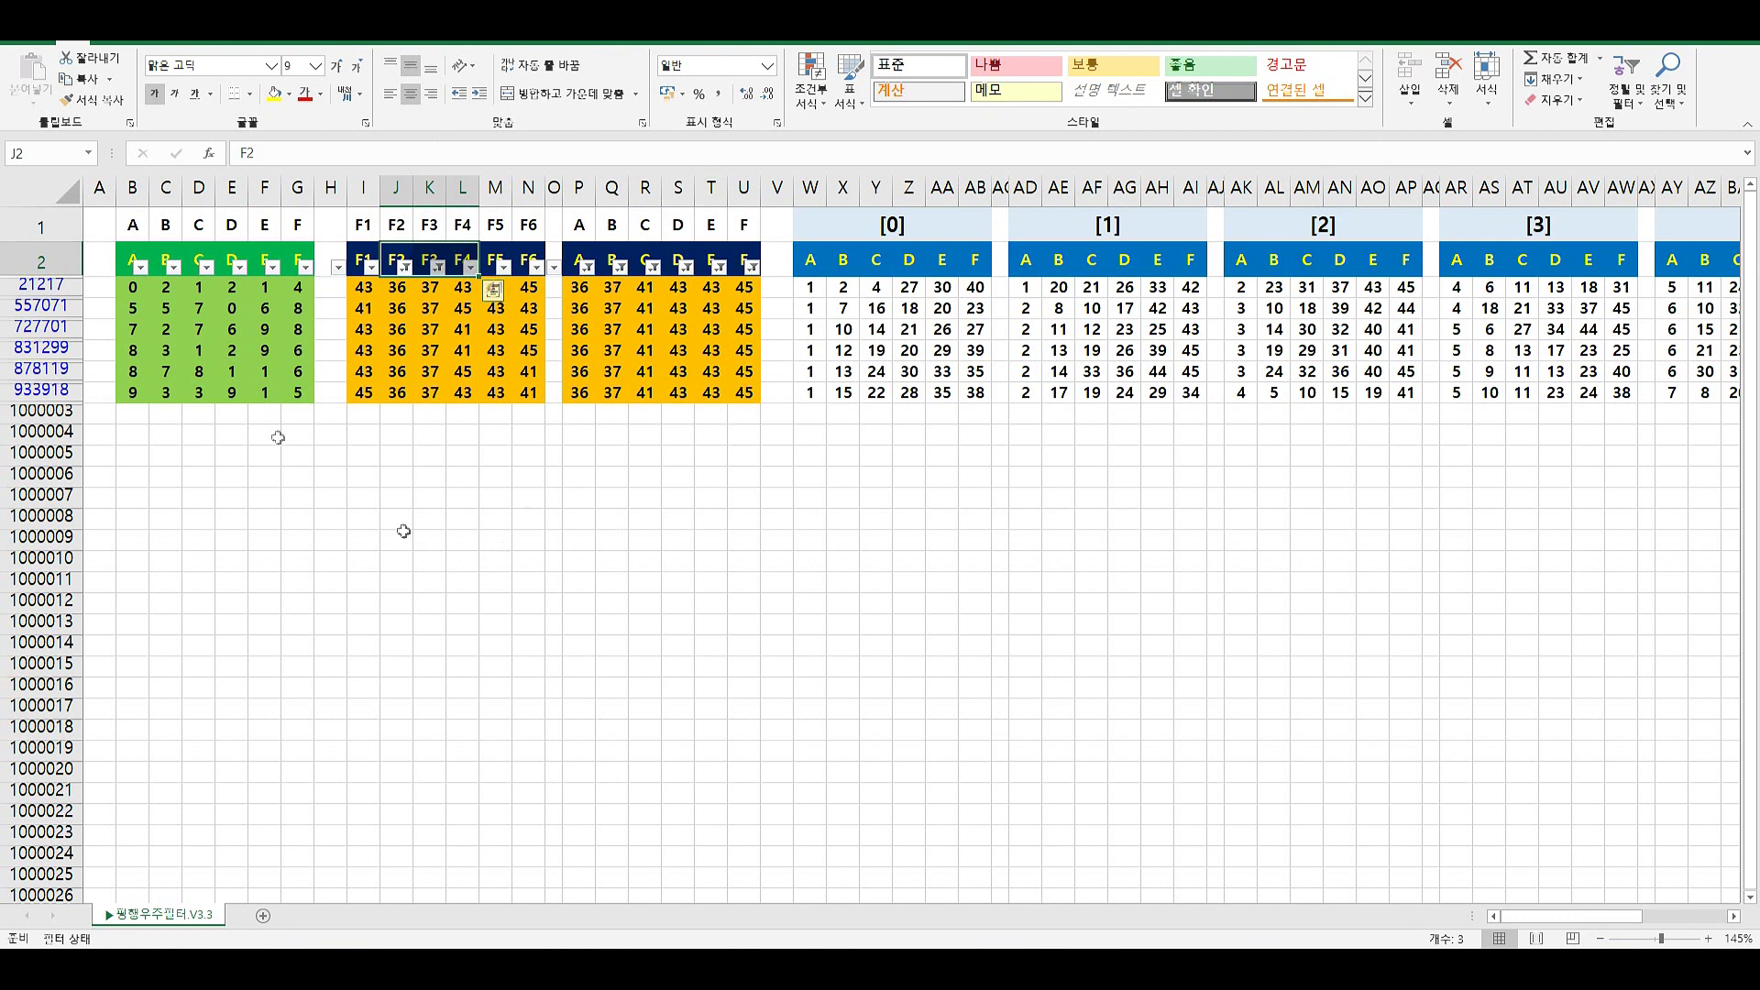
pyautogui.click(129, 256)
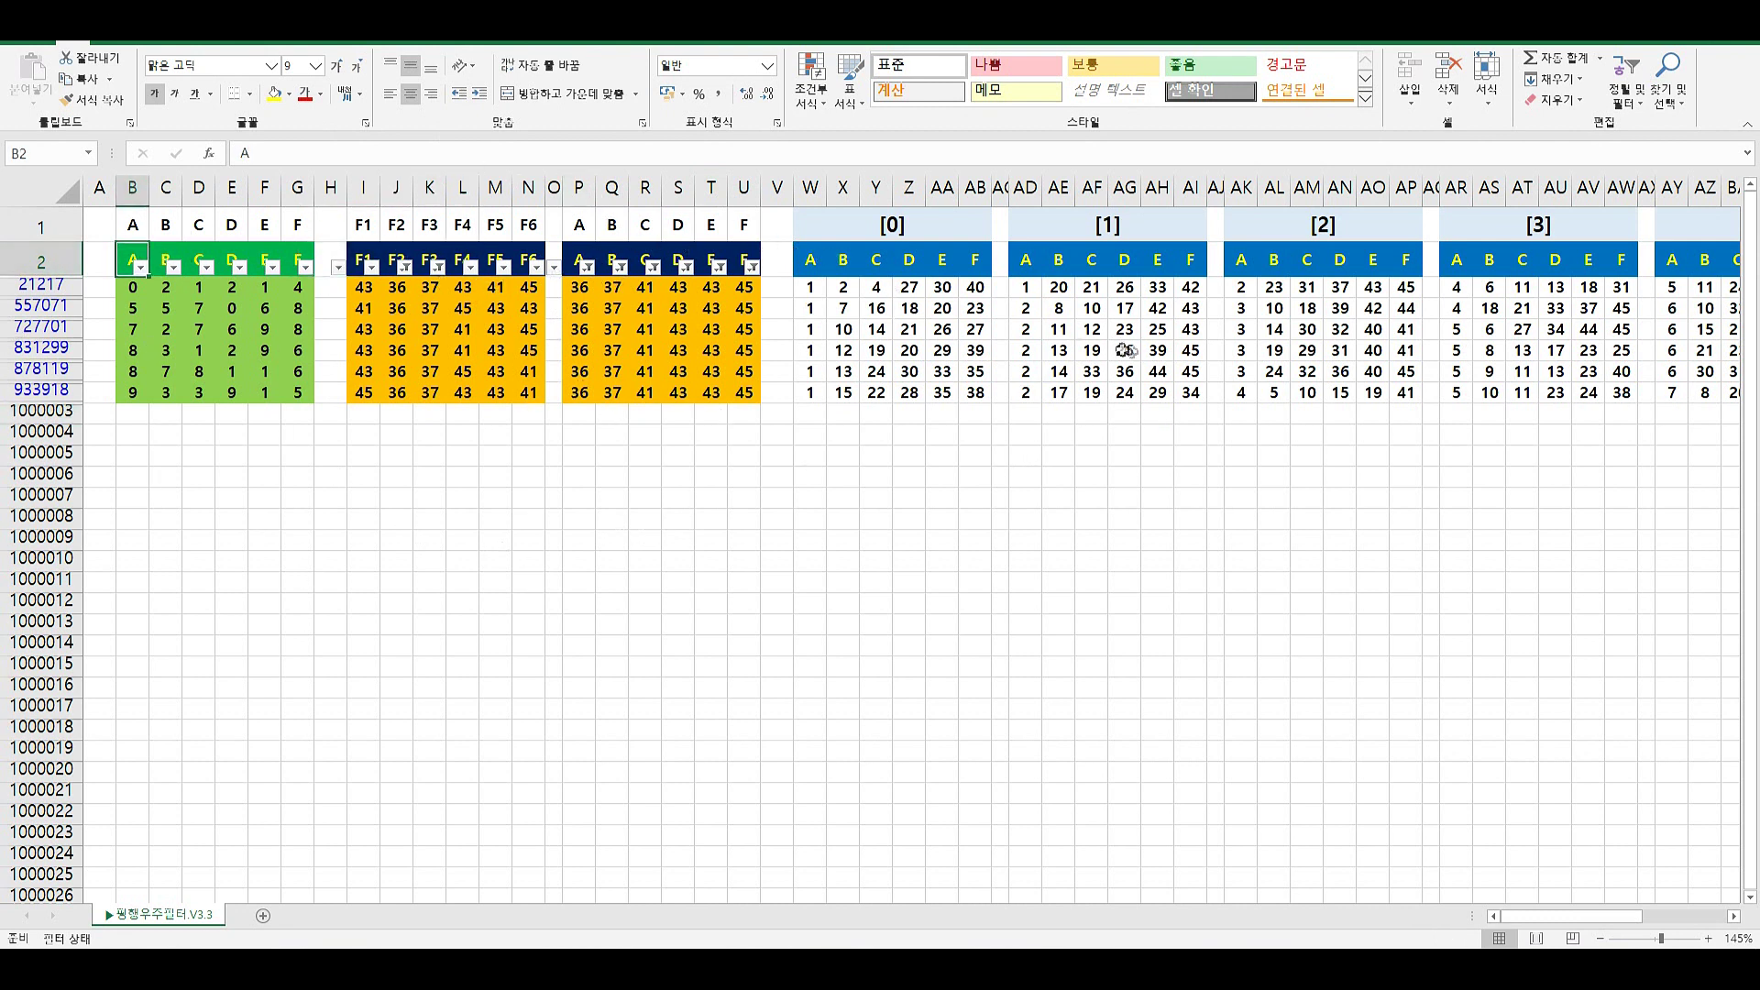
# Compare the A to F filter headers with the F1 to F6 columns and examine the filtered number combinations from column W onward
pyautogui.moveTo(580, 260); pyautogui.dragTo(750, 261)
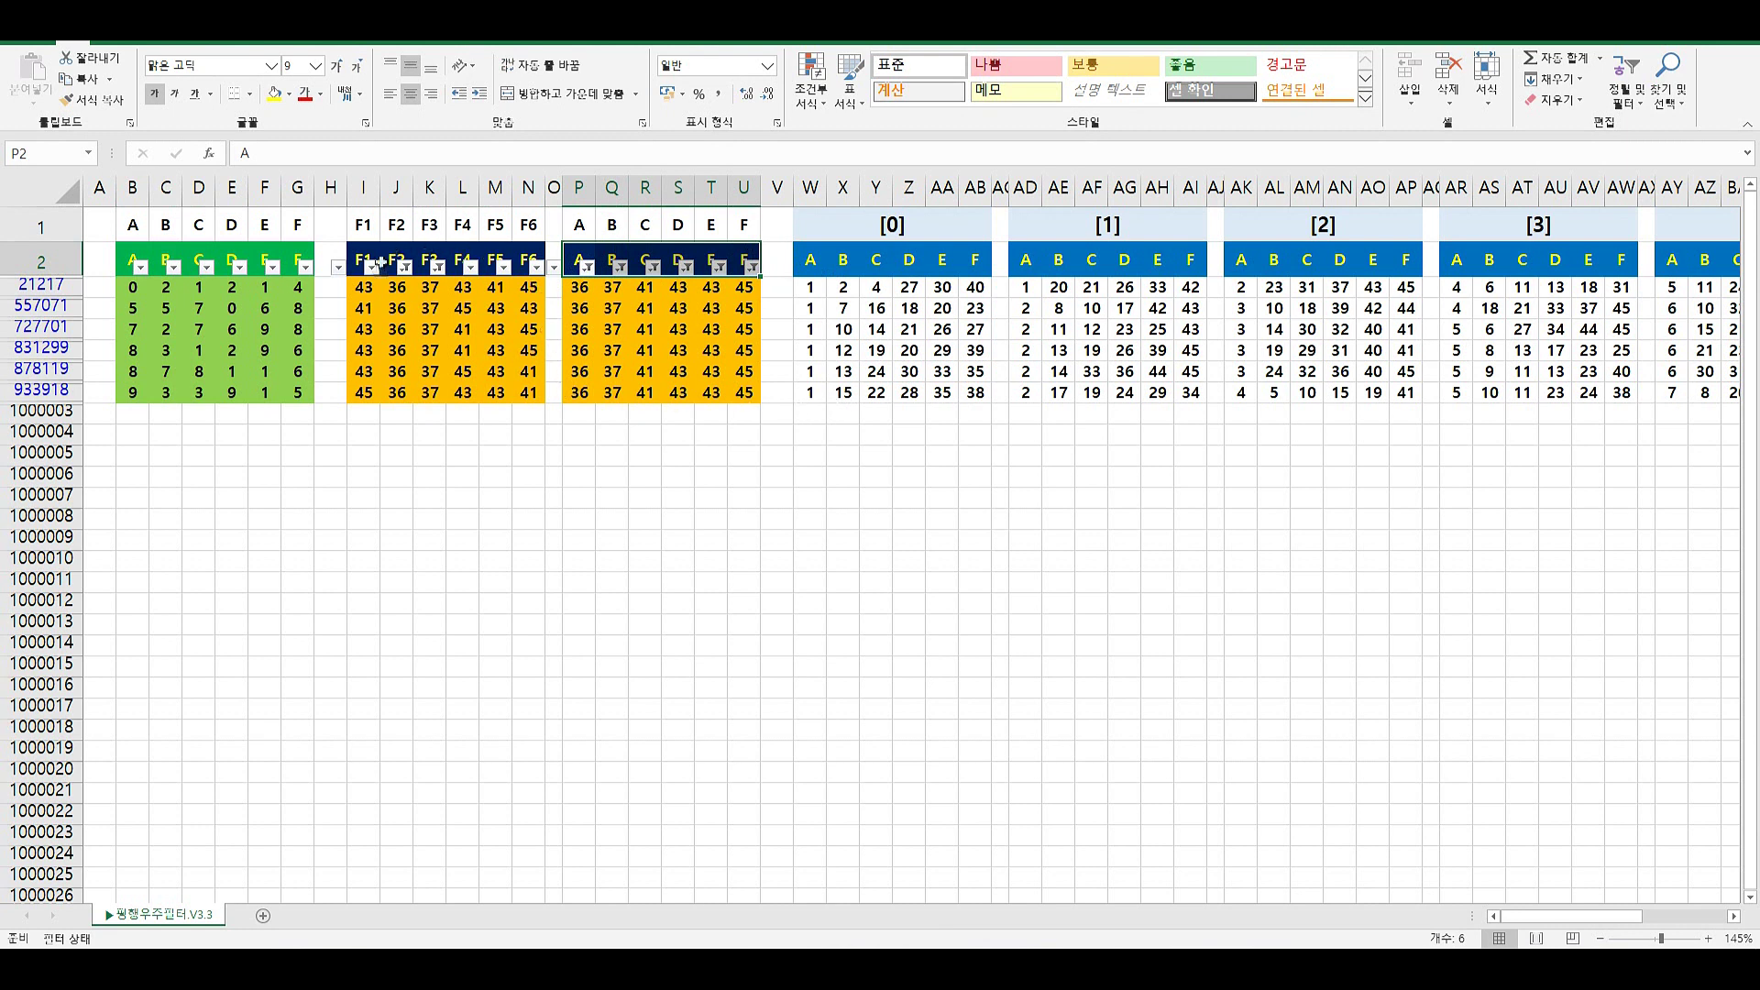
pyautogui.moveTo(358, 253); pyautogui.dragTo(509, 353)
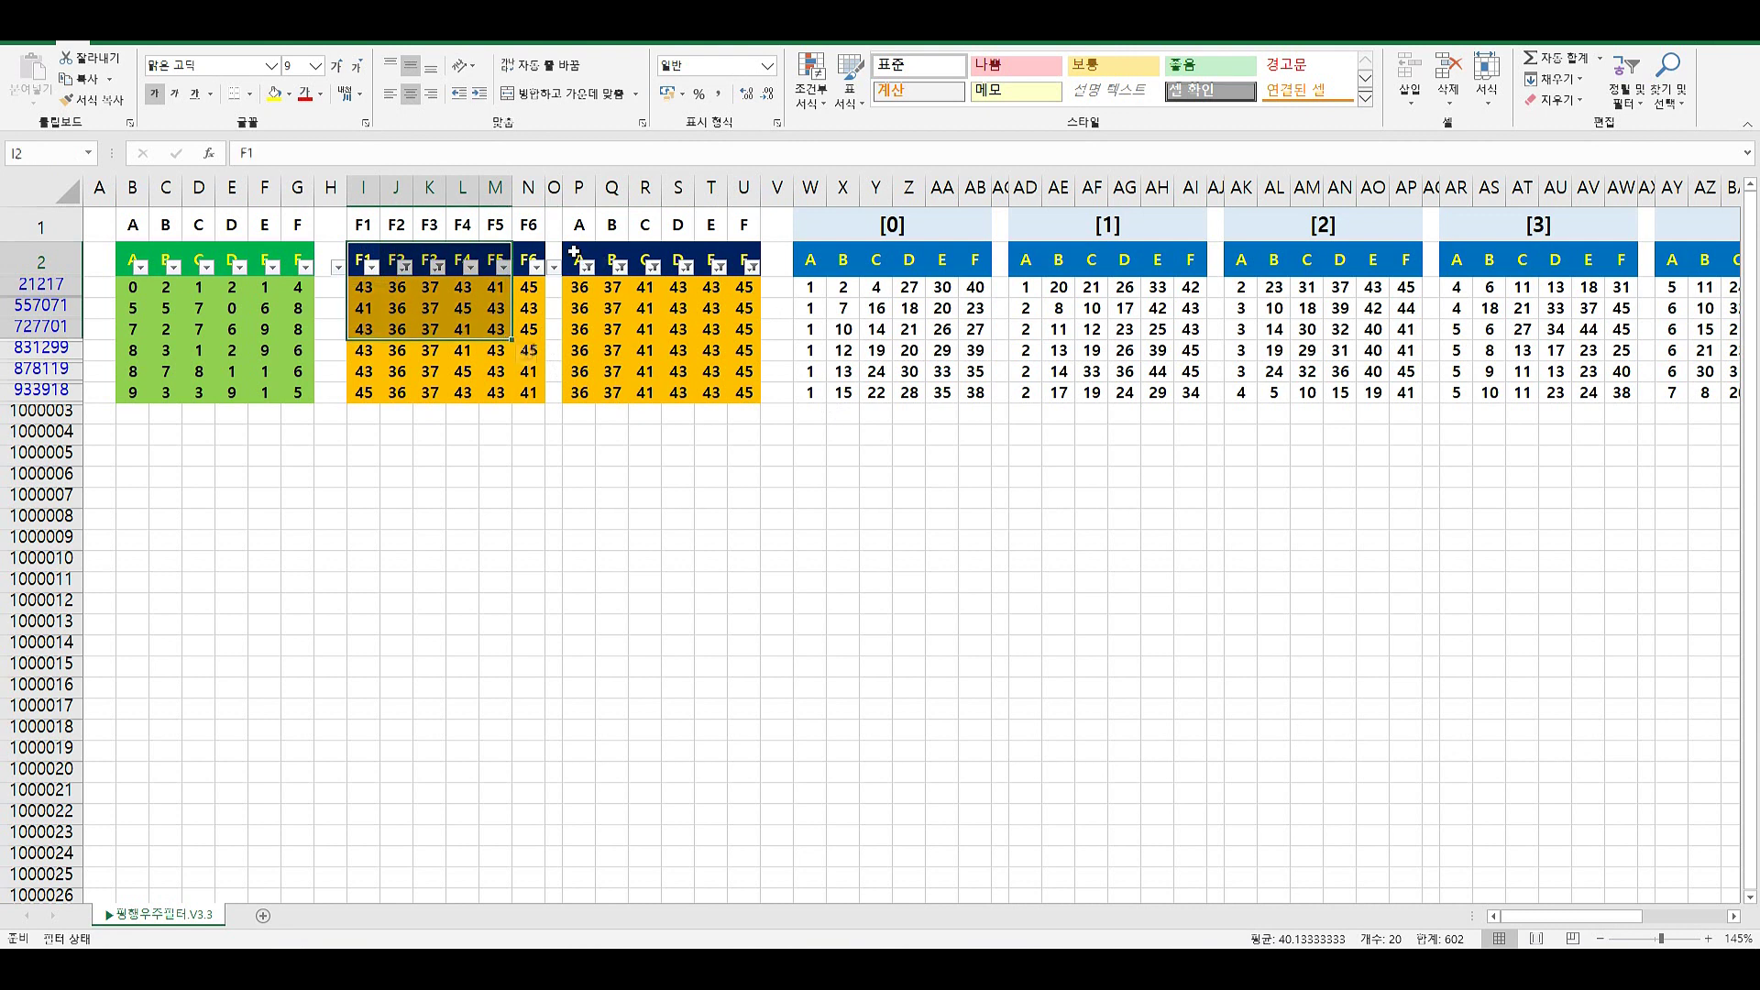
pyautogui.click(579, 260)
pyautogui.keyDown('shift'); pyautogui.click(761, 253); pyautogui.keyUp('shift')
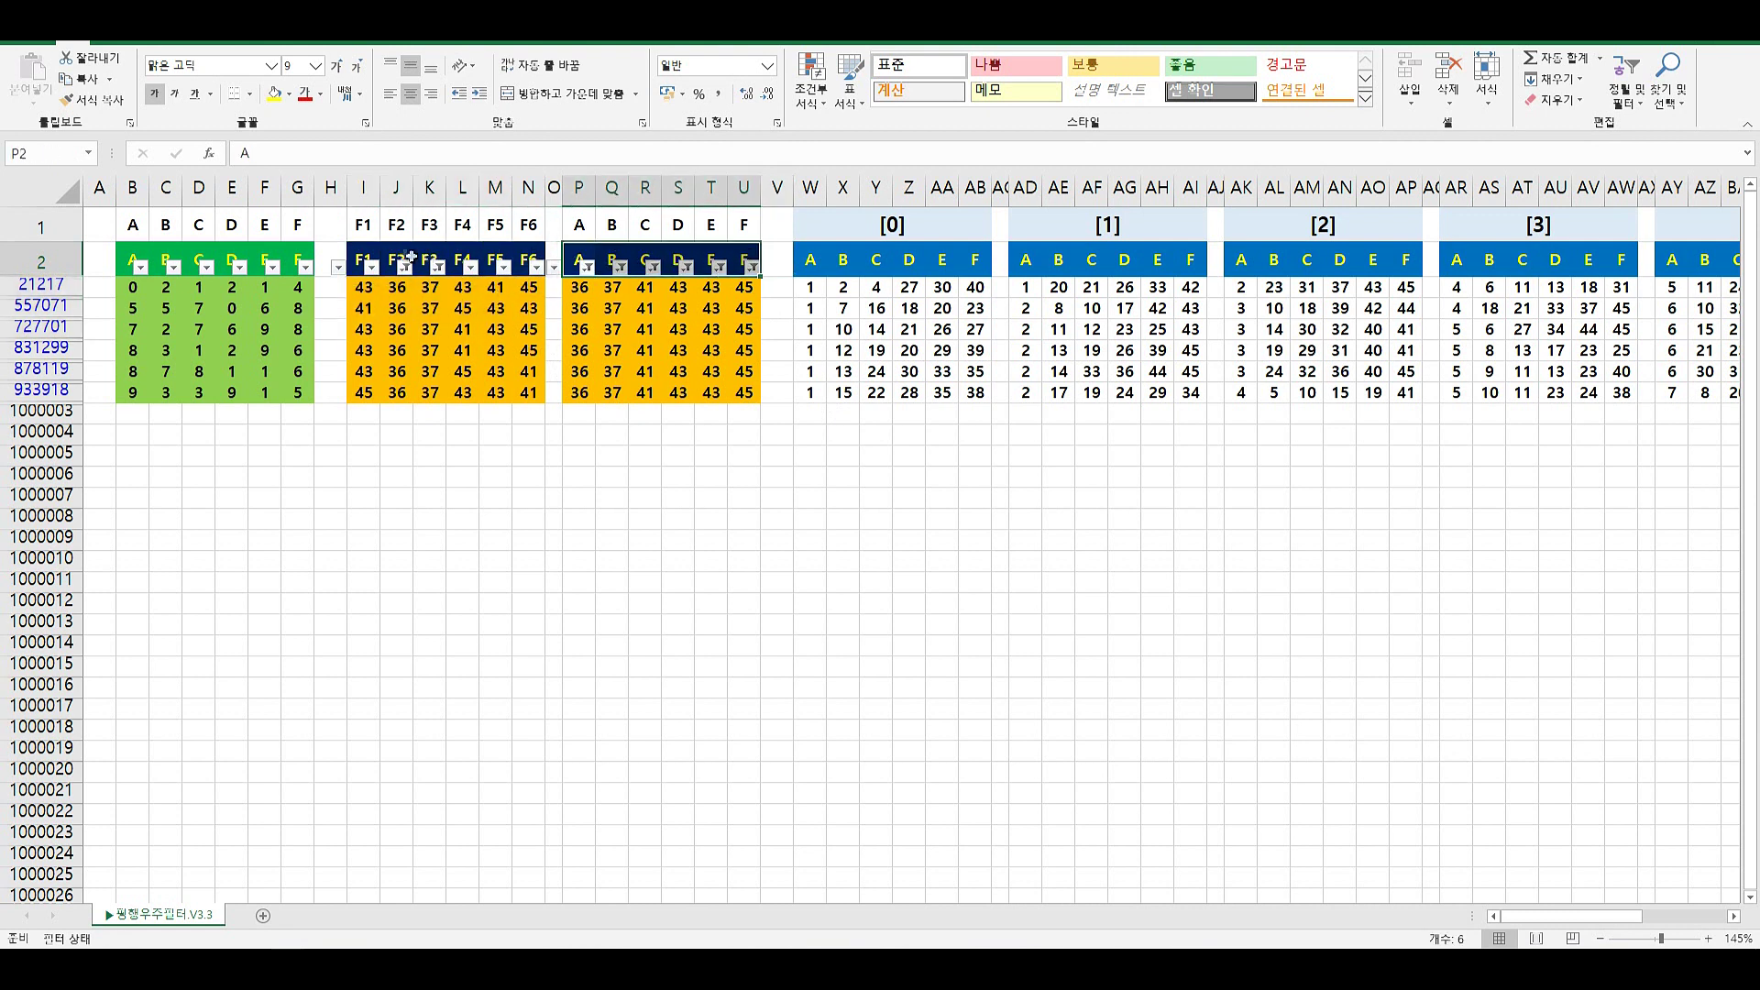
pyautogui.moveTo(401, 257); pyautogui.dragTo(431, 261)
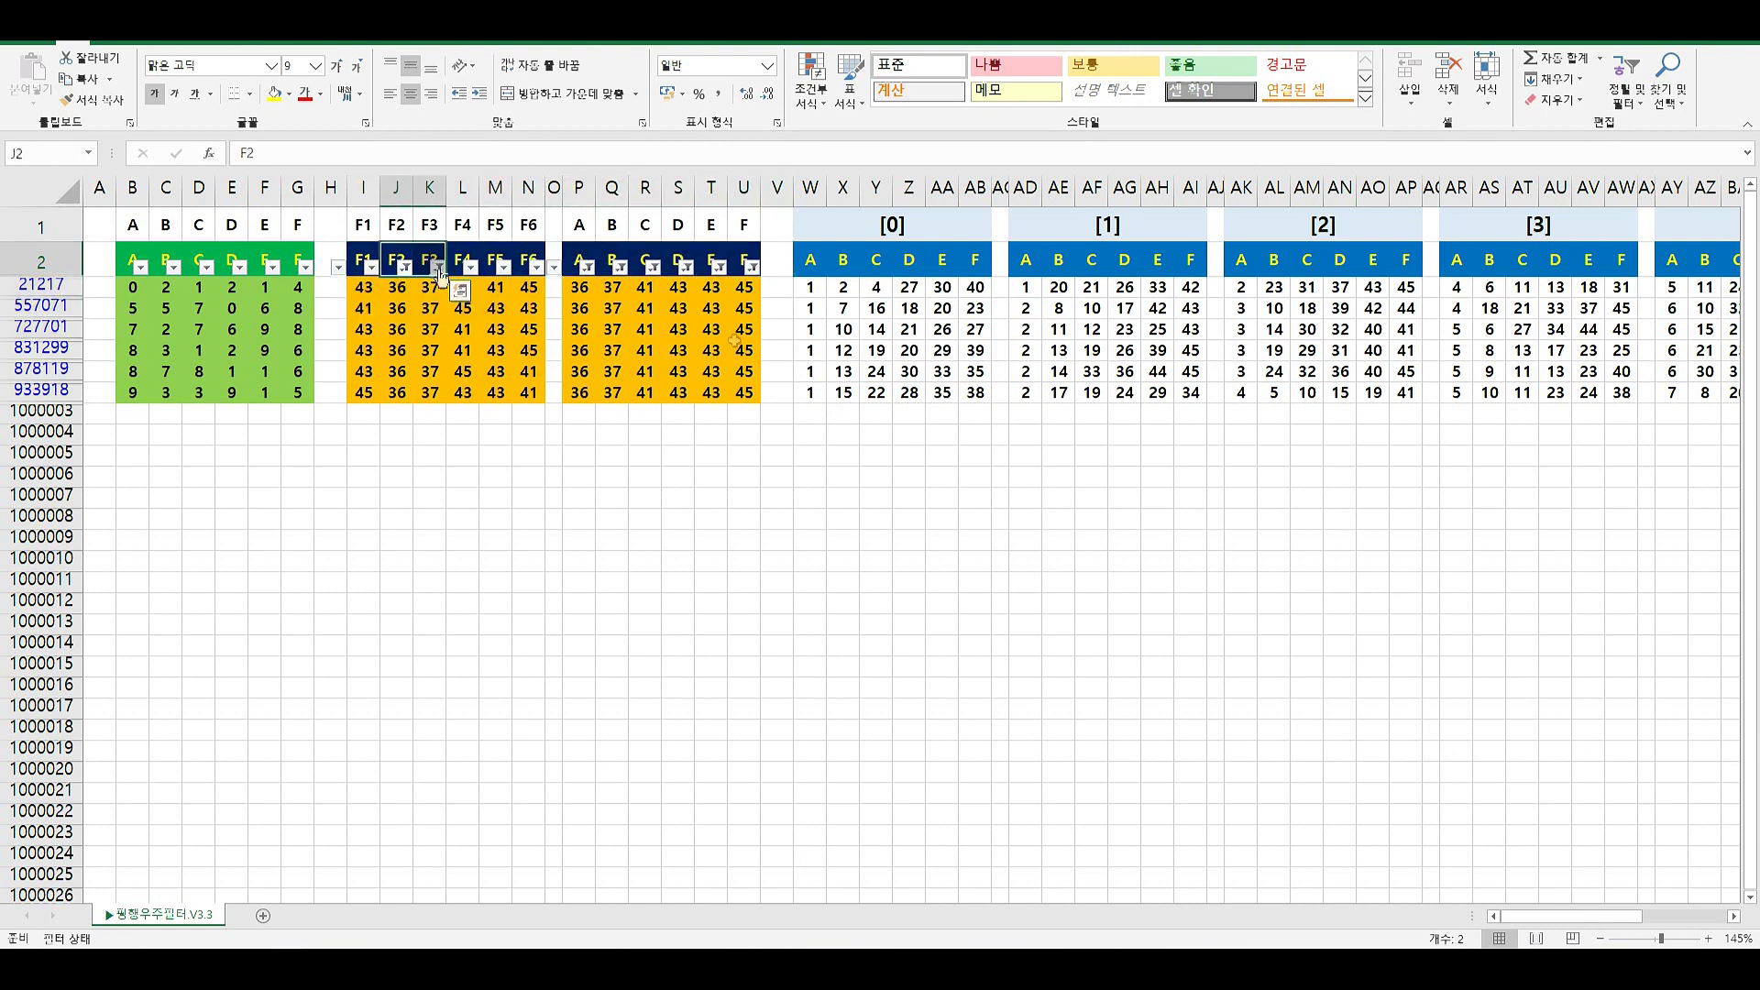
pyautogui.moveTo(811, 287); pyautogui.dragTo(1727, 393)
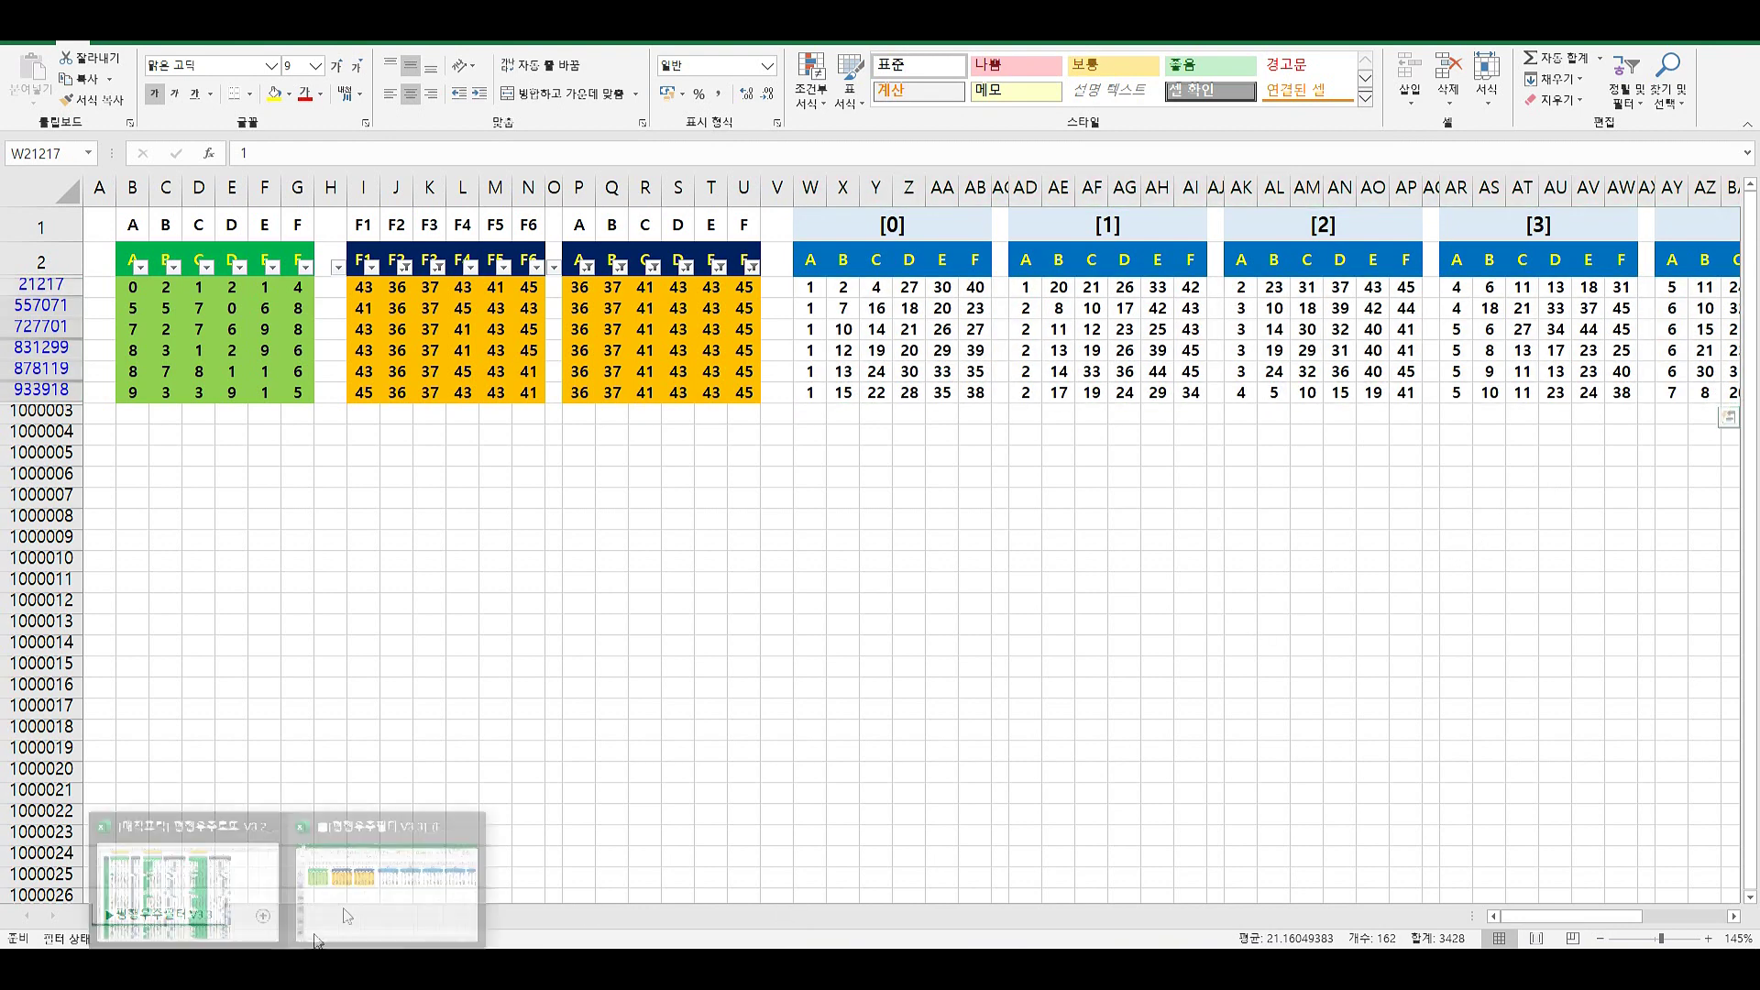
# Switch to the analysis workbook and look over the TS sheet and the past-data sheets A, D, E and F
pyautogui.click(388, 875)
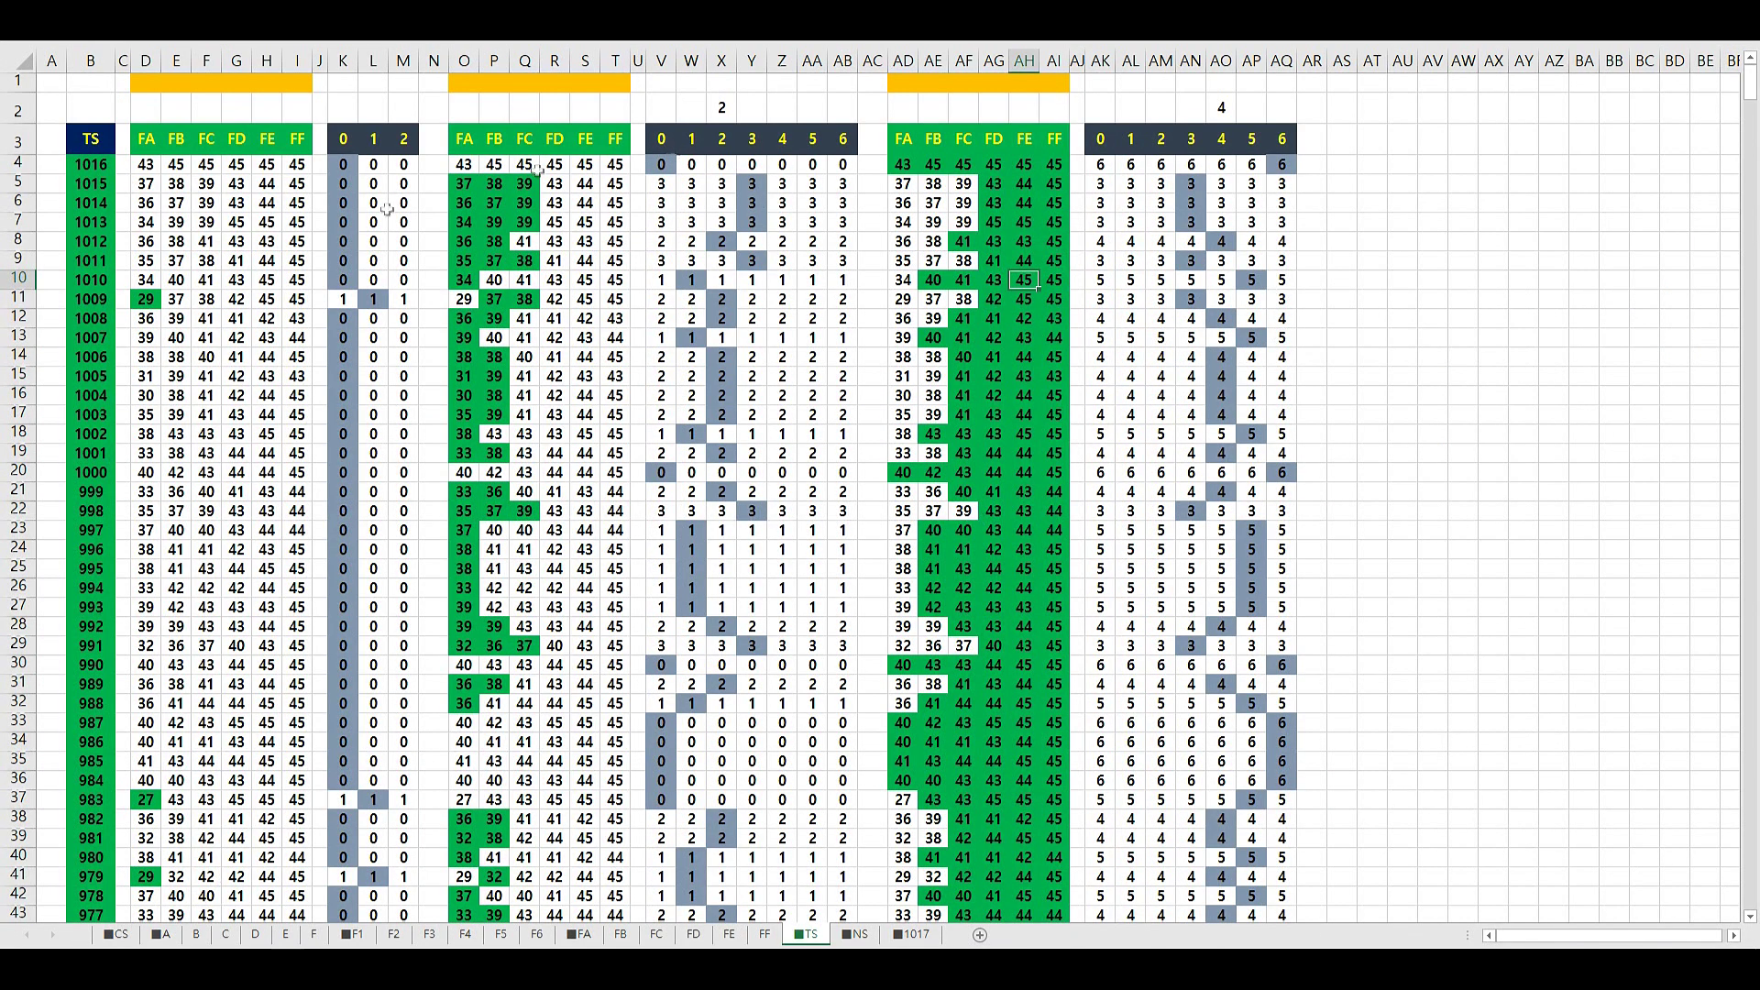
pyautogui.click(103, 143)
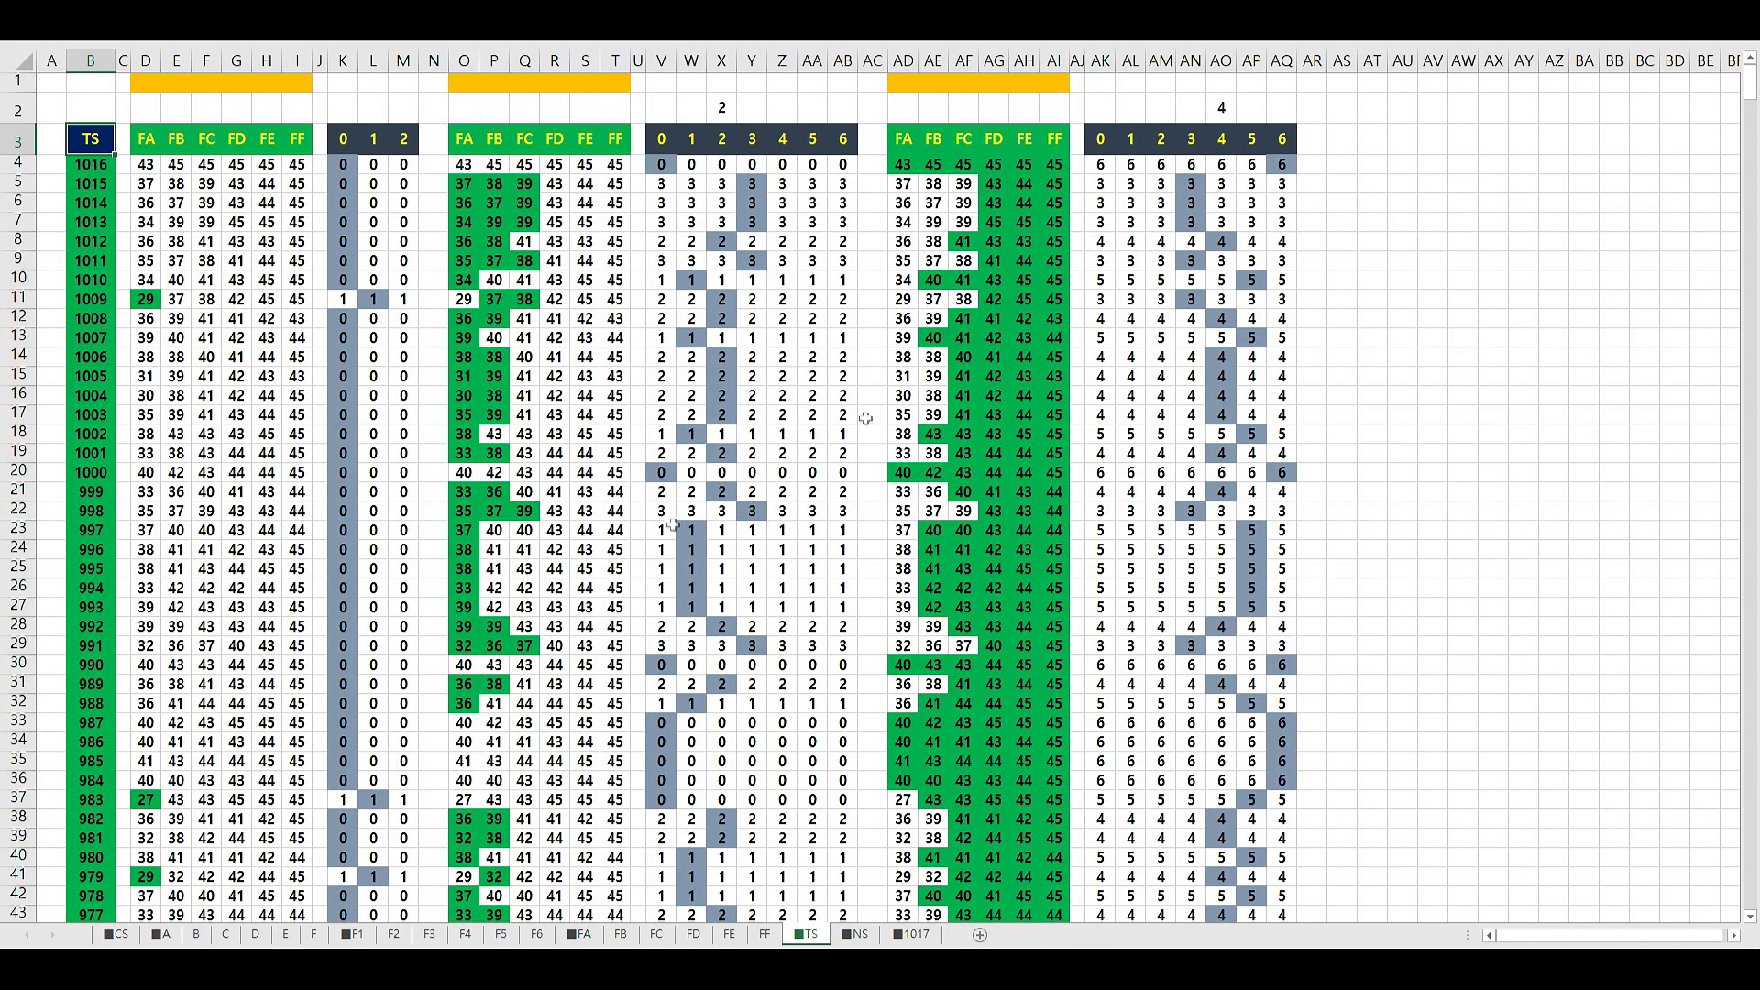
pyautogui.click(157, 937)
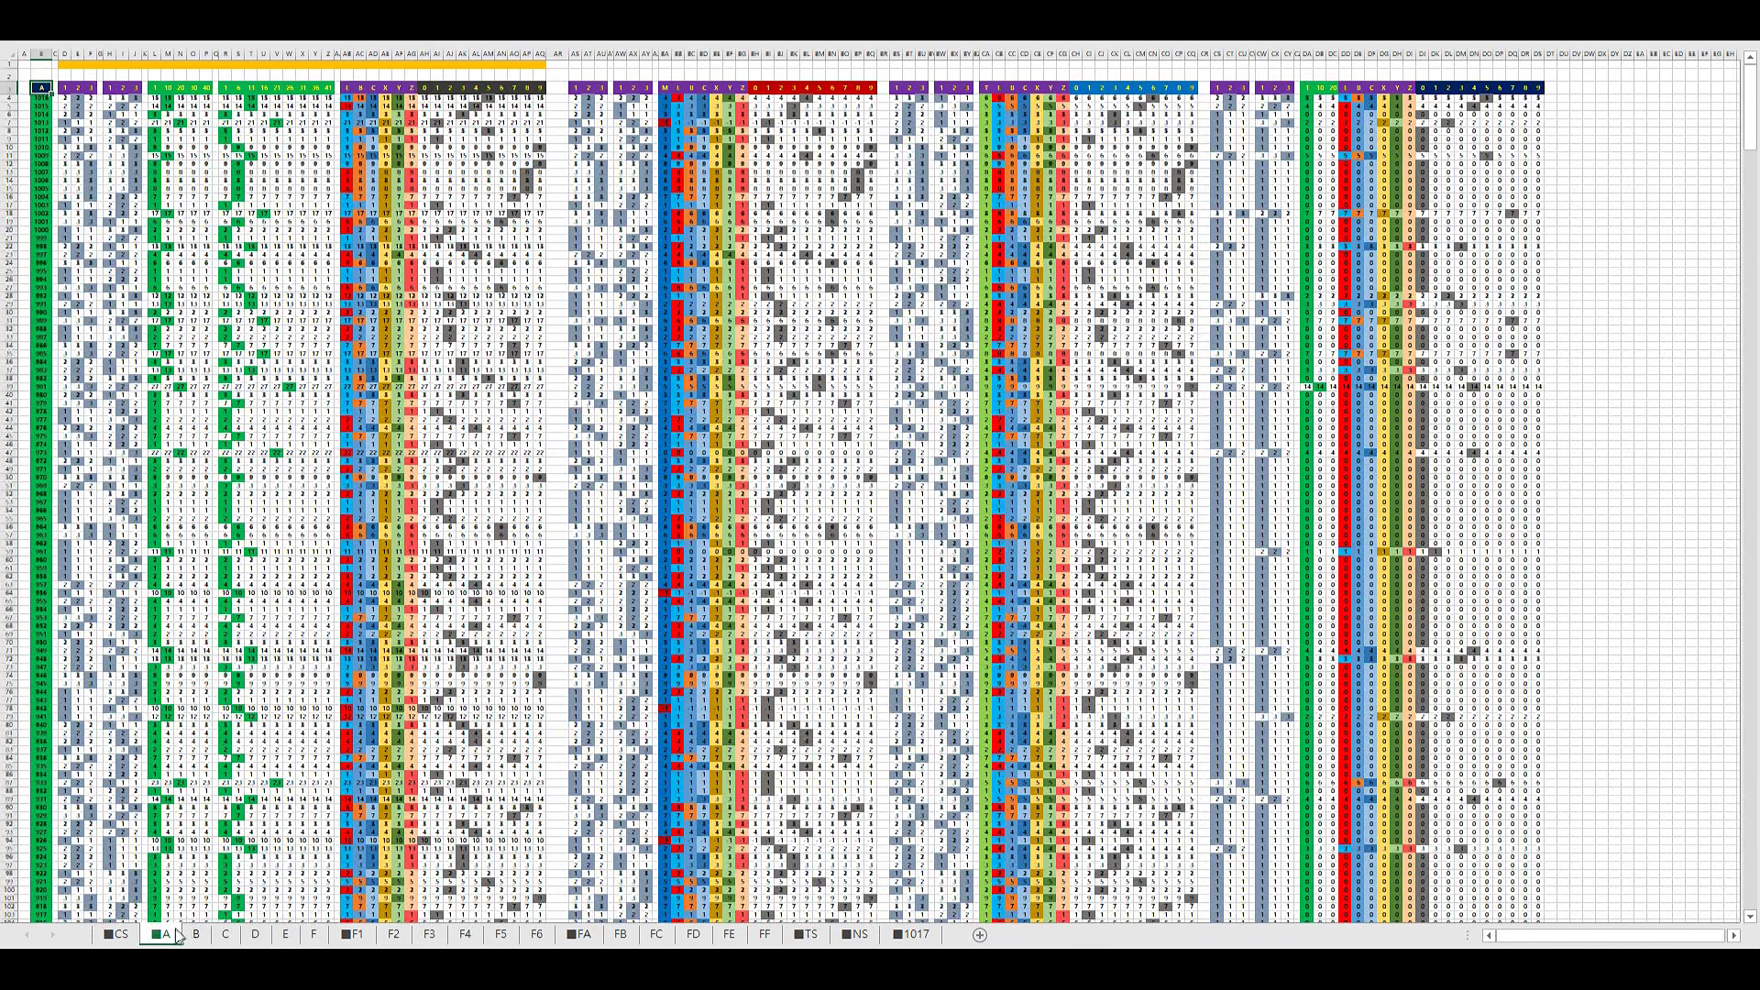
pyautogui.click(255, 936)
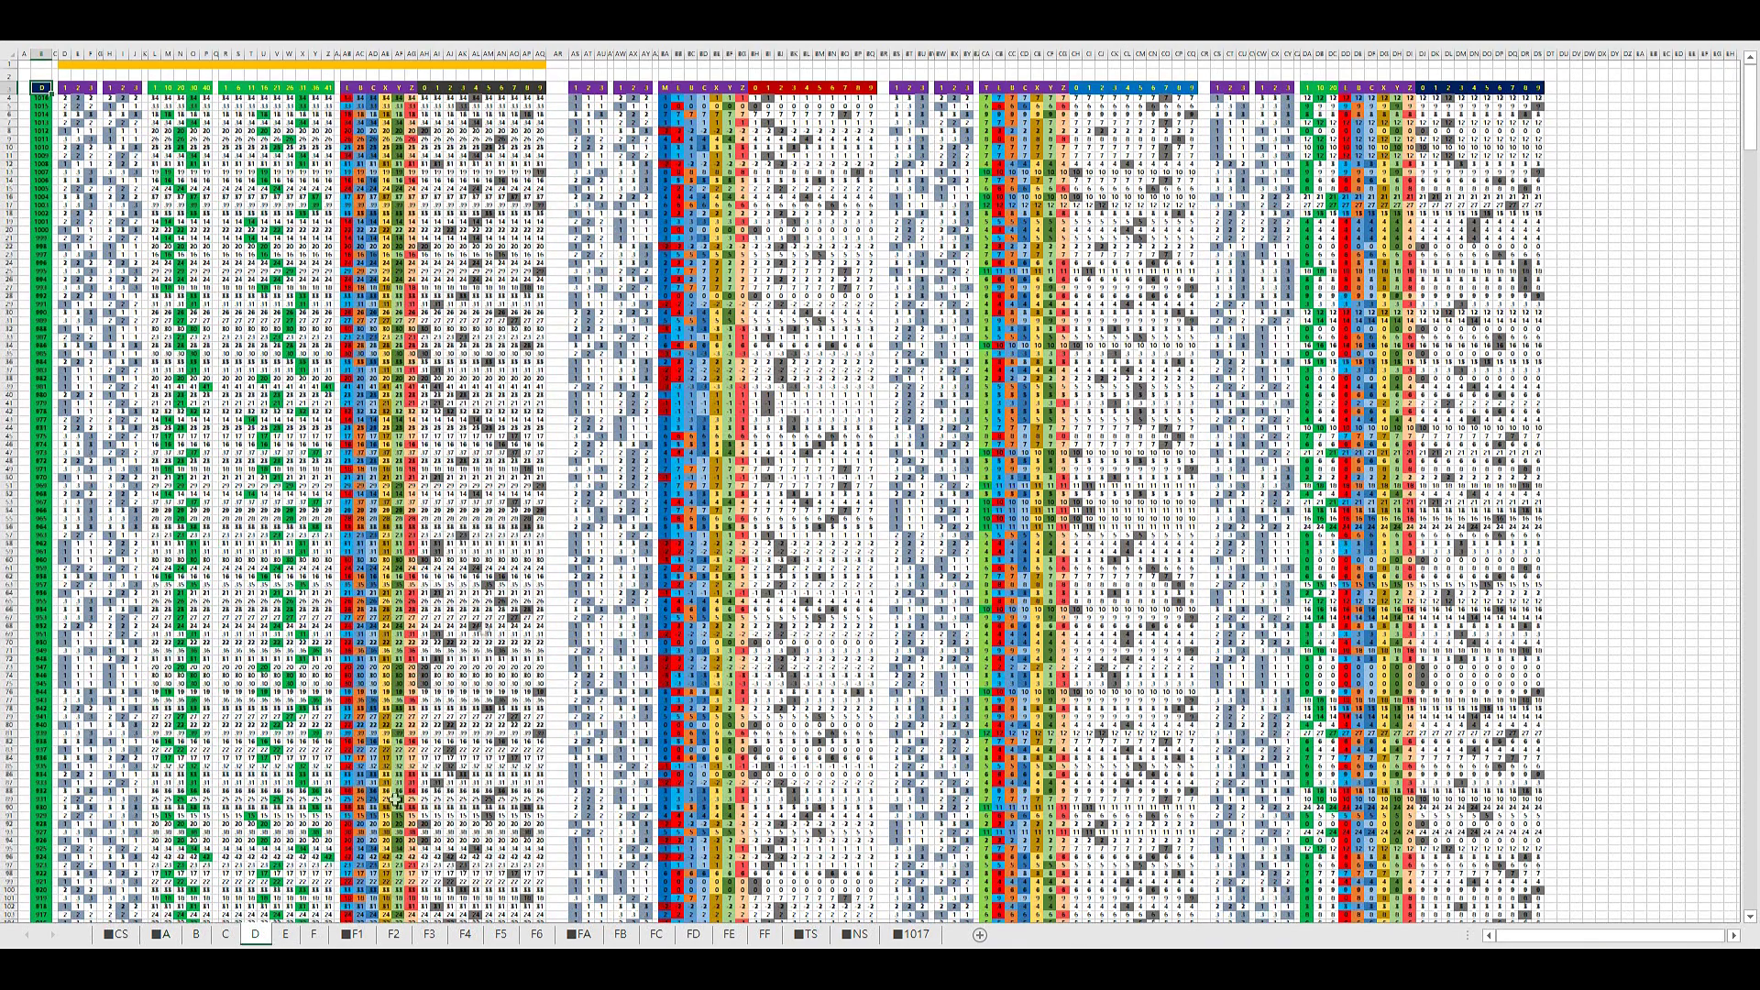
pyautogui.click(286, 936)
pyautogui.click(313, 936)
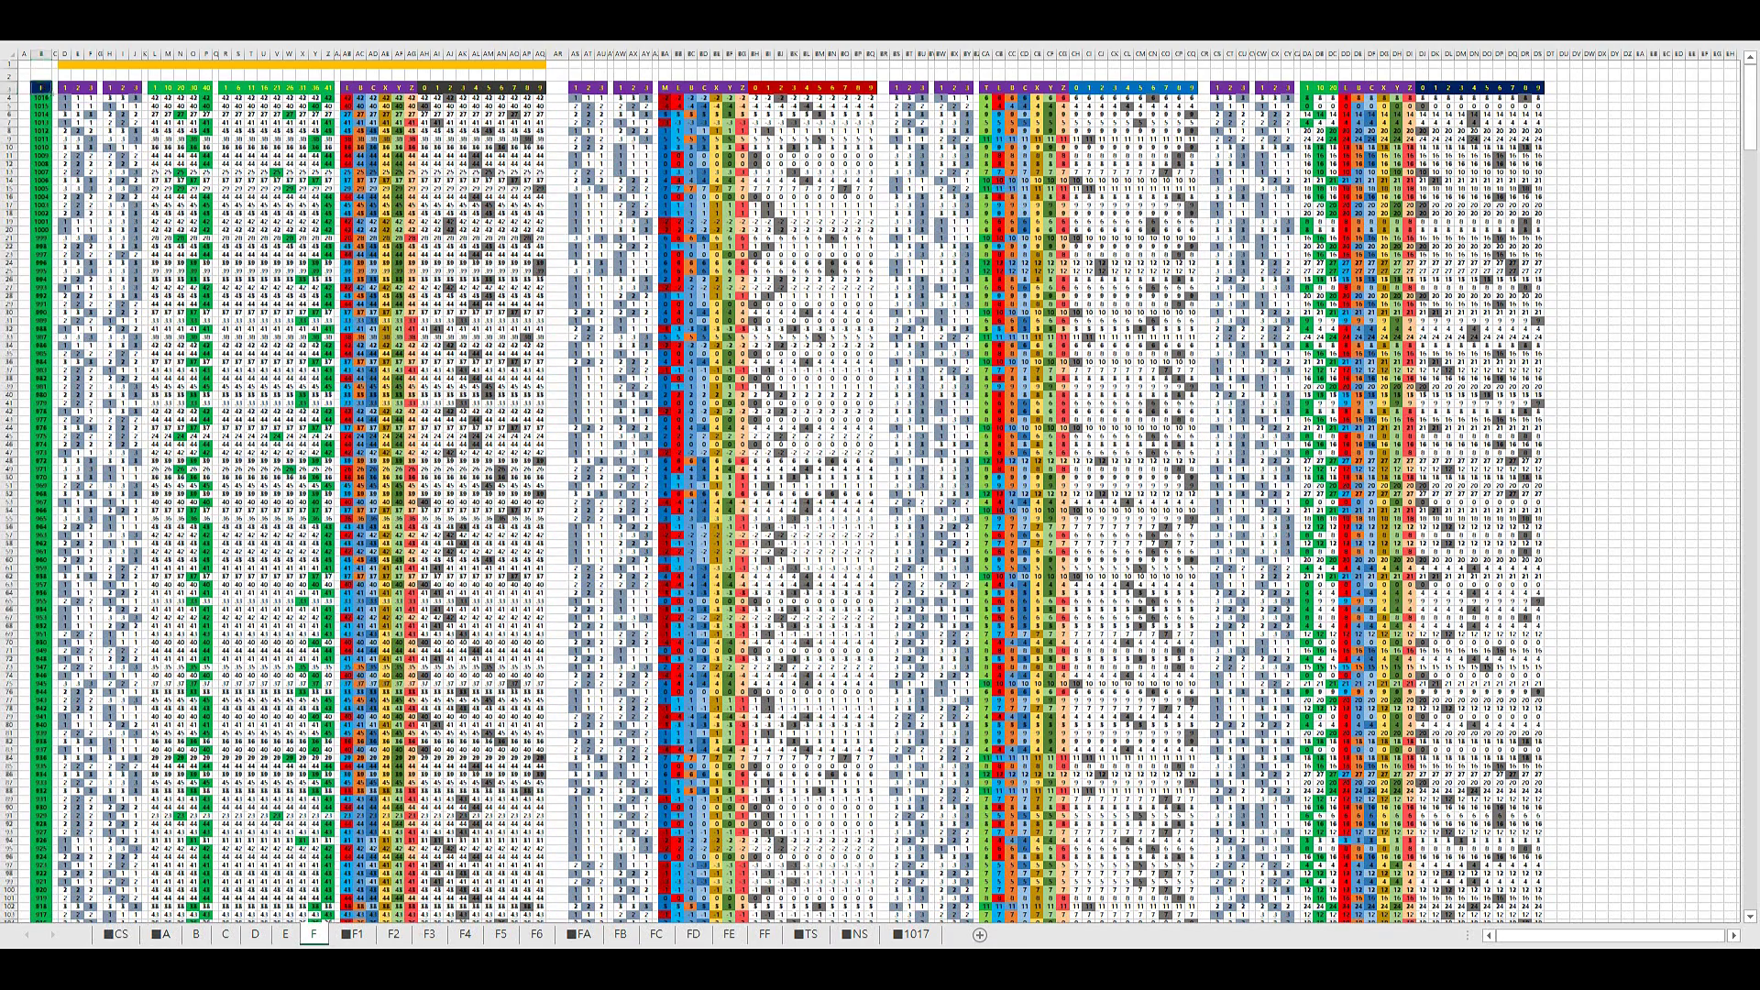
# Return to the filter workbook and examine the remaining combinations from column W onward, along with row 727701's digits, F1 to F6 and A to F values
pyautogui.click(367, 909)
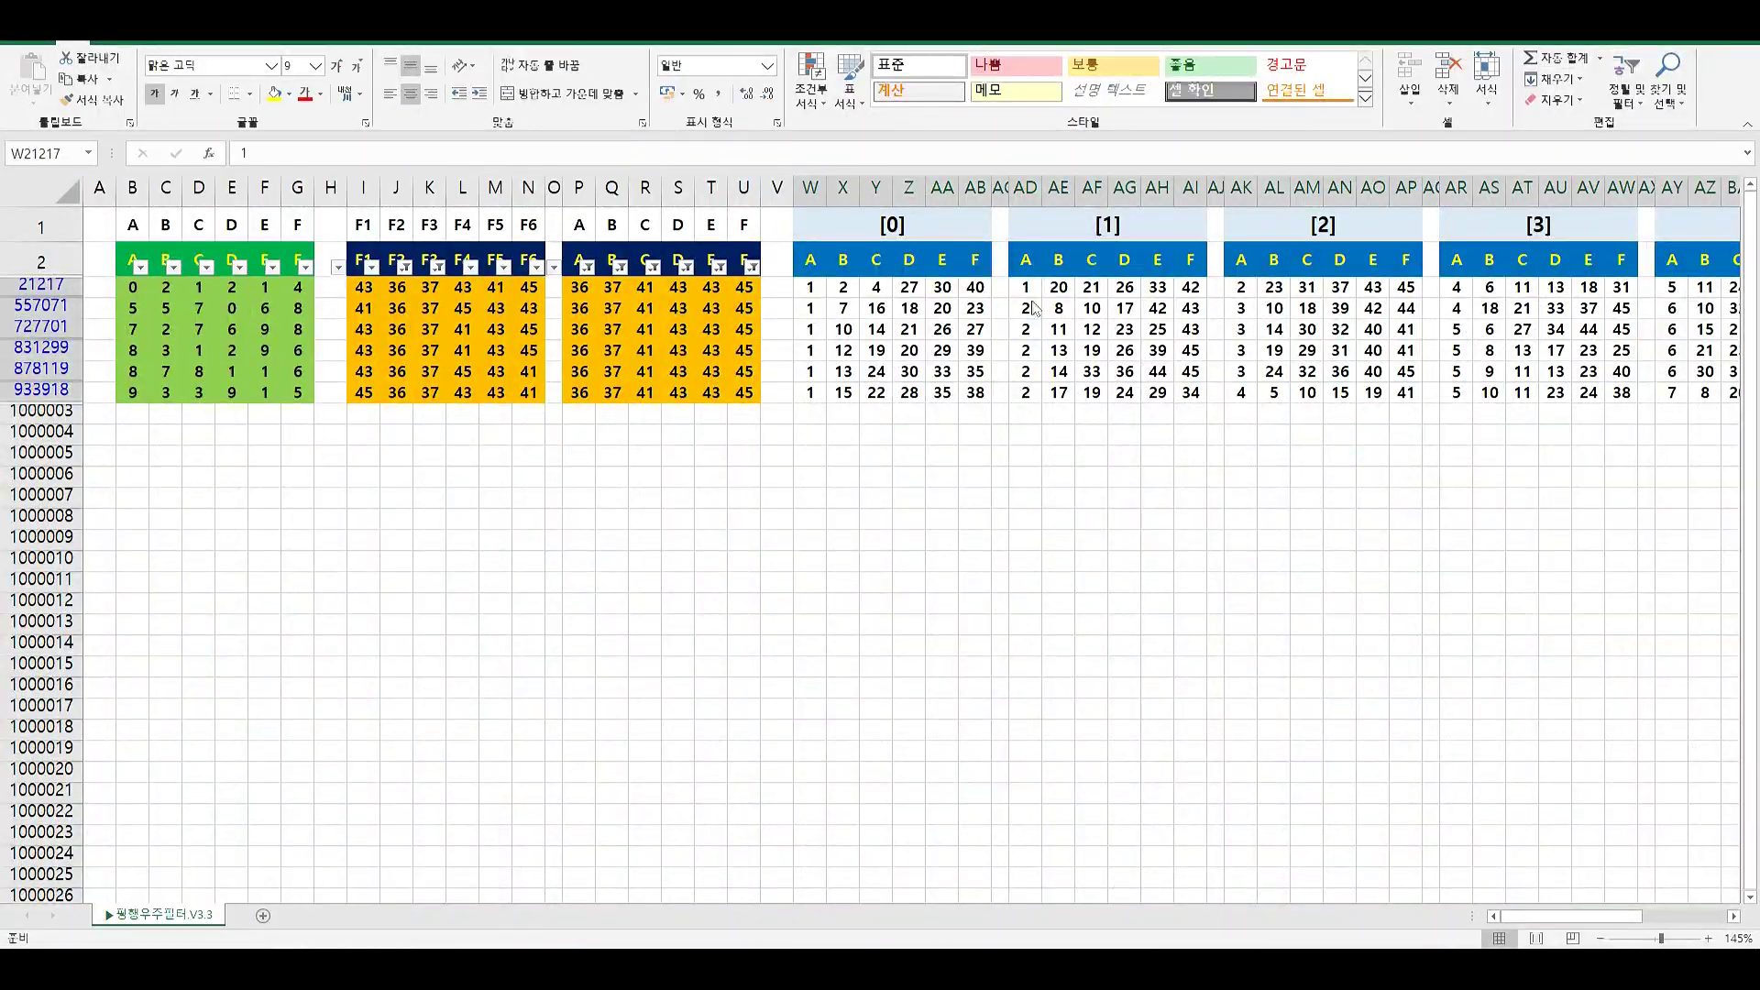
pyautogui.hotkey('ctrl', 'shift', 'End')
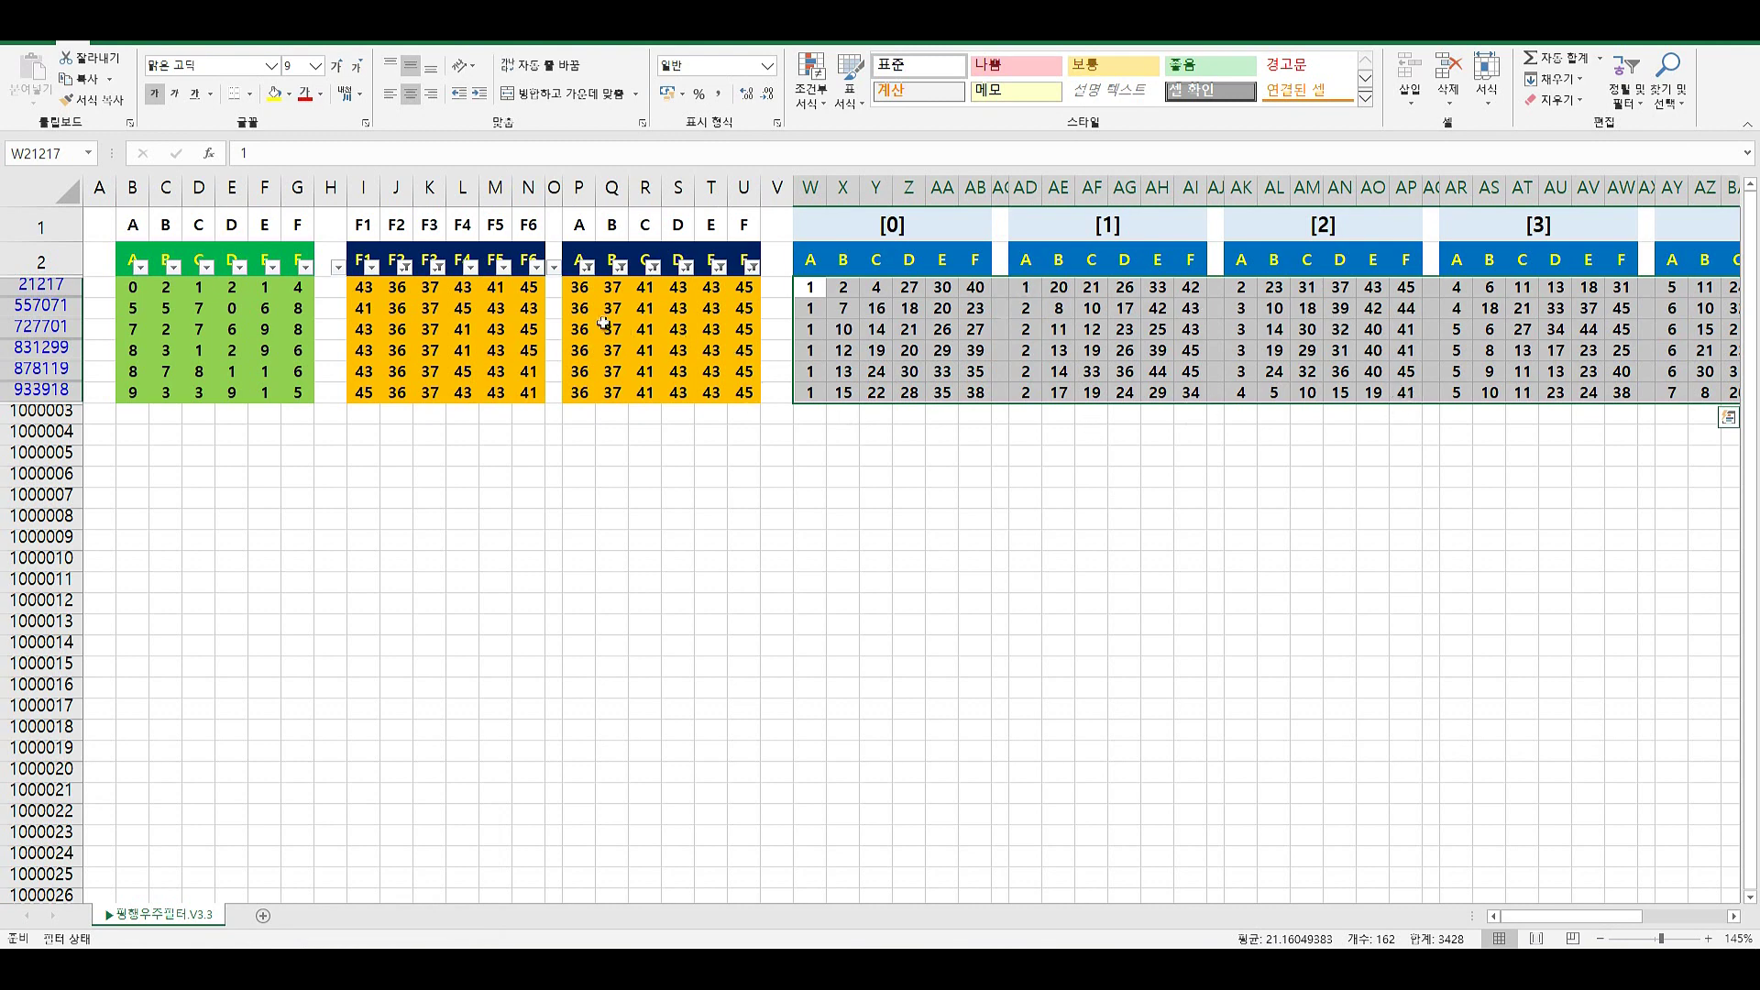
pyautogui.moveTo(139, 332); pyautogui.dragTo(303, 329)
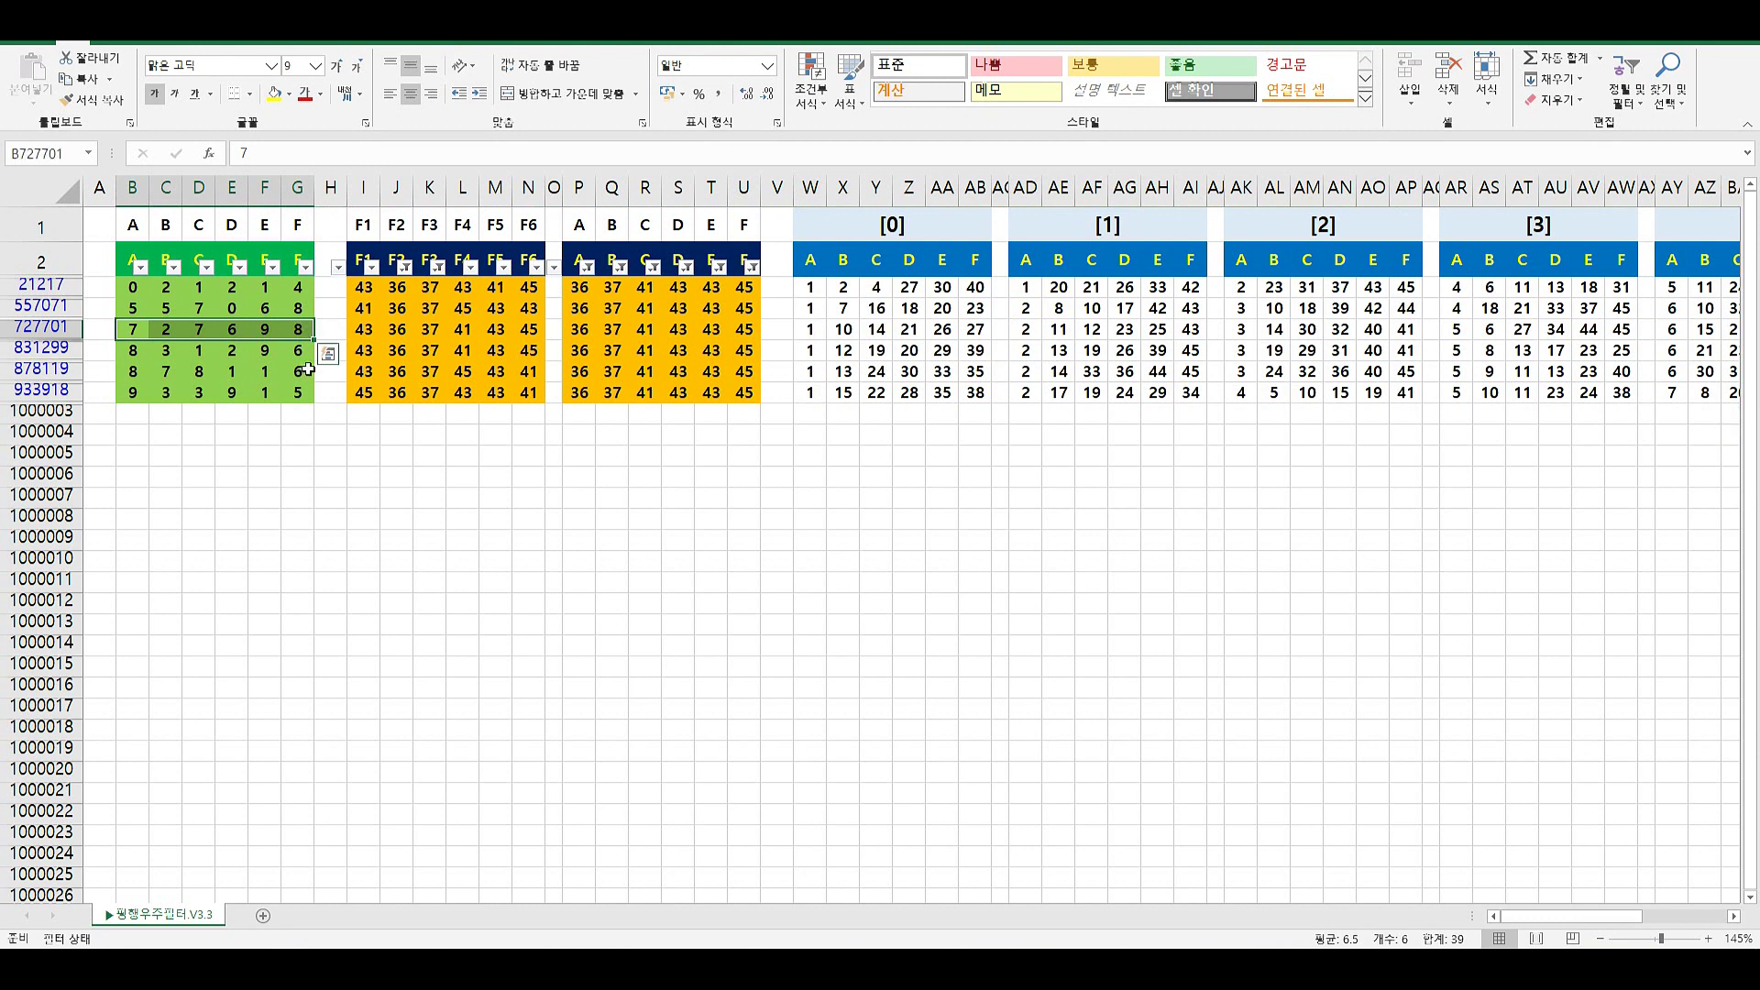
pyautogui.click(367, 328)
pyautogui.moveTo(559, 326); pyautogui.dragTo(744, 332)
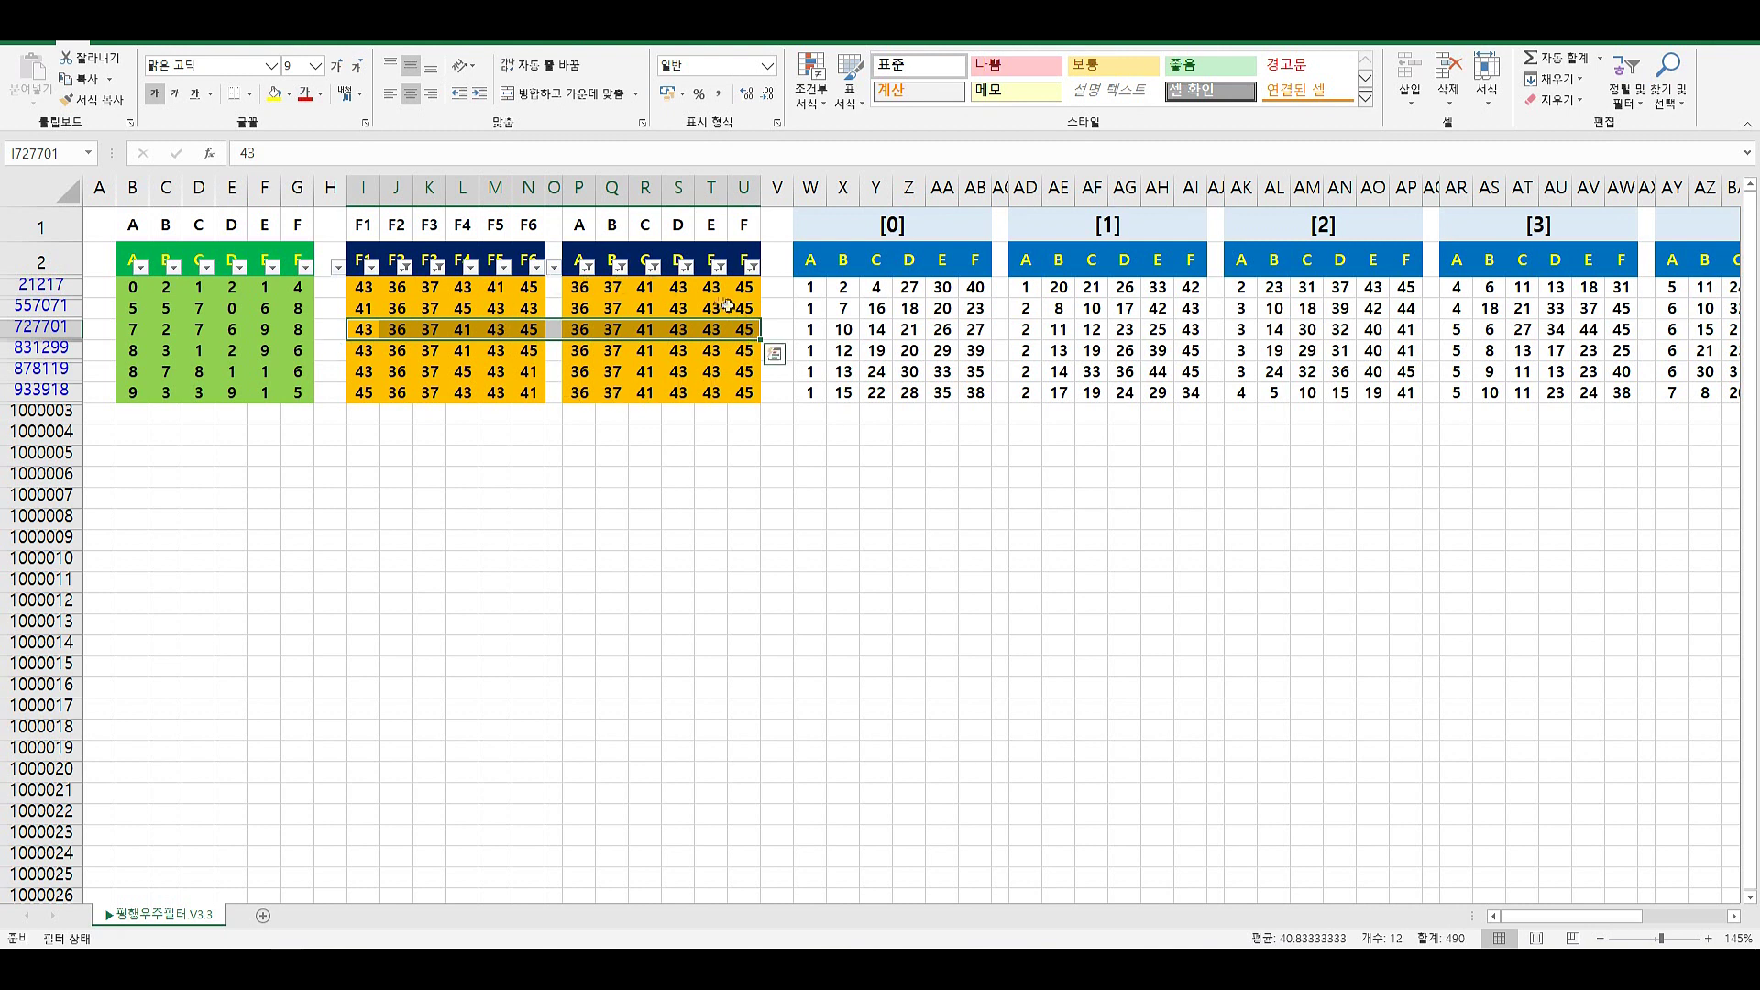
pyautogui.click(580, 329)
pyautogui.keyDown('shift'); pyautogui.click(741, 327); pyautogui.keyUp('shift')
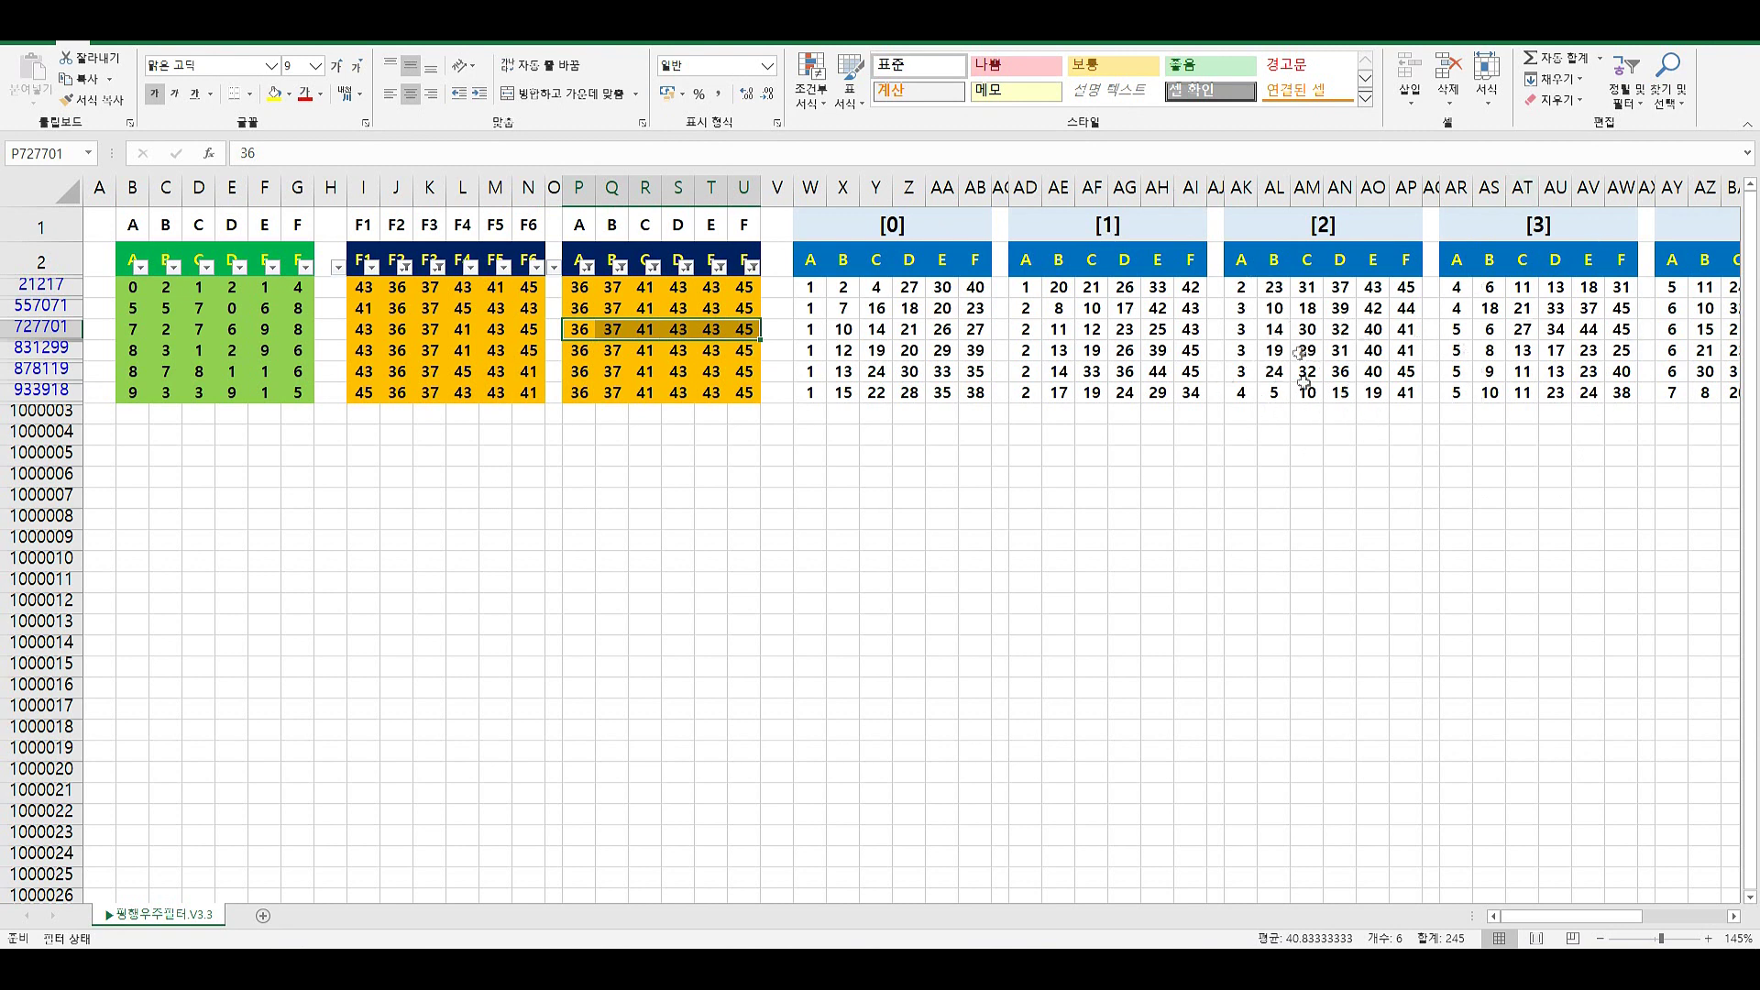
# Examine the six-number combination in block [2] of row 727701, and clear the selection
pyautogui.moveTo(1242, 329); pyautogui.dragTo(1401, 330)
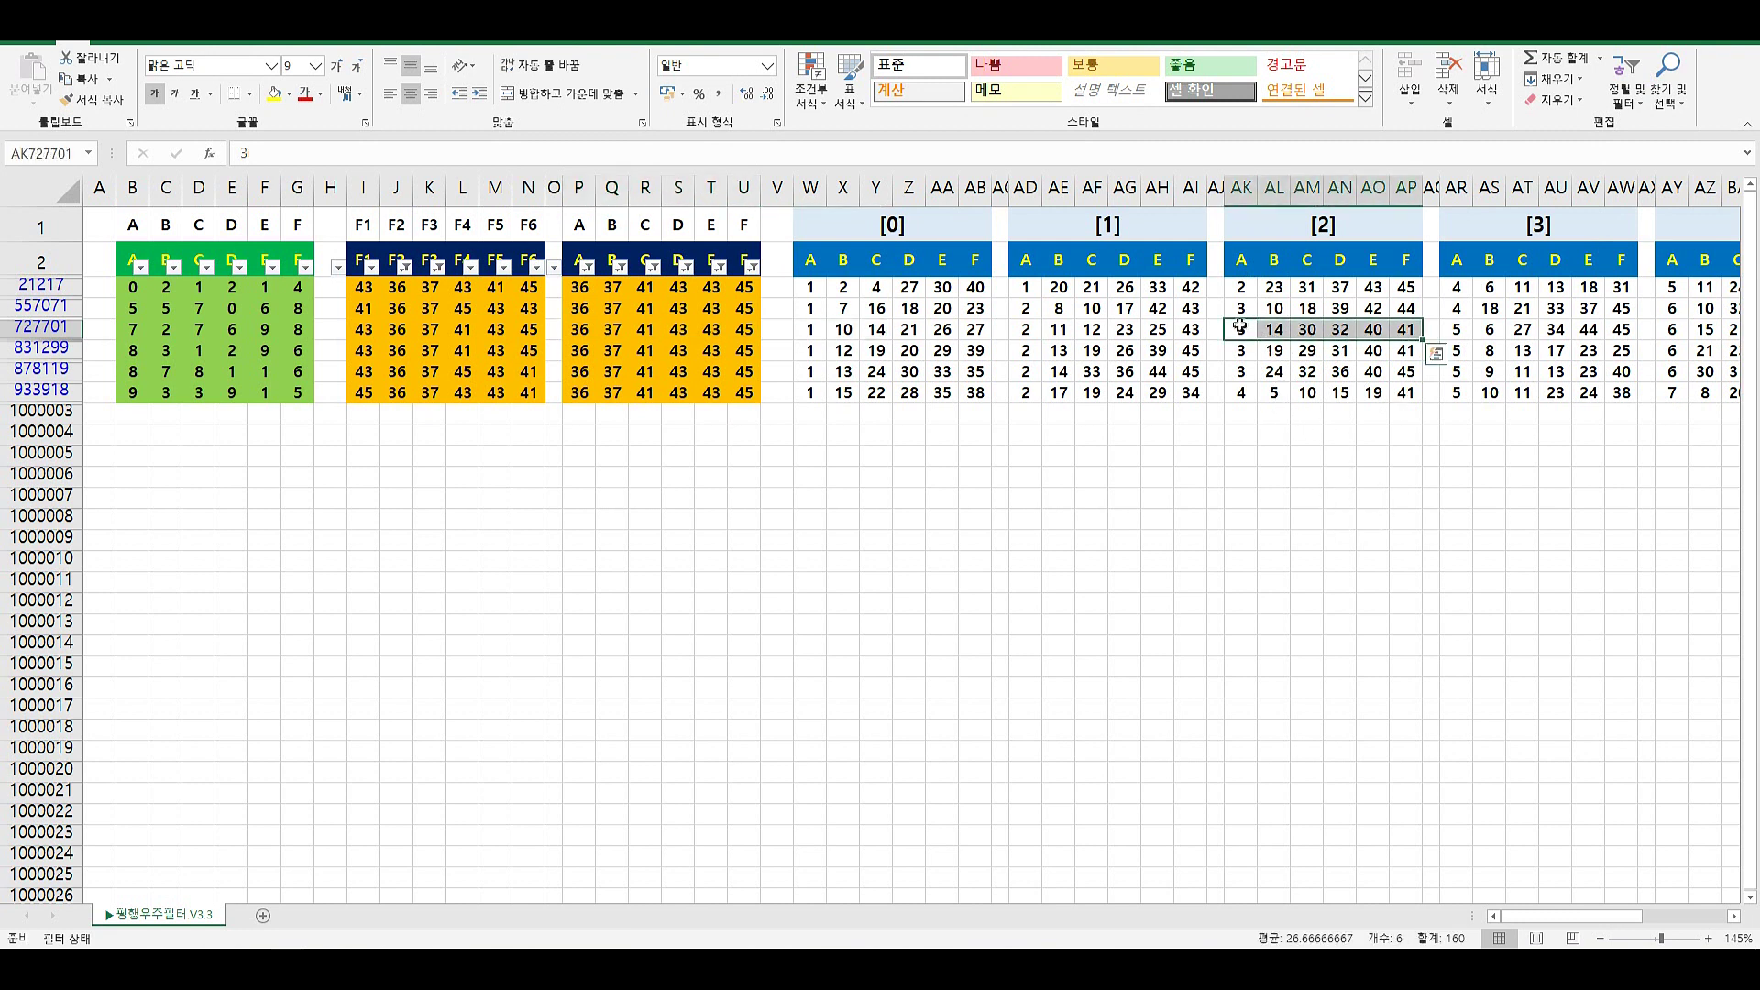
pyautogui.moveTo(1240, 330); pyautogui.dragTo(1406, 330)
pyautogui.click(1157, 476)
pyautogui.click(95, 261)
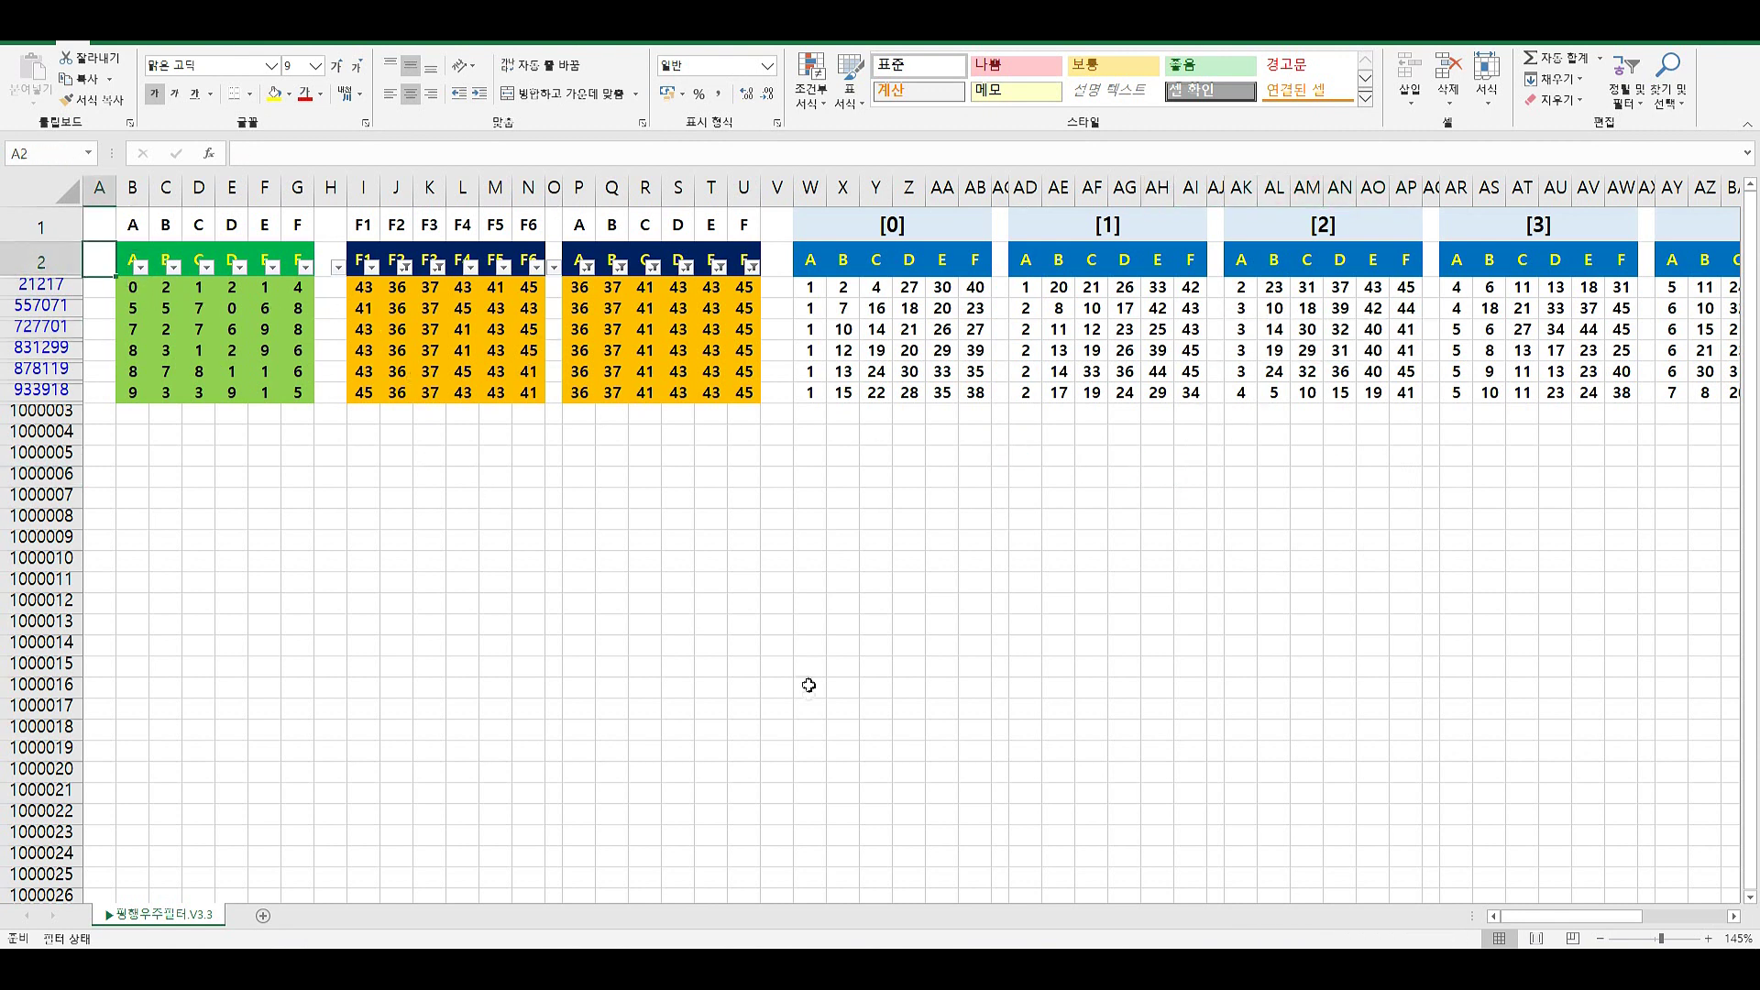